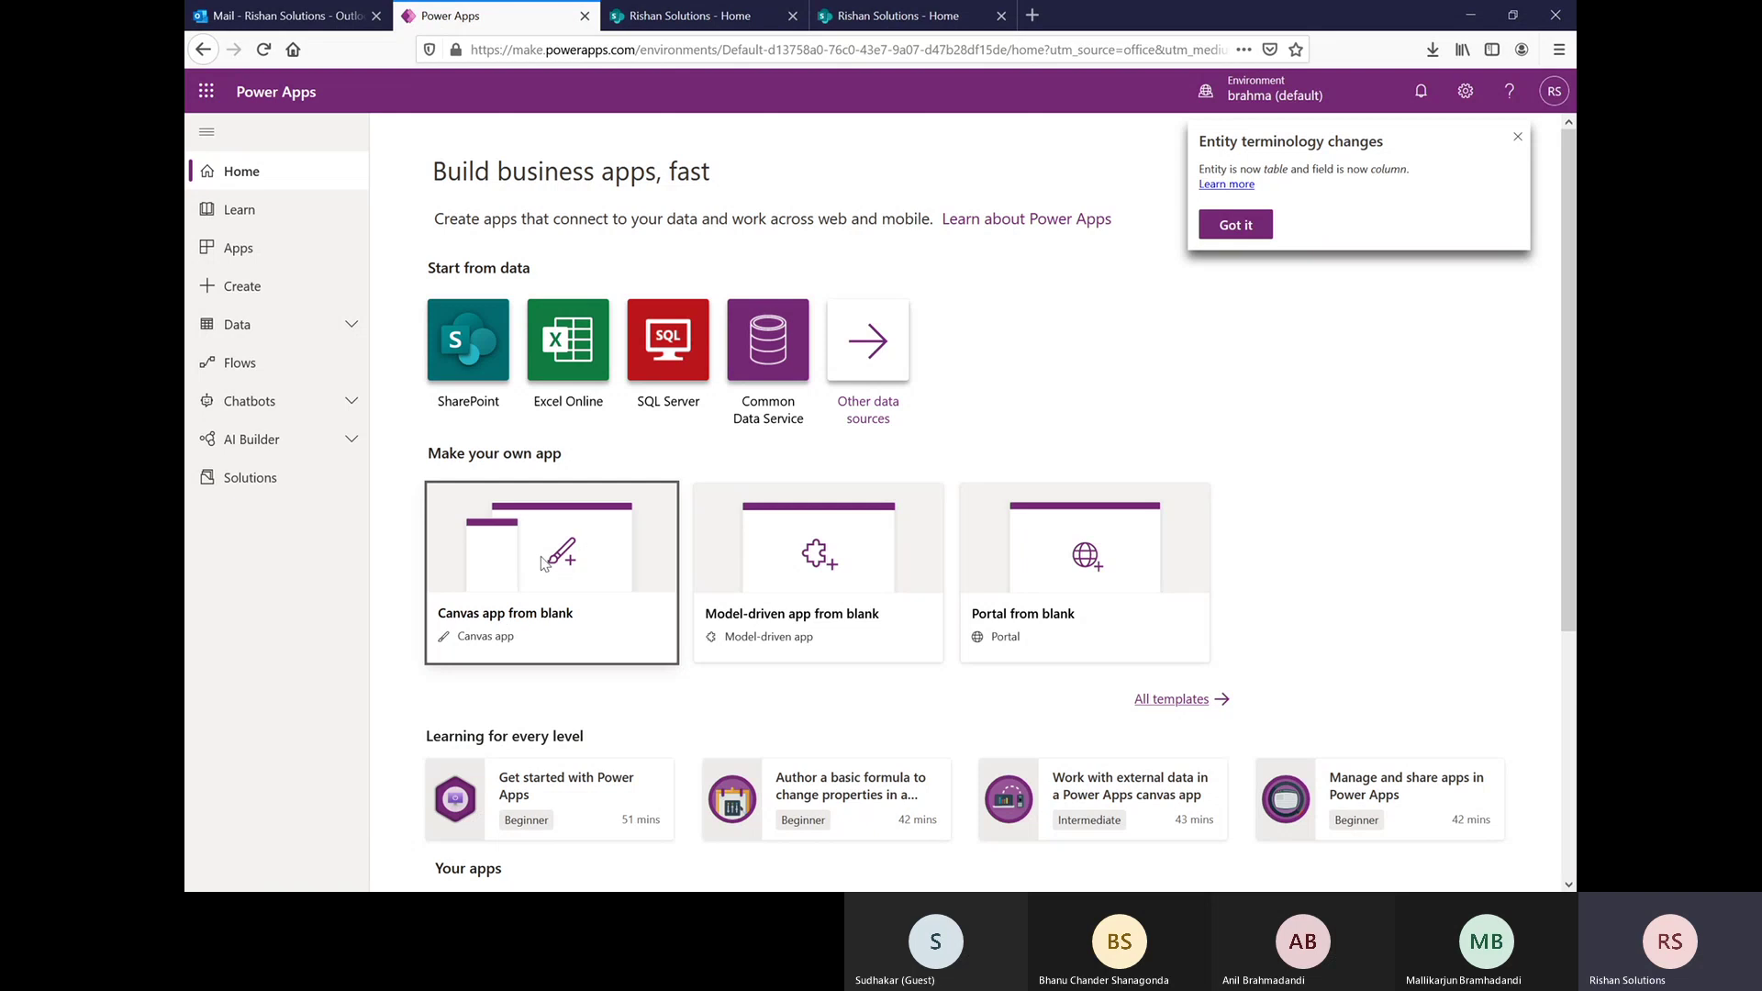
- Try to create a blank canvas app named RSApp in Tablet format
{"action": "left_click", "coordinate": [542, 563]}
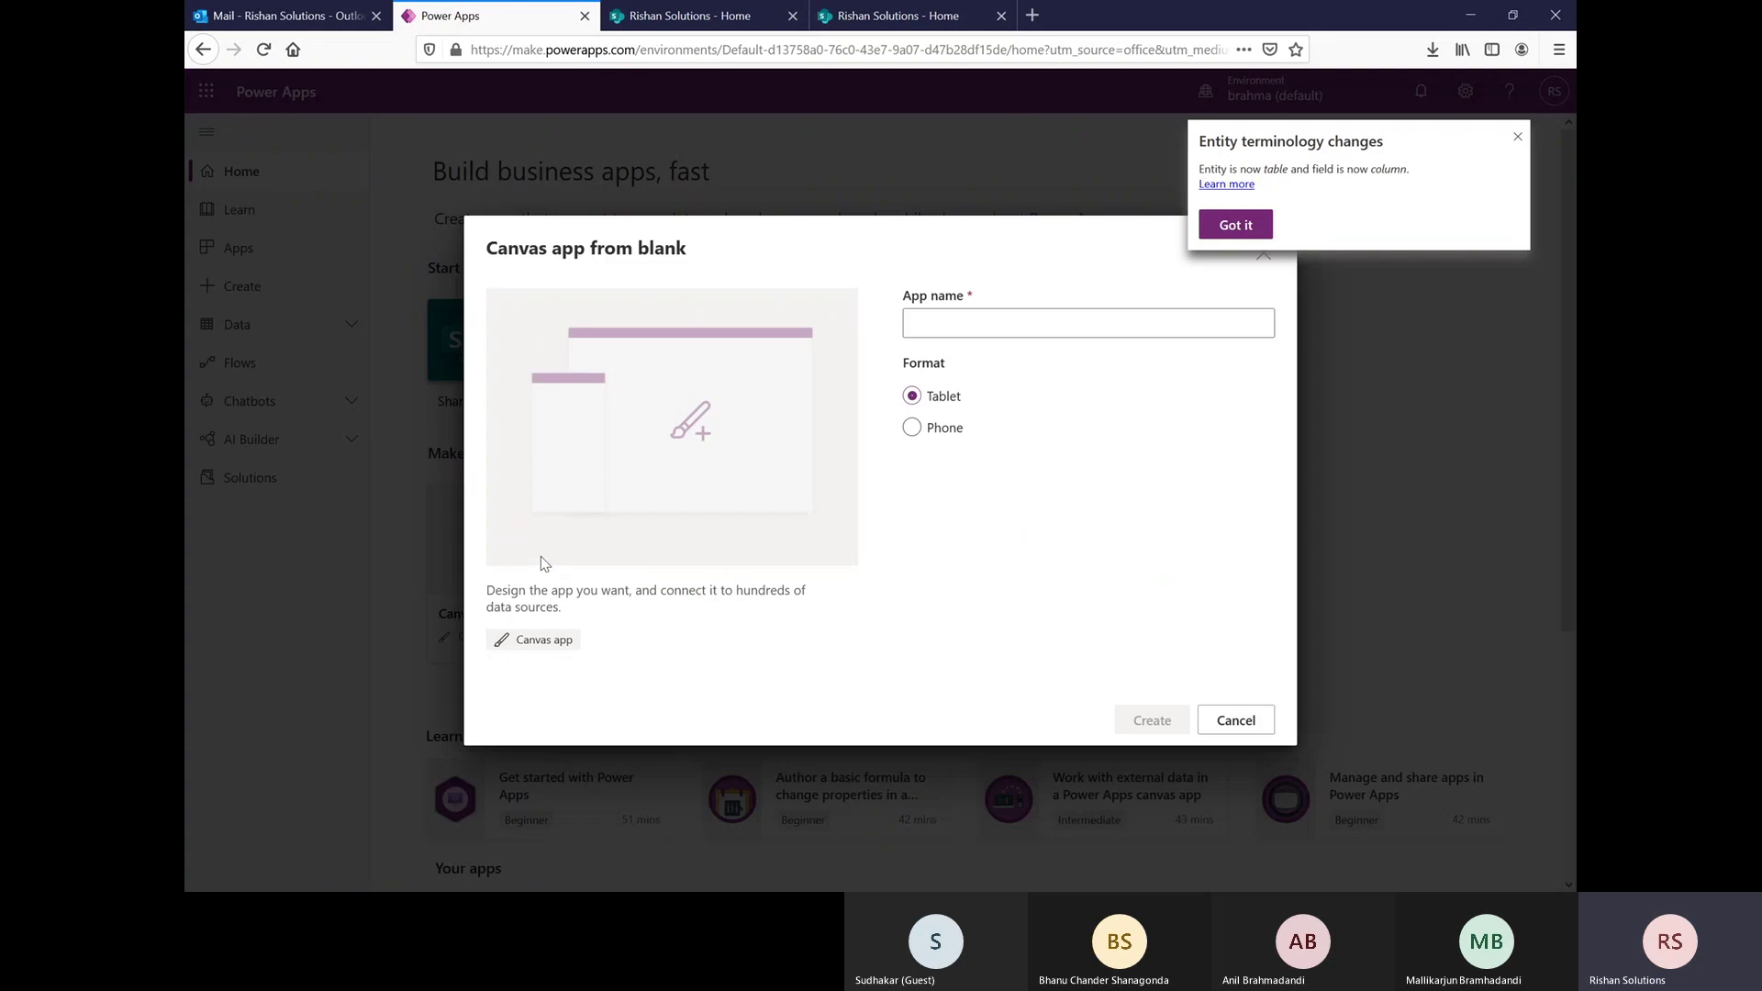
{"action": "left_click", "coordinate": [941, 318]}
{"action": "type", "text": "RSAPP"}
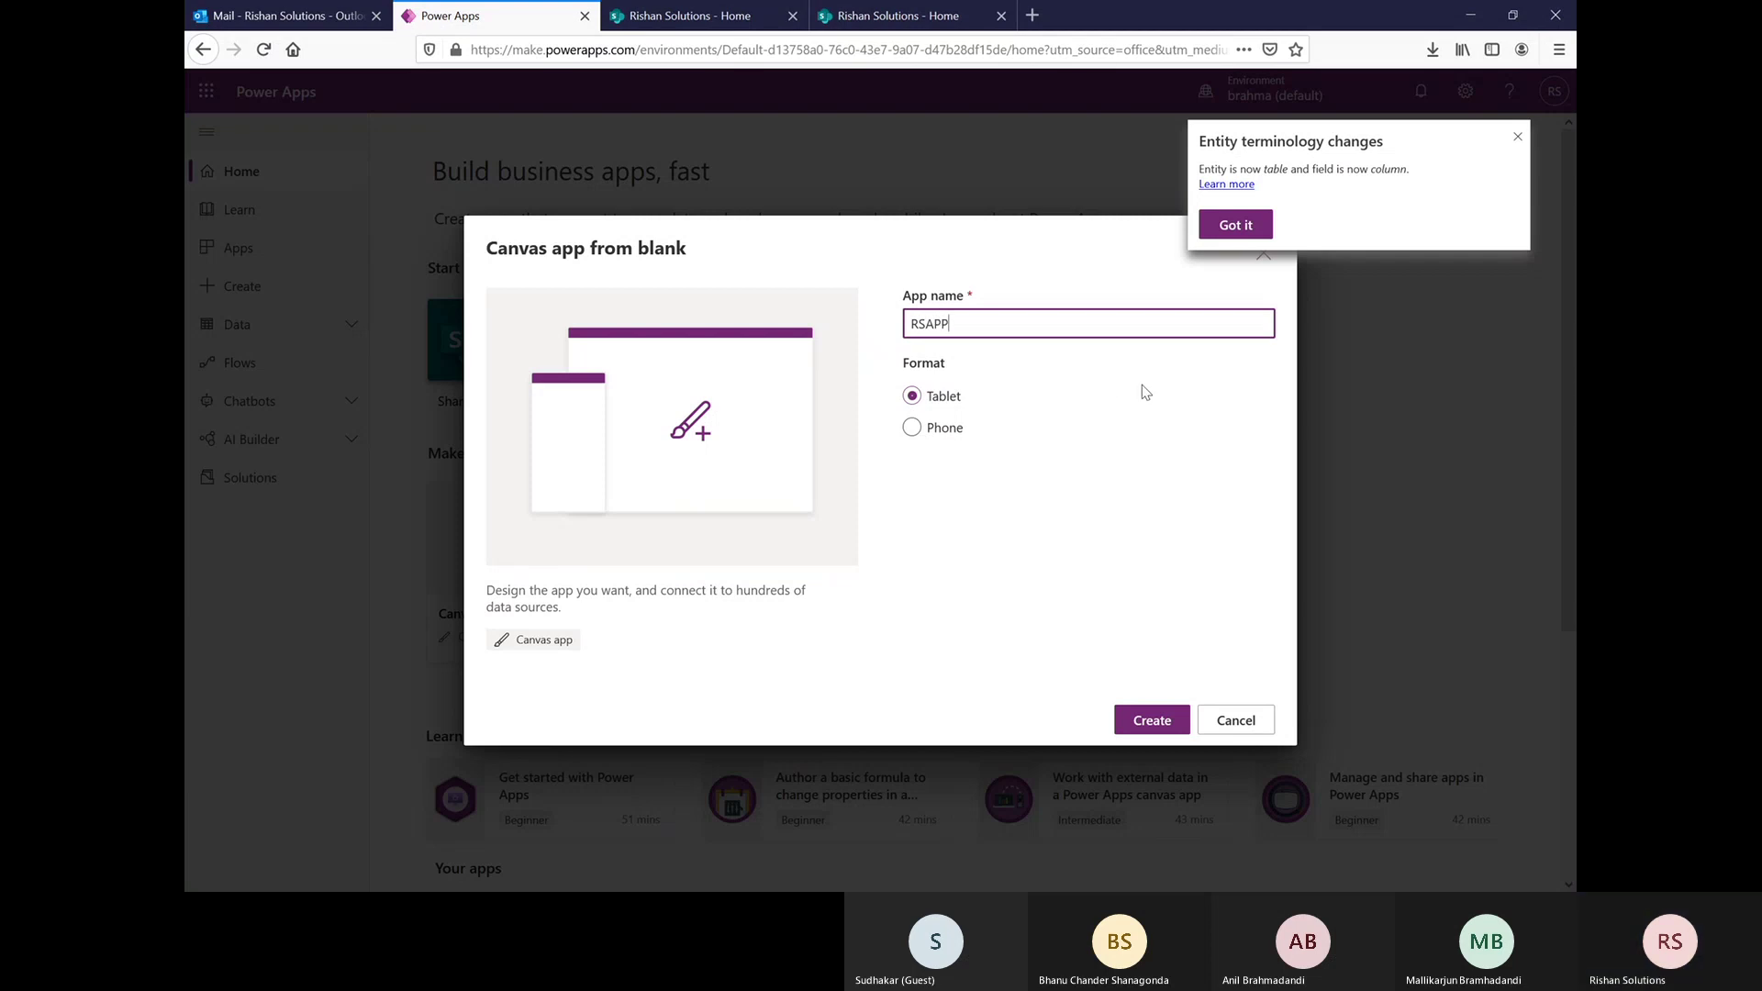
{"action": "key", "text": "BackSpace"}
{"action": "type", "text": "pp"}
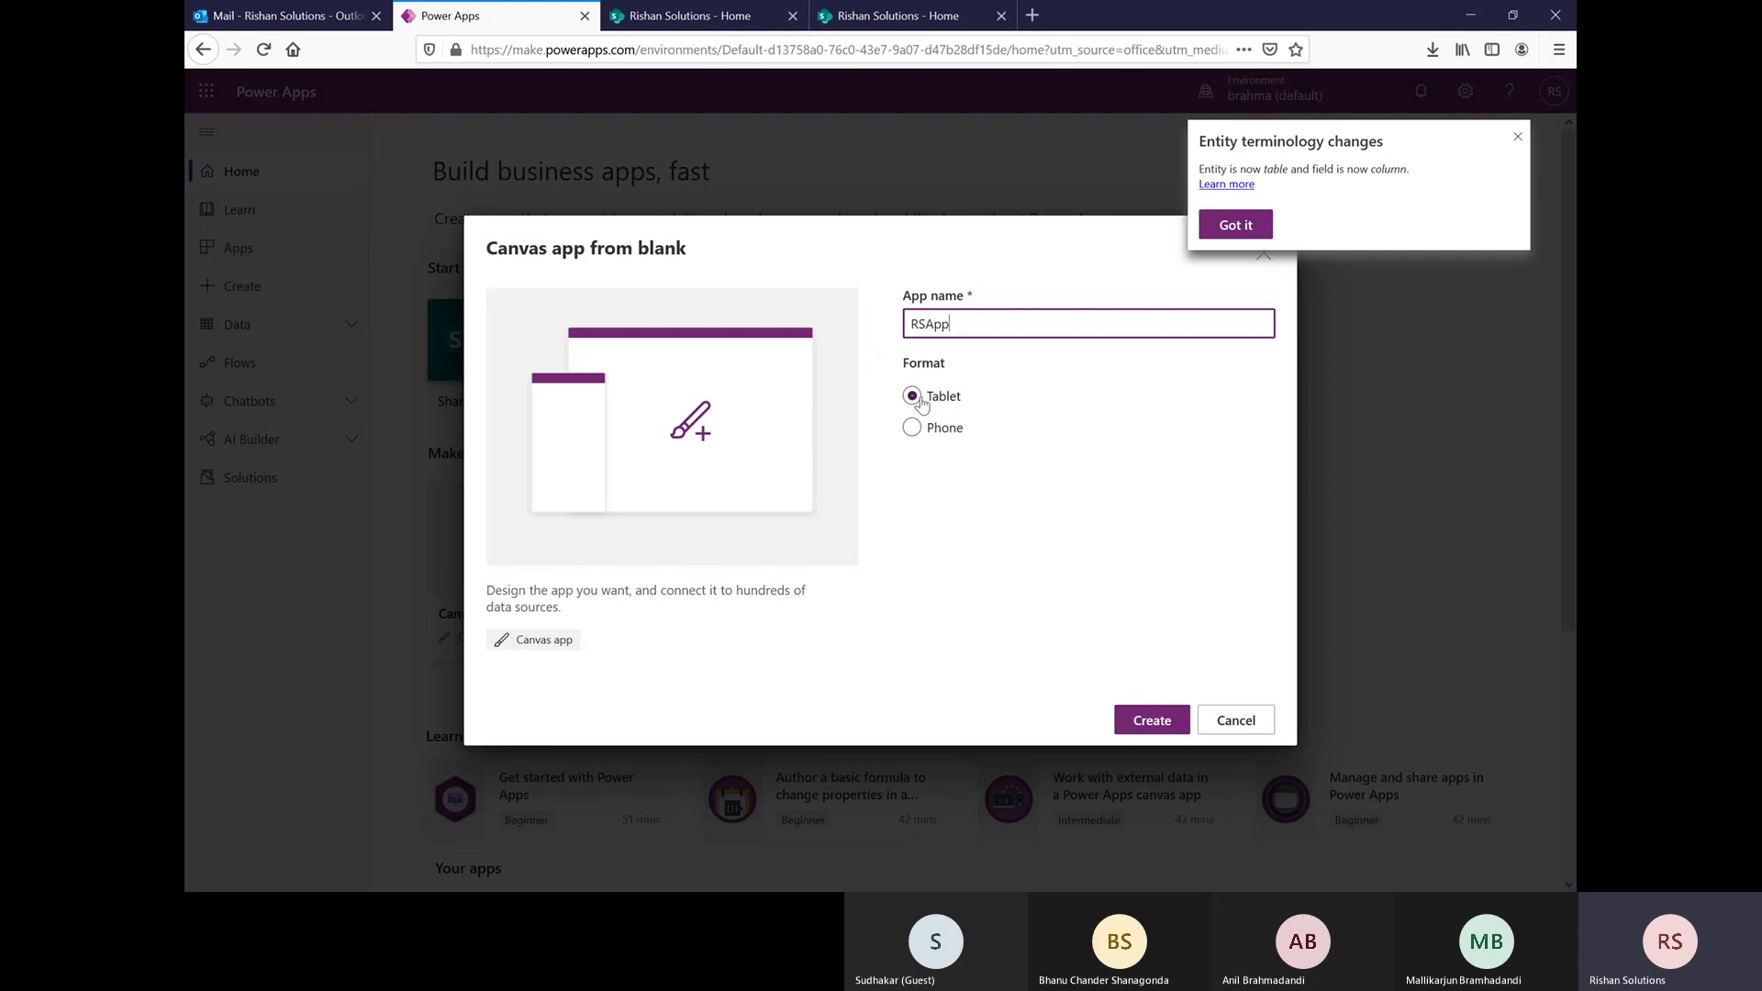
{"action": "left_click", "coordinate": [911, 429]}
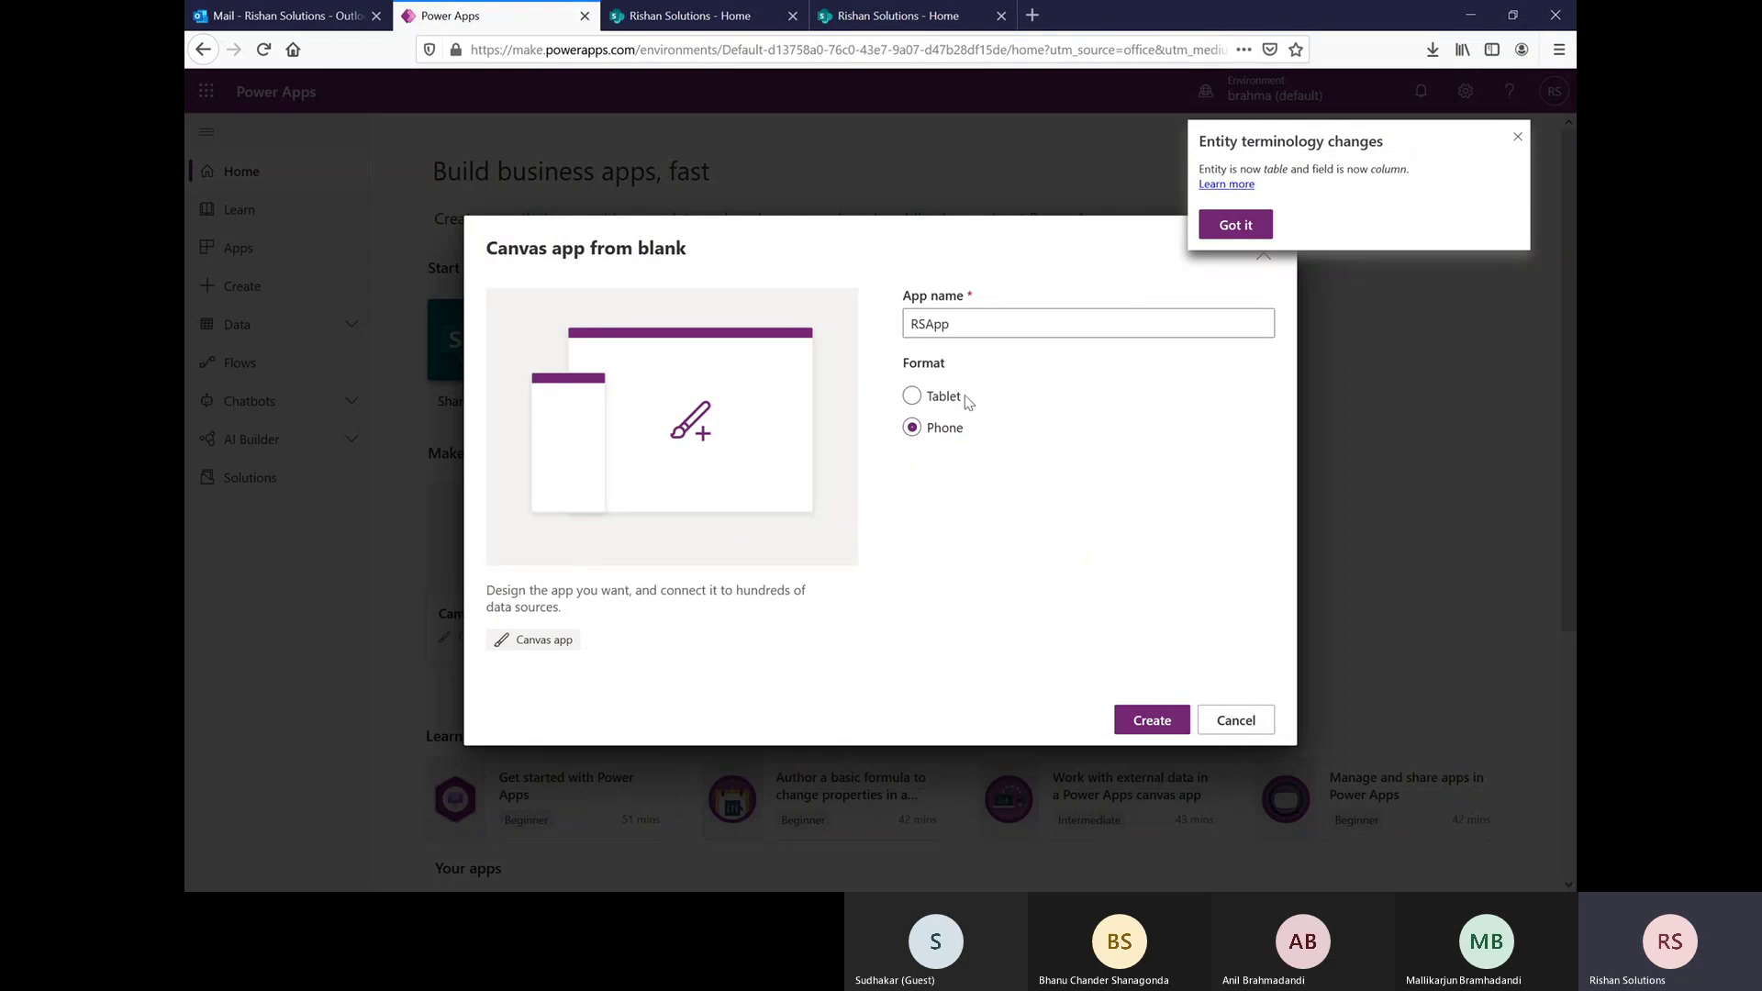
{"action": "left_click", "coordinate": [931, 402]}
{"action": "left_click", "coordinate": [1151, 721]}
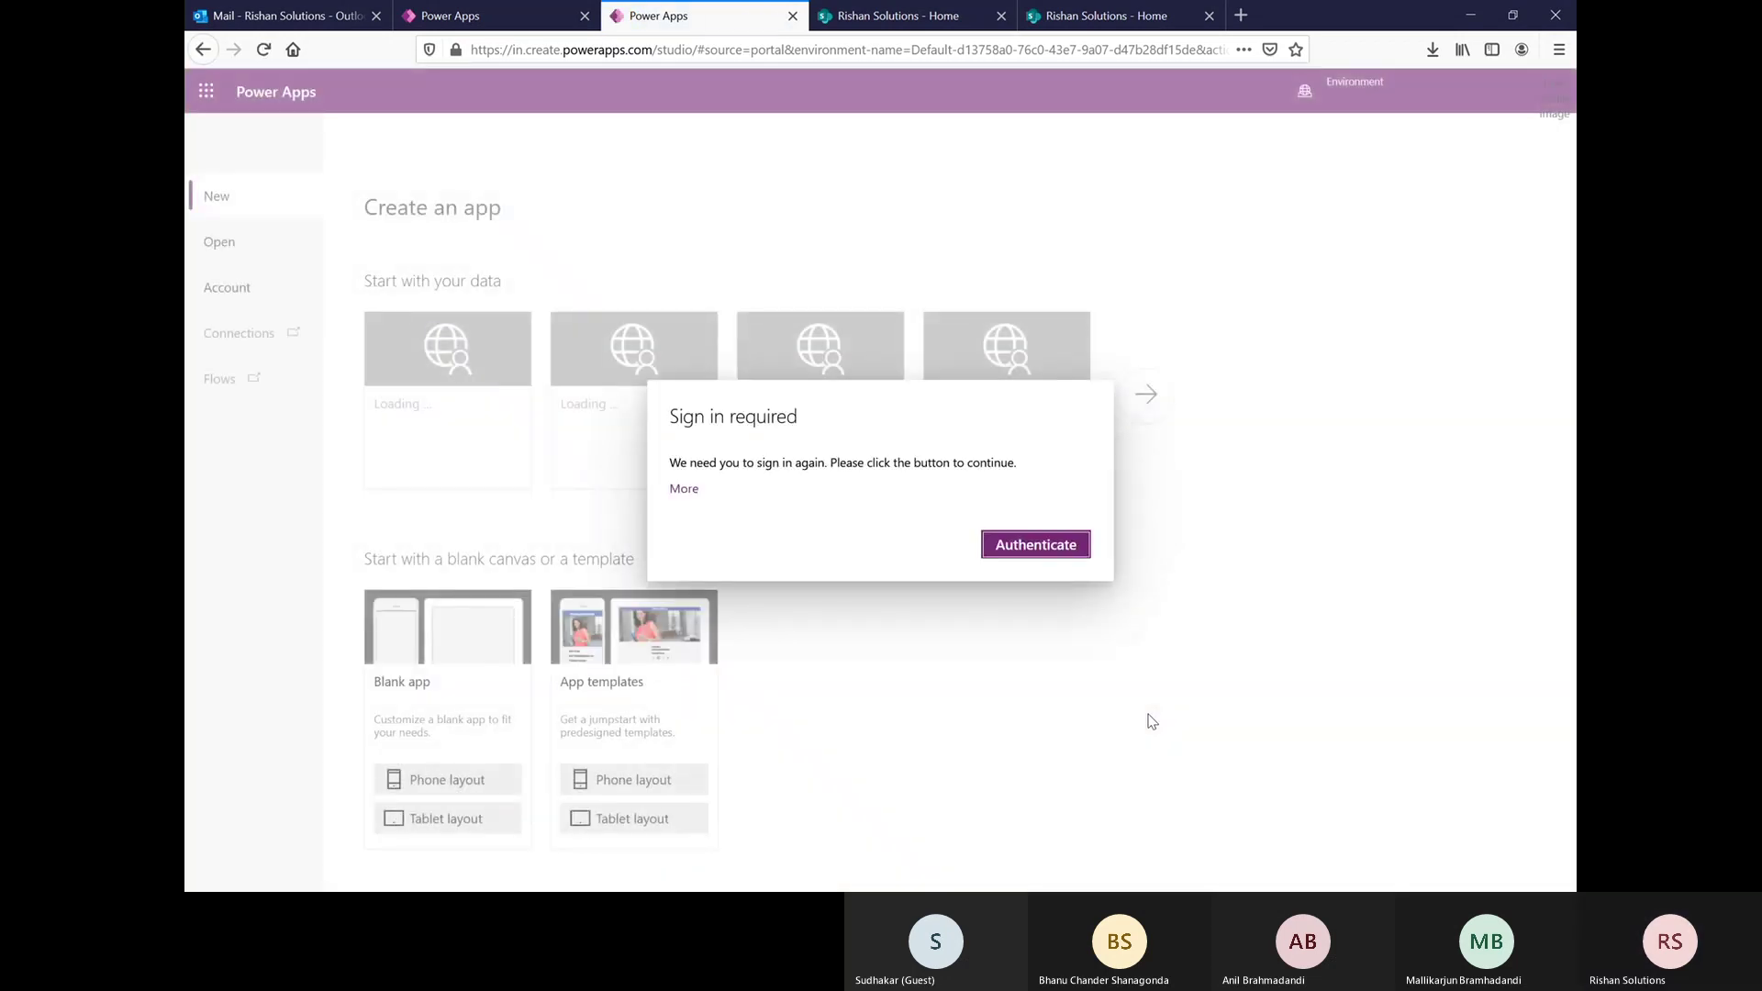
- Try to authenticate for the required sign-in and close the saved logins page
{"action": "left_click", "coordinate": [1042, 545]}
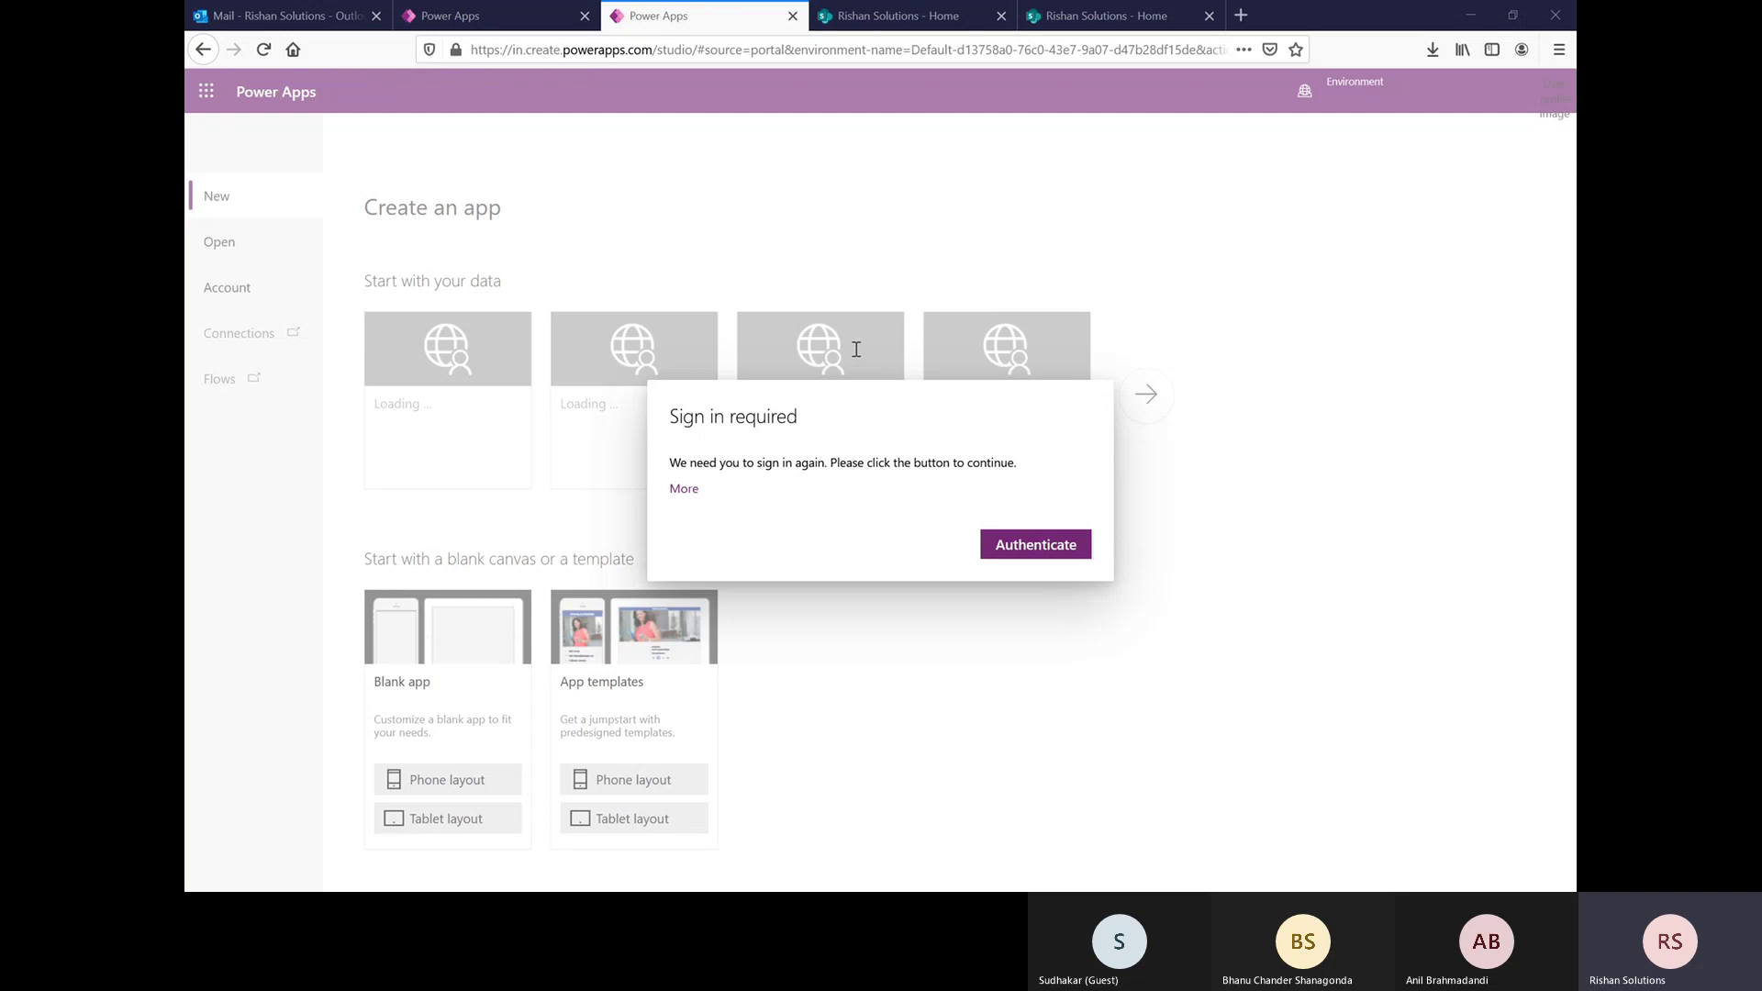
{"action": "left_click", "coordinate": [907, 372]}
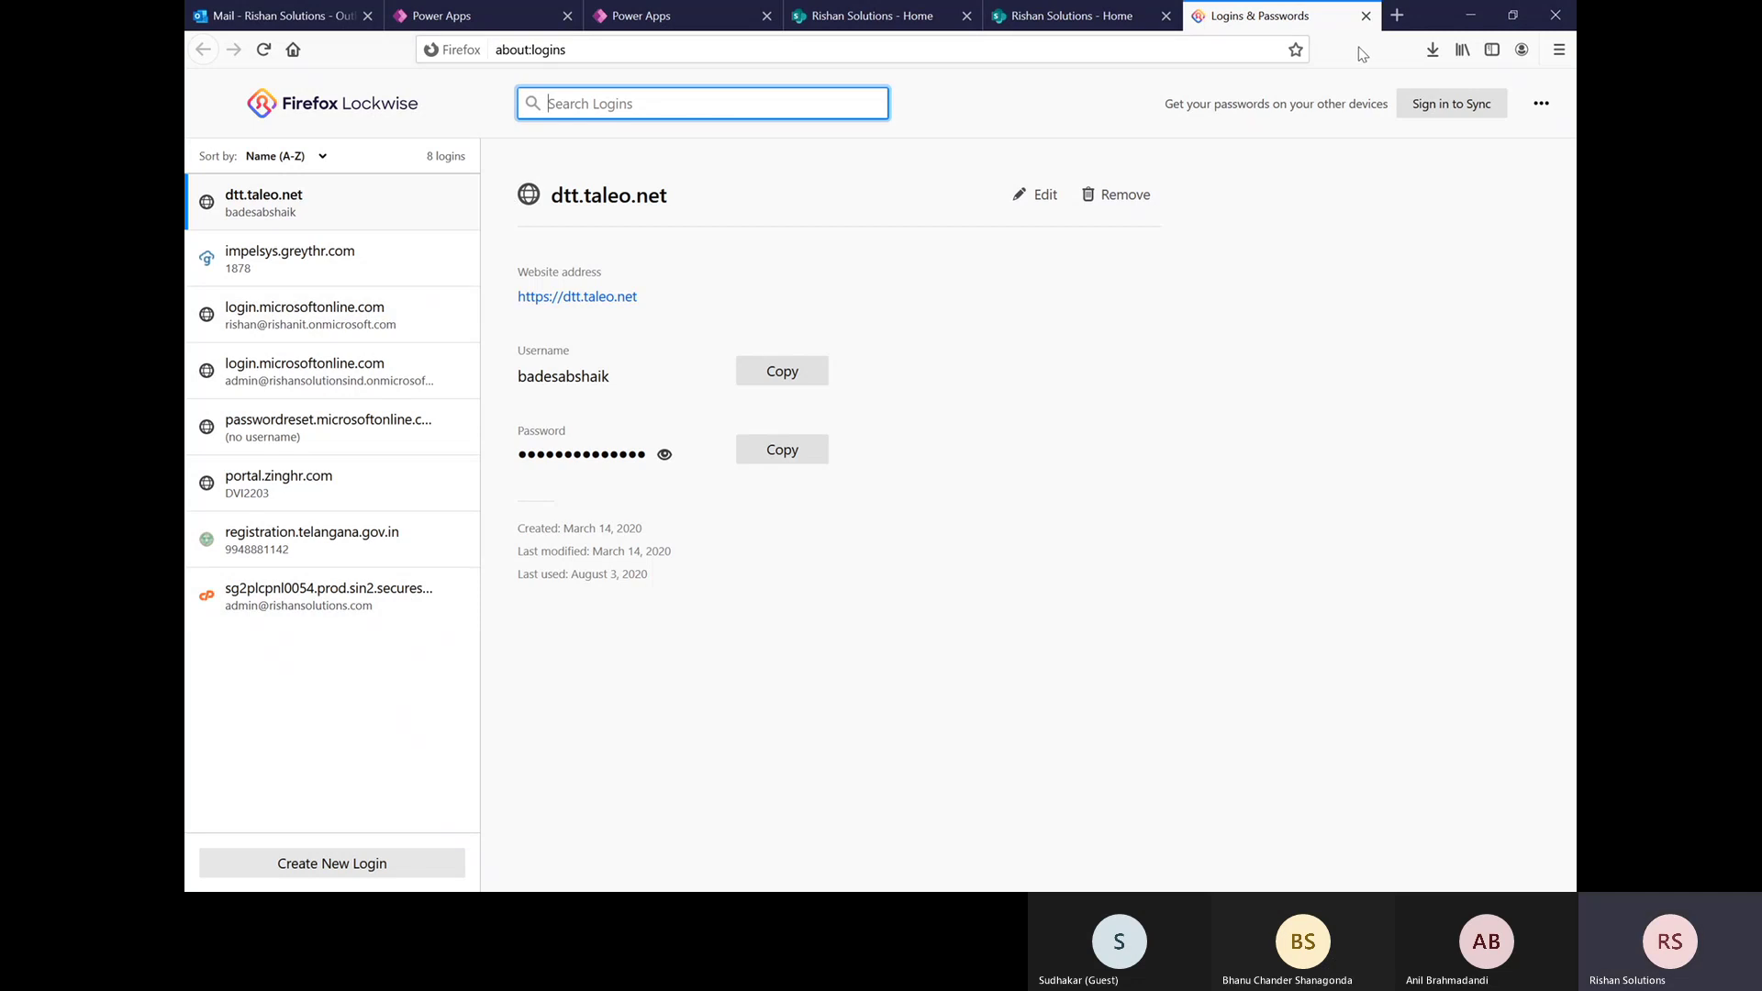
{"action": "left_click", "coordinate": [1366, 17]}
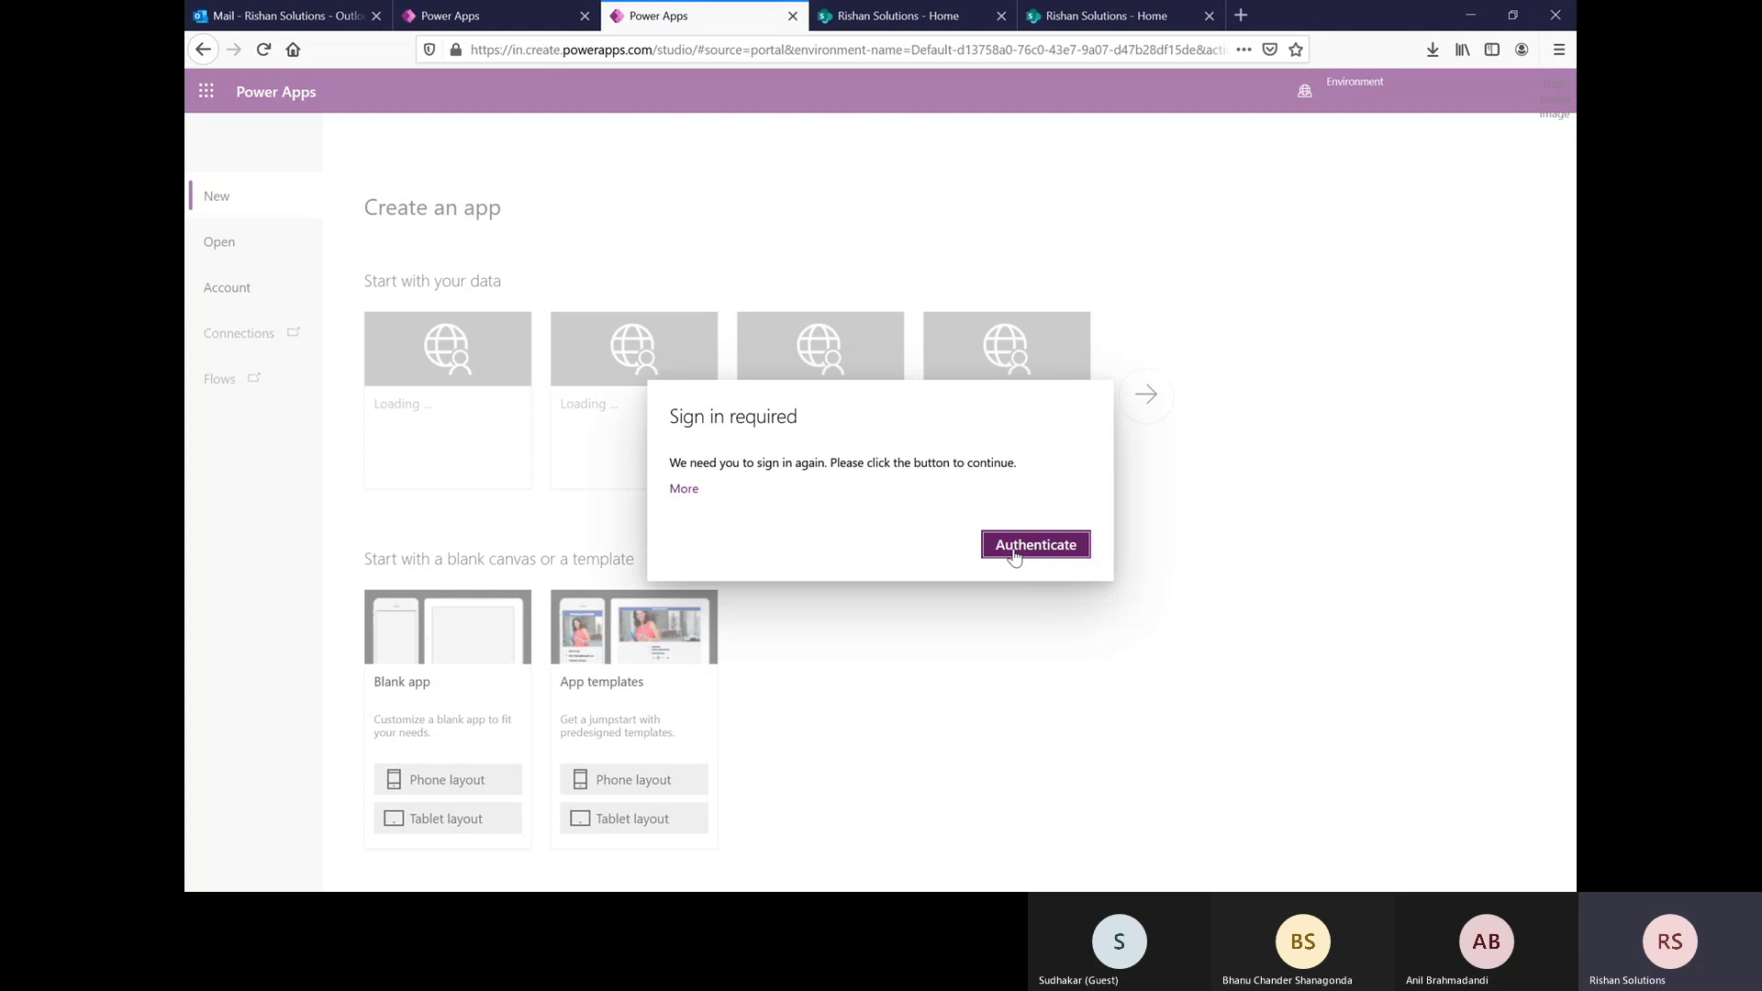
- Switch to Outlook to check the details of the signed-in account, and return to the Power Apps sign-in request
{"action": "left_click", "coordinate": [318, 18]}
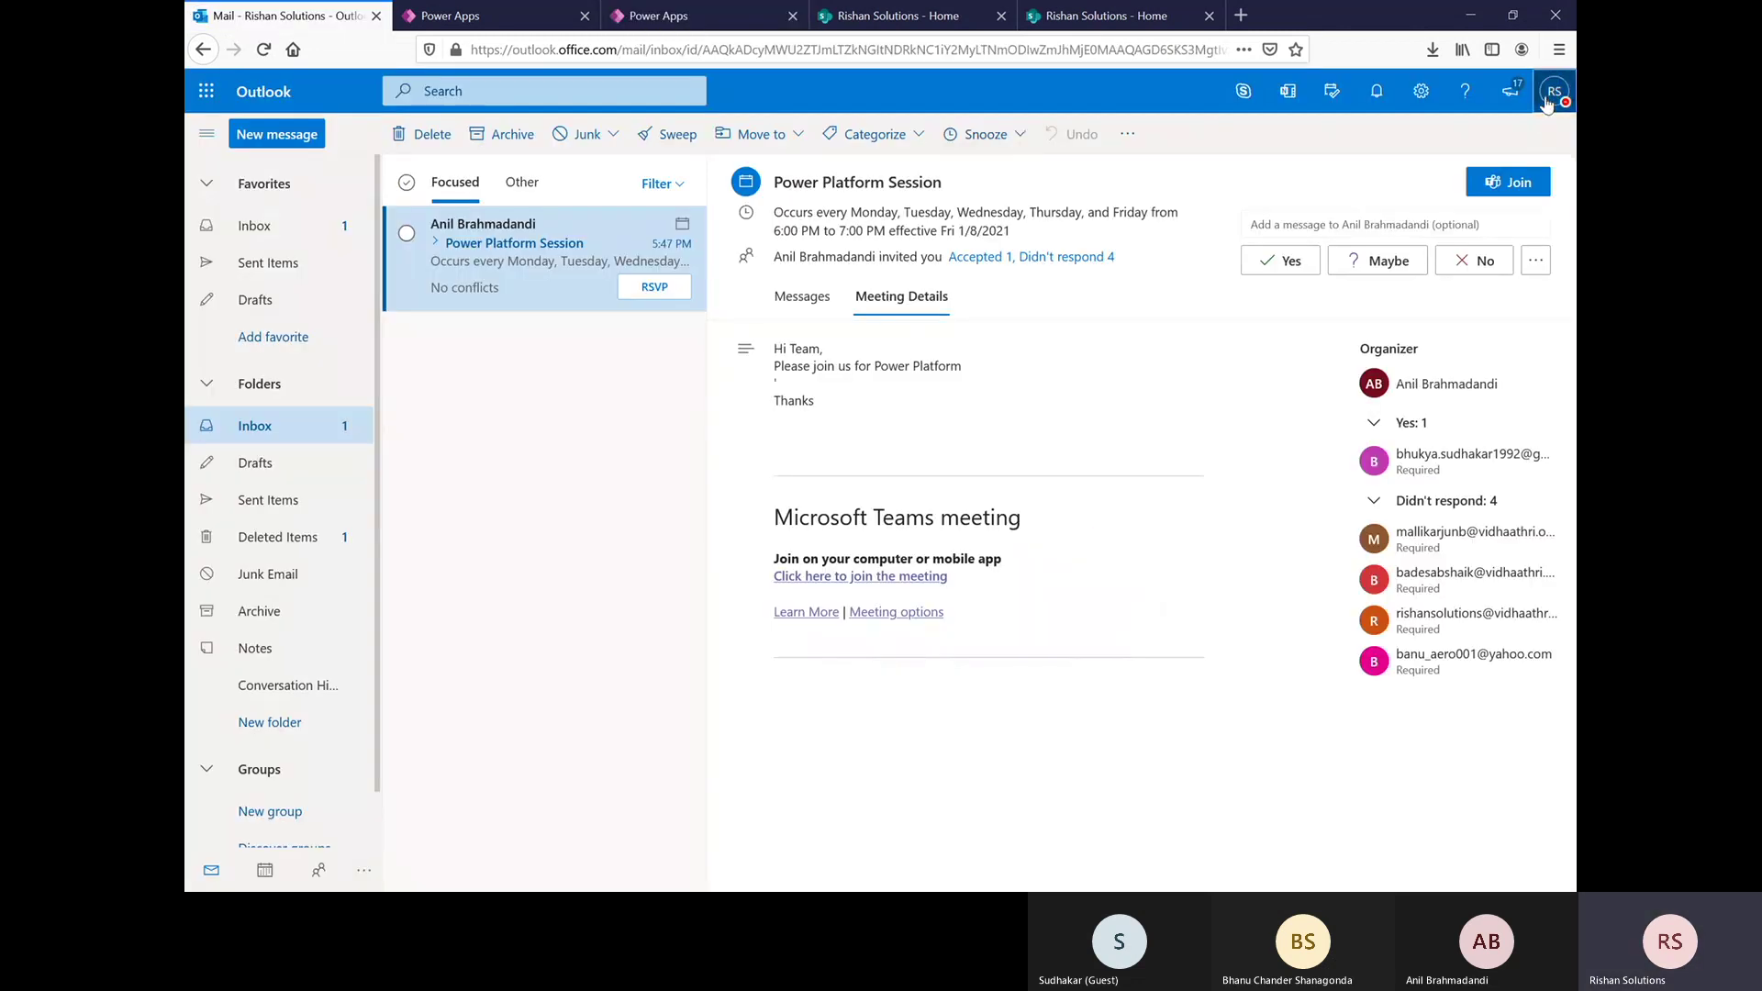
{"action": "left_click", "coordinate": [1547, 98]}
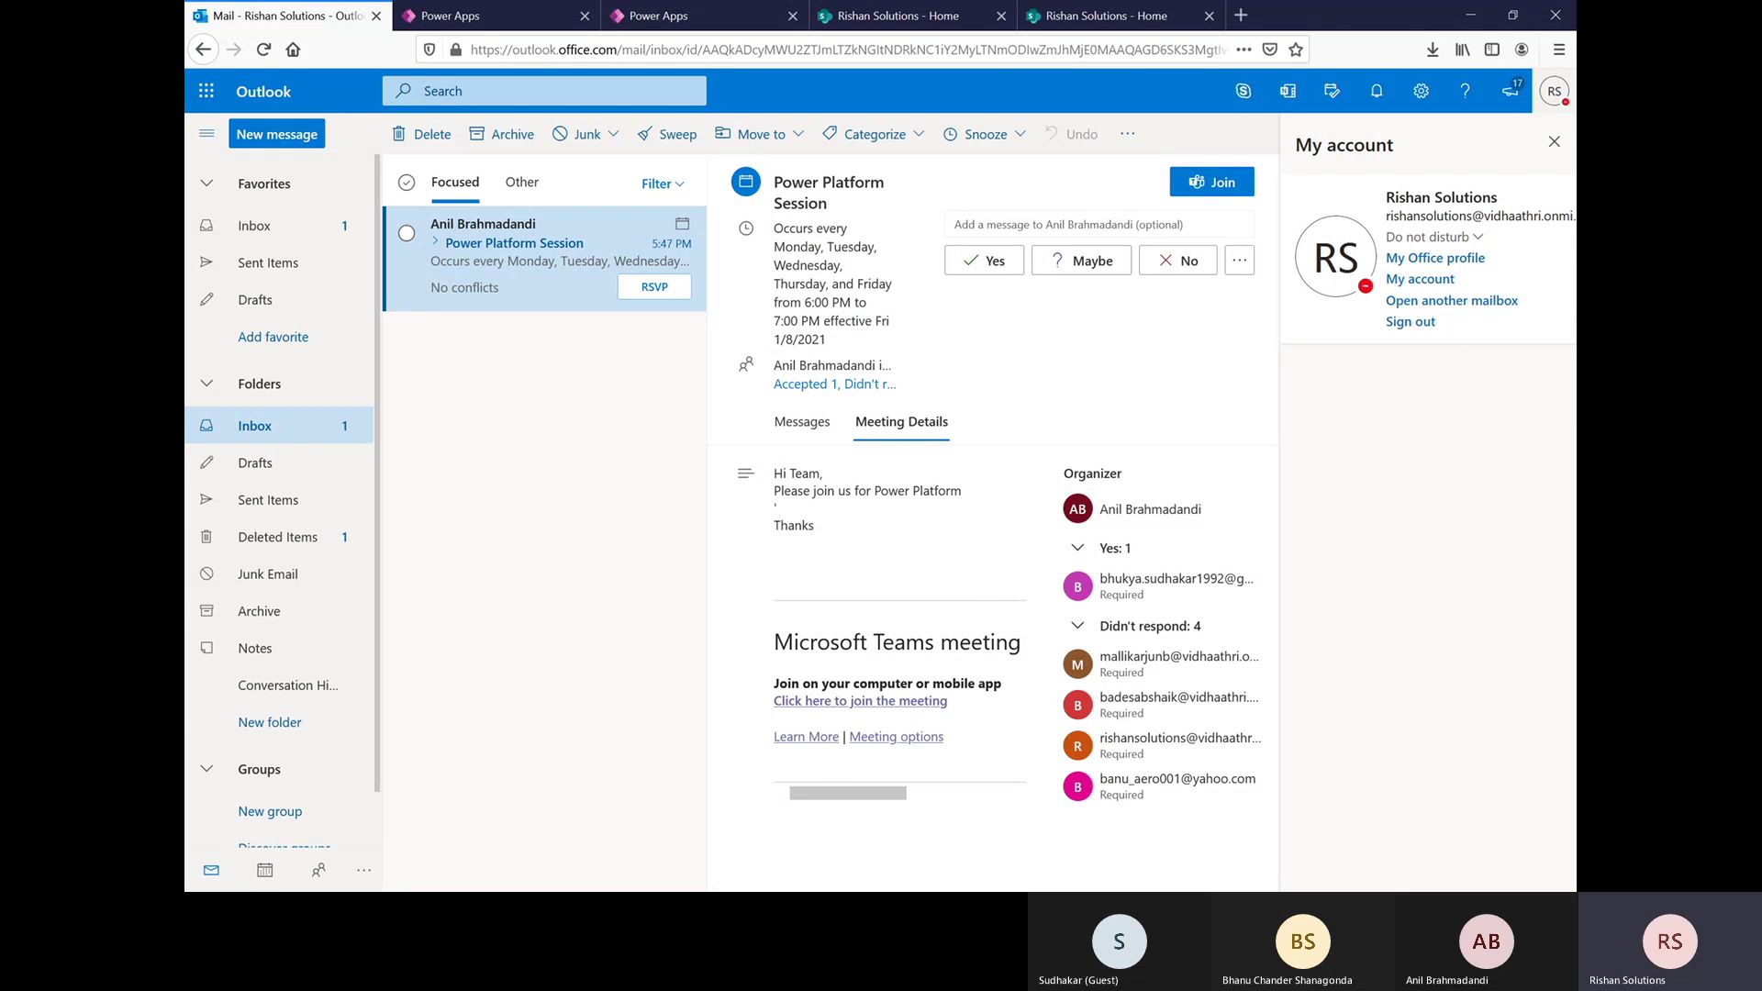
{"action": "left_click", "coordinate": [668, 19]}
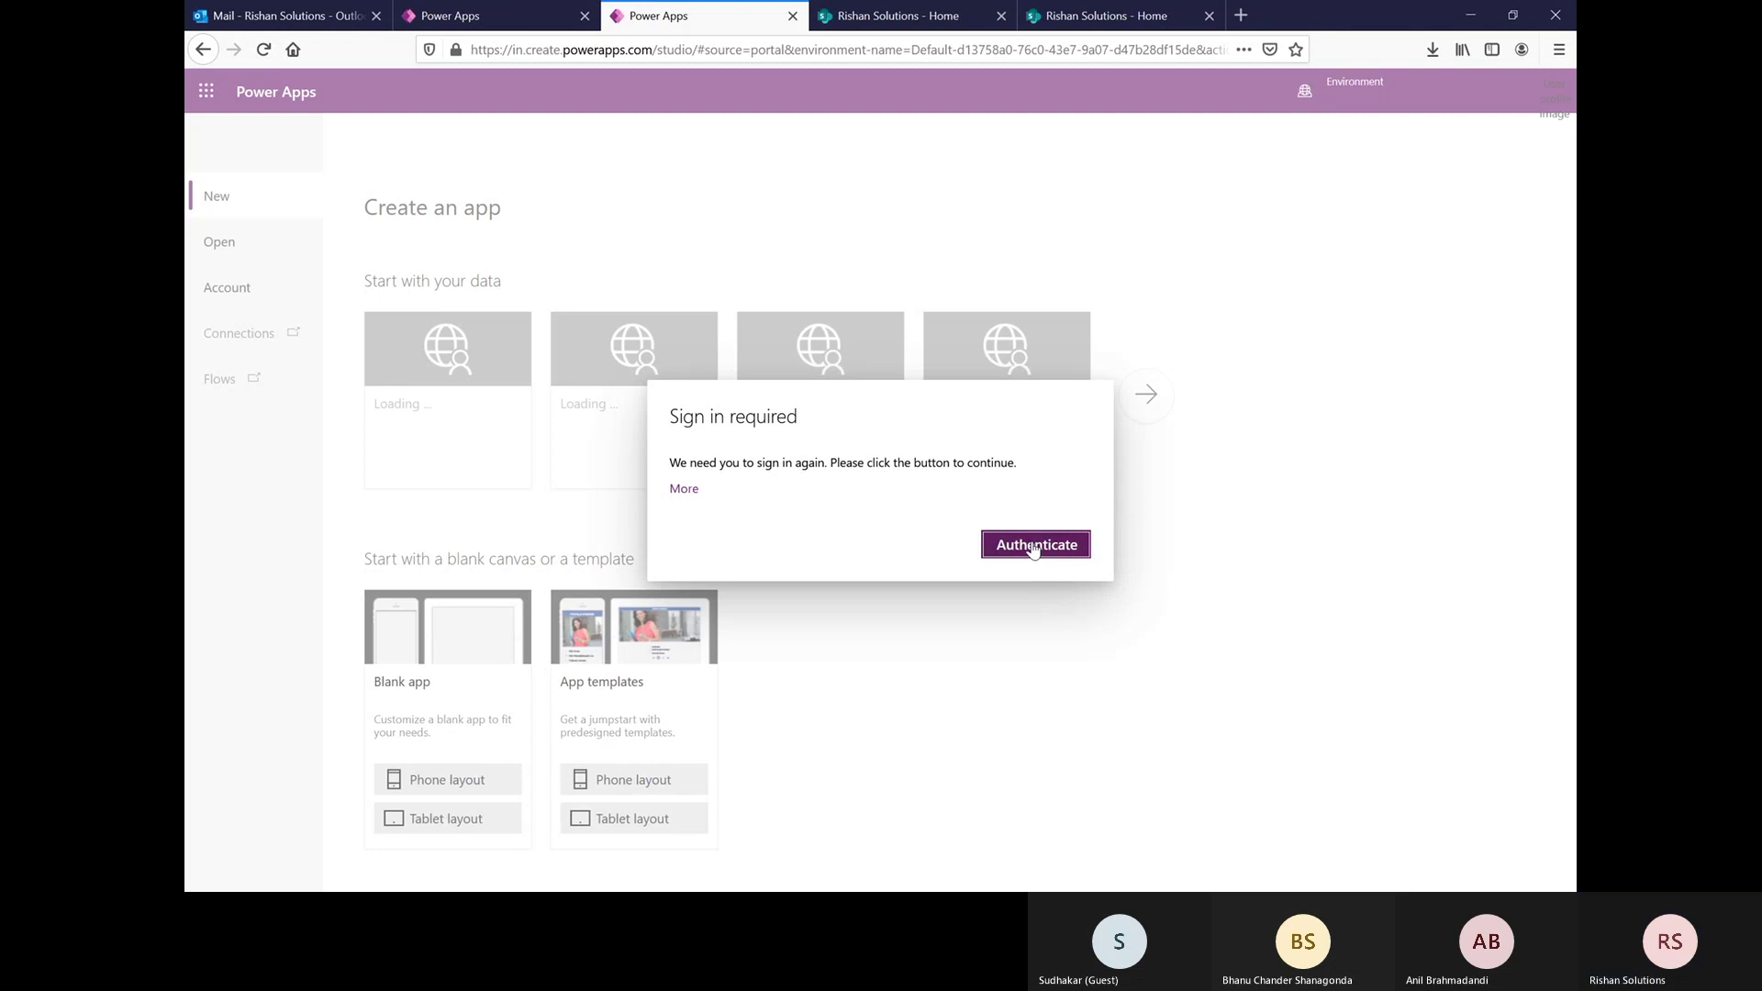
- Expand the sign-in error details, retry the authentication, and close the app creation page
{"action": "left_click", "coordinate": [684, 489]}
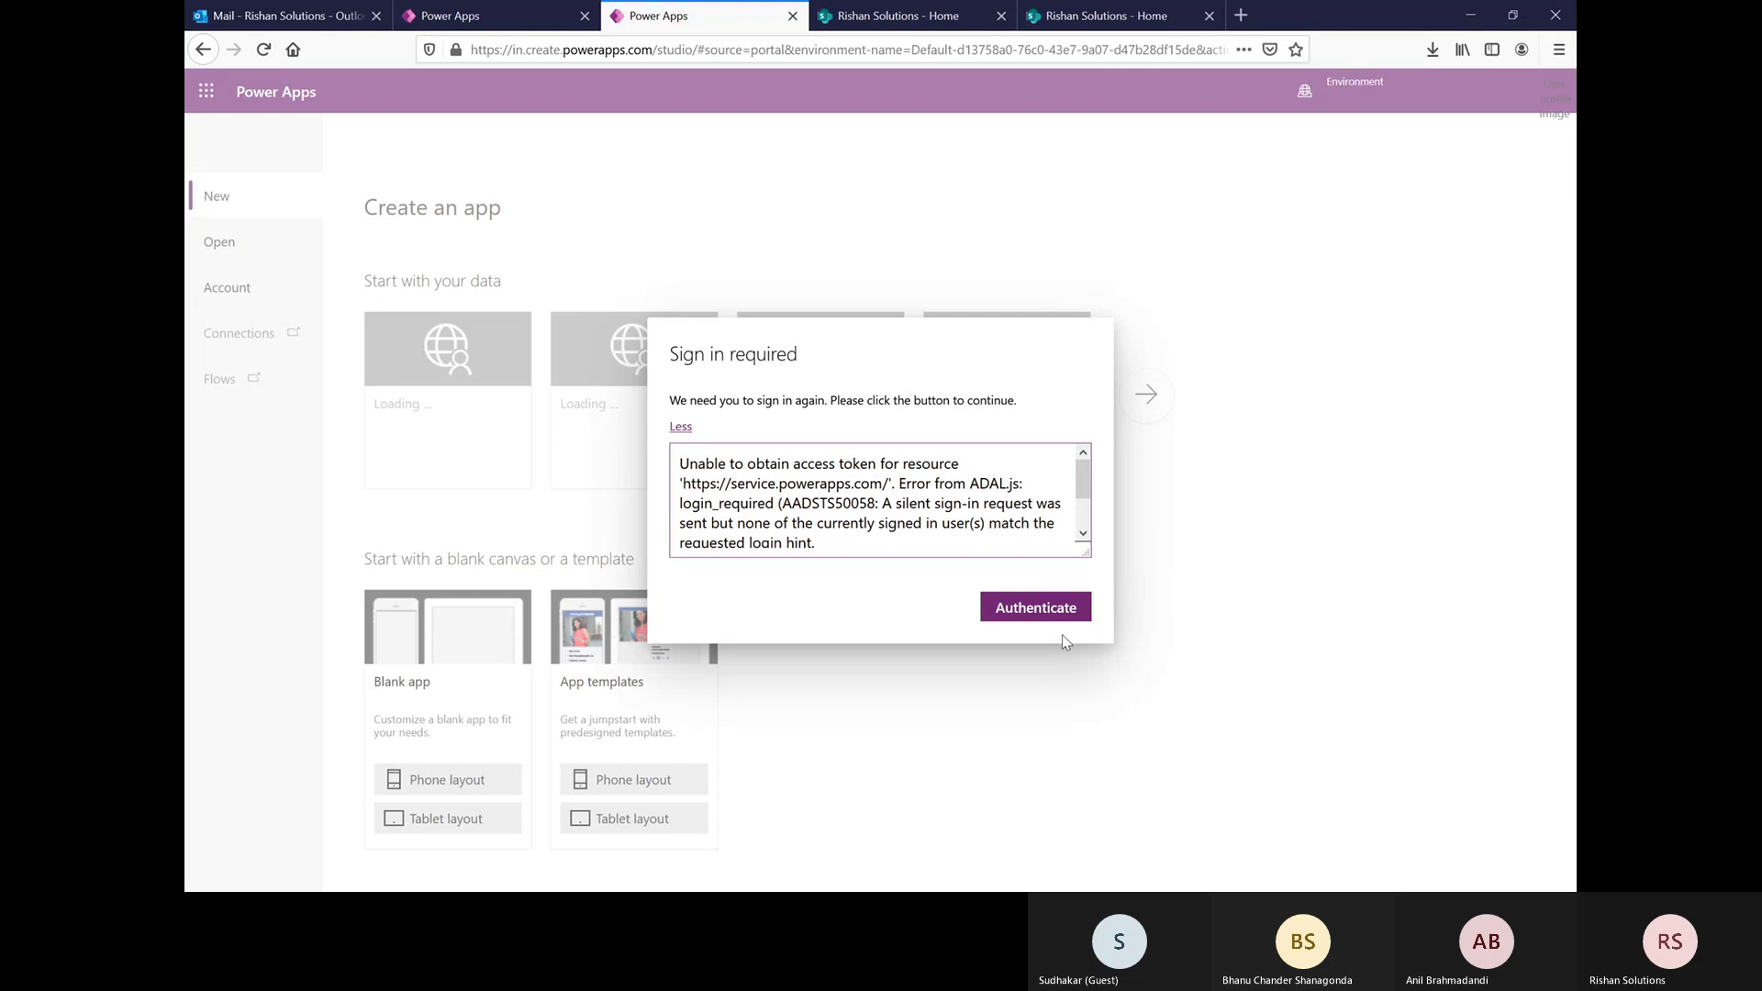
{"action": "left_click", "coordinate": [1025, 618]}
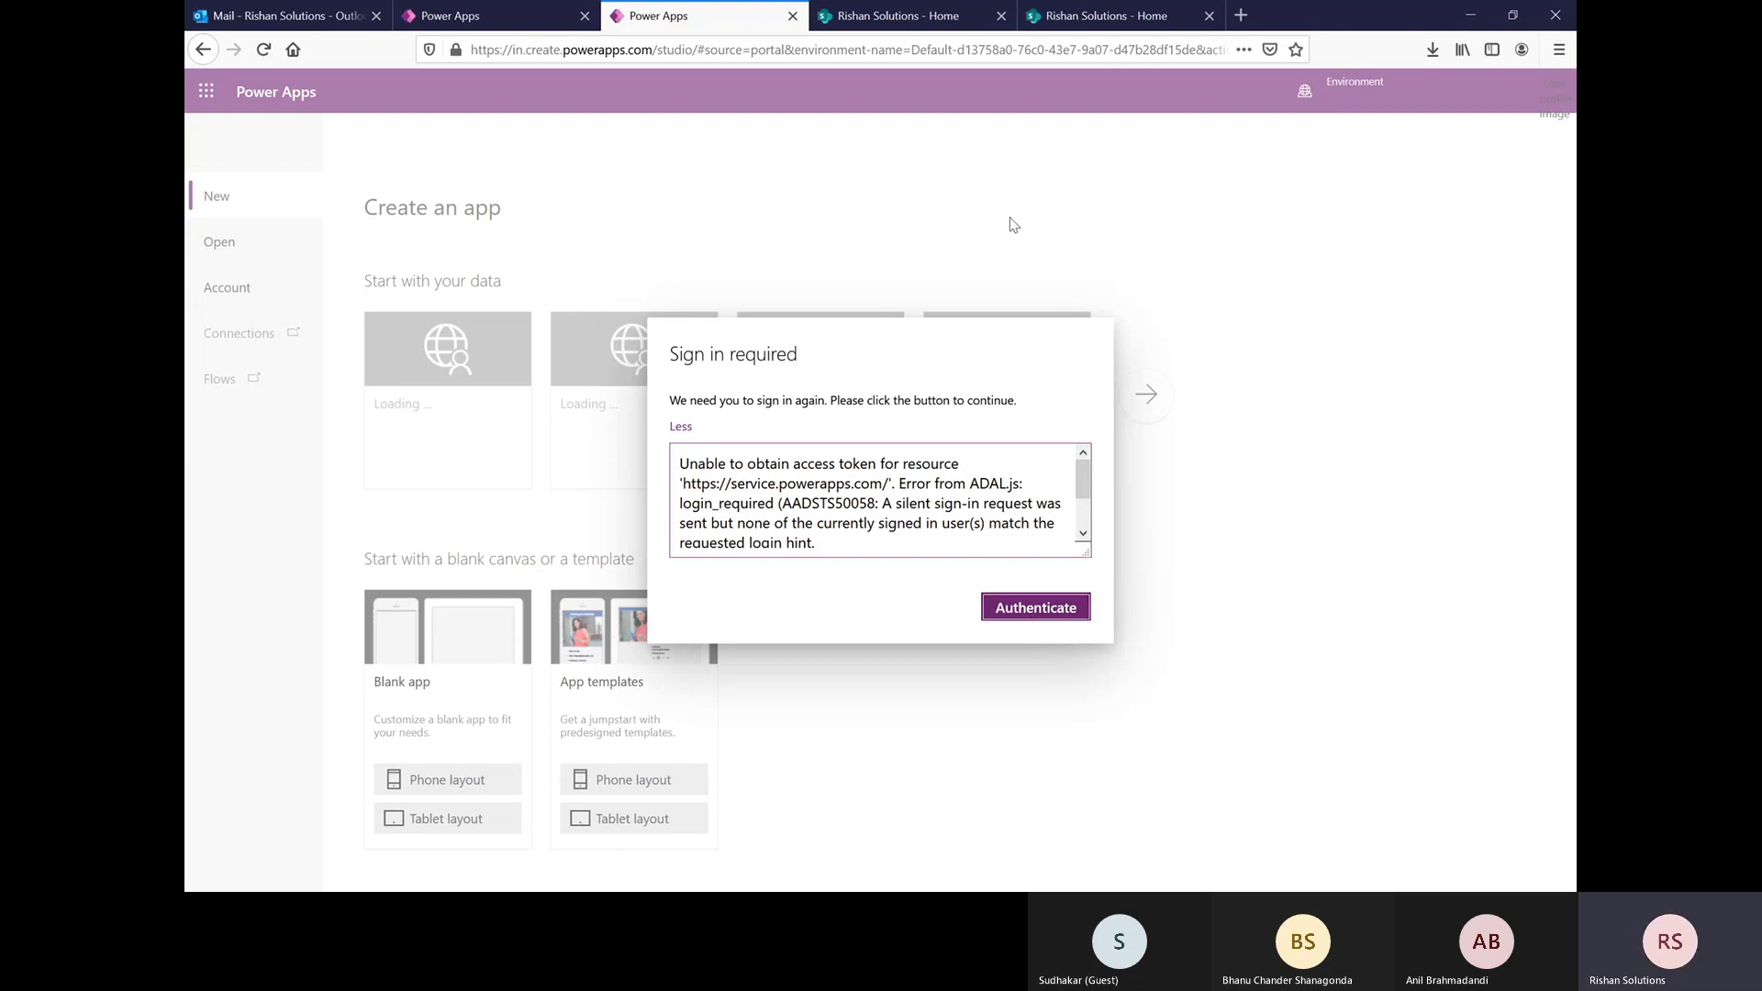
{"action": "left_click", "coordinate": [793, 17]}
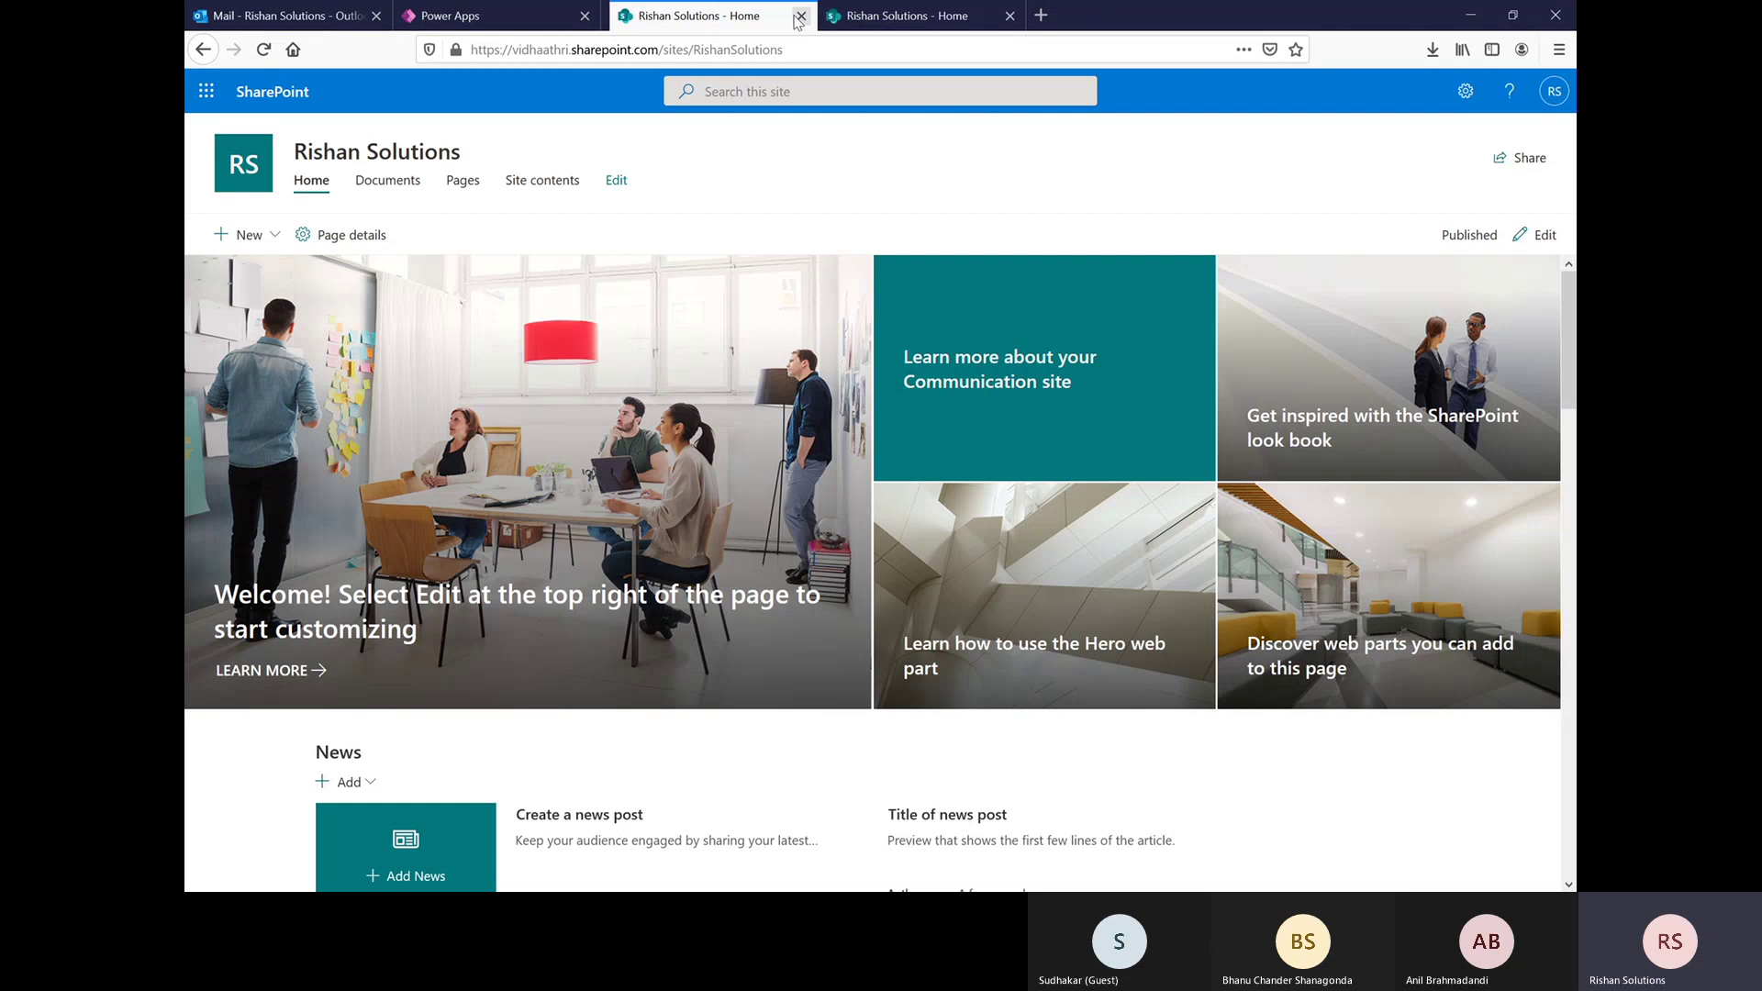
- Create a blank canvas app named RSApp in Tablet format from the Power Apps home page and start its authentication
{"action": "left_click", "coordinate": [468, 16]}
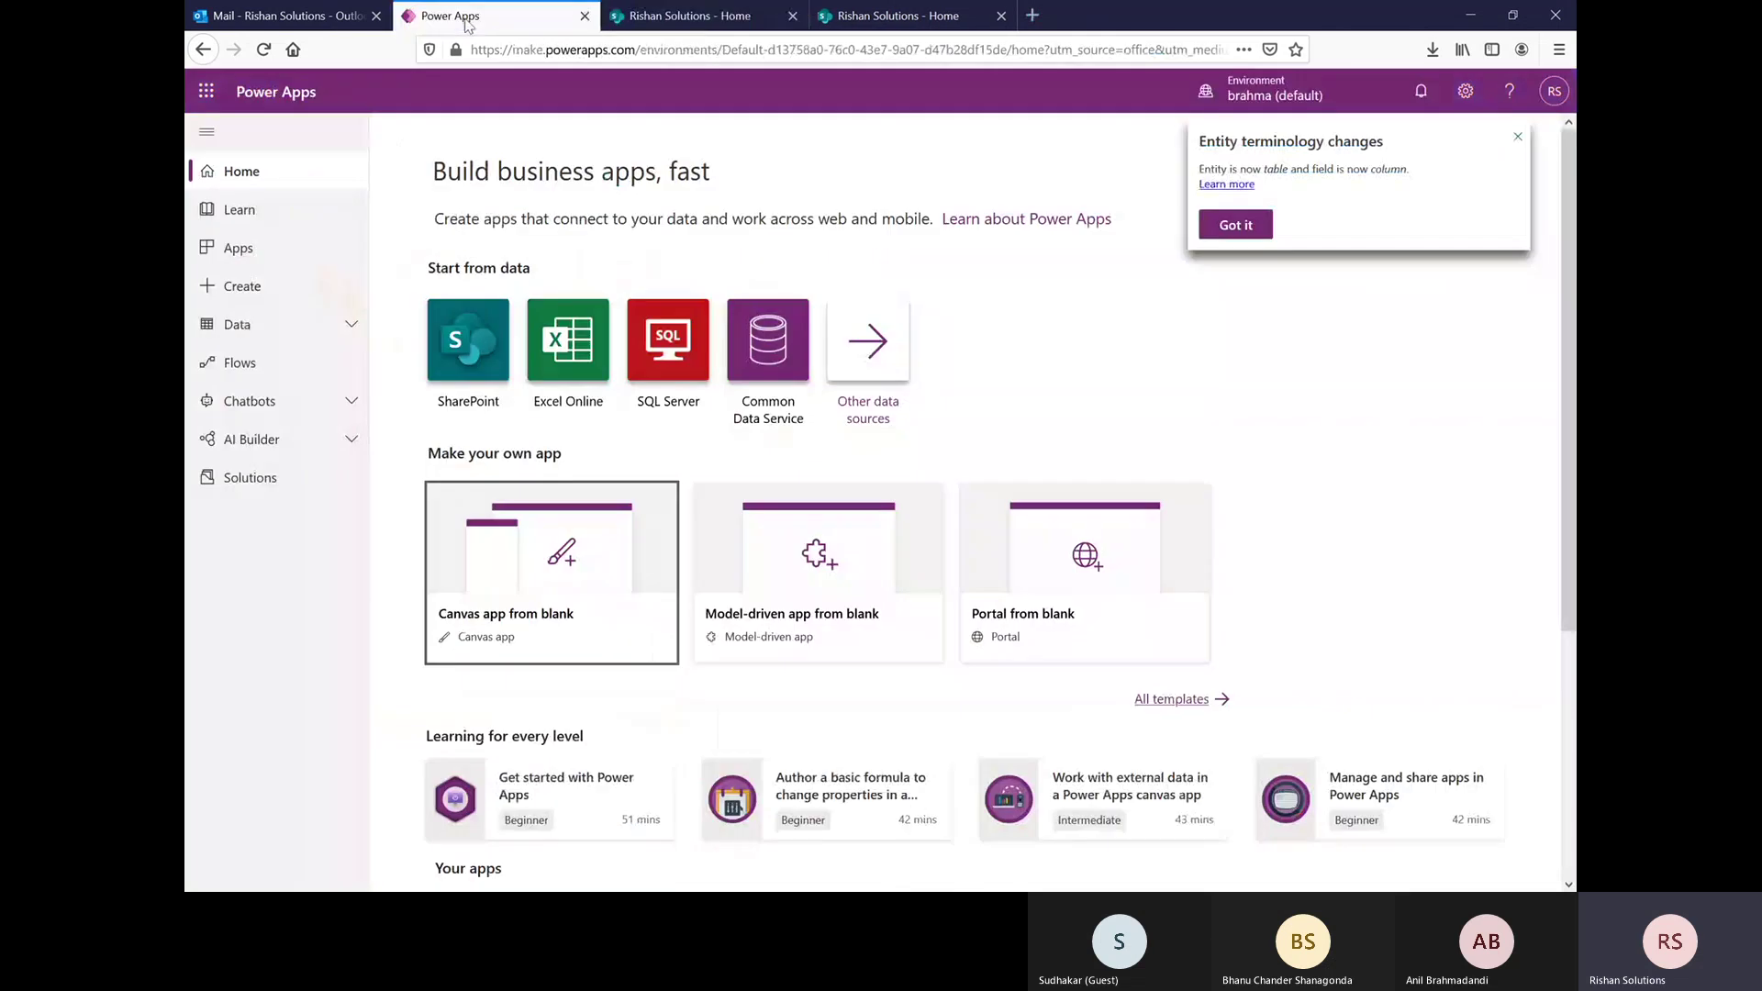
{"action": "left_click", "coordinate": [577, 558]}
{"action": "left_click", "coordinate": [977, 328]}
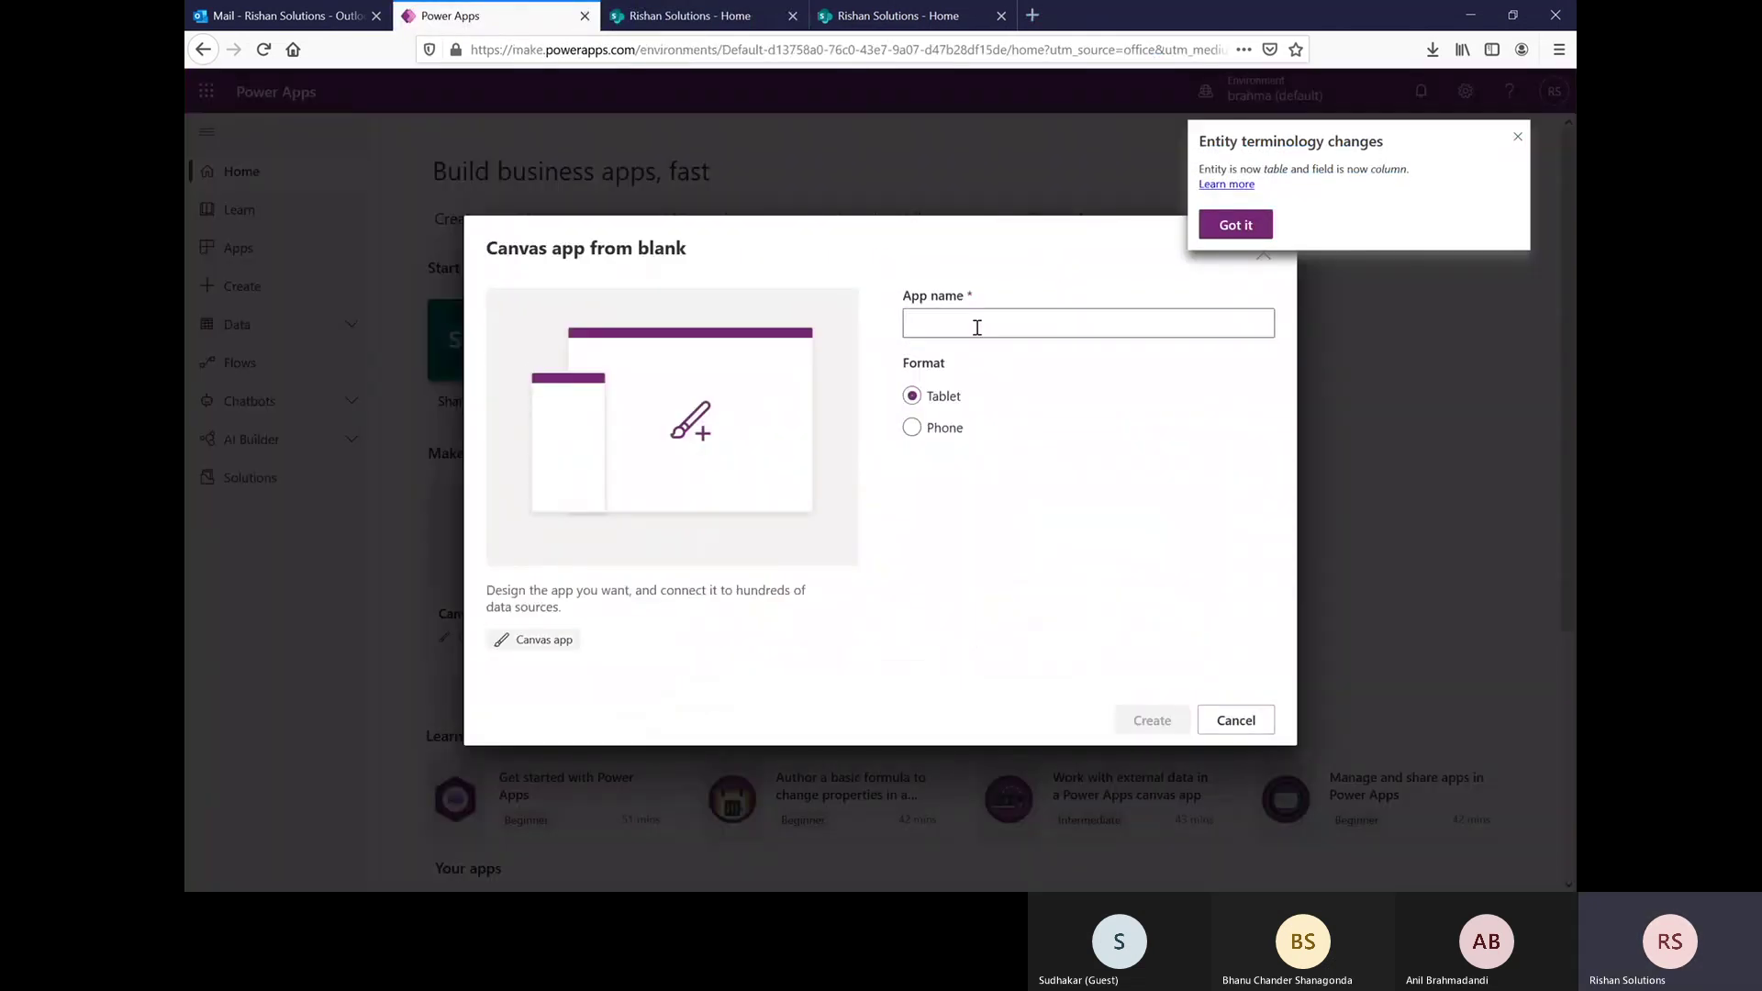
{"action": "type", "text": "RSApp"}
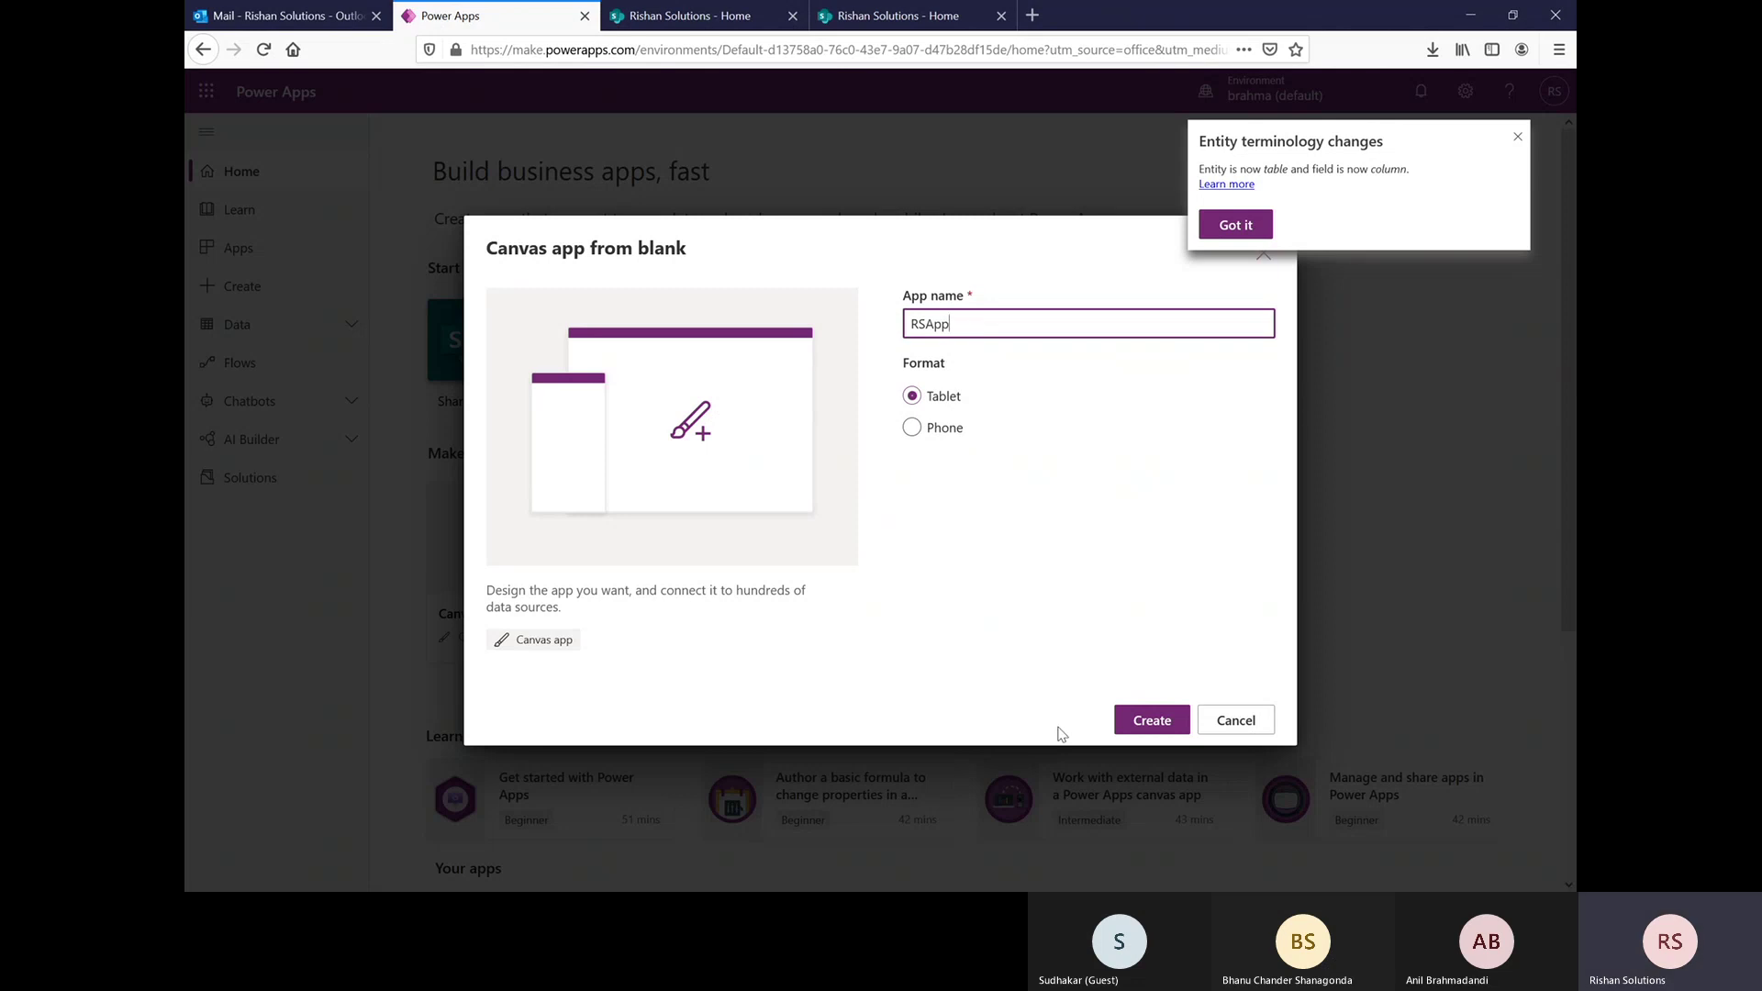
{"action": "left_click", "coordinate": [1153, 723]}
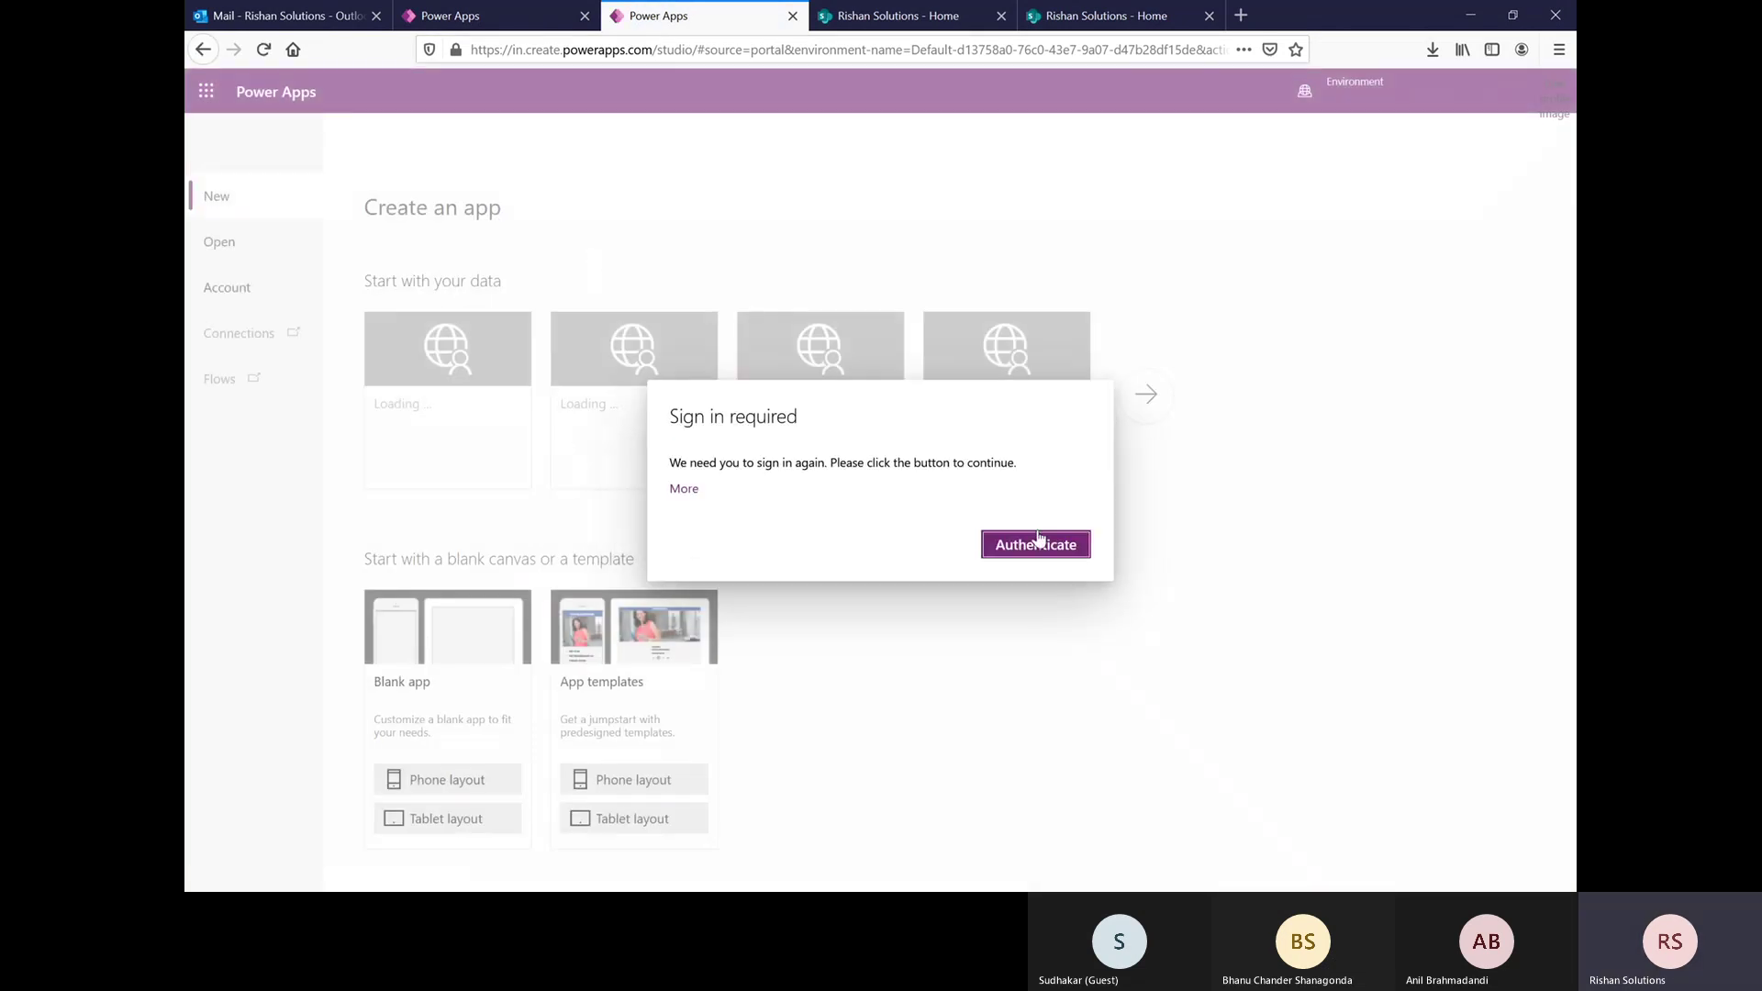
{"action": "left_click", "coordinate": [1028, 547]}
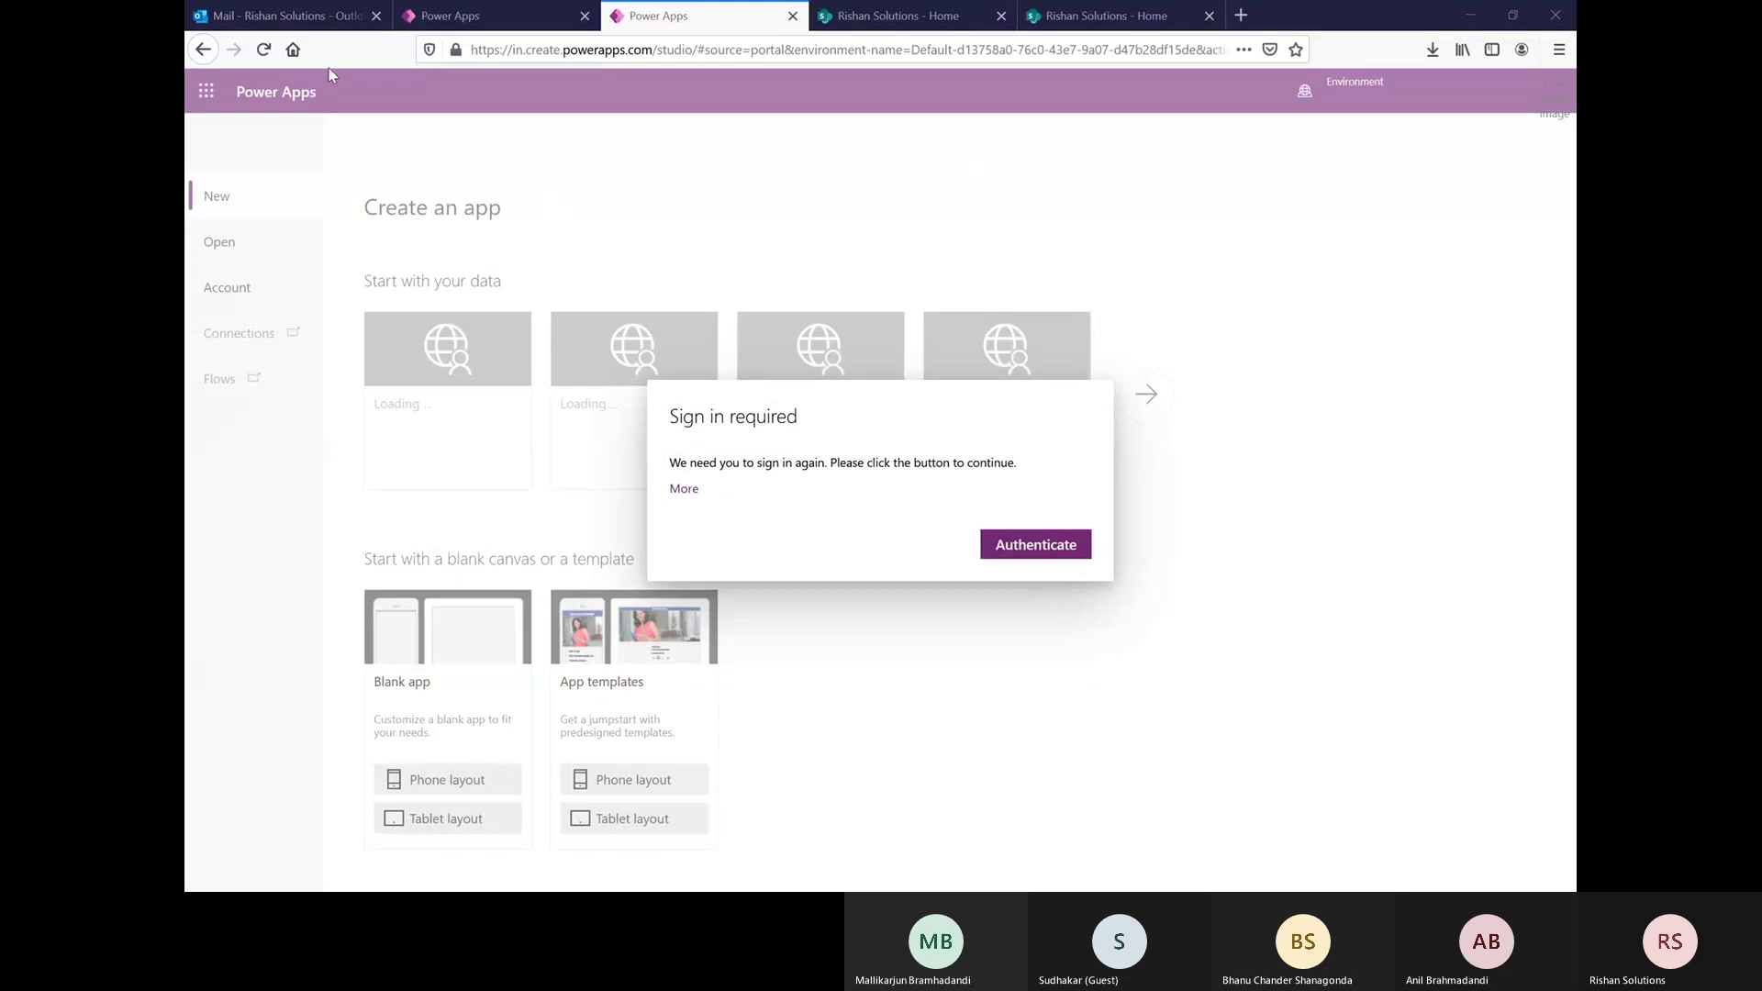
- Open the account page from Outlook, select the account's e-mail address, and return to the RSApp page in Power Apps
{"action": "left_click", "coordinate": [278, 25]}
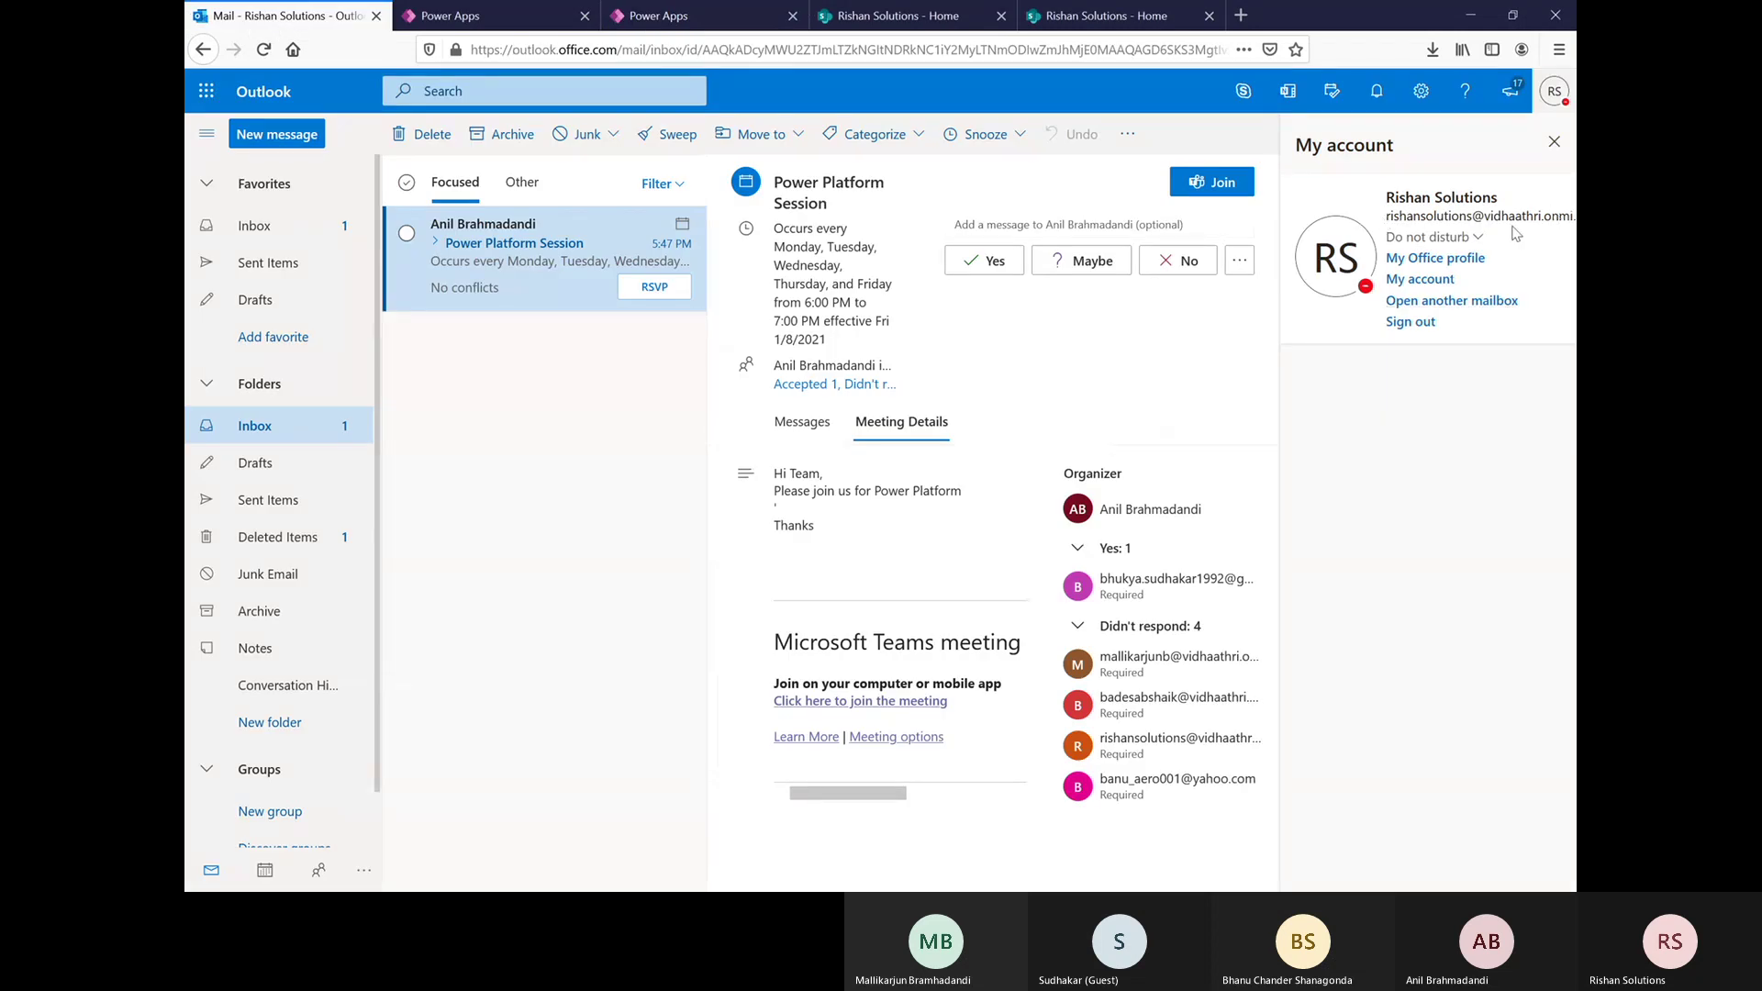
{"action": "left_click", "coordinate": [1418, 285]}
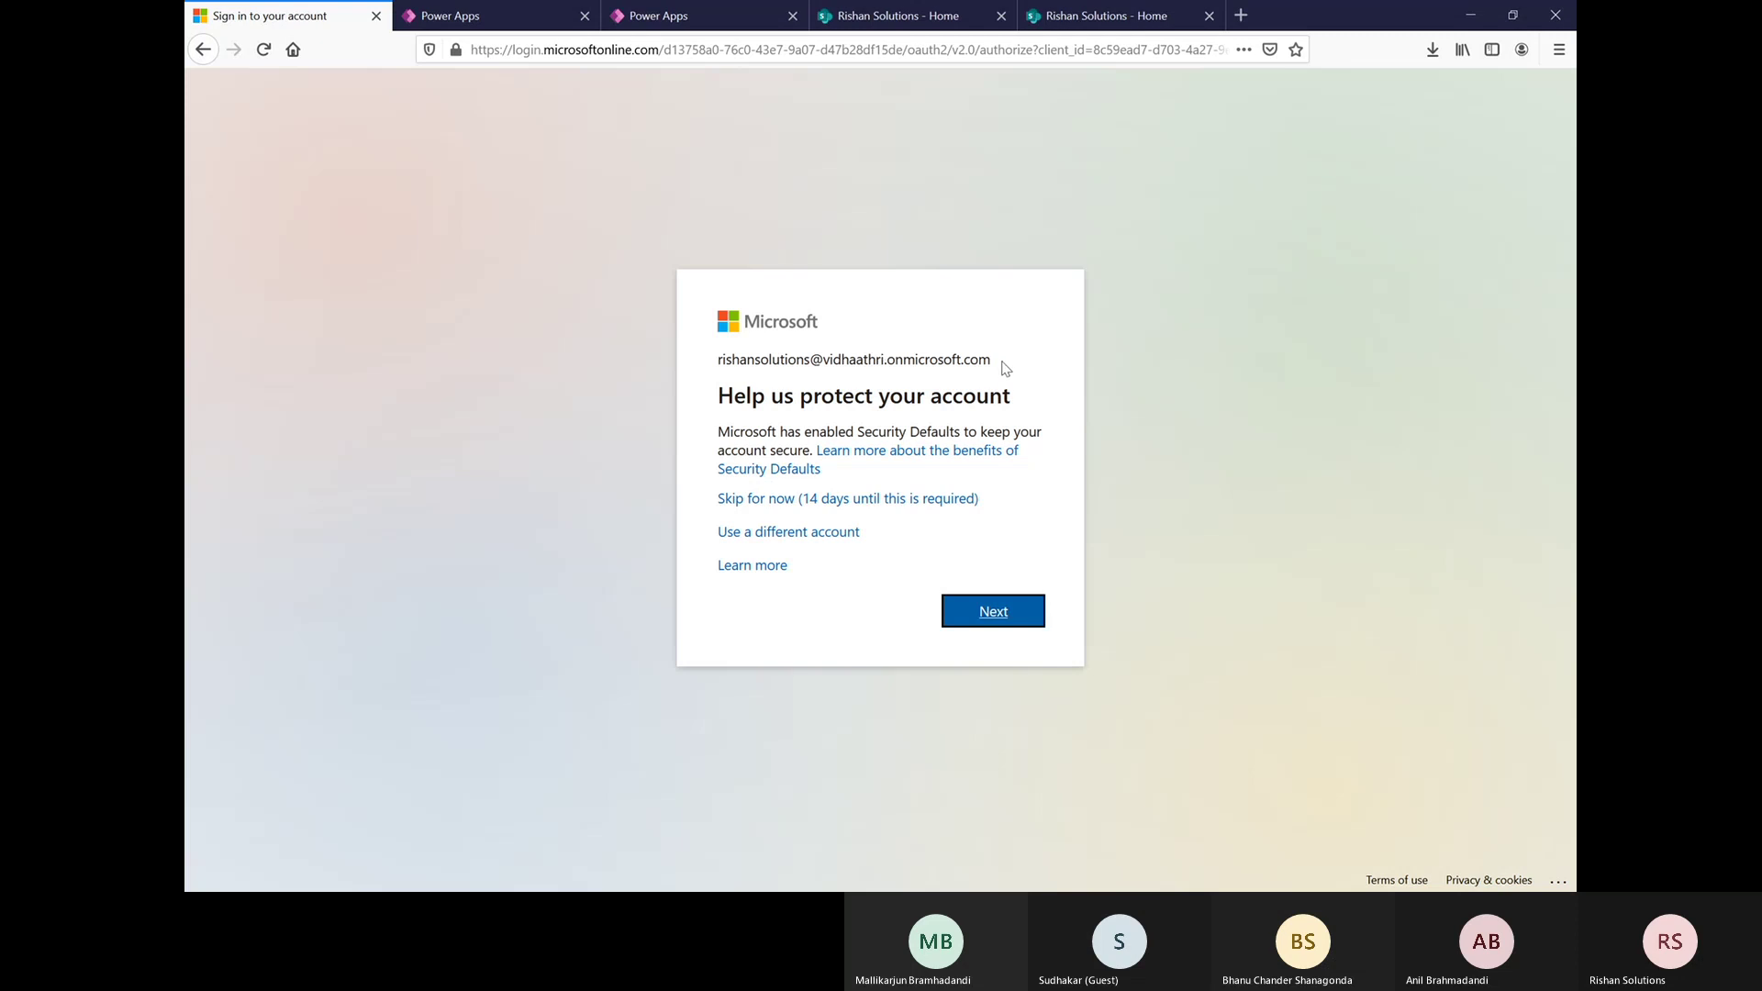
{"action": "left_click_drag", "start_coordinate": [998, 362], "coordinate": [715, 362]}
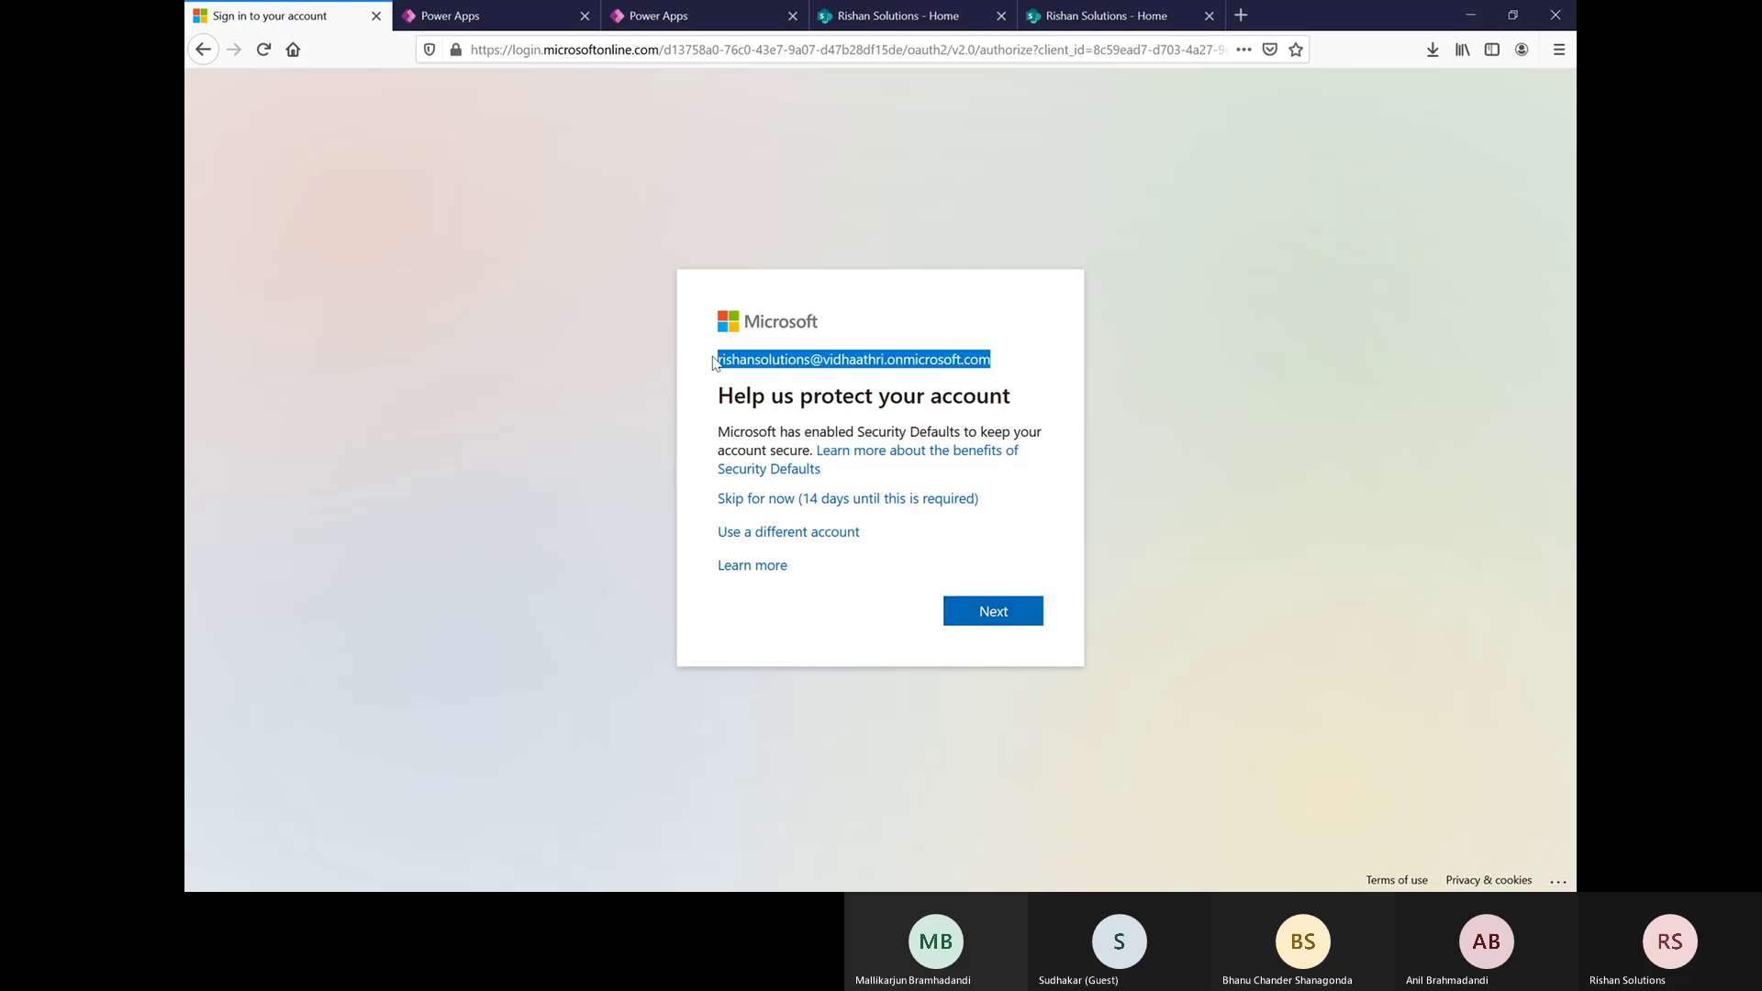
{"action": "left_click", "coordinate": [679, 16]}
{"action": "left_click", "coordinate": [450, 15]}
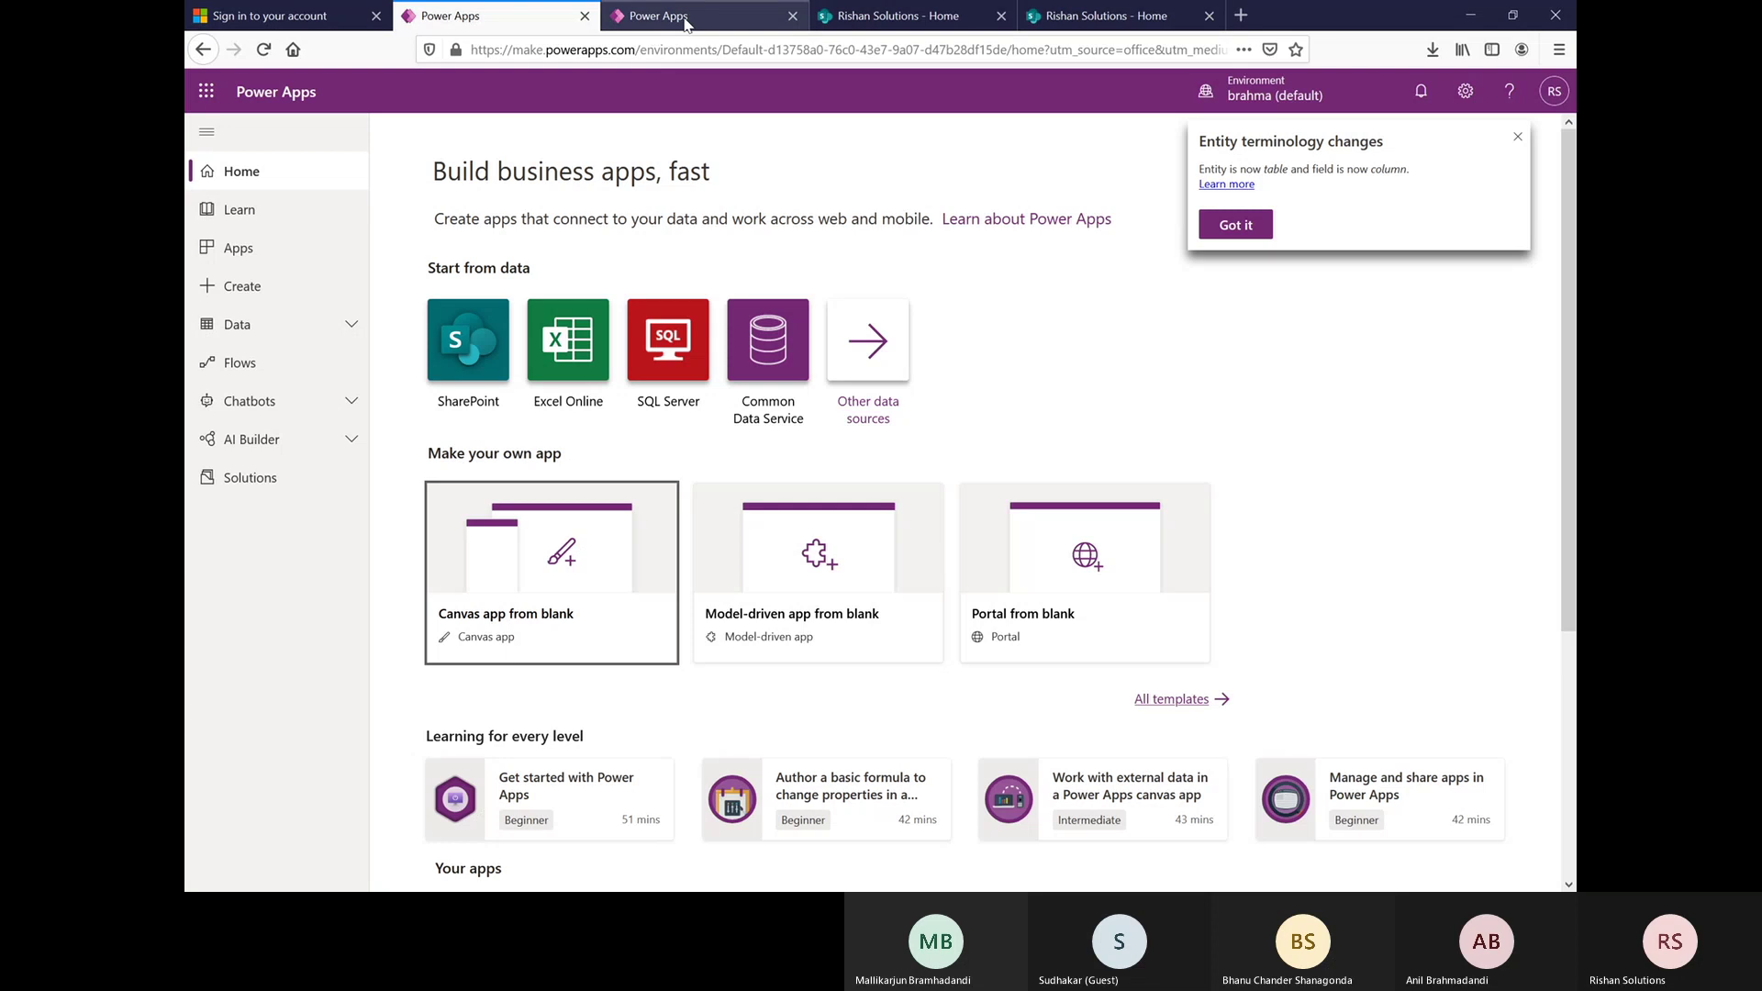
{"action": "left_click", "coordinate": [687, 19]}
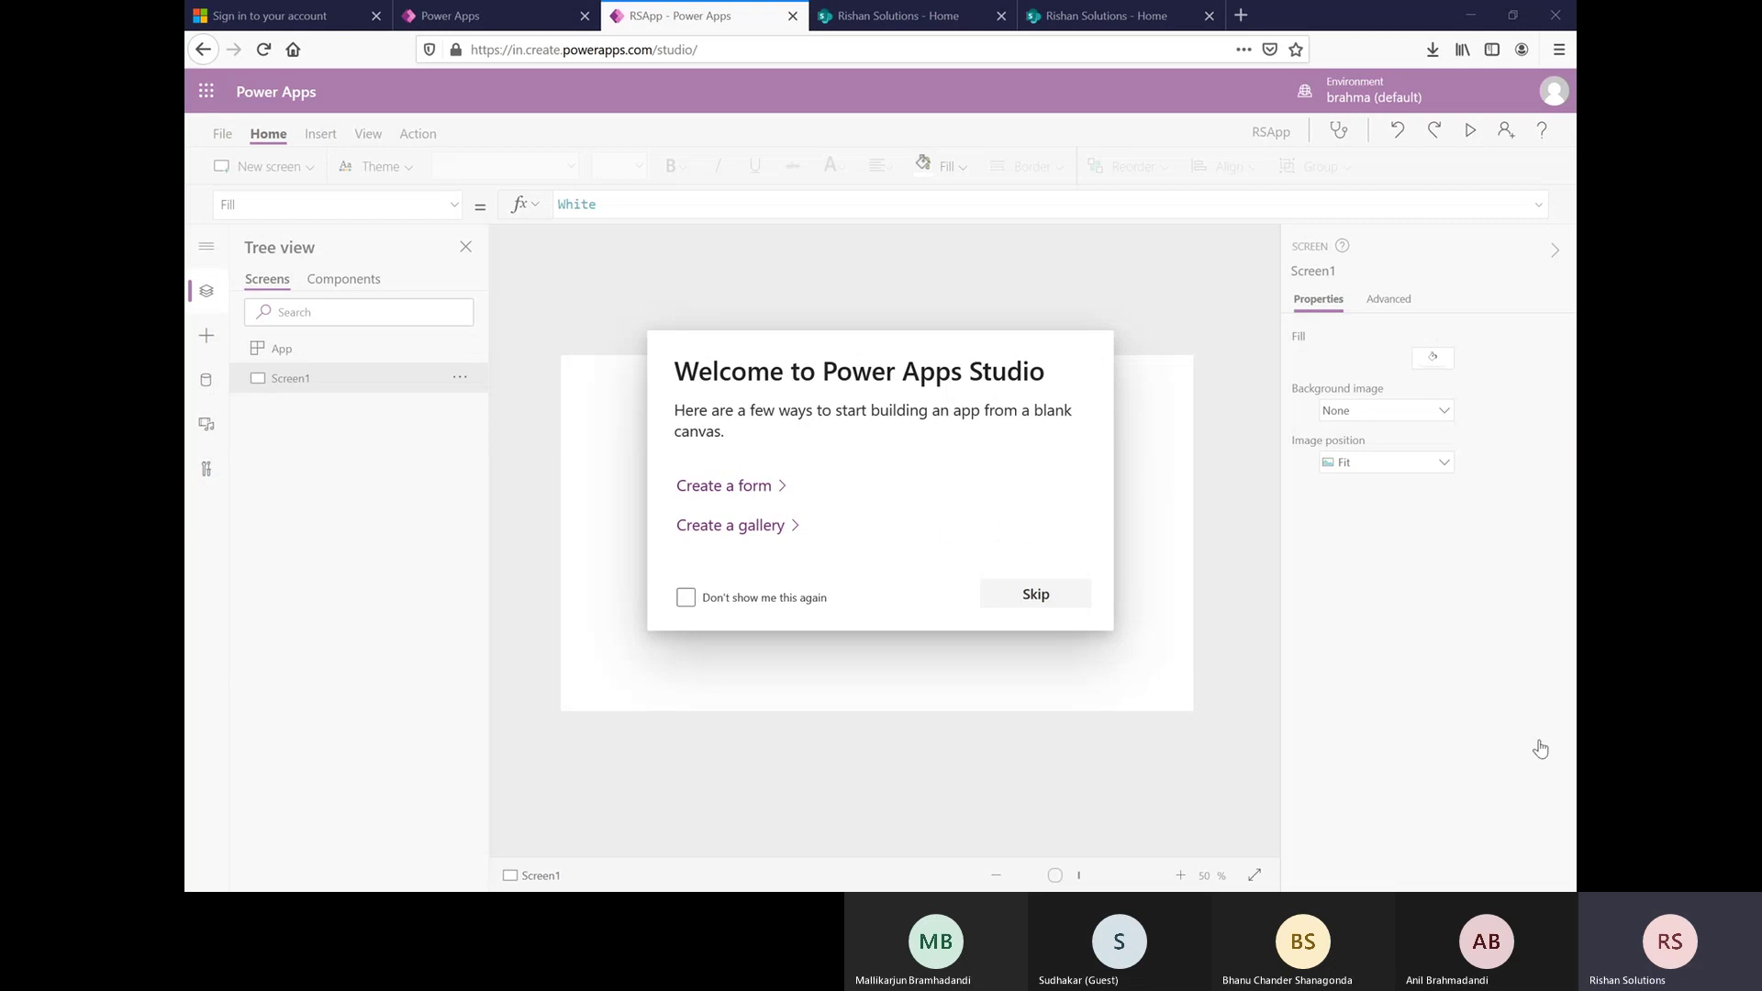
- Skip the Power Apps Studio welcome dialog and get started with India as the country/region
{"action": "key", "text": "Tab"}
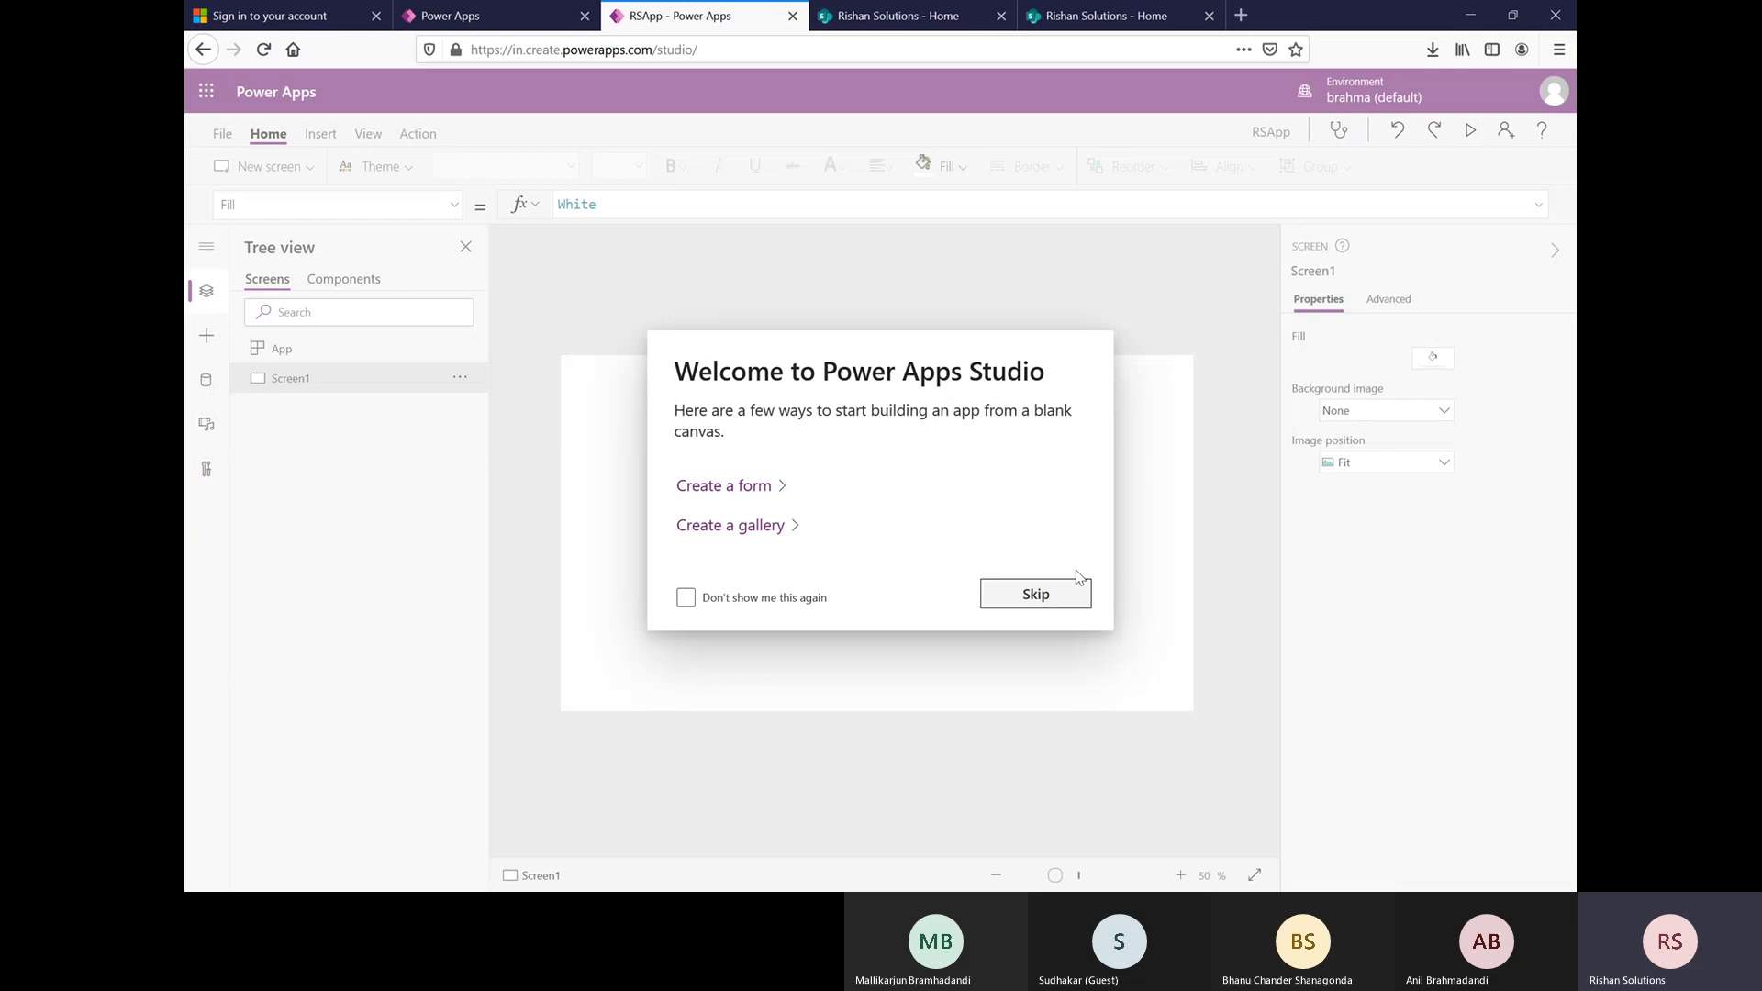
{"action": "left_click", "coordinate": [1032, 598]}
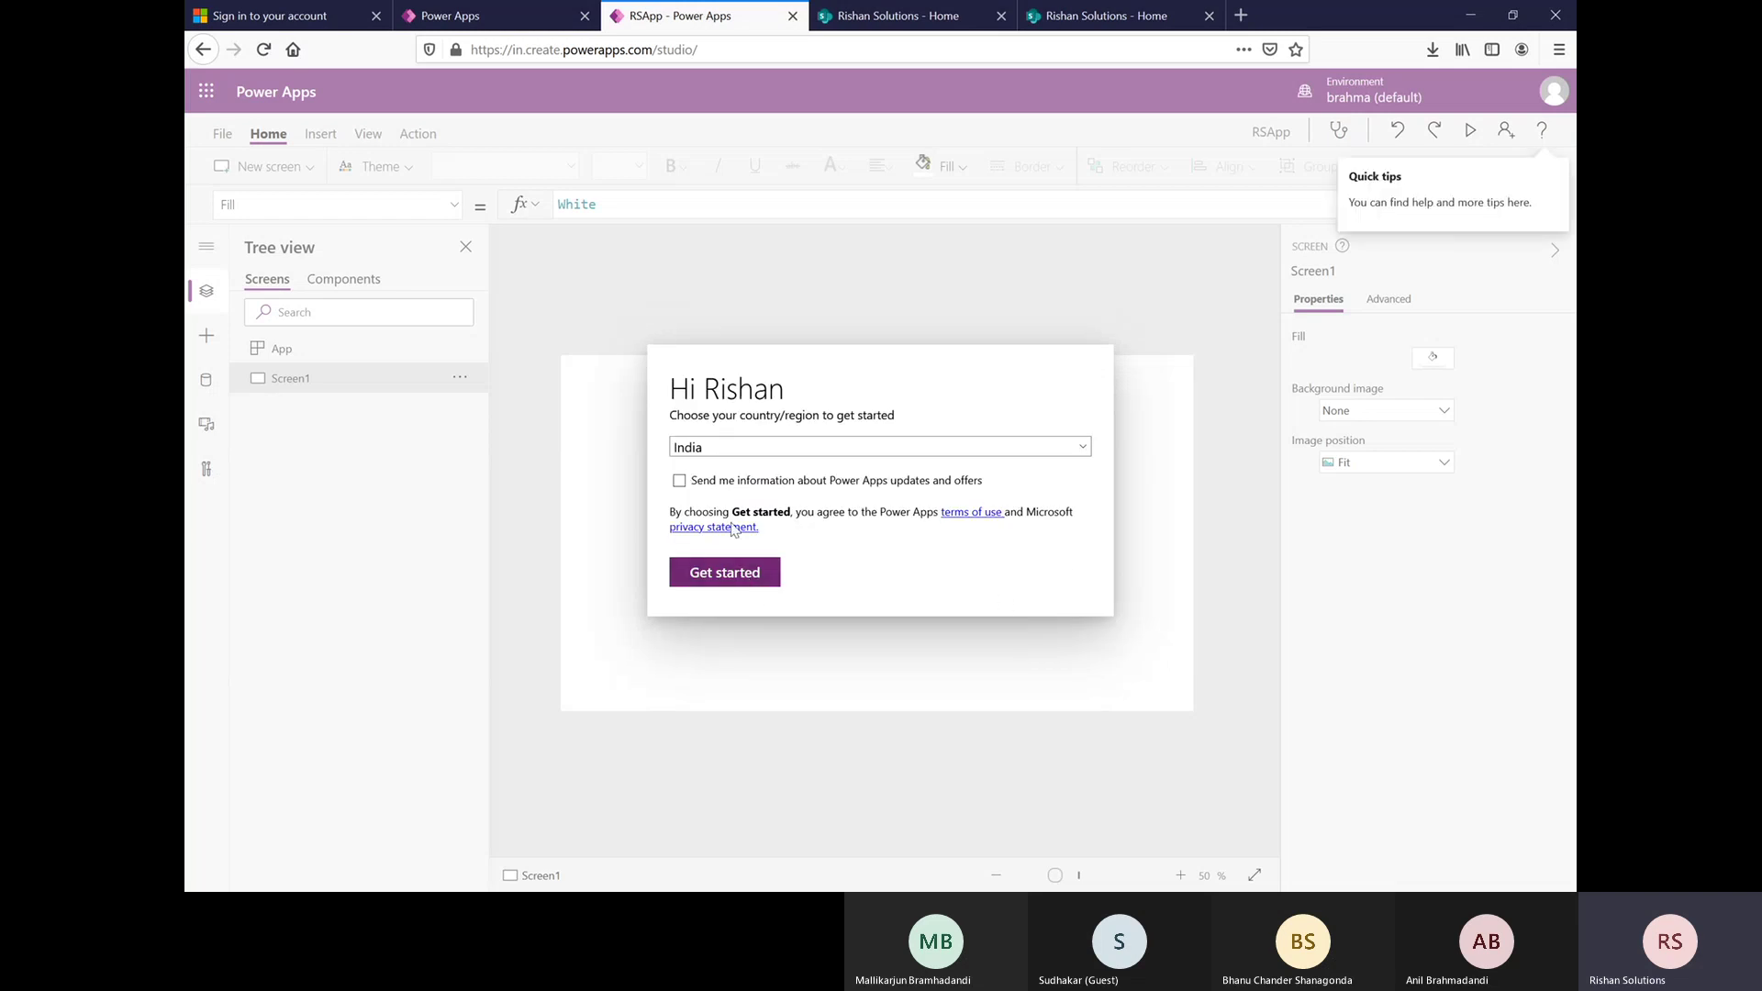
{"action": "left_click", "coordinate": [744, 574]}
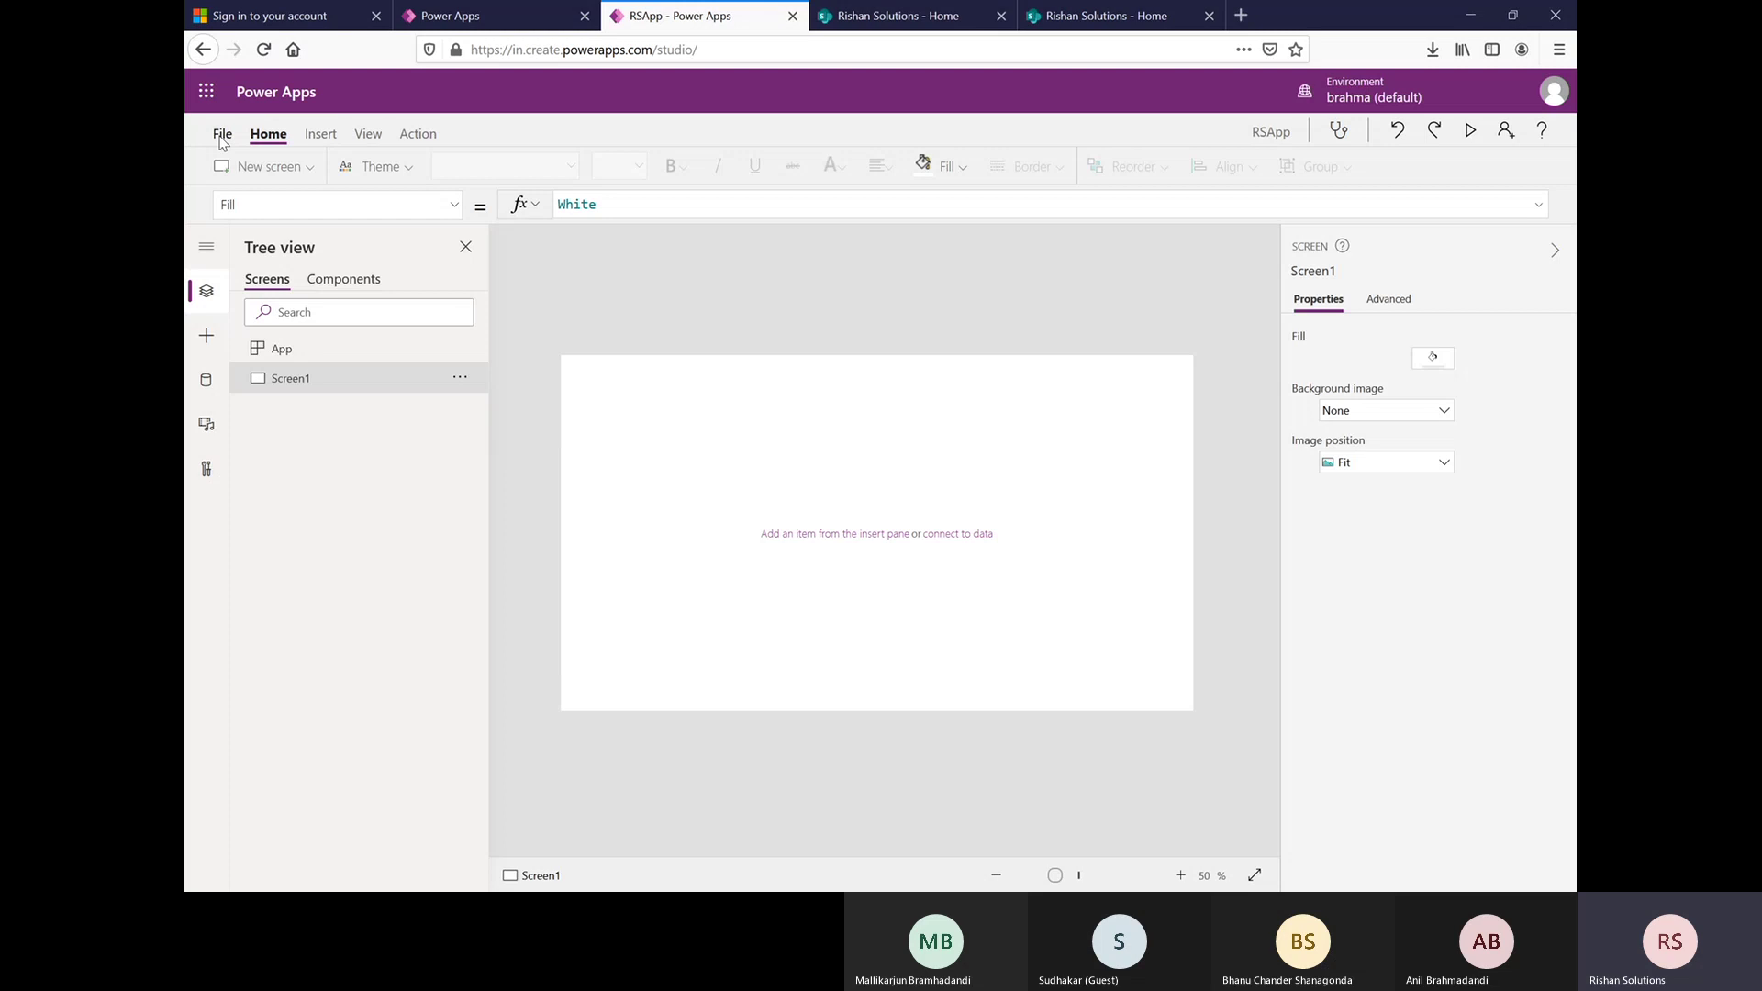
- Look through the insertable controls and the data sources, and show the full list of connectors
{"action": "left_click", "coordinate": [207, 338]}
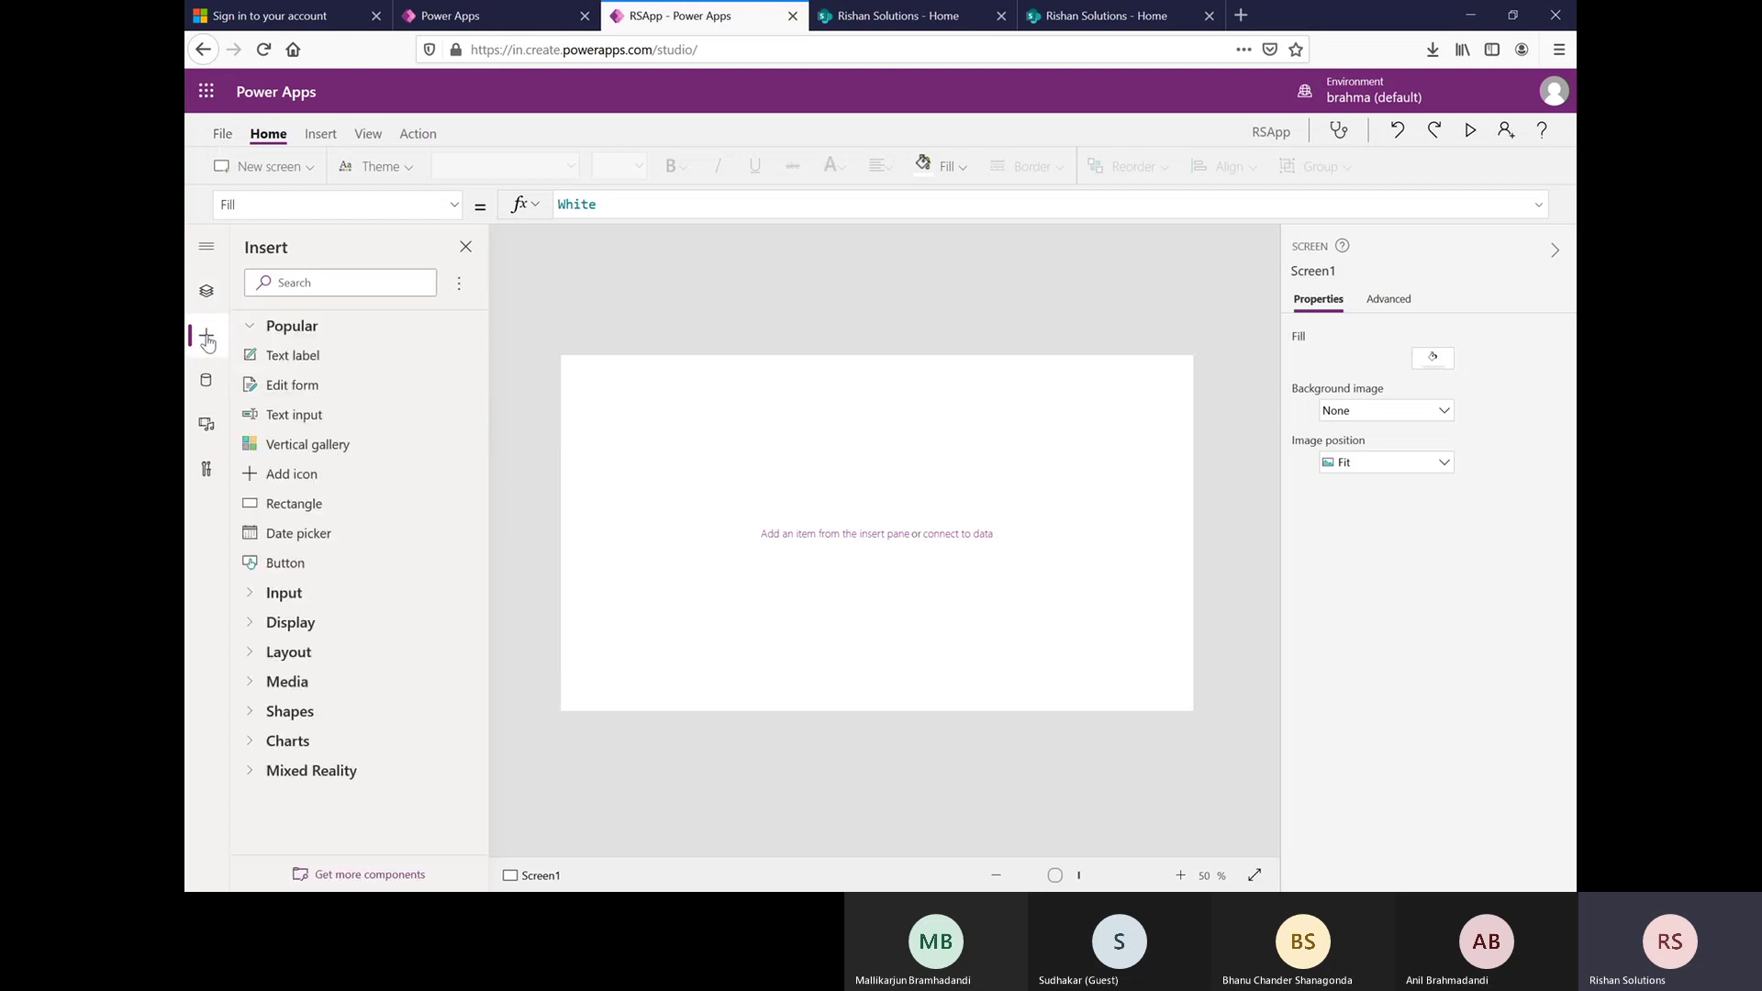
{"action": "left_click", "coordinate": [207, 389]}
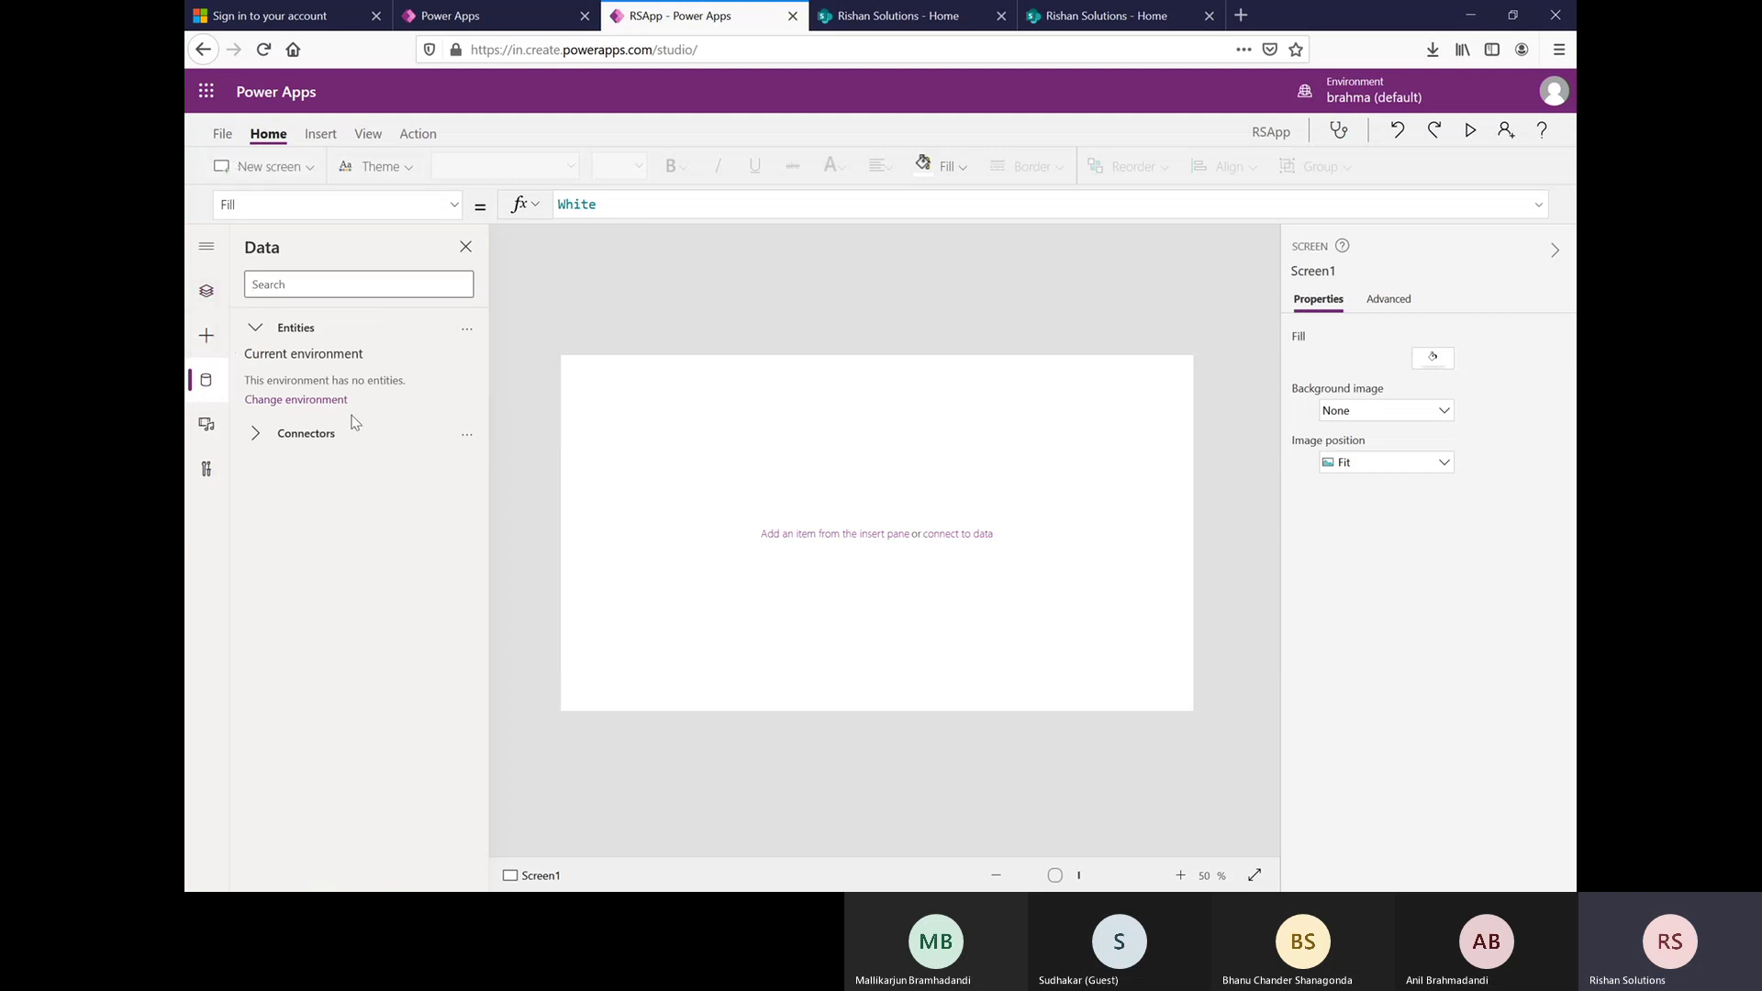
{"action": "left_click", "coordinate": [252, 441]}
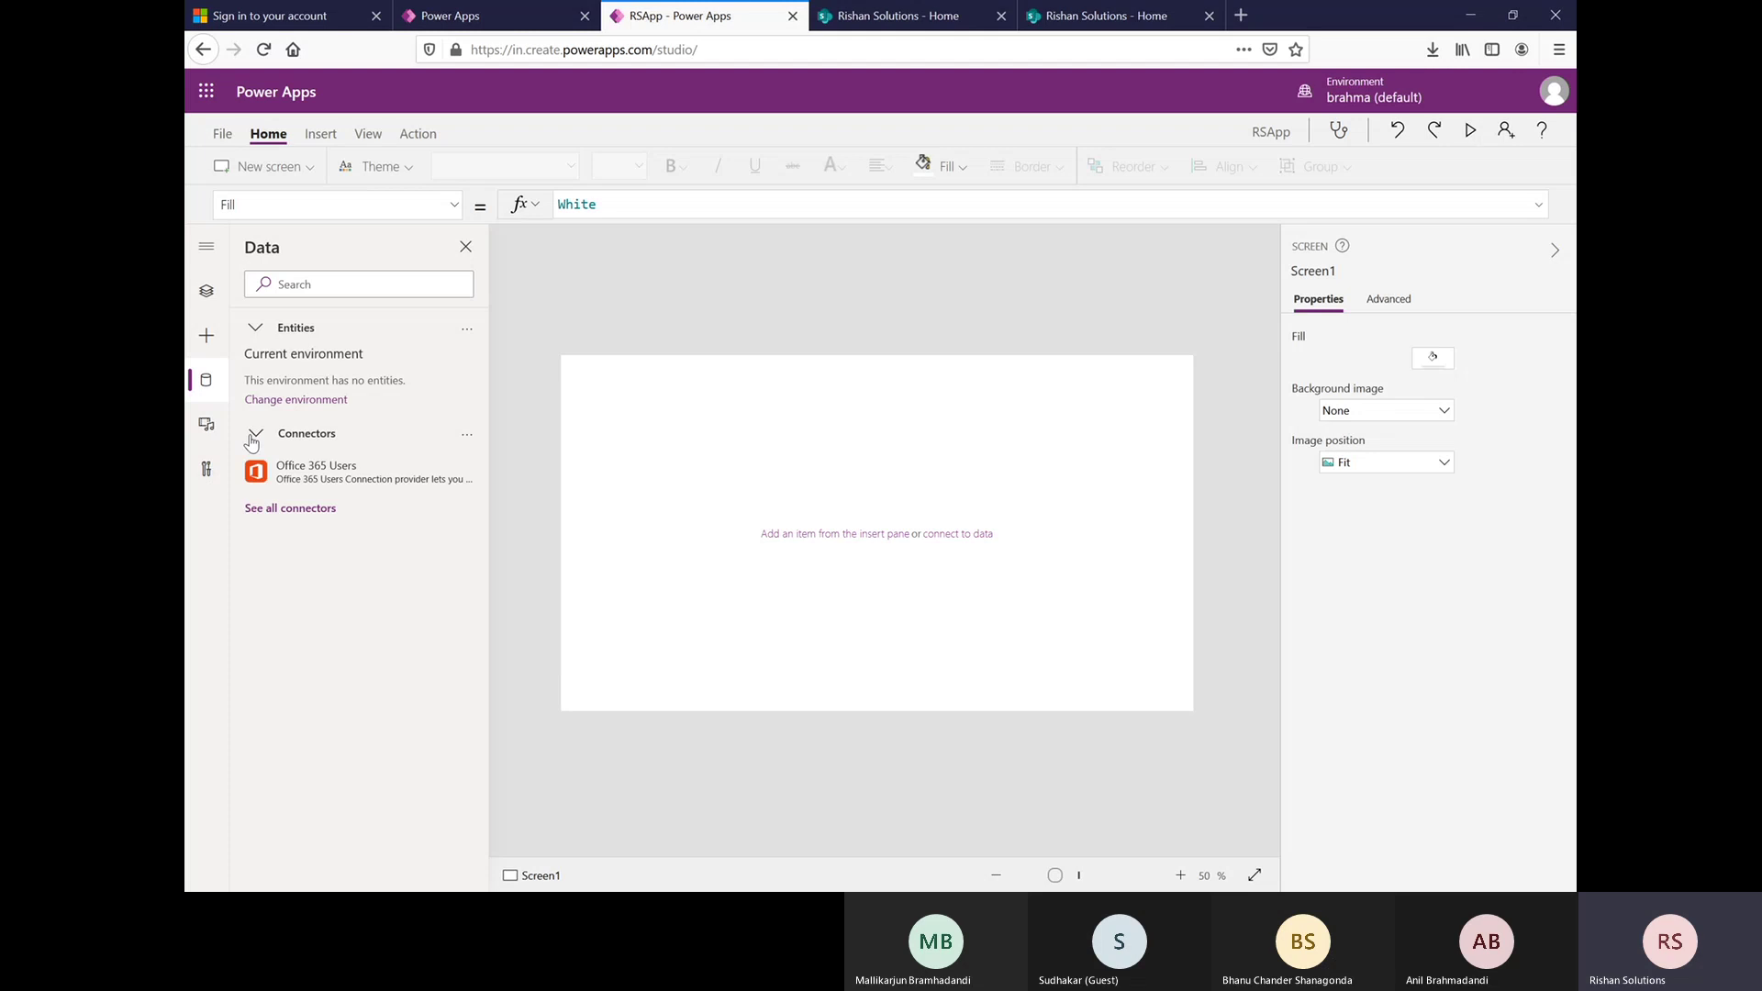
{"action": "left_click", "coordinate": [313, 510]}
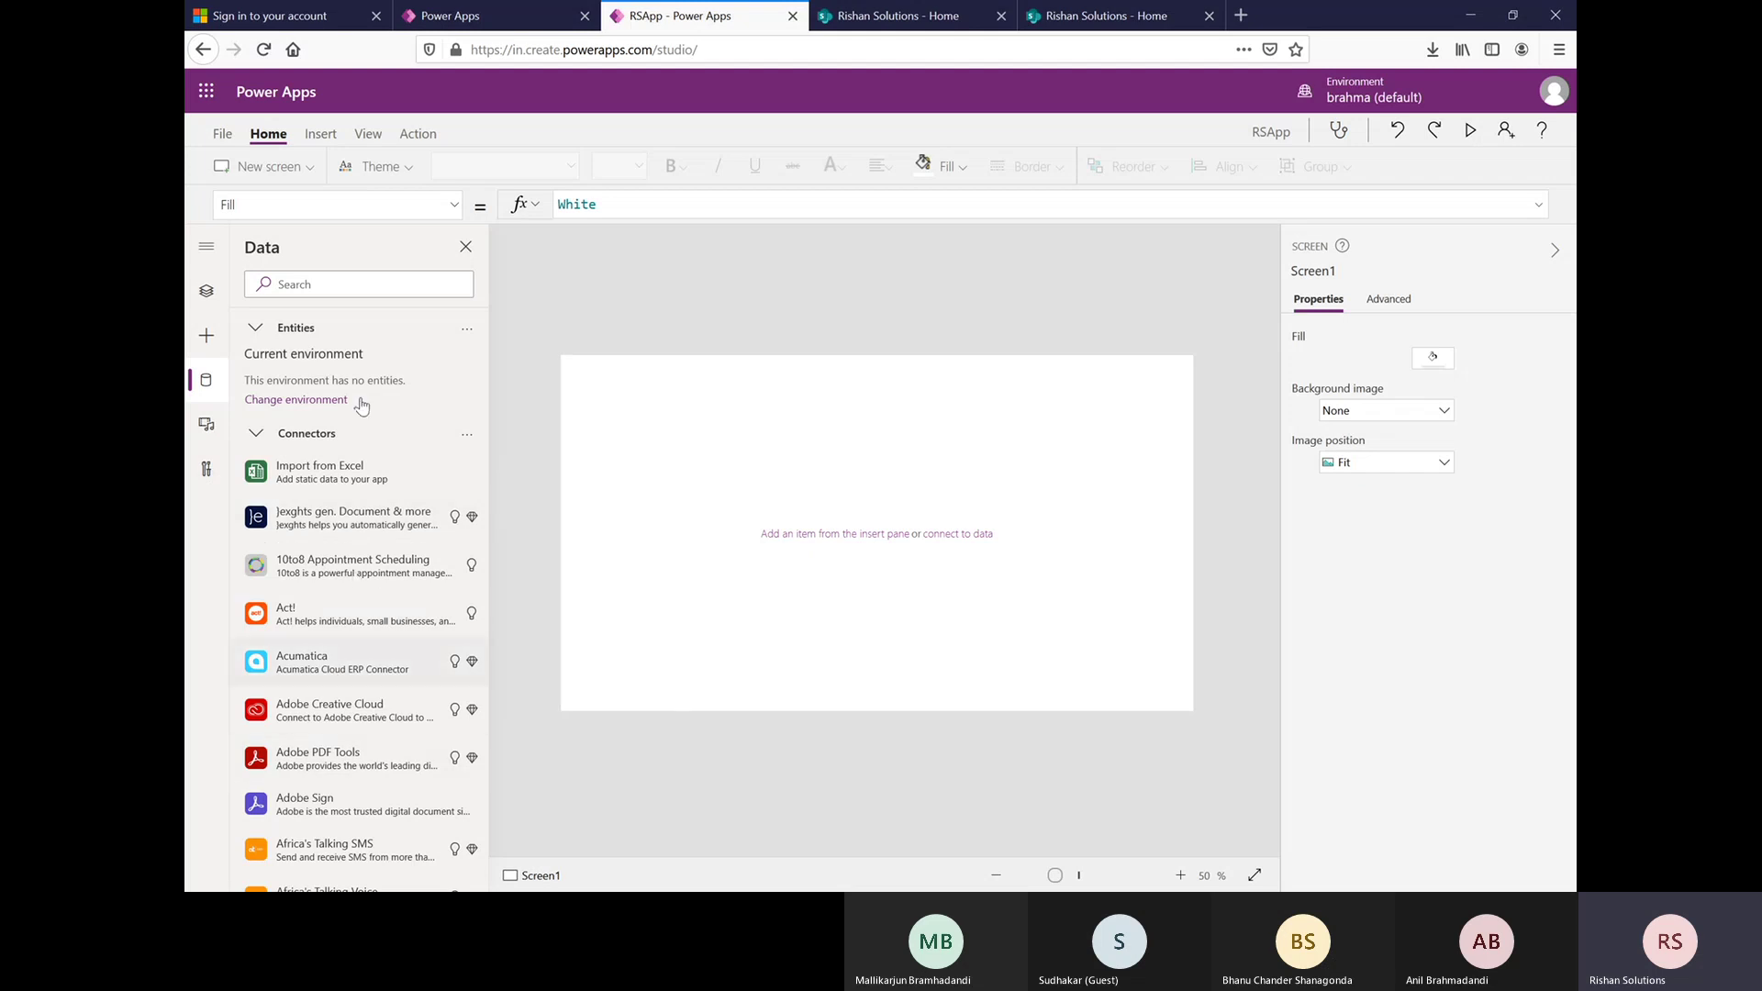
- Search the data connectors for "share" and for "SQ", and view the SharePoint and SQL Server entries
{"action": "left_click", "coordinate": [323, 286]}
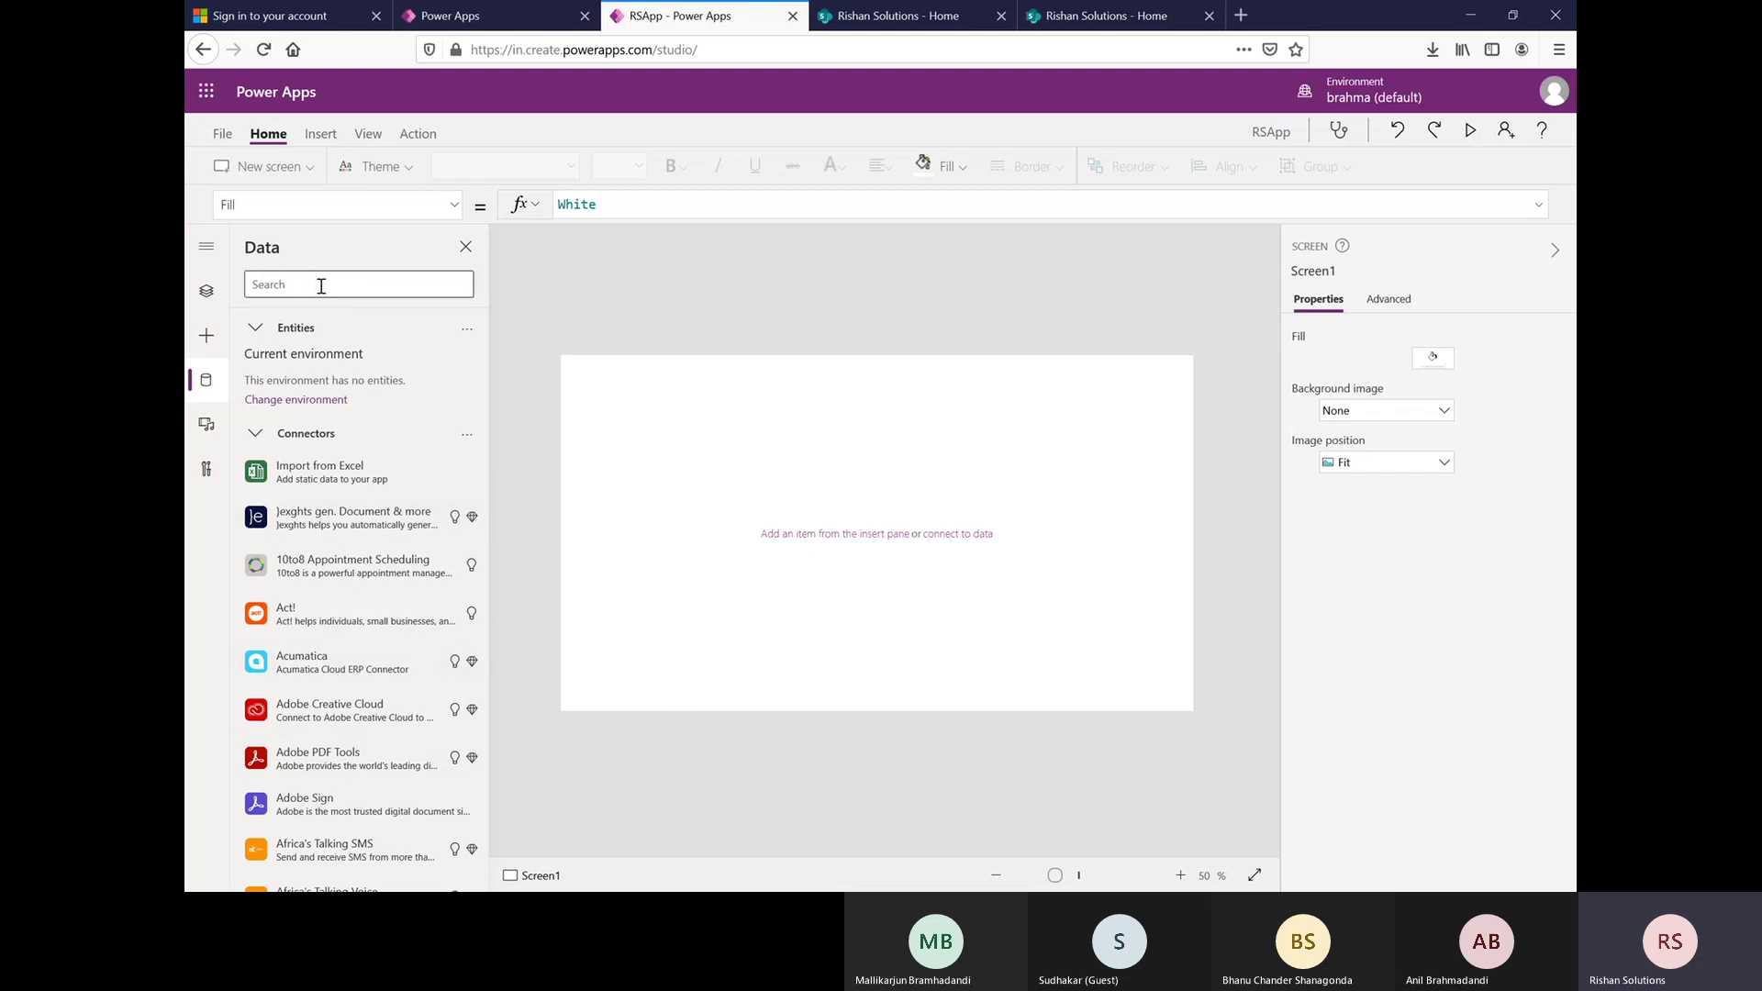
{"action": "type", "text": "share"}
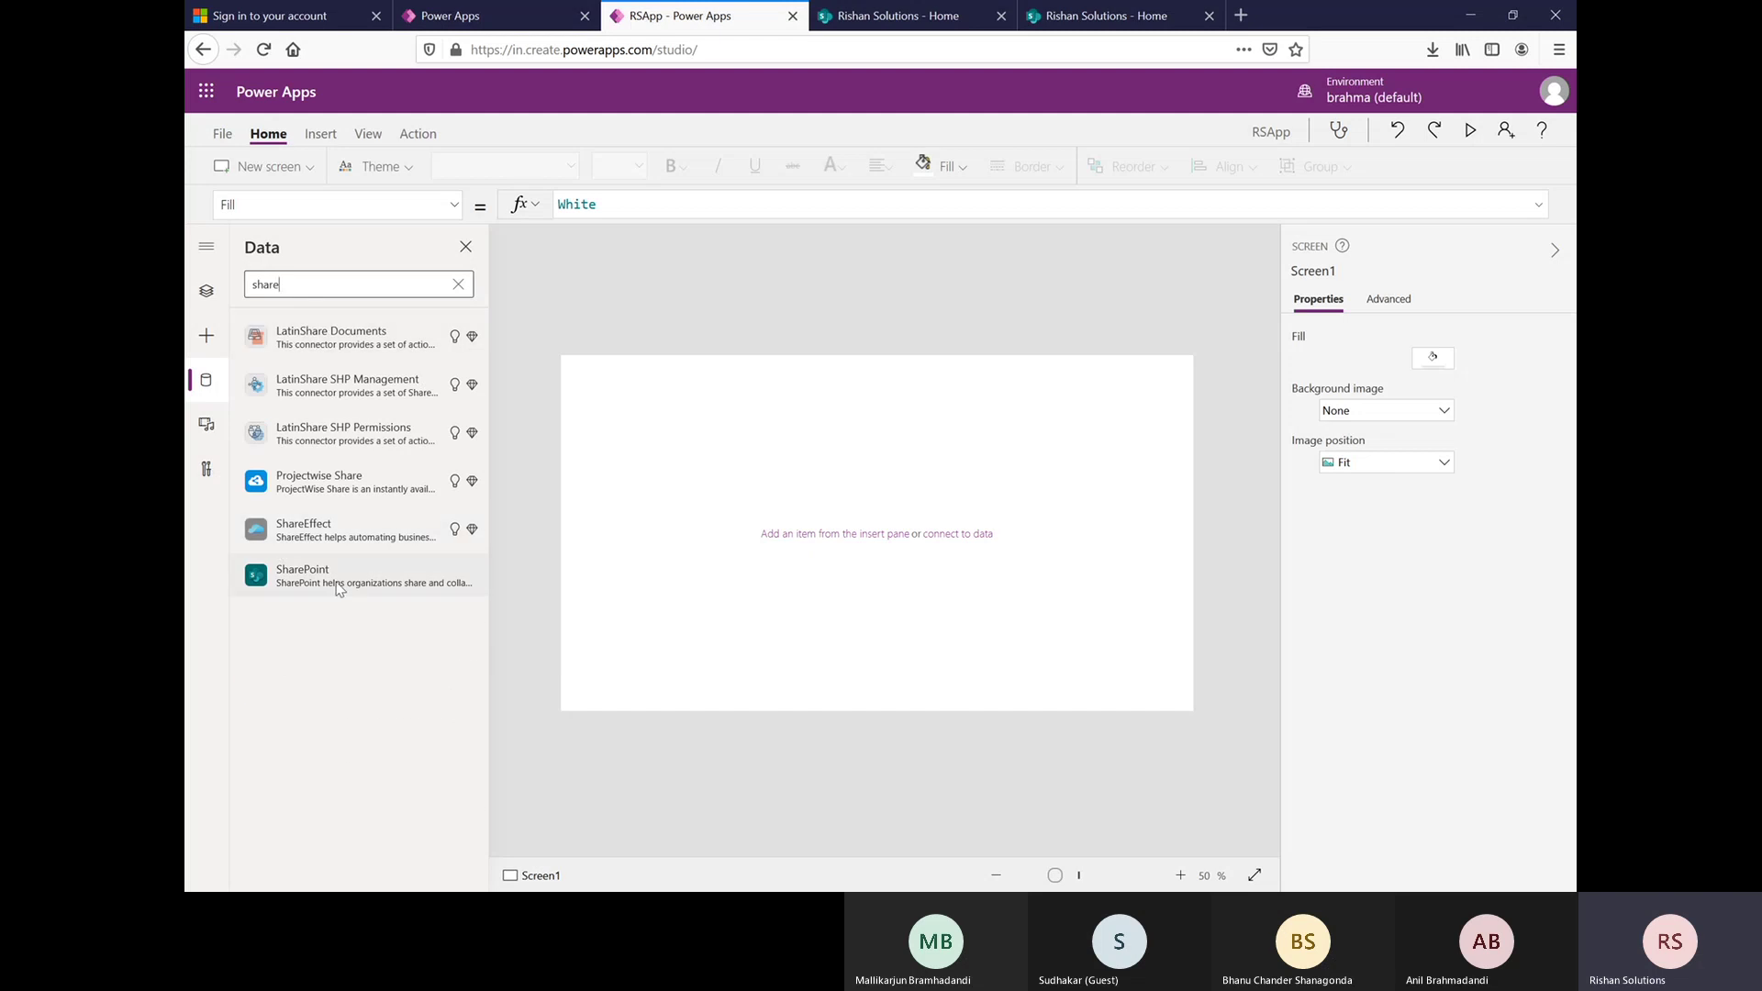
{"action": "mouse_move", "coordinate": [335, 589]}
{"action": "key", "text": "BackSpace"}
{"action": "key", "text": "BackSpace"}
{"action": "key", "text": "BackSpace"}
{"action": "type", "text": "SQ"}
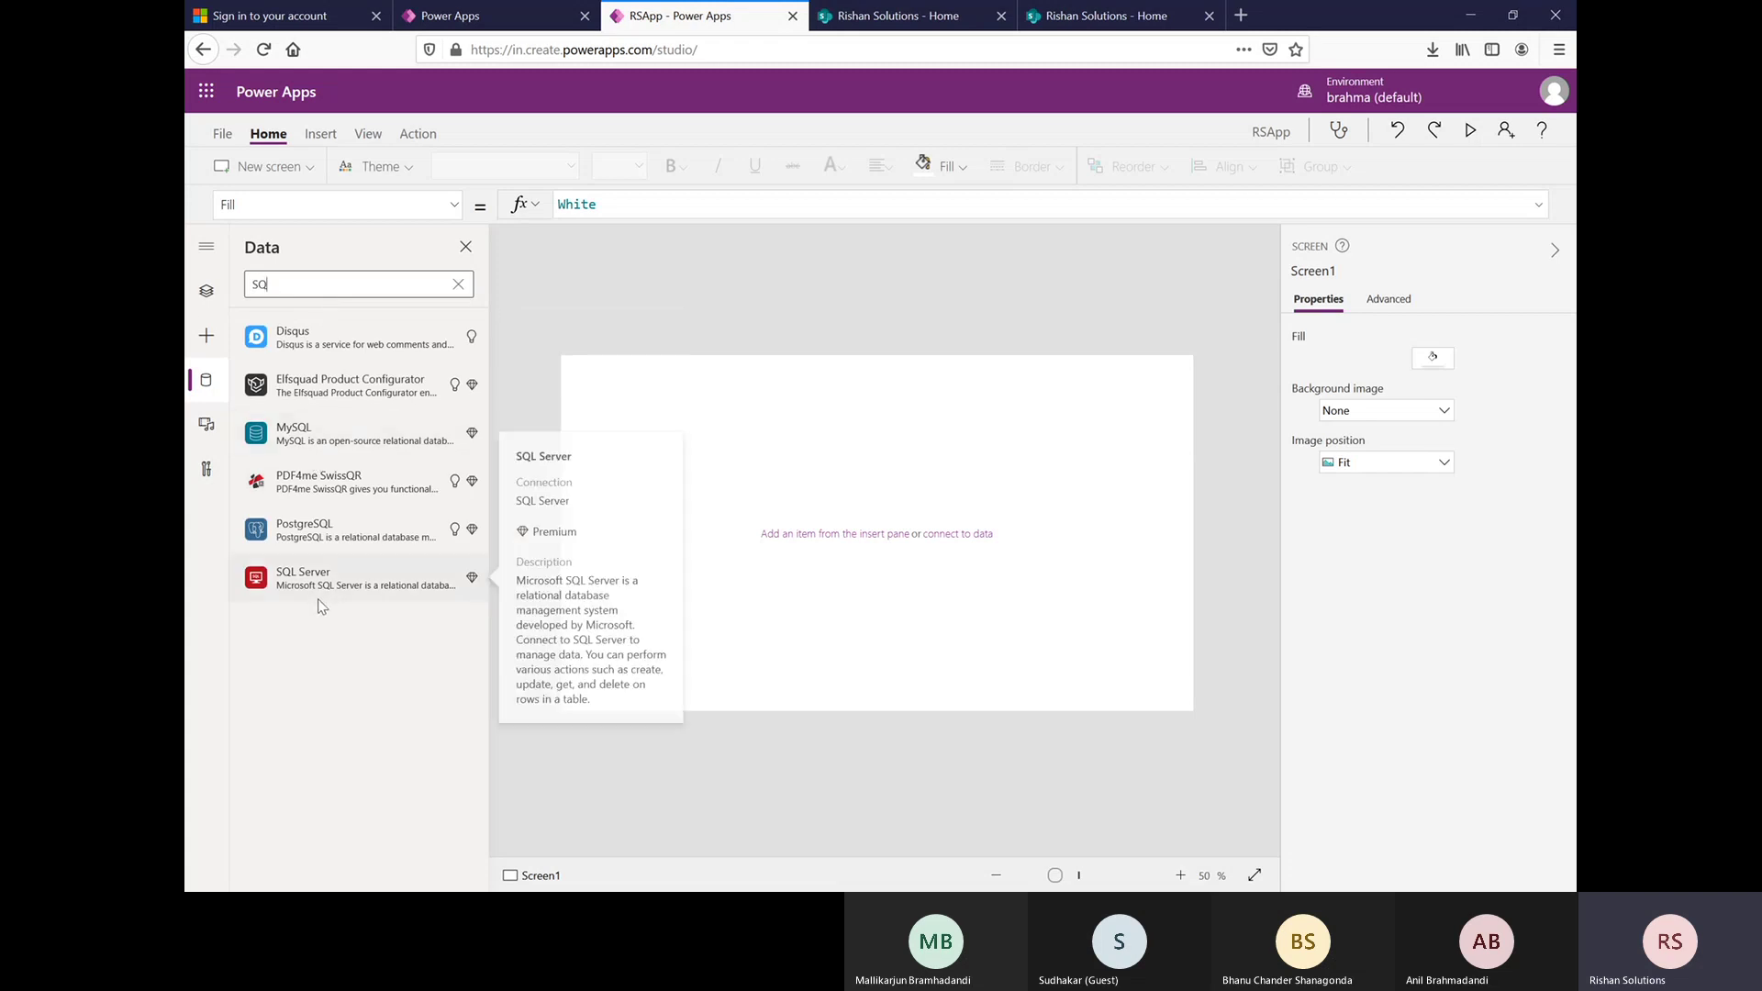
- Search the data connectors for "Dy" and "Azure", and look over the Dynamics and Azure connector entries
{"action": "left_click_drag", "start_coordinate": [289, 285], "coordinate": [239, 292]}
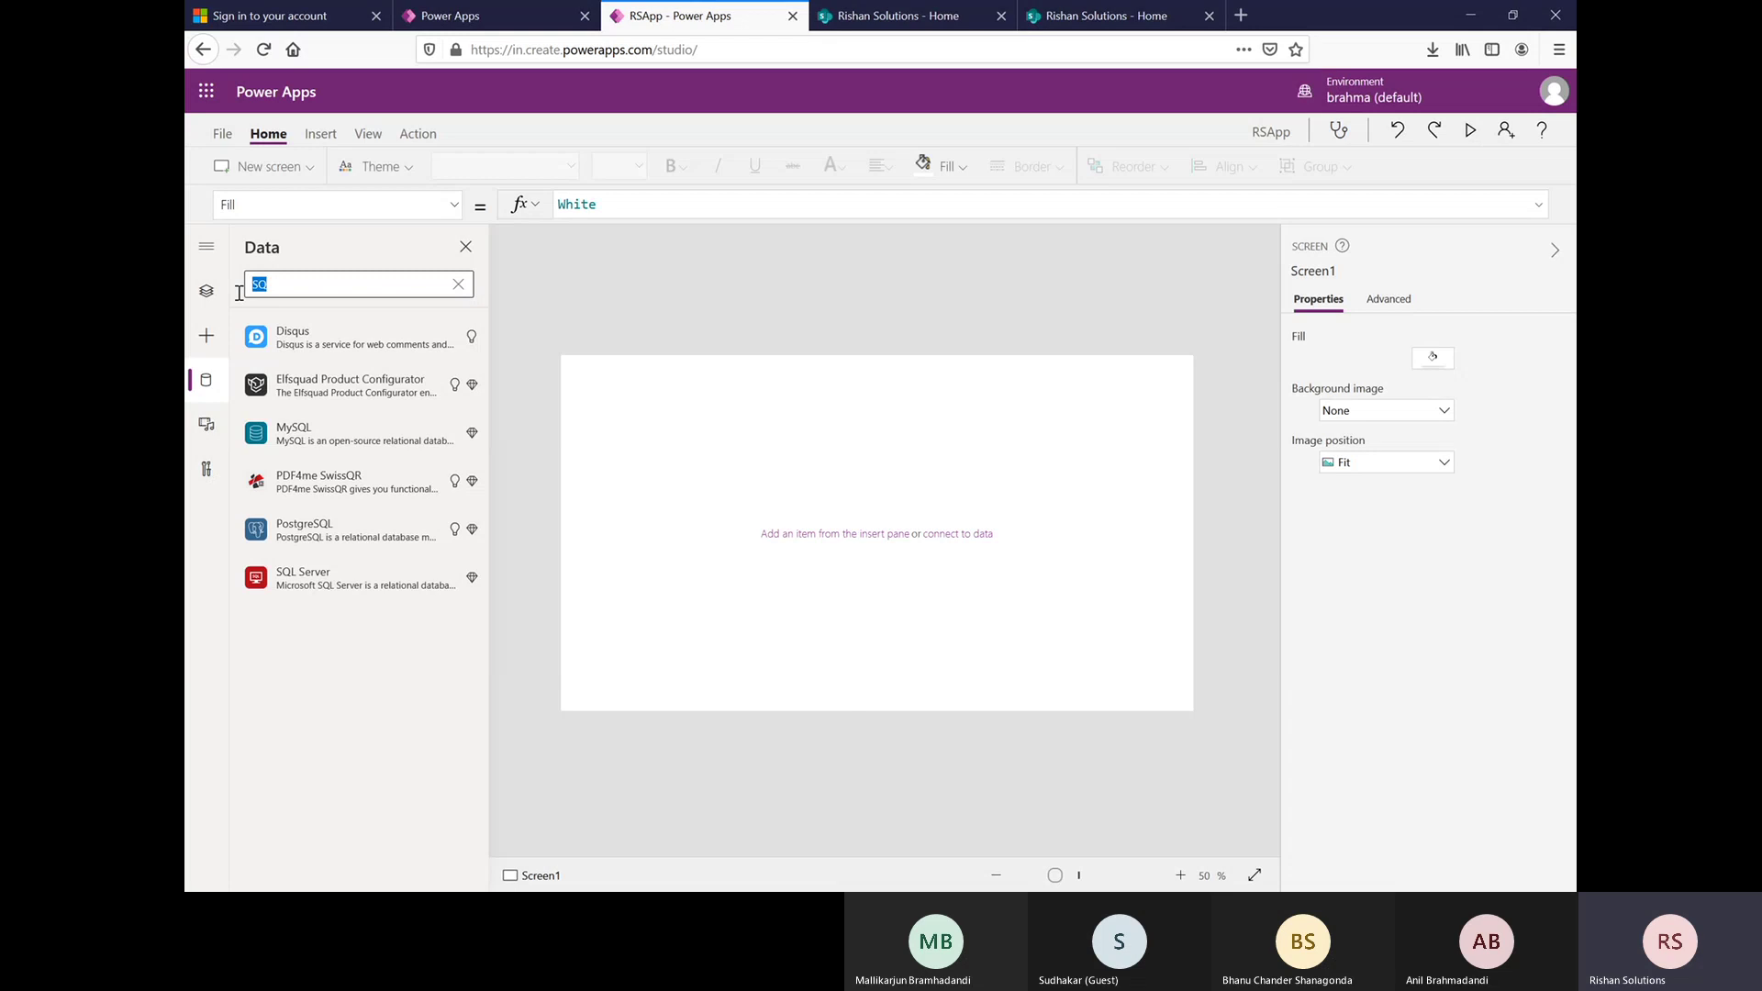
{"action": "type", "text": "Dy"}
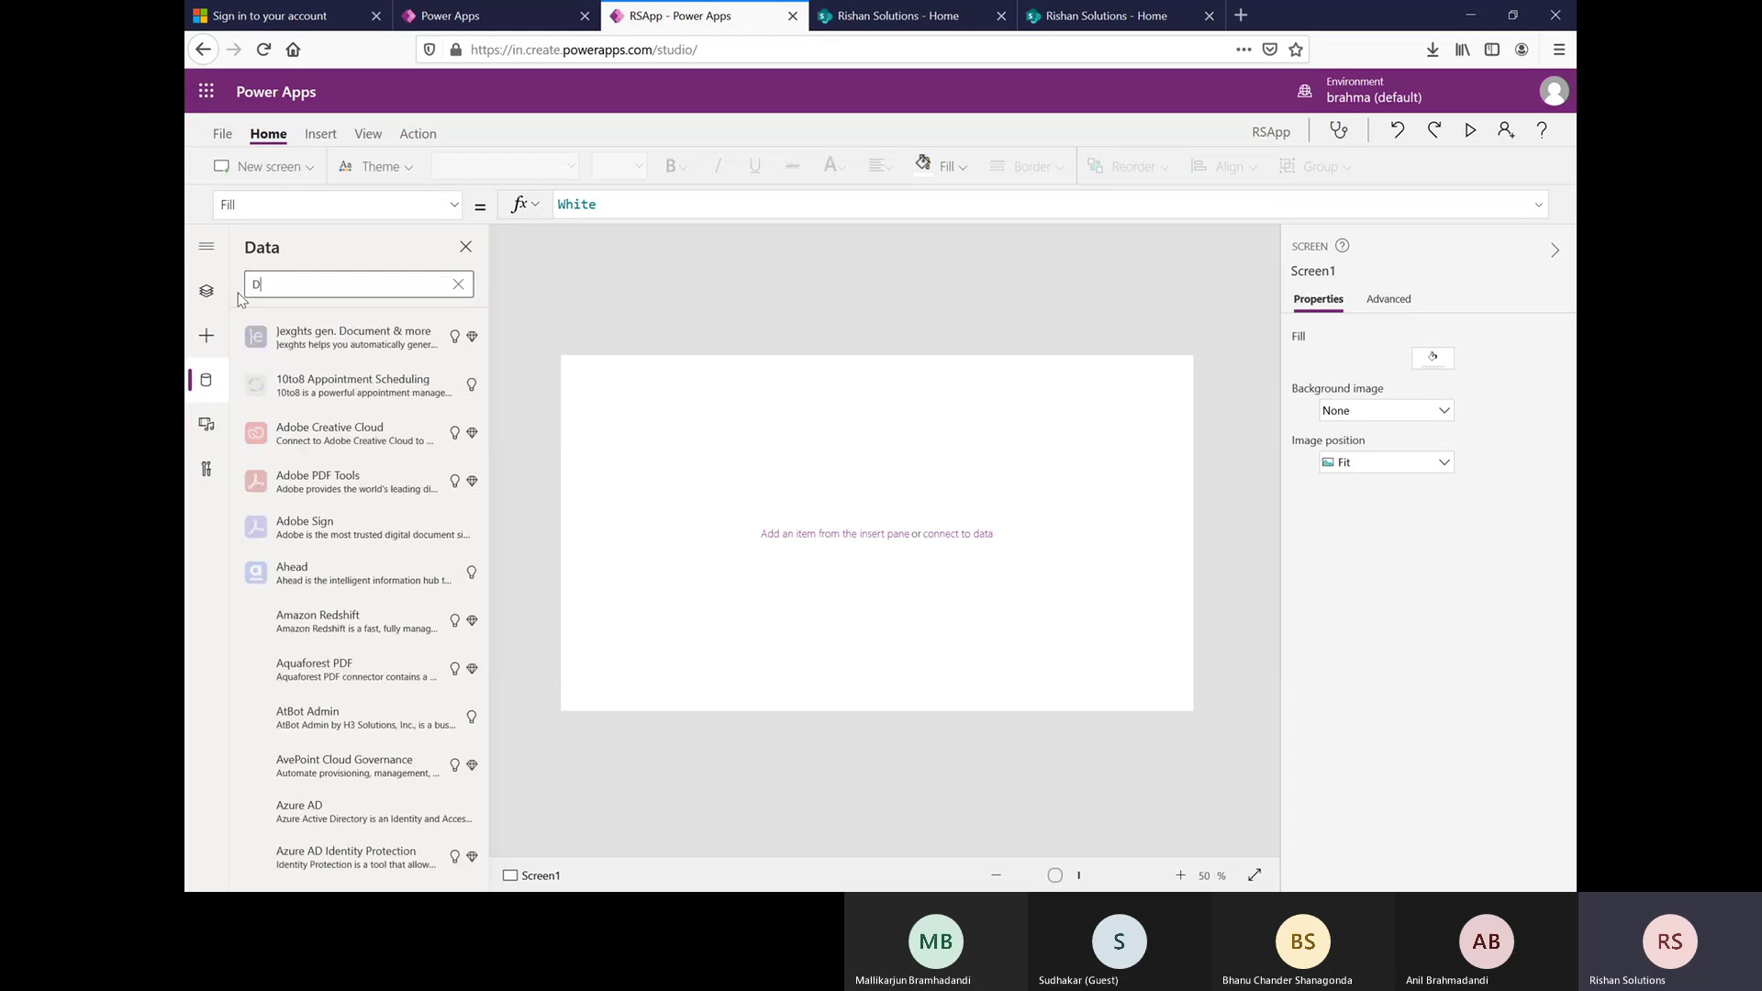
{"action": "mouse_move", "coordinate": [325, 390]}
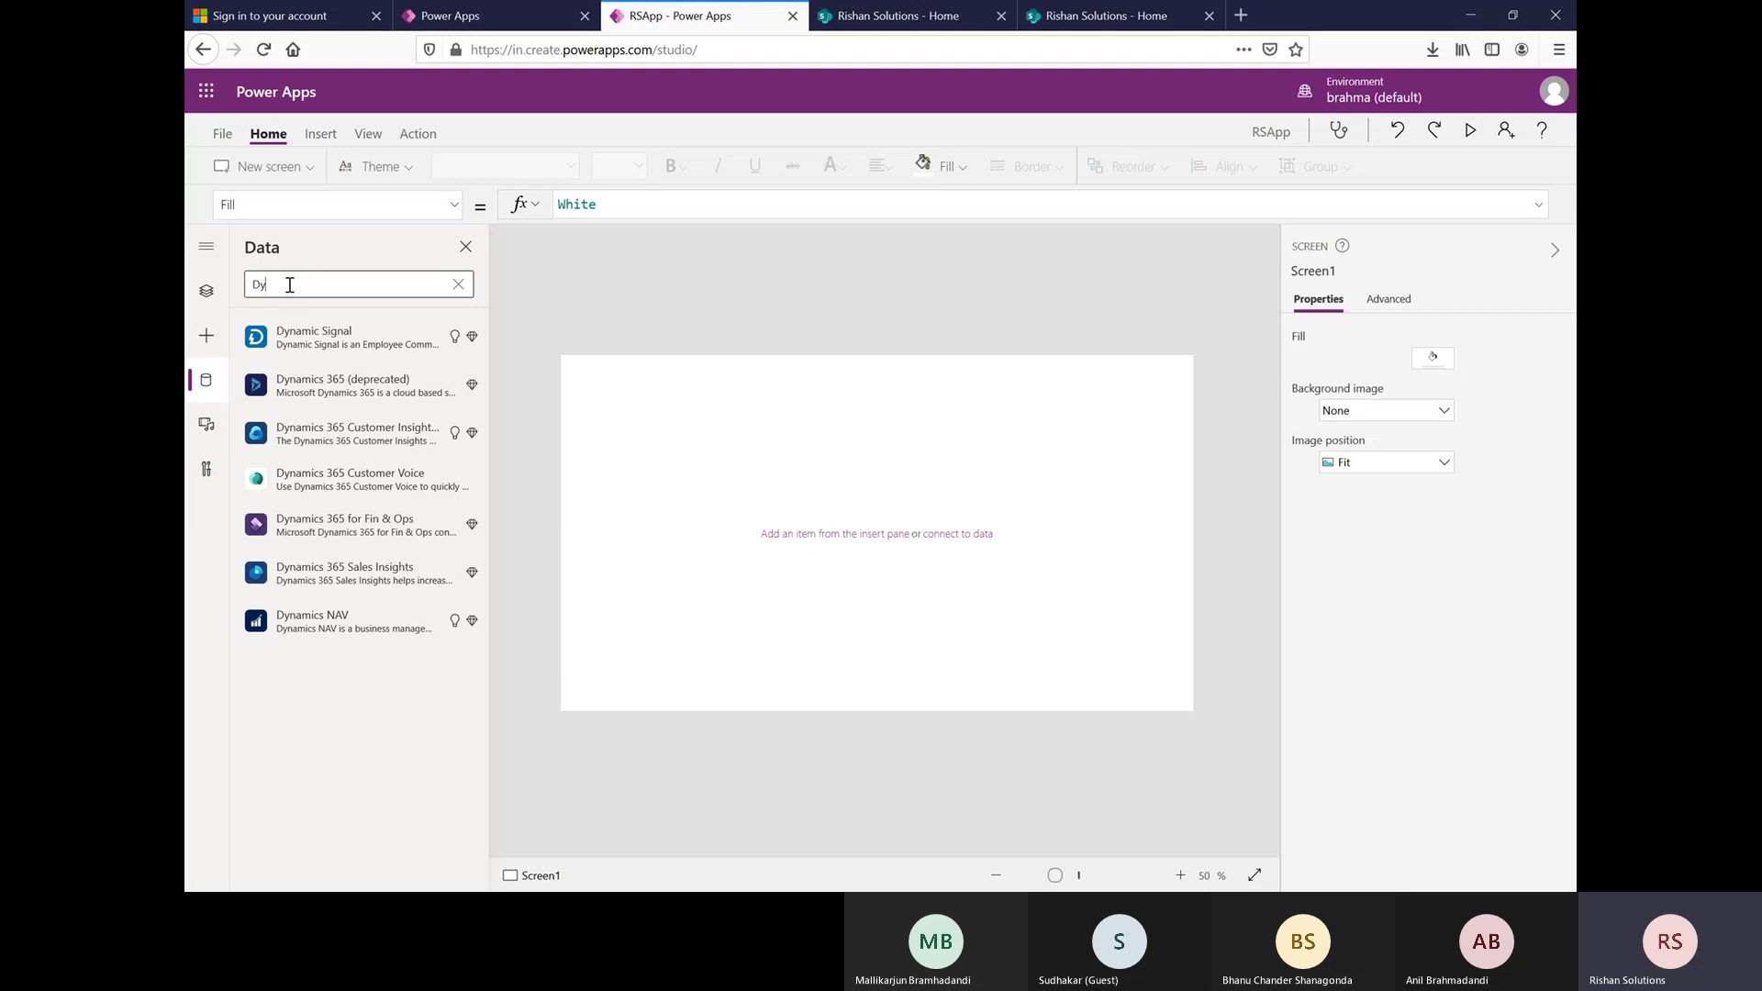
{"action": "left_click_drag", "start_coordinate": [257, 288], "coordinate": [257, 288]}
{"action": "key", "text": "BackSpace"}
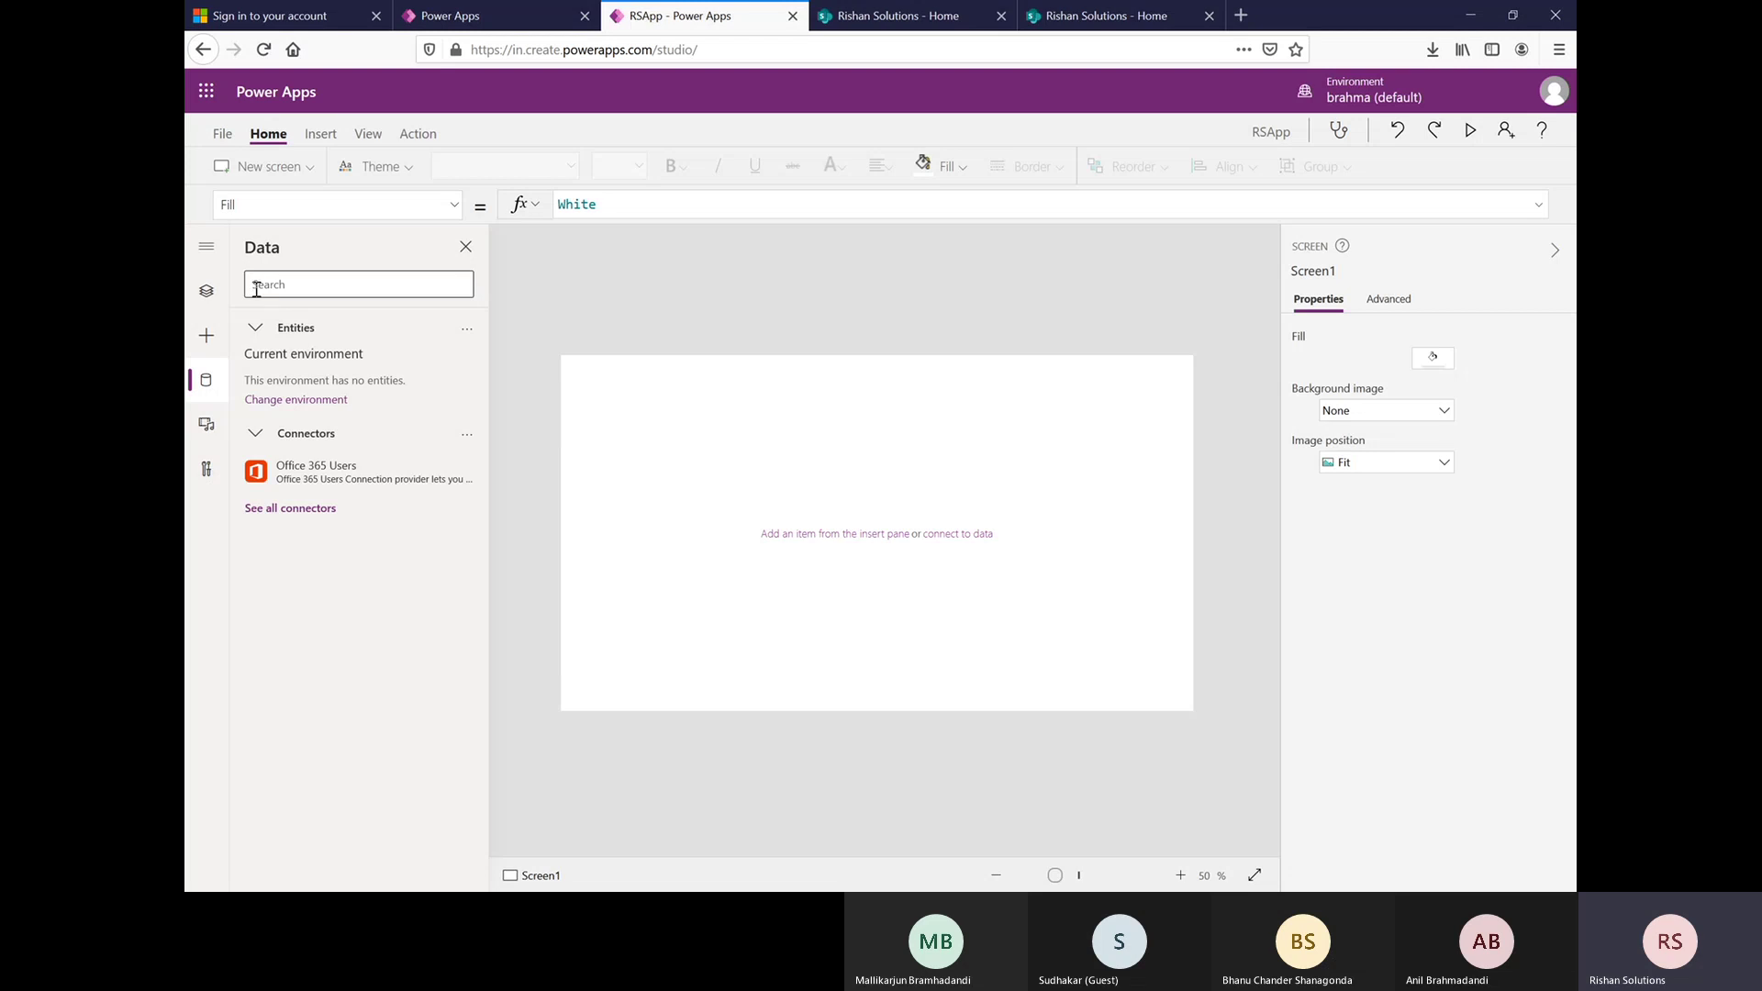
{"action": "type", "text": "Azure"}
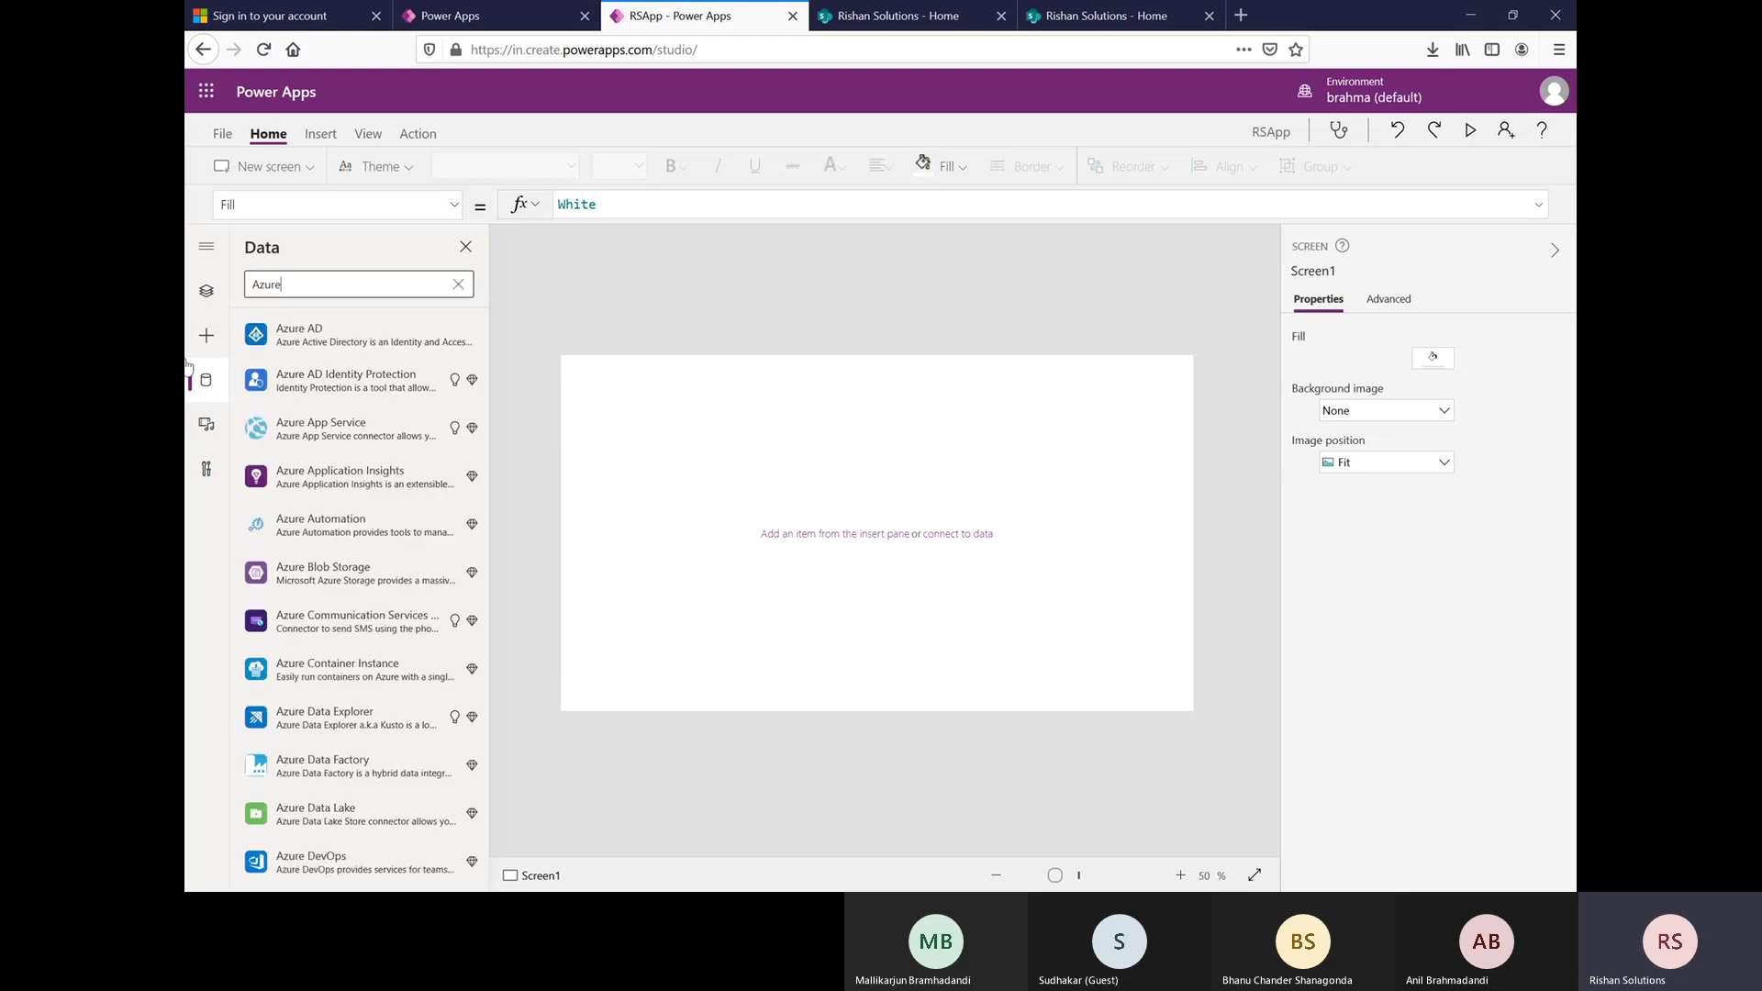
{"action": "mouse_move", "coordinate": [349, 381]}
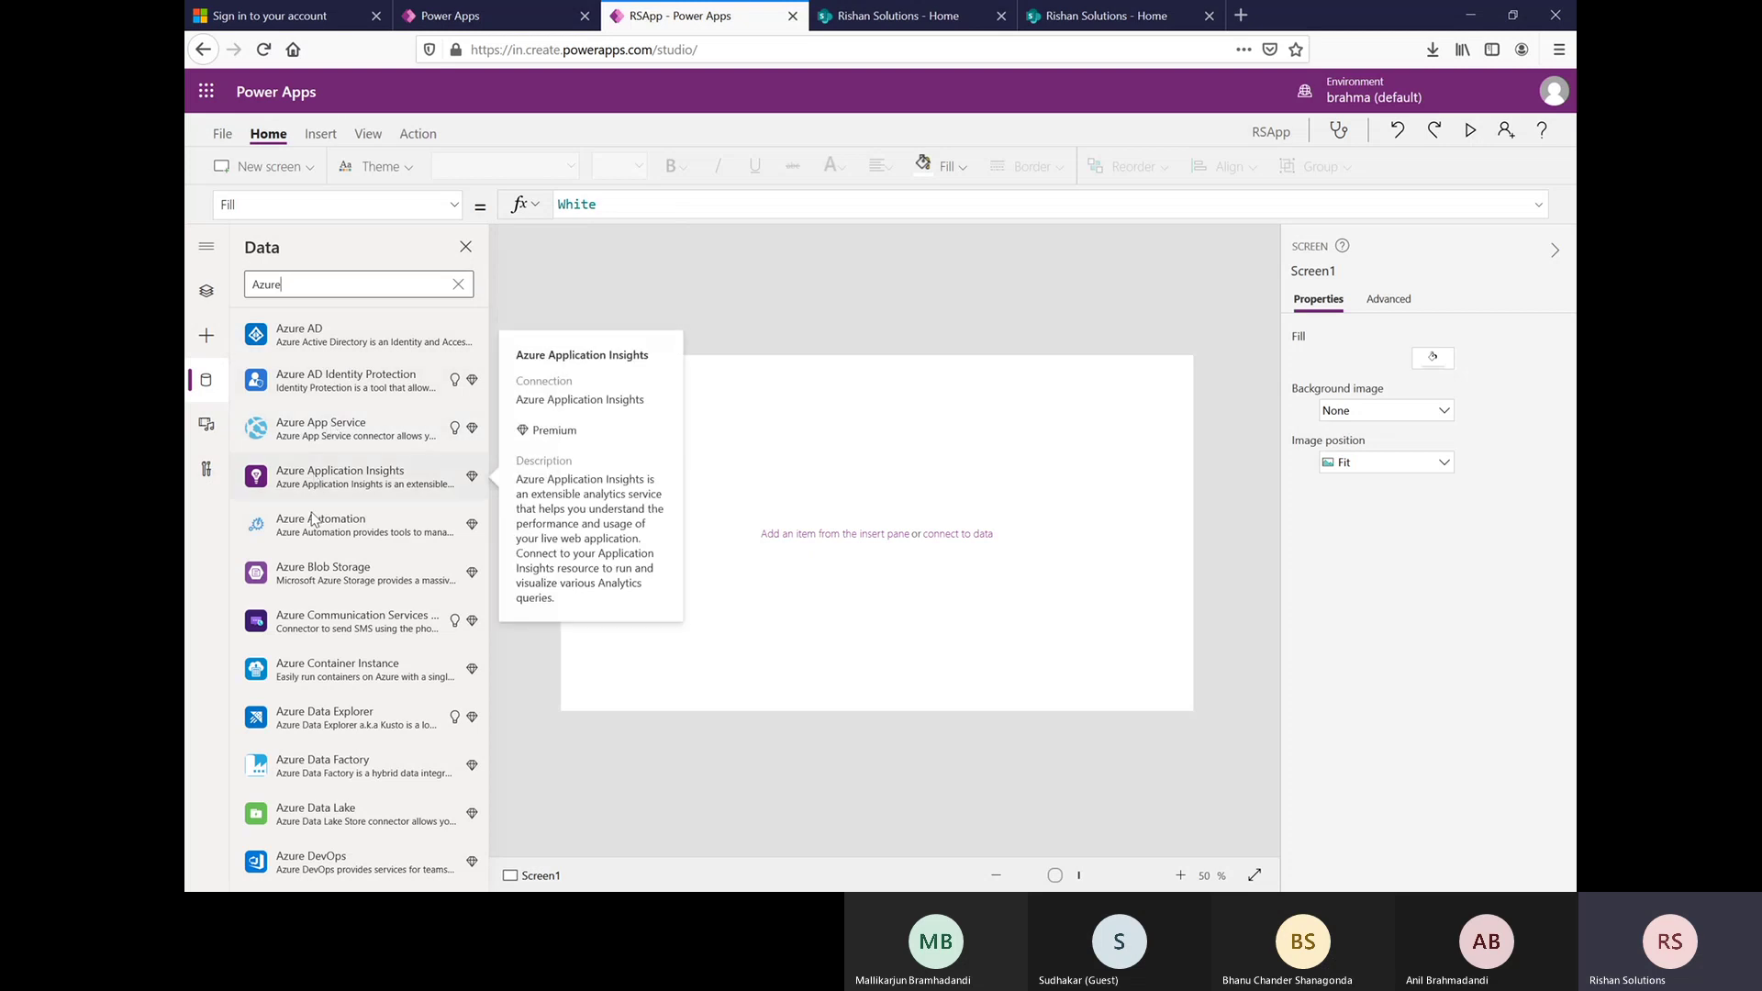
{"action": "mouse_move", "coordinate": [322, 591]}
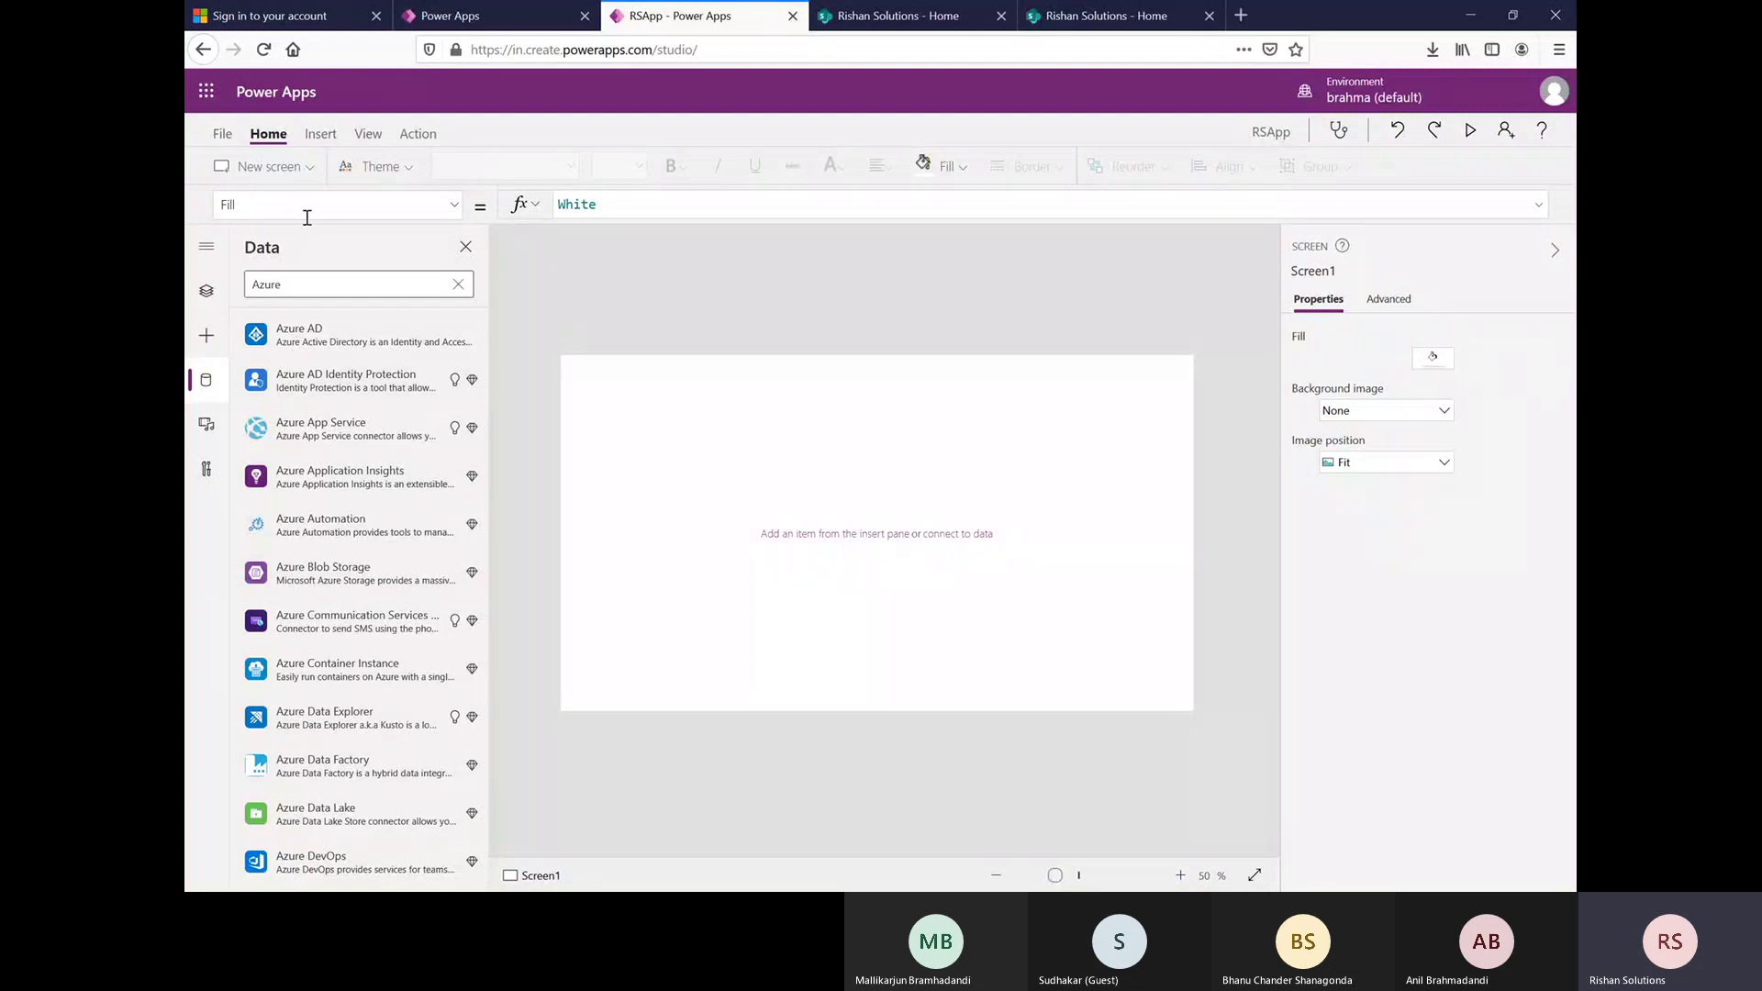
{"action": "left_click", "coordinate": [297, 289]}
- Switch to the Rishan Solutions SharePoint site and open its page for adding an app
{"action": "left_click", "coordinate": [893, 23]}
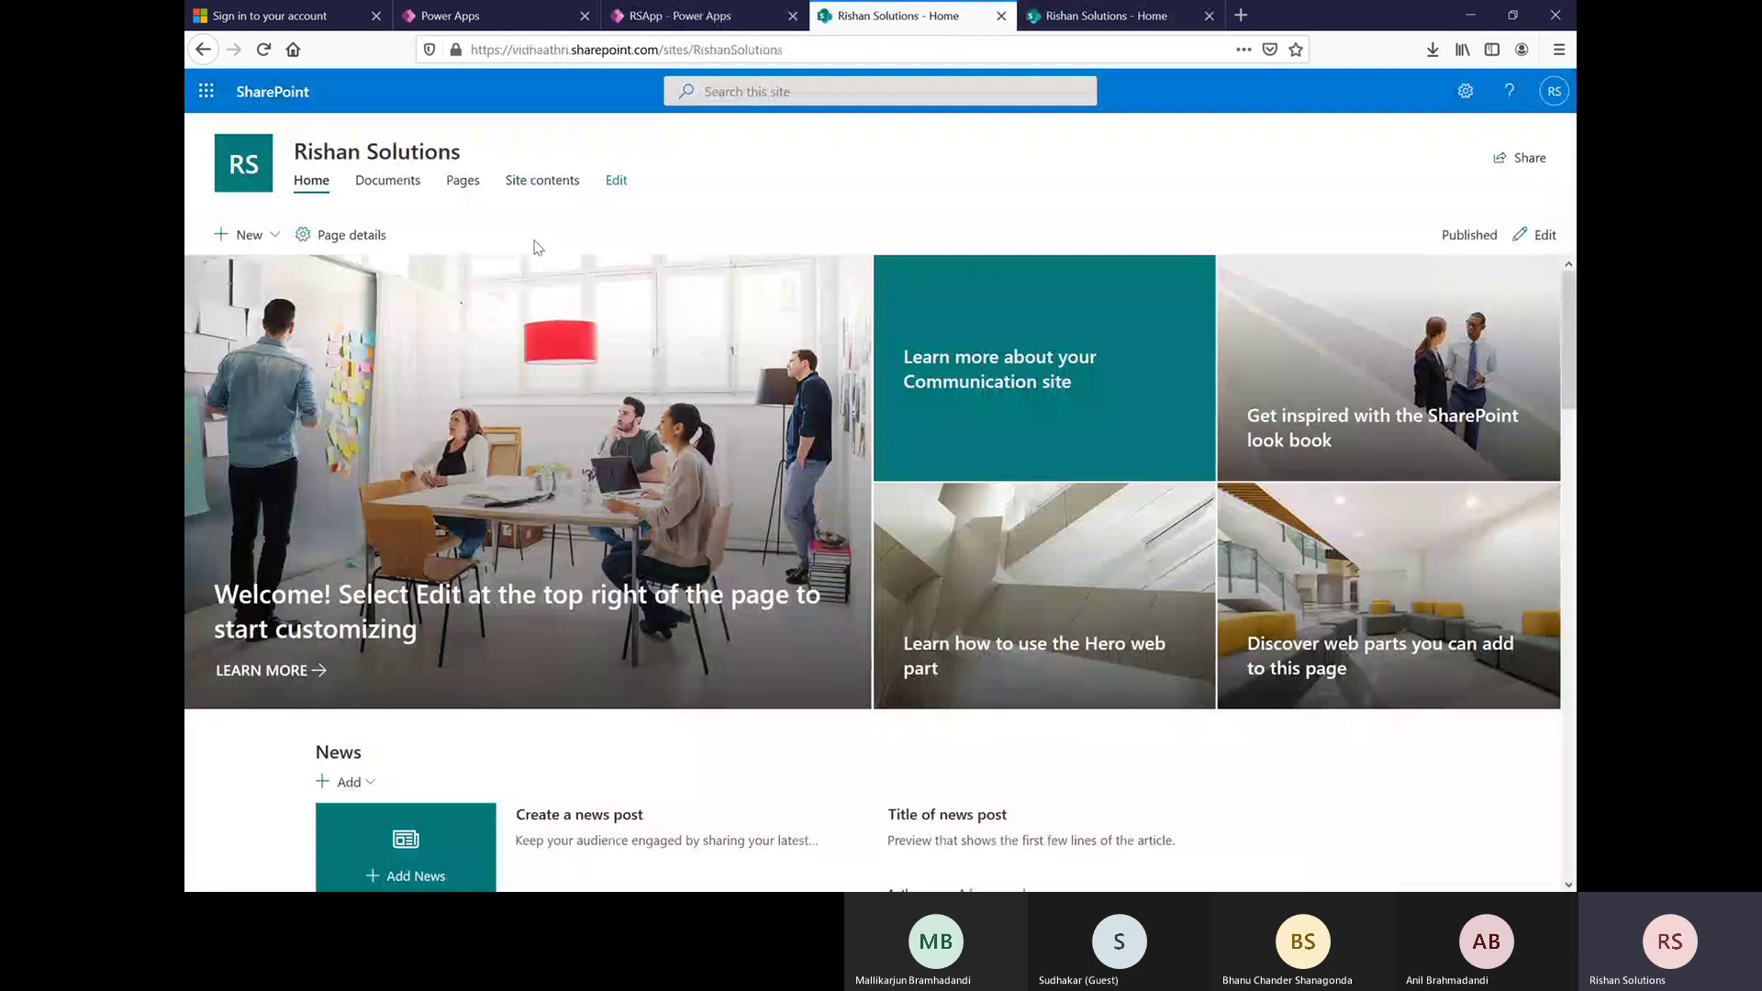
{"action": "left_click", "coordinate": [1466, 92]}
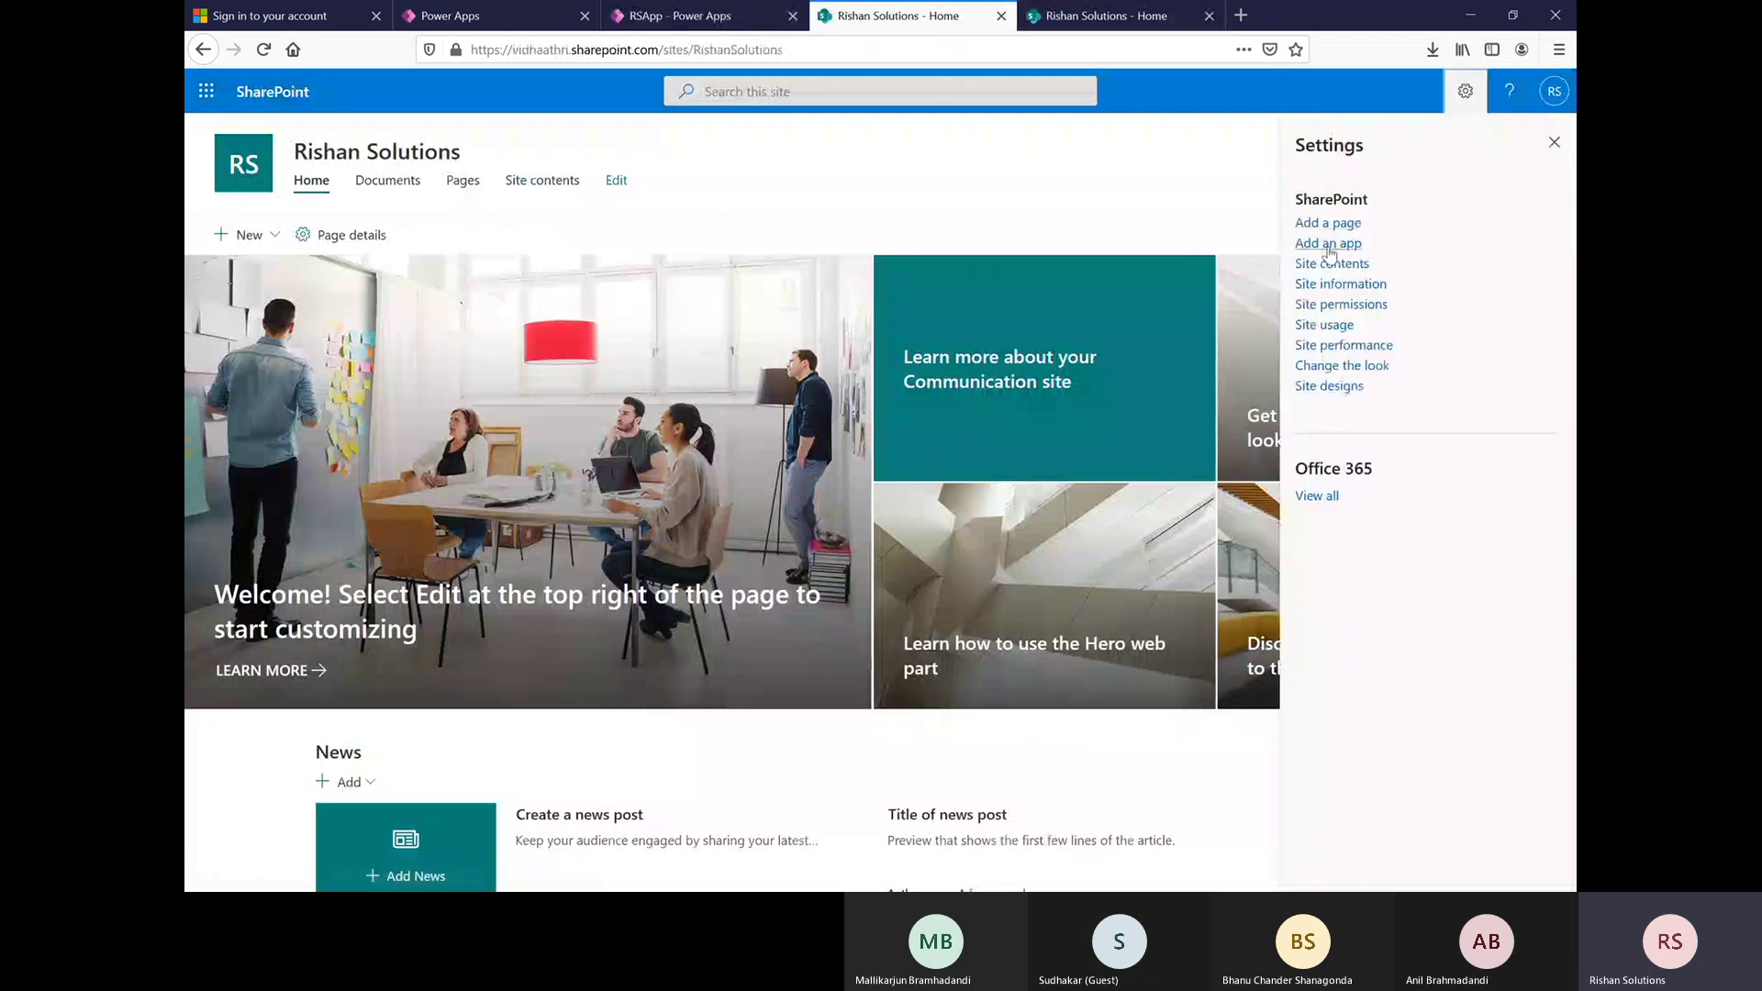
{"action": "left_click", "coordinate": [1338, 244]}
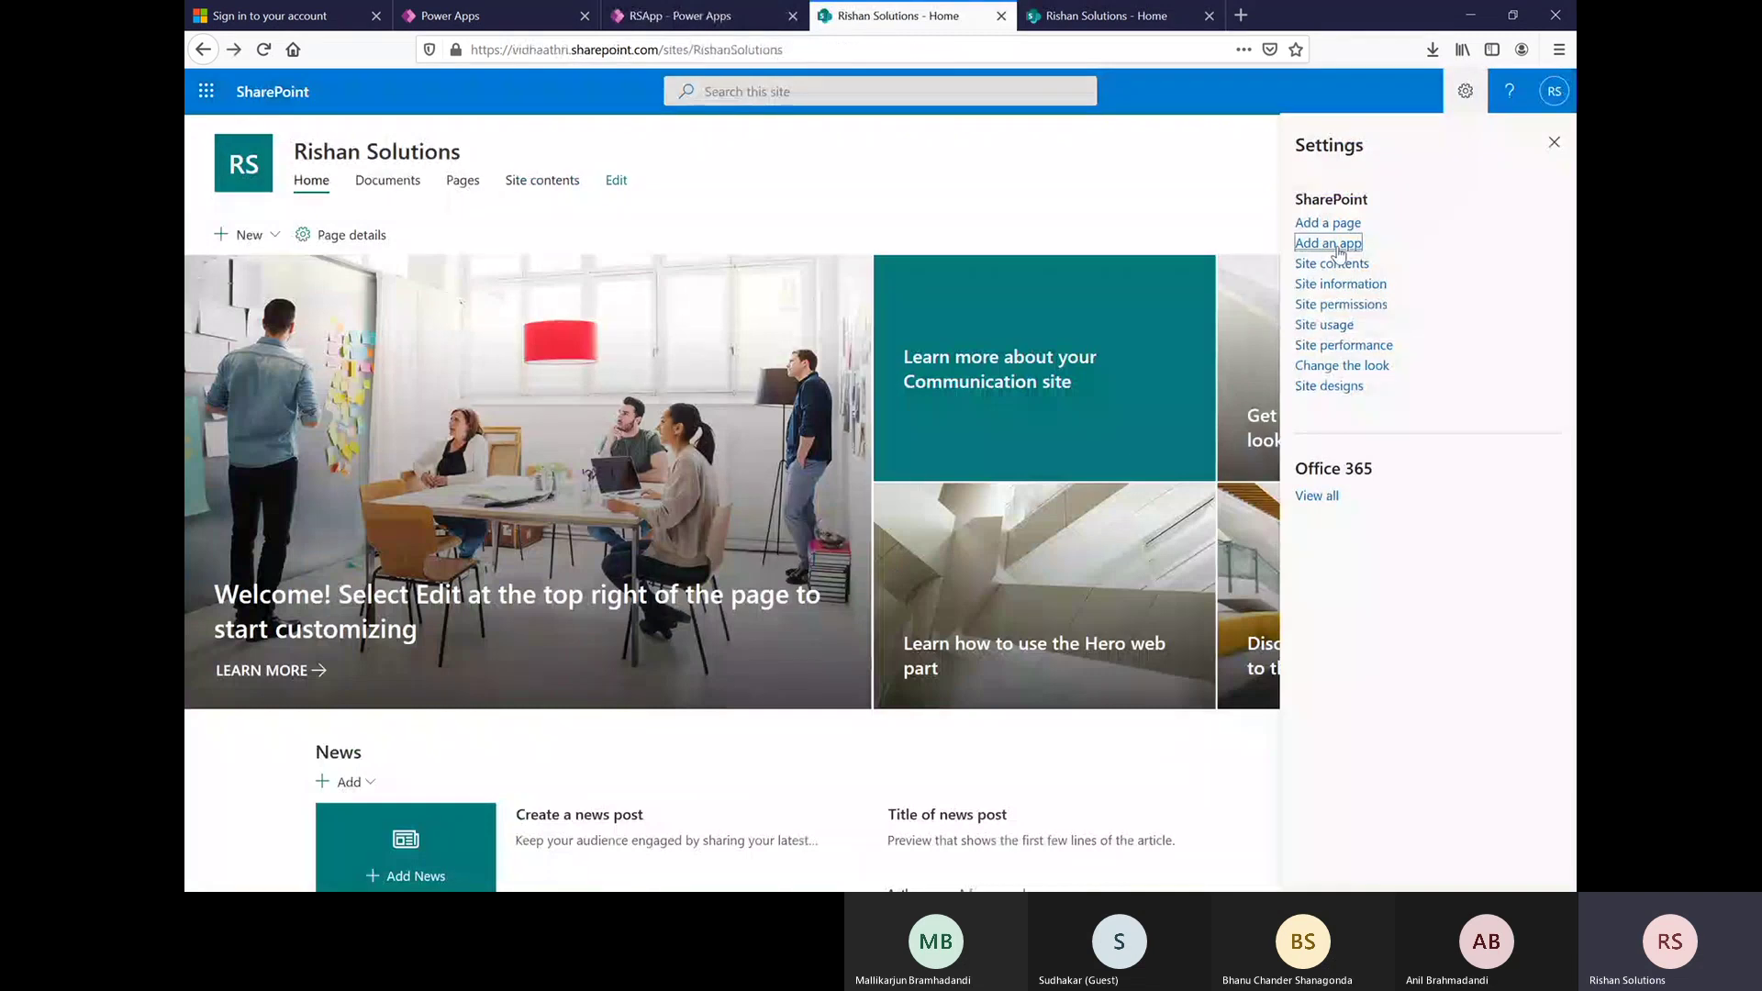
{"action": "left_click", "coordinate": [1338, 244]}
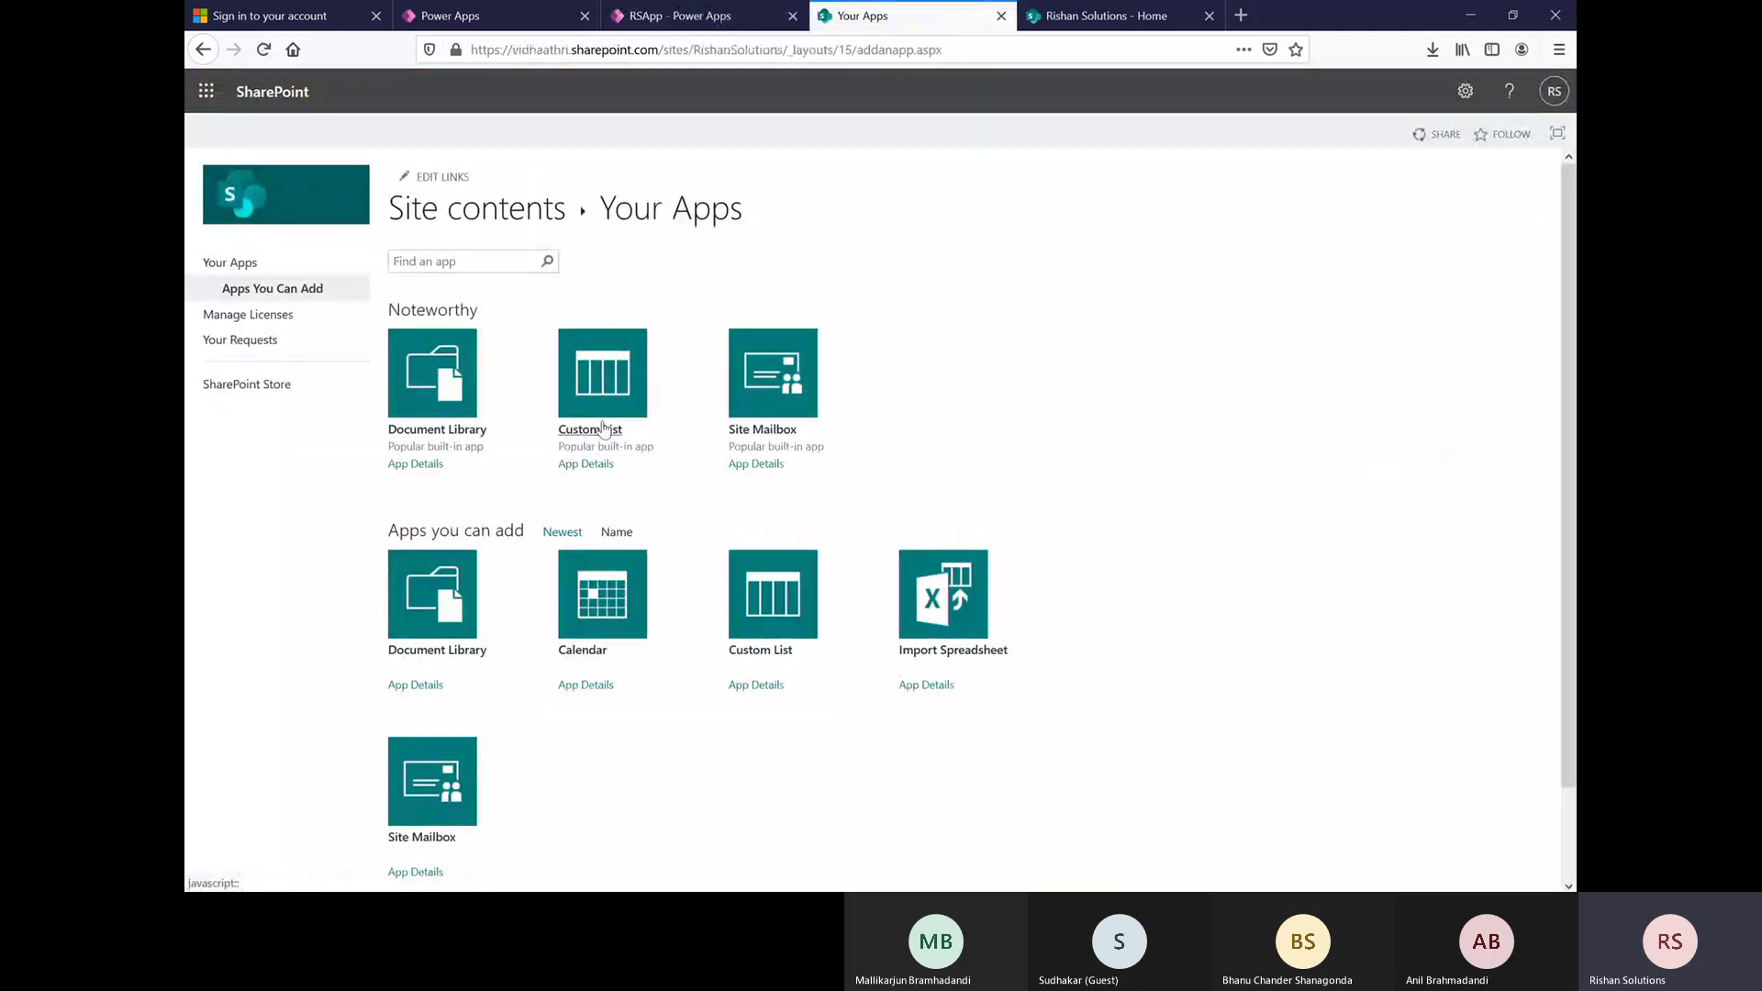
- Create a custom list named Org on the Rishan Solutions site
{"action": "left_click", "coordinate": [605, 370]}
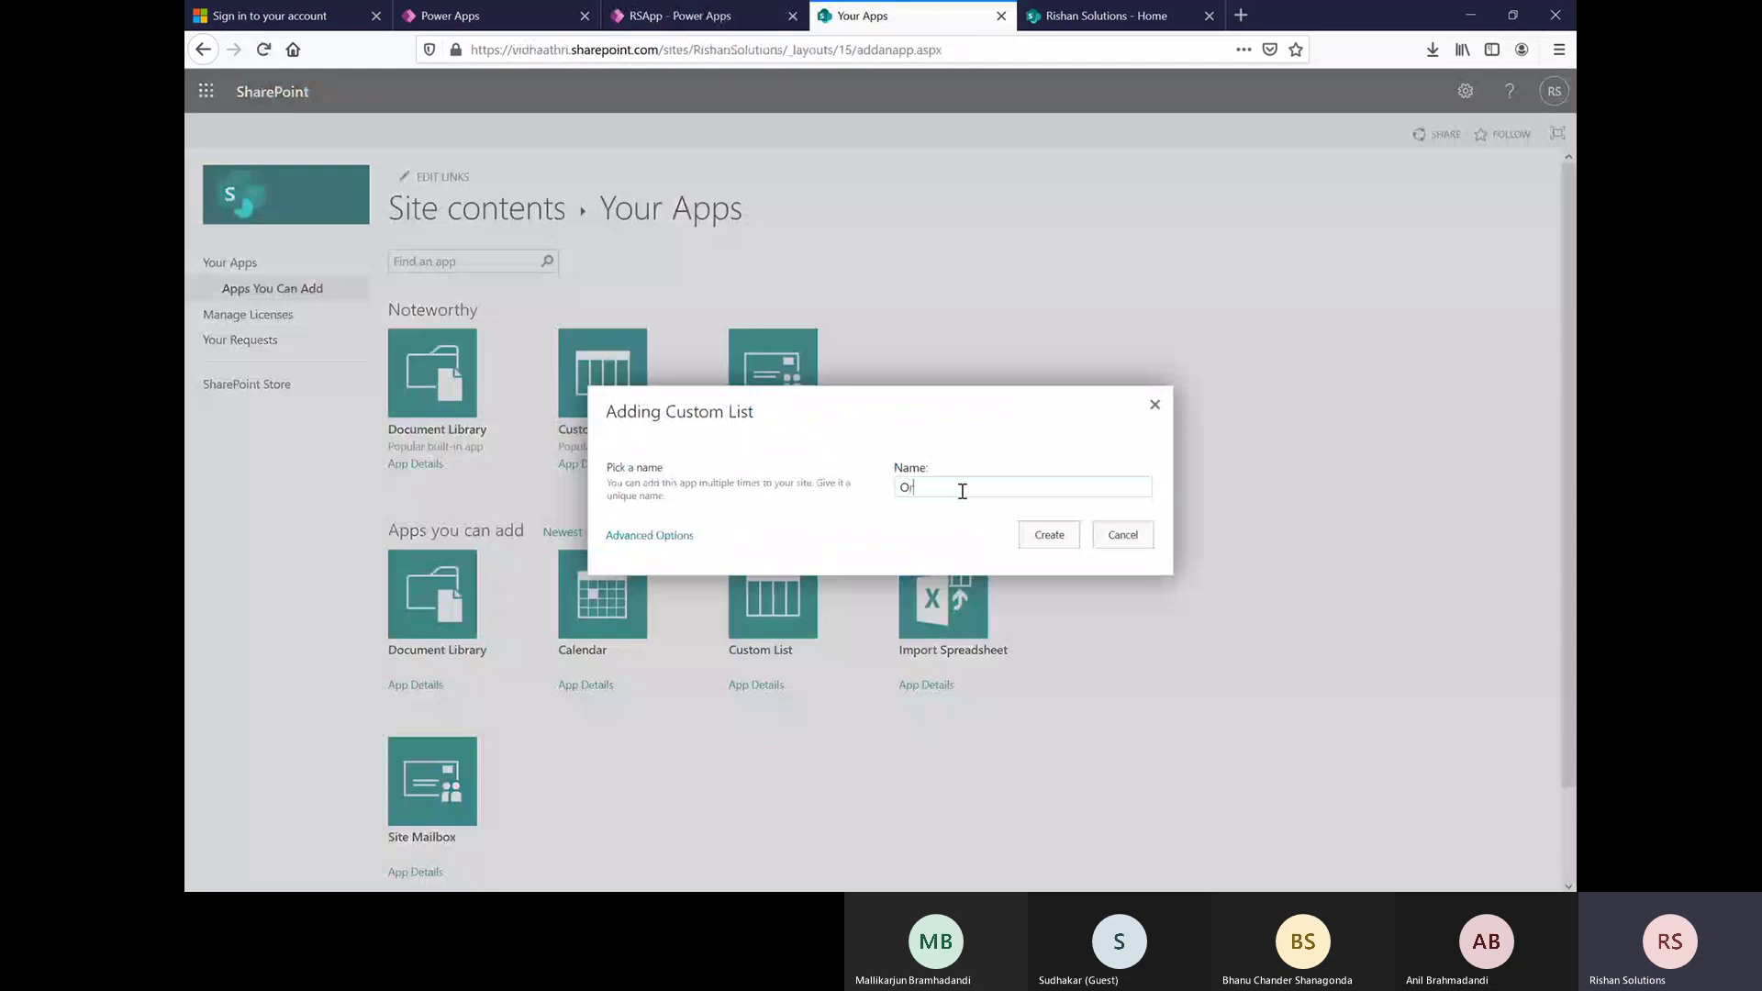
{"action": "left_click", "coordinate": [962, 491]}
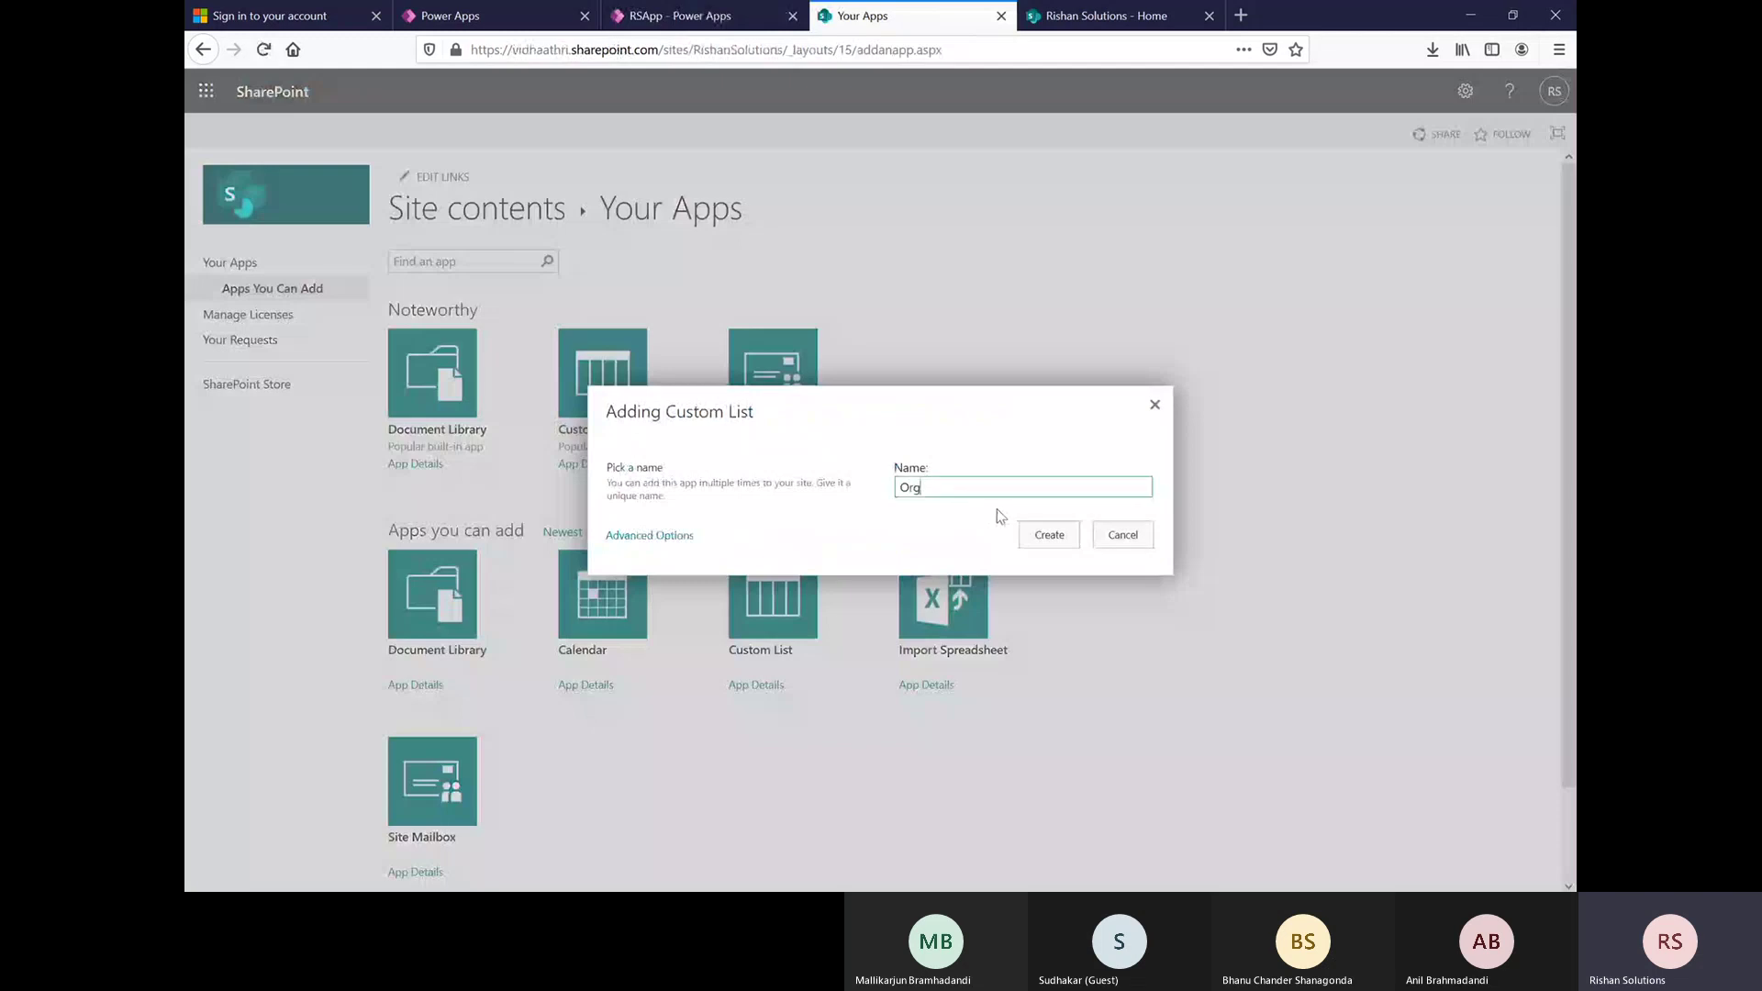
{"action": "left_click", "coordinate": [1055, 539]}
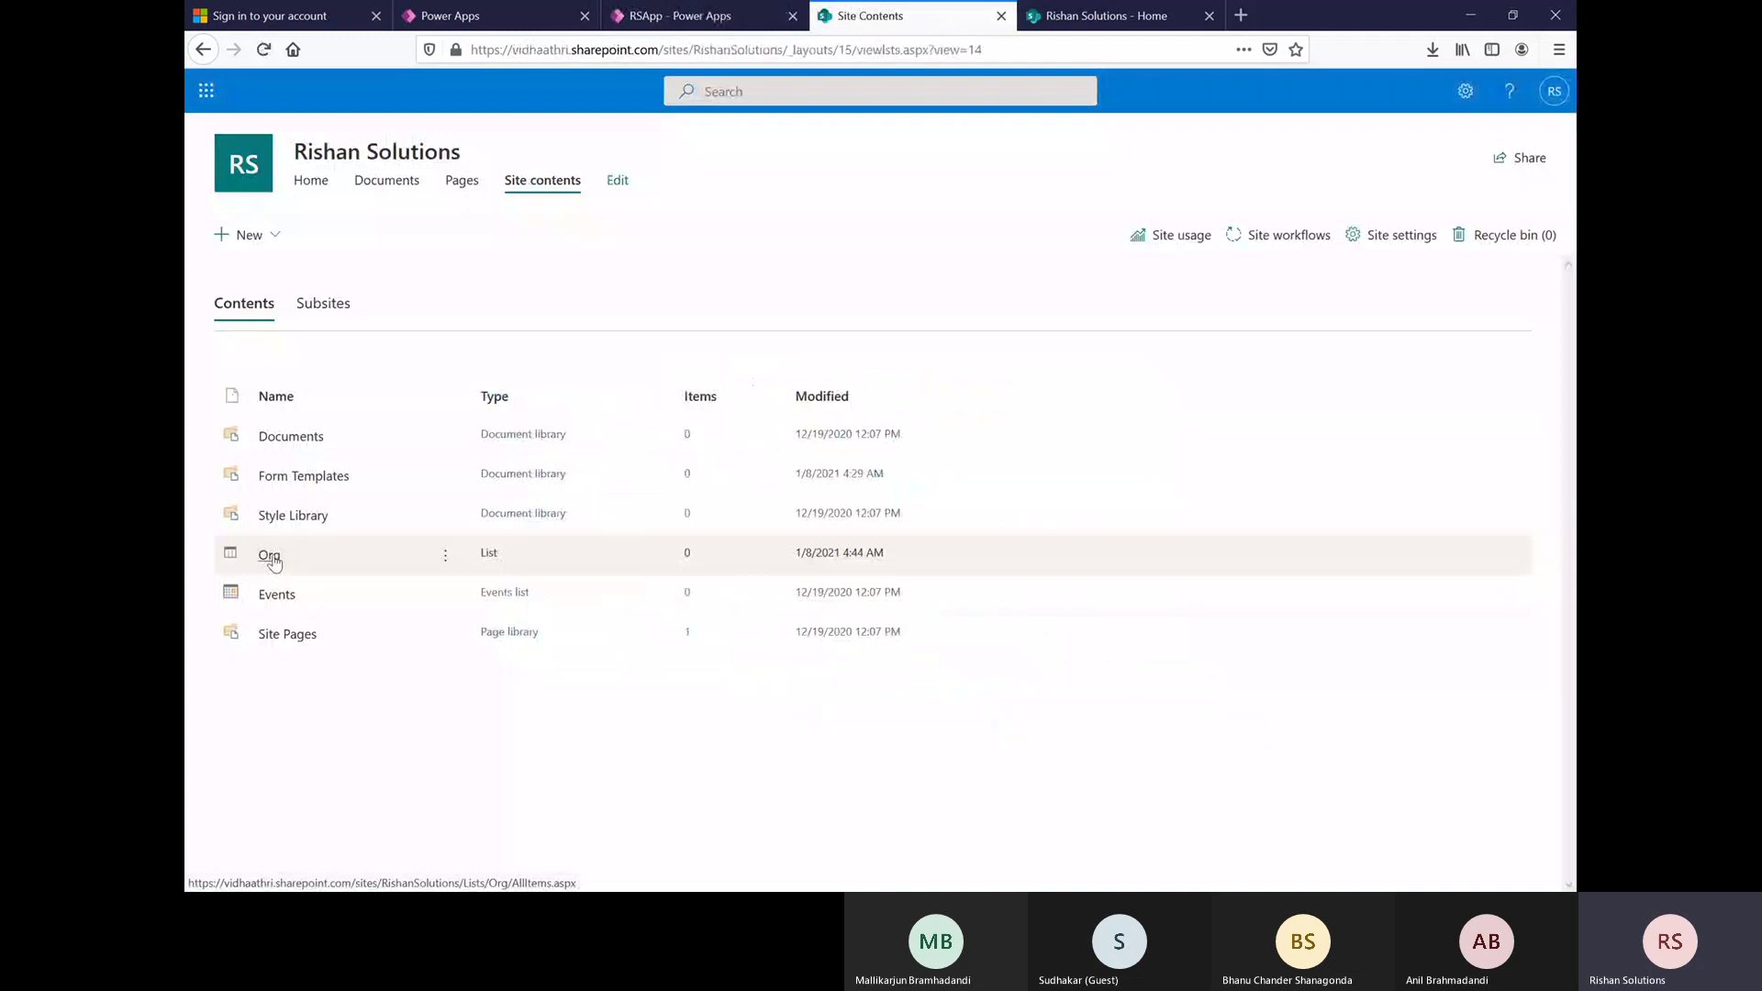
- Open the Org list and start a new Choice column named Location
{"action": "left_click", "coordinate": [271, 558]}
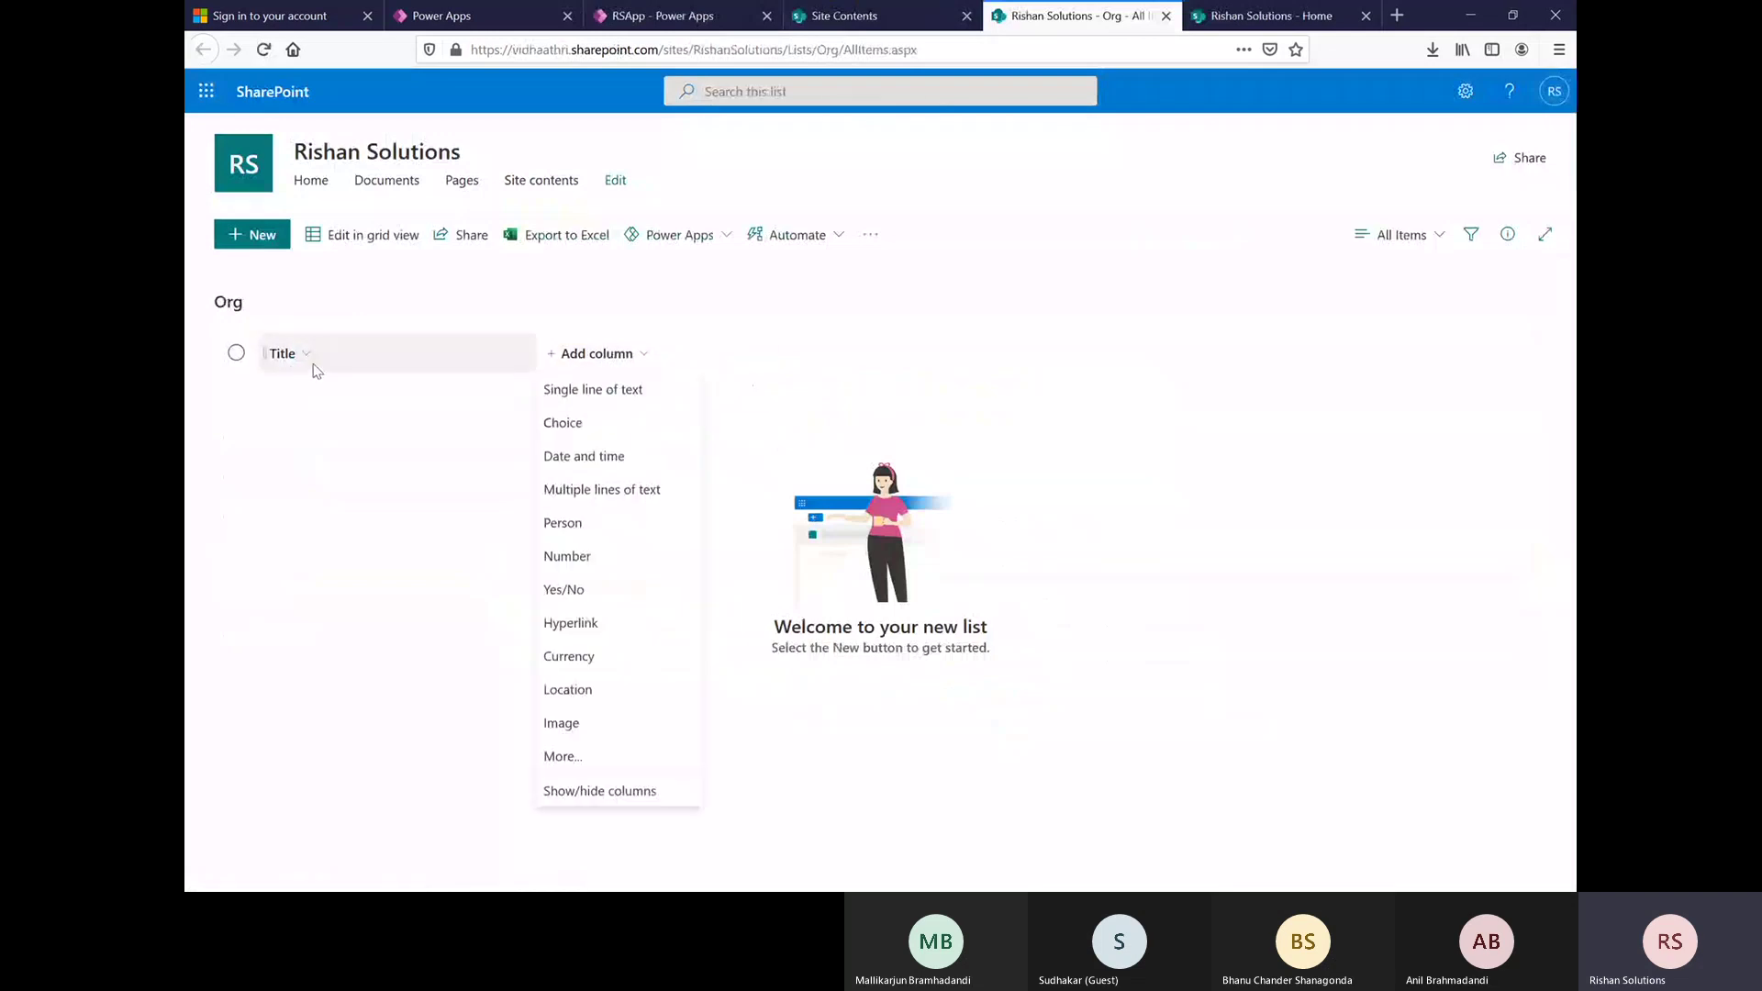
{"action": "left_click", "coordinate": [571, 424]}
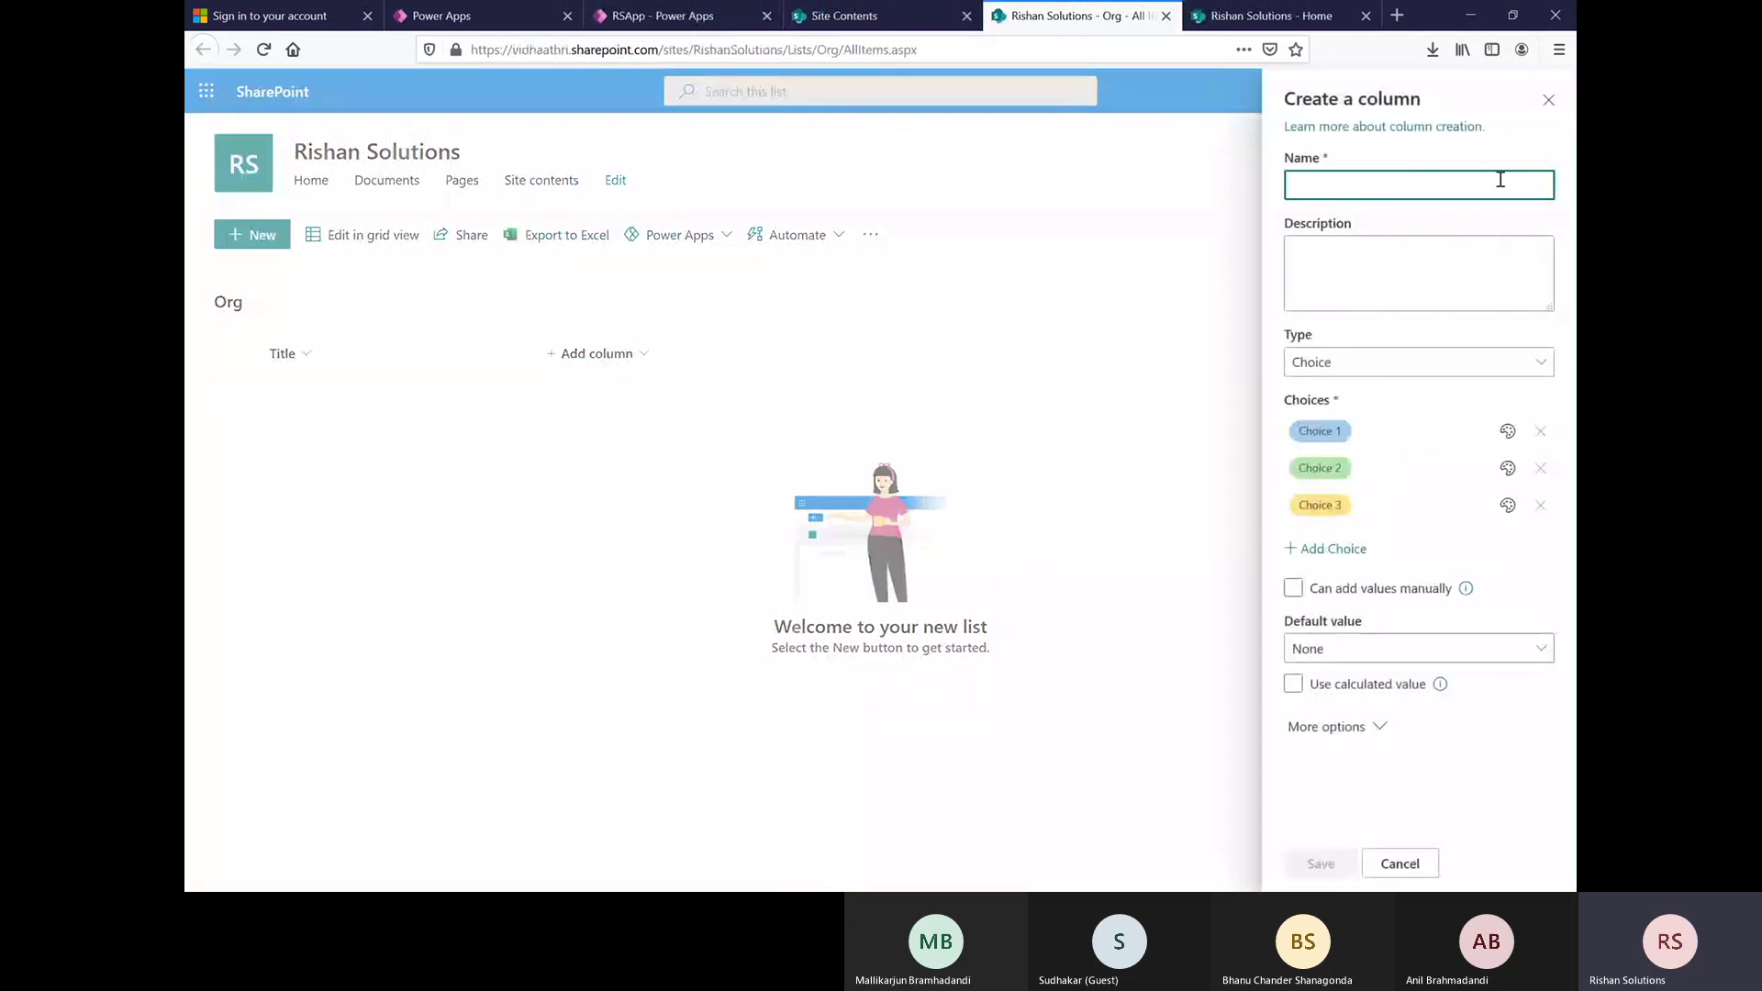
{"action": "type", "text": "Location"}
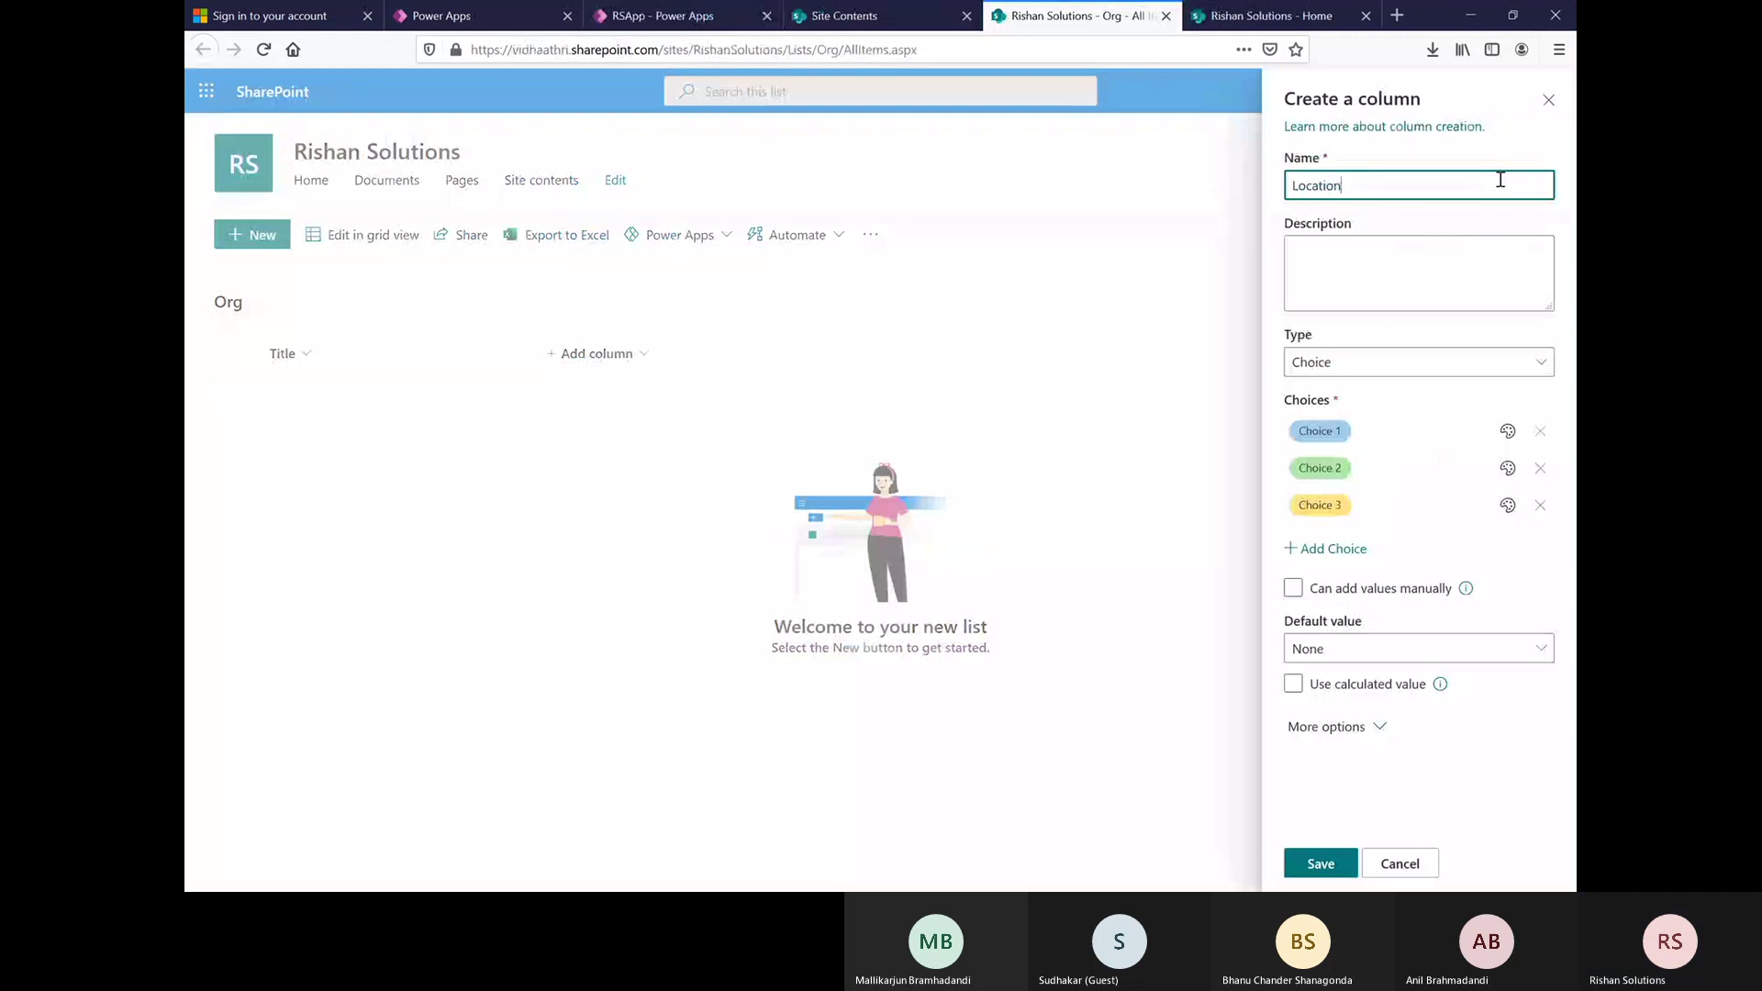
- Rename the three default choices of the Location column as Hyderabad, Bangalore and London
{"action": "left_click", "coordinate": [1391, 432]}
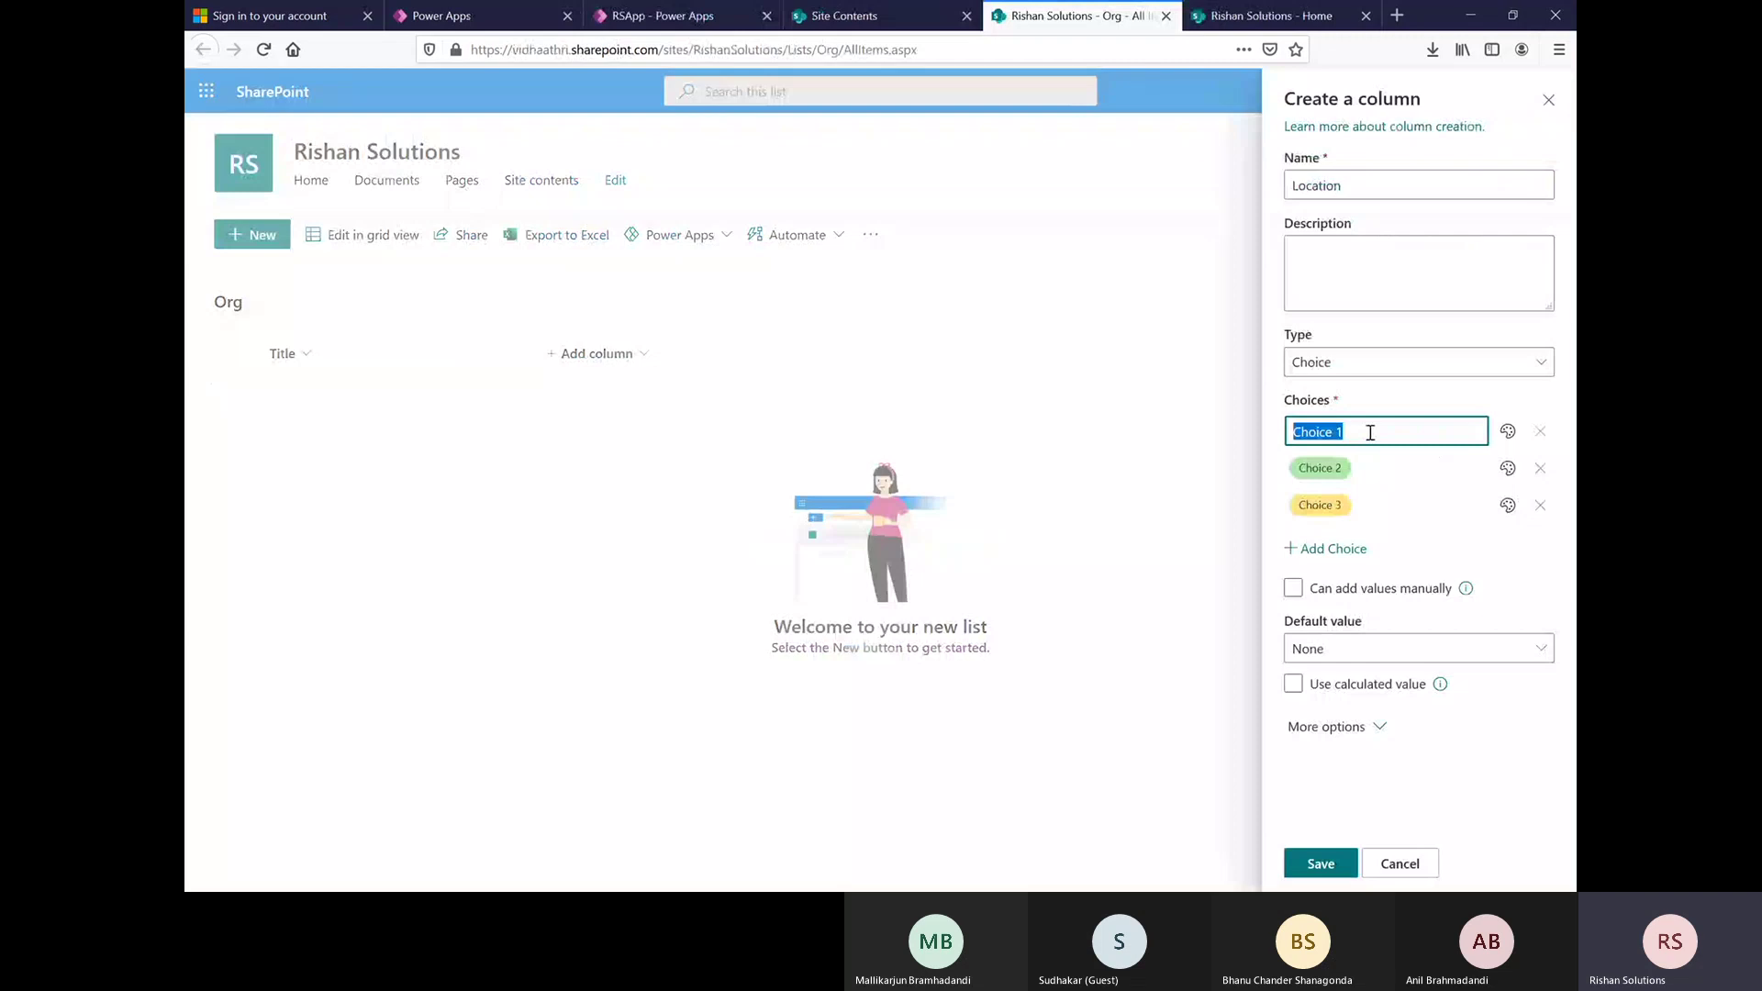
{"action": "type", "text": "Hyderabad"}
{"action": "left_click", "coordinate": [1371, 466]}
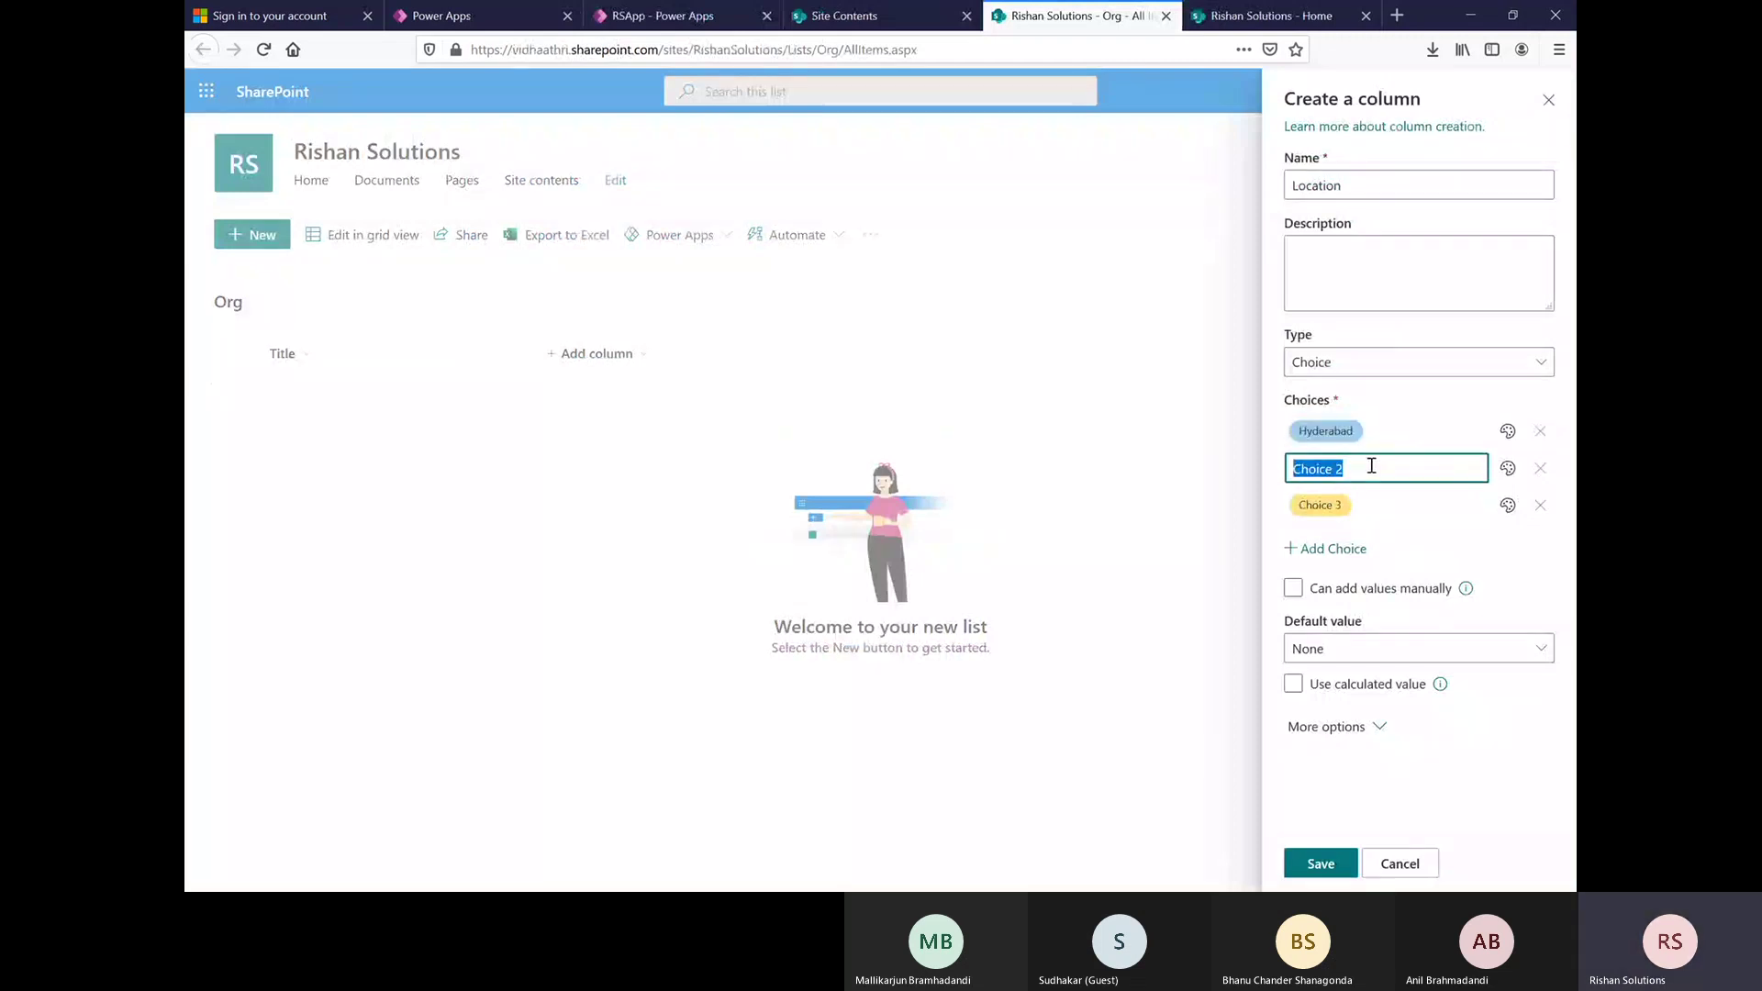
{"action": "type", "text": "Bangalore"}
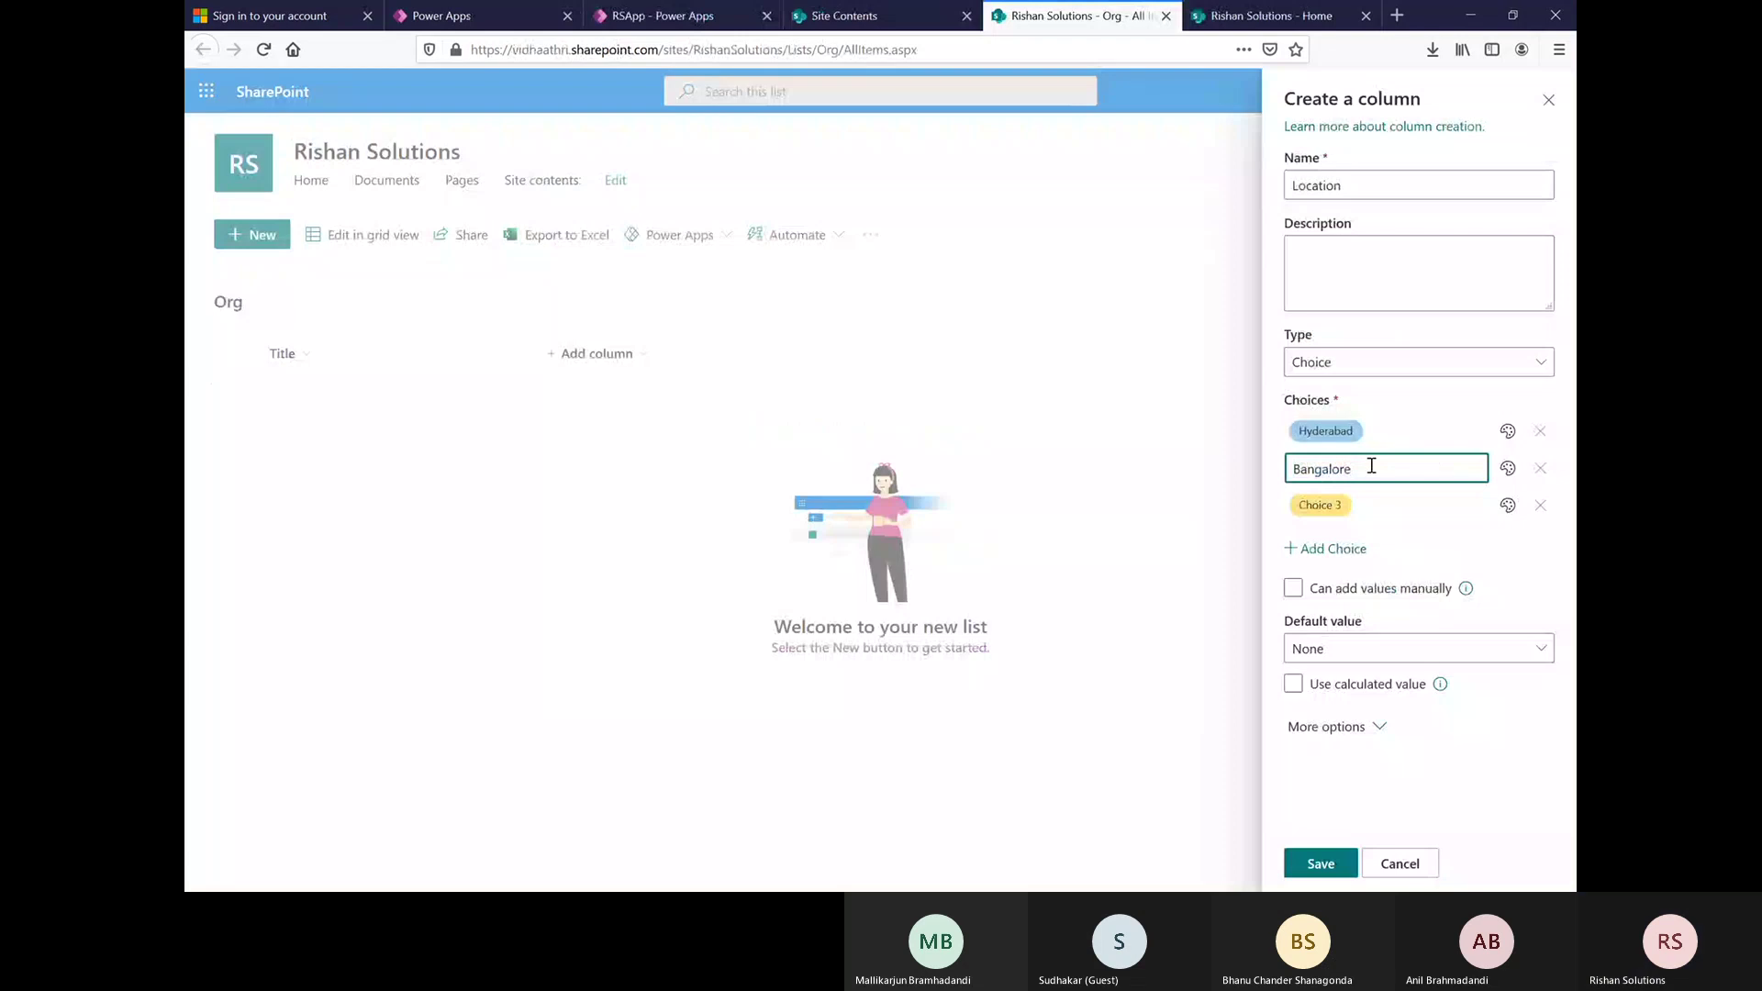
{"action": "left_click", "coordinate": [1377, 504]}
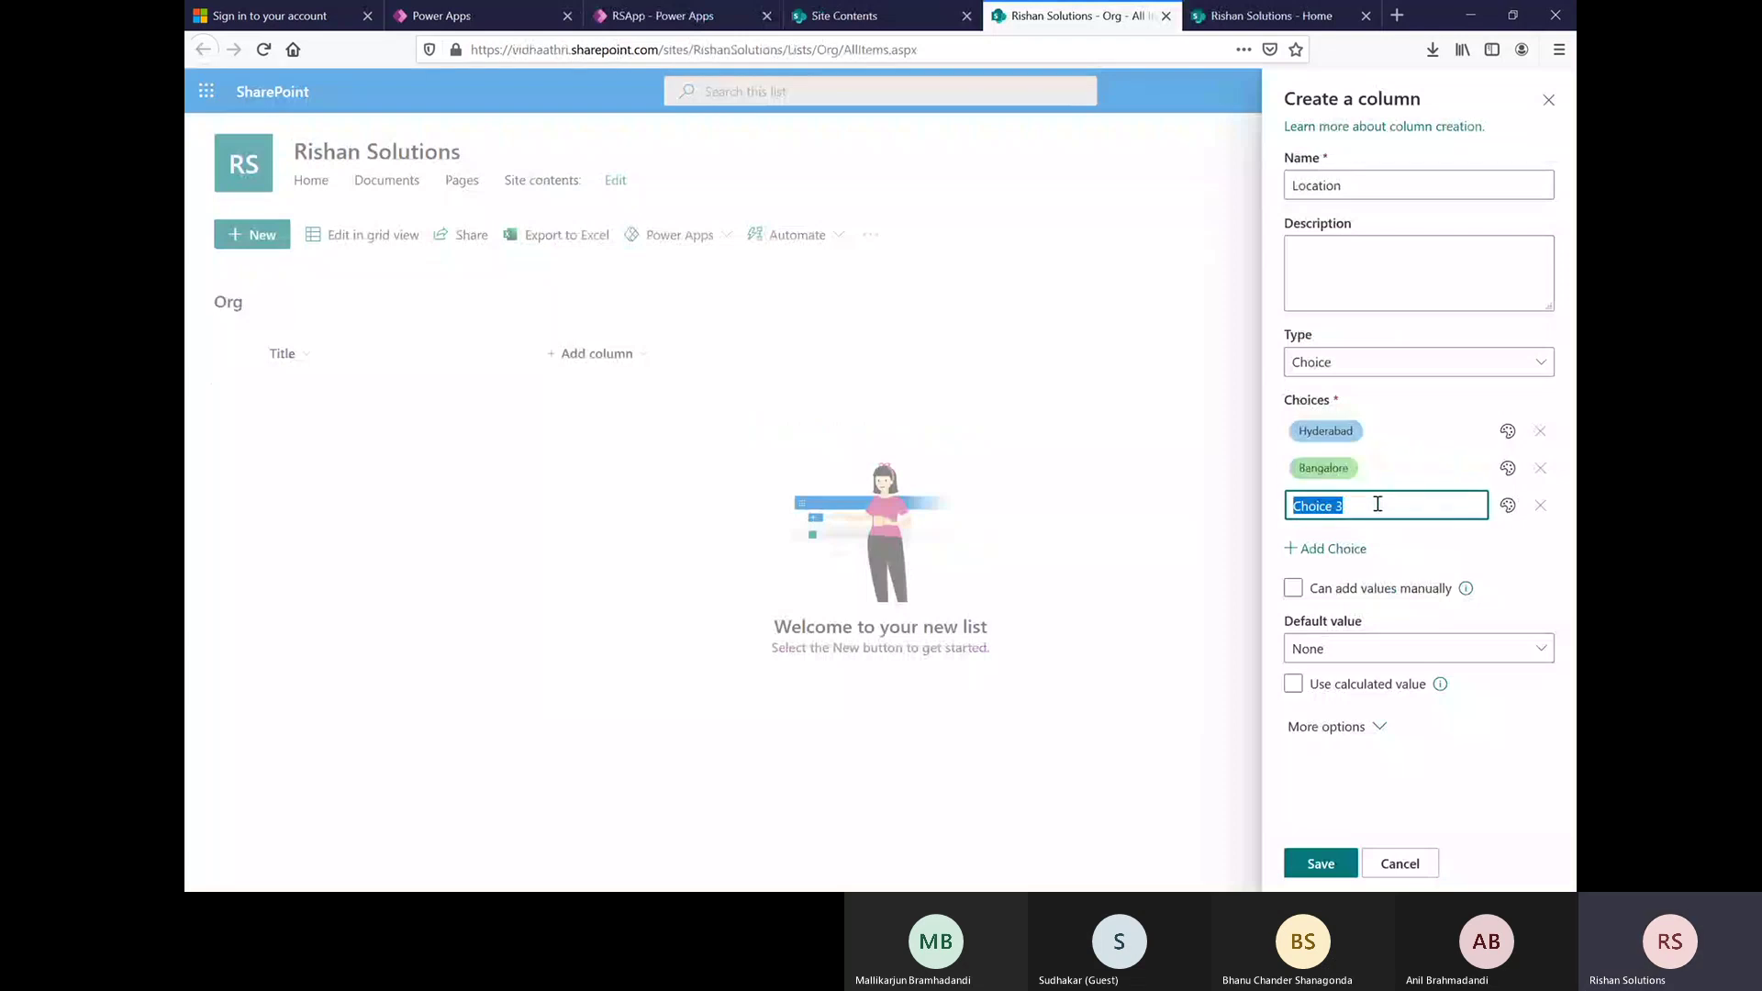
{"action": "type", "text": "London"}
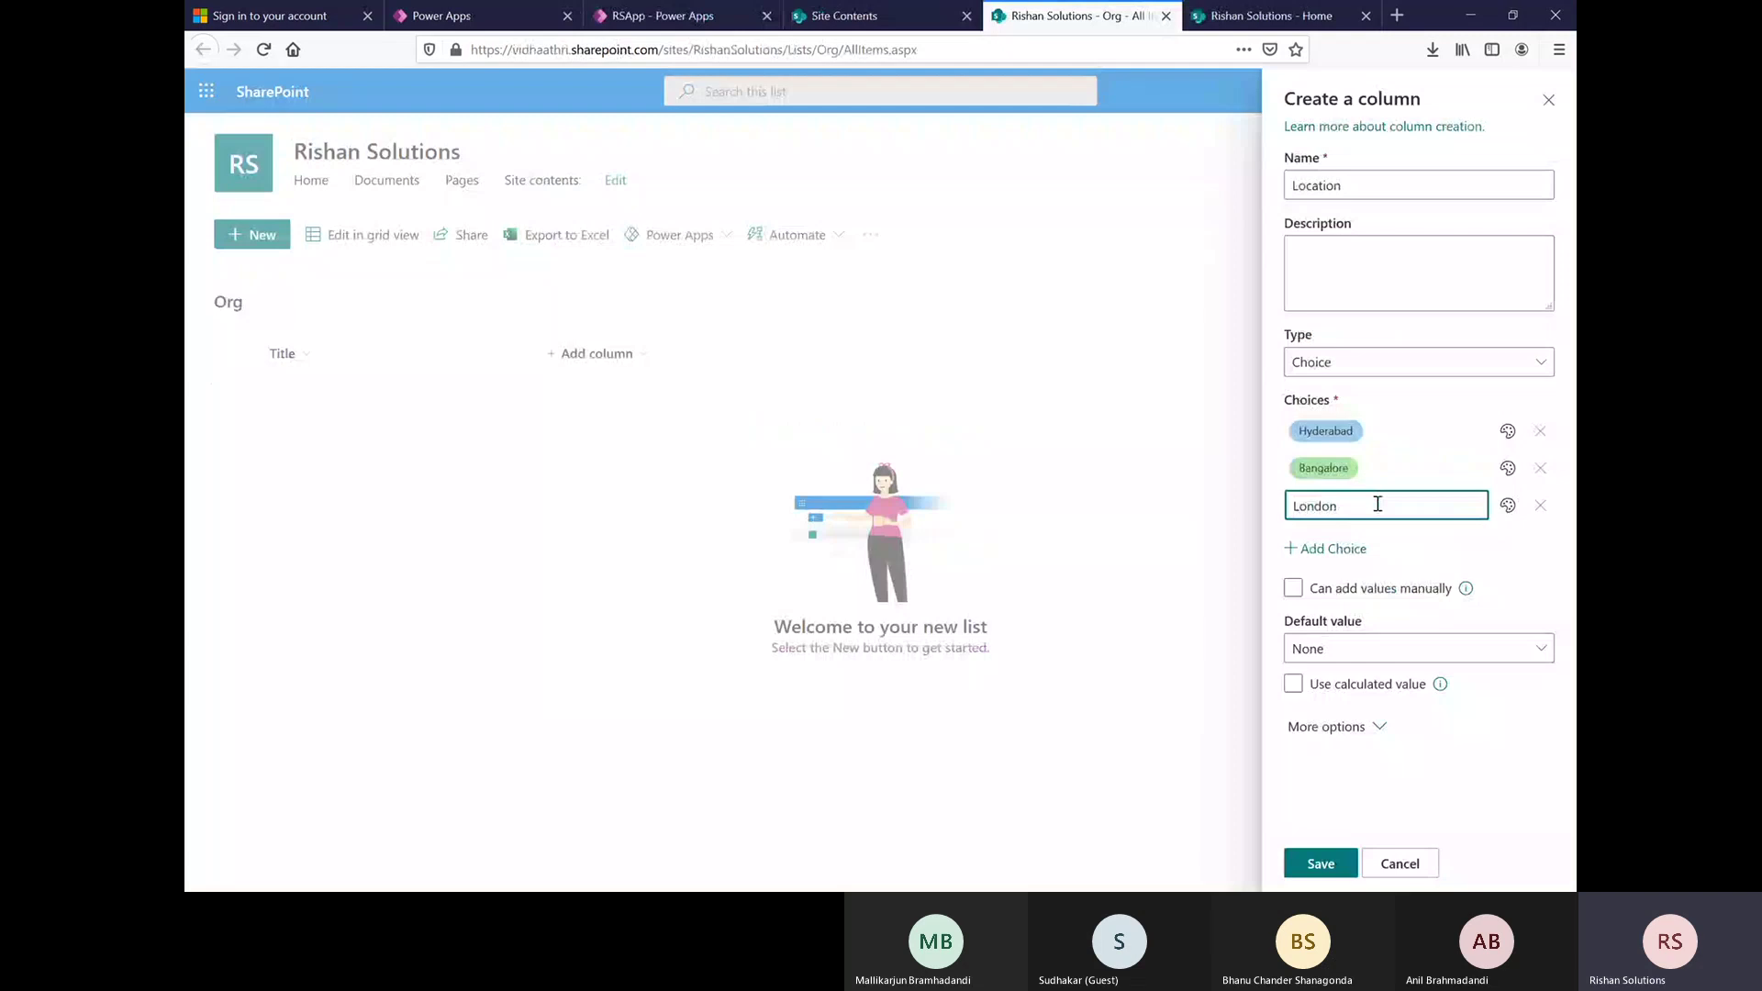
- Add a fourth choice for New York to the Location column and save the column
{"action": "left_click", "coordinate": [1330, 548]}
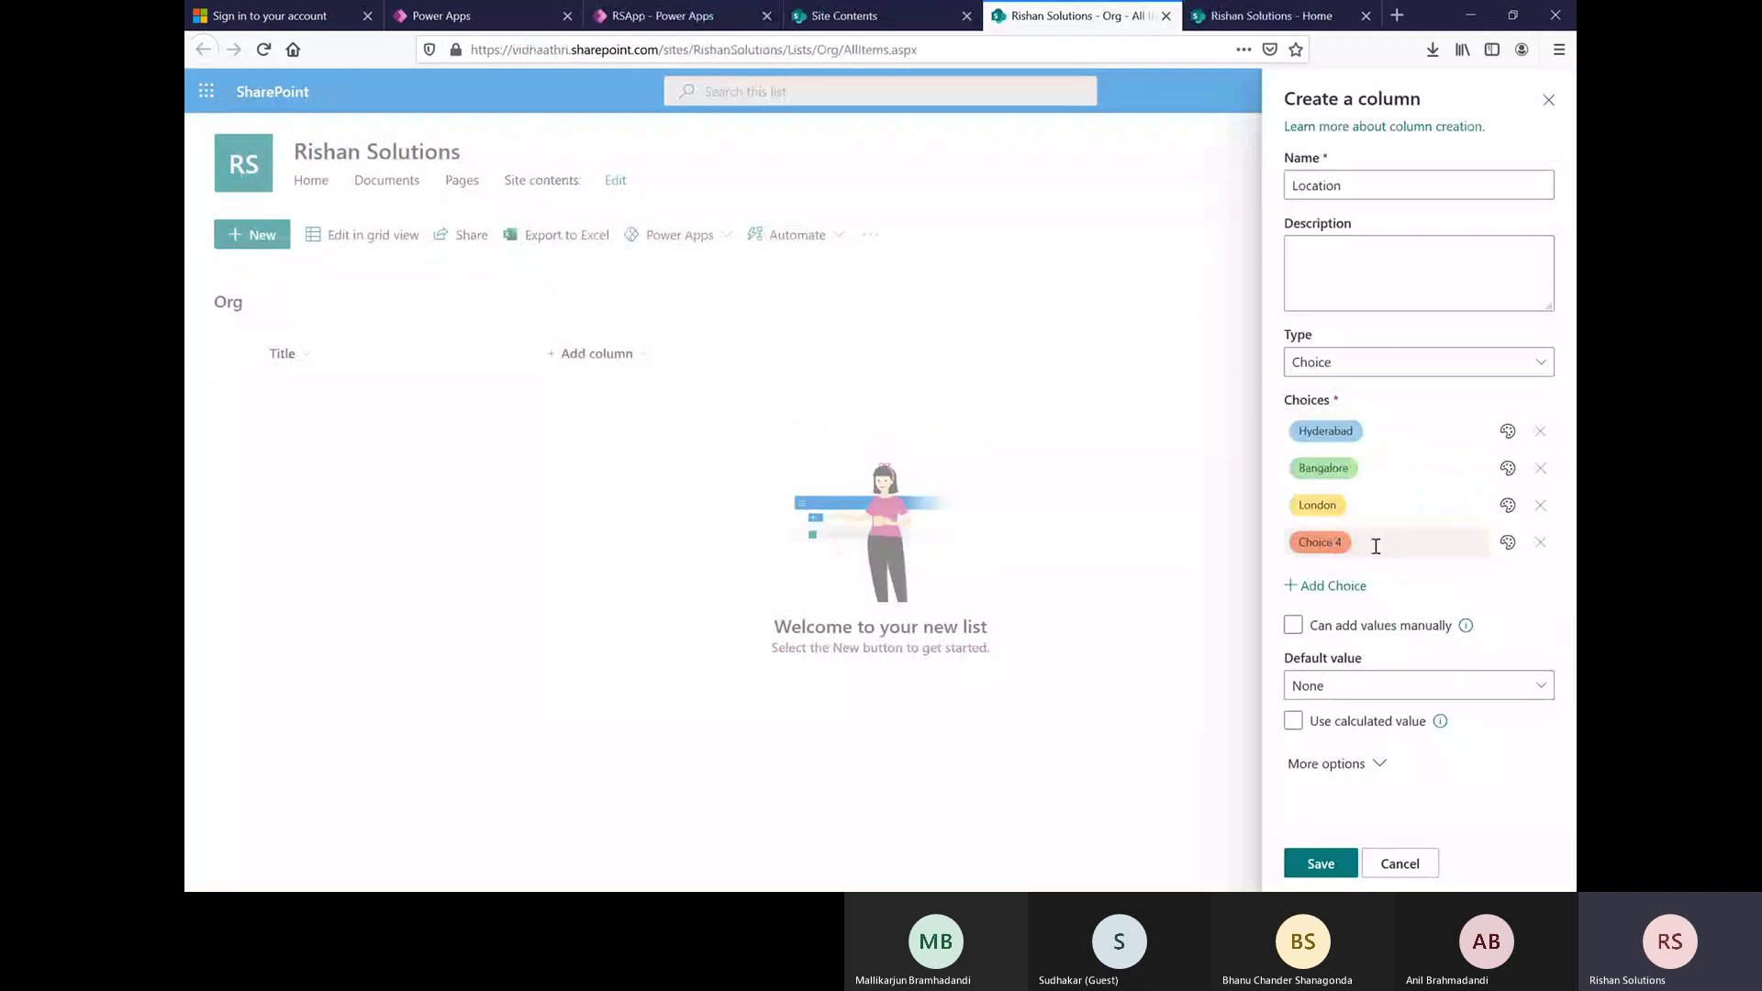
{"action": "left_click", "coordinate": [1376, 546]}
{"action": "type", "text": "Newyork"}
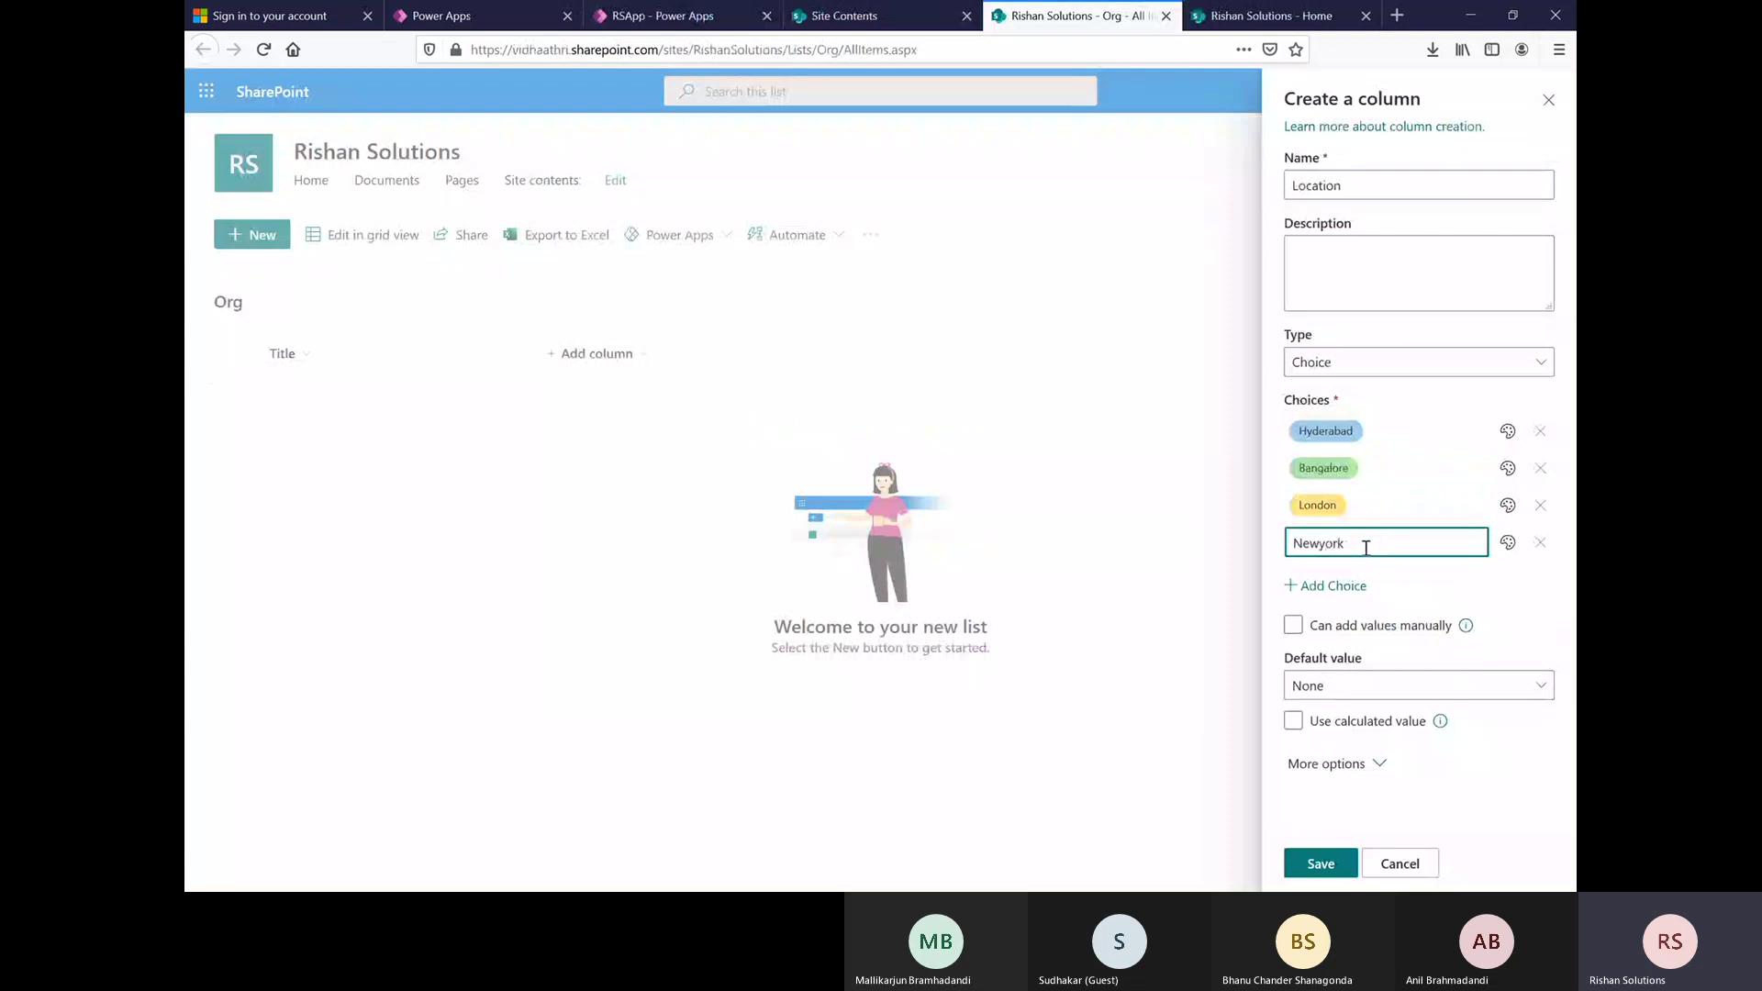
{"action": "key", "text": "BackSpace"}
{"action": "type", "text": "Y"}
{"action": "left_click", "coordinate": [1322, 862]}
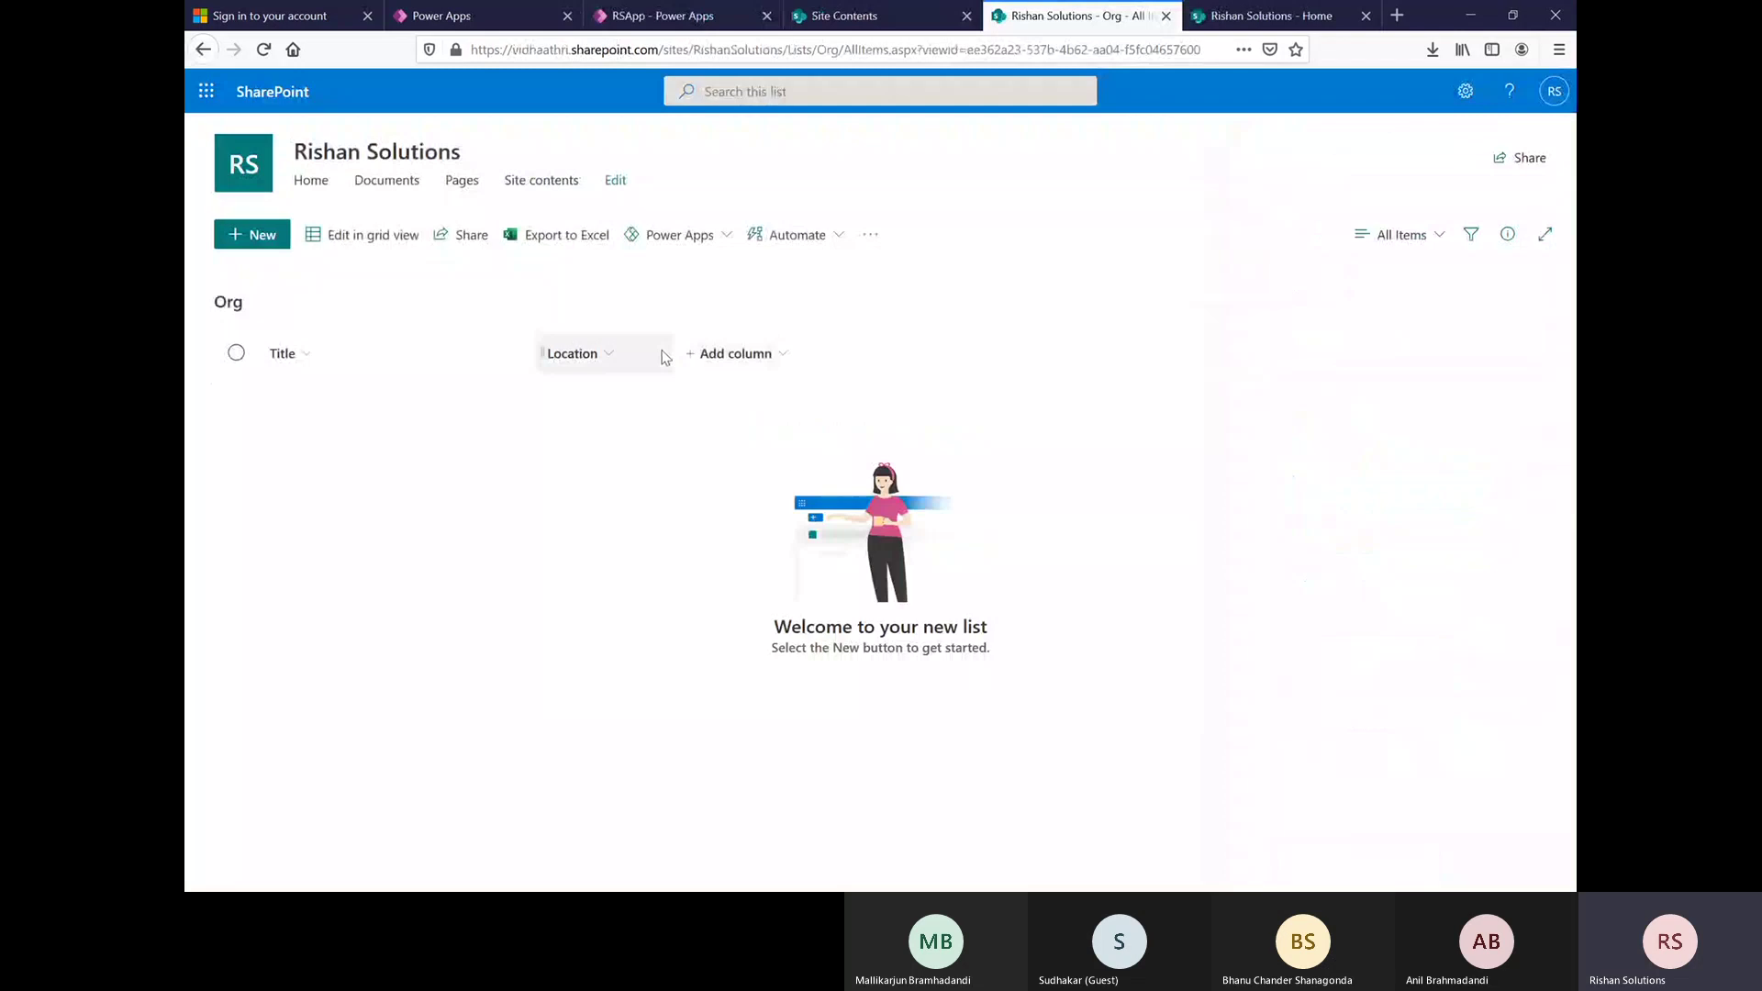
- Start a second Choice column in the Org list and name it "Business type"
{"action": "left_click", "coordinate": [787, 360]}
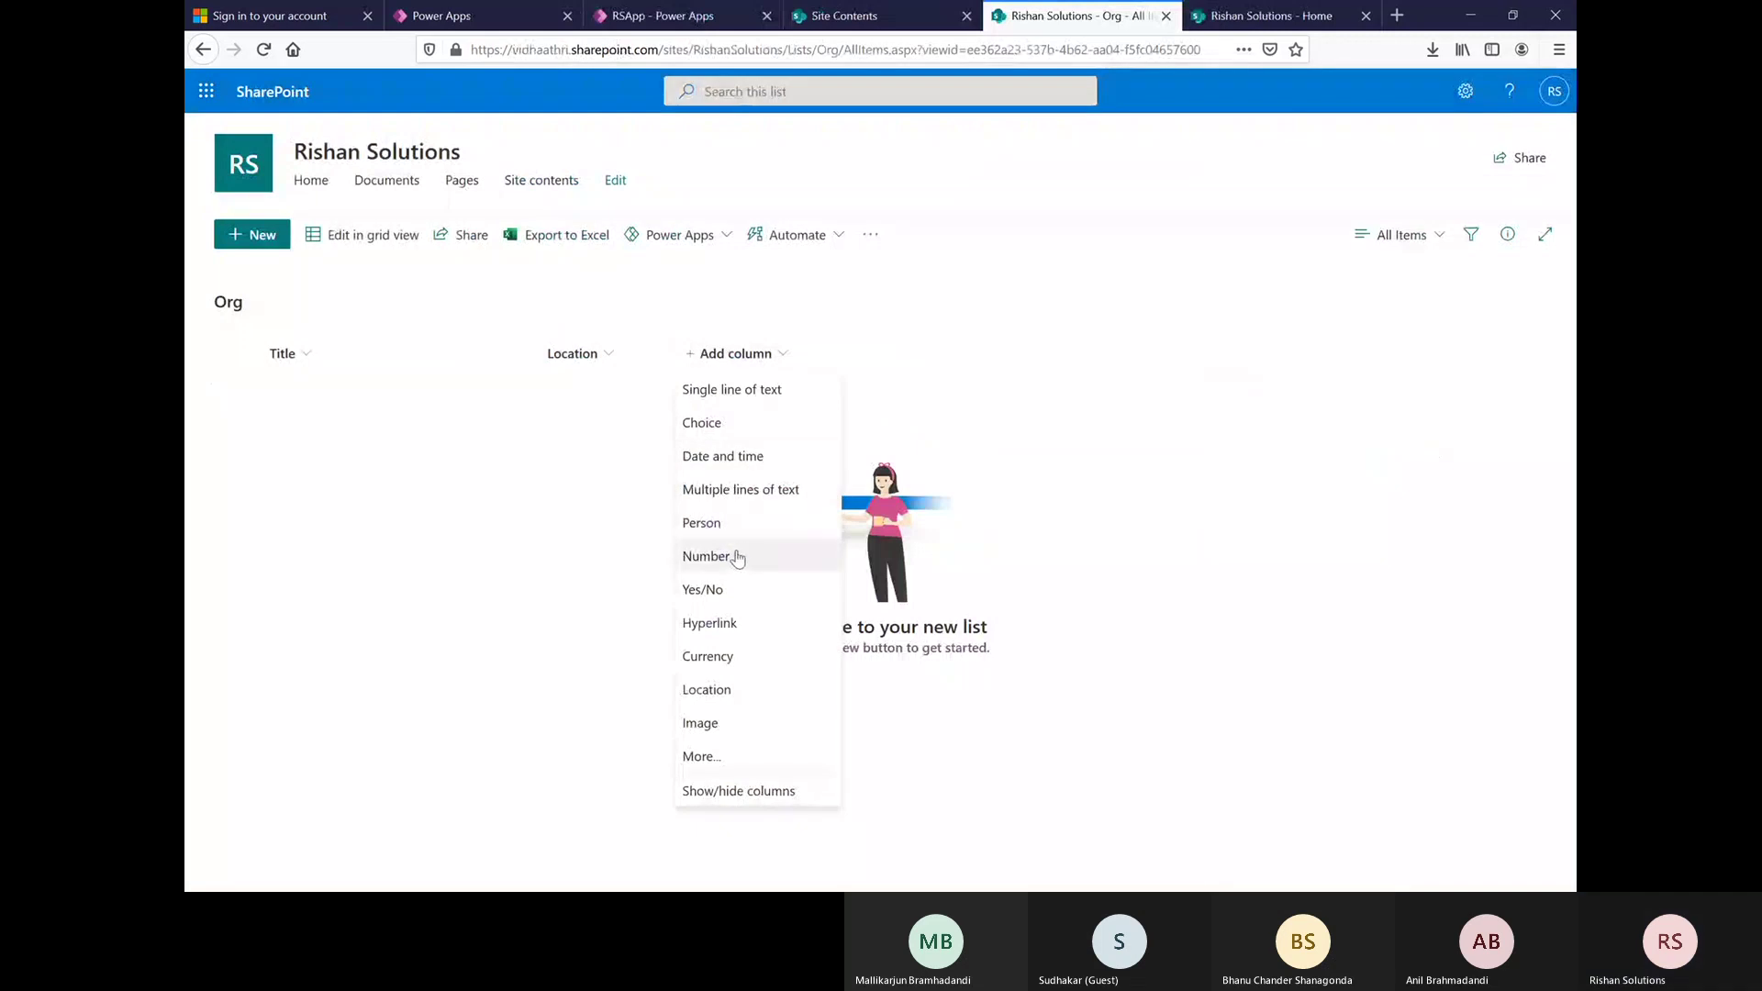
{"action": "left_click", "coordinate": [721, 437]}
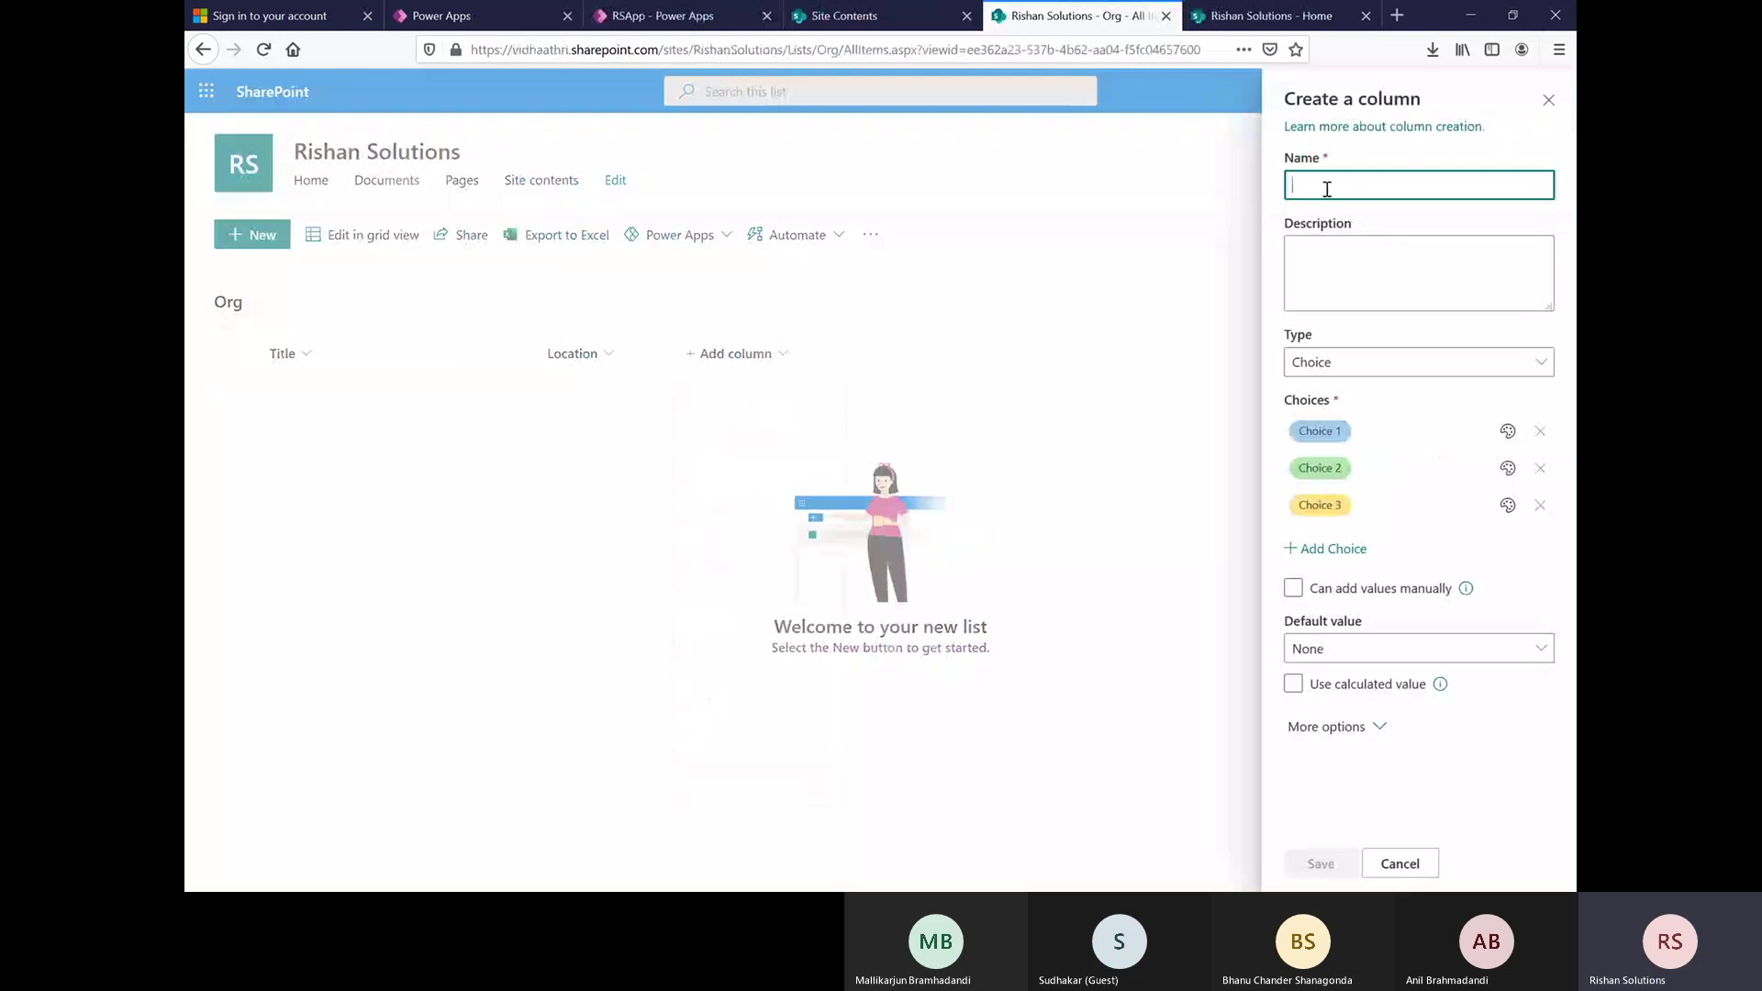
{"action": "type", "text": "Typ"}
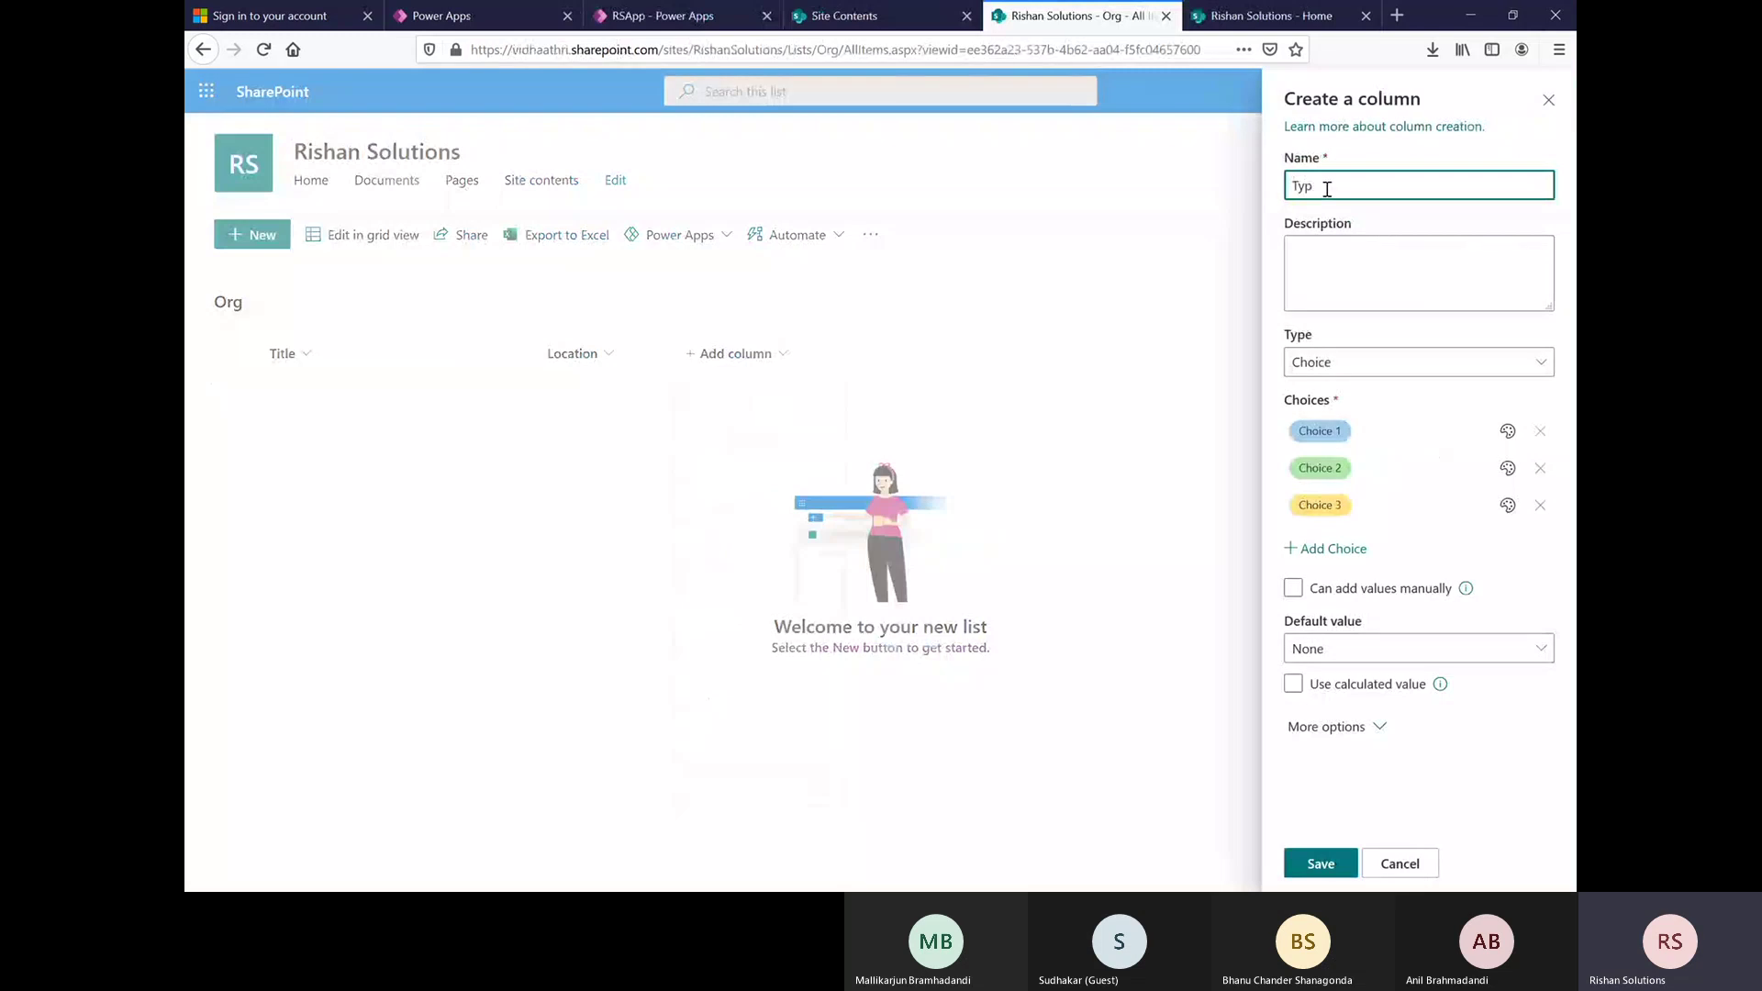
{"action": "type", "text": "y"}
{"action": "key", "text": "BackSpace"}
{"action": "key", "text": "BackSpace"}
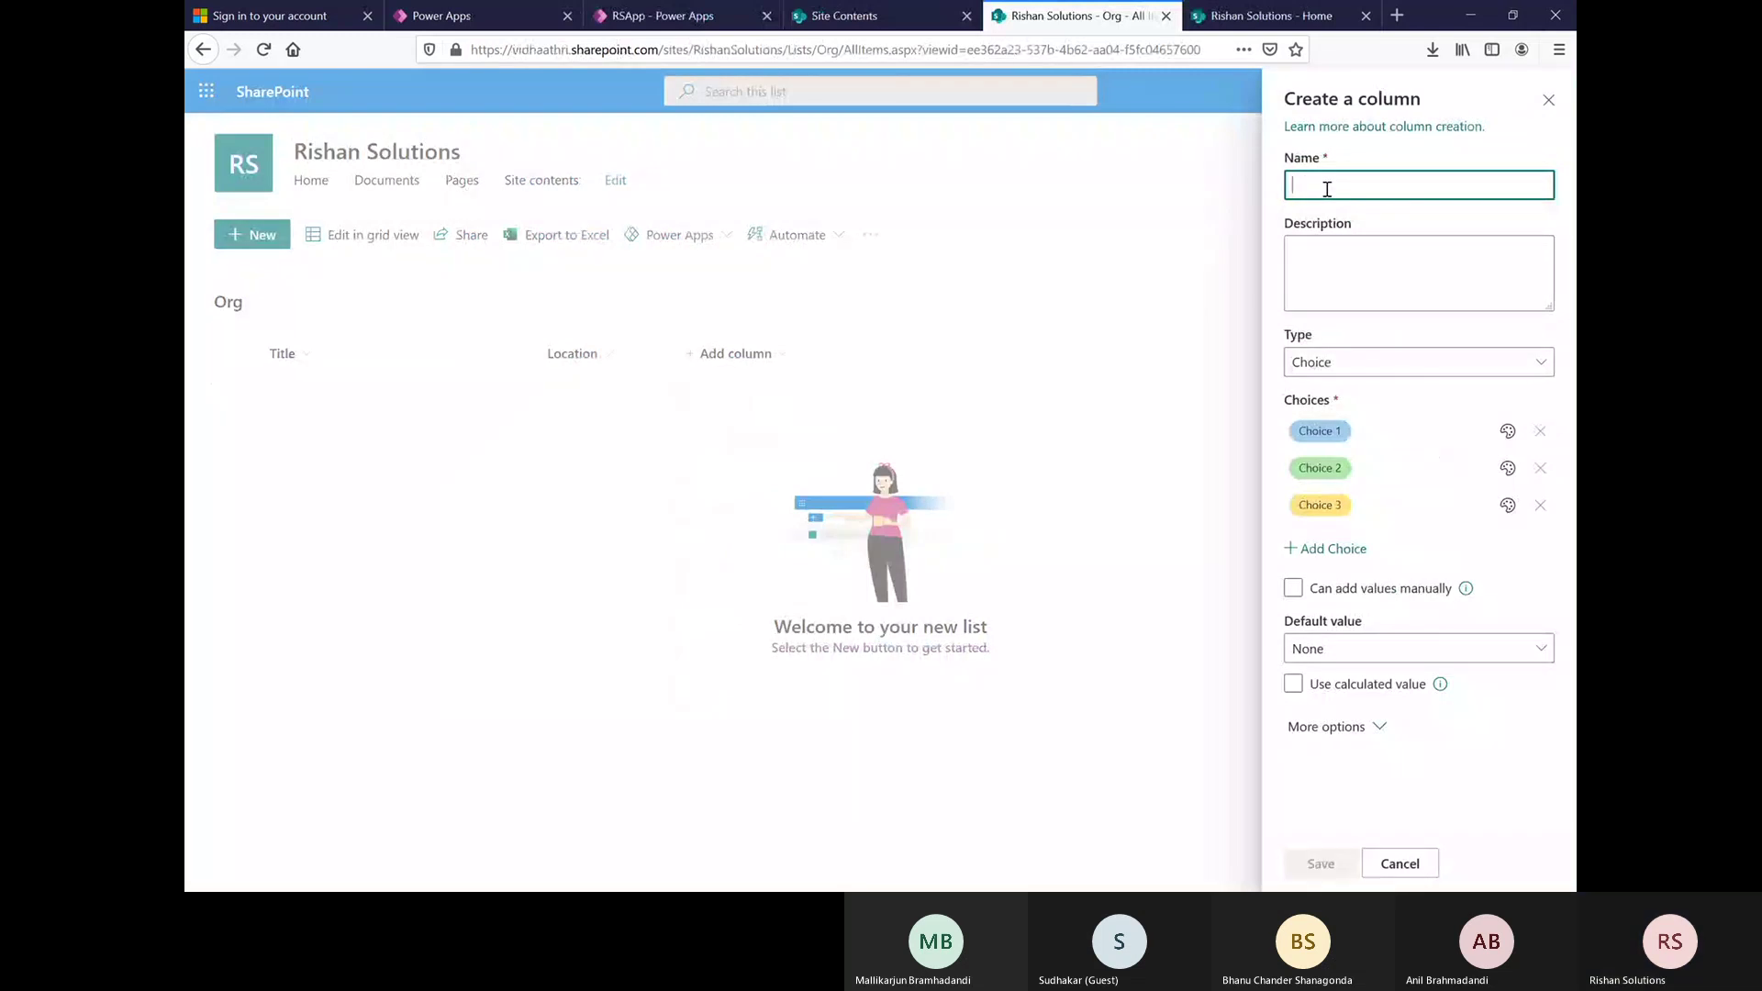
{"action": "type", "text": "Business"}
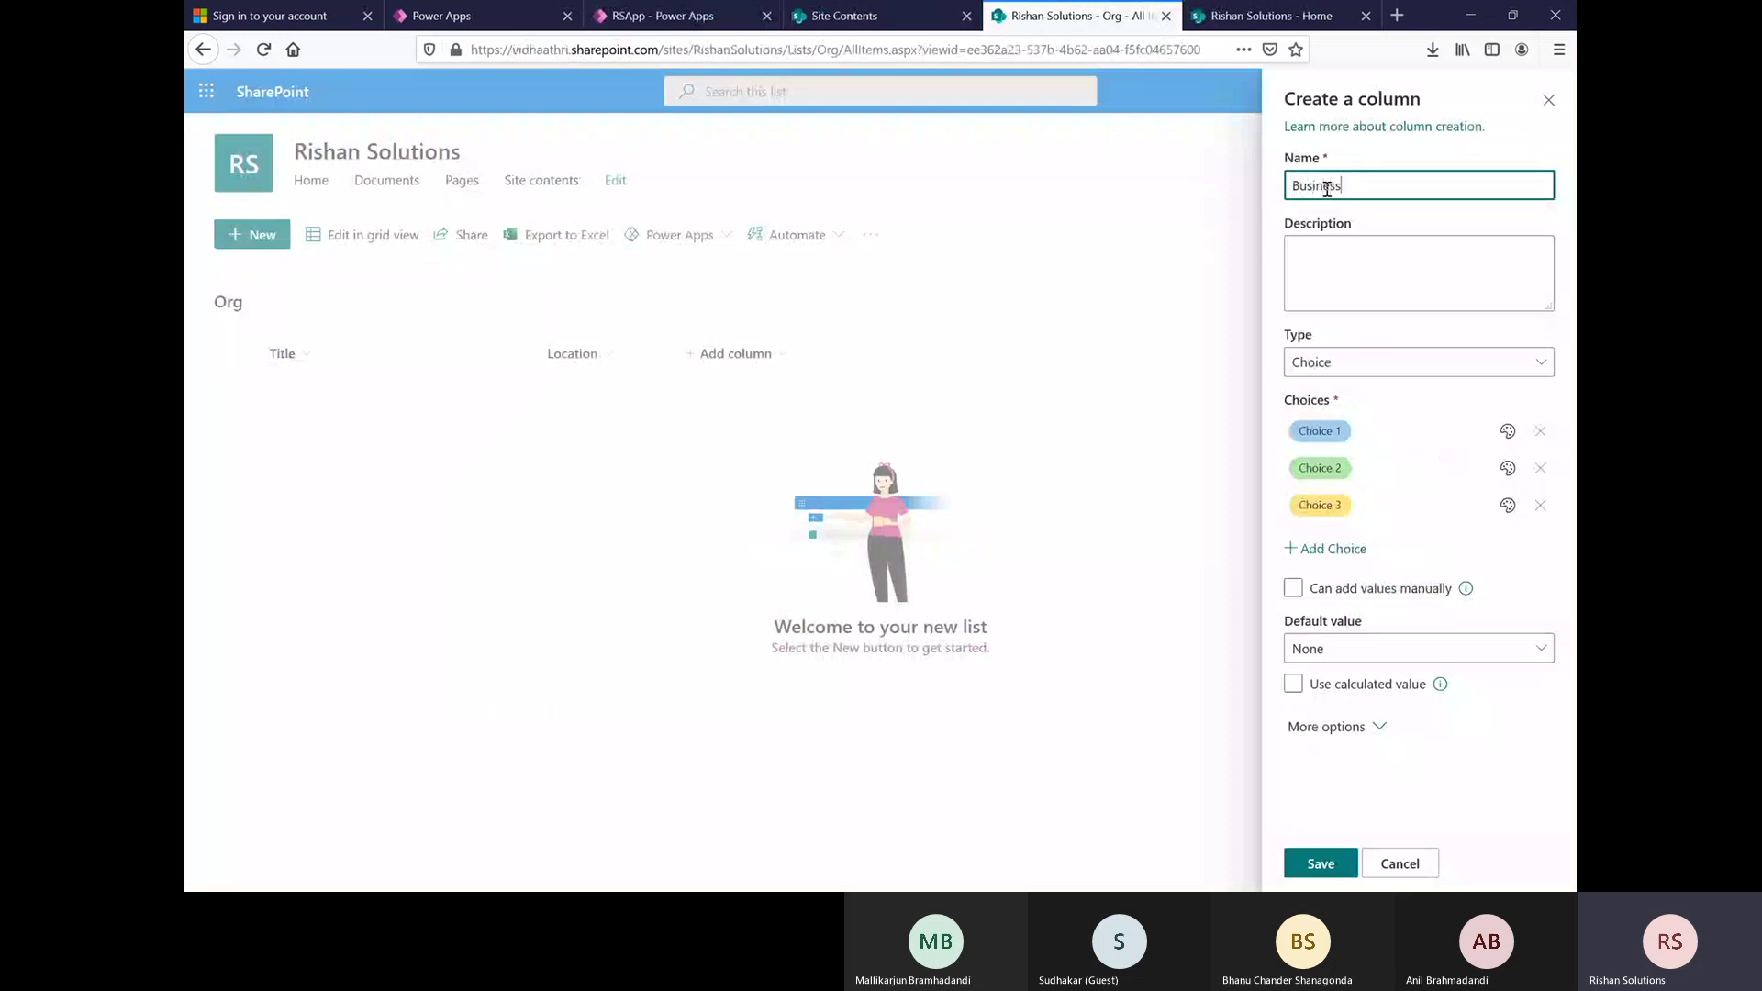
{"action": "type", "text": " type"}
- Rename the three default choices of the Business type column as Solutions, Software and Product, and save the column
{"action": "left_click", "coordinate": [1380, 430]}
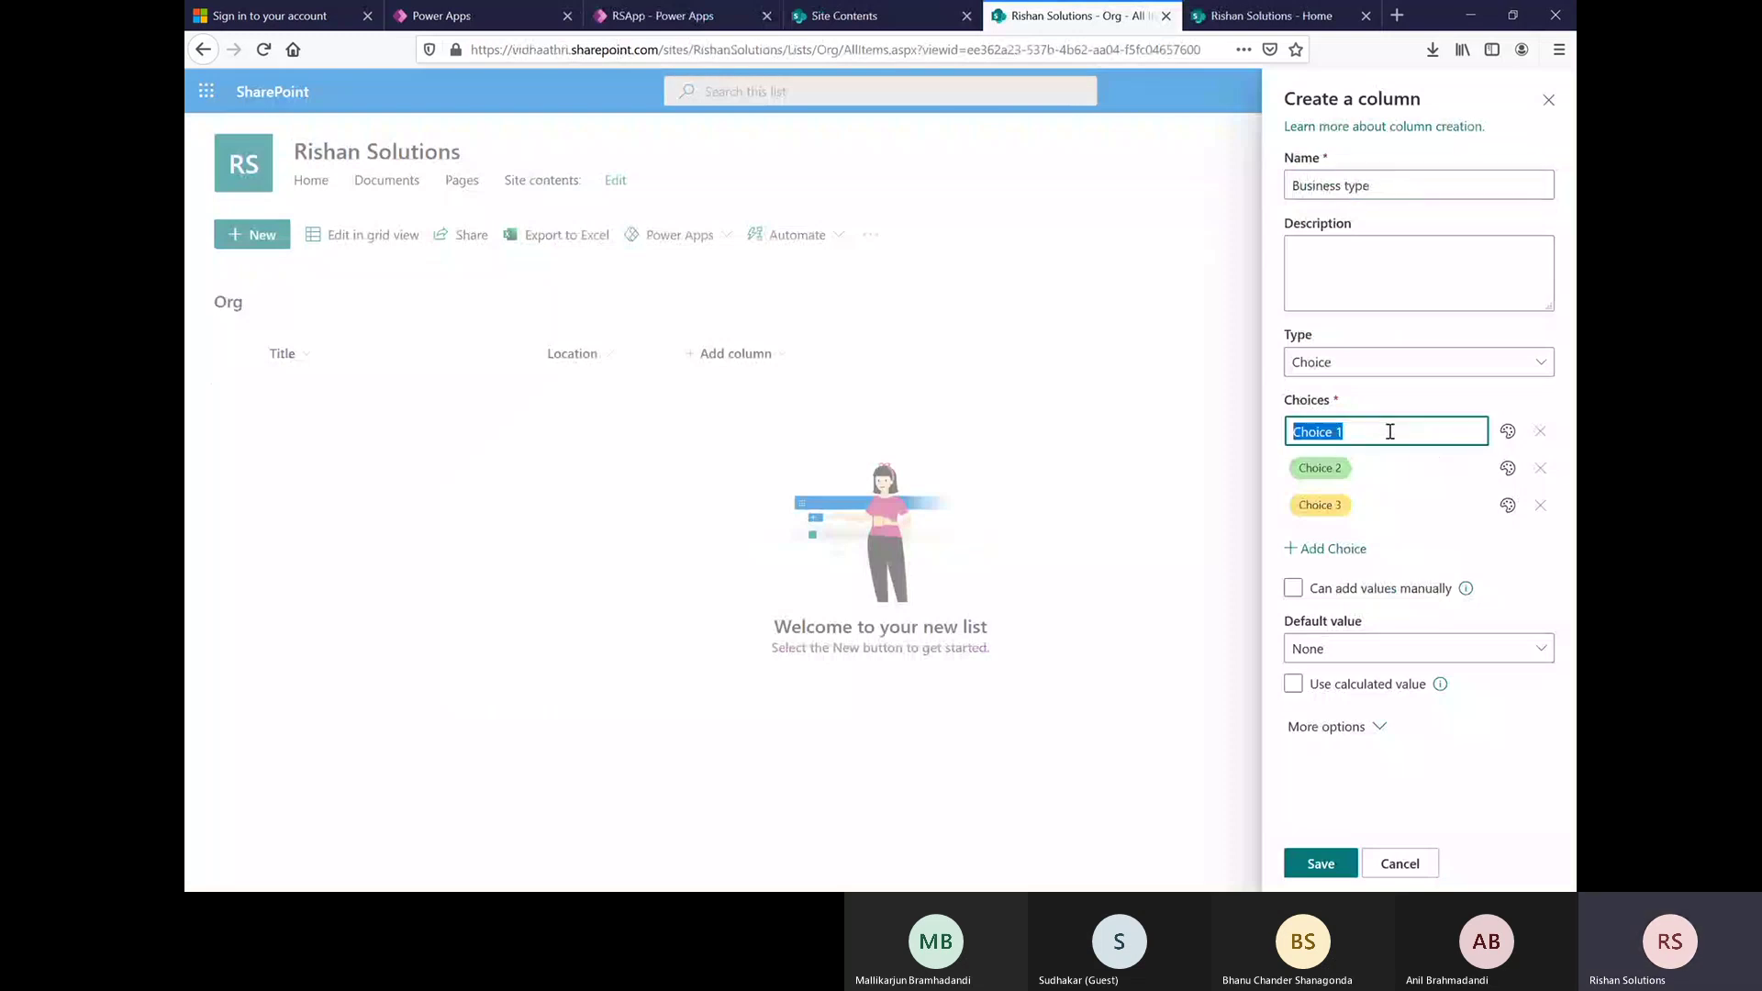
{"action": "type", "text": "Solutions"}
{"action": "left_click", "coordinate": [1370, 469]}
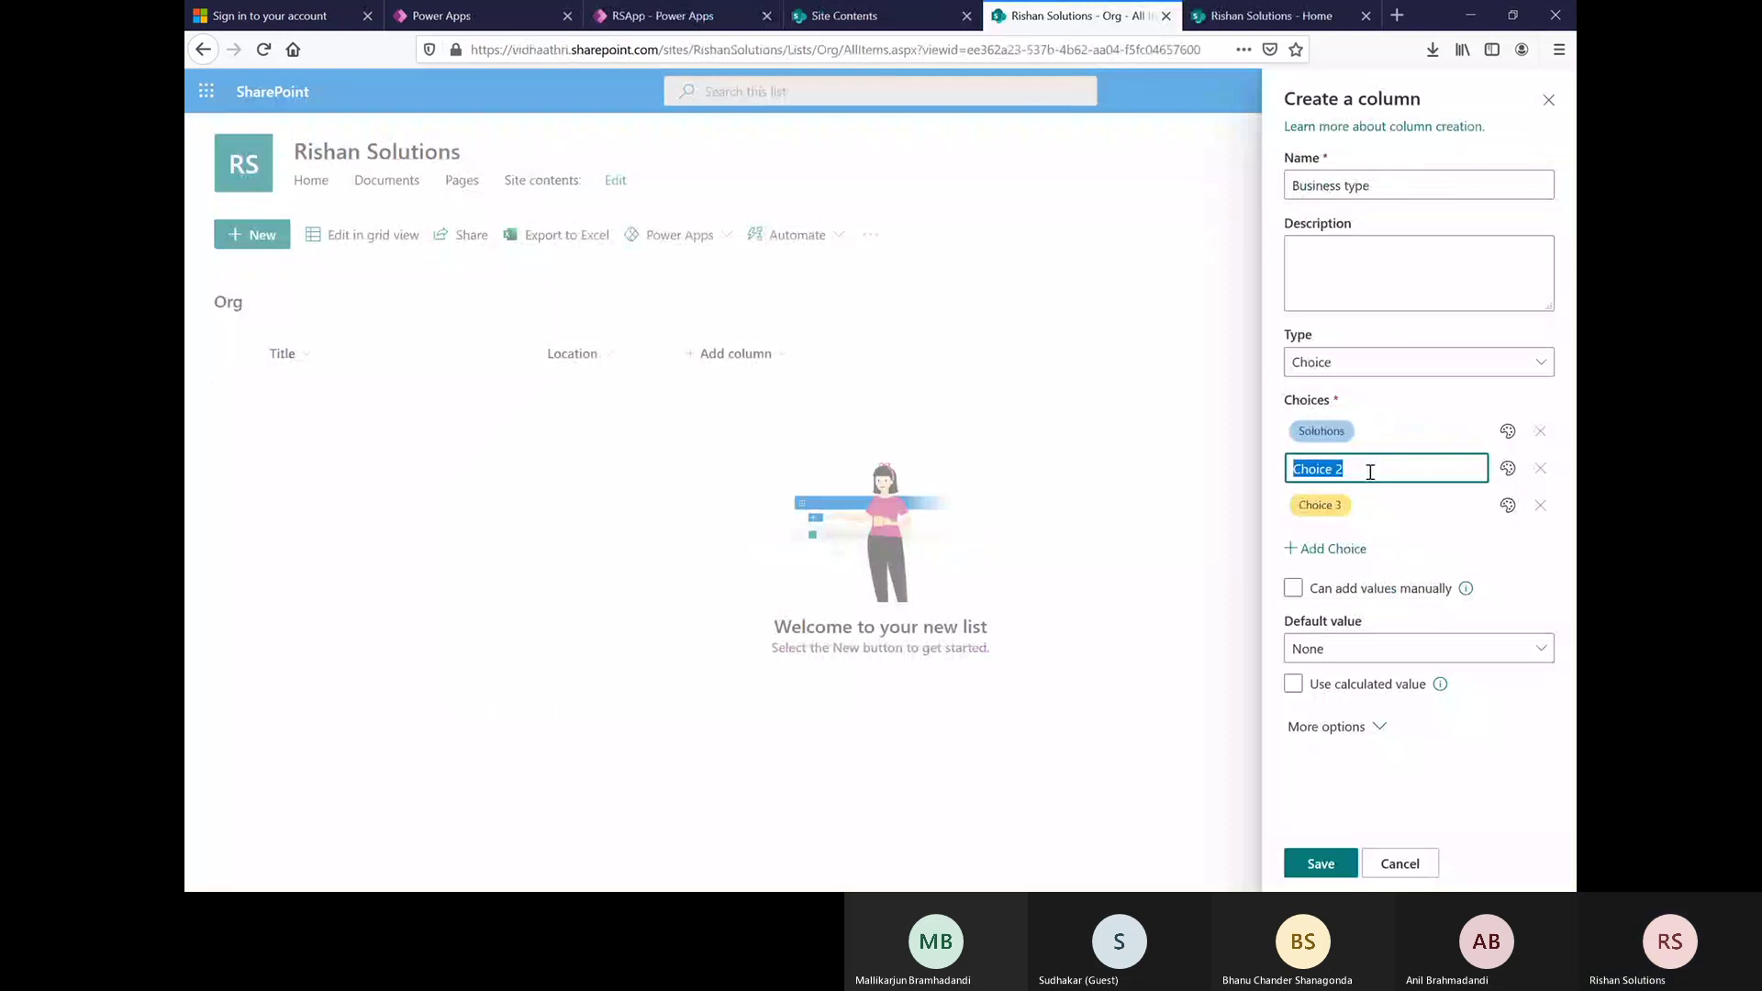
{"action": "type", "text": "S"}
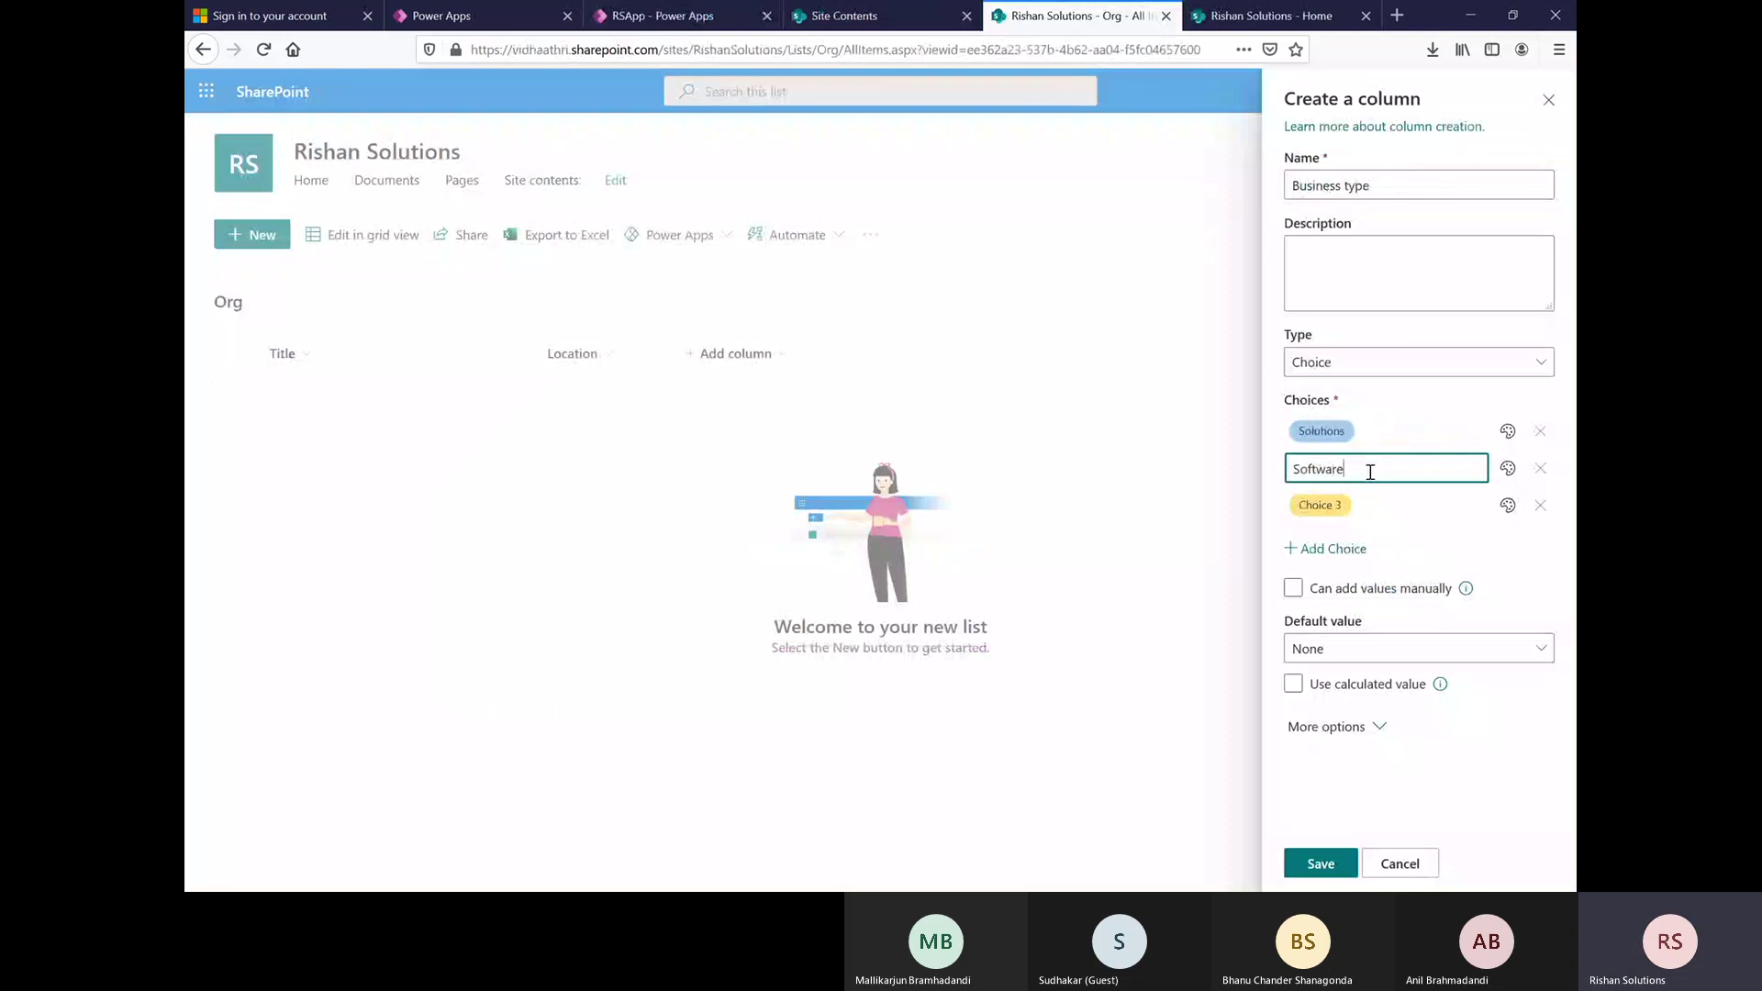
{"action": "type", "text": "oftware"}
{"action": "left_click", "coordinate": [1378, 506]}
{"action": "type", "text": "Product"}
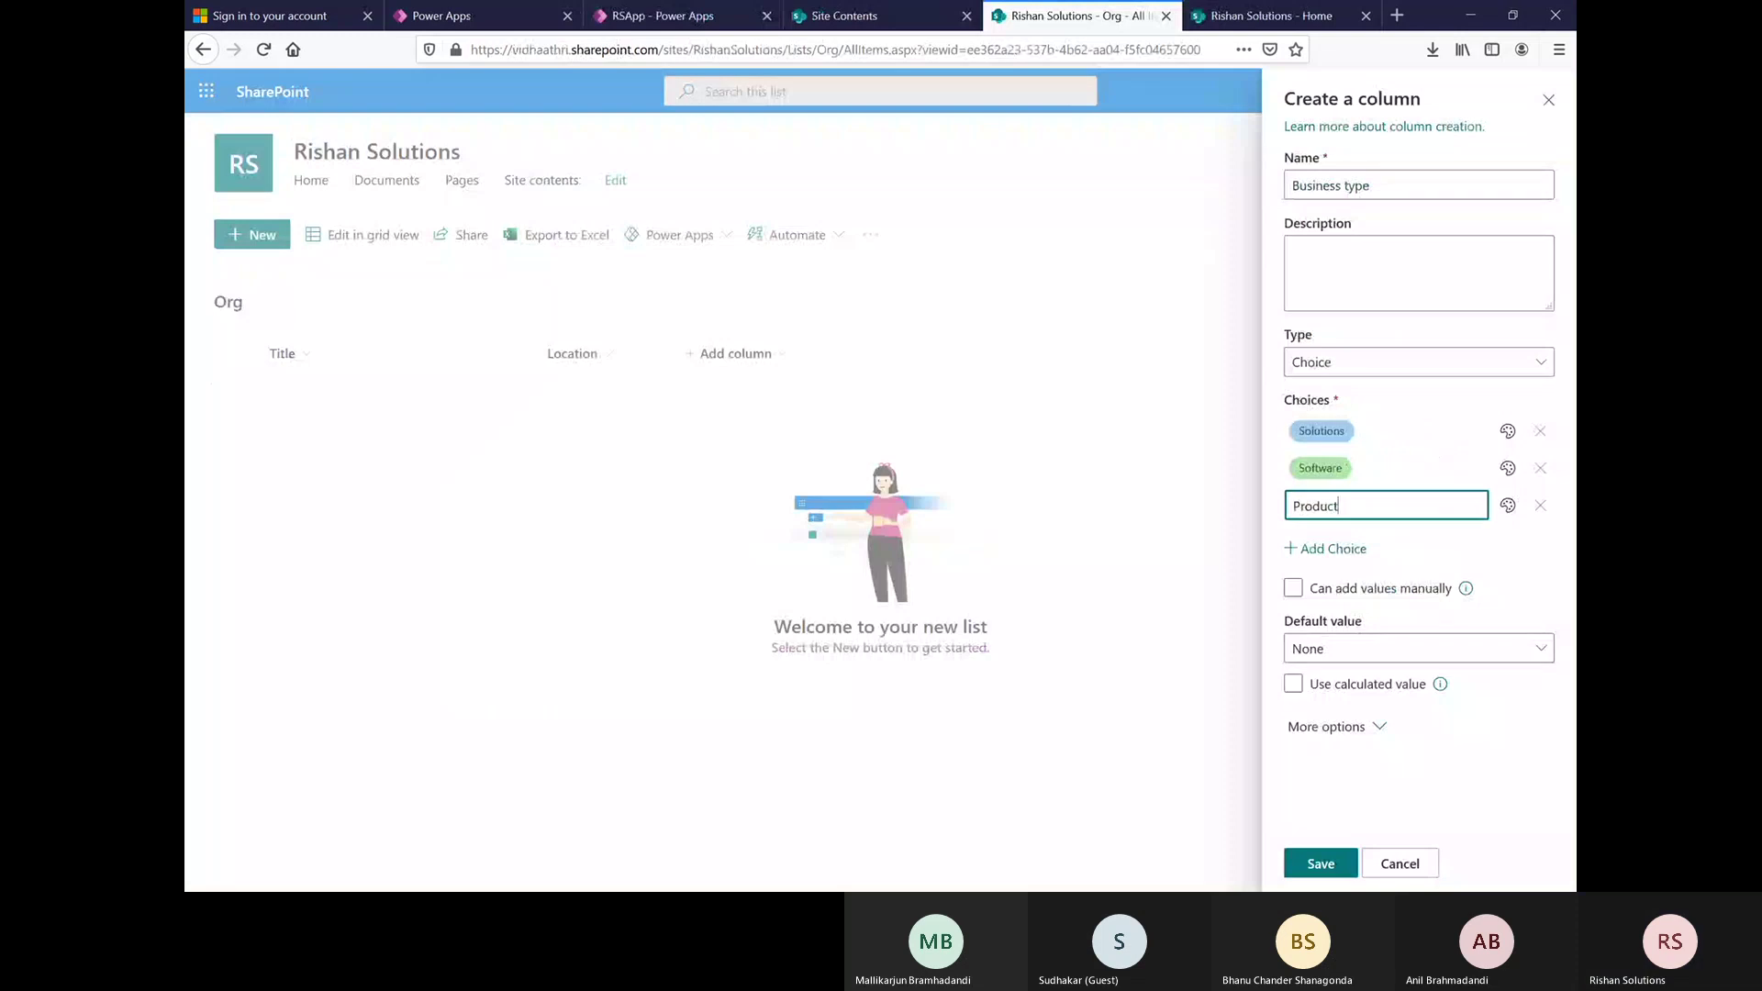
{"action": "left_click", "coordinate": [1330, 858]}
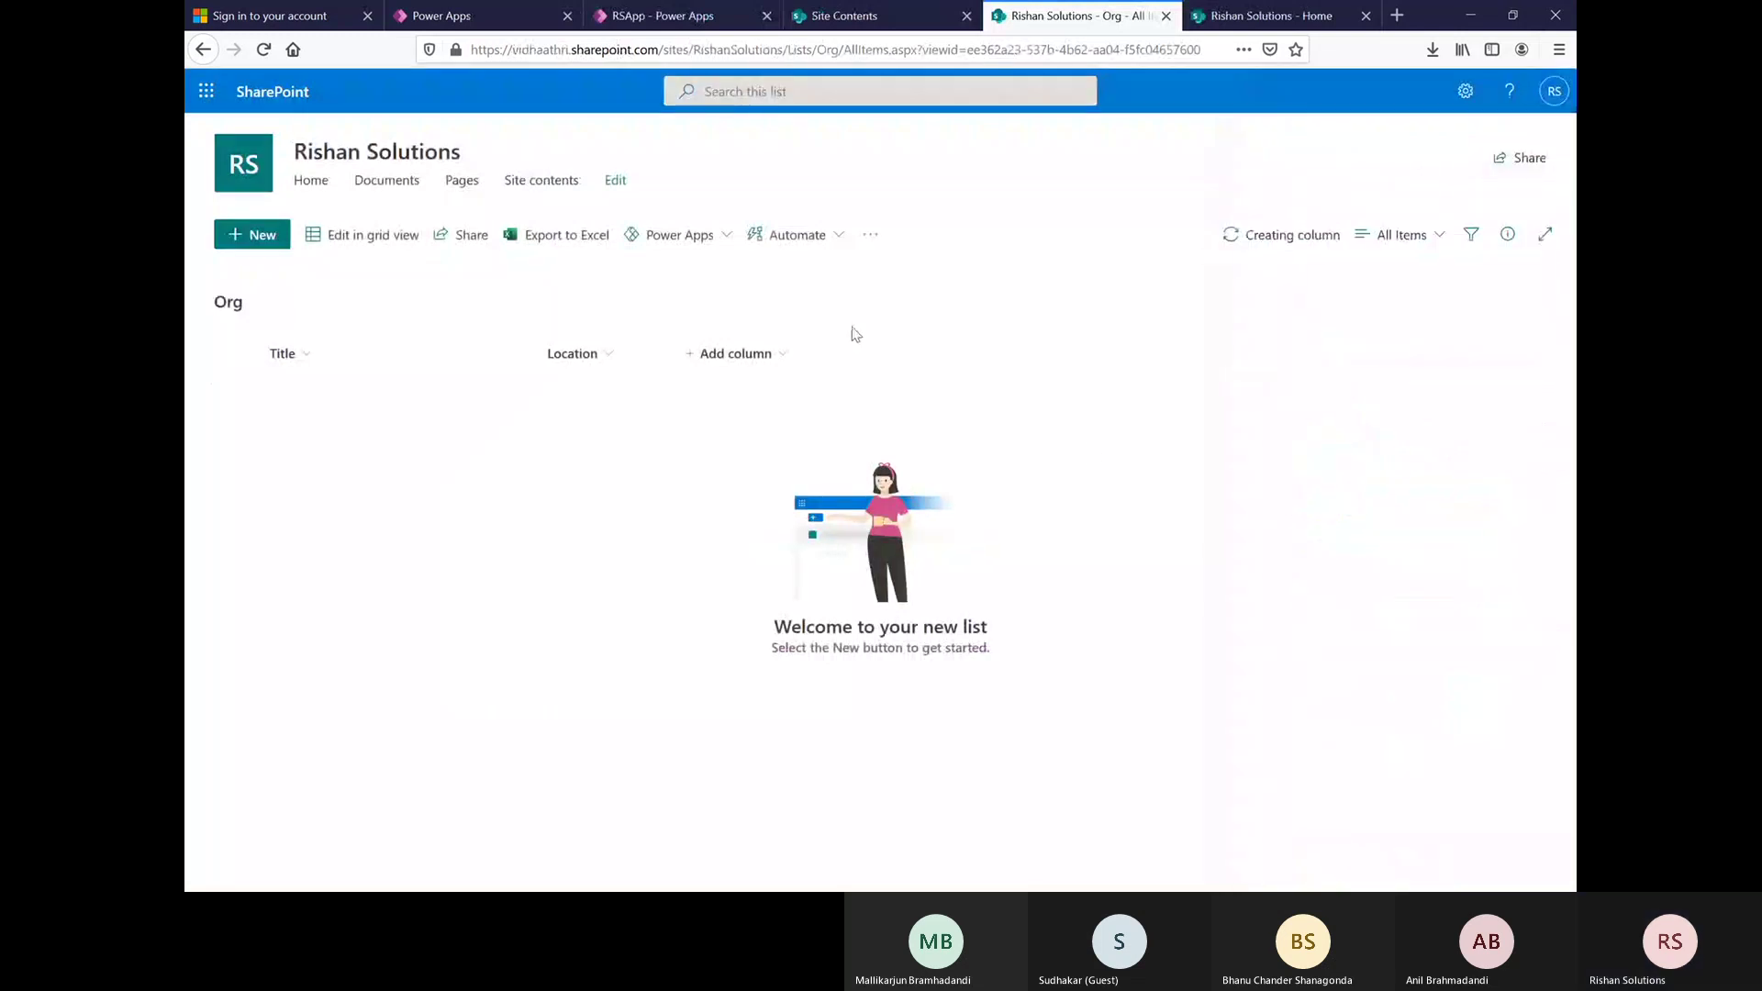
- Add a Date and time column named "Started Date" to the Org list and save it
{"action": "left_click", "coordinate": [924, 358]}
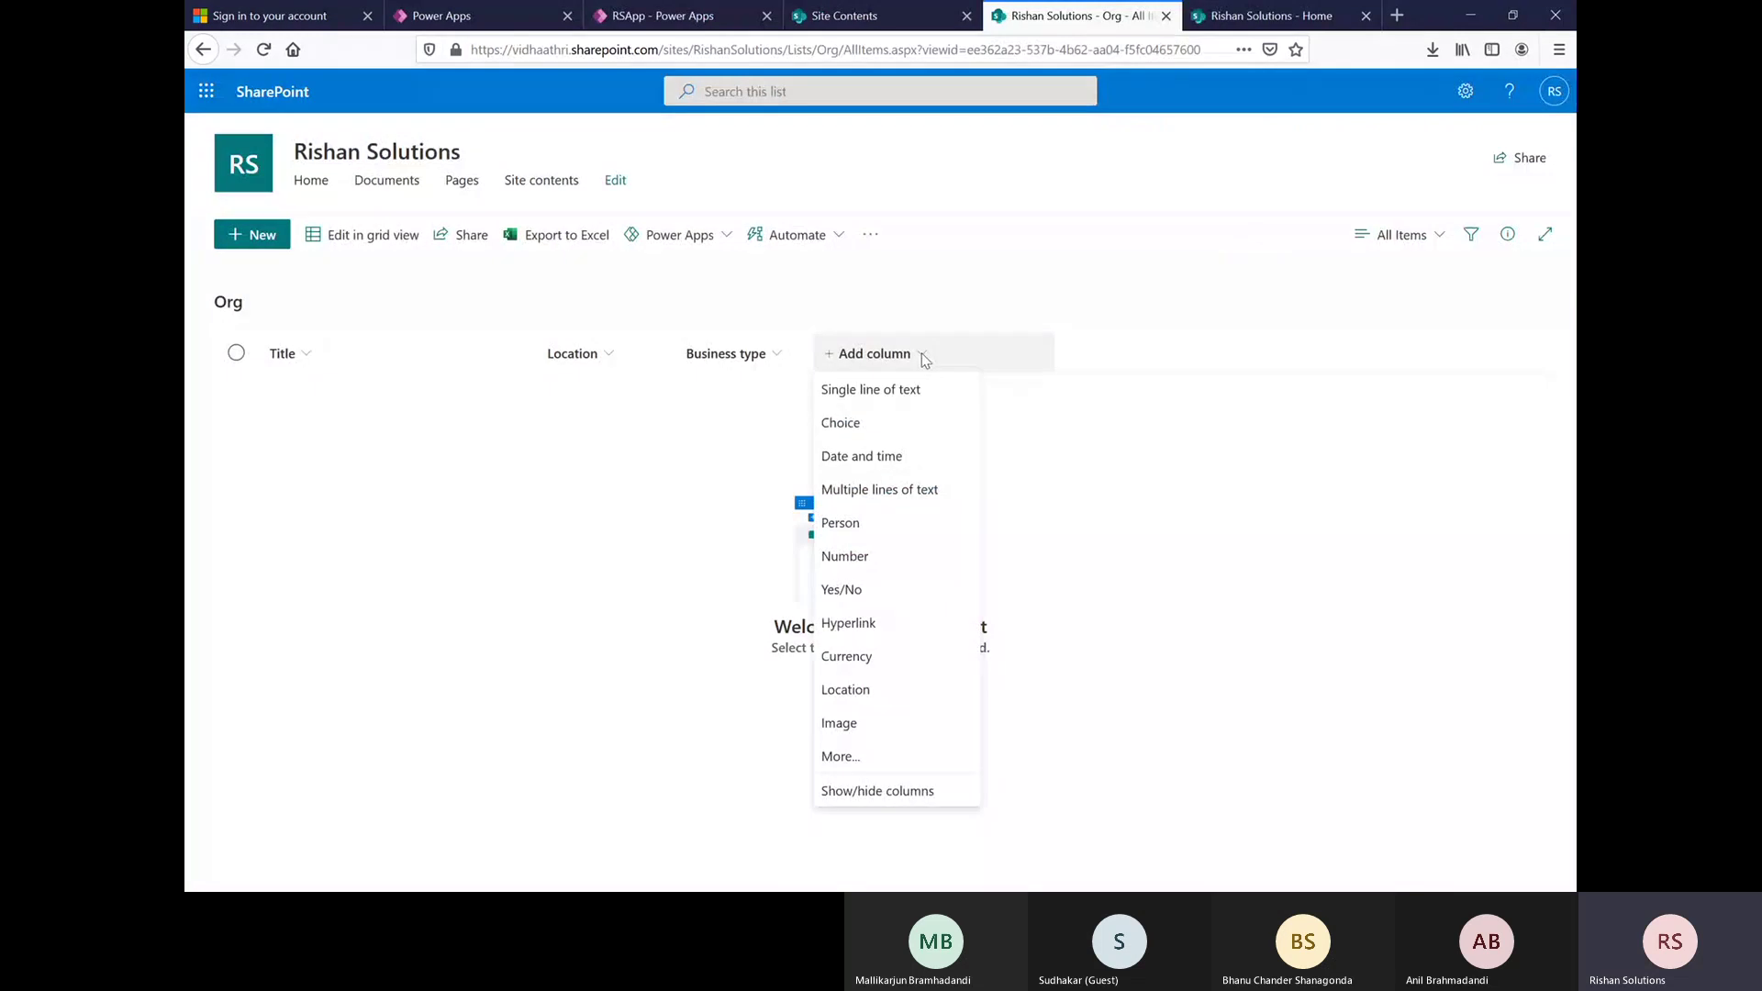
{"action": "left_click", "coordinate": [883, 458]}
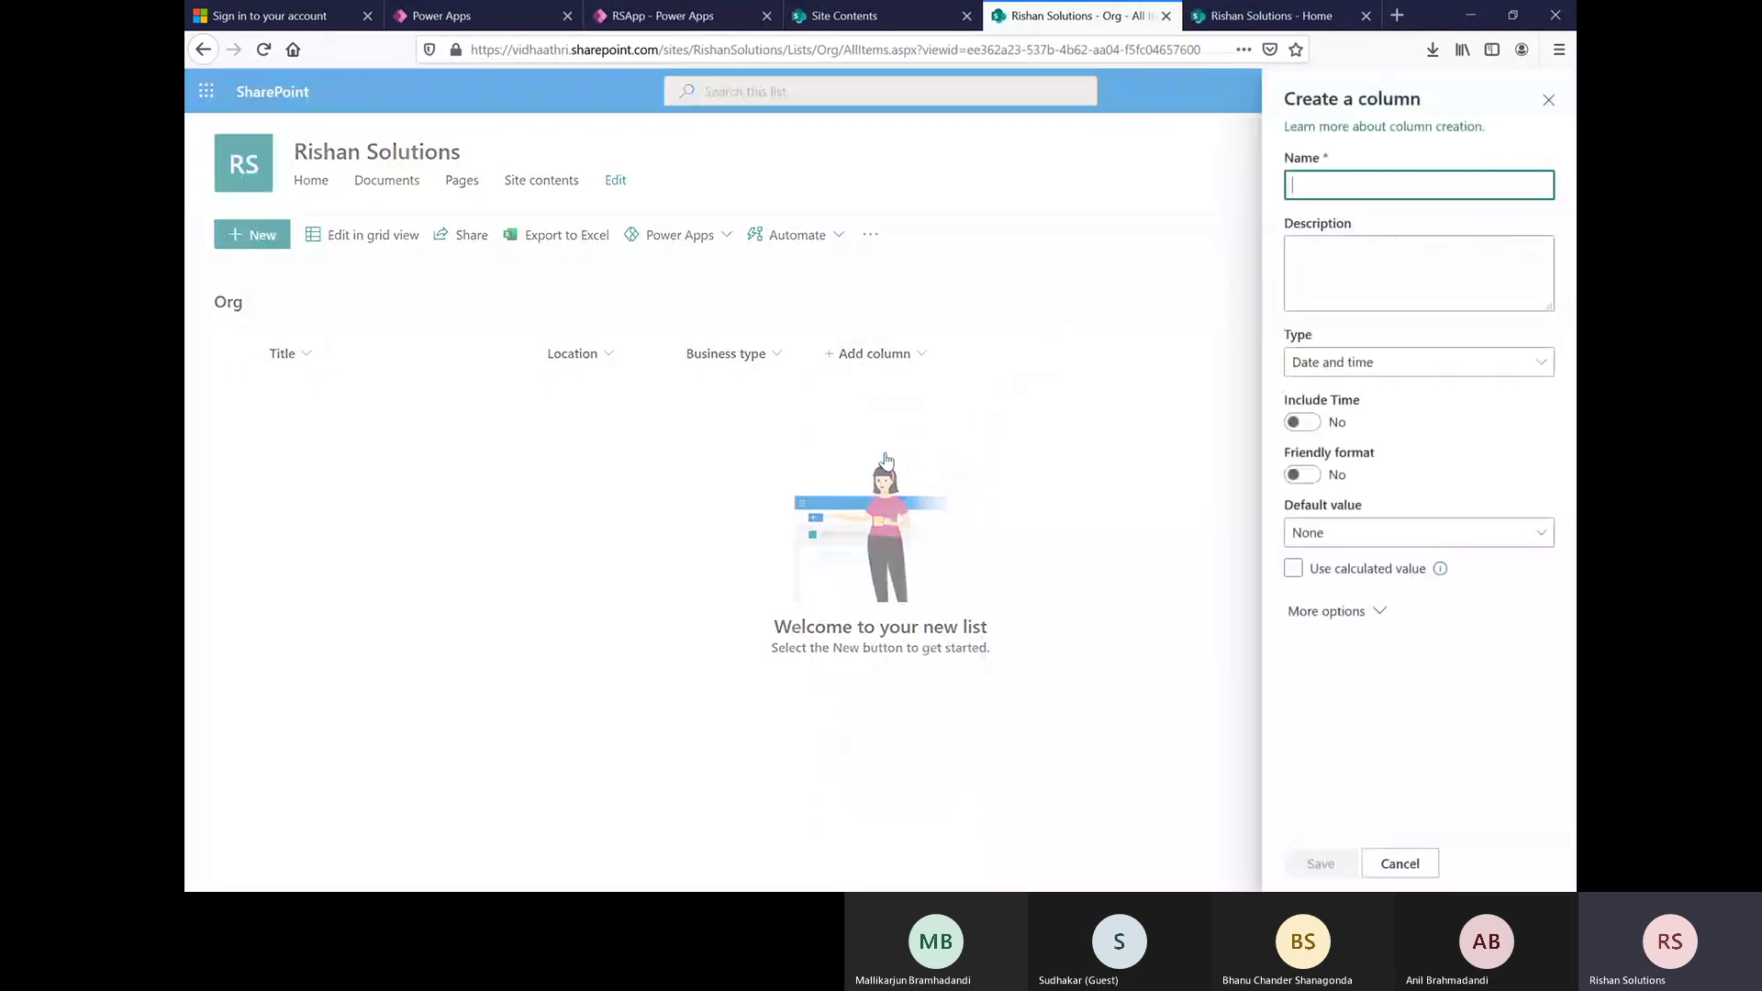
{"action": "type", "text": "Sta"}
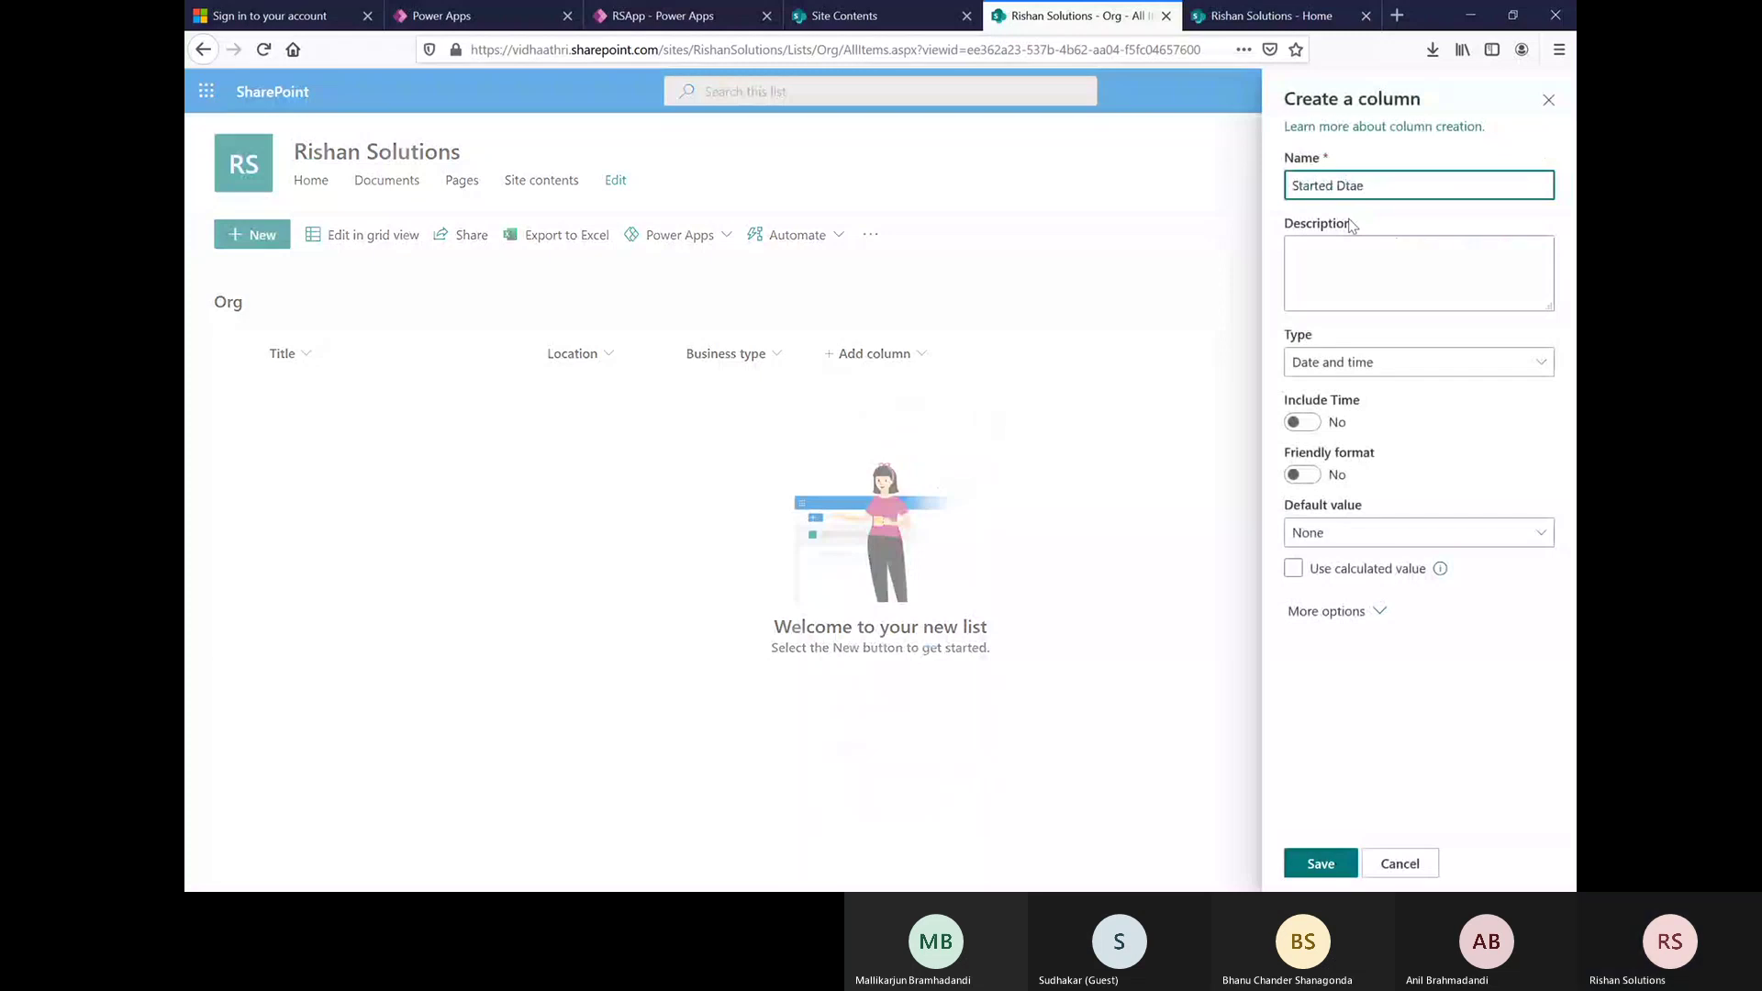
{"action": "type", "text": "rted Dat"}
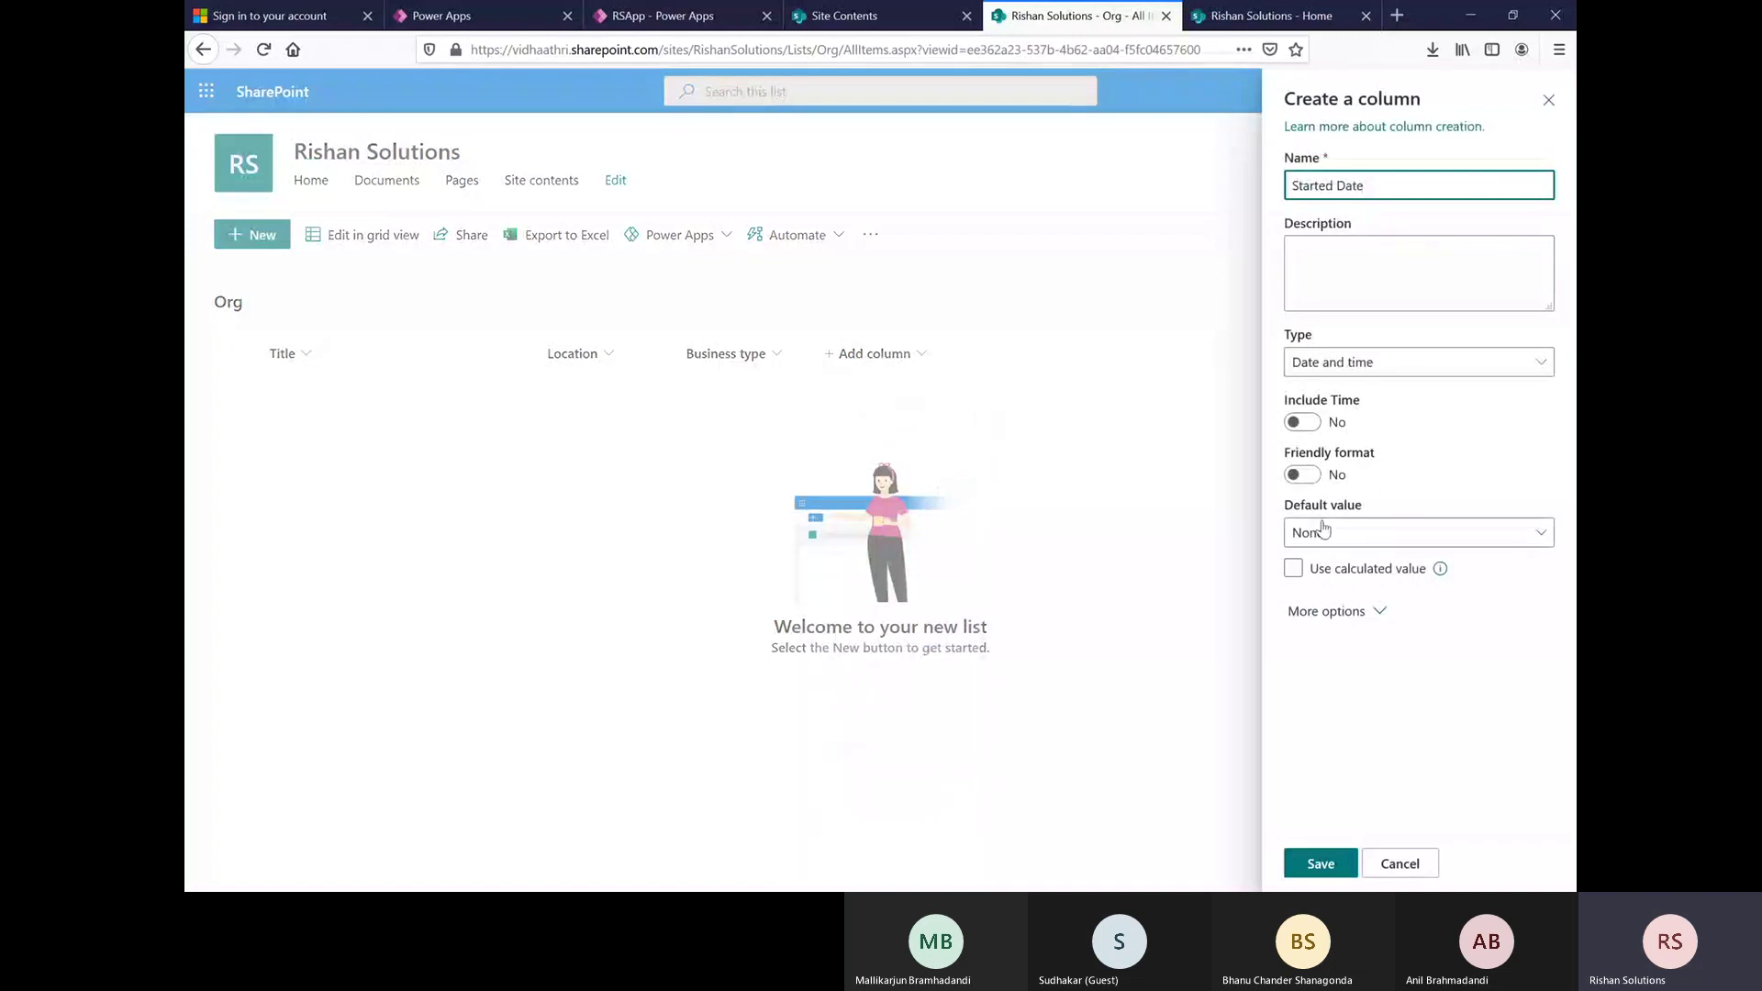
{"action": "left_click", "coordinate": [1333, 873]}
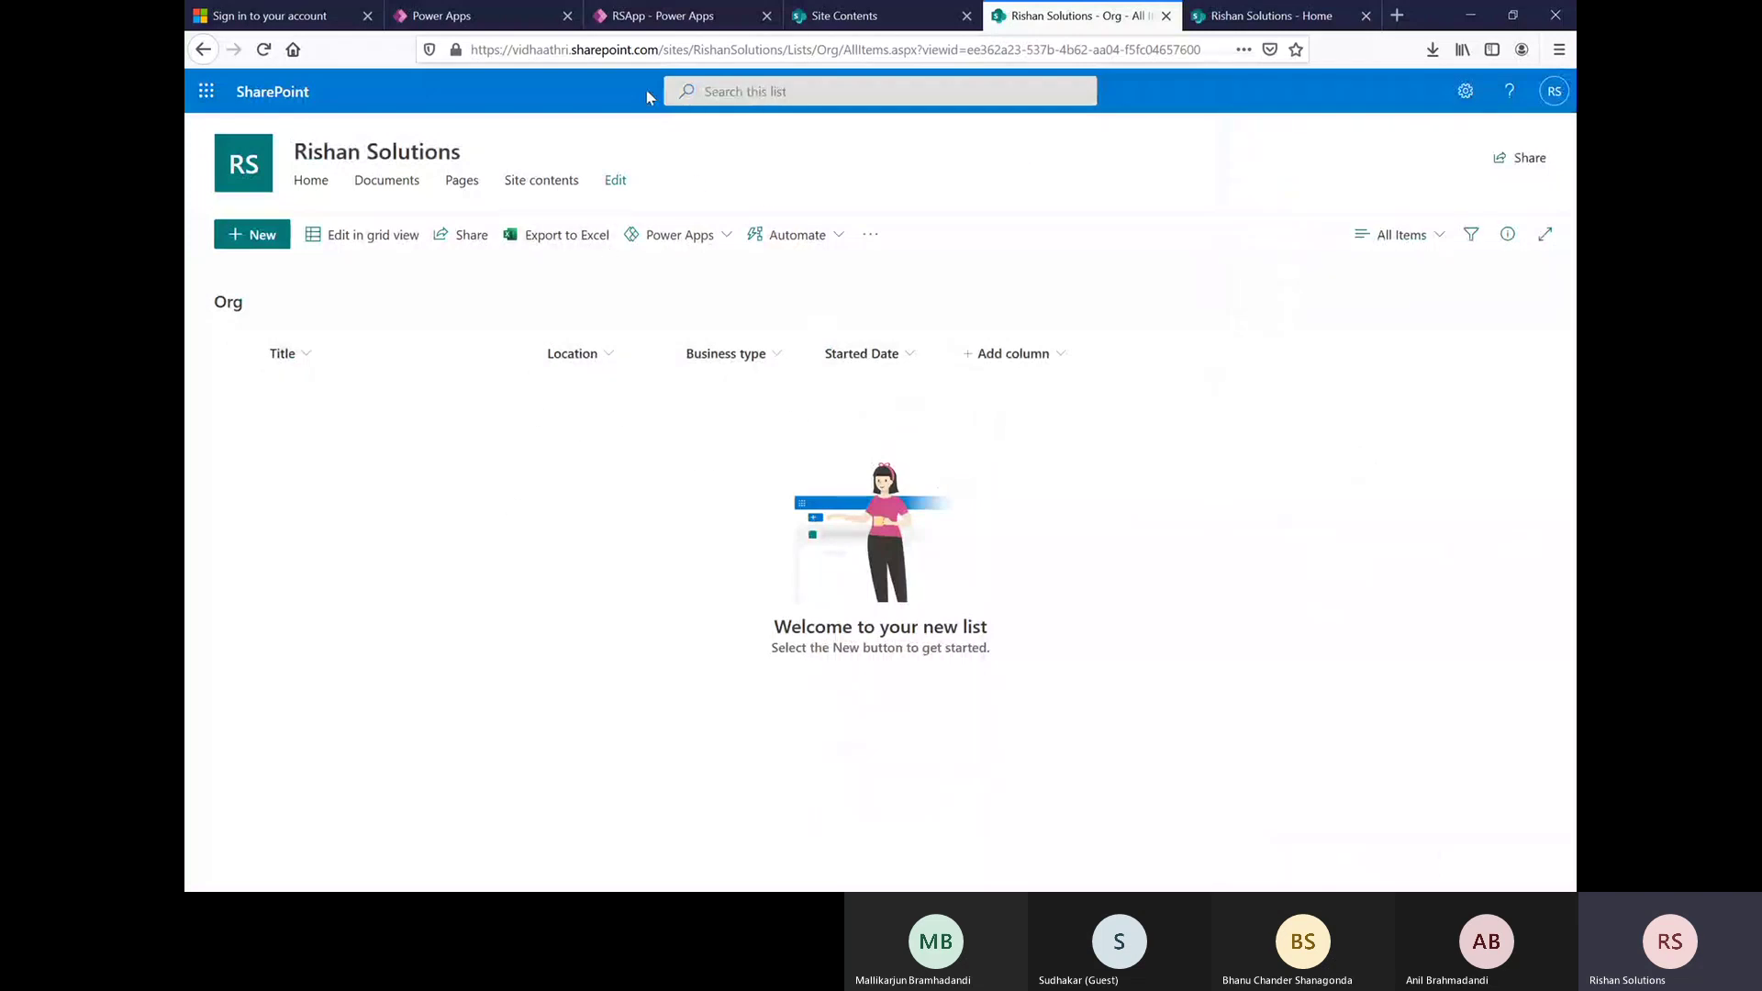
- Switch to RSApp in Power Apps, search the data connectors for "Share" and add a SharePoint connection that connects directly (cloud services)
{"action": "left_click", "coordinate": [655, 18]}
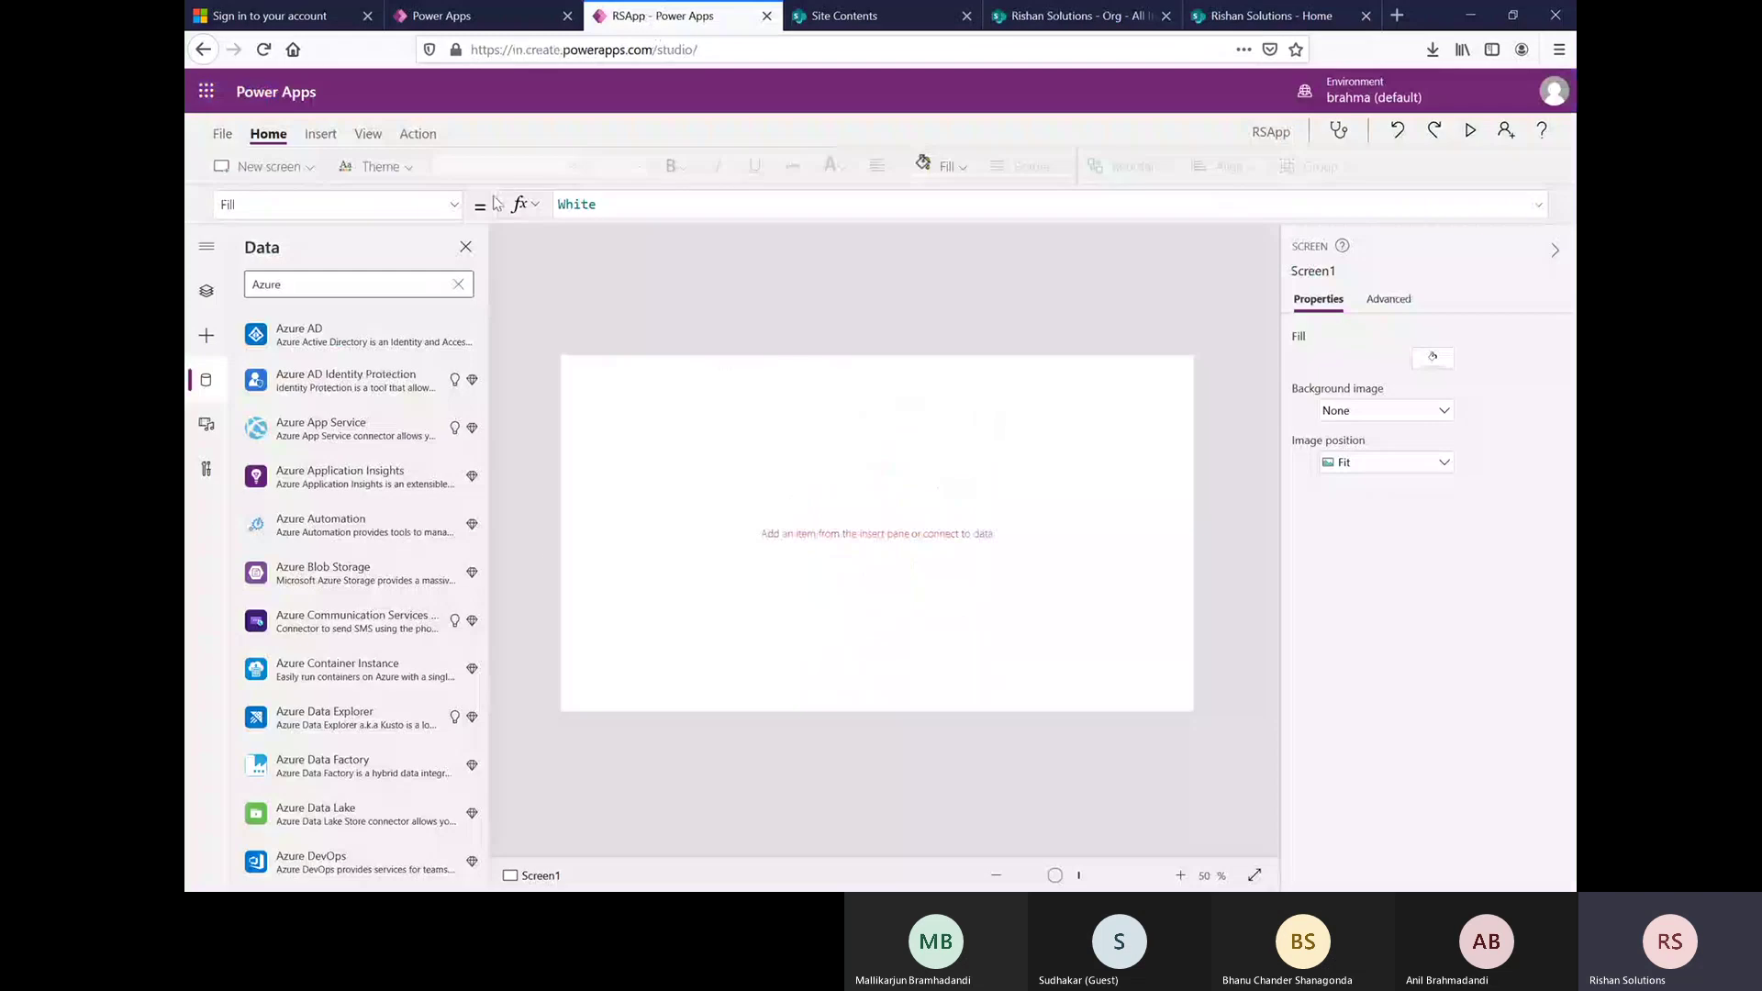
{"action": "left_click_drag", "start_coordinate": [342, 284], "coordinate": [236, 309]}
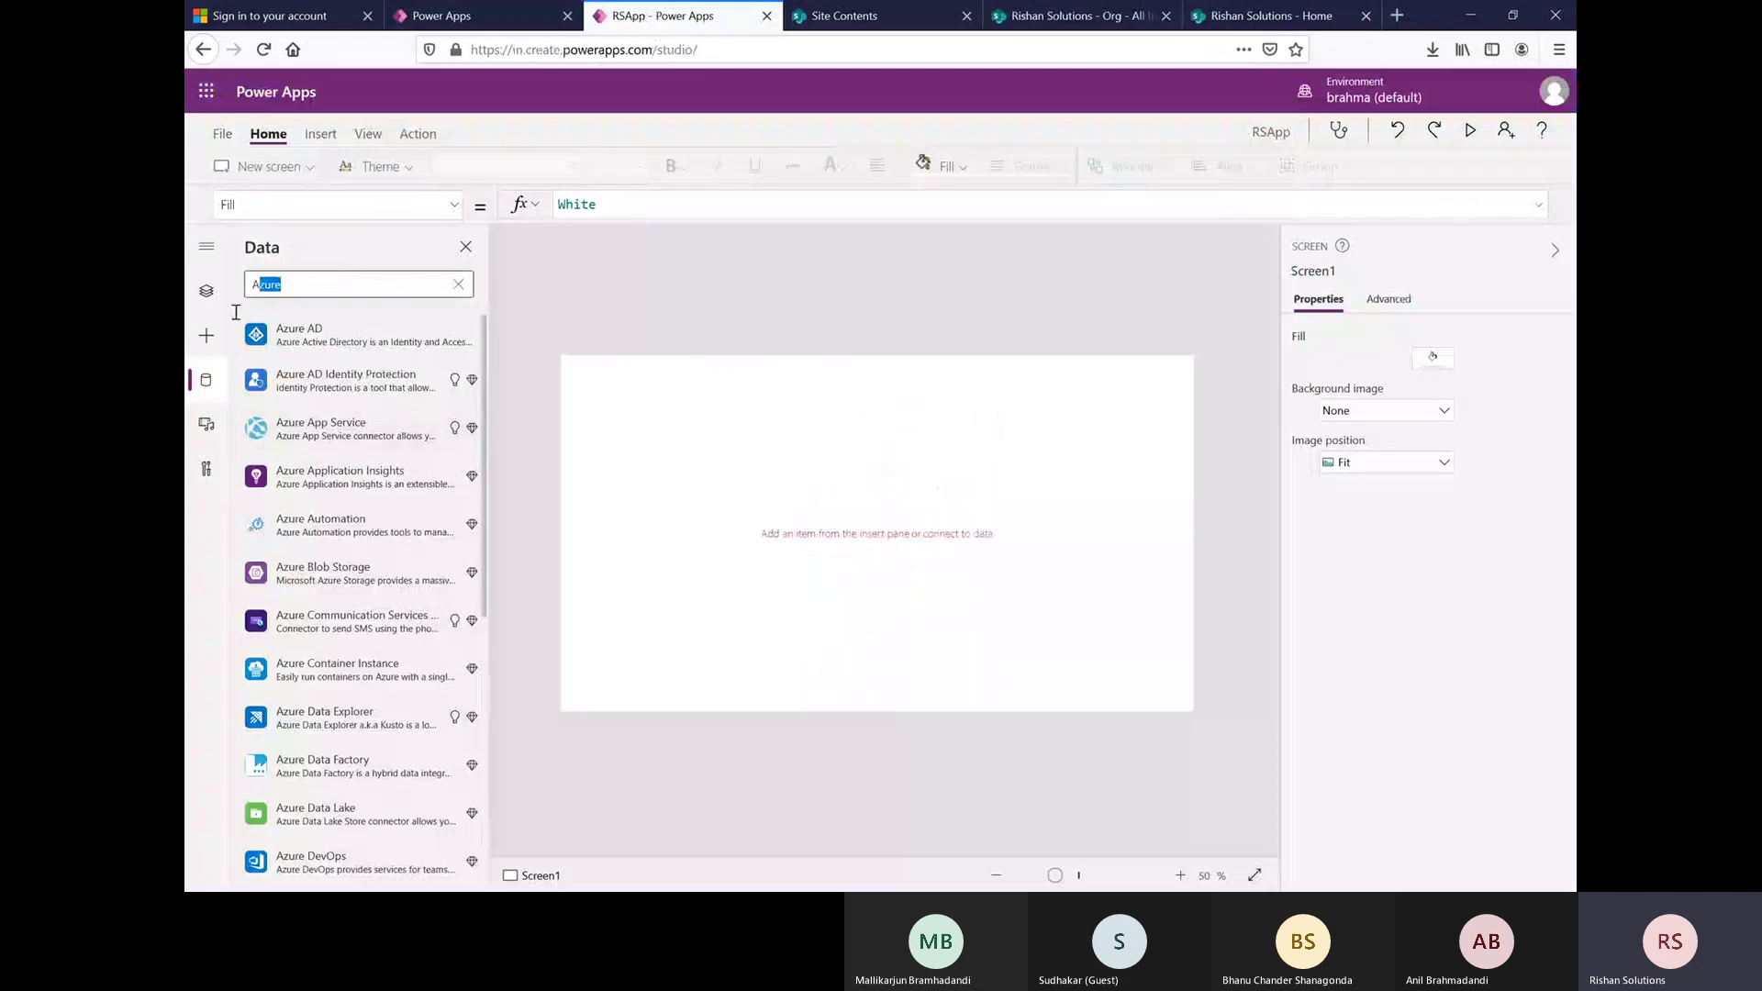
{"action": "type", "text": "Share"}
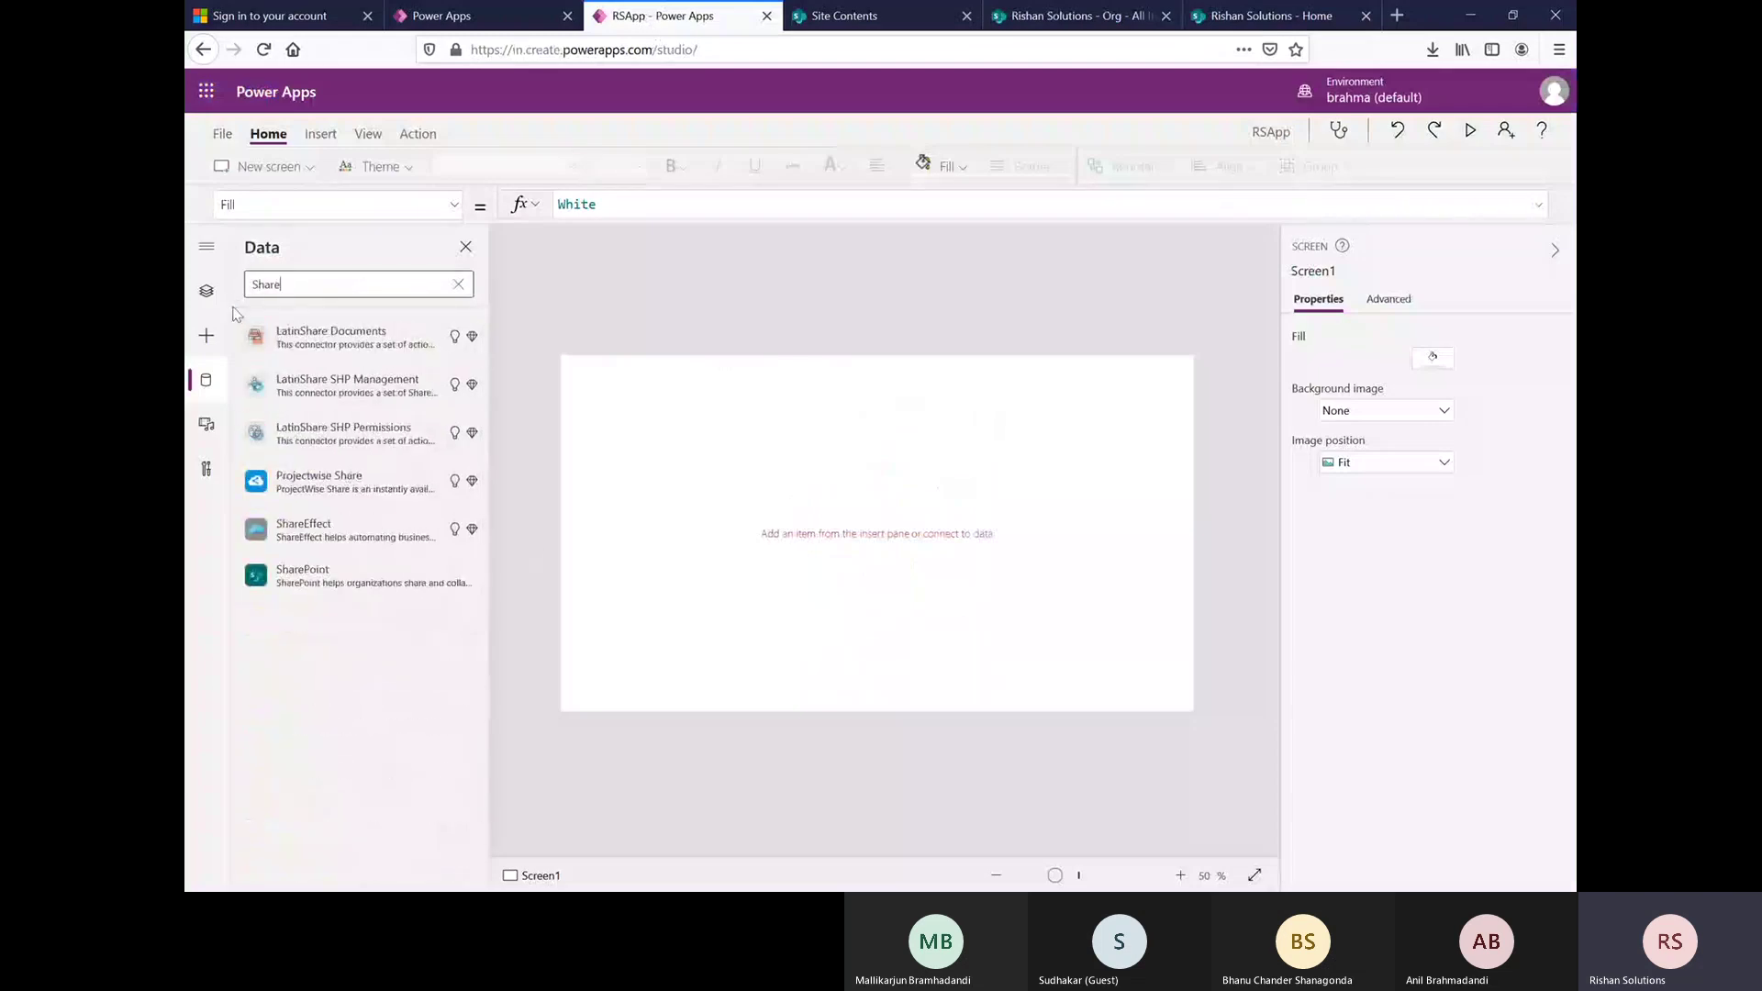
{"action": "left_click", "coordinate": [313, 576]}
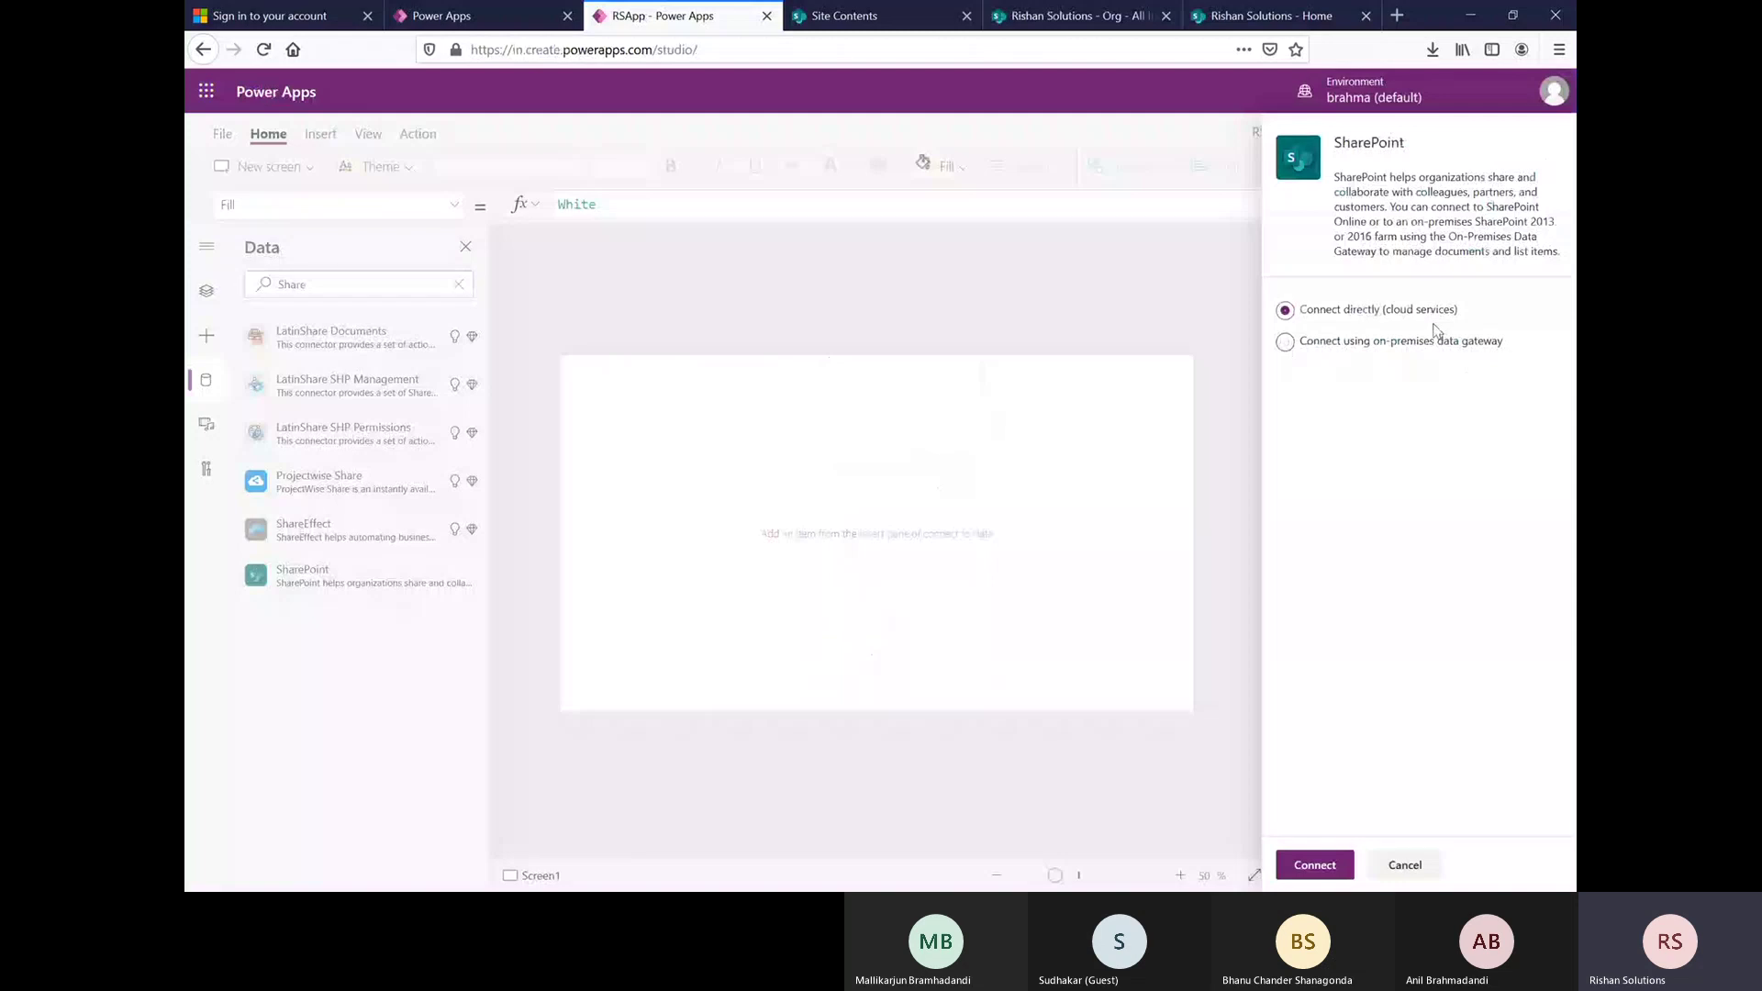
{"action": "left_click", "coordinate": [1368, 344]}
{"action": "left_click", "coordinate": [1355, 312]}
{"action": "left_click", "coordinate": [1314, 865]}
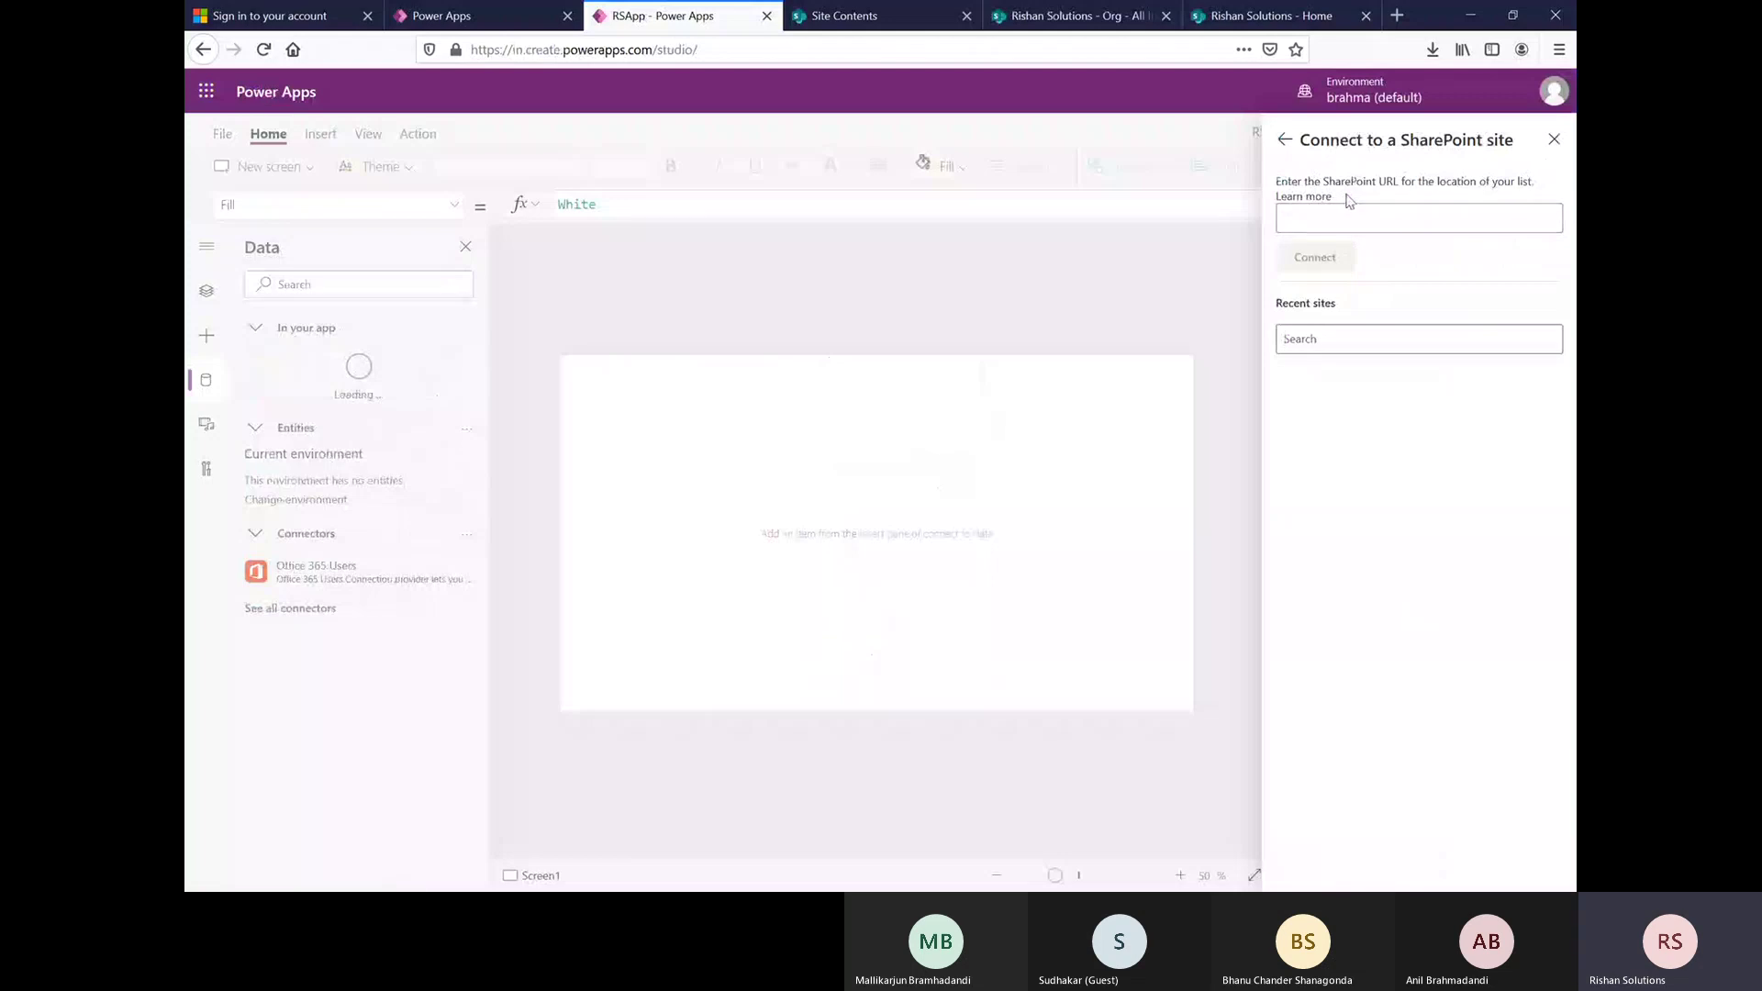
{"action": "left_click", "coordinate": [1317, 216]}
{"action": "left_click", "coordinate": [1314, 338]}
{"action": "type", "text": "rishan"}
{"action": "left_click_drag", "start_coordinate": [1321, 342], "coordinate": [1232, 336]}
{"action": "key", "text": "BackSpace"}
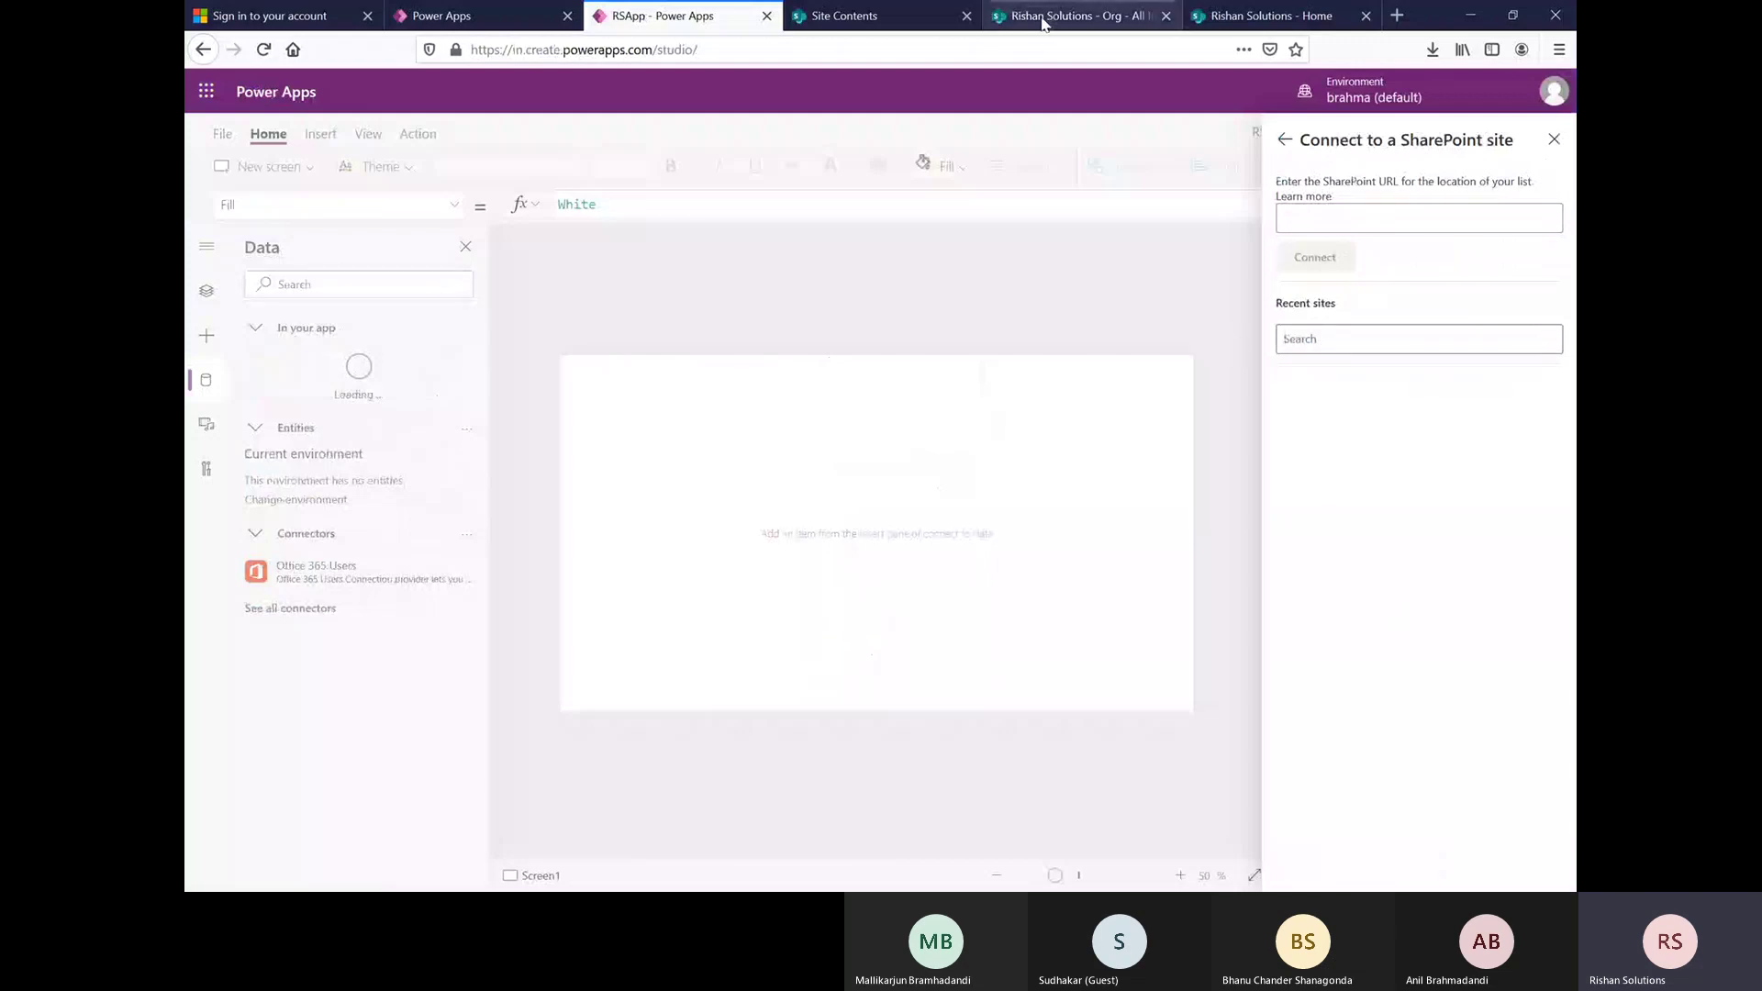
{"action": "left_click", "coordinate": [899, 19]}
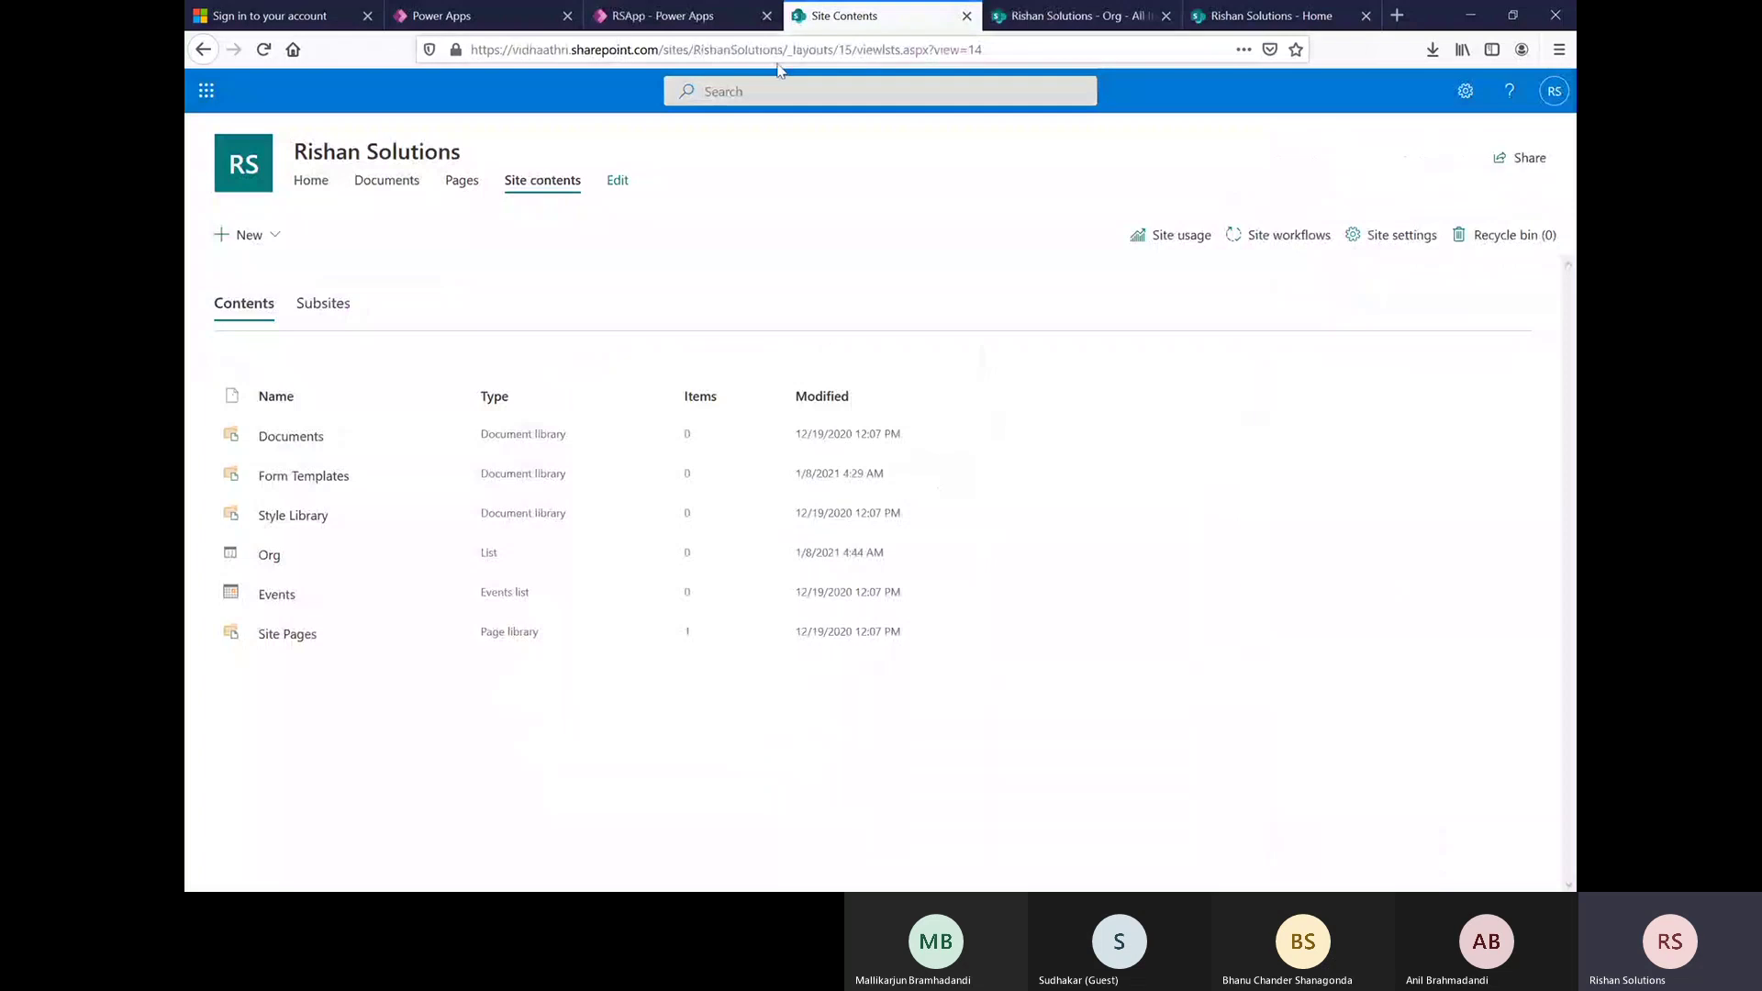
{"action": "left_click_drag", "start_coordinate": [785, 52], "coordinate": [471, 50]}
{"action": "key", "text": "ctrl+c"}
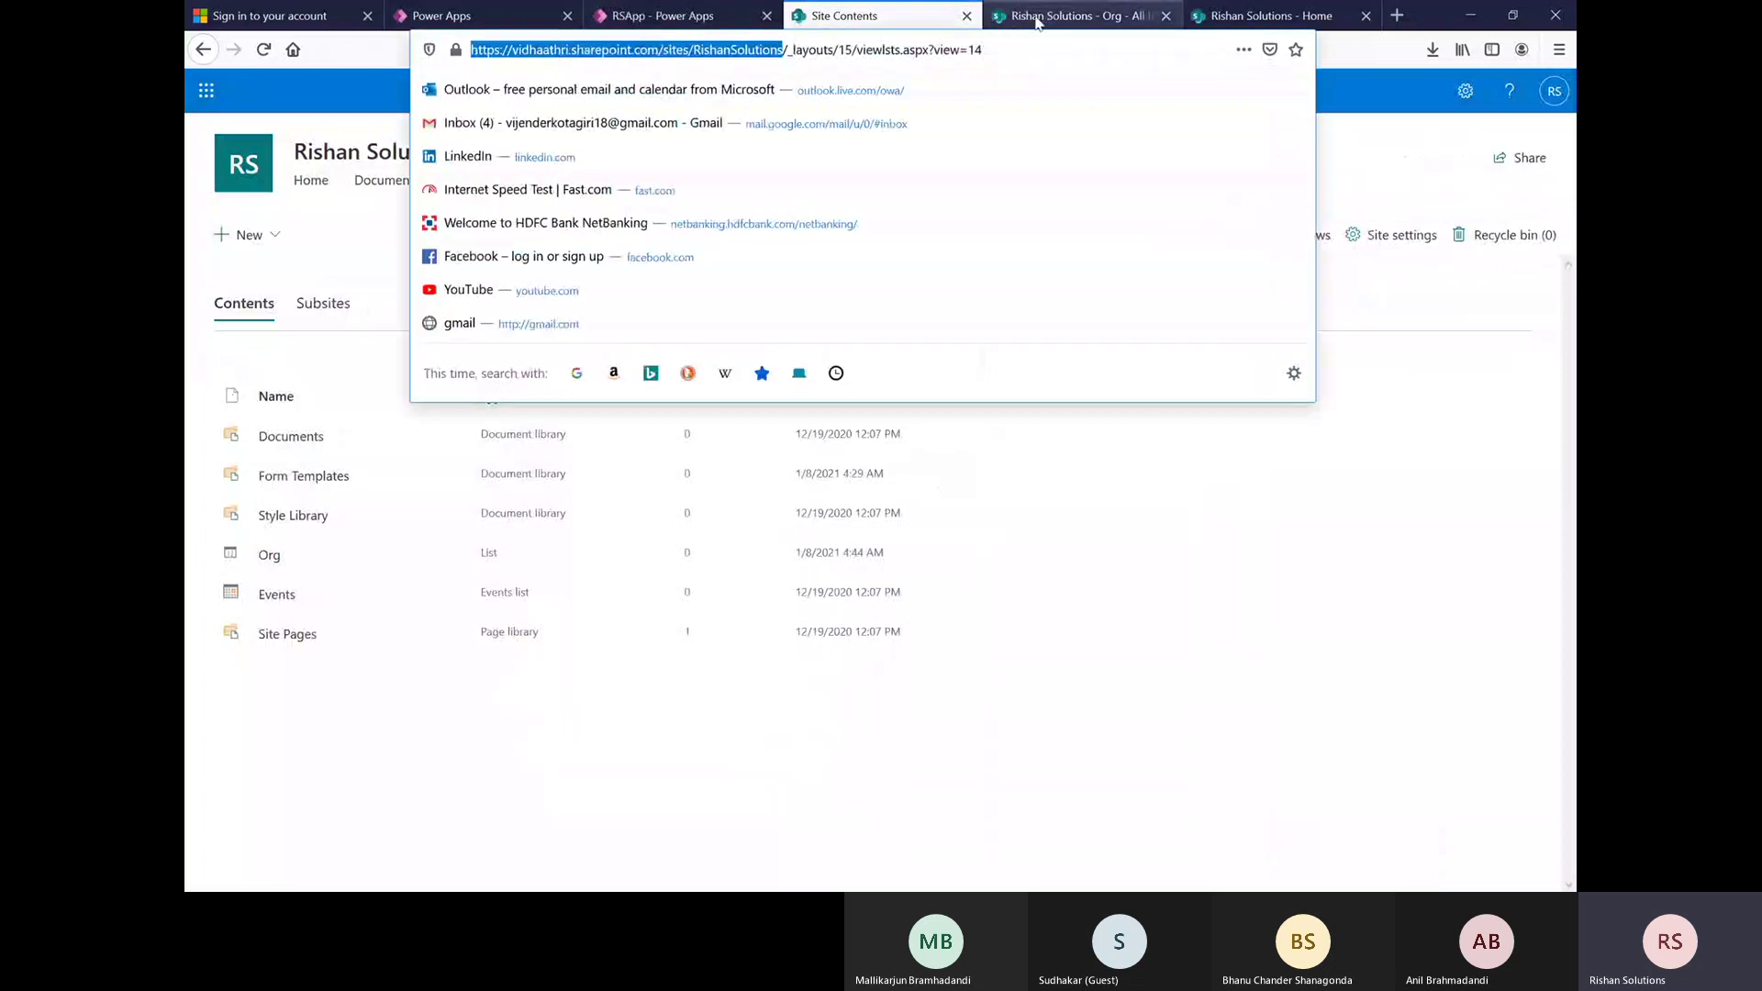
{"action": "left_click", "coordinate": [654, 19]}
{"action": "left_click", "coordinate": [1402, 225]}
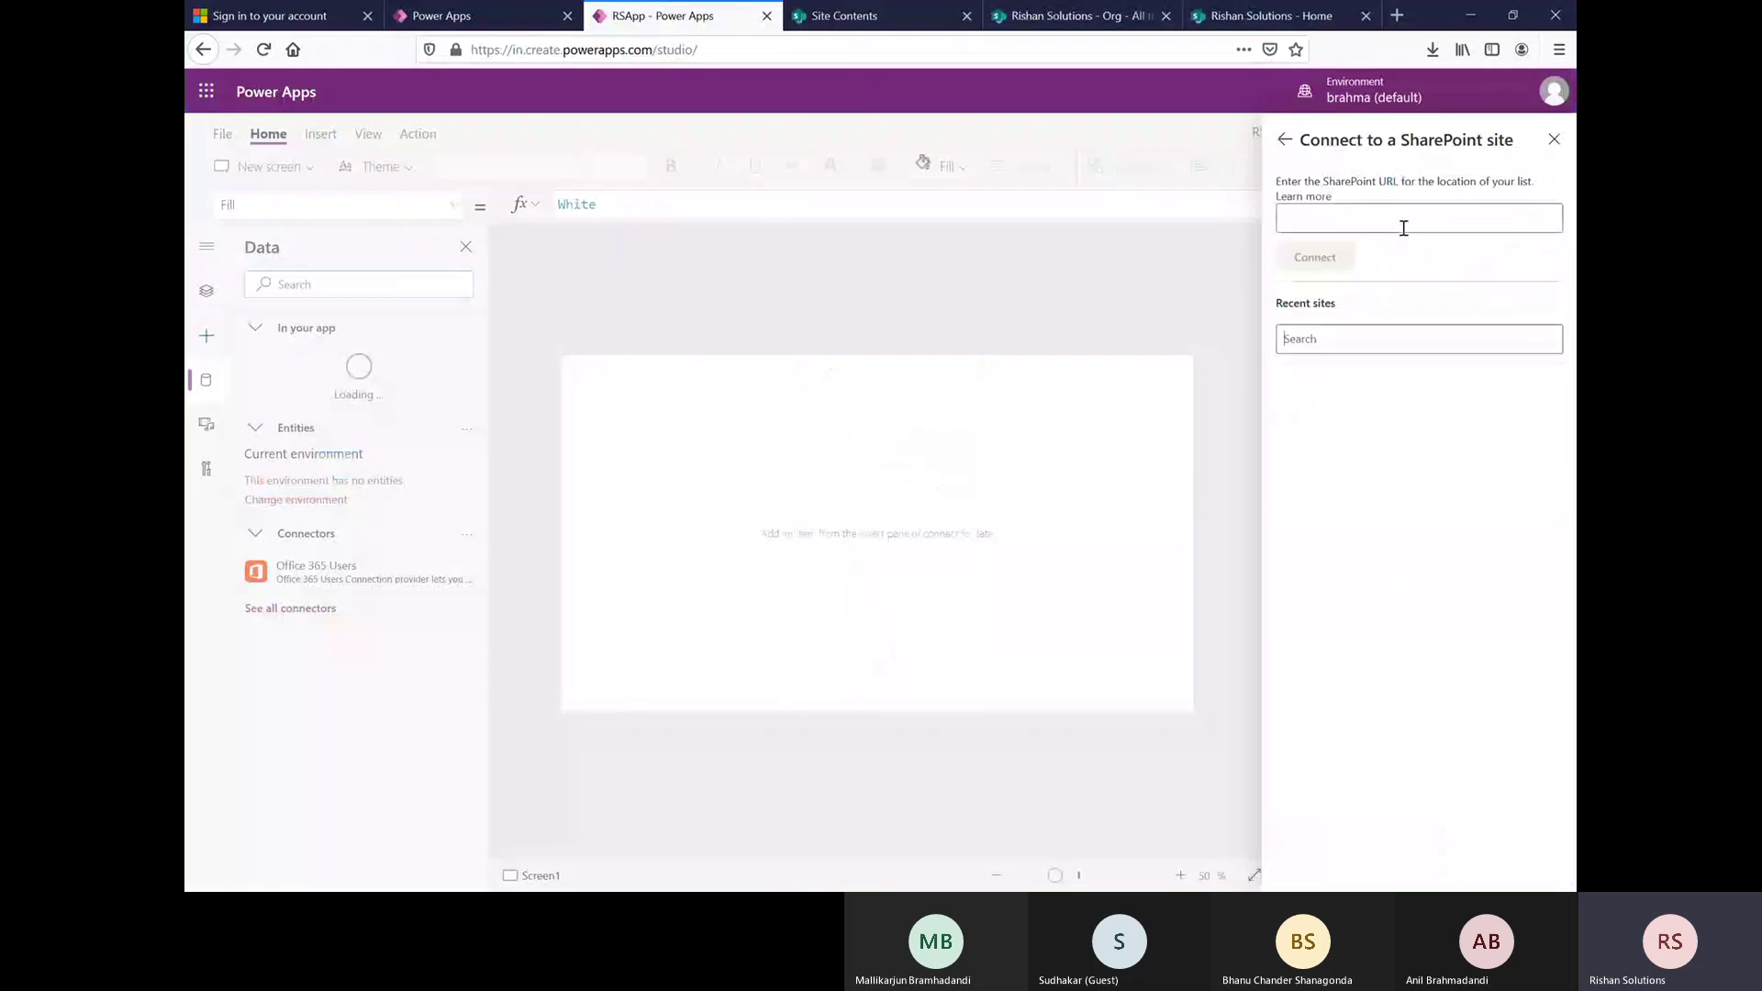
{"action": "key", "text": "ctrl+v"}
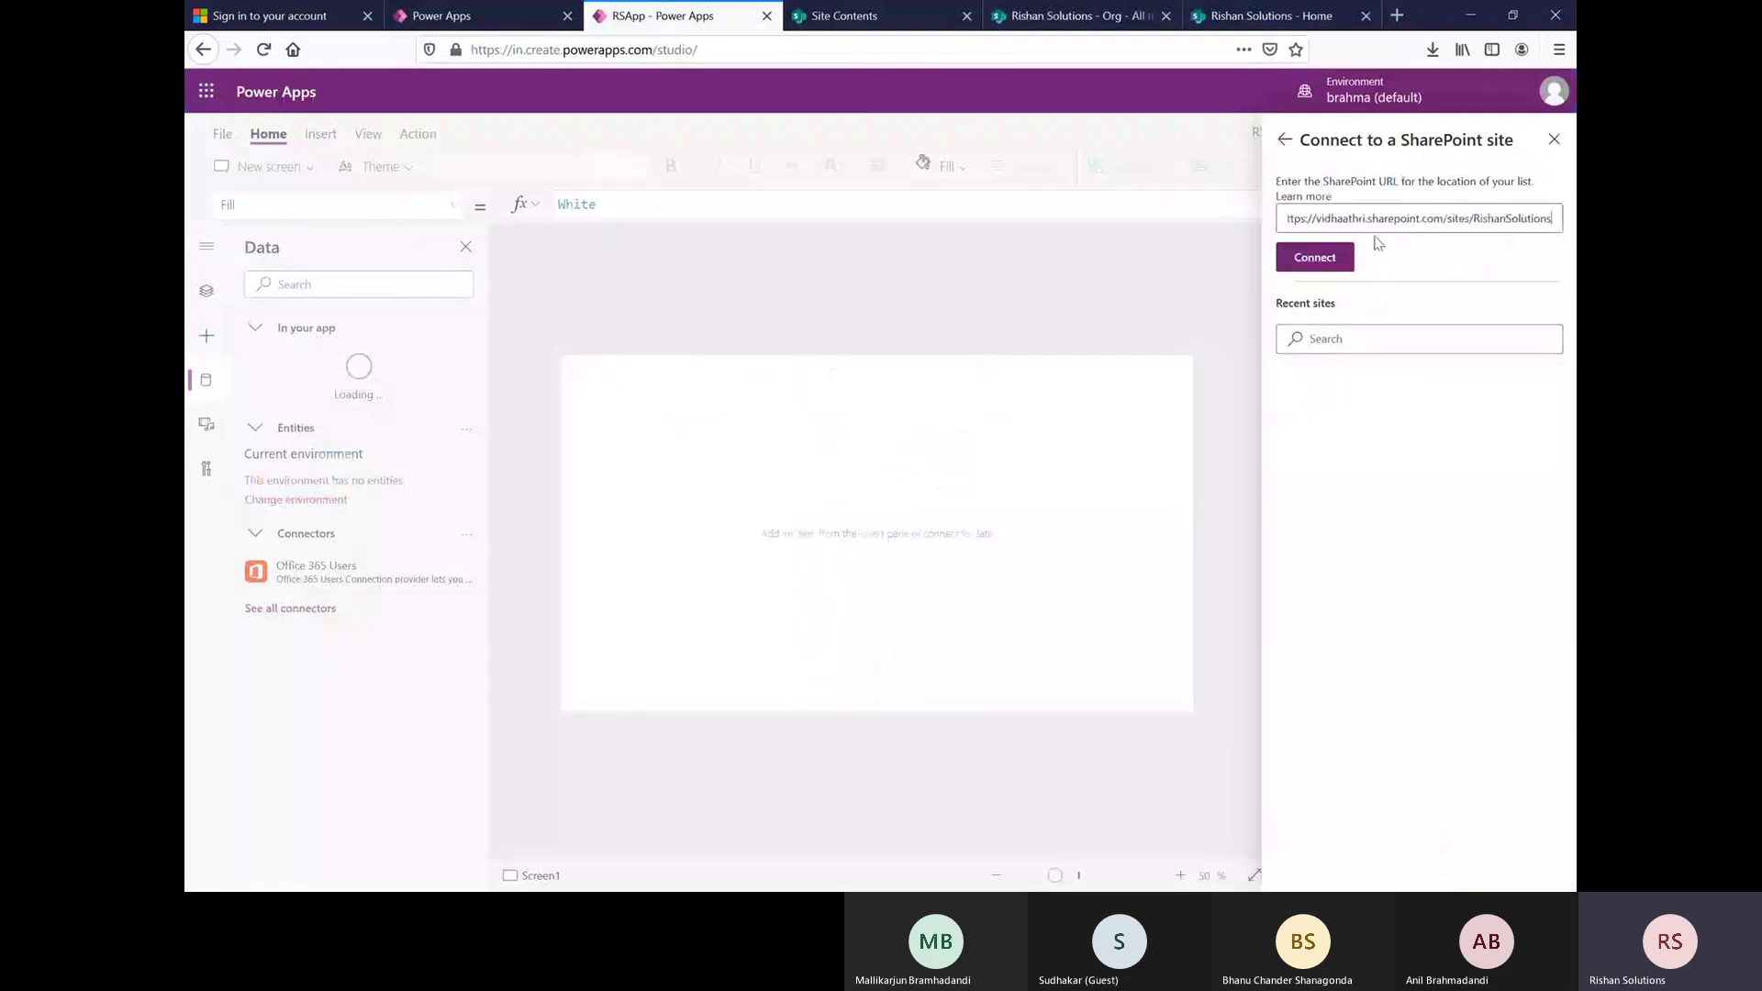
{"action": "left_click", "coordinate": [1338, 265]}
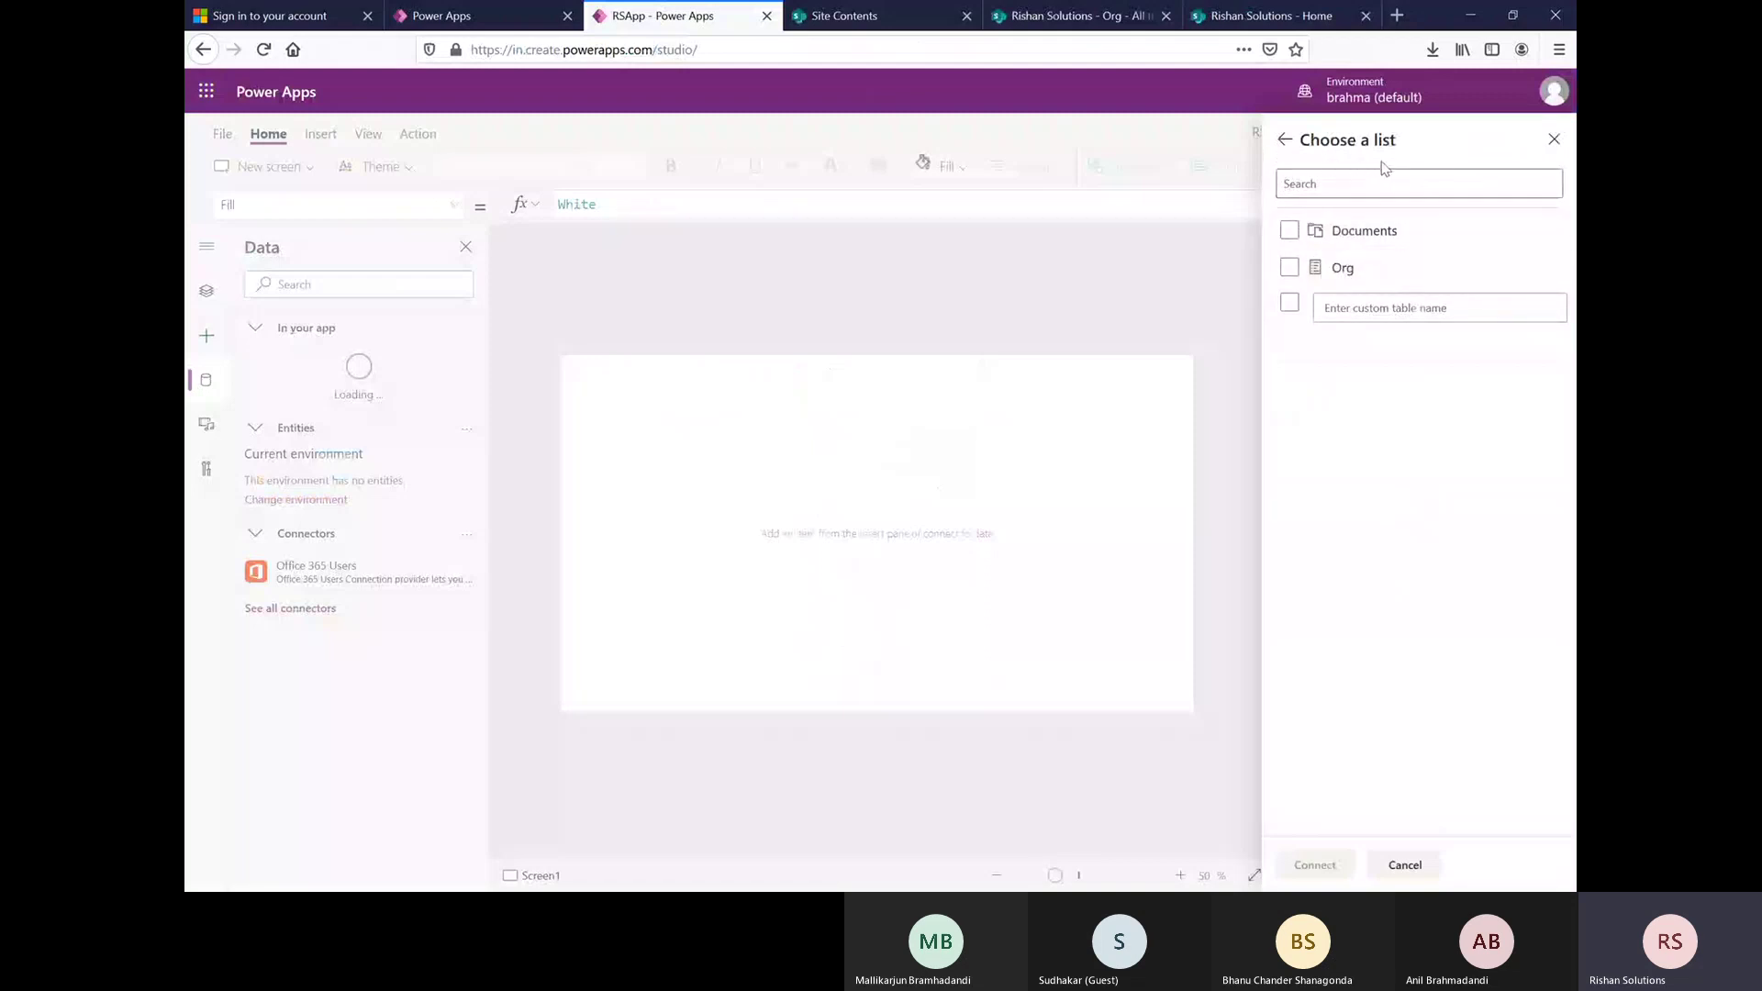
- Choose the Org list from the SharePoint site and connect it to the app as a data source
{"action": "left_click", "coordinate": [1335, 237]}
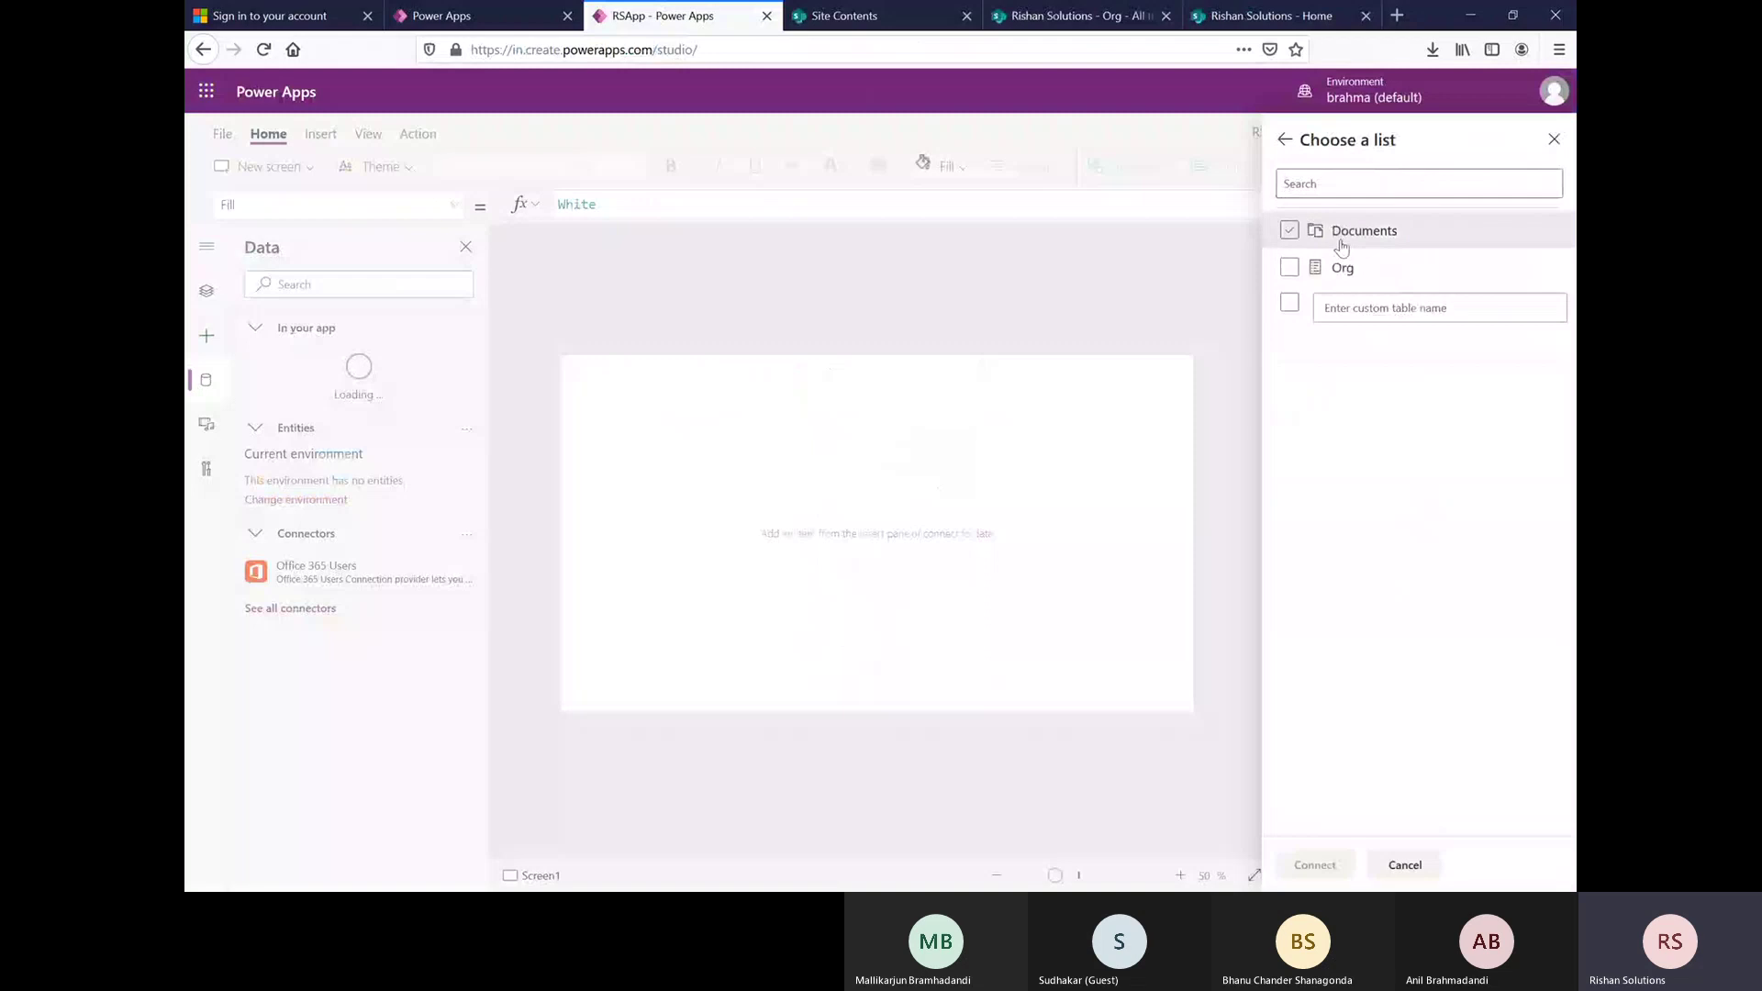
{"action": "left_click", "coordinate": [1340, 272]}
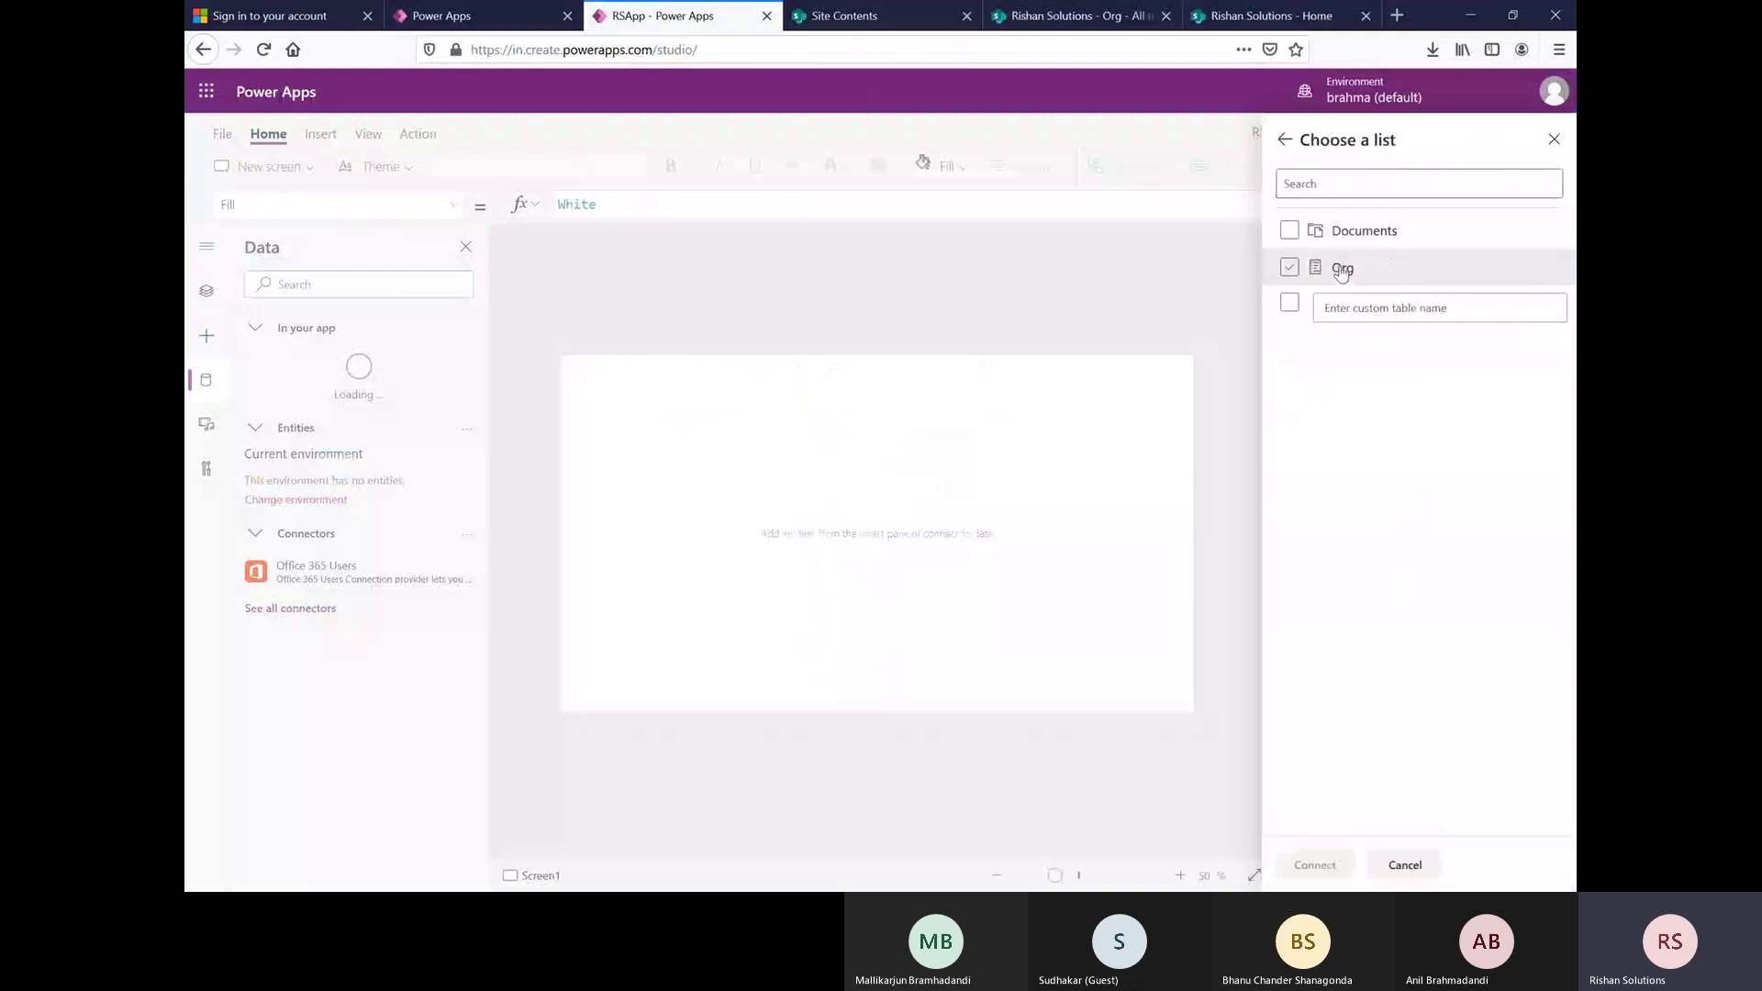
{"action": "left_click", "coordinate": [1378, 241]}
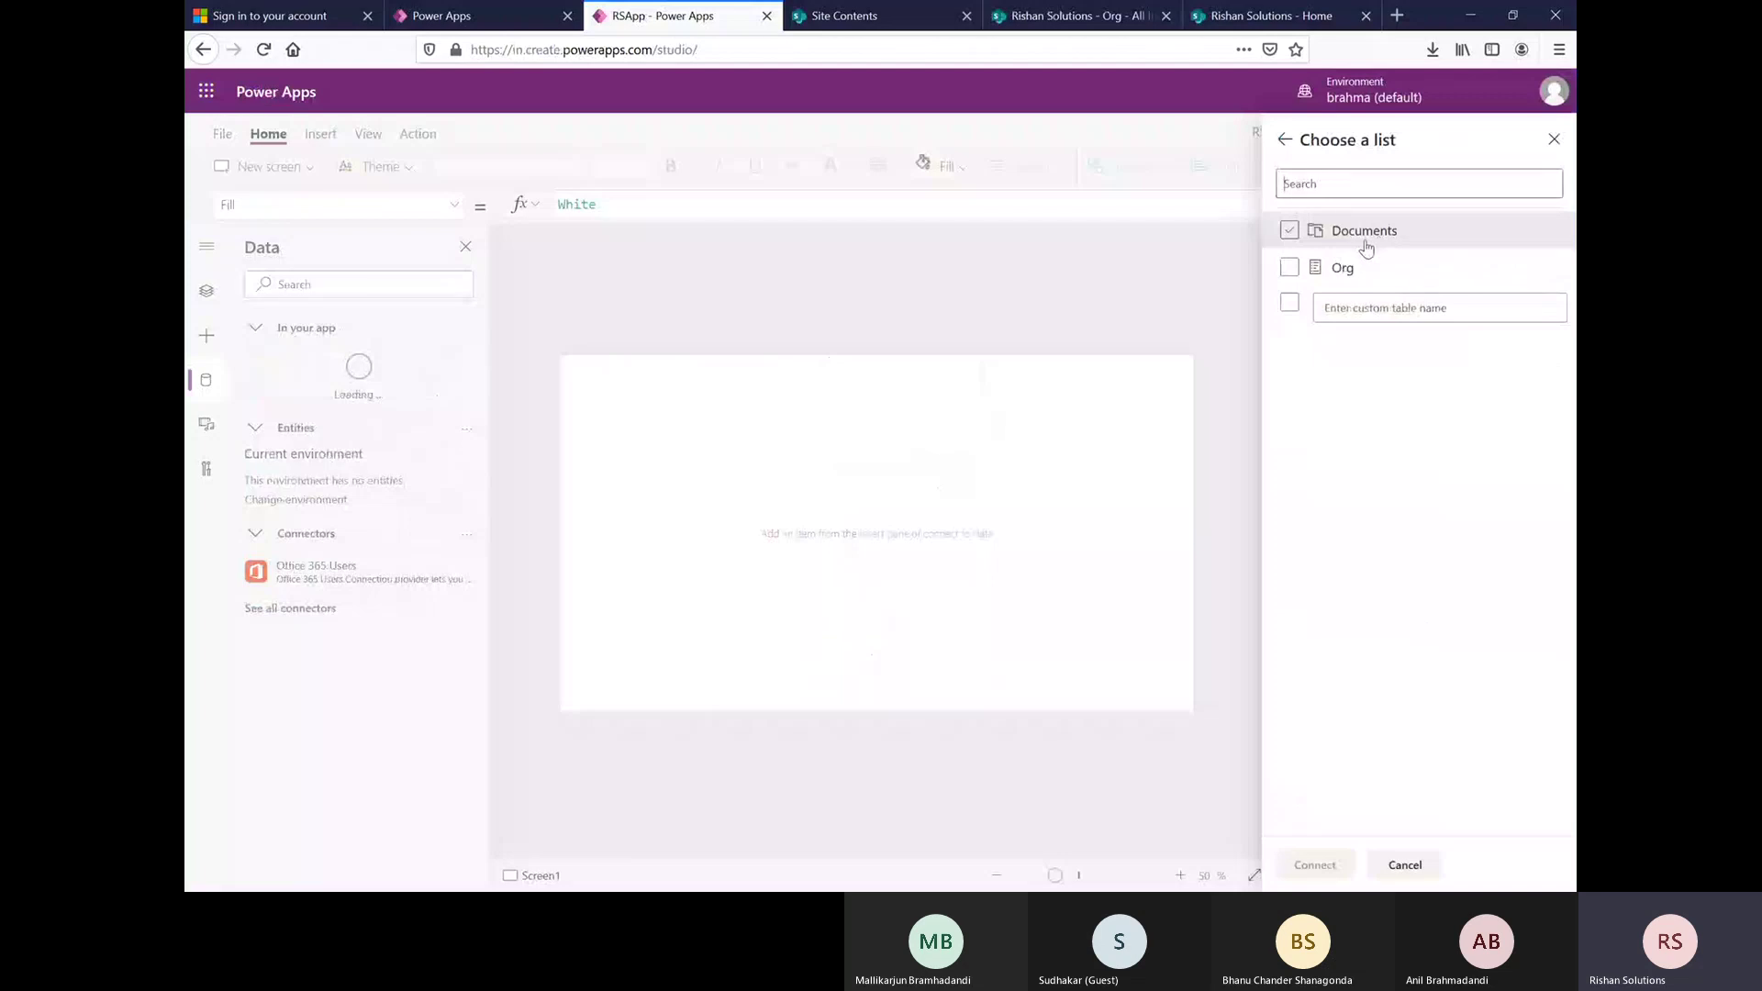
{"action": "left_click", "coordinate": [1321, 268]}
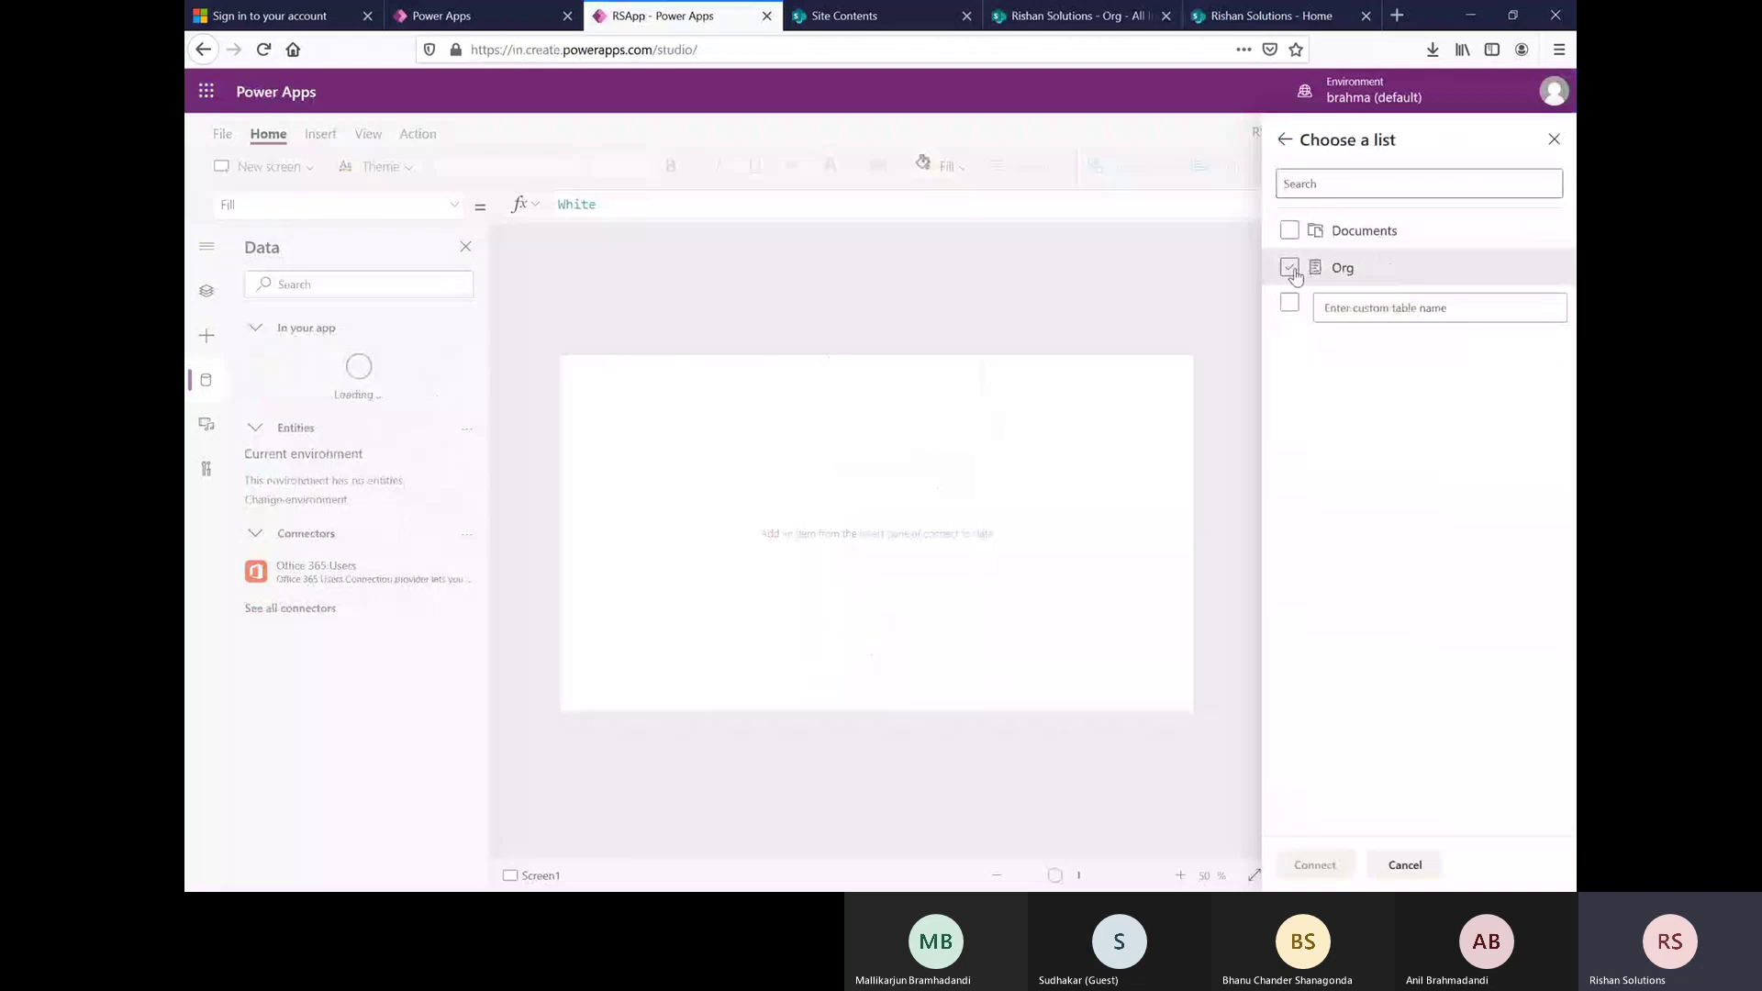
{"action": "left_click", "coordinate": [1291, 267]}
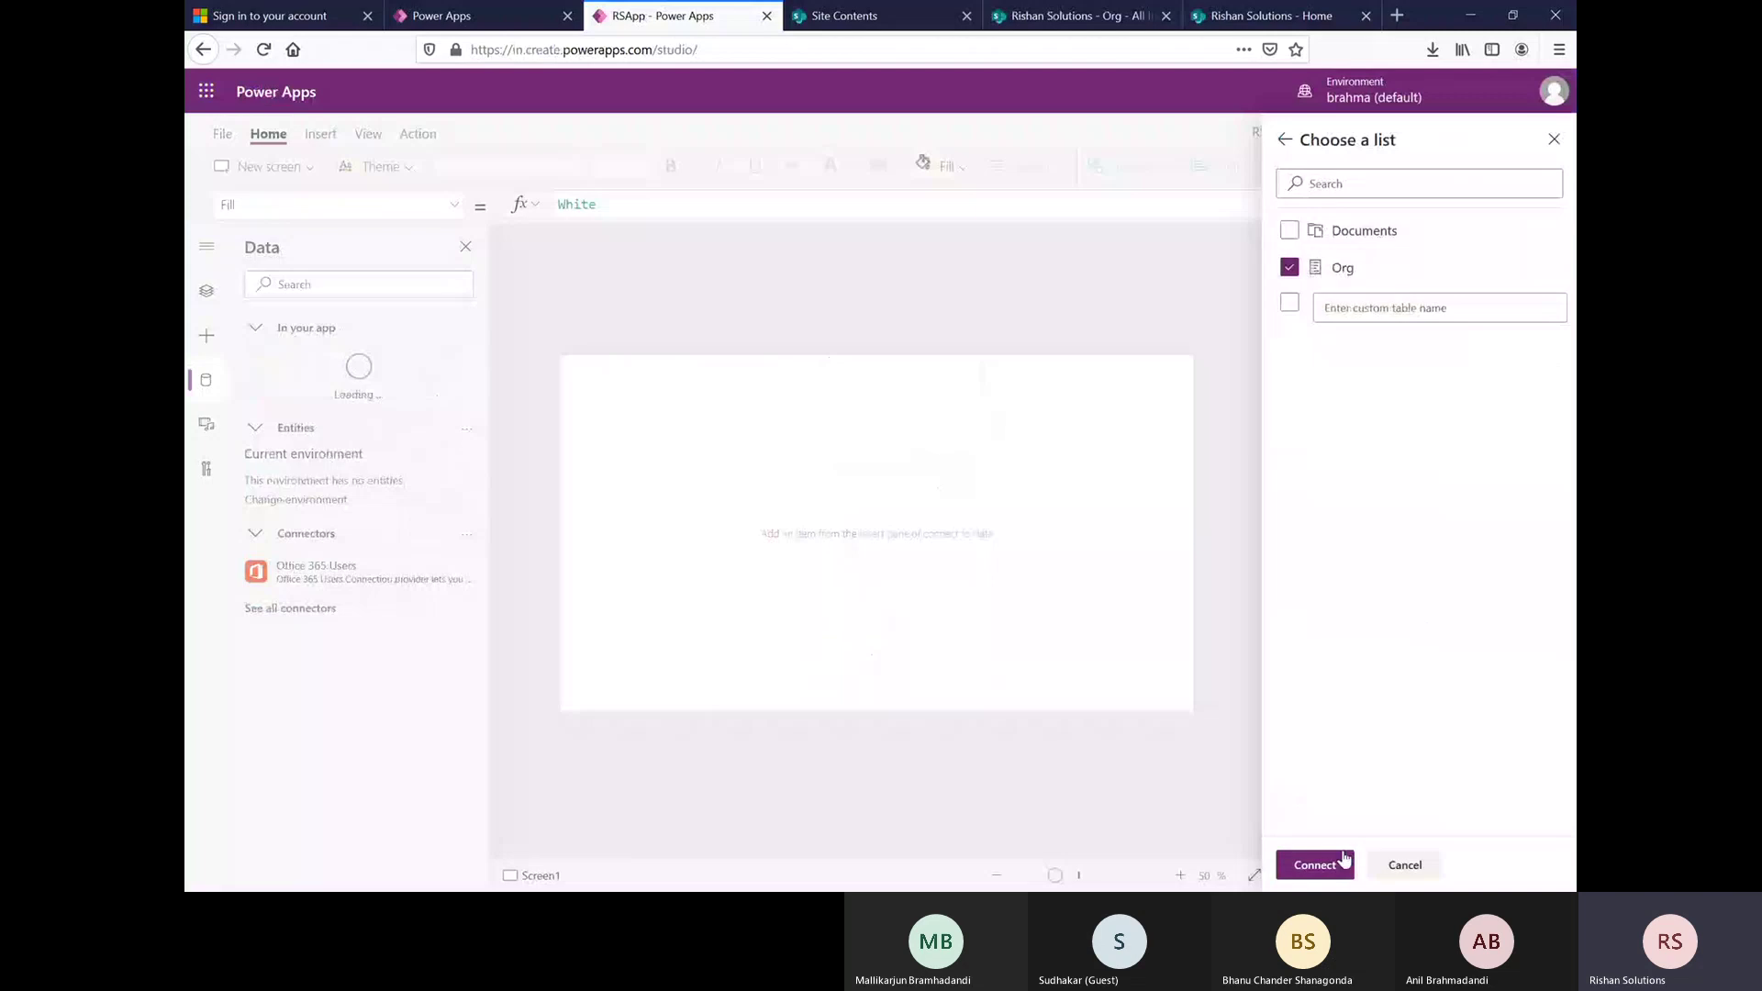
{"action": "left_click", "coordinate": [1342, 861]}
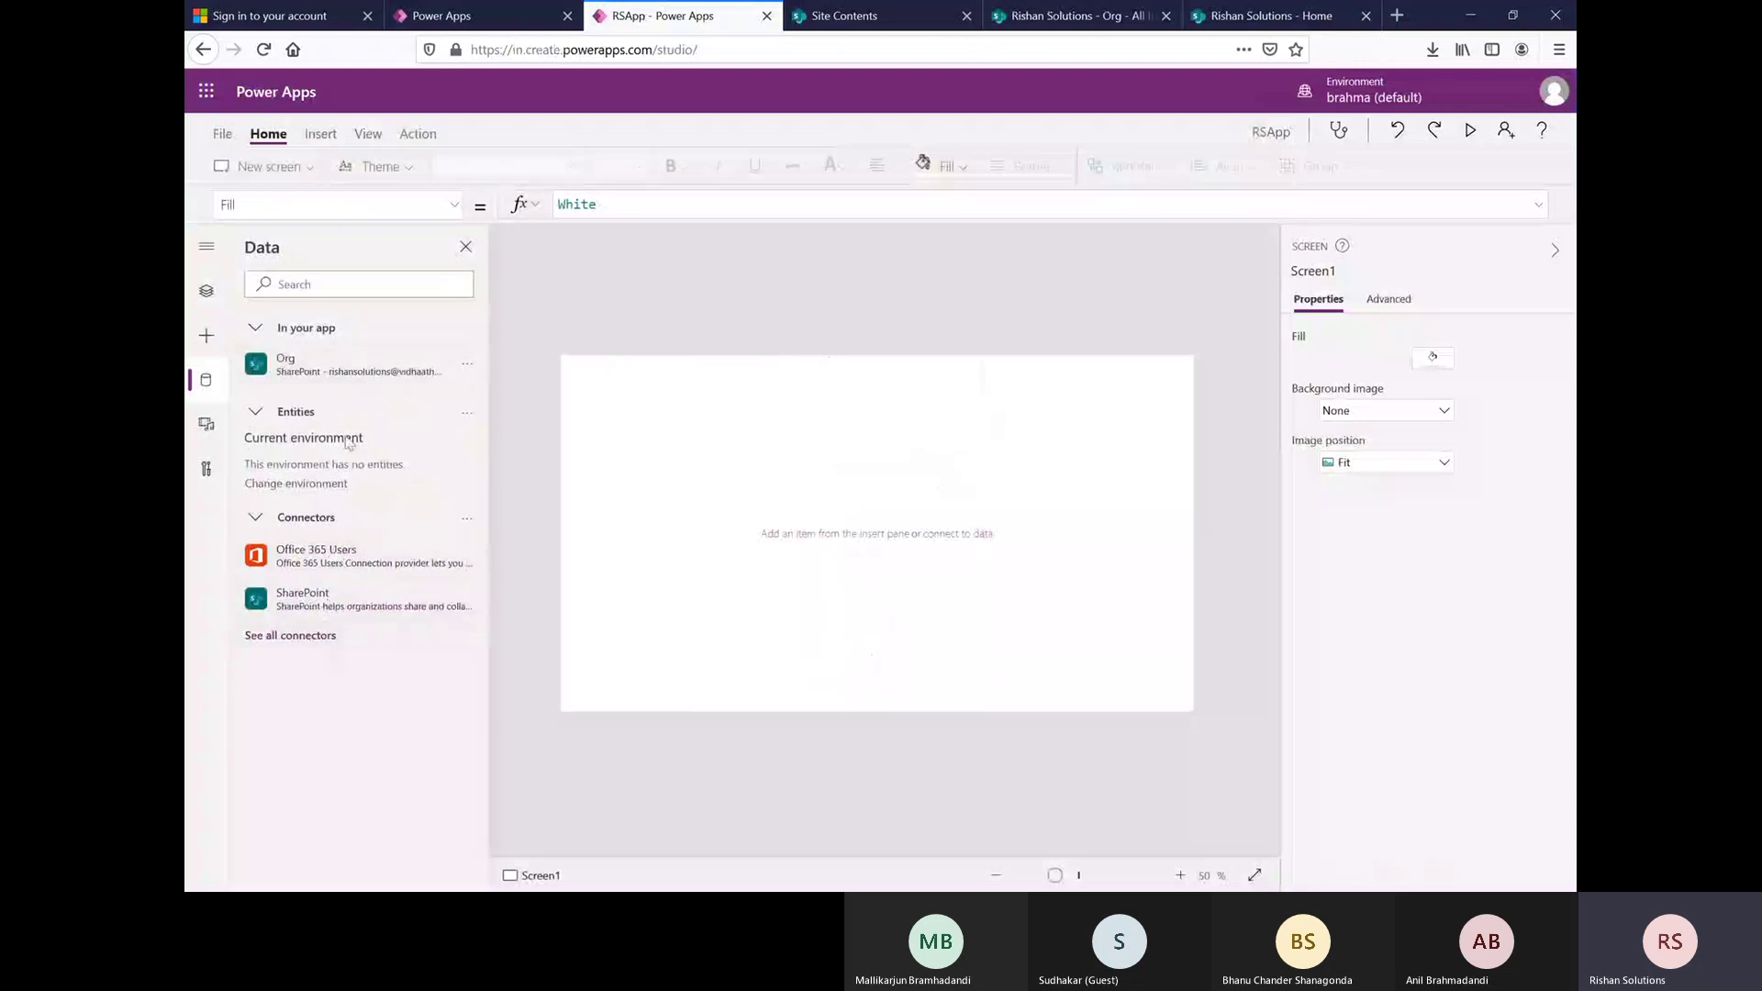
- Insert an Edit form on Screen1 and enlarge it to about 1298 wide by 716 high, nearly filling the screen
{"action": "mouse_move", "coordinate": [333, 379]}
{"action": "left_click", "coordinate": [321, 137]}
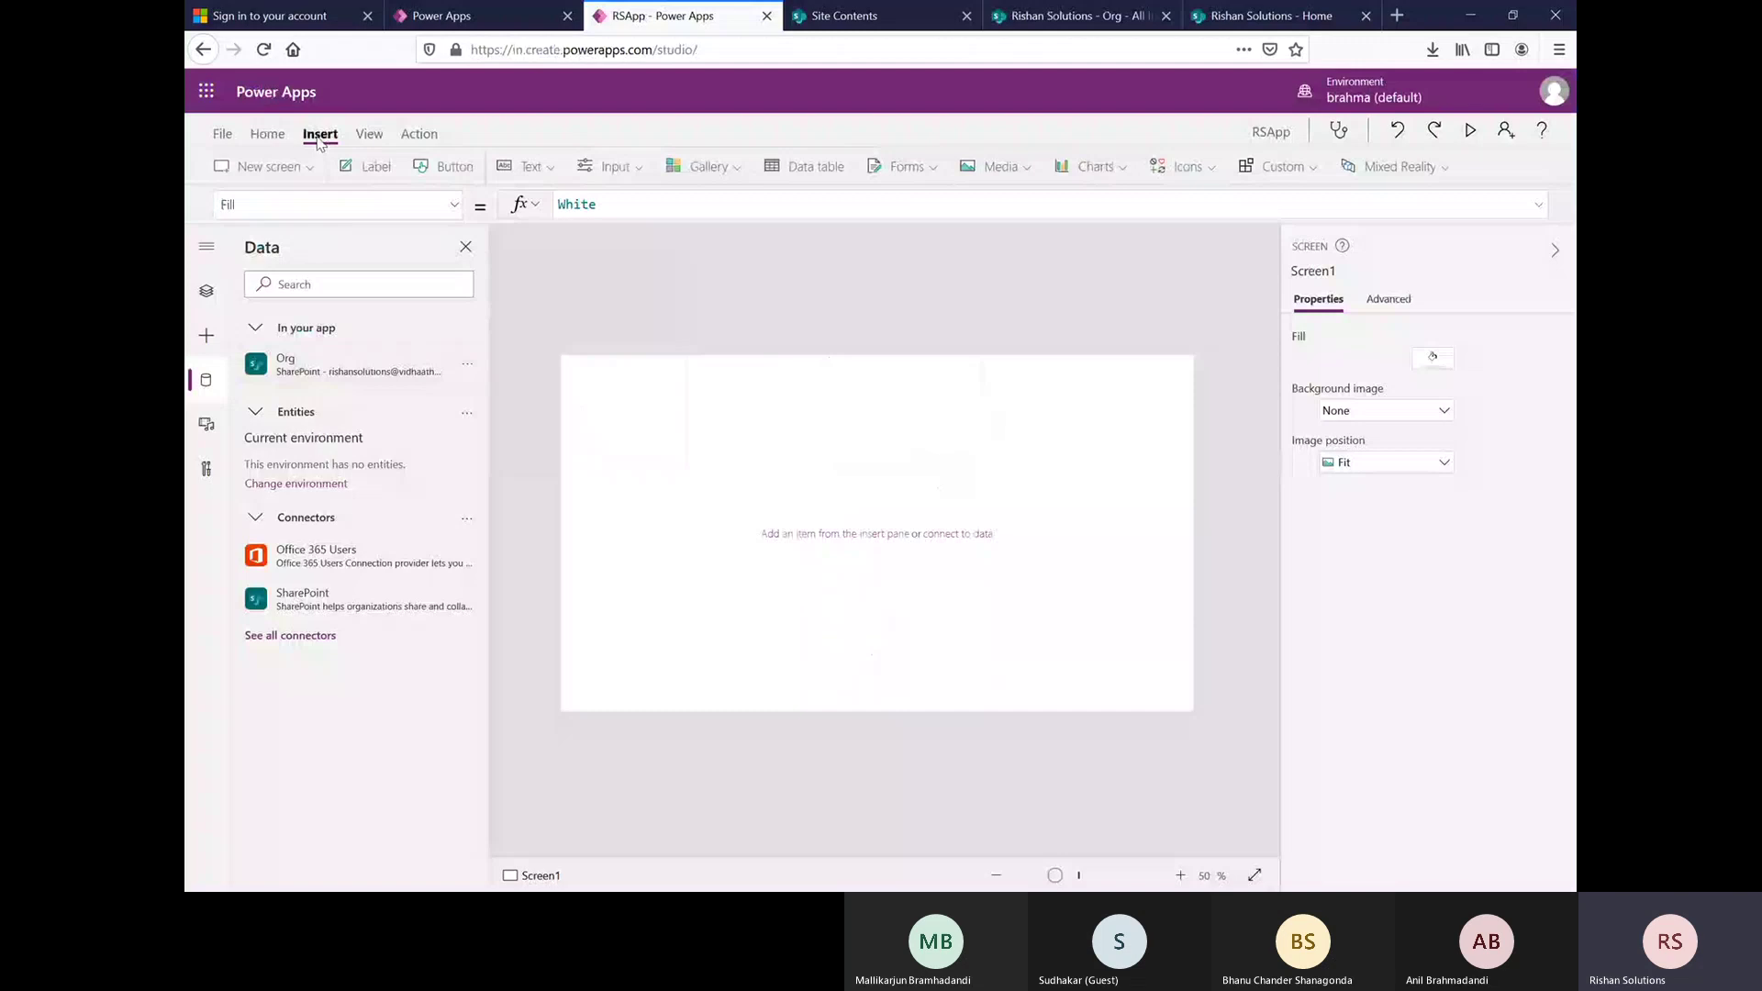
{"action": "mouse_move", "coordinate": [306, 370]}
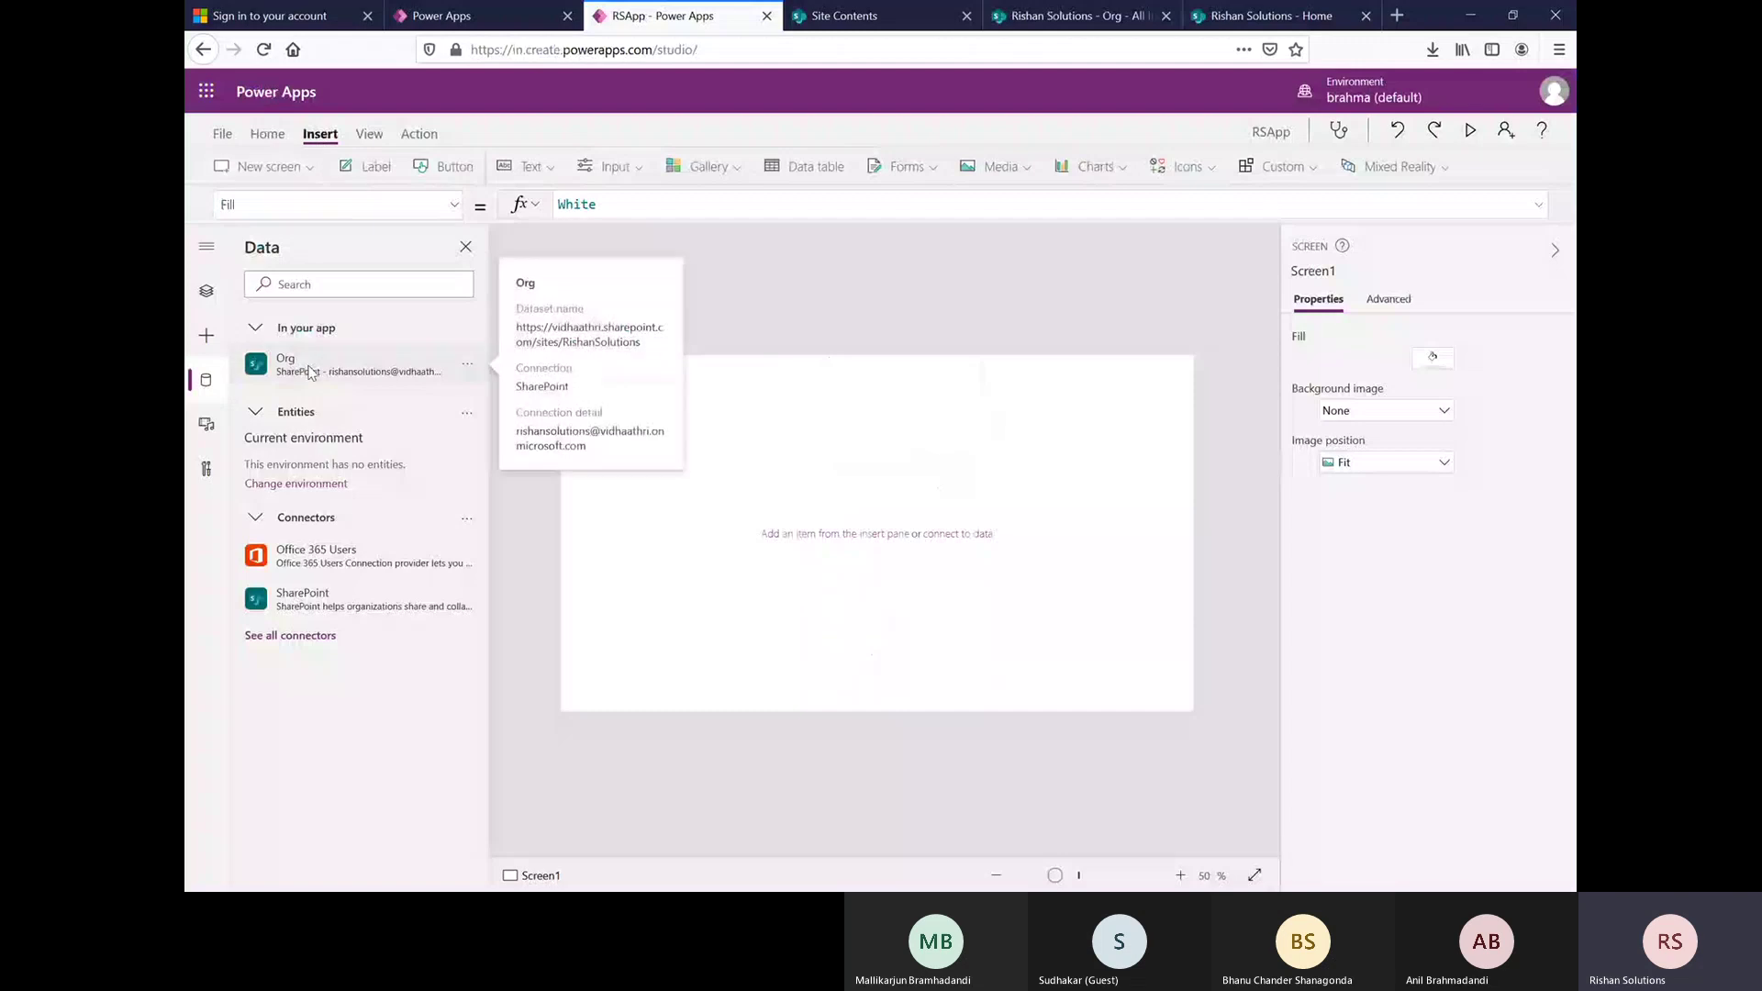
{"action": "left_click", "coordinate": [934, 171]}
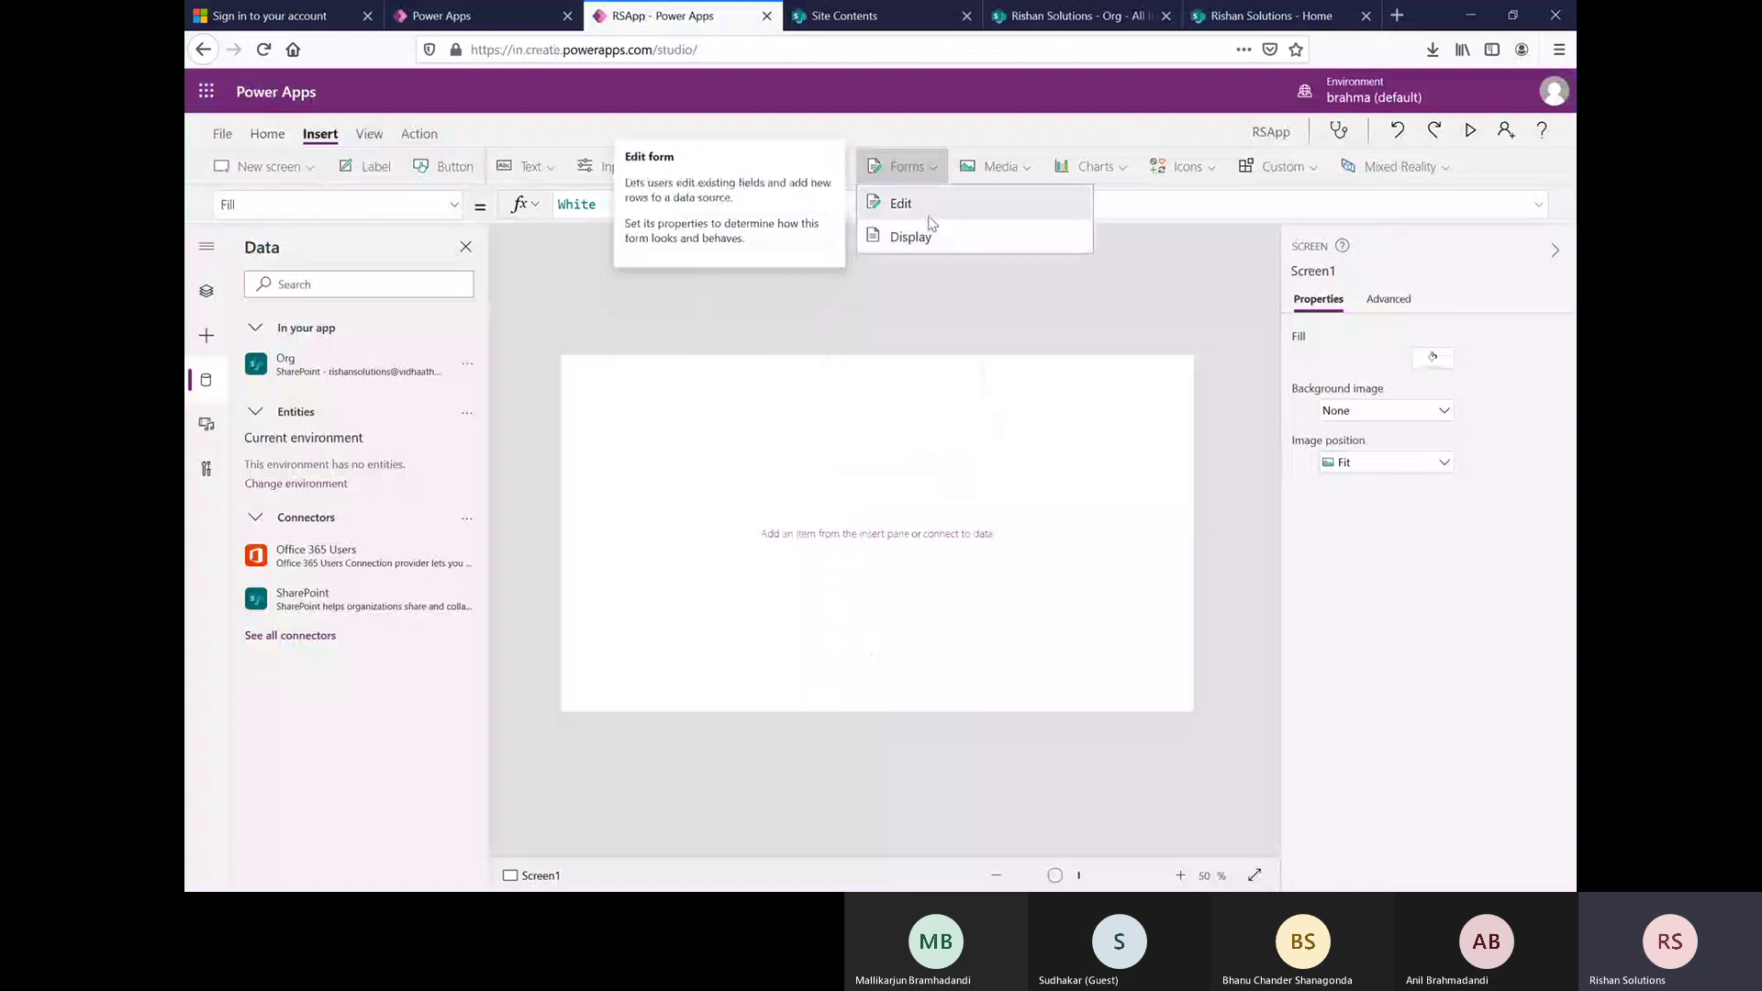
{"action": "left_click", "coordinate": [901, 204]}
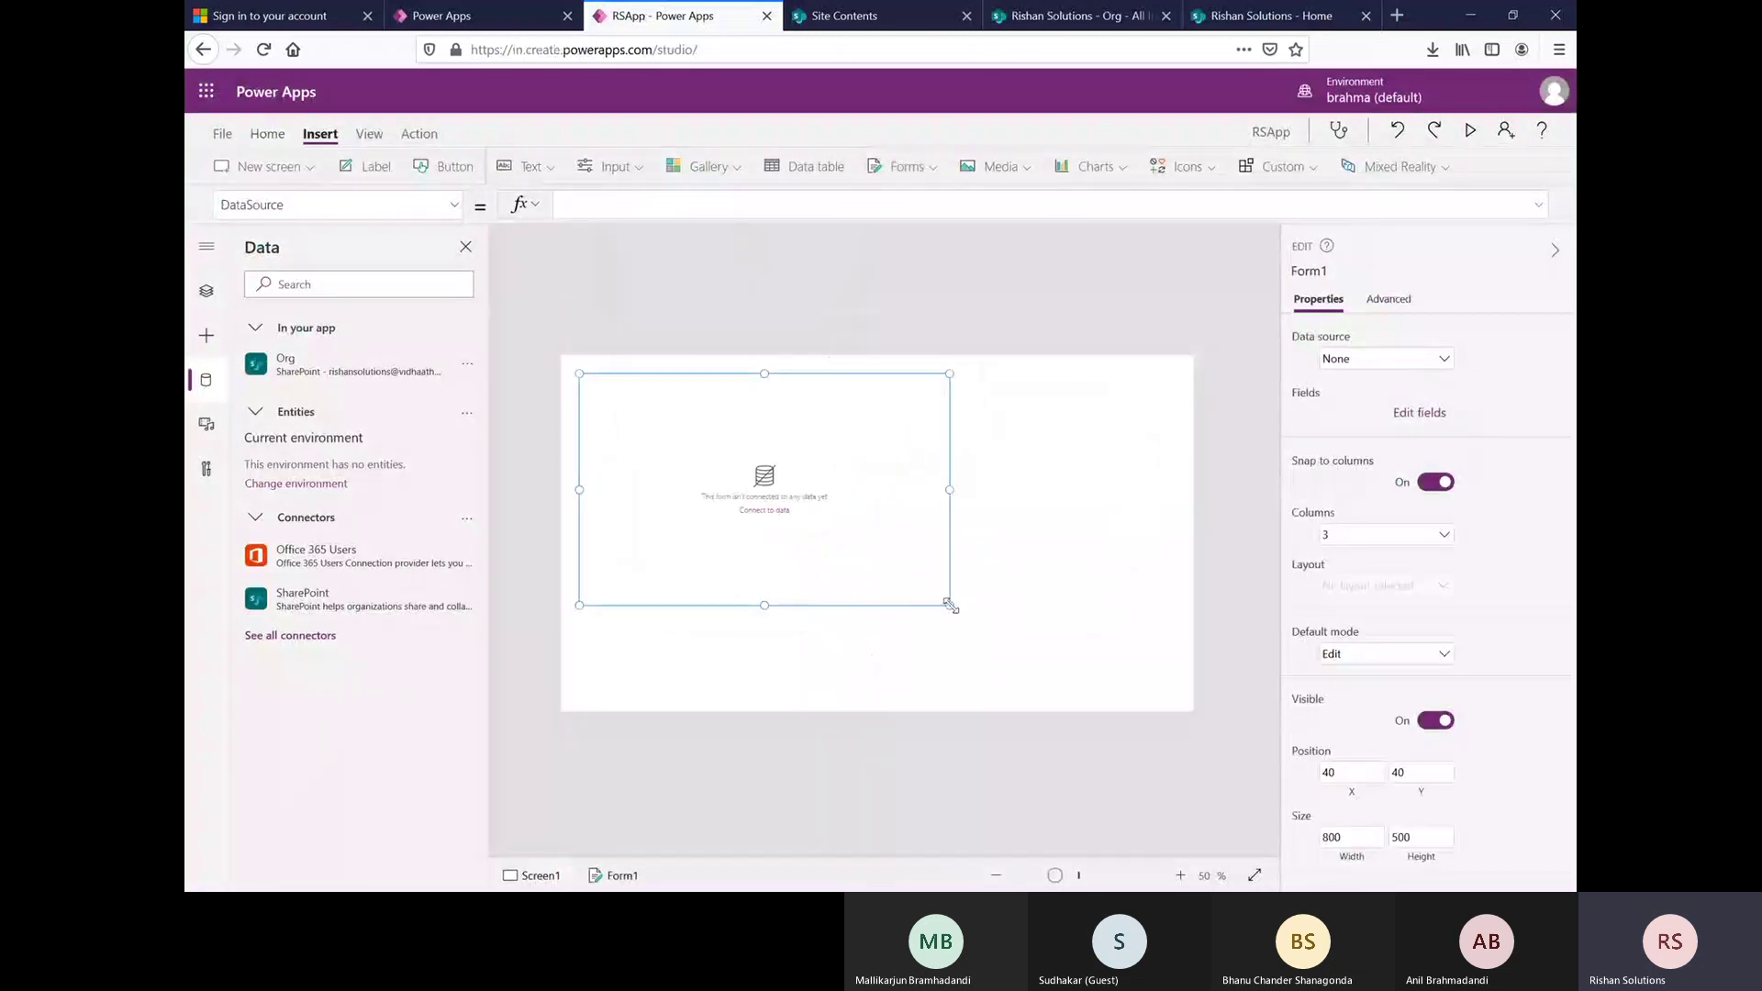
{"action": "left_click_drag", "start_coordinate": [950, 605], "coordinate": [1182, 706]}
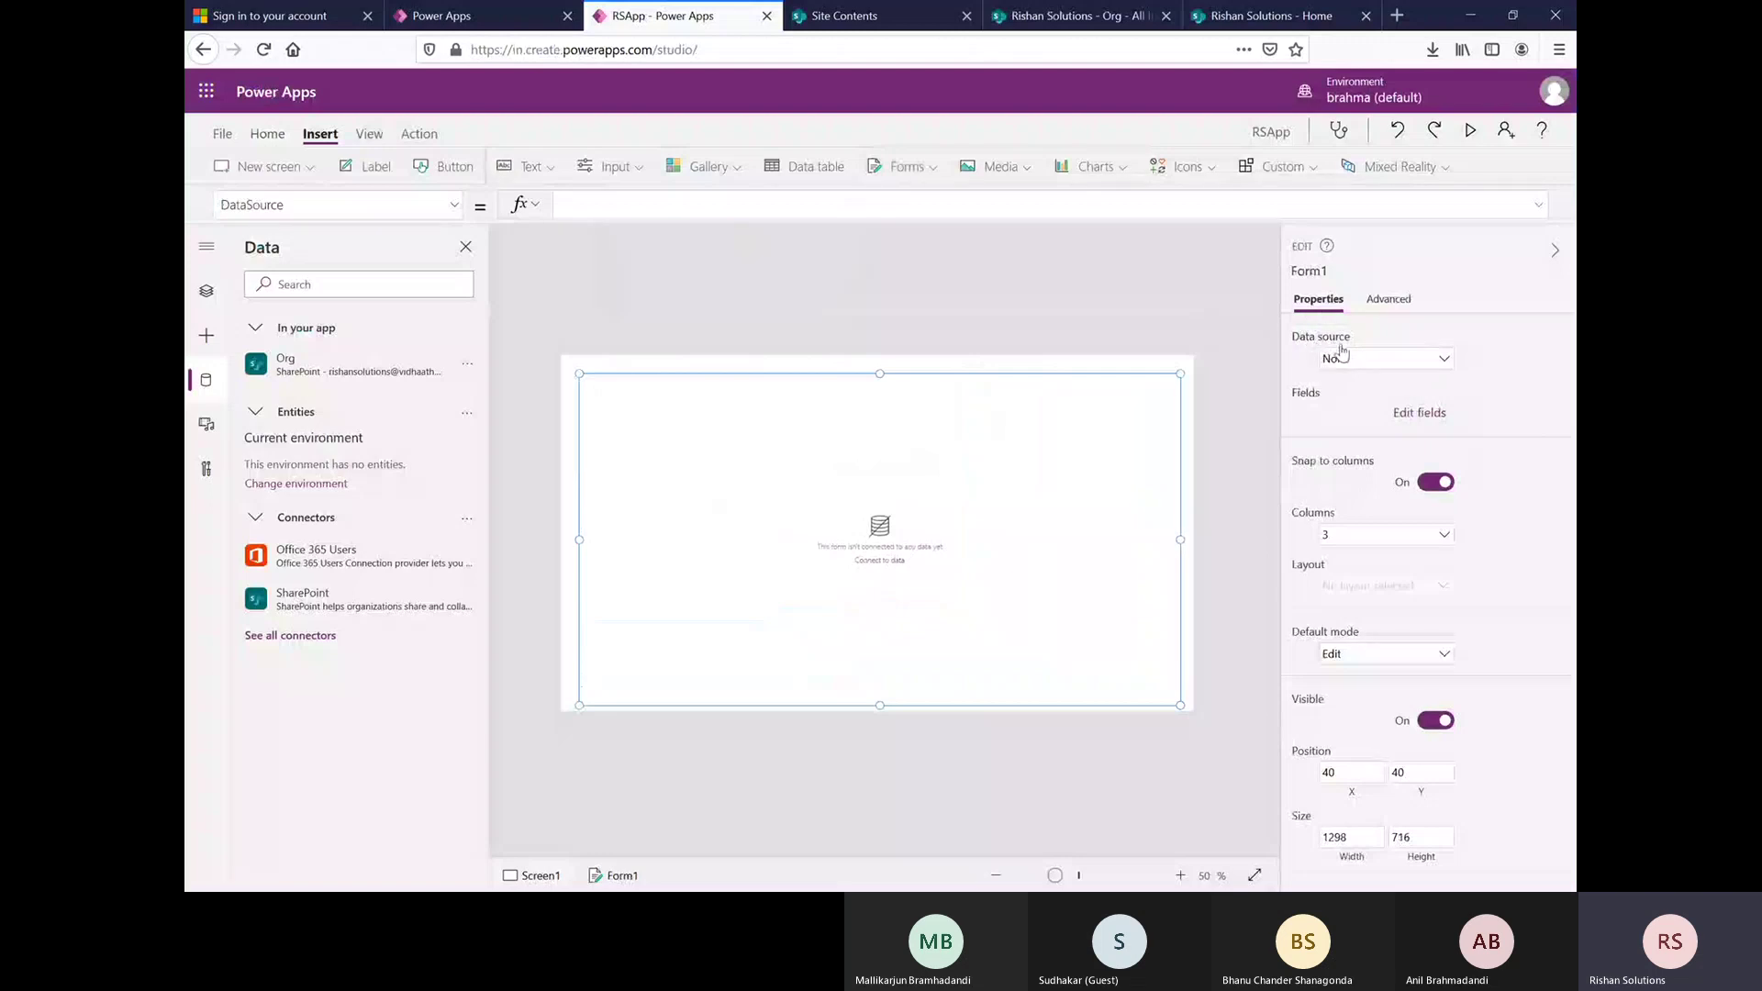
- Set the data source of the edit form to the Org list
{"action": "left_click", "coordinate": [1356, 367]}
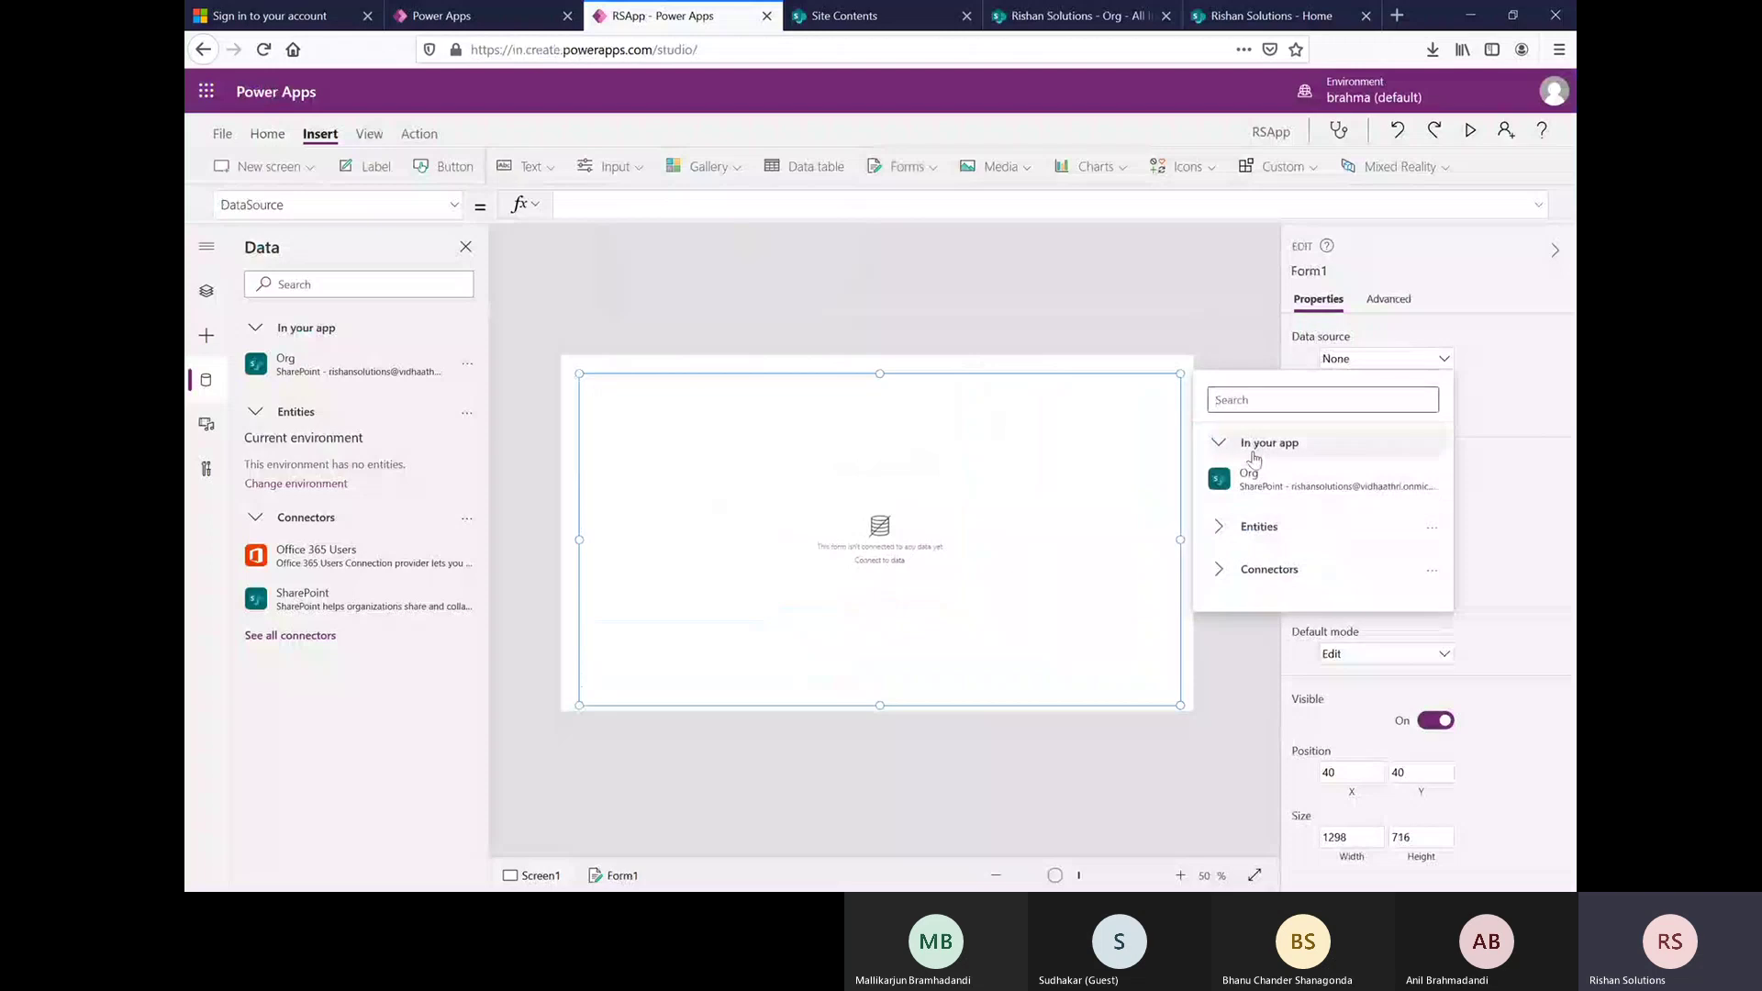
{"action": "left_click", "coordinate": [1255, 399]}
{"action": "mouse_move", "coordinate": [1269, 484]}
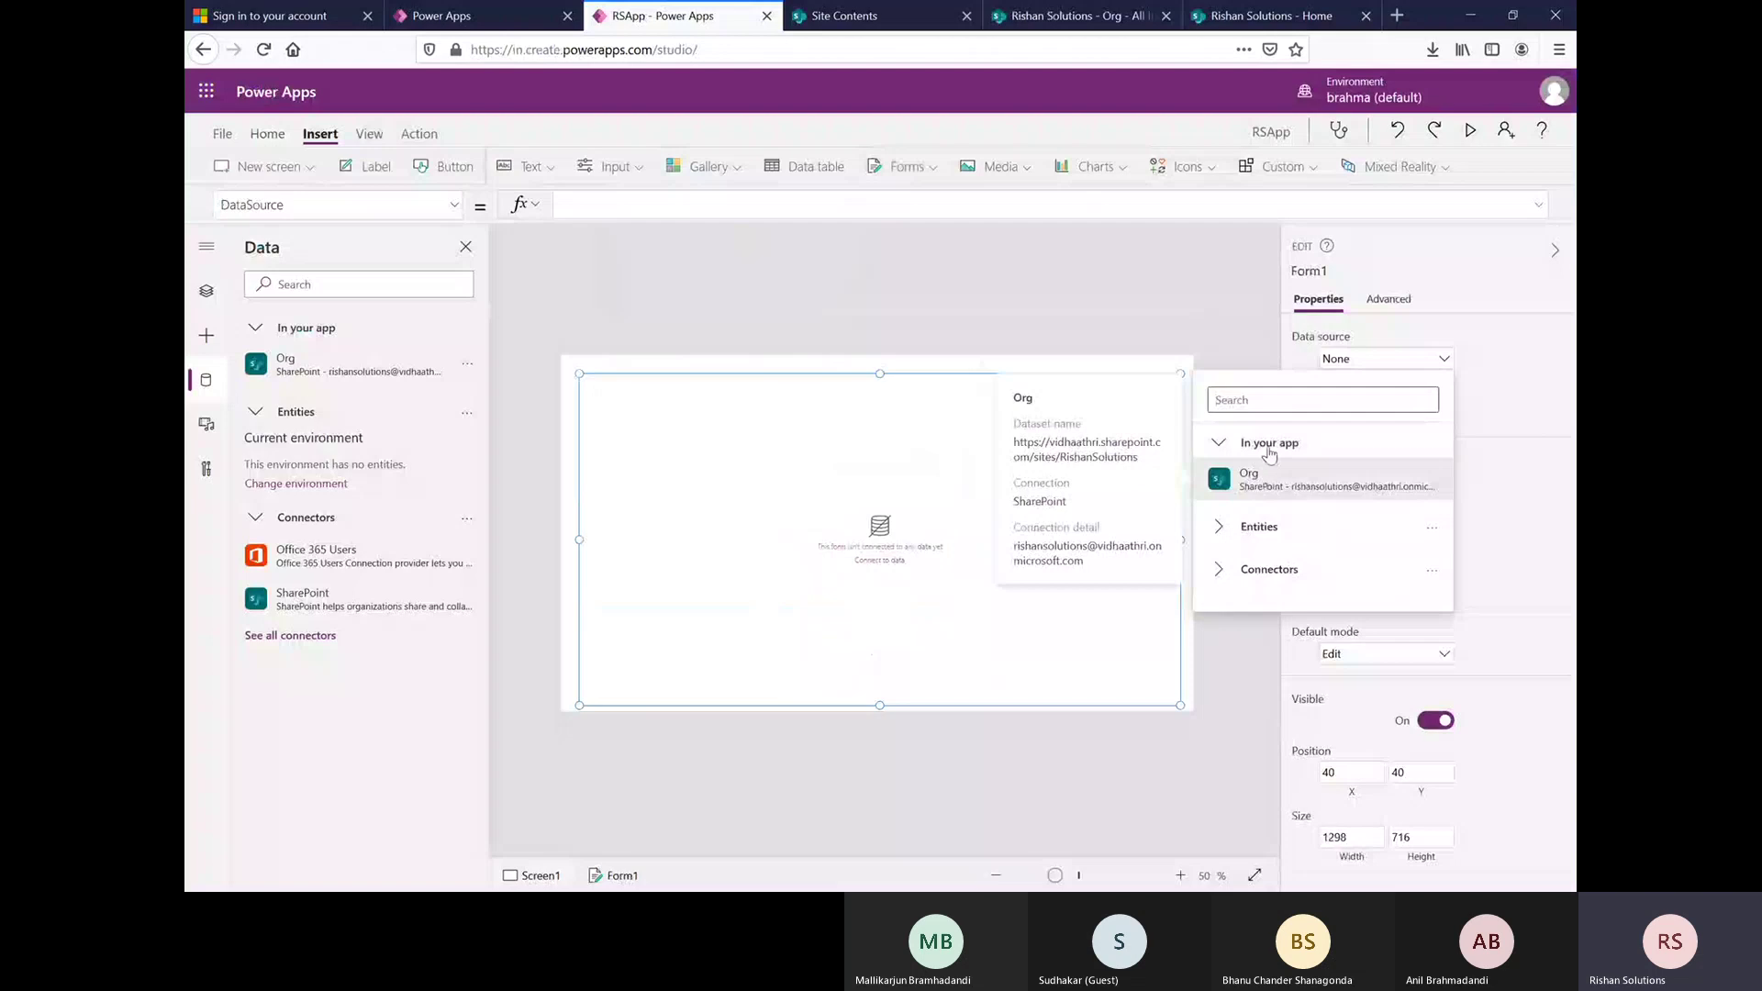
{"action": "left_click", "coordinate": [1284, 485]}
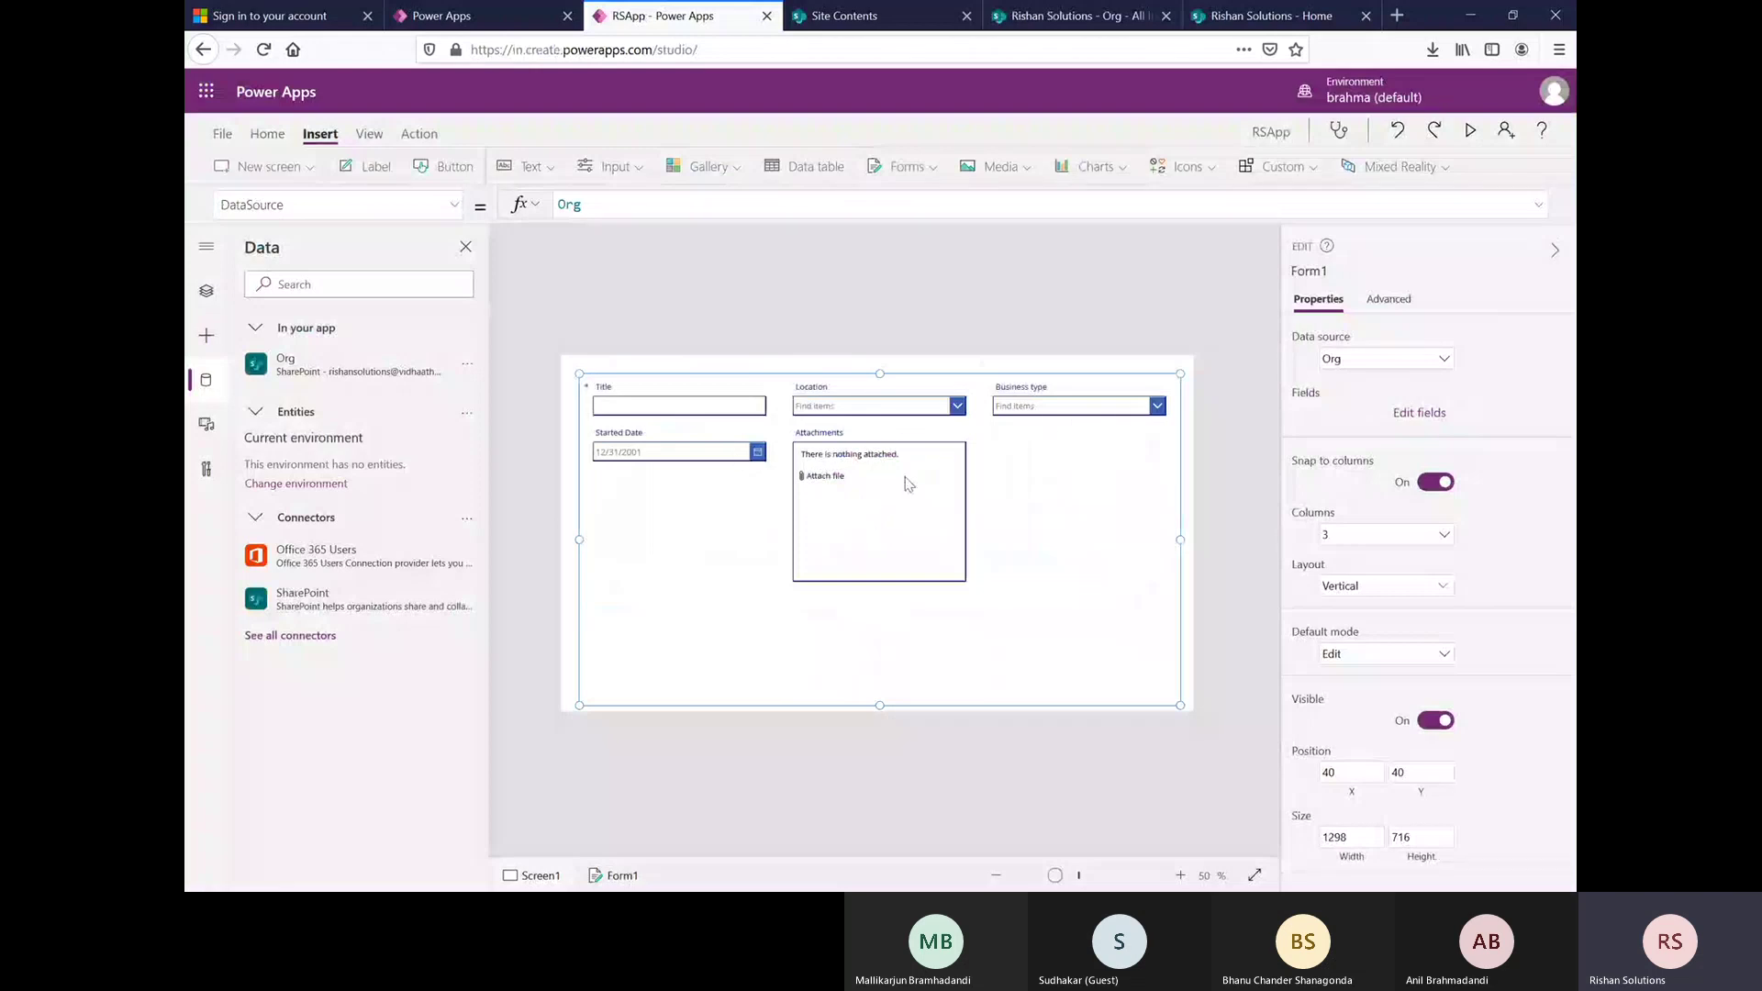
- Delete the Attachments card from the form and lower the form's upper edge to about Y 96, making it about 660 high
{"action": "left_click", "coordinate": [908, 483]}
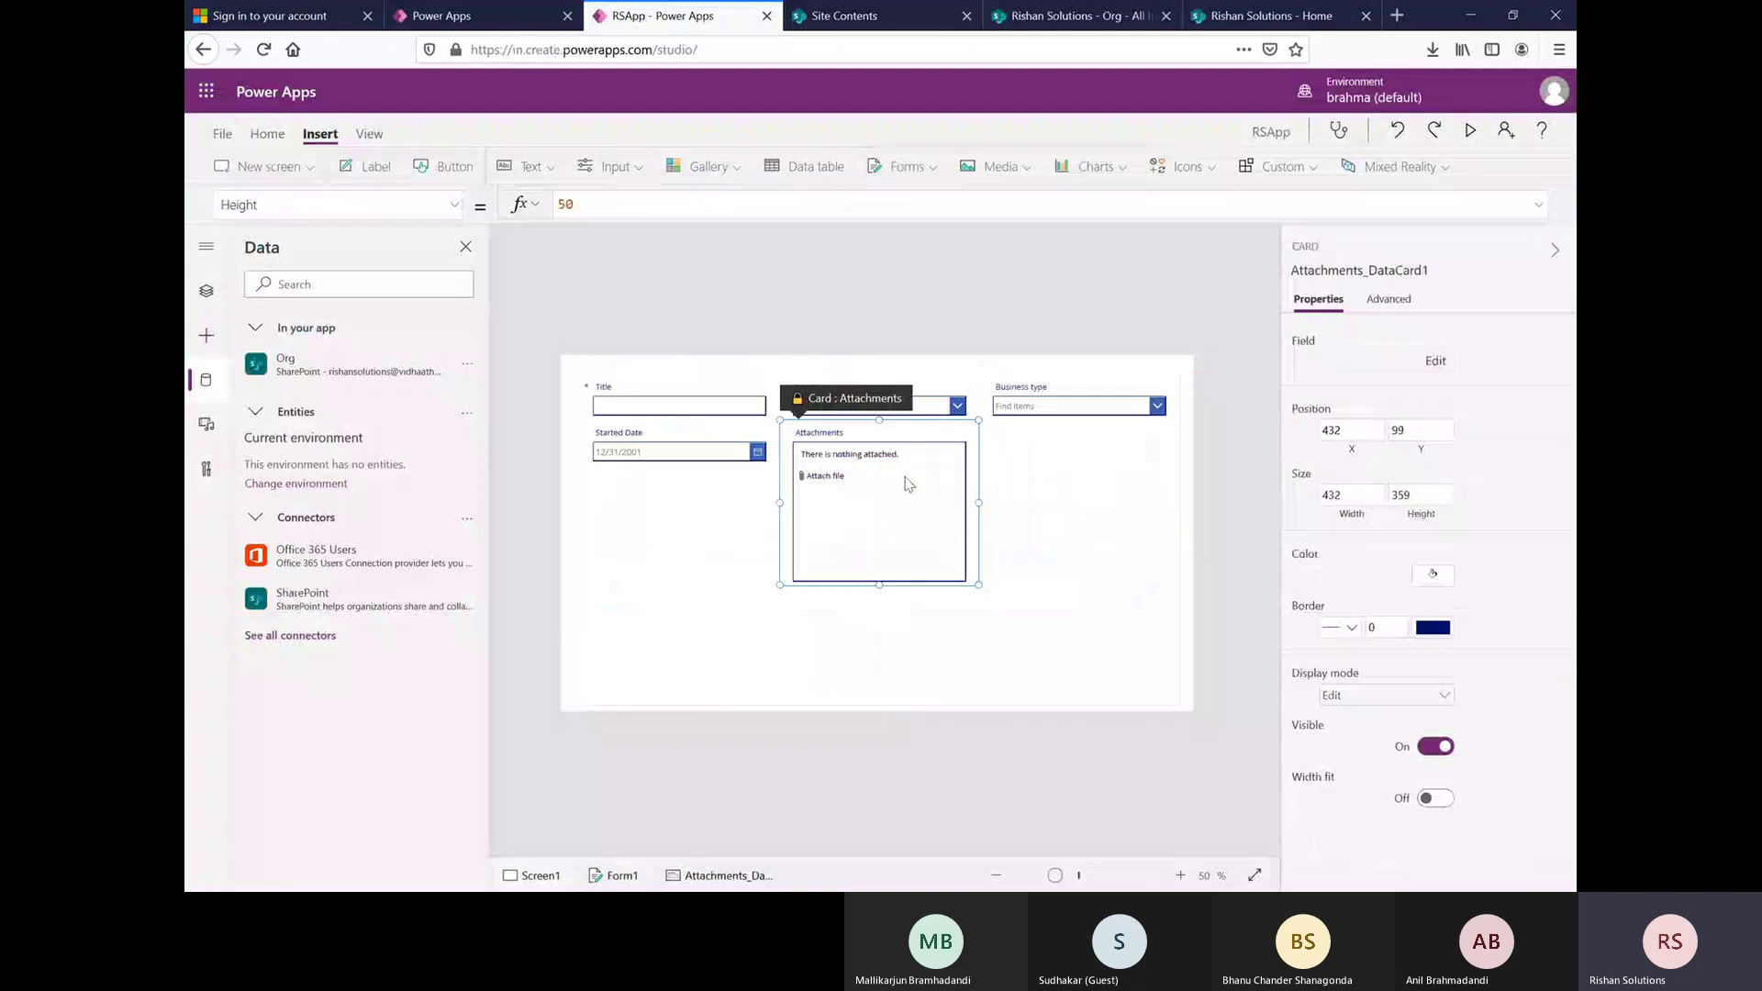
{"action": "key", "text": "Delete"}
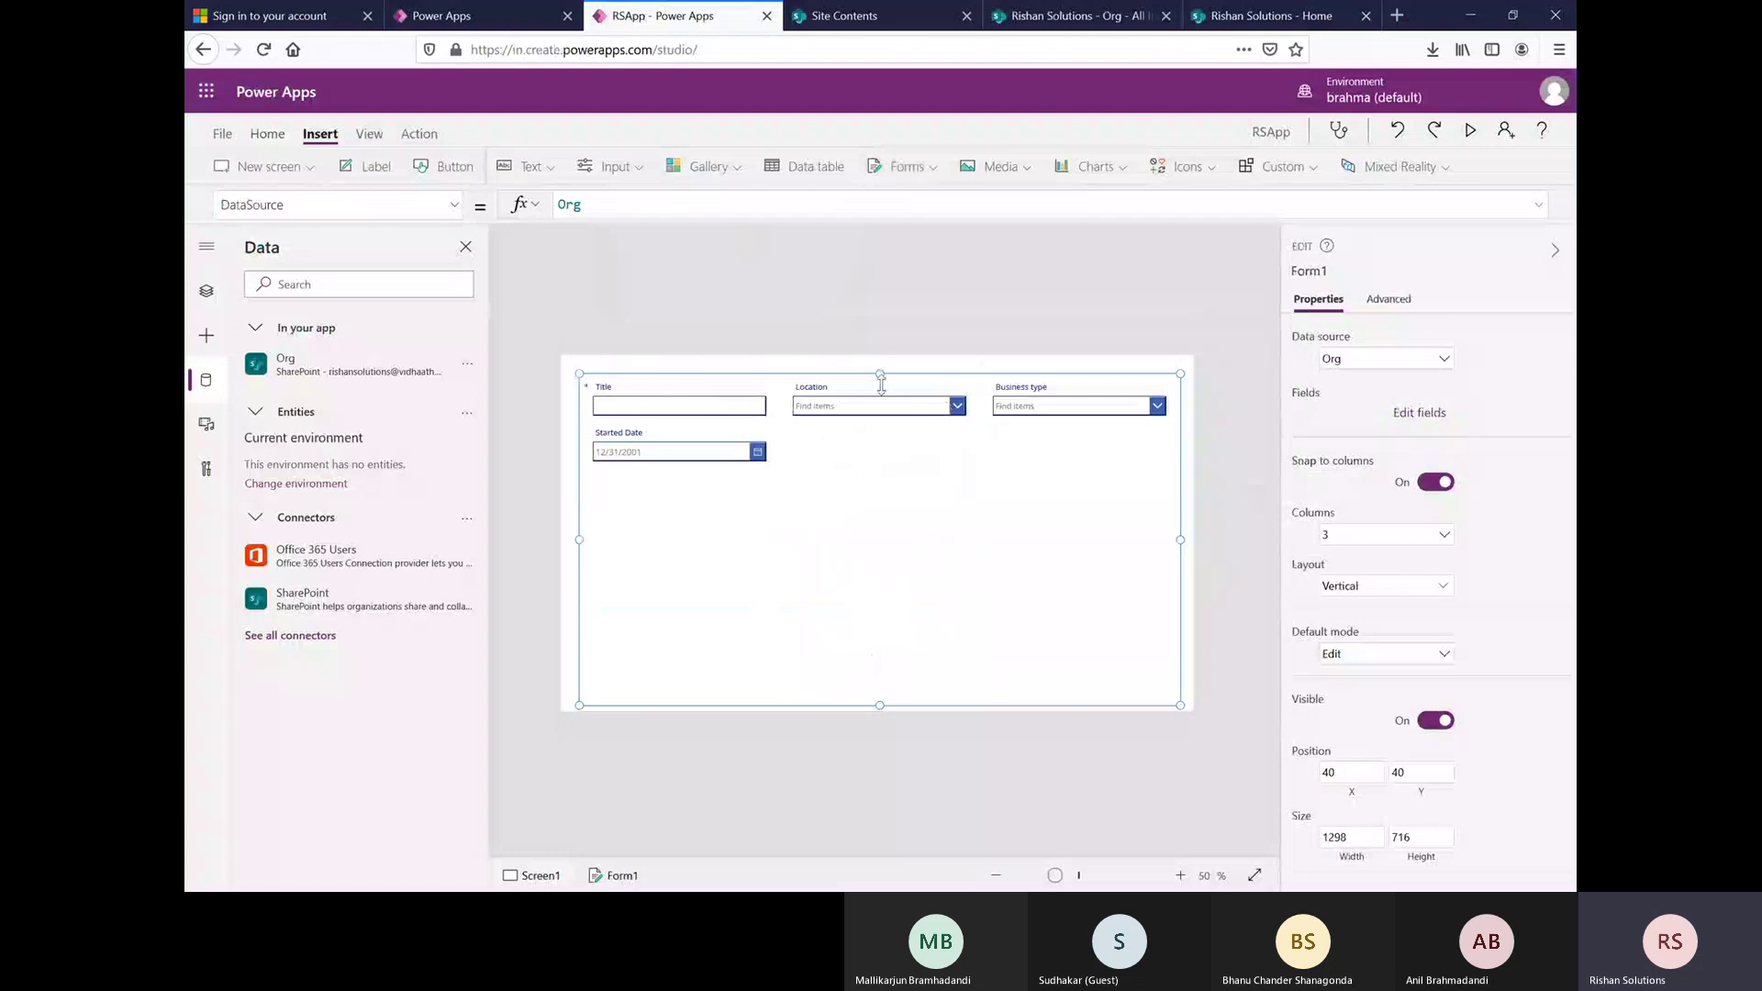
{"action": "left_click_drag", "start_coordinate": [881, 382], "coordinate": [881, 408]}
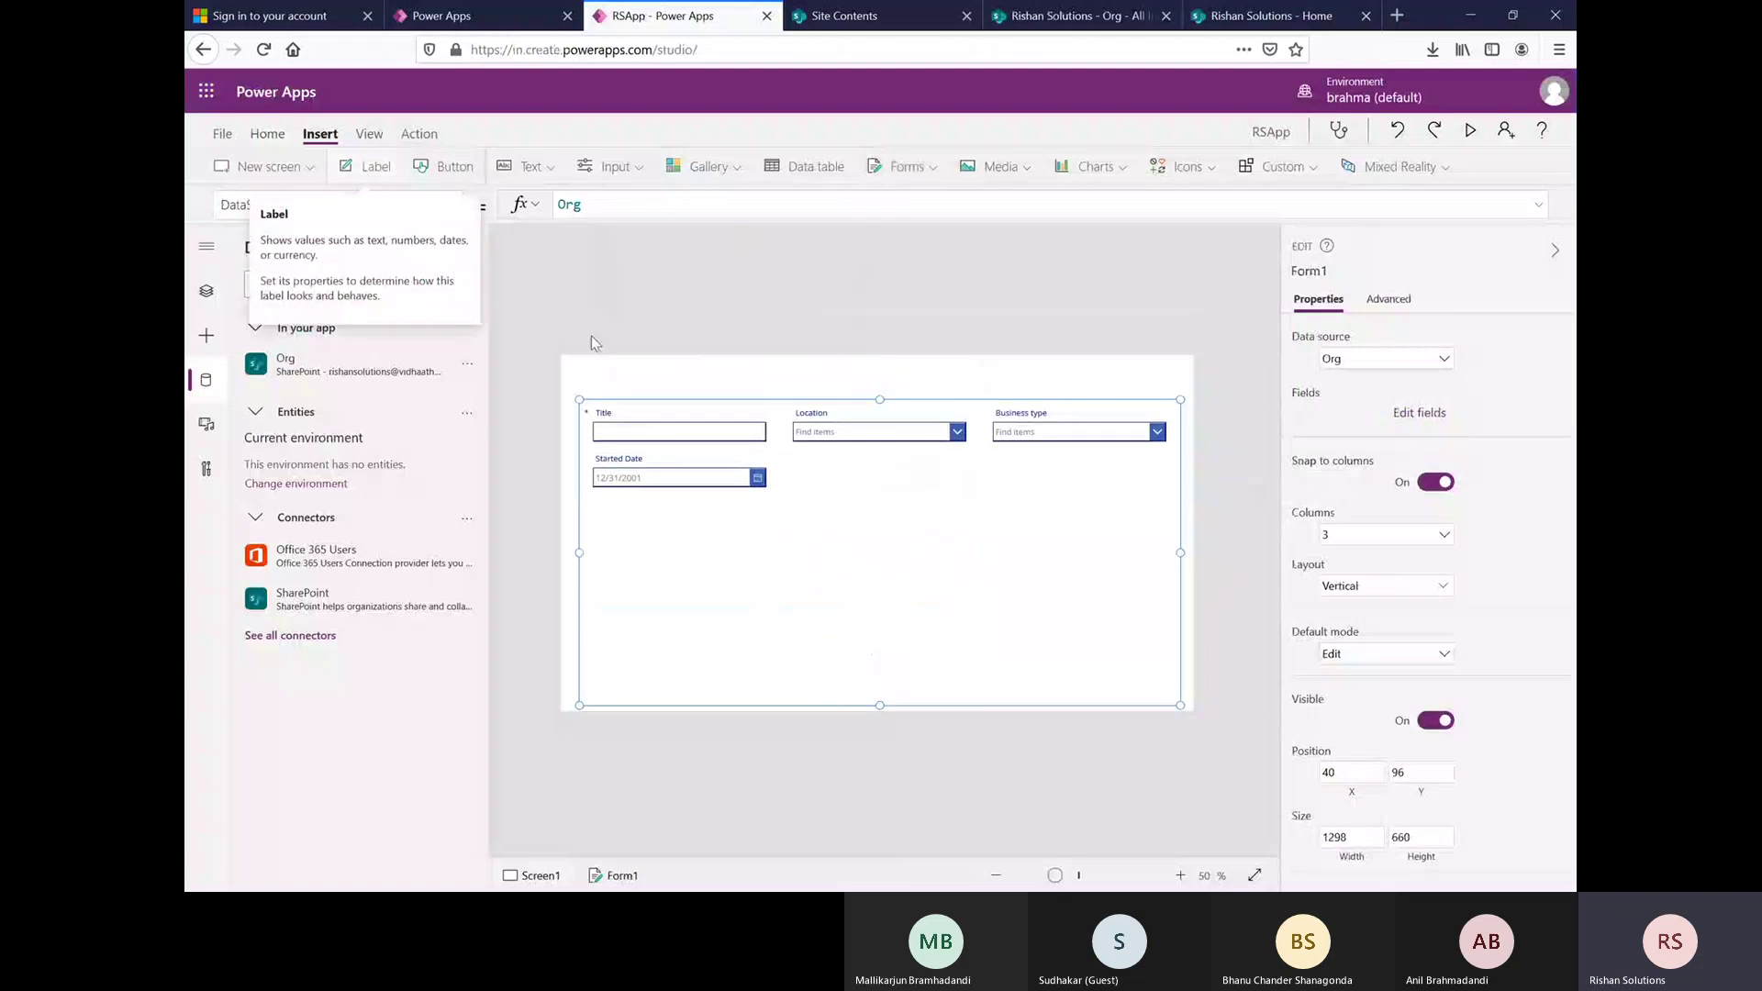
- Insert a label about 1246 wide by 69 high above the form and set its text to "Org Data"
{"action": "left_click", "coordinate": [605, 371]}
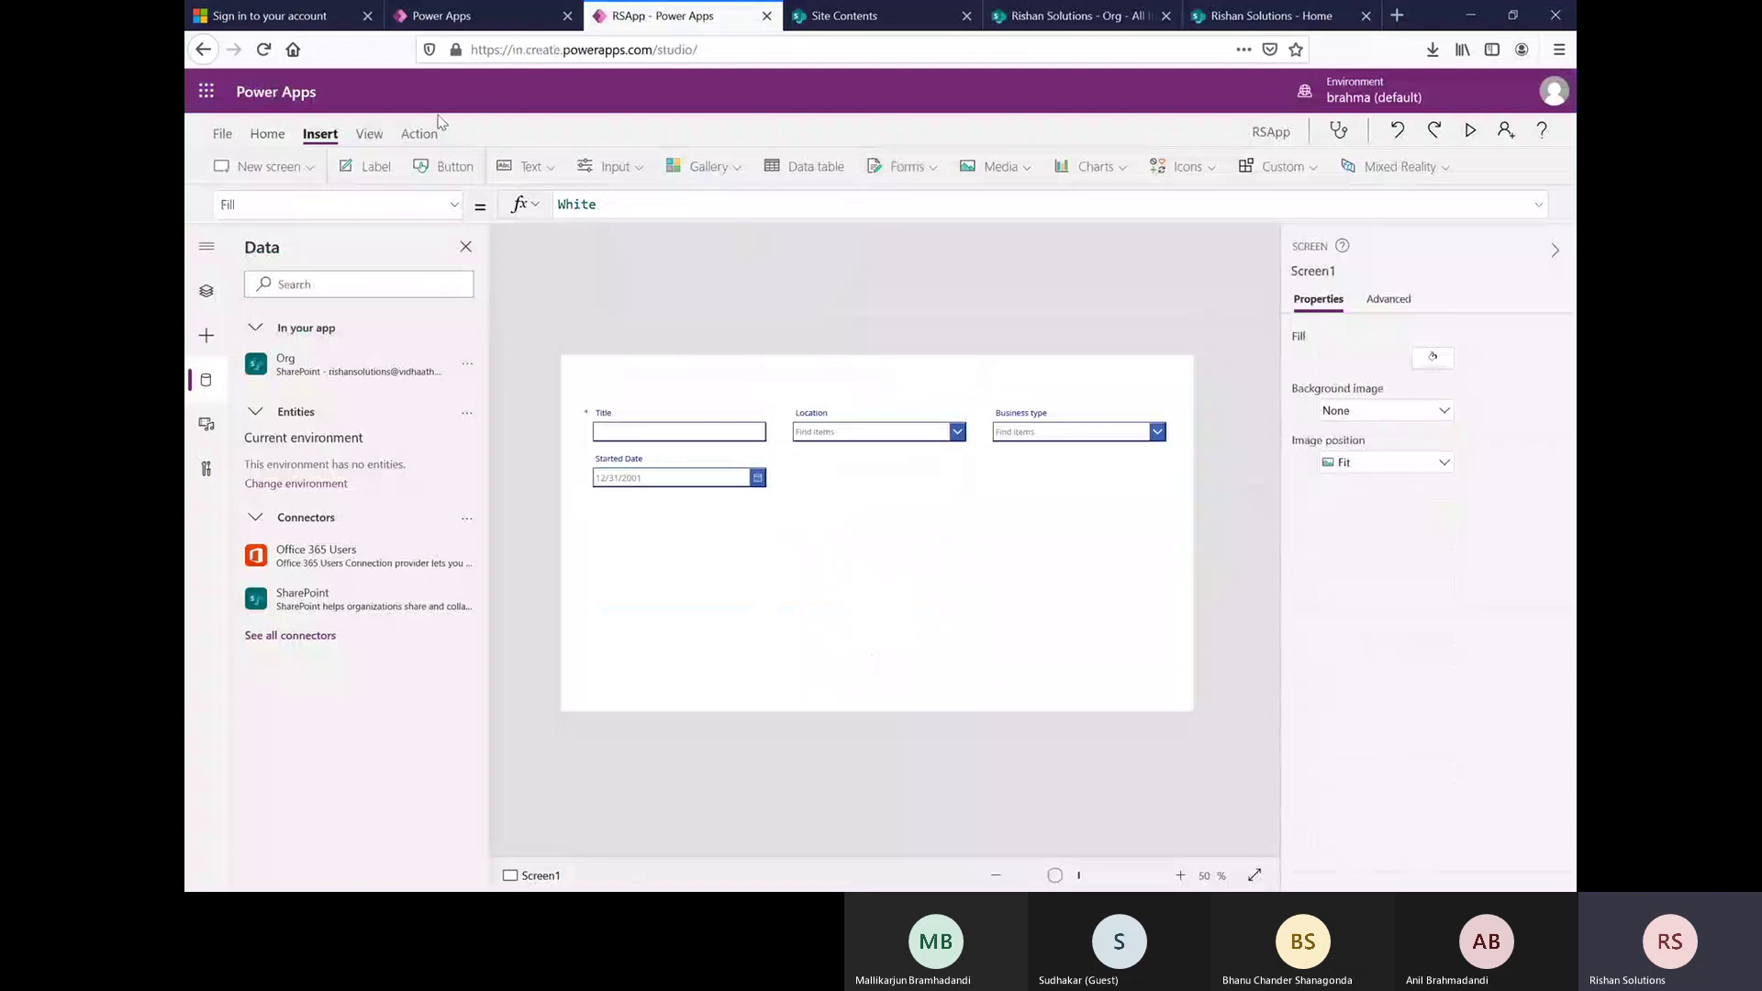
{"action": "left_click", "coordinate": [376, 167]}
{"action": "left_click_drag", "start_coordinate": [631, 395], "coordinate": [1160, 396]}
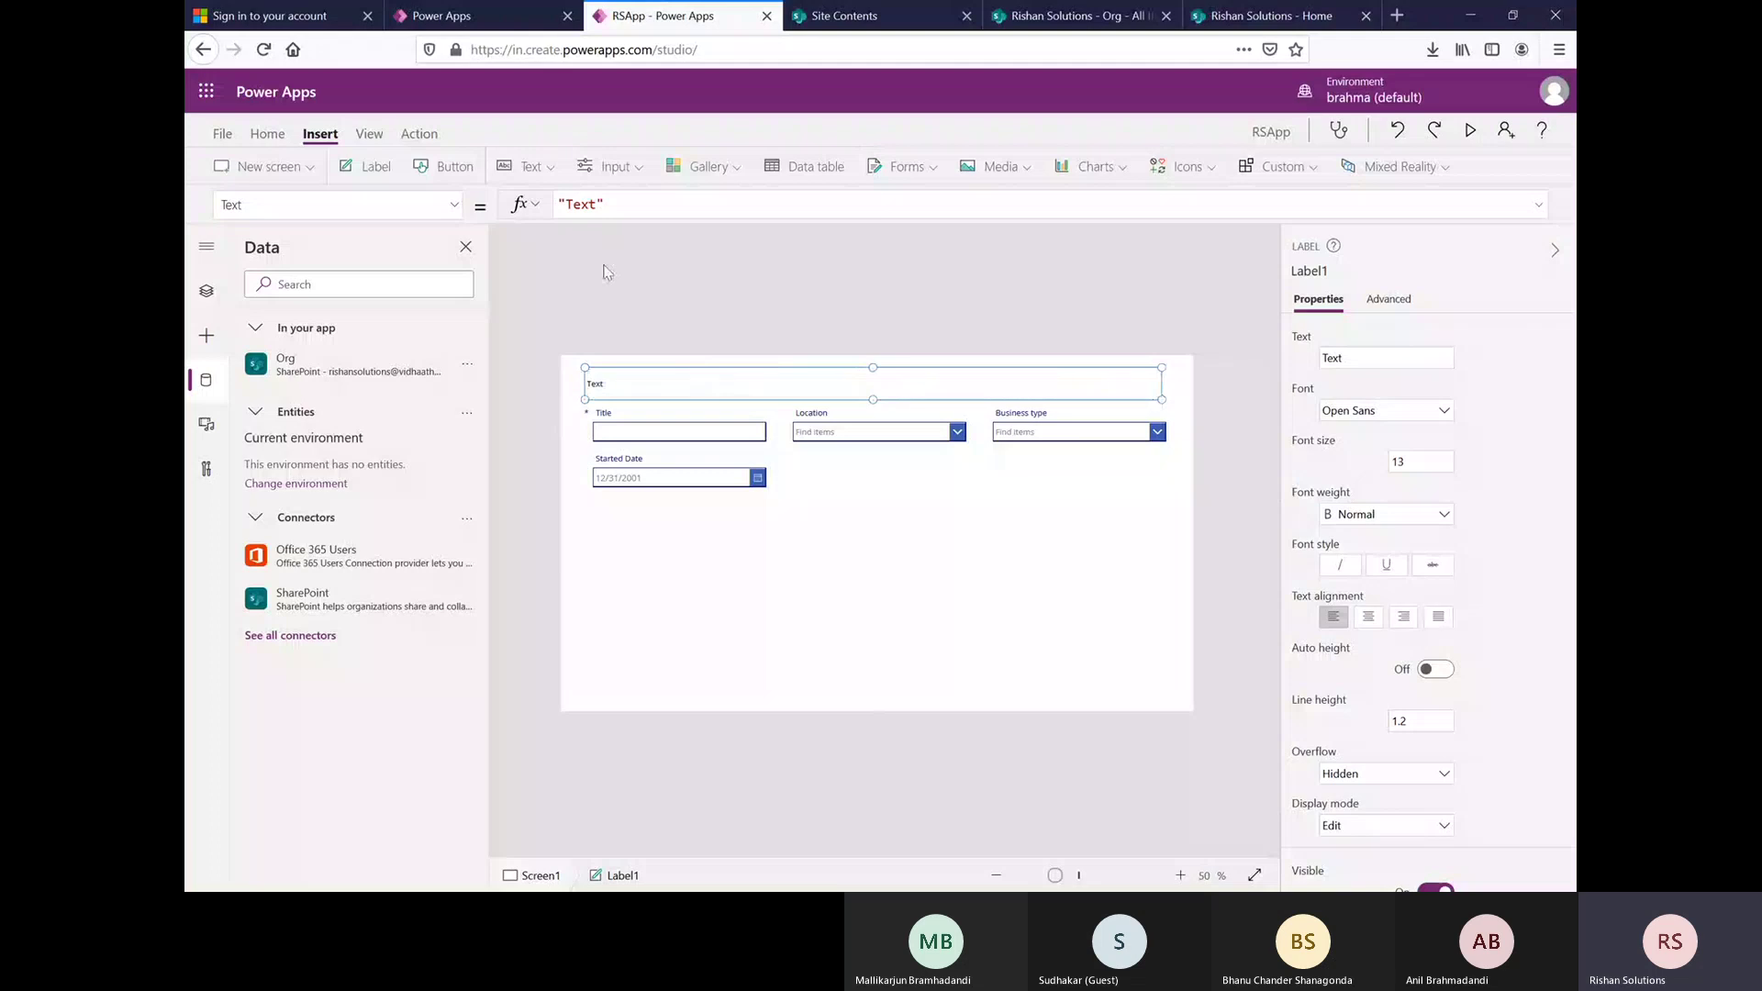
{"action": "left_click", "coordinate": [594, 203]}
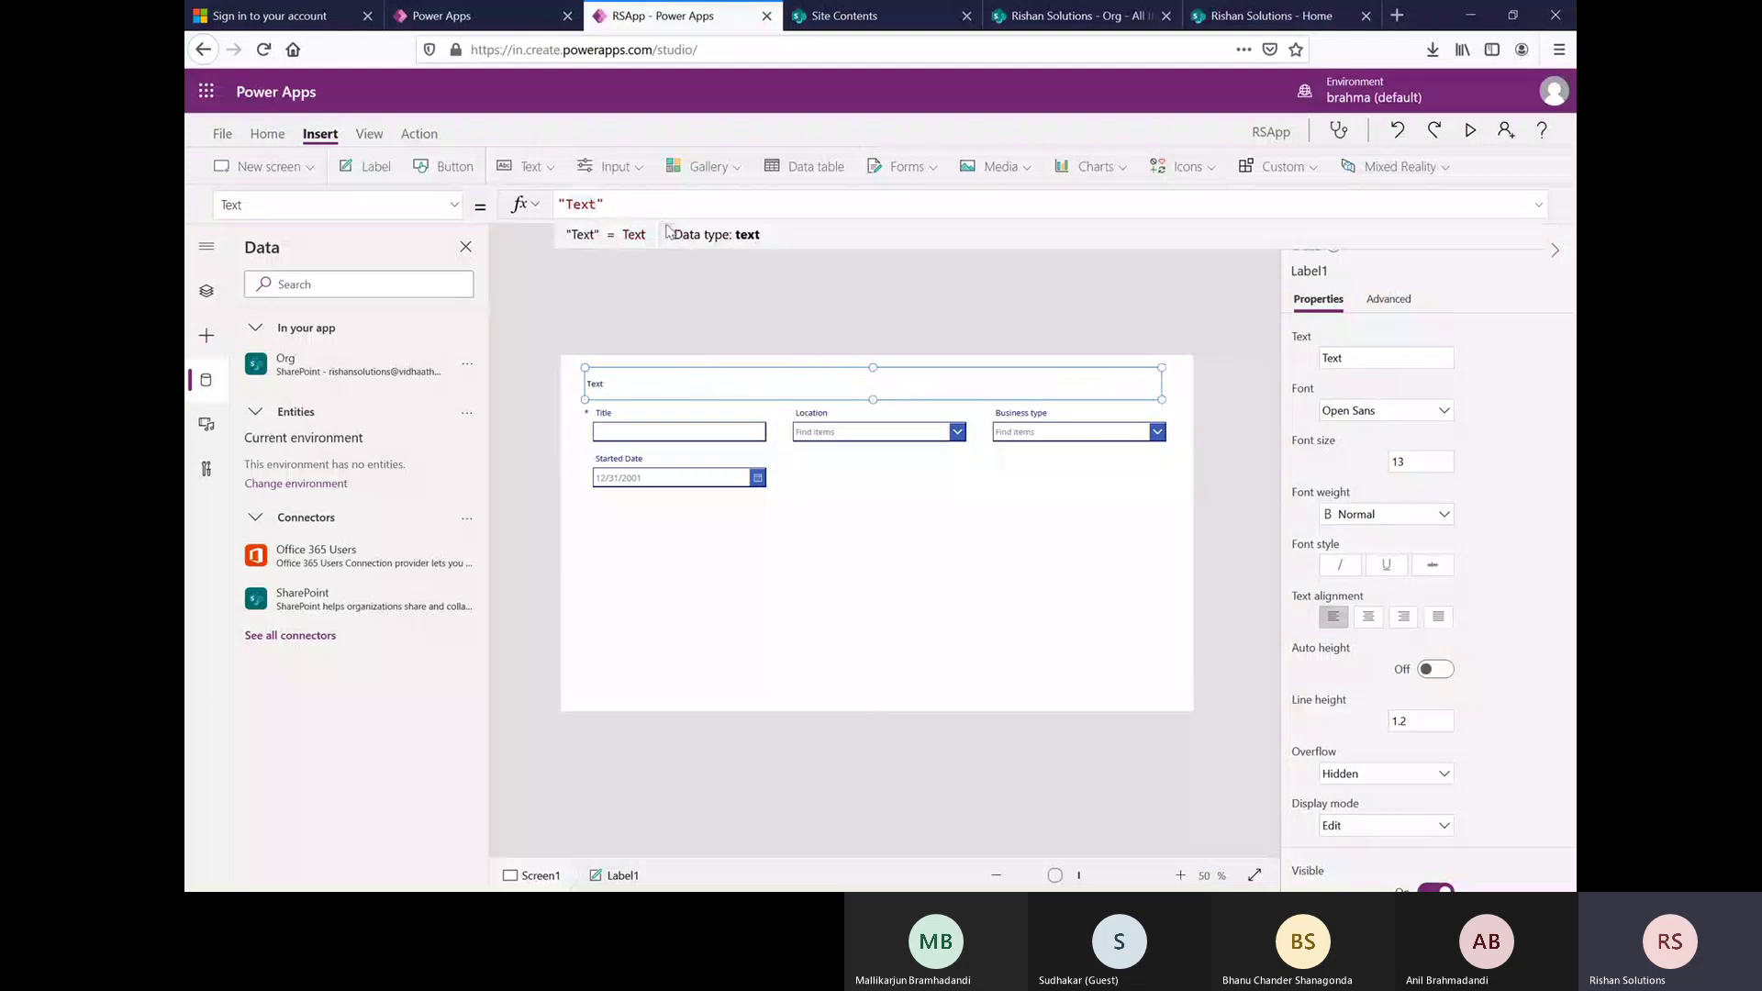
{"action": "key", "text": "BackSpace"}
{"action": "key", "text": "BackSpace"}
{"action": "key", "text": "BackSpace"}
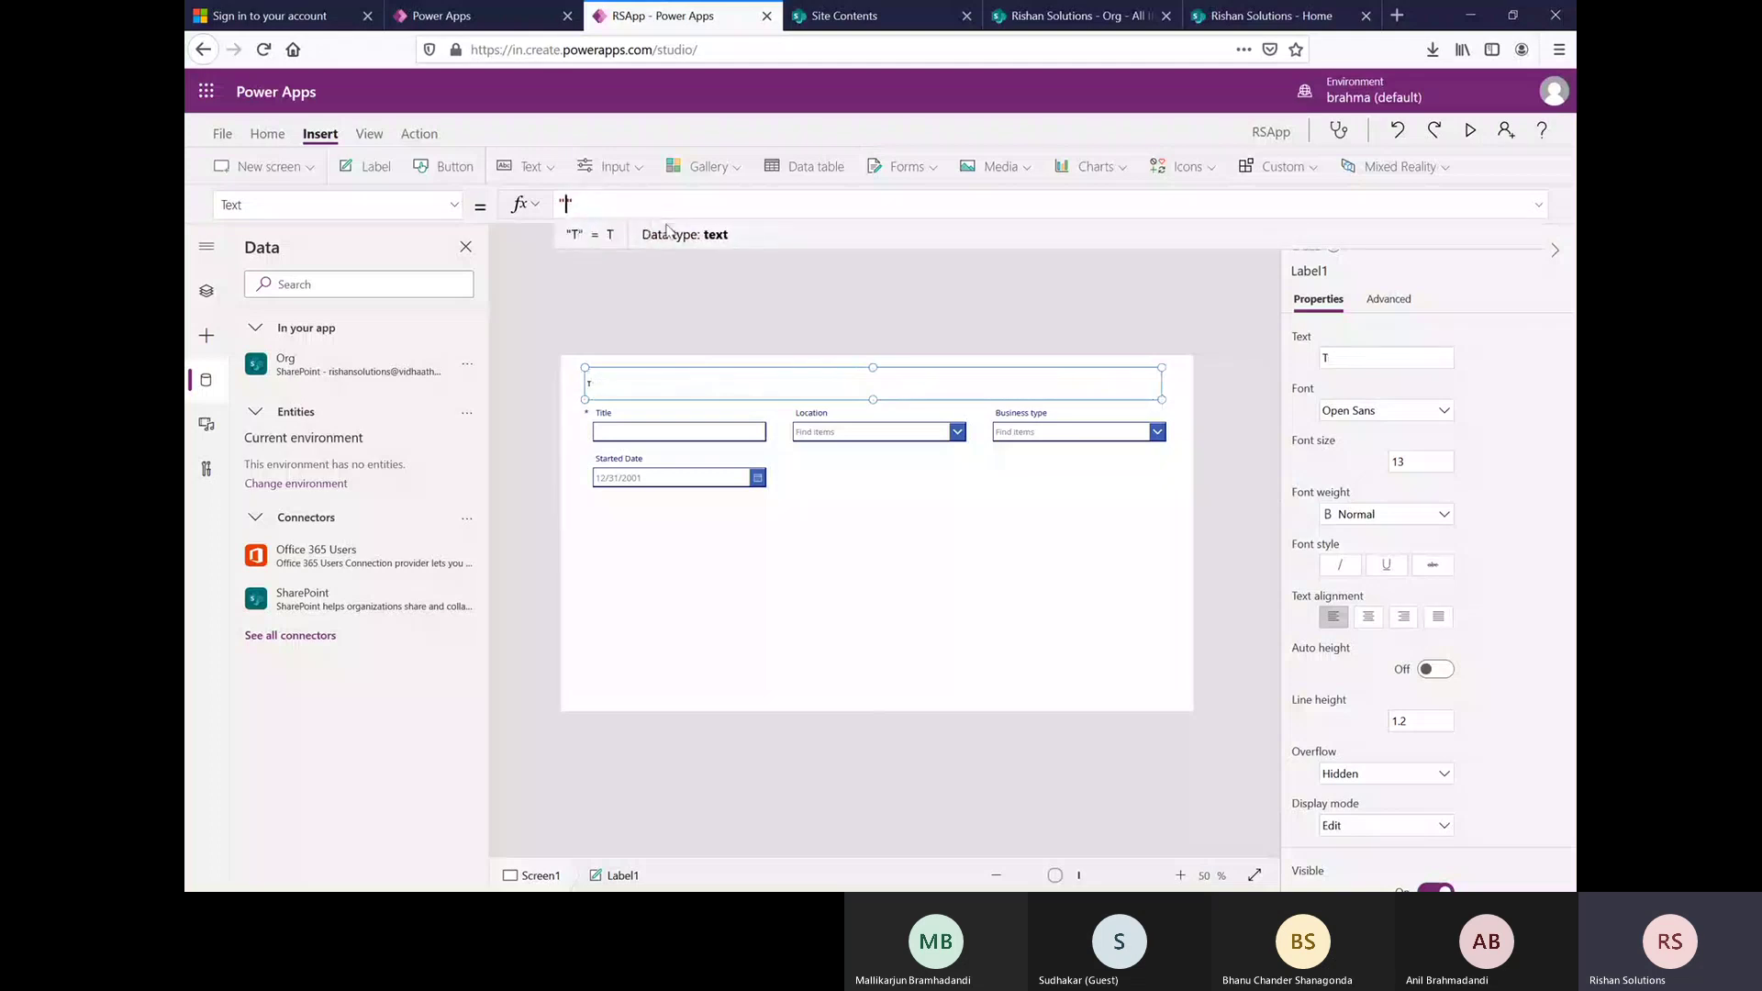
{"action": "type", "text": "Org Data"}
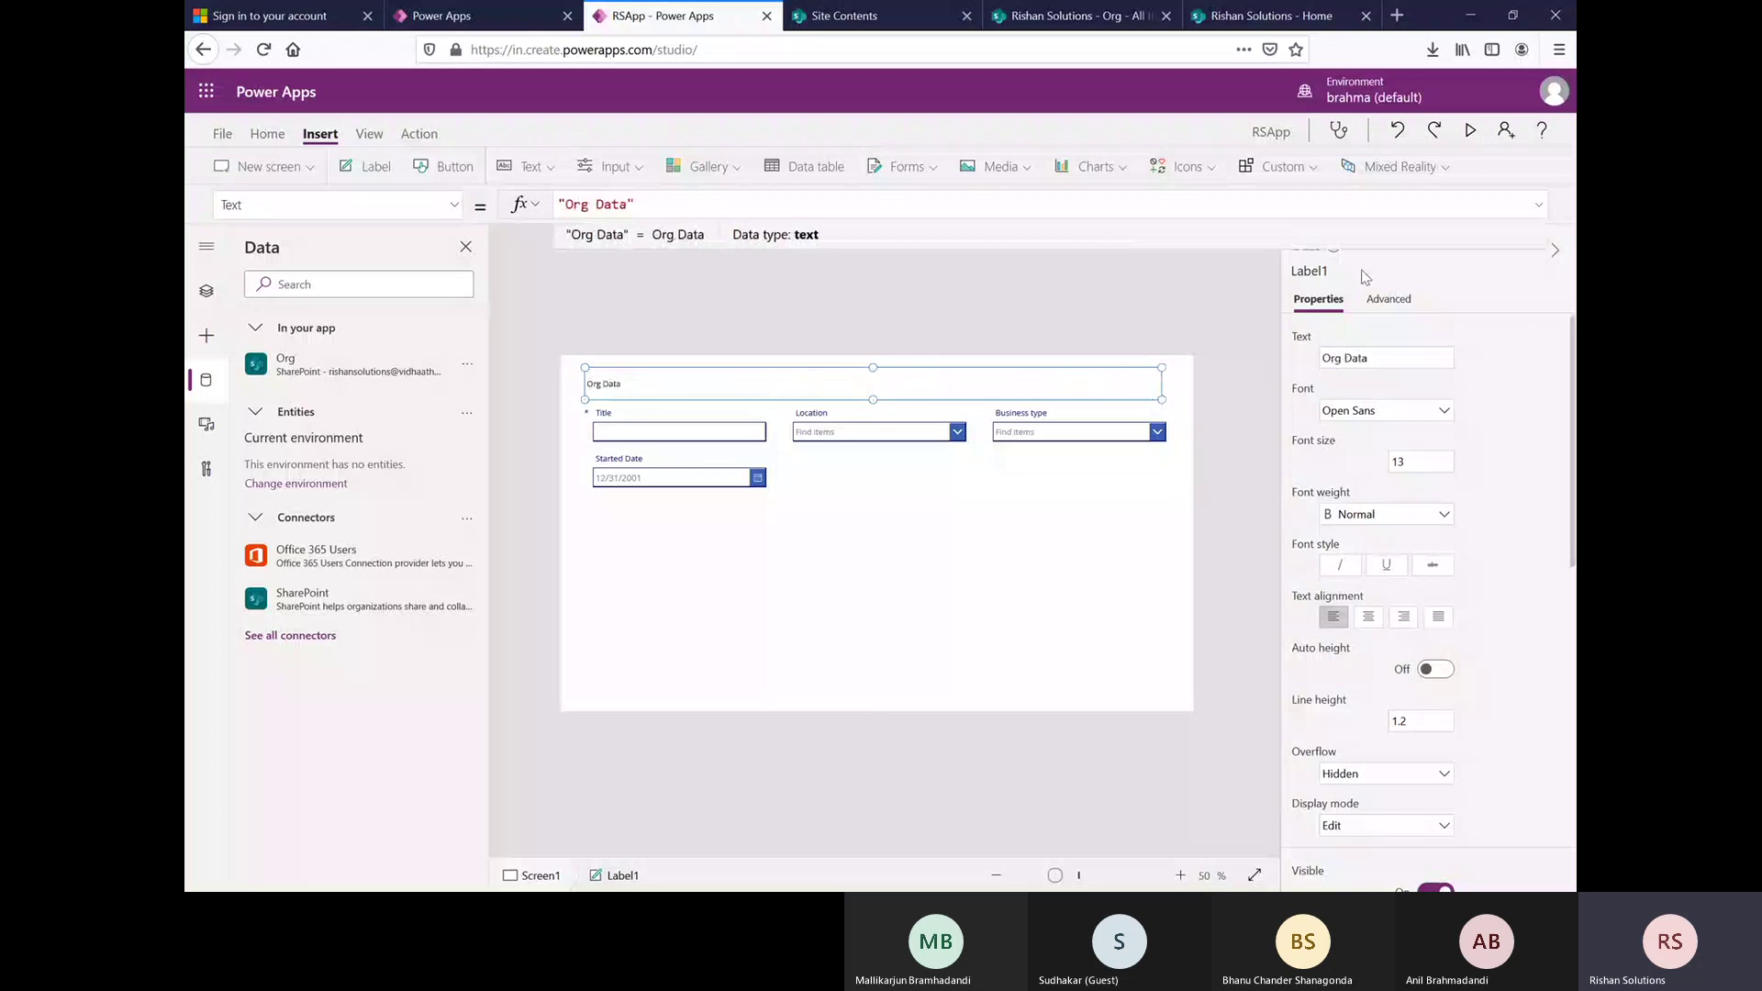
- Format the Org Data label with font size 32, Bold weight and centered text
{"action": "left_click", "coordinate": [1417, 462]}
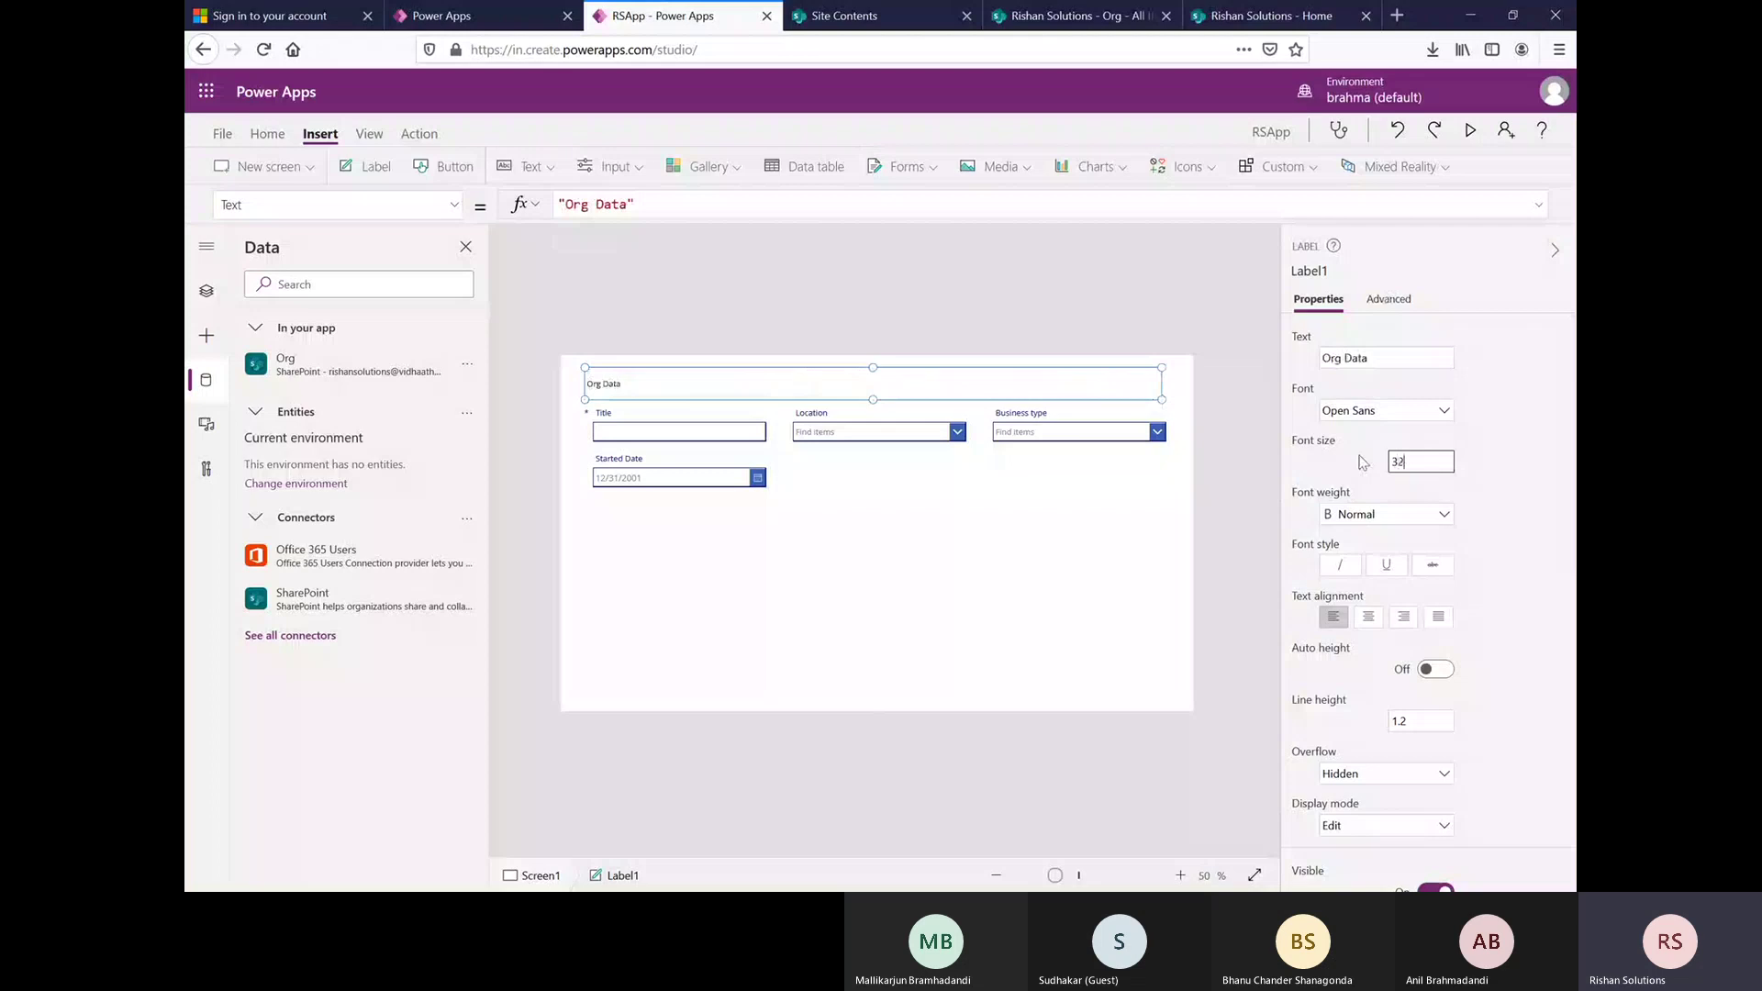
{"action": "key", "text": "Return"}
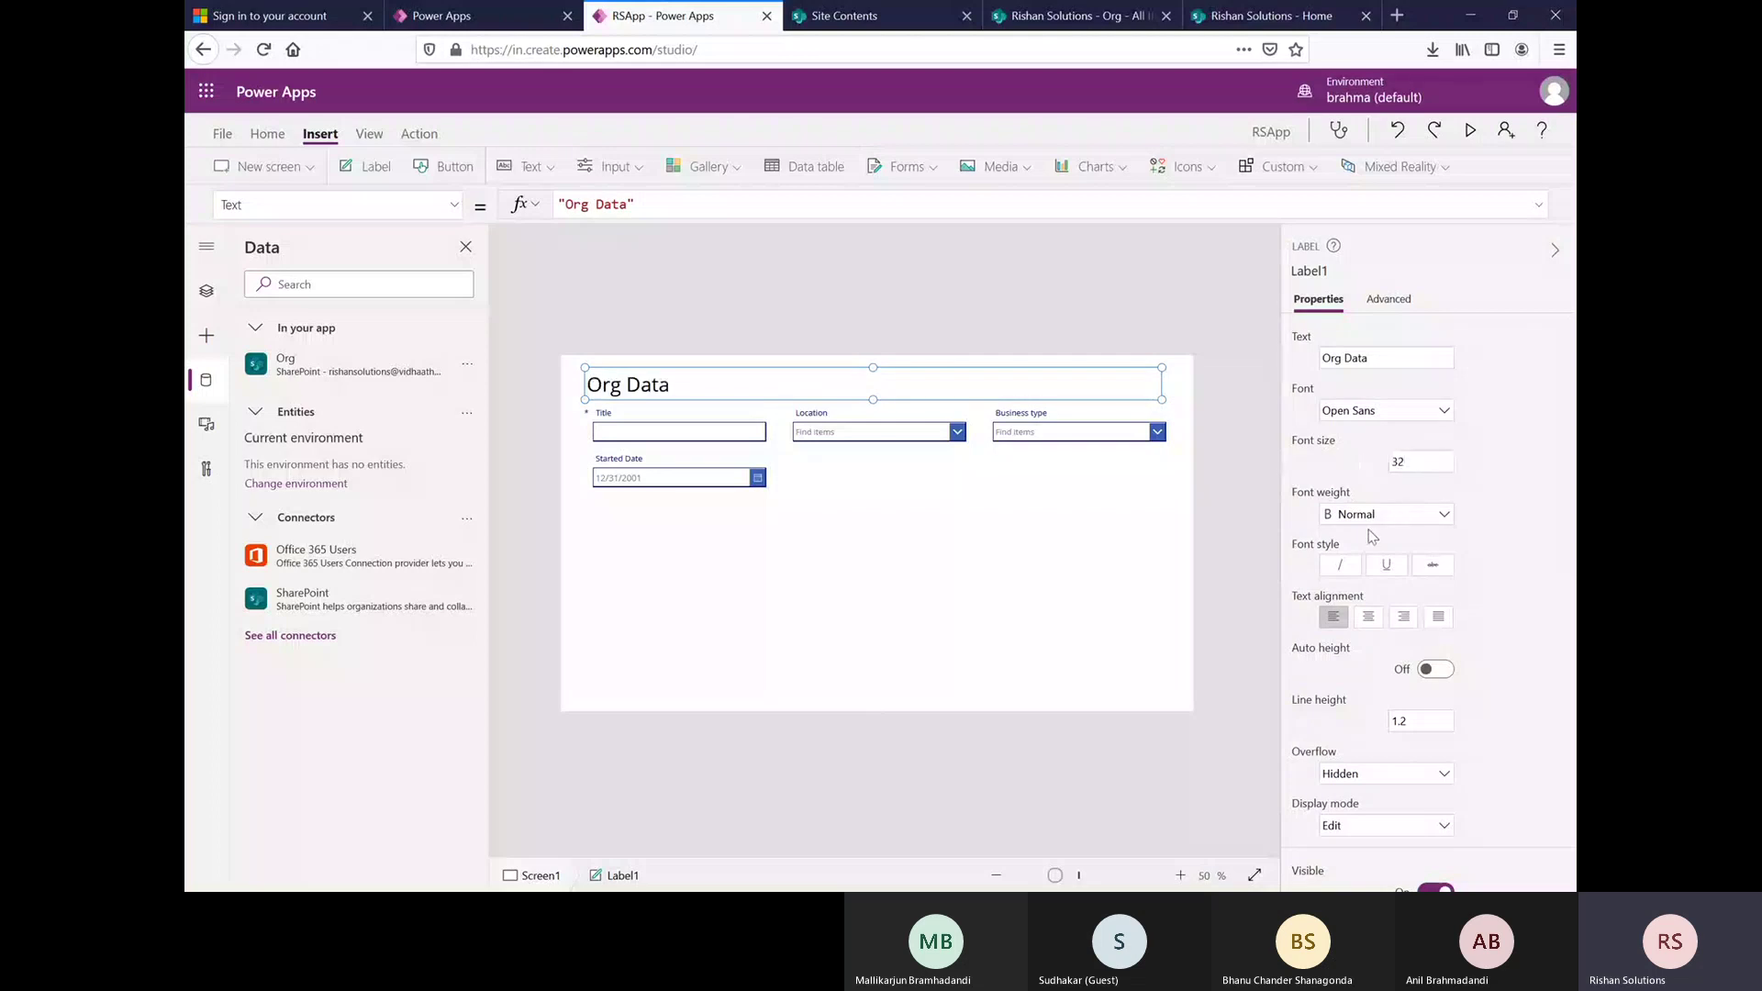
{"action": "left_click", "coordinate": [1371, 520]}
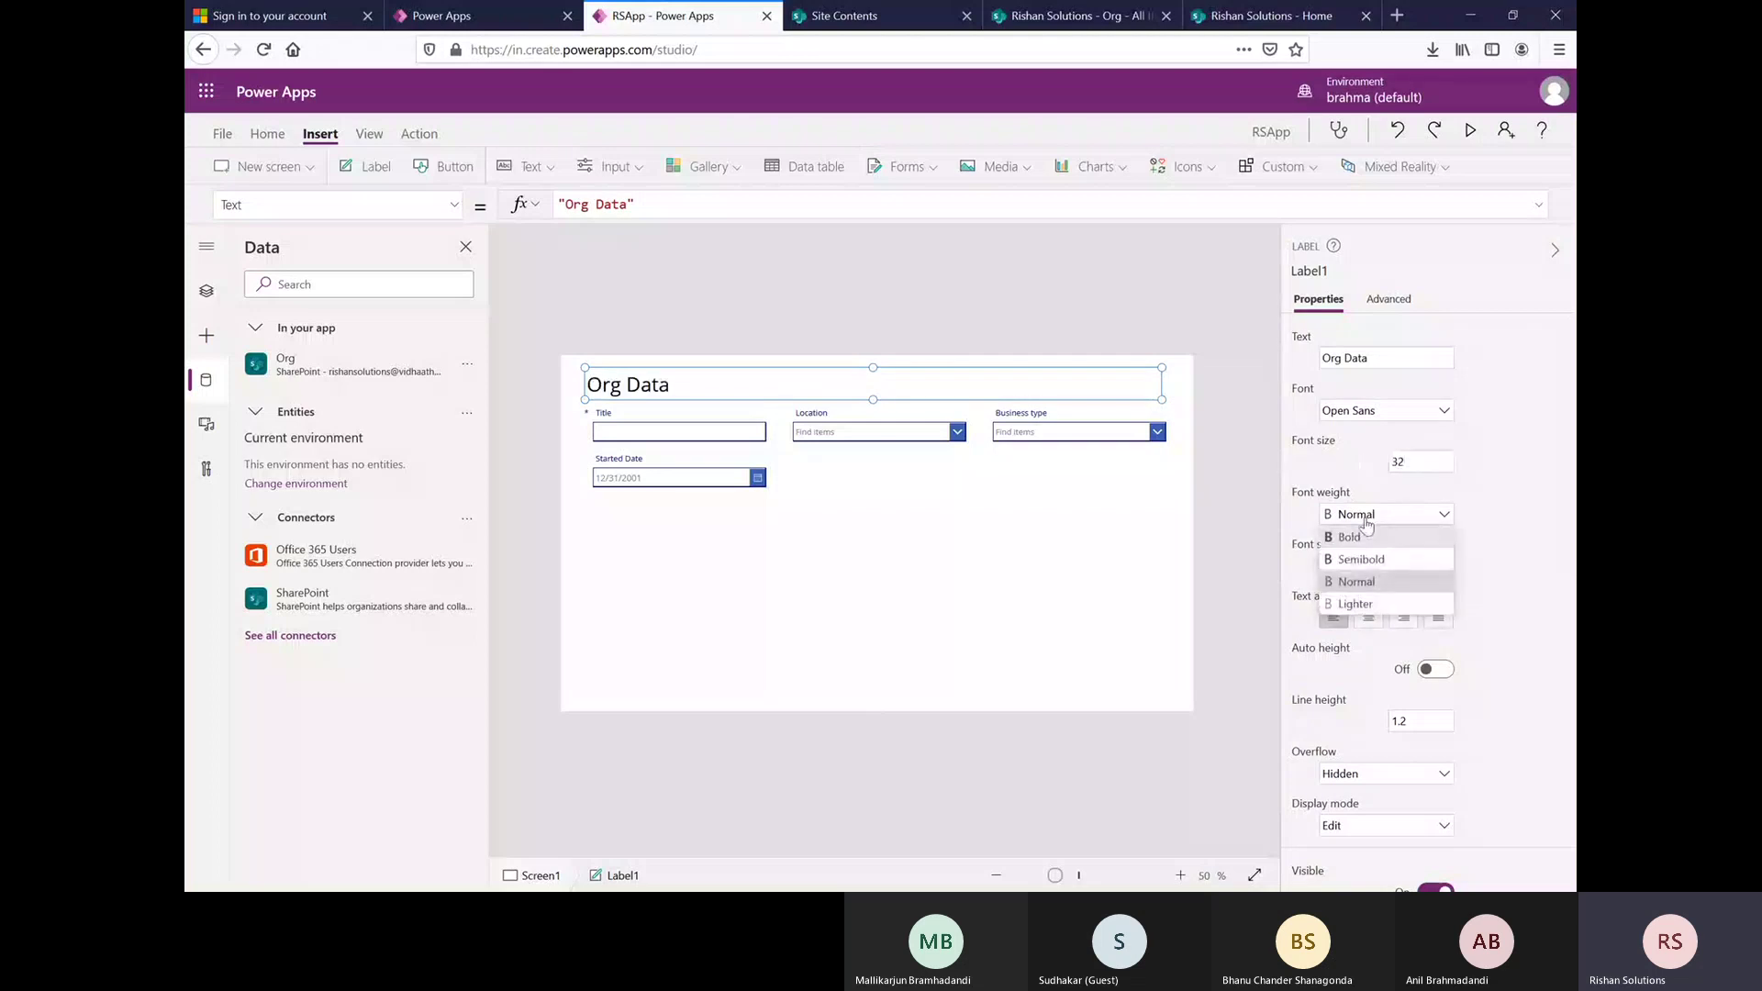
{"action": "left_click", "coordinate": [1357, 540]}
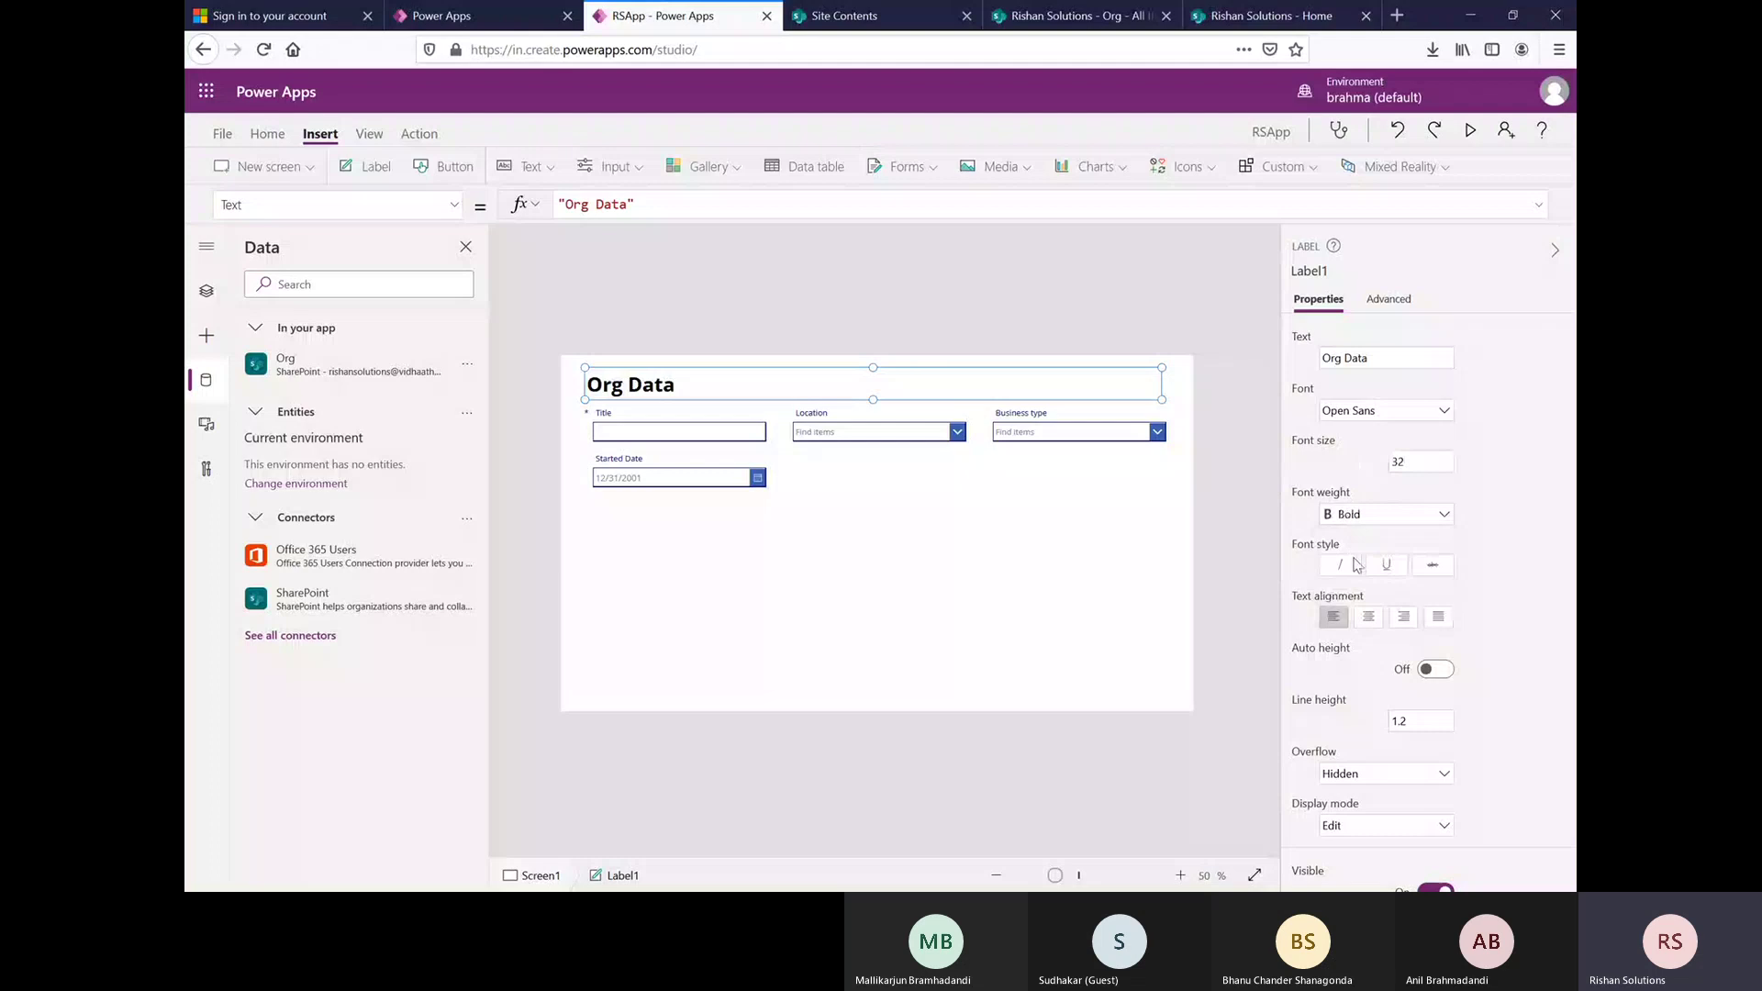
{"action": "left_click", "coordinate": [1370, 617]}
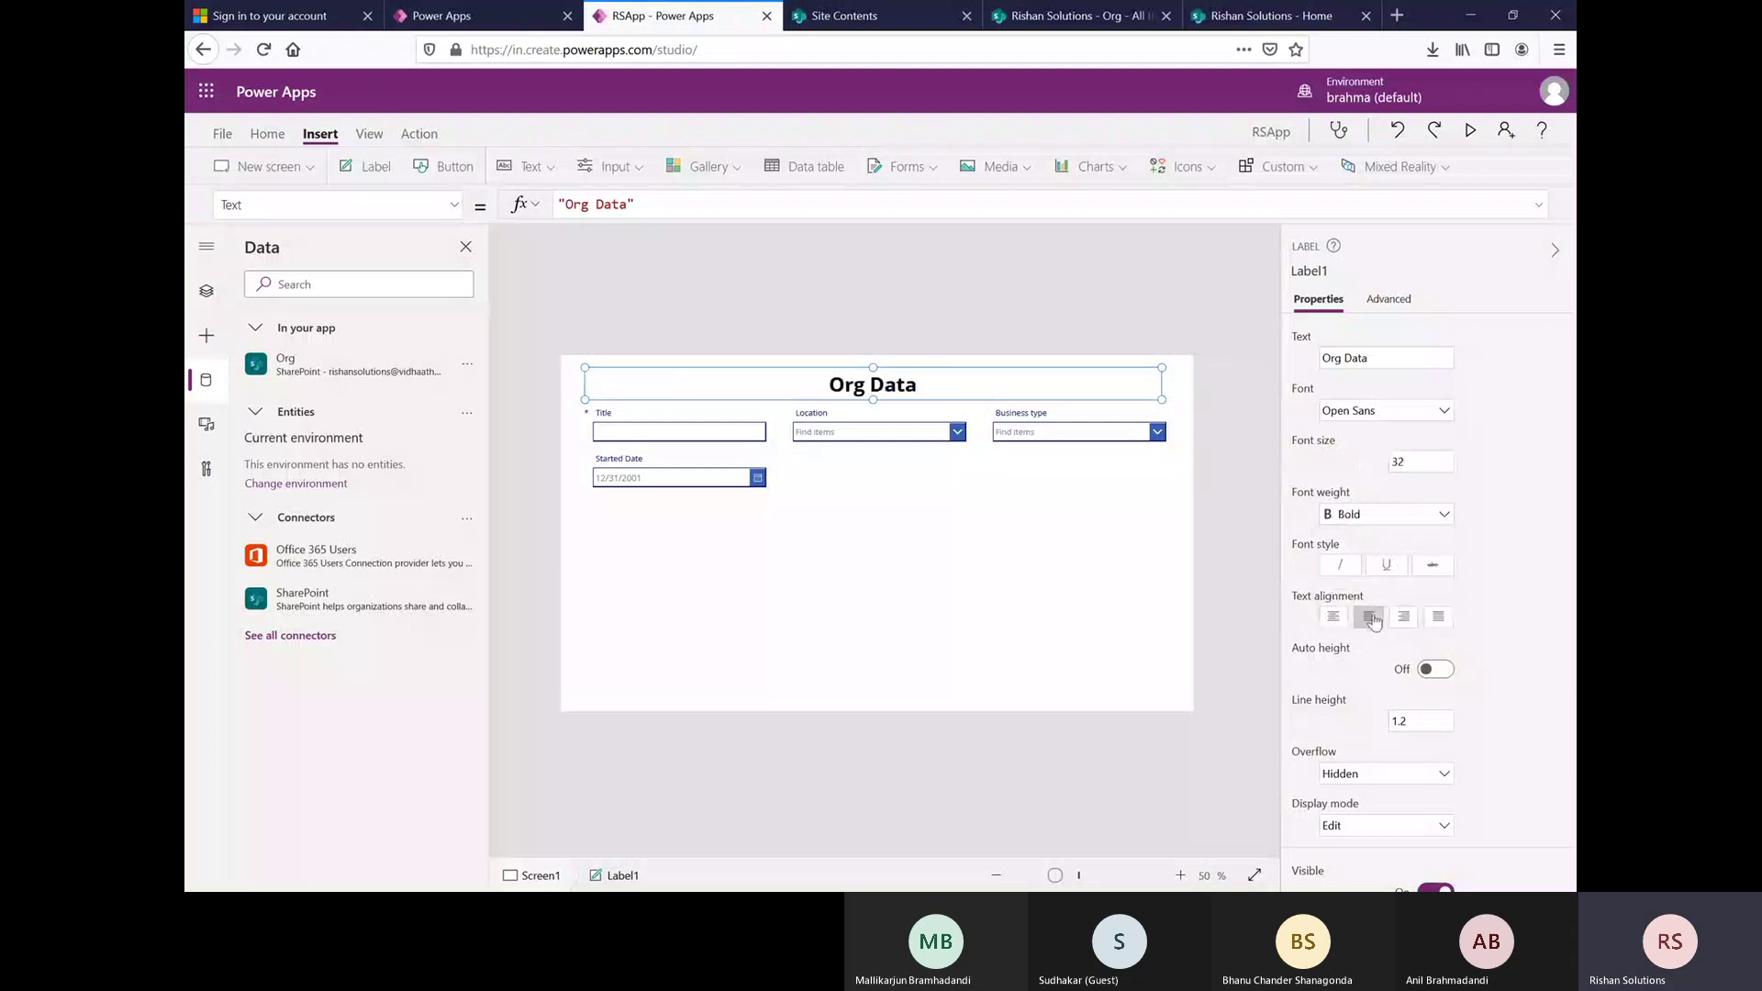
- Fill the Org Data label's background with the lightest blue theme color
{"action": "right_click", "coordinate": [1071, 387]}
{"action": "left_click", "coordinate": [1017, 385]}
{"action": "left_click_drag", "start_coordinate": [1570, 410], "coordinate": [1574, 627]}
{"action": "scroll", "coordinate": [1444, 633], "scroll_direction": "down", "scroll_amount": 2}
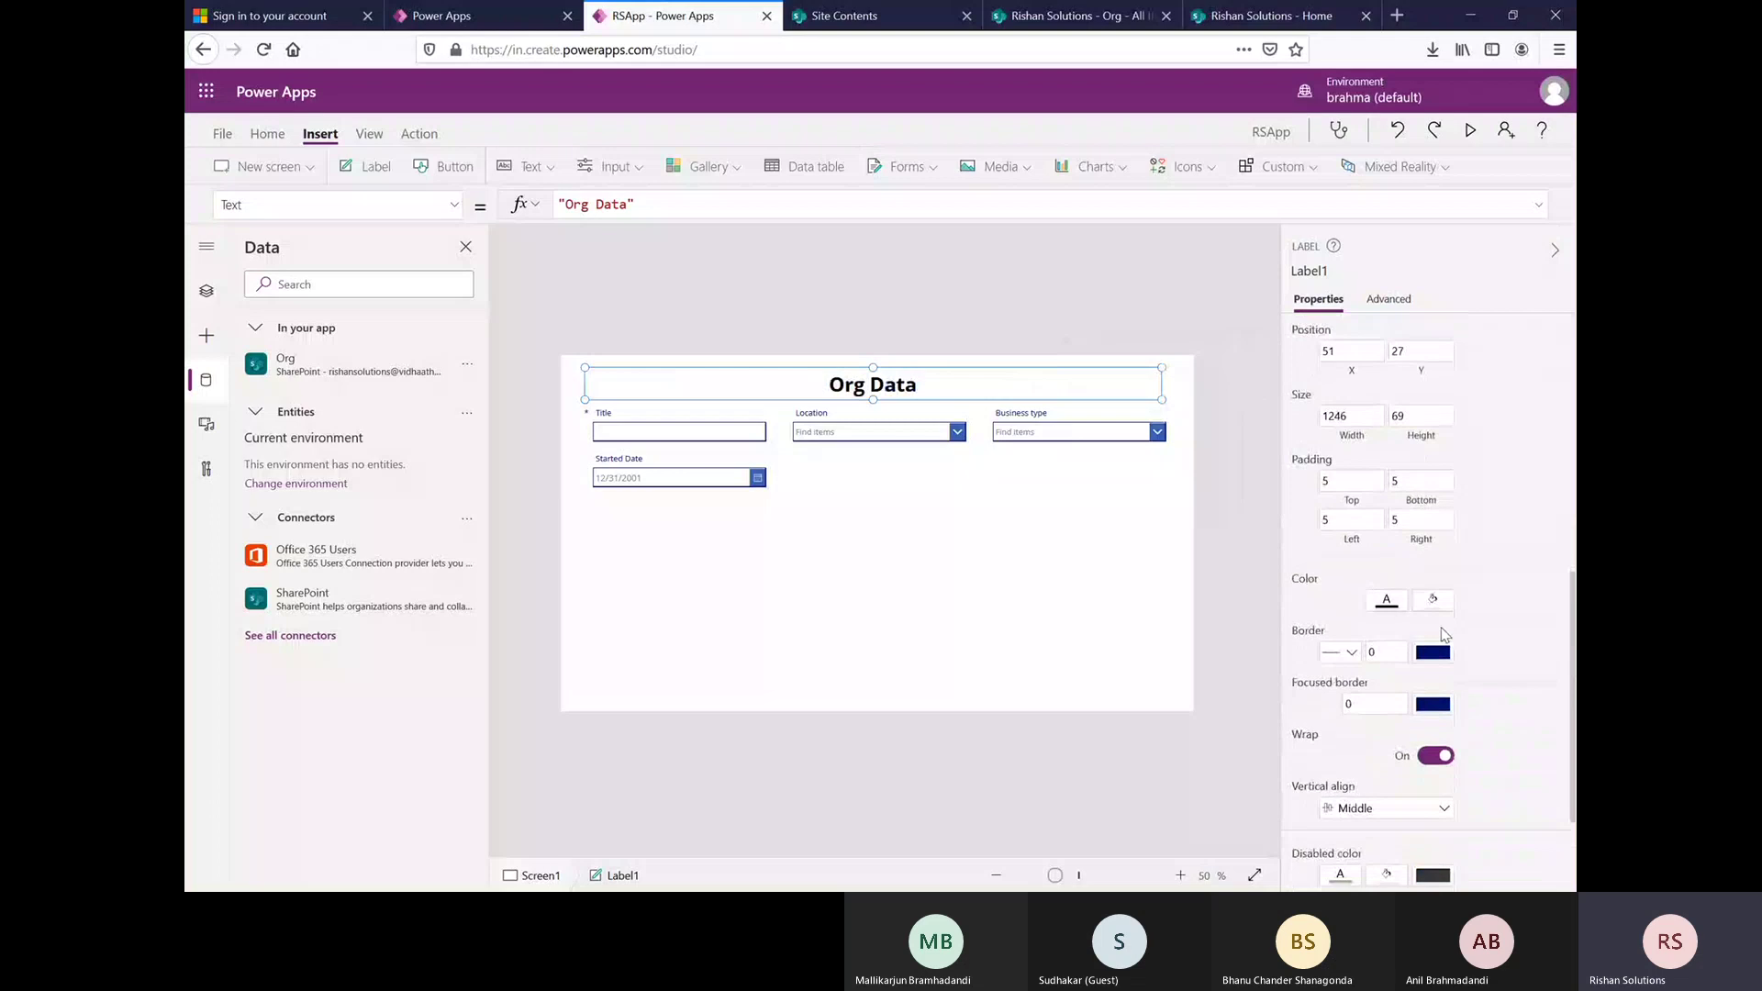
{"action": "left_click", "coordinate": [1432, 602]}
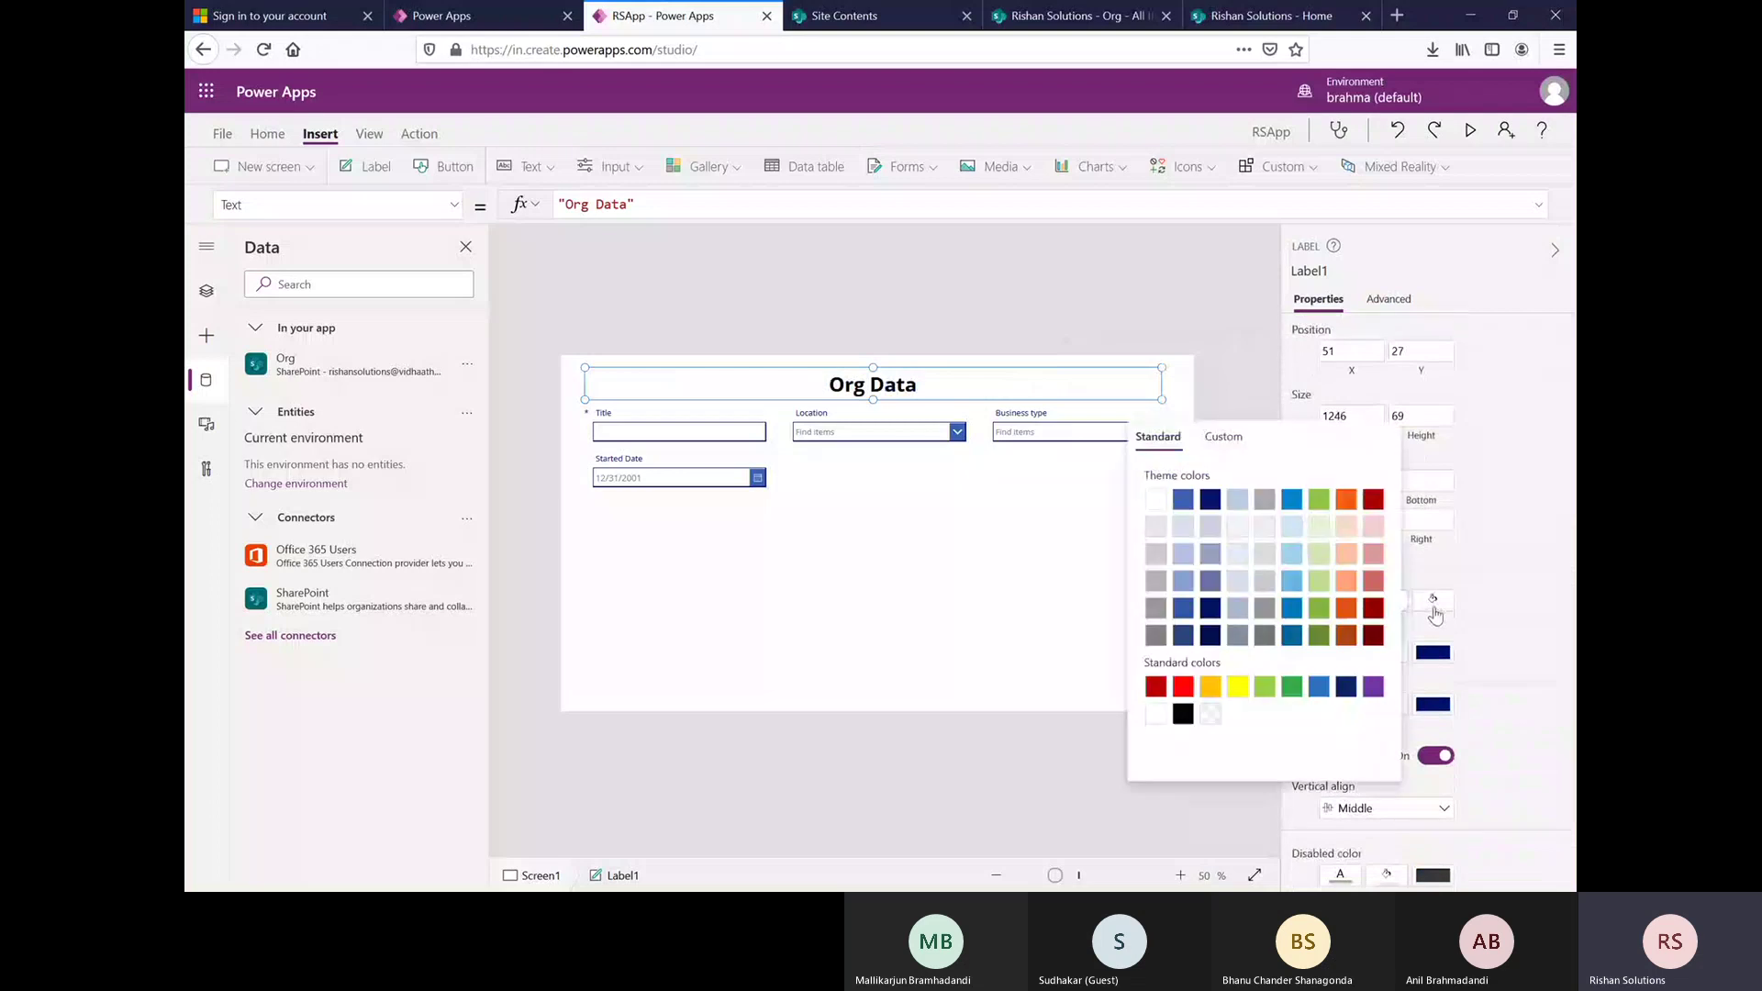
{"action": "left_click", "coordinate": [1292, 586]}
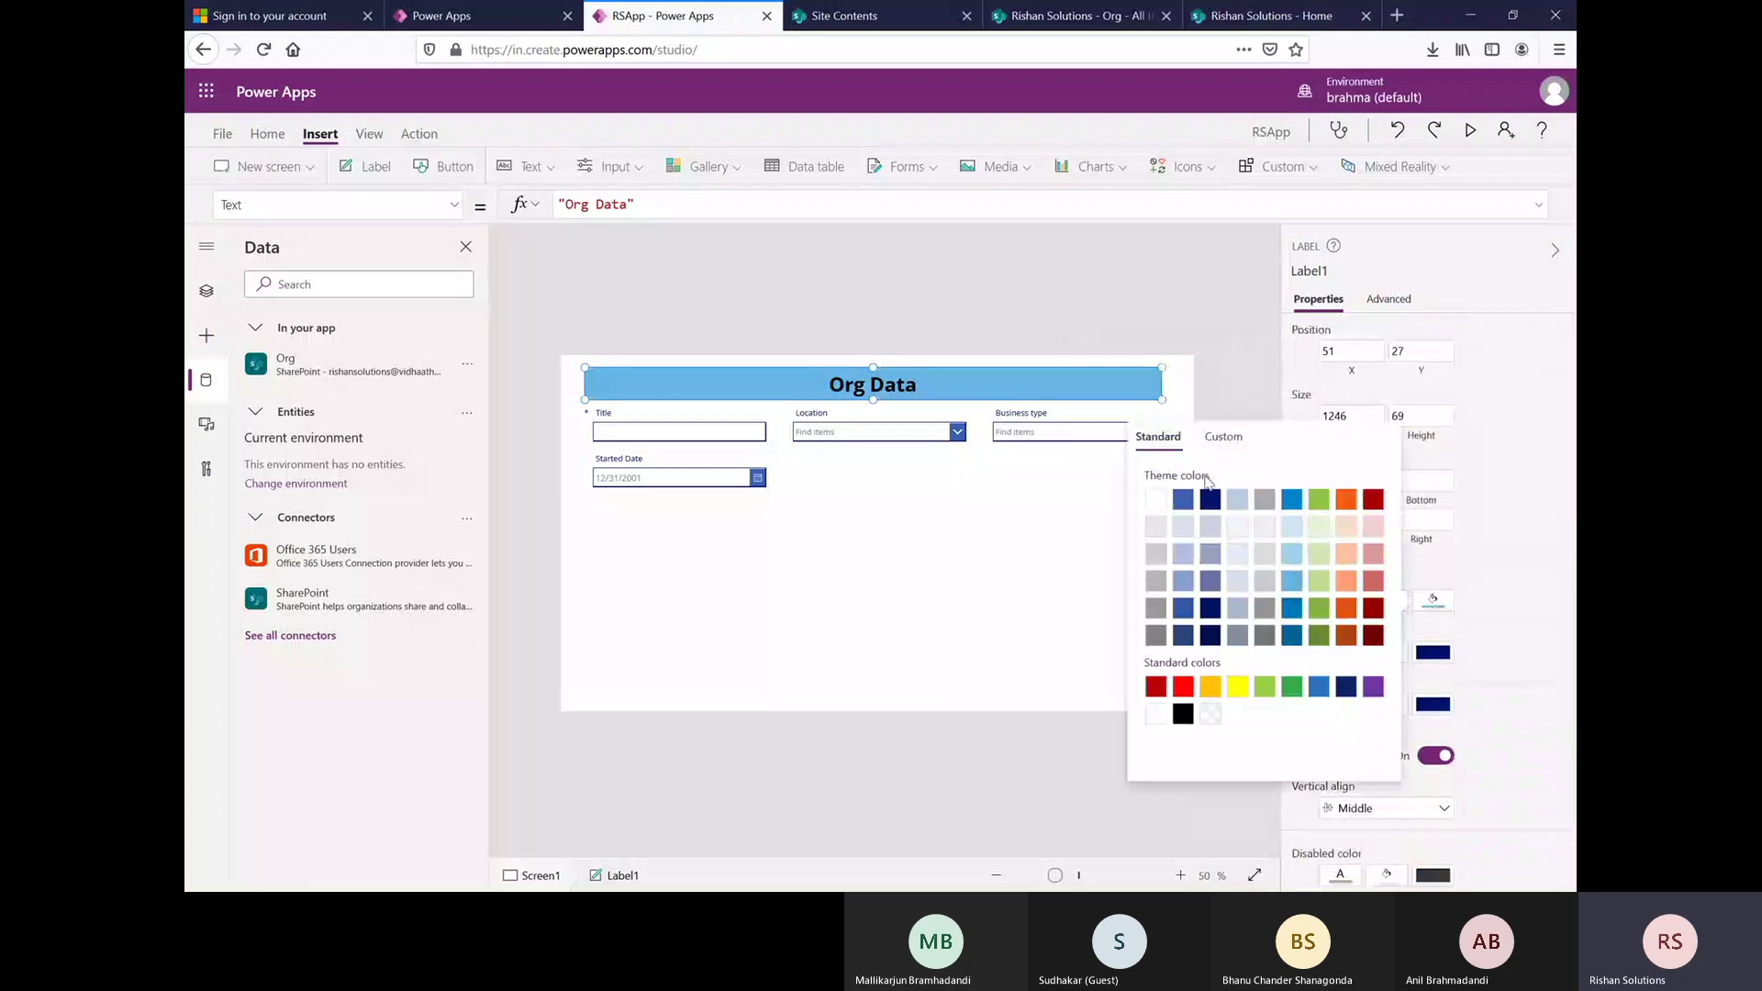
{"action": "left_click", "coordinate": [1292, 562]}
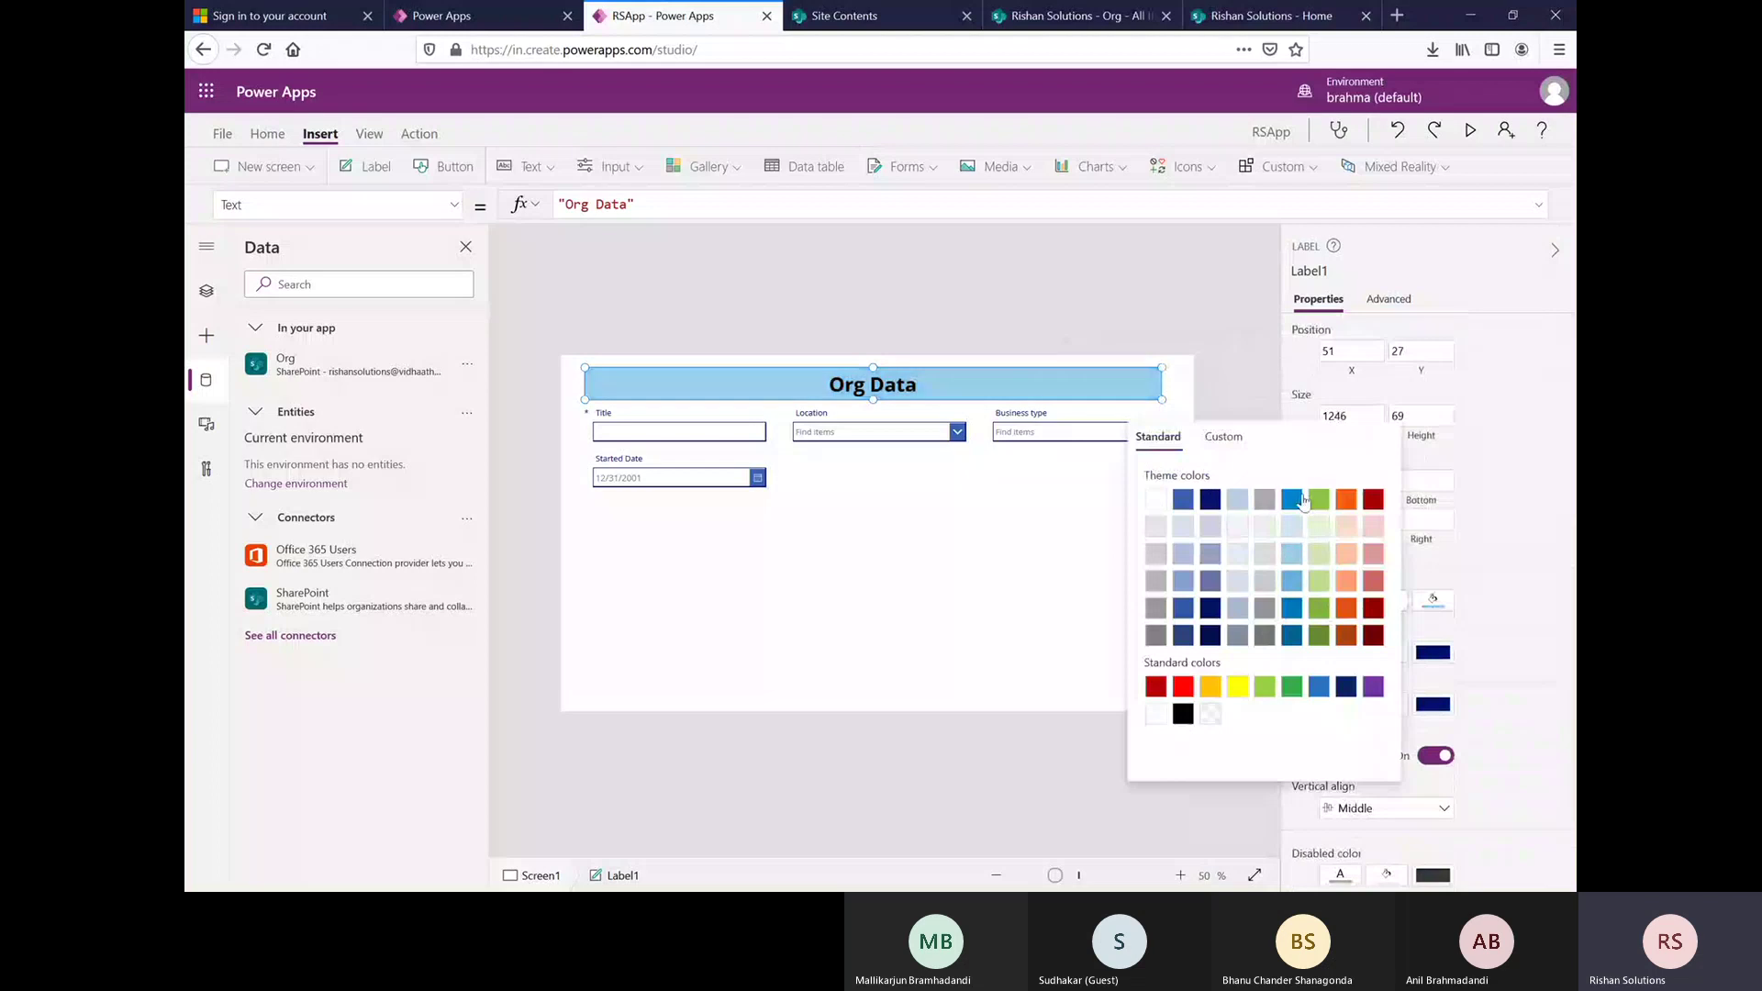
{"action": "left_click", "coordinate": [1293, 527]}
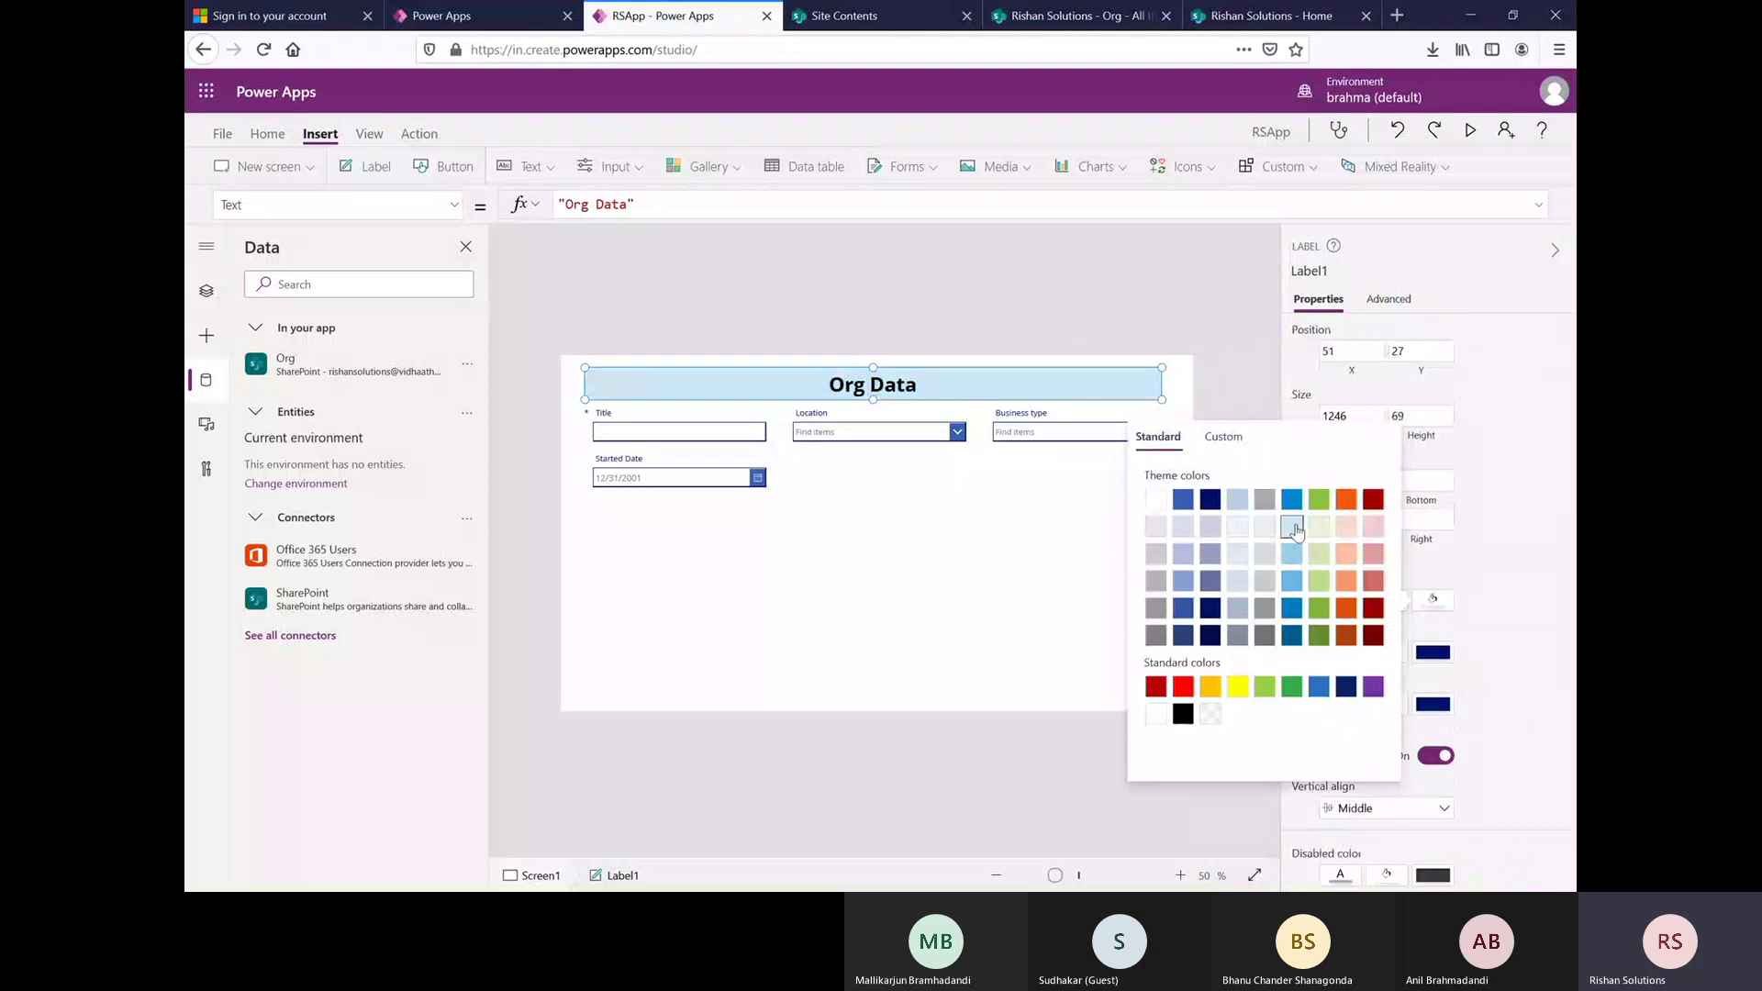
{"action": "left_click", "coordinate": [989, 575]}
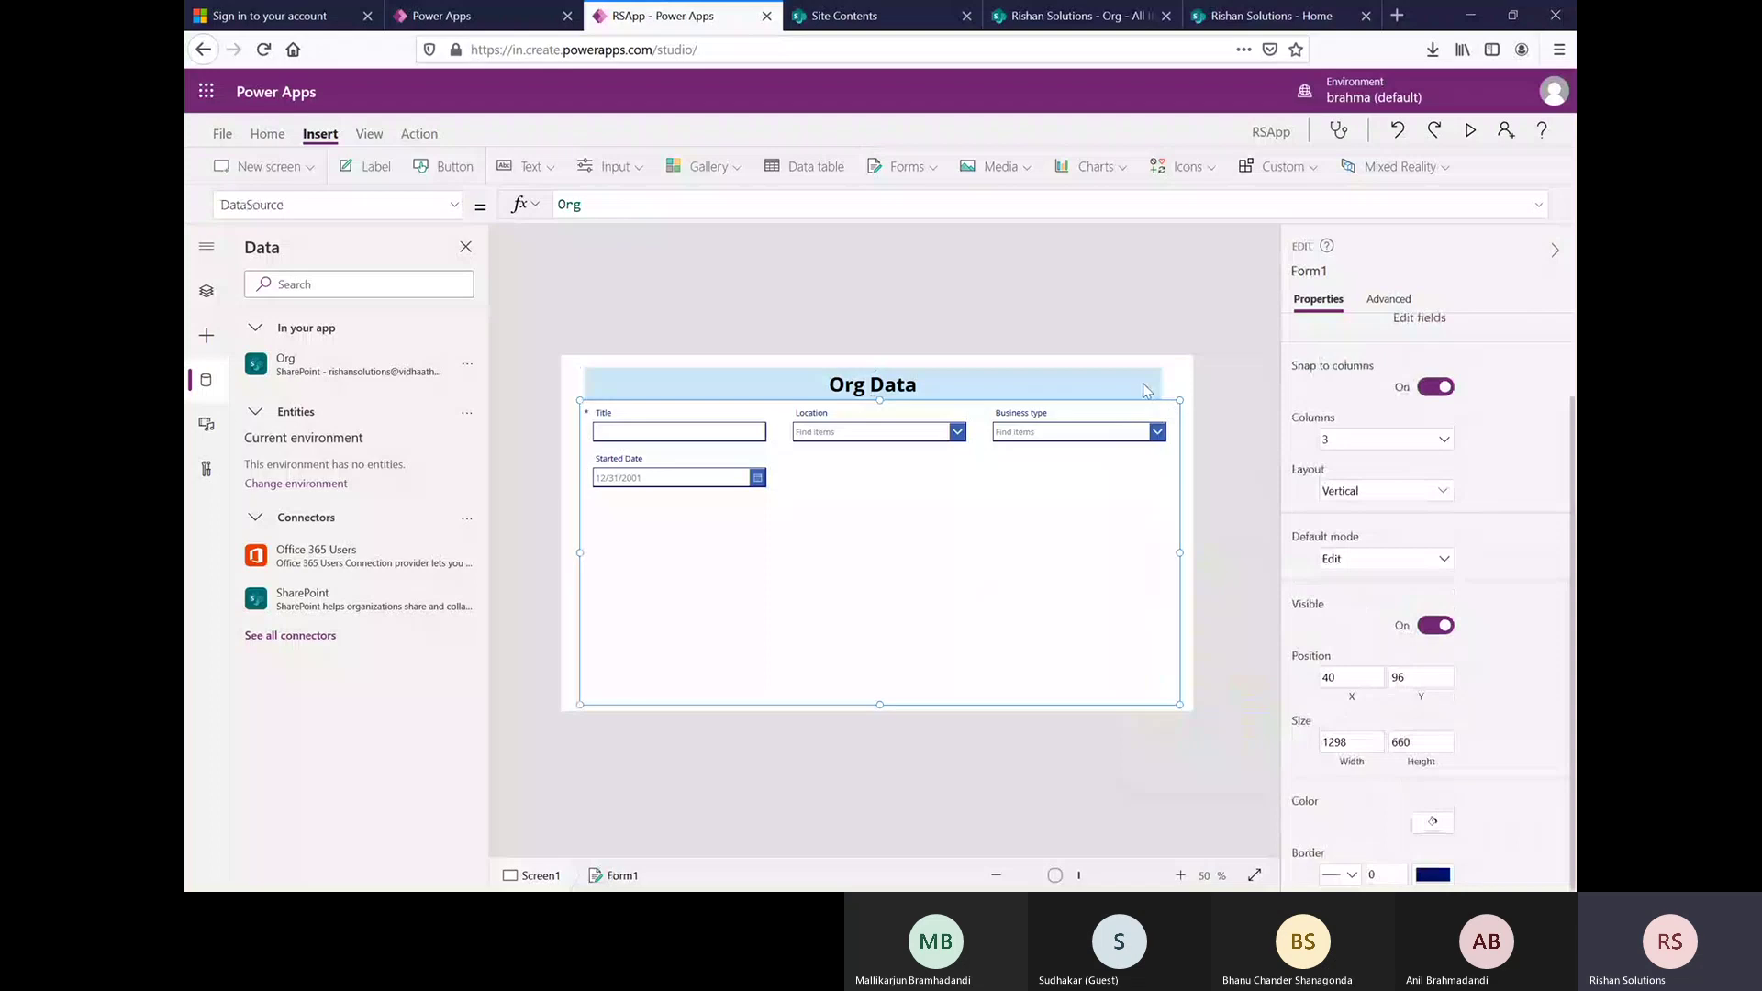
- Stretch the Org Data label across the screen's full width from its upper edge, about 1363 wide by 81 high
{"action": "left_click", "coordinate": [1147, 392]}
{"action": "left_click_drag", "start_coordinate": [1158, 396], "coordinate": [1194, 394]}
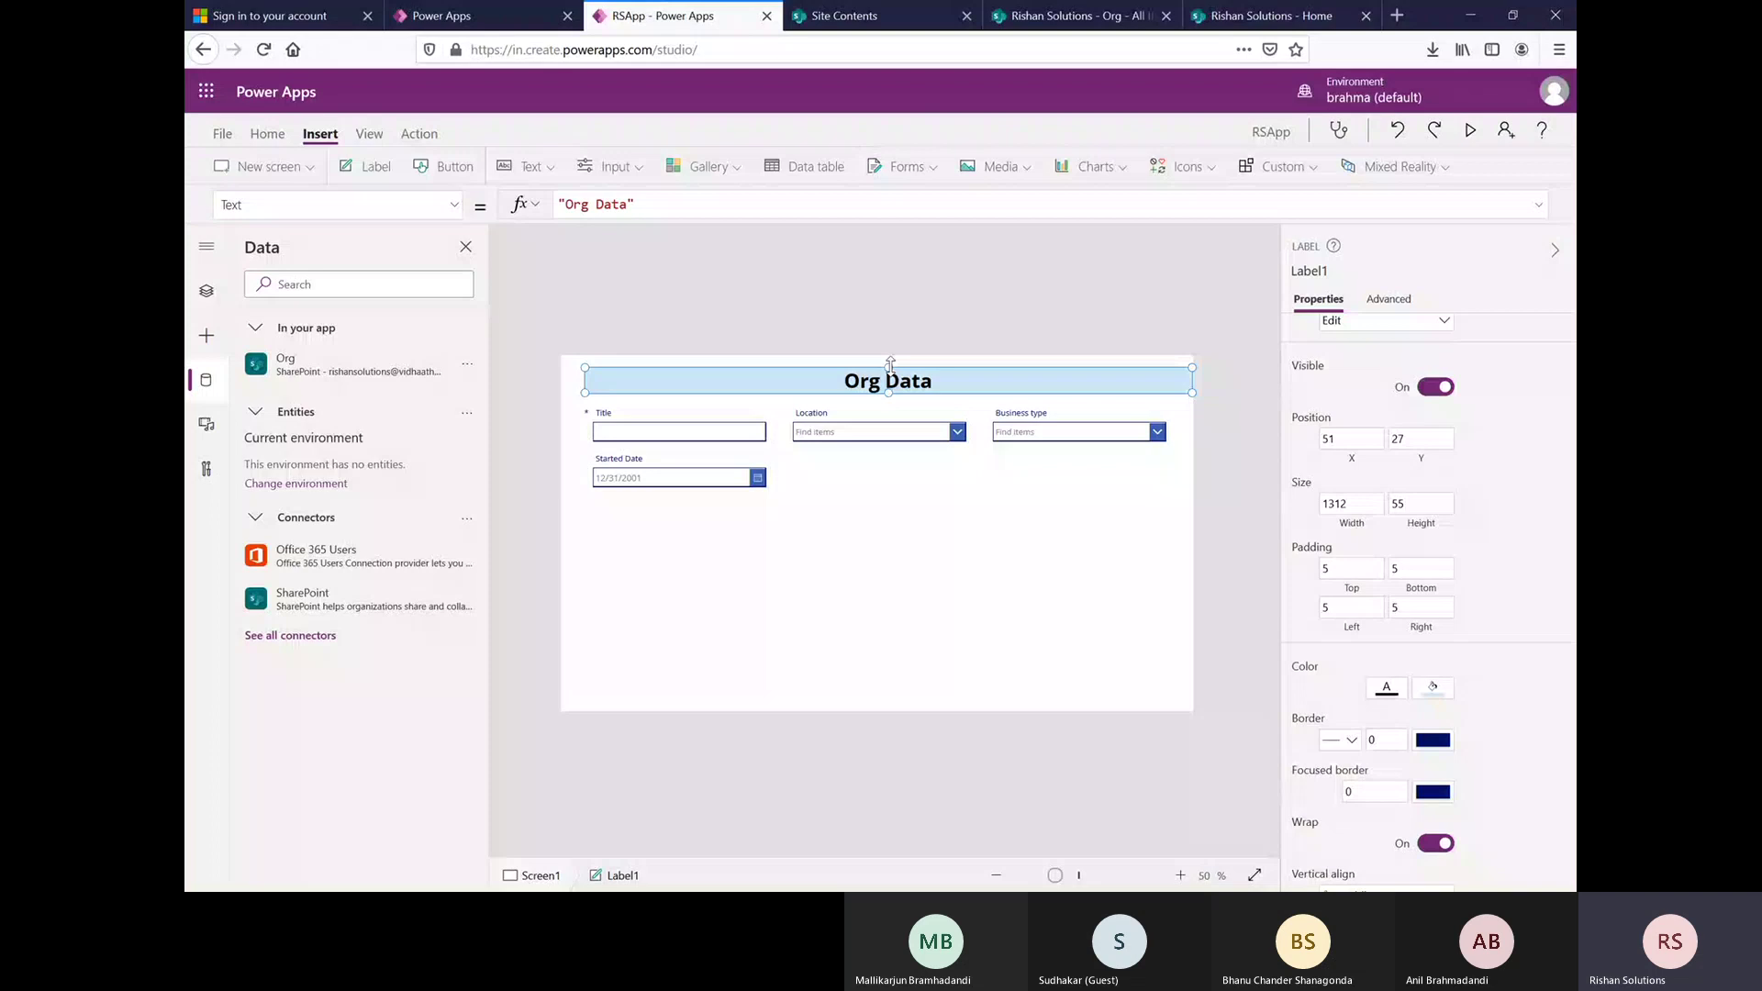
{"action": "left_click_drag", "start_coordinate": [890, 365], "coordinate": [890, 351]}
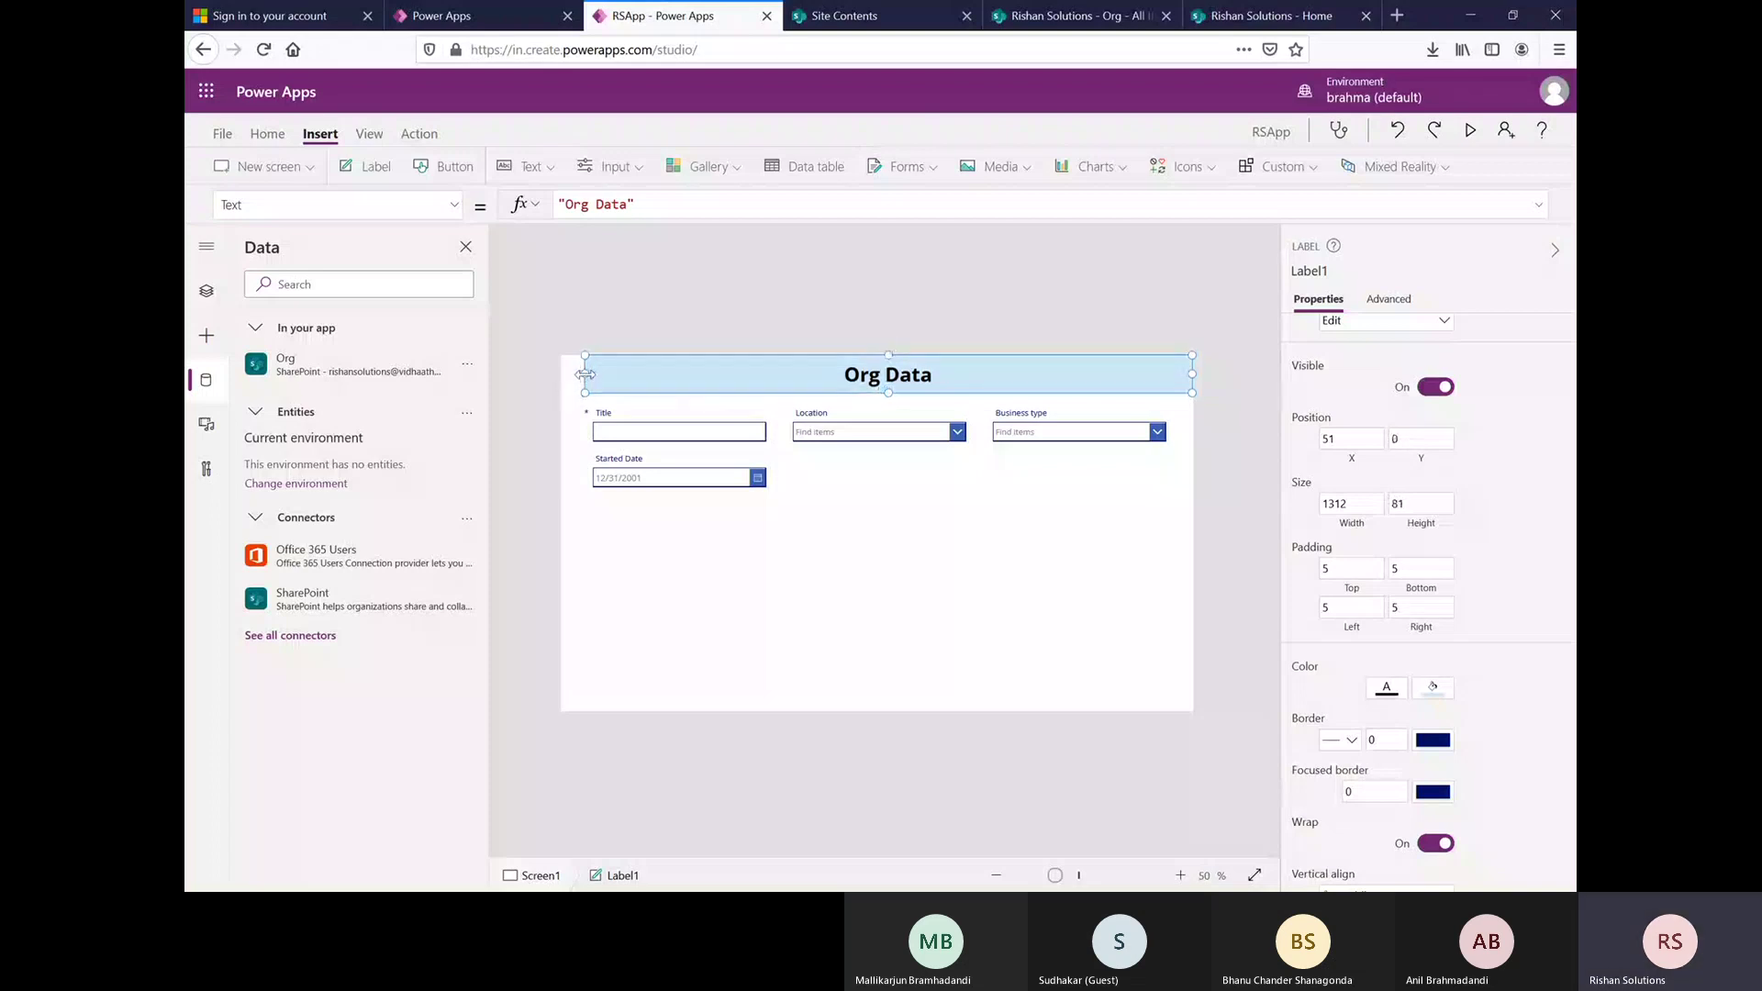
{"action": "left_click_drag", "start_coordinate": [586, 375], "coordinate": [563, 371]}
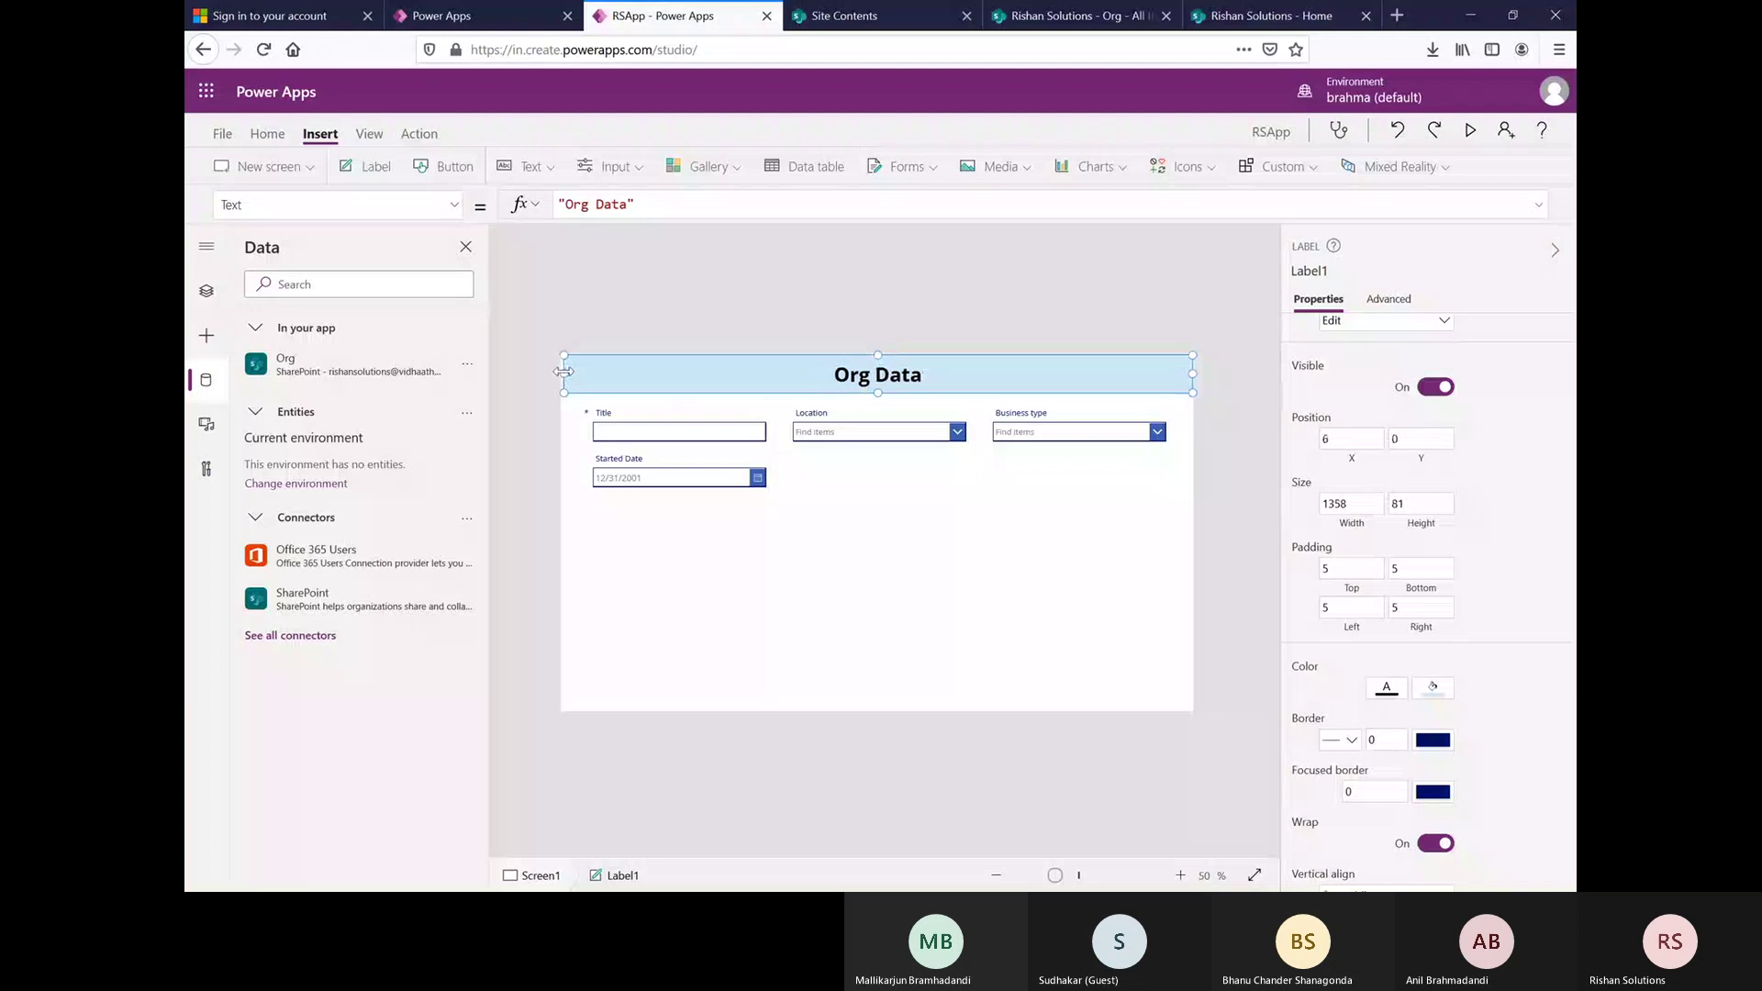
- Shorten the edit form from its lower edge to a height of about 304, leaving free space below its fields
{"action": "left_click", "coordinate": [1002, 538]}
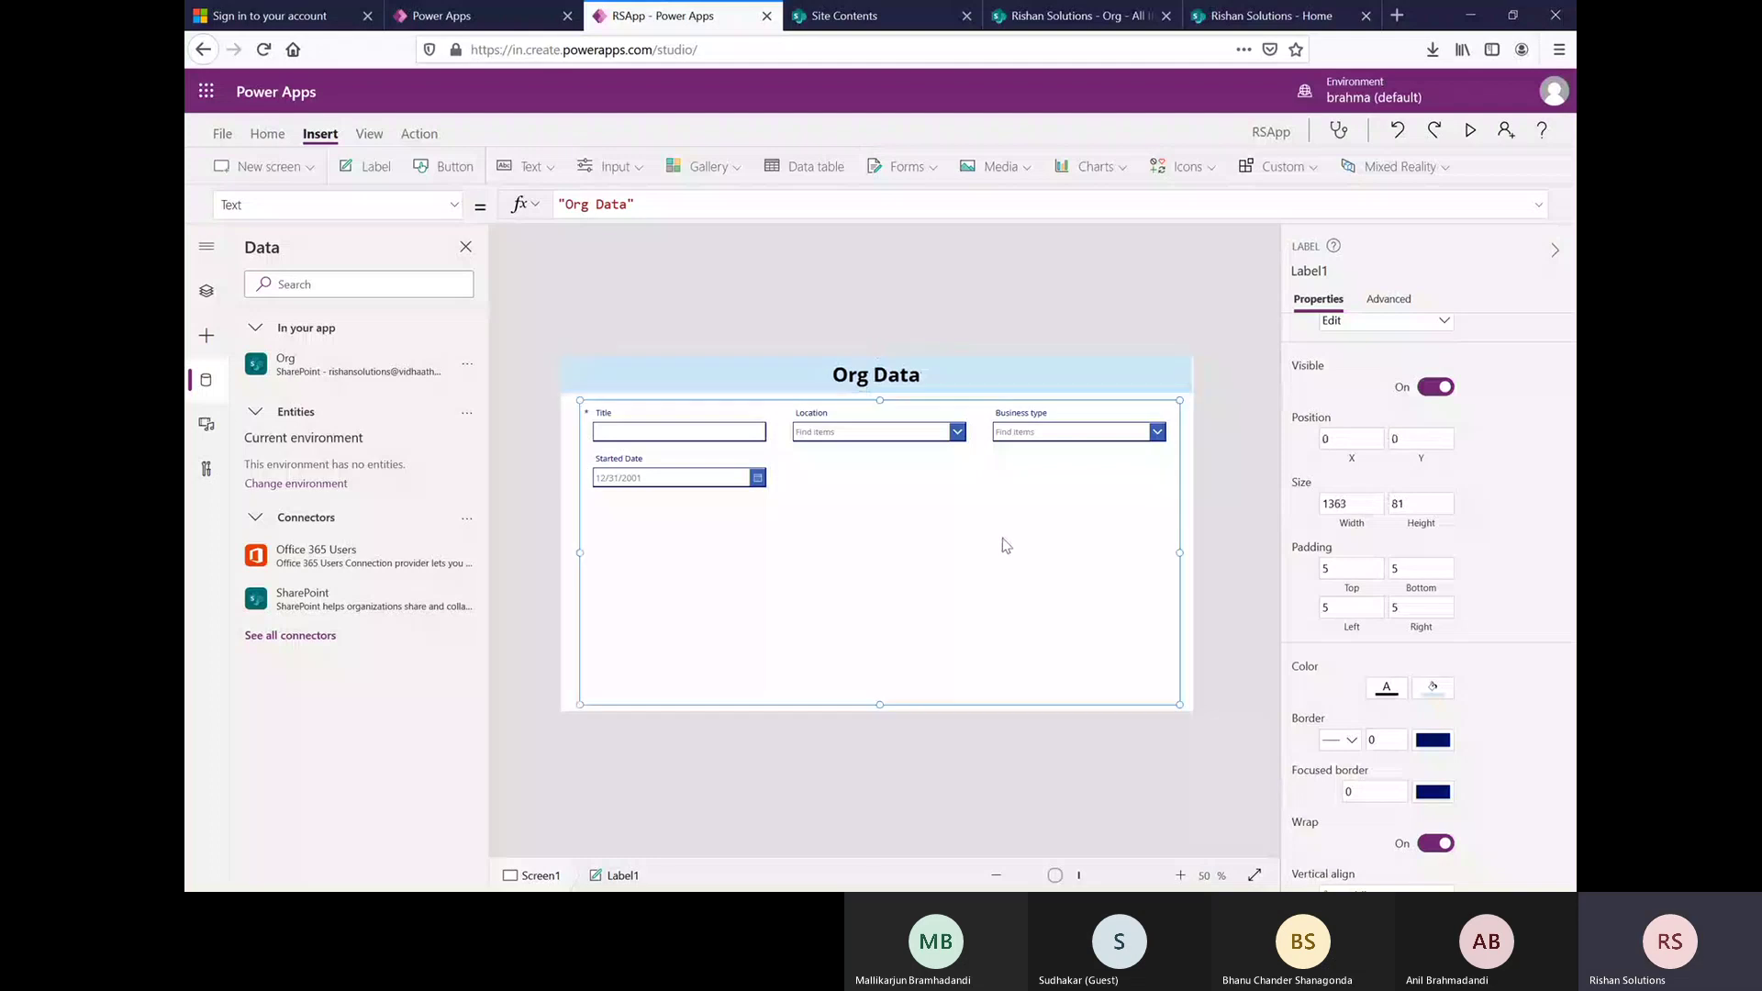
{"action": "left_click", "coordinate": [664, 433]}
{"action": "left_click", "coordinate": [867, 439]}
{"action": "left_click", "coordinate": [771, 491]}
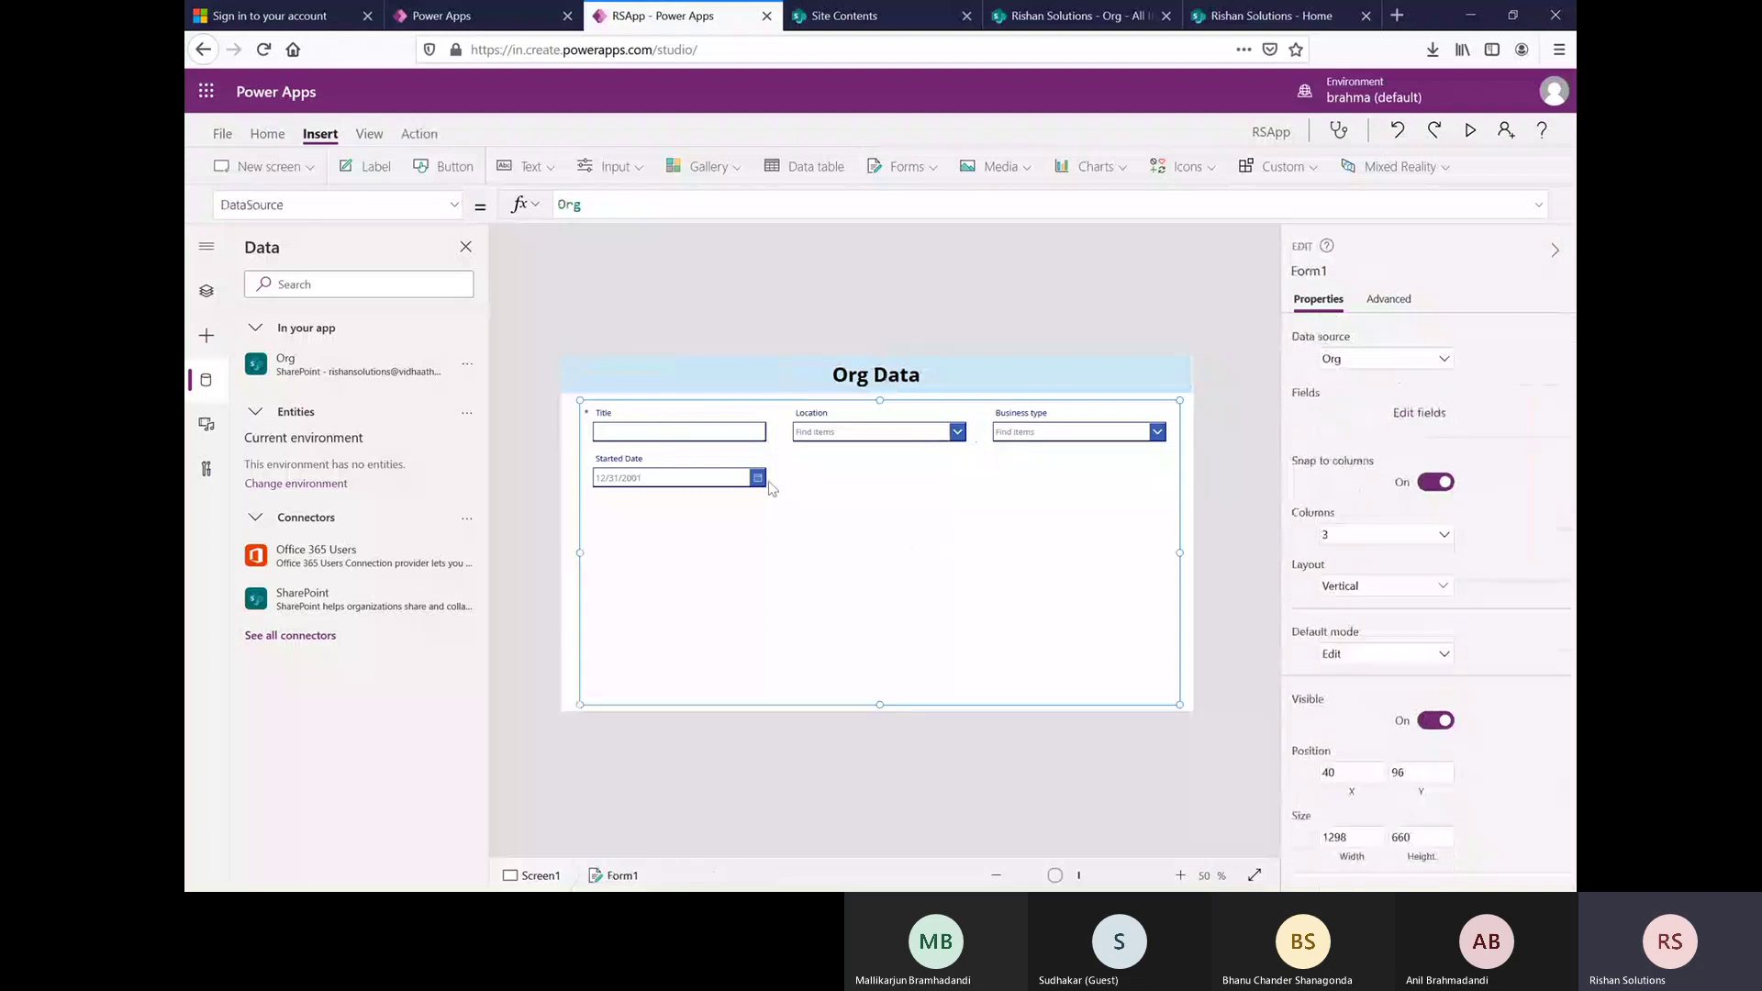
{"action": "left_click", "coordinate": [743, 483]}
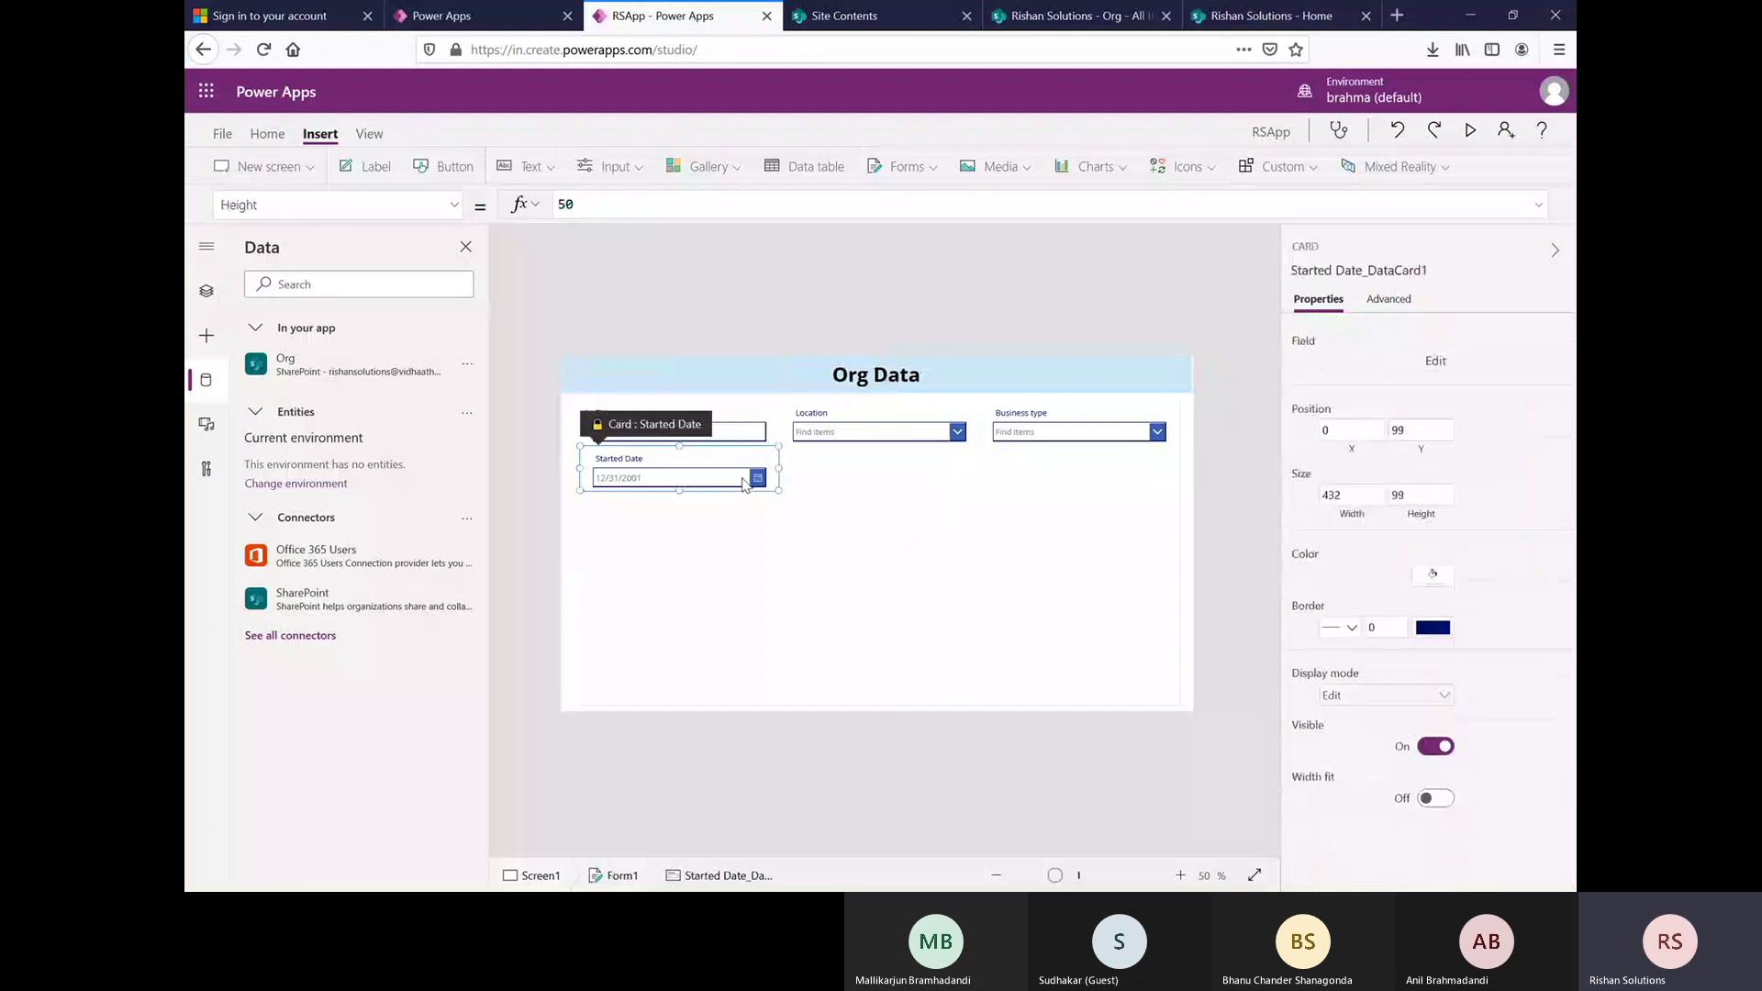
{"action": "left_click", "coordinate": [1017, 654]}
{"action": "left_click_drag", "start_coordinate": [880, 706], "coordinate": [889, 543]}
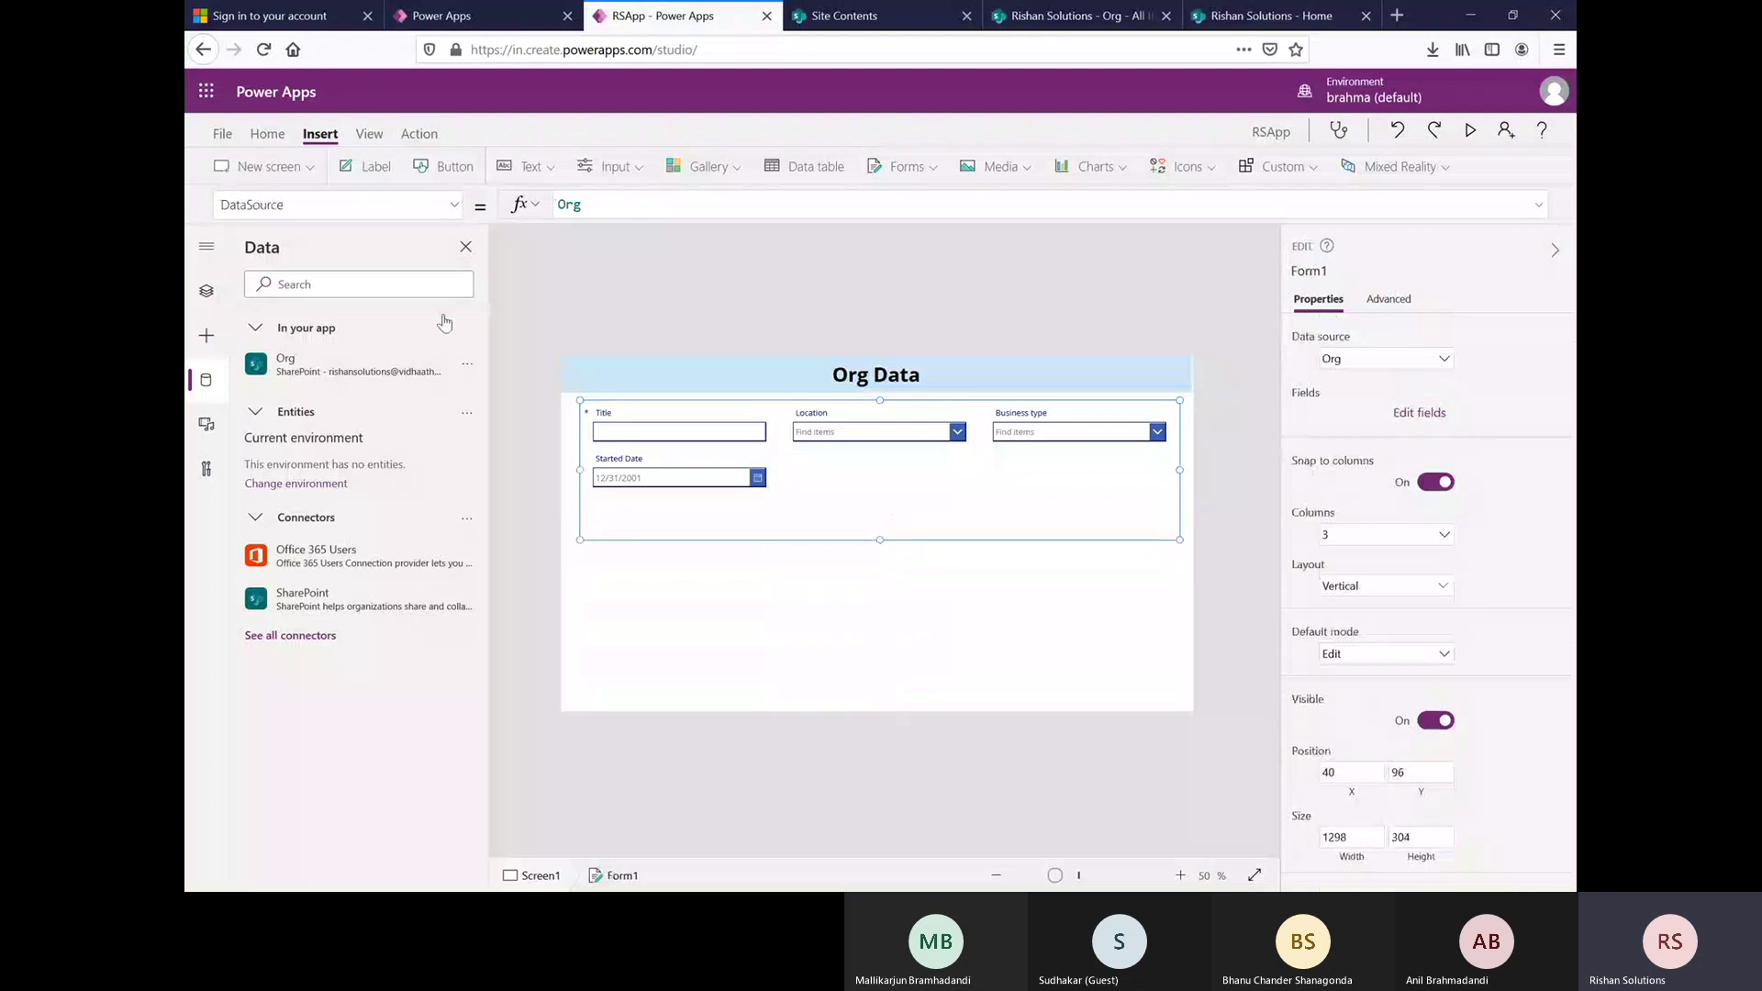
- Insert a button below the form at about X 382, Y 400 and set its text to "Save"
{"action": "left_click", "coordinate": [447, 174]}
{"action": "left_click_drag", "start_coordinate": [628, 390], "coordinate": [777, 547]}
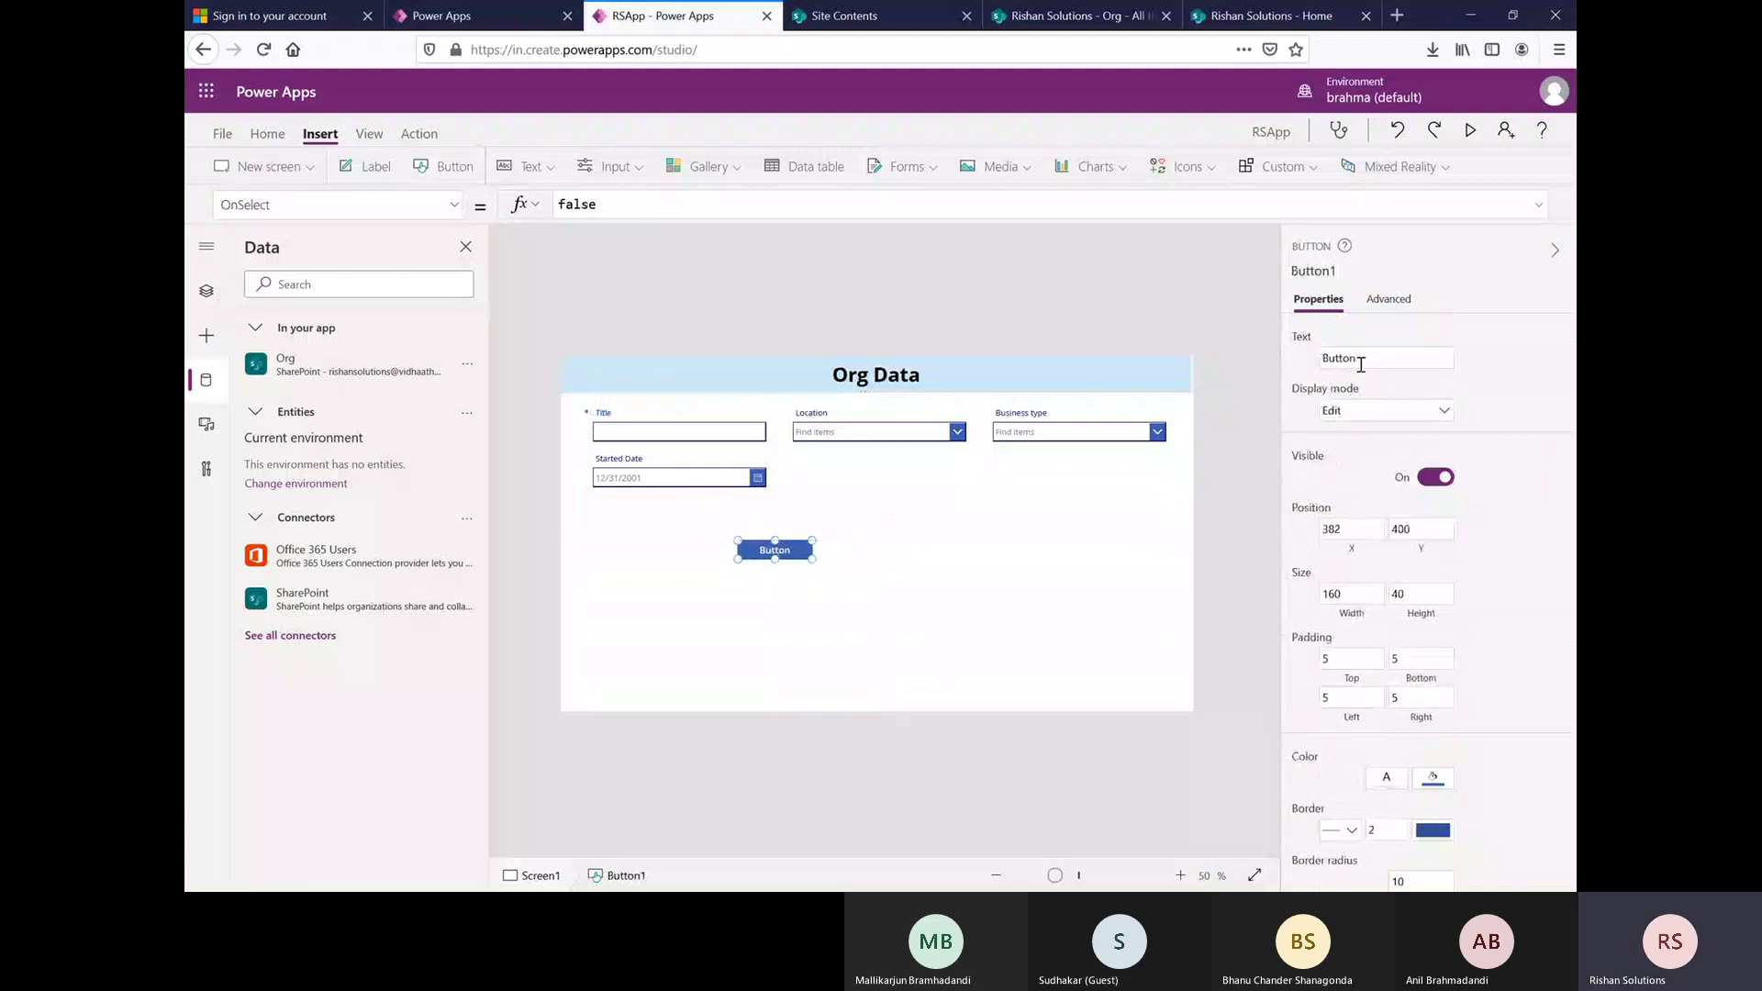
{"action": "left_click_drag", "start_coordinate": [1358, 359], "coordinate": [1288, 359]}
{"action": "type", "text": "Save"}
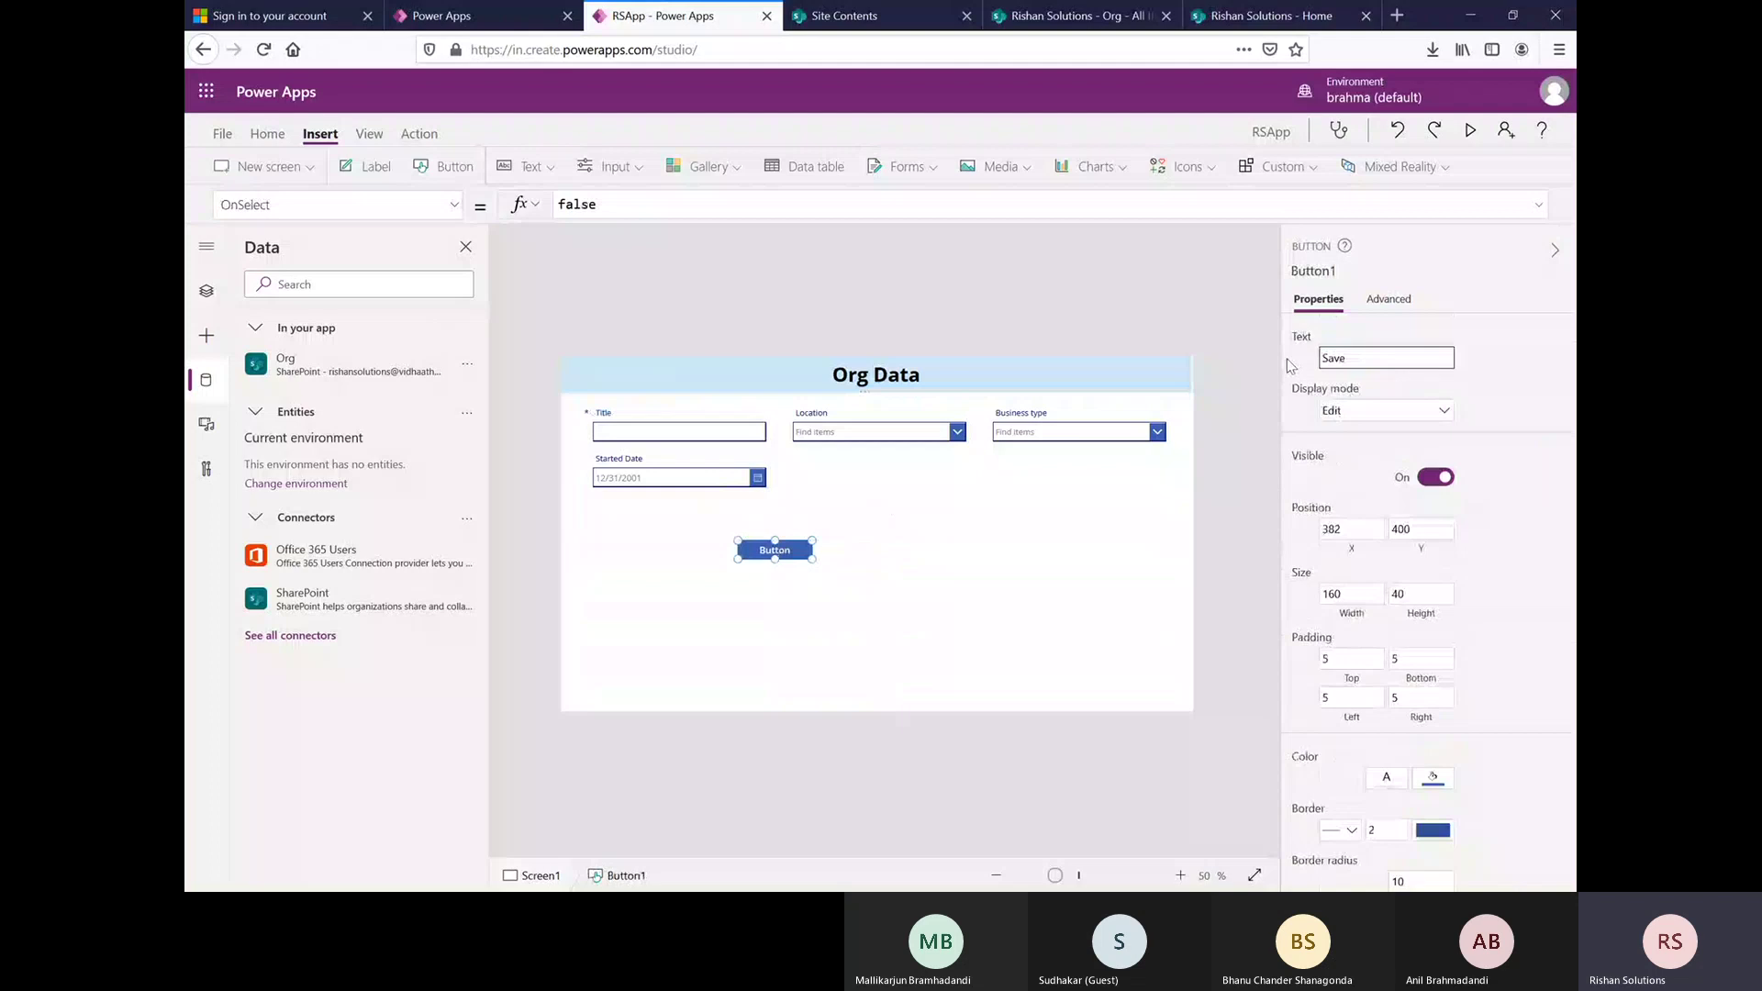
{"action": "left_click", "coordinate": [1055, 562]}
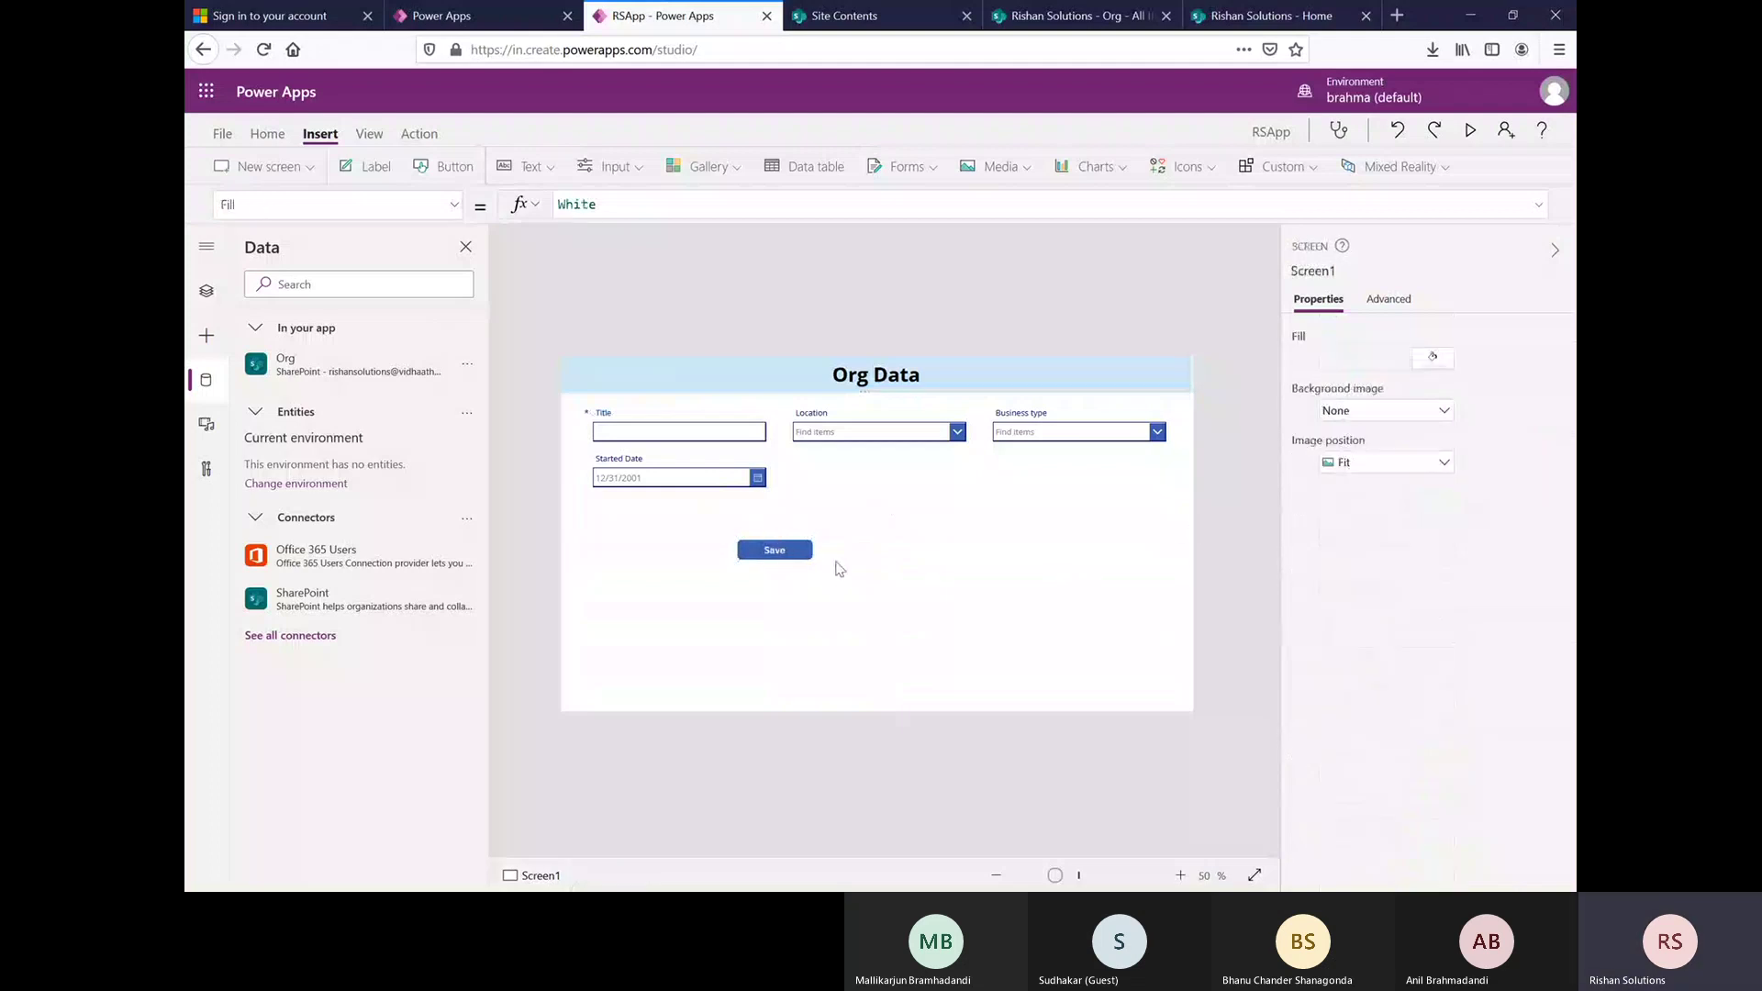
- Enlarge the Save button to a height of about 52 and set its font size to 23
{"action": "left_click", "coordinate": [789, 556]}
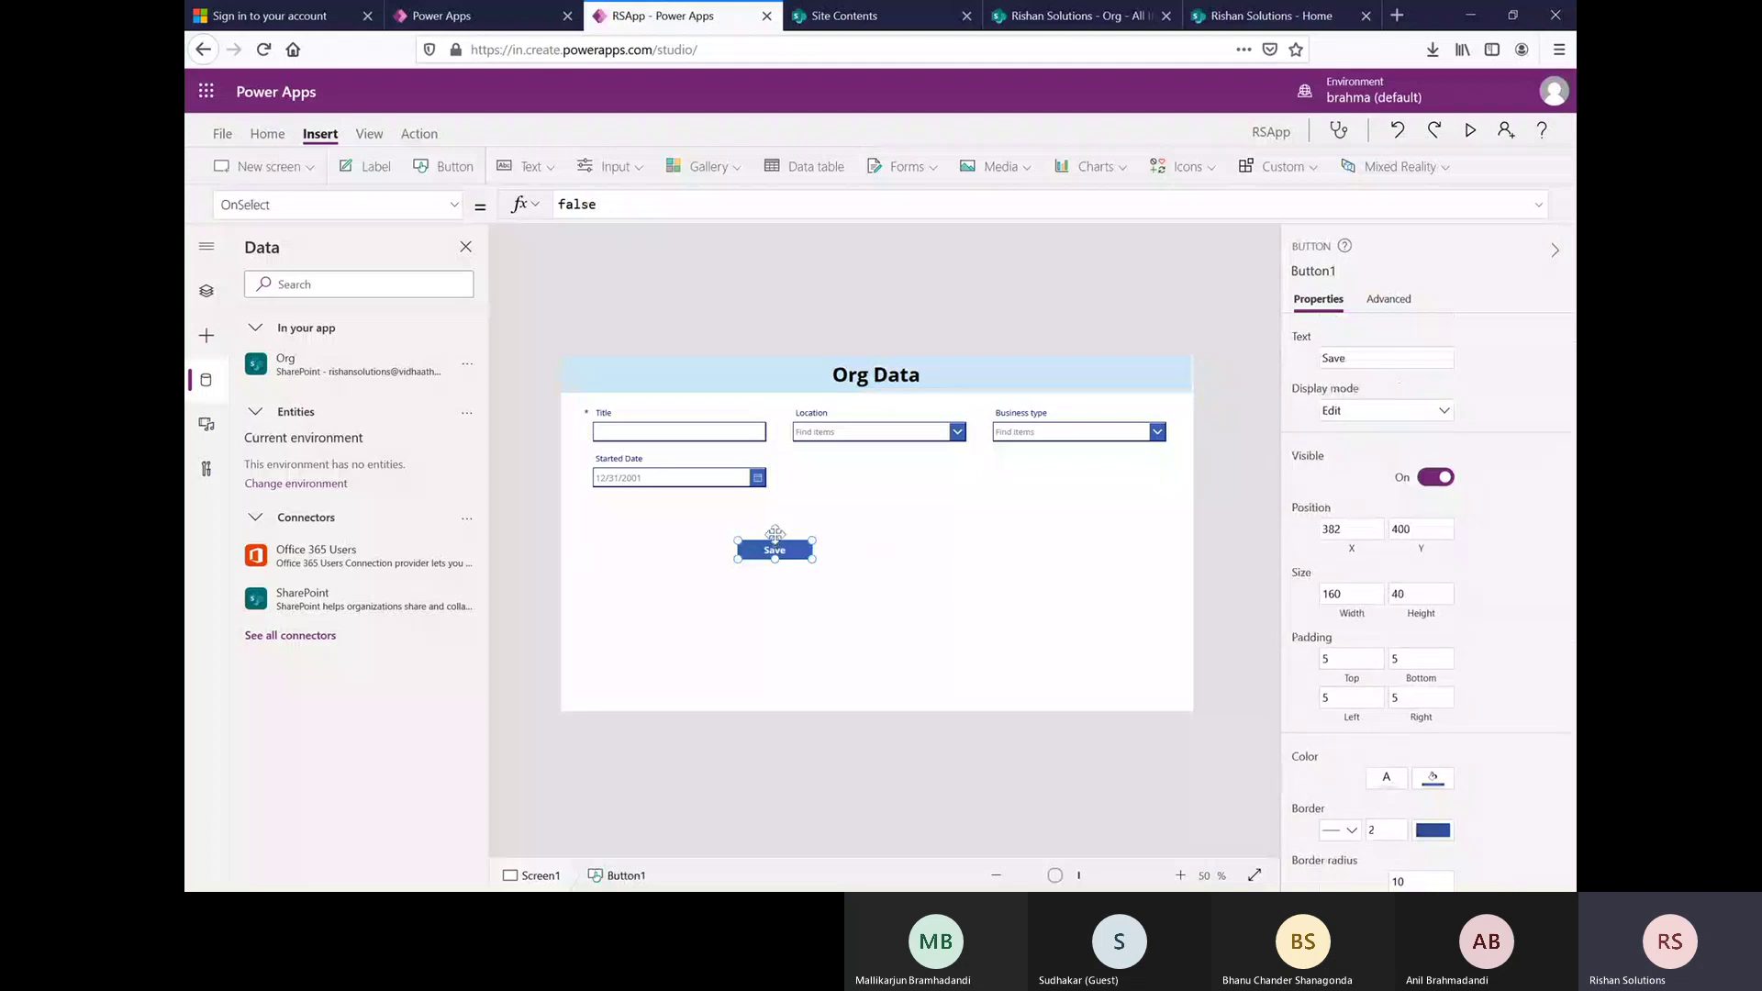
{"action": "left_click_drag", "start_coordinate": [776, 536], "coordinate": [775, 530]}
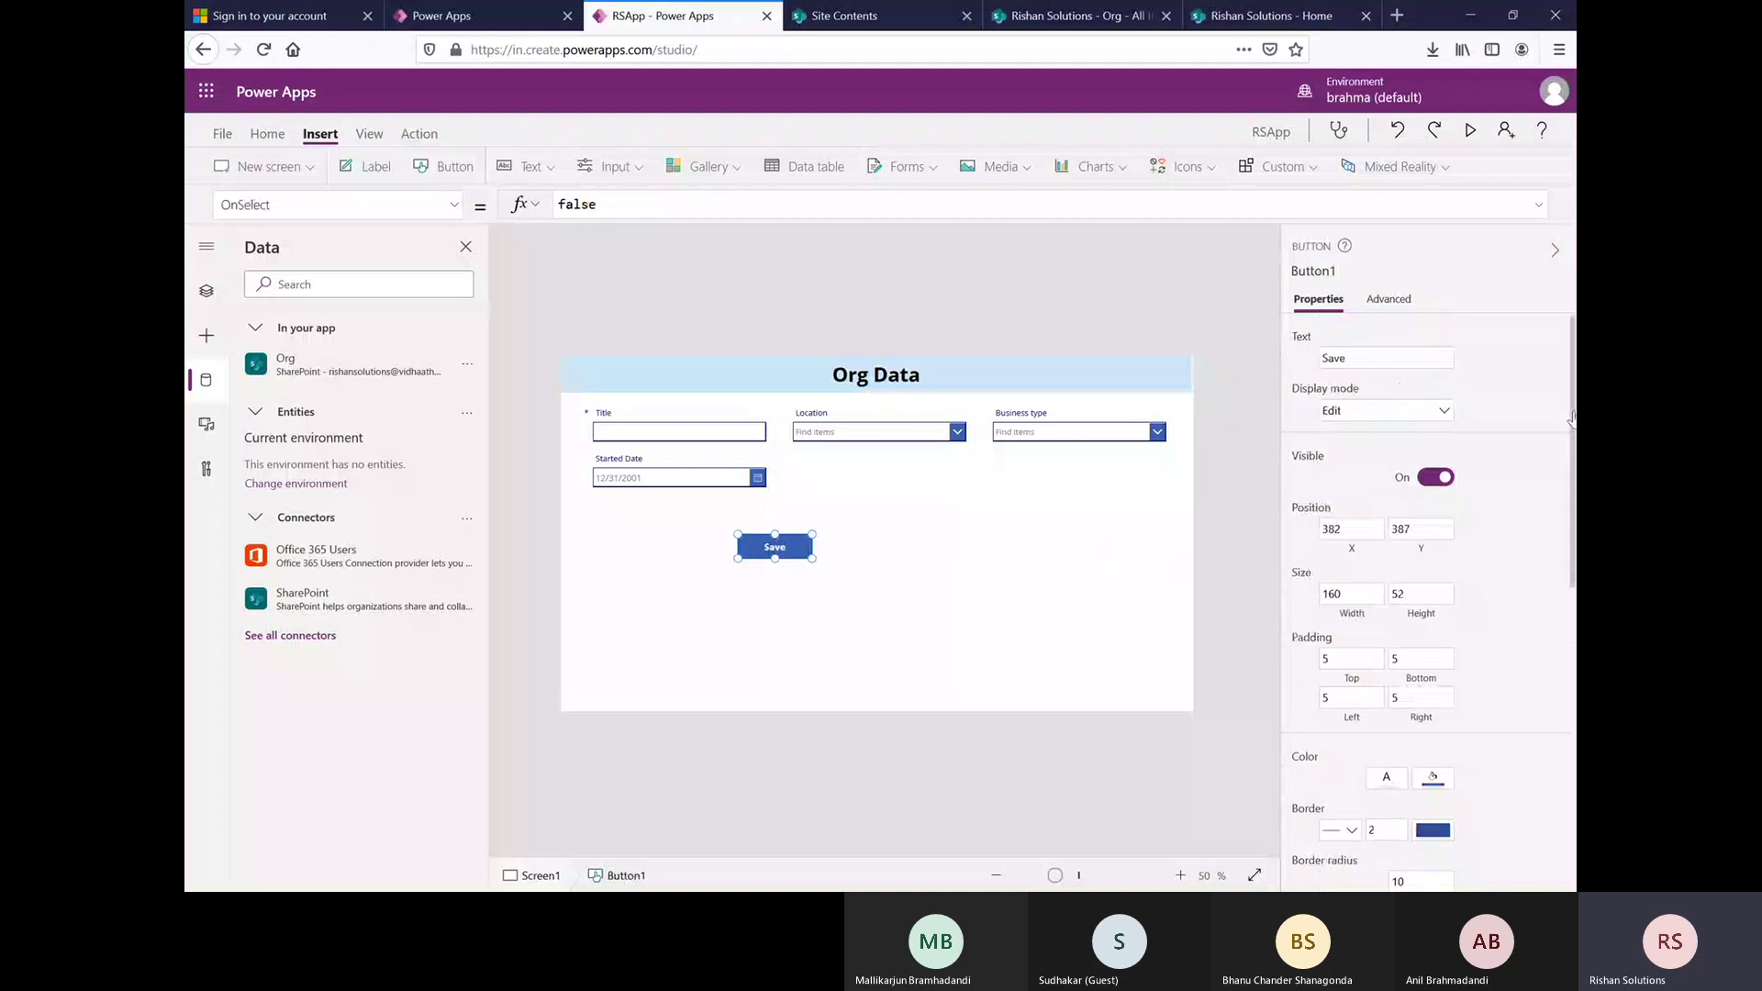
{"action": "left_click_drag", "start_coordinate": [1571, 418], "coordinate": [1533, 582]}
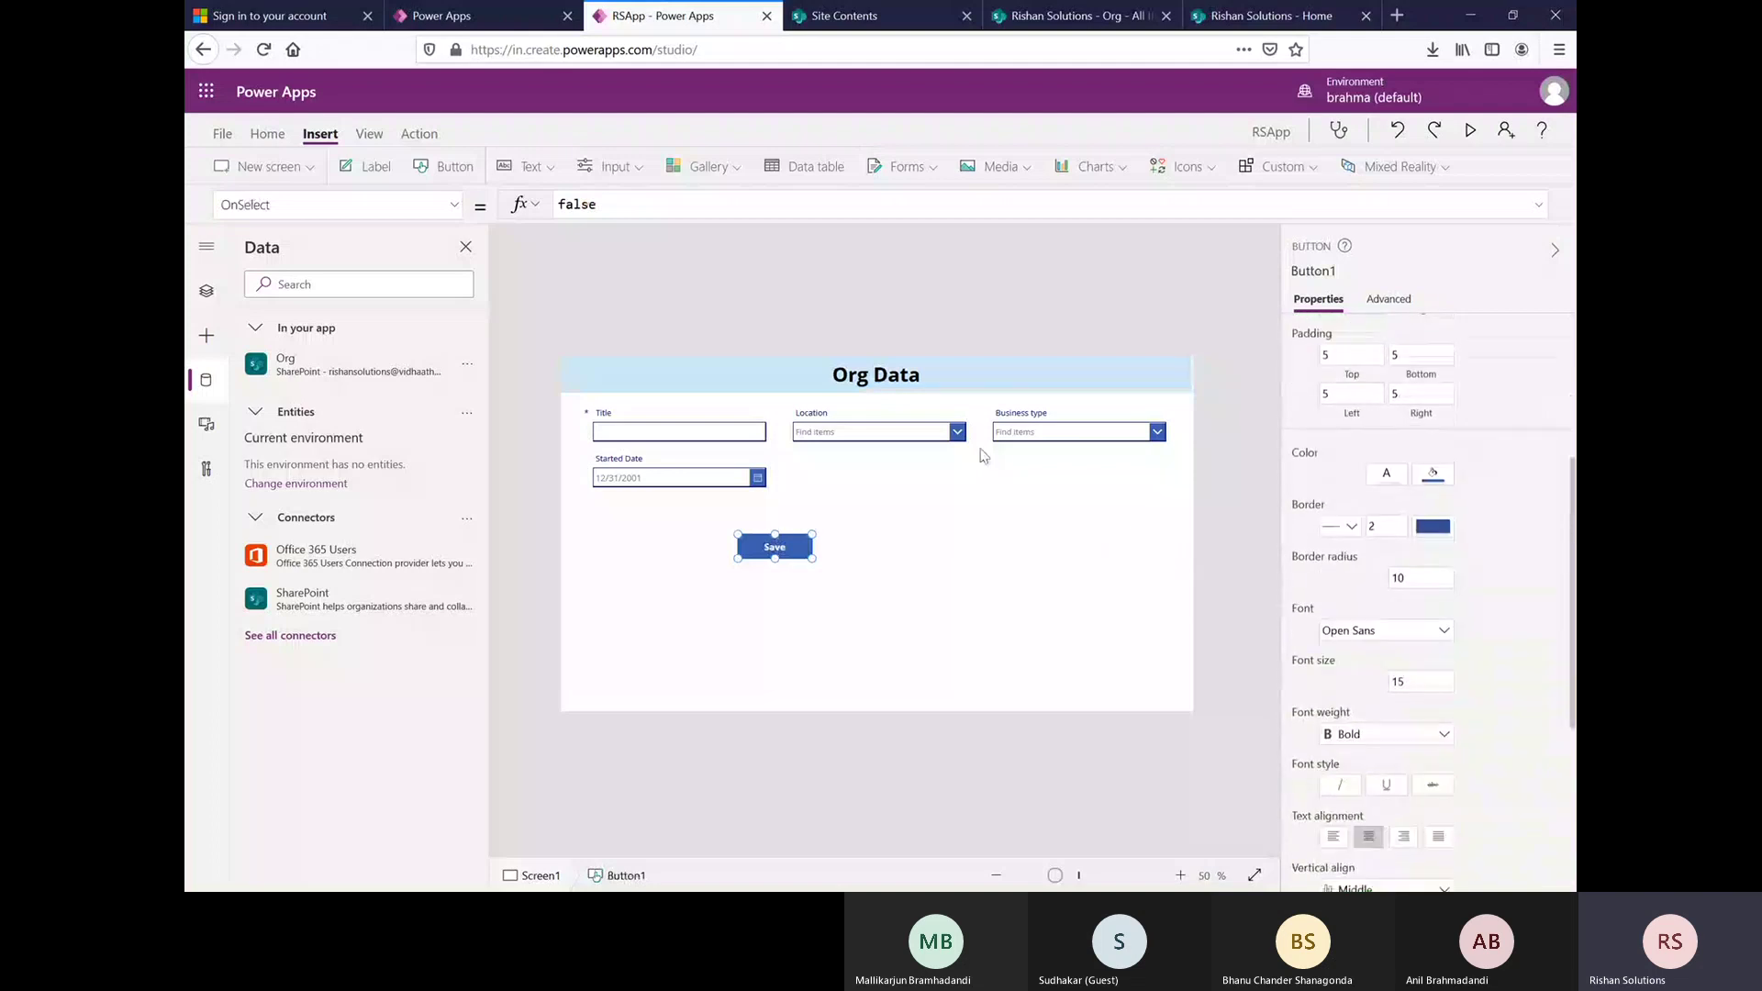
{"action": "left_click", "coordinate": [1419, 680]}
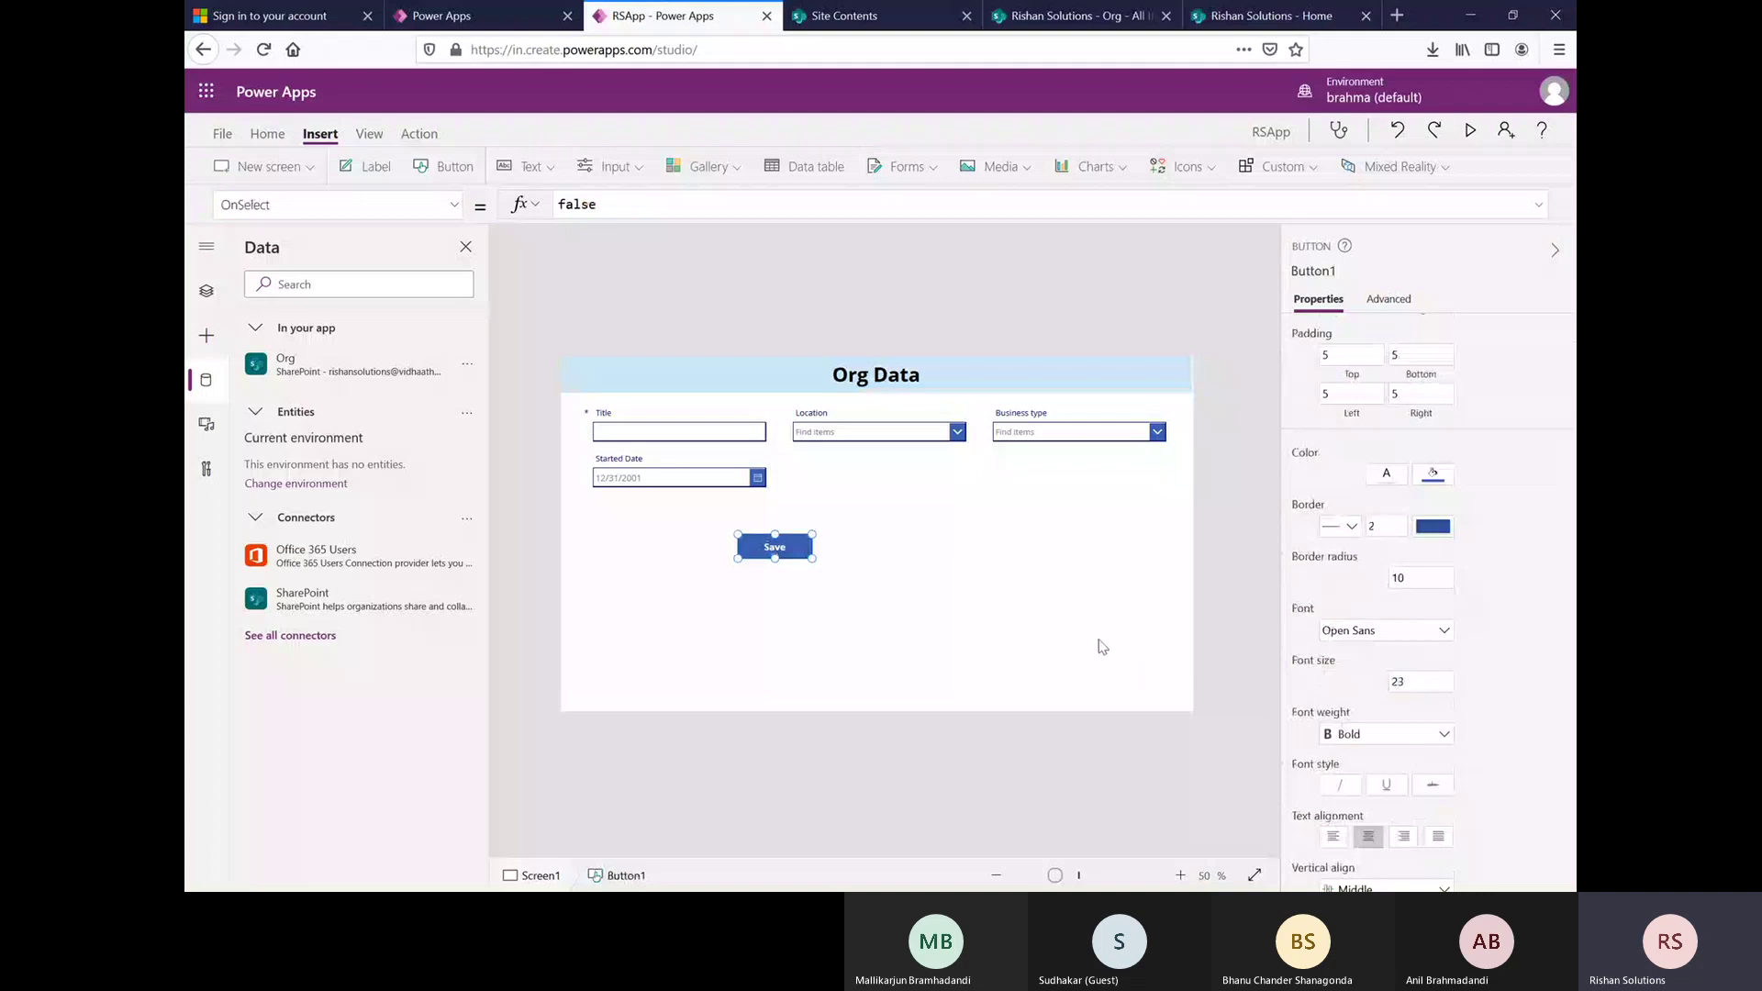
{"action": "left_click", "coordinate": [819, 547]}
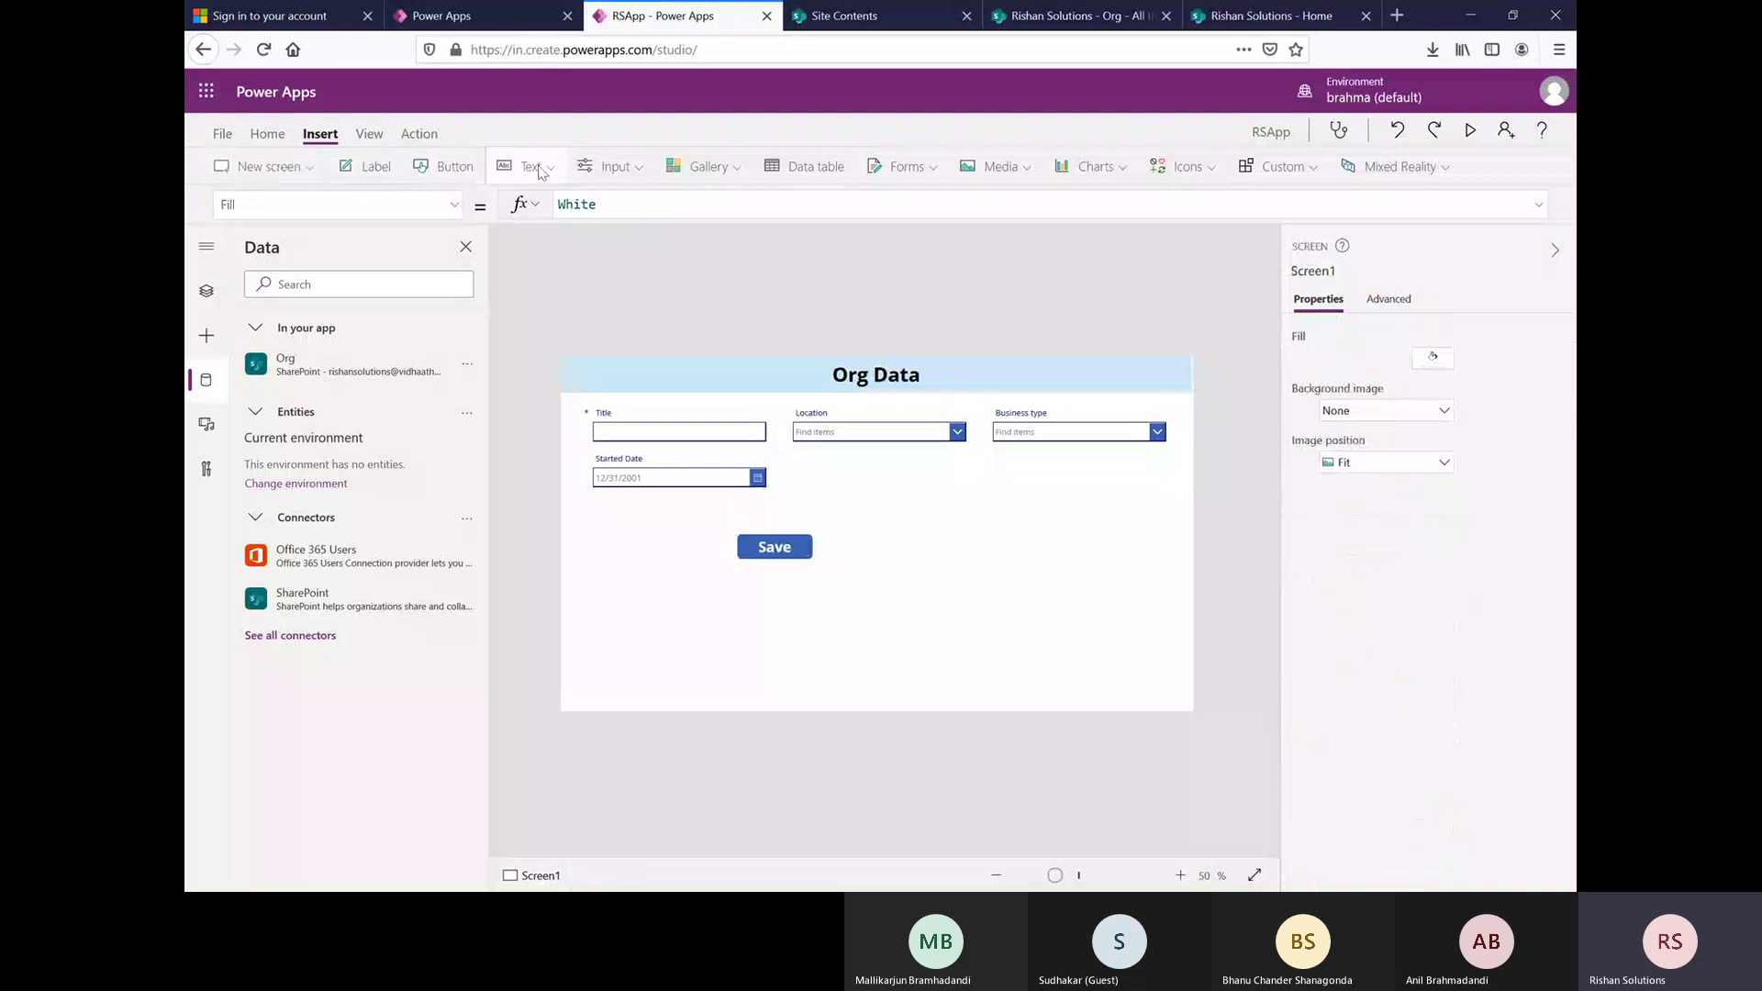
- Move the Save button slightly down and across to about X 390, Y 400, below the form
{"action": "left_click", "coordinate": [541, 171]}
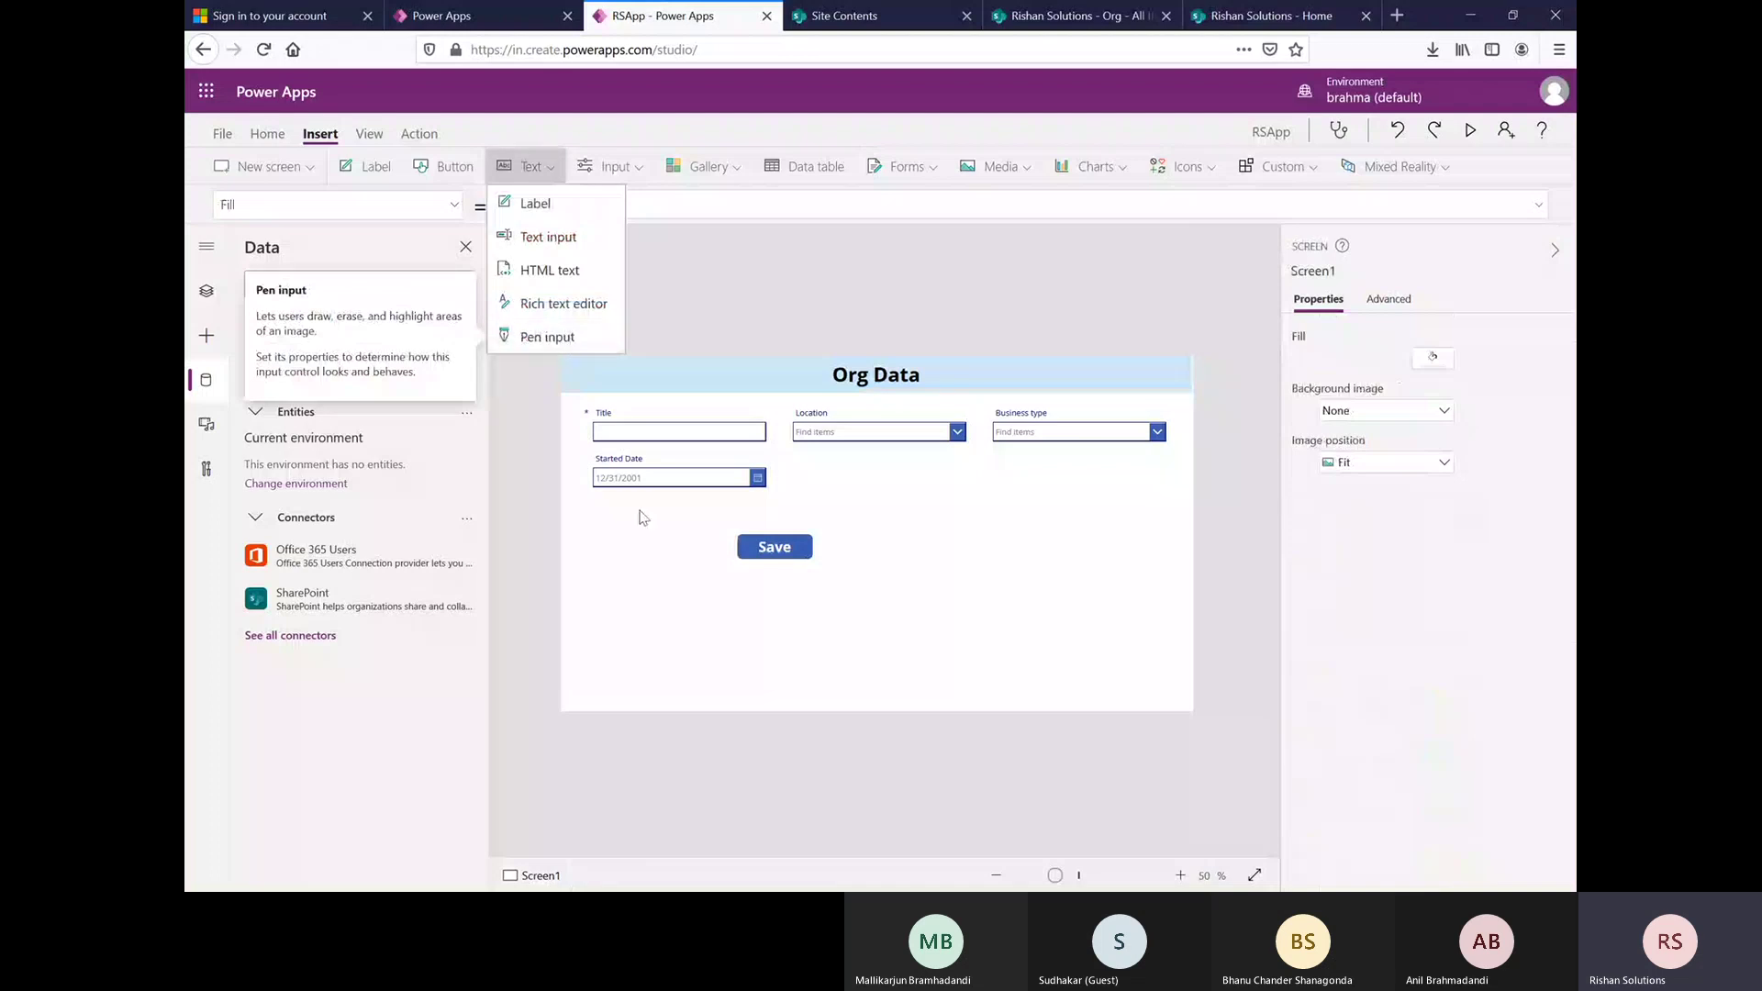
{"action": "left_click", "coordinate": [898, 544]}
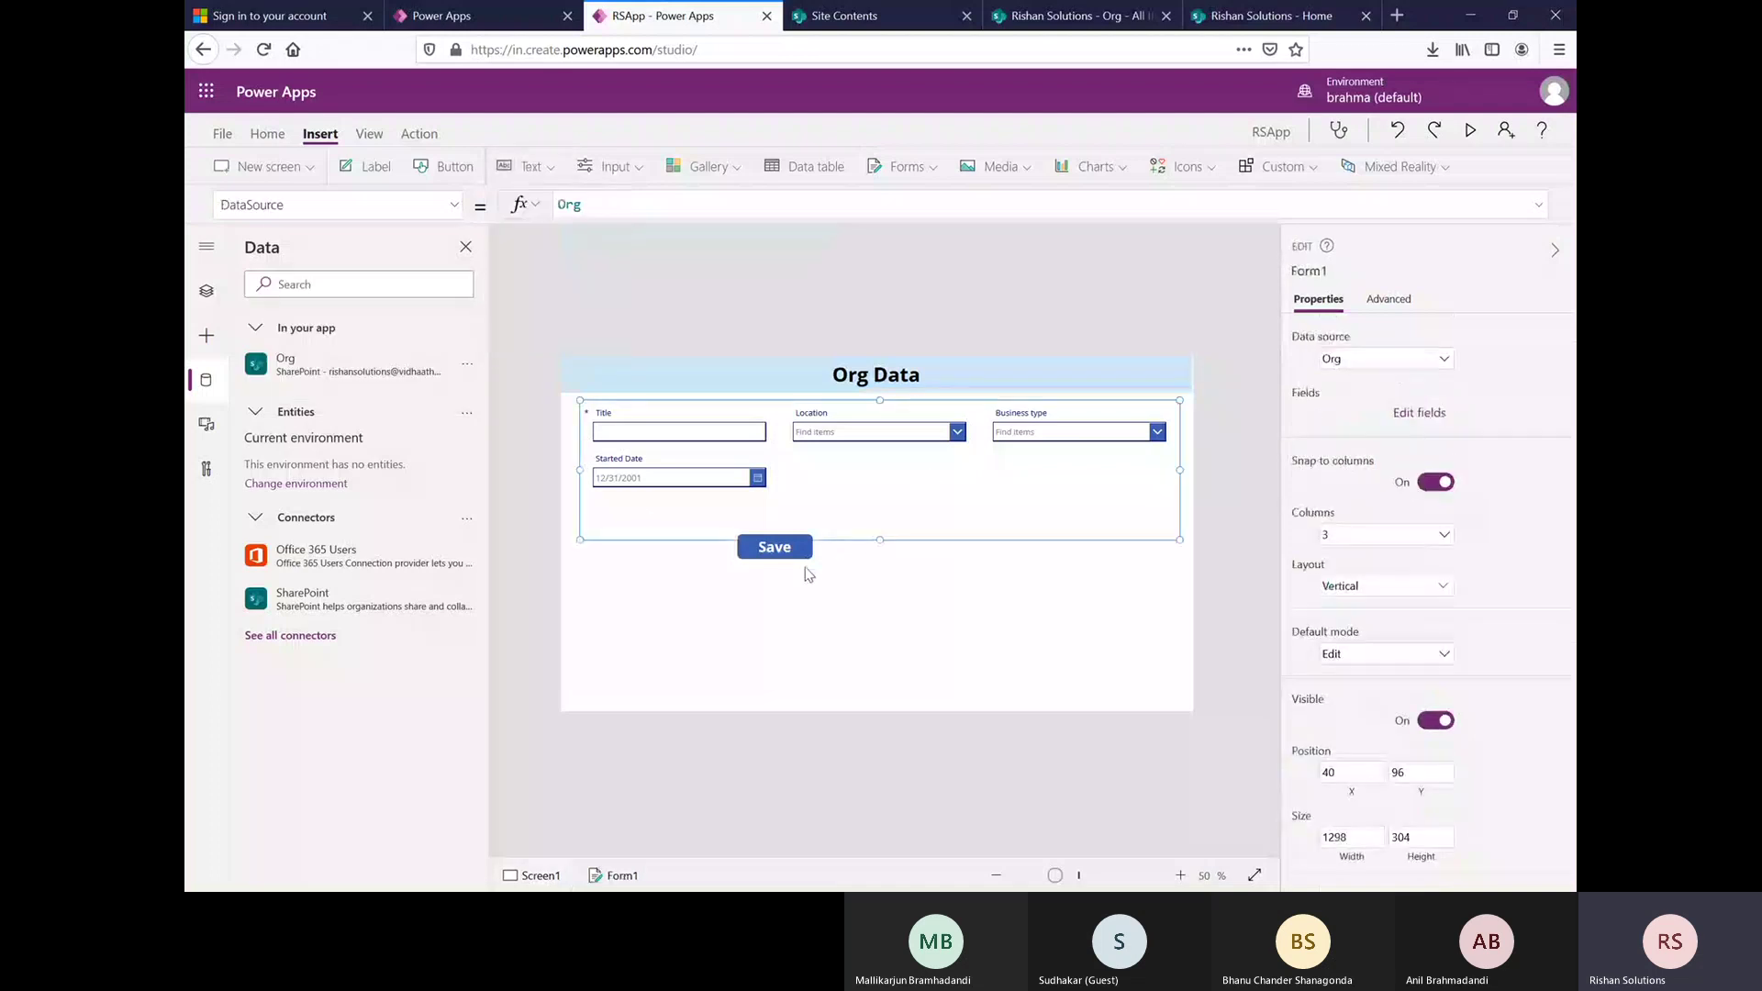
{"action": "left_click", "coordinate": [780, 553]}
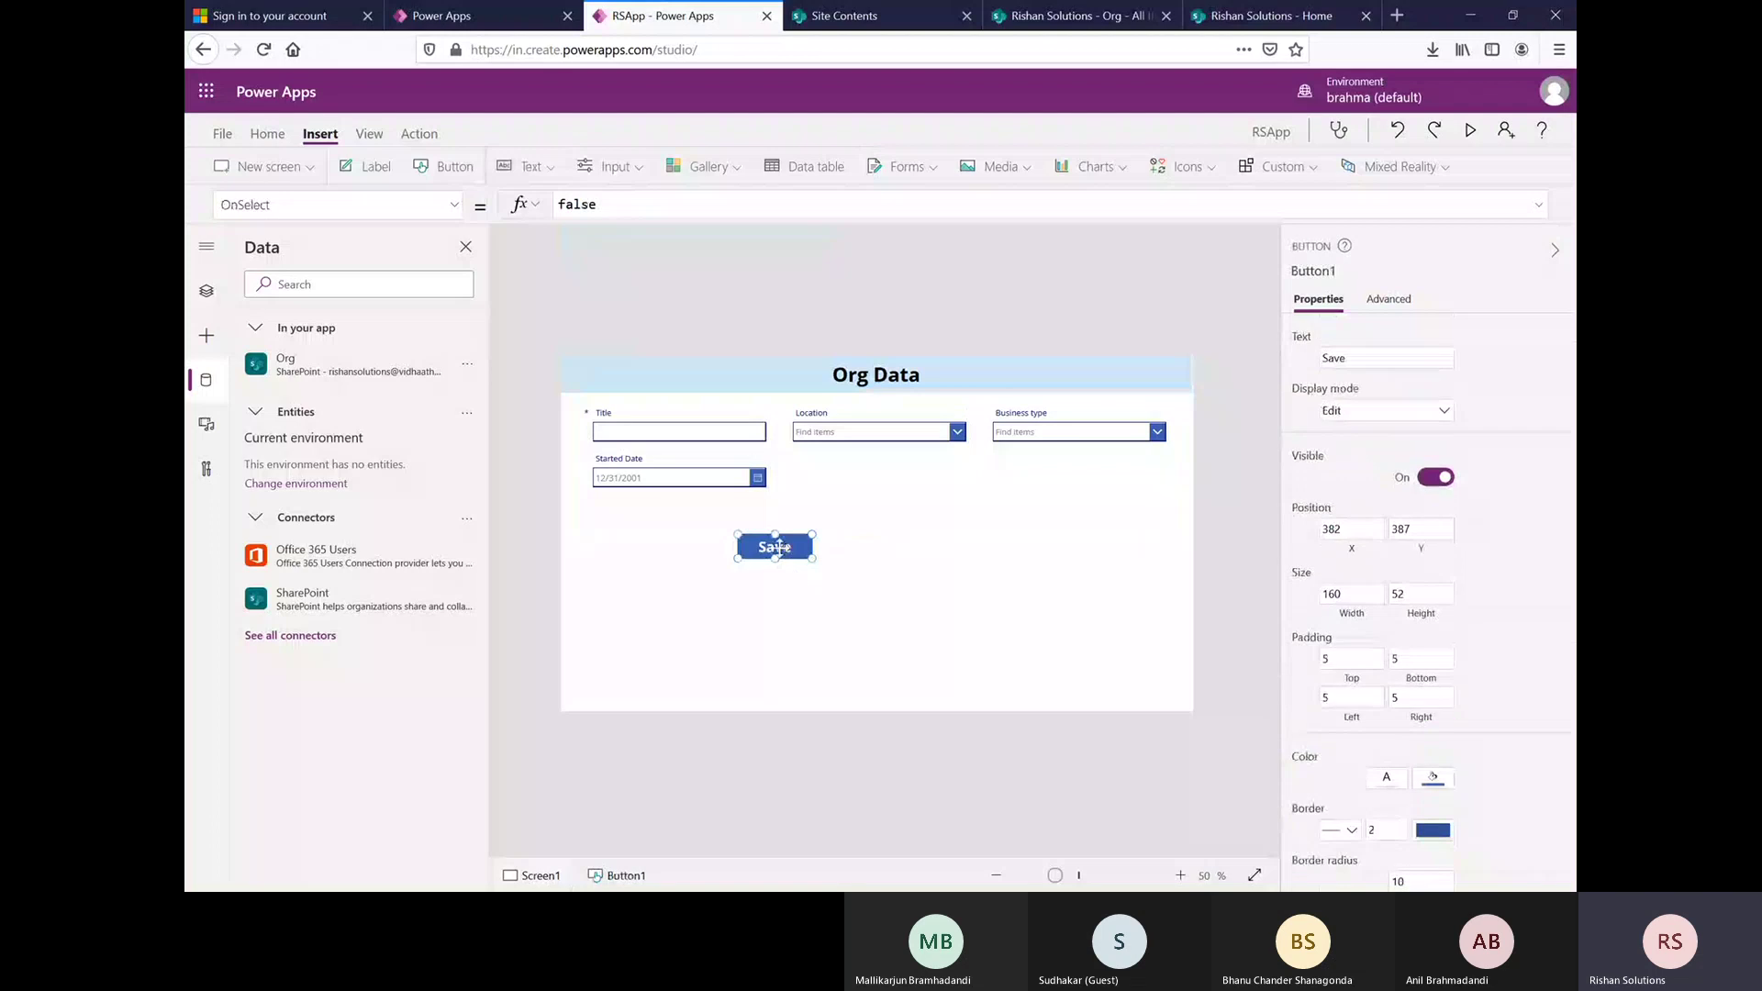
{"action": "left_click_drag", "start_coordinate": [770, 556], "coordinate": [773, 559]}
- Preview the app to check how the edit form displays, and return to editing
{"action": "left_click", "coordinate": [1470, 131]}
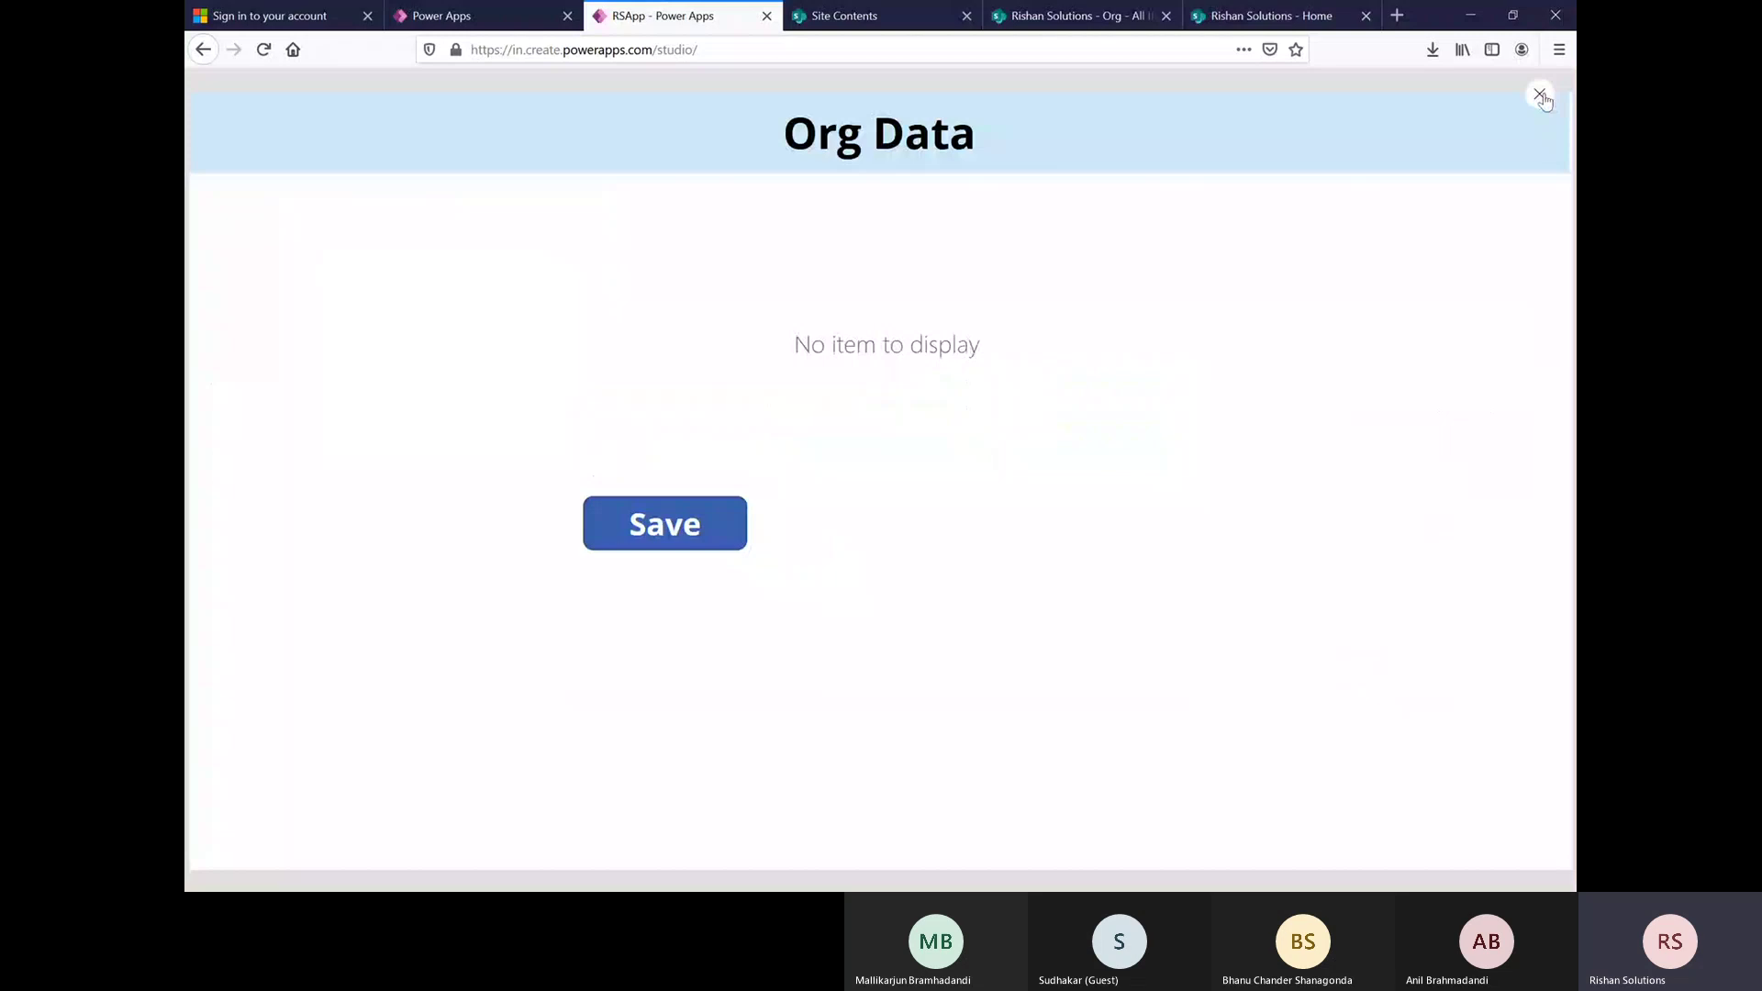
{"action": "left_click", "coordinate": [1541, 95]}
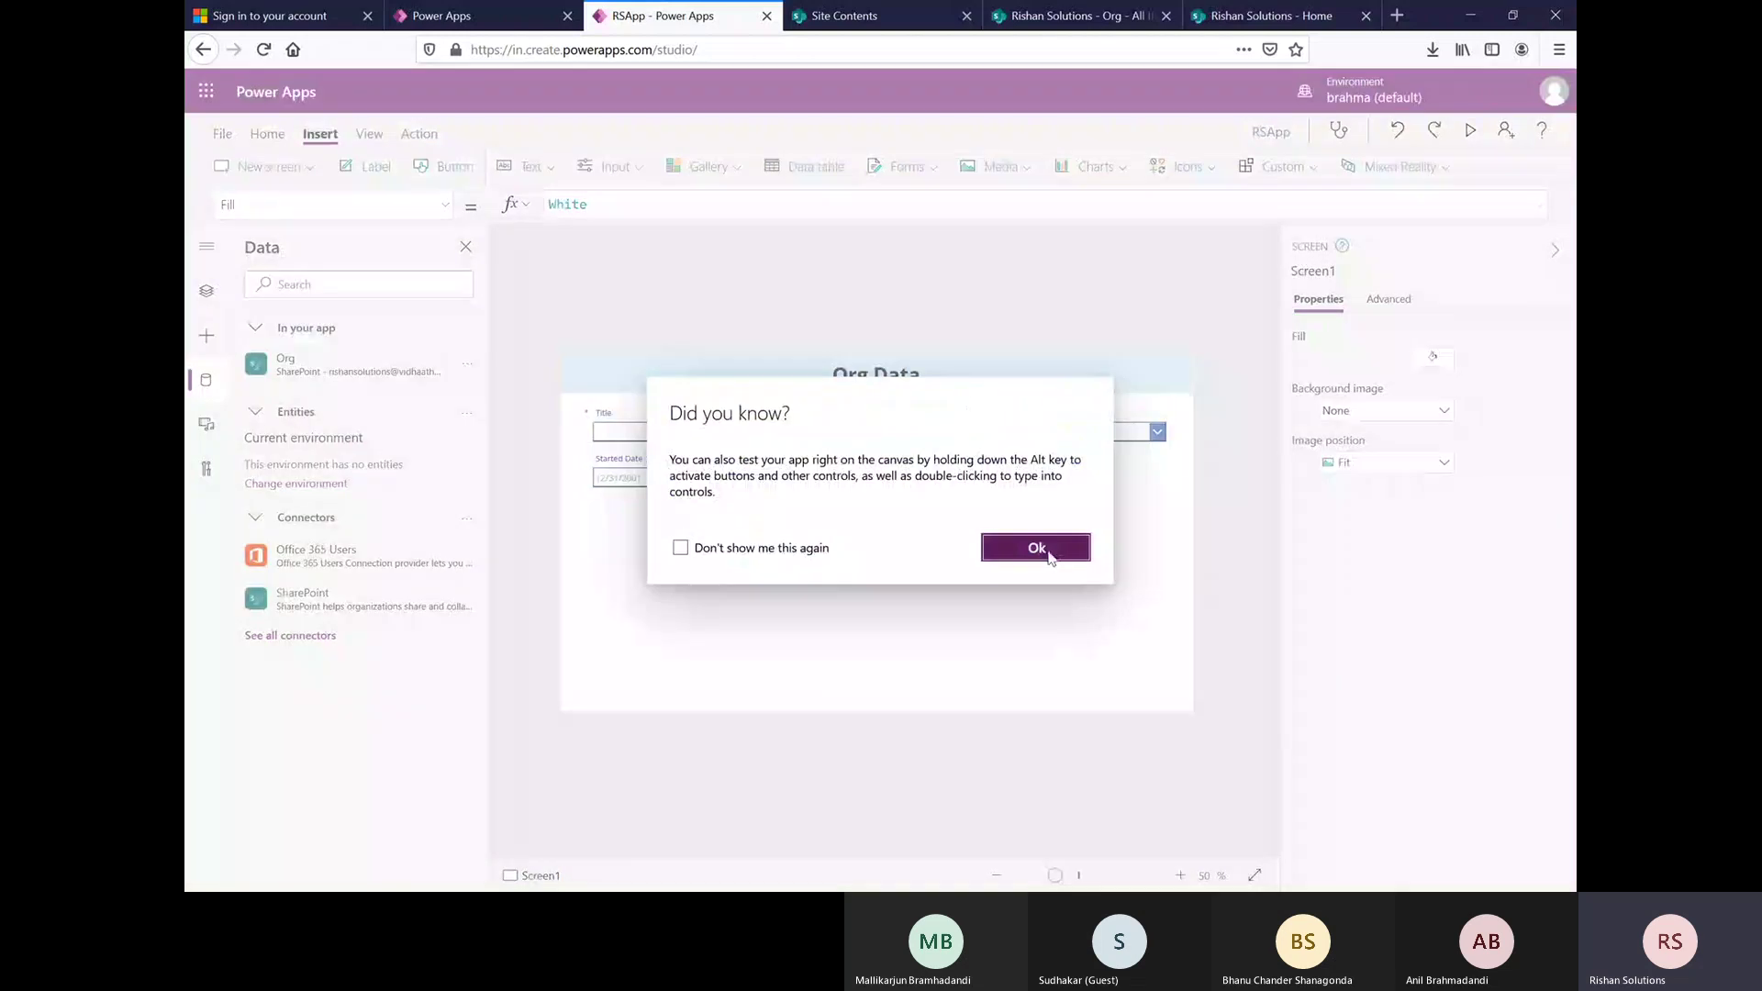
{"action": "left_click", "coordinate": [1019, 549]}
- Set the edit form's default mode to New
{"action": "left_click", "coordinate": [932, 483]}
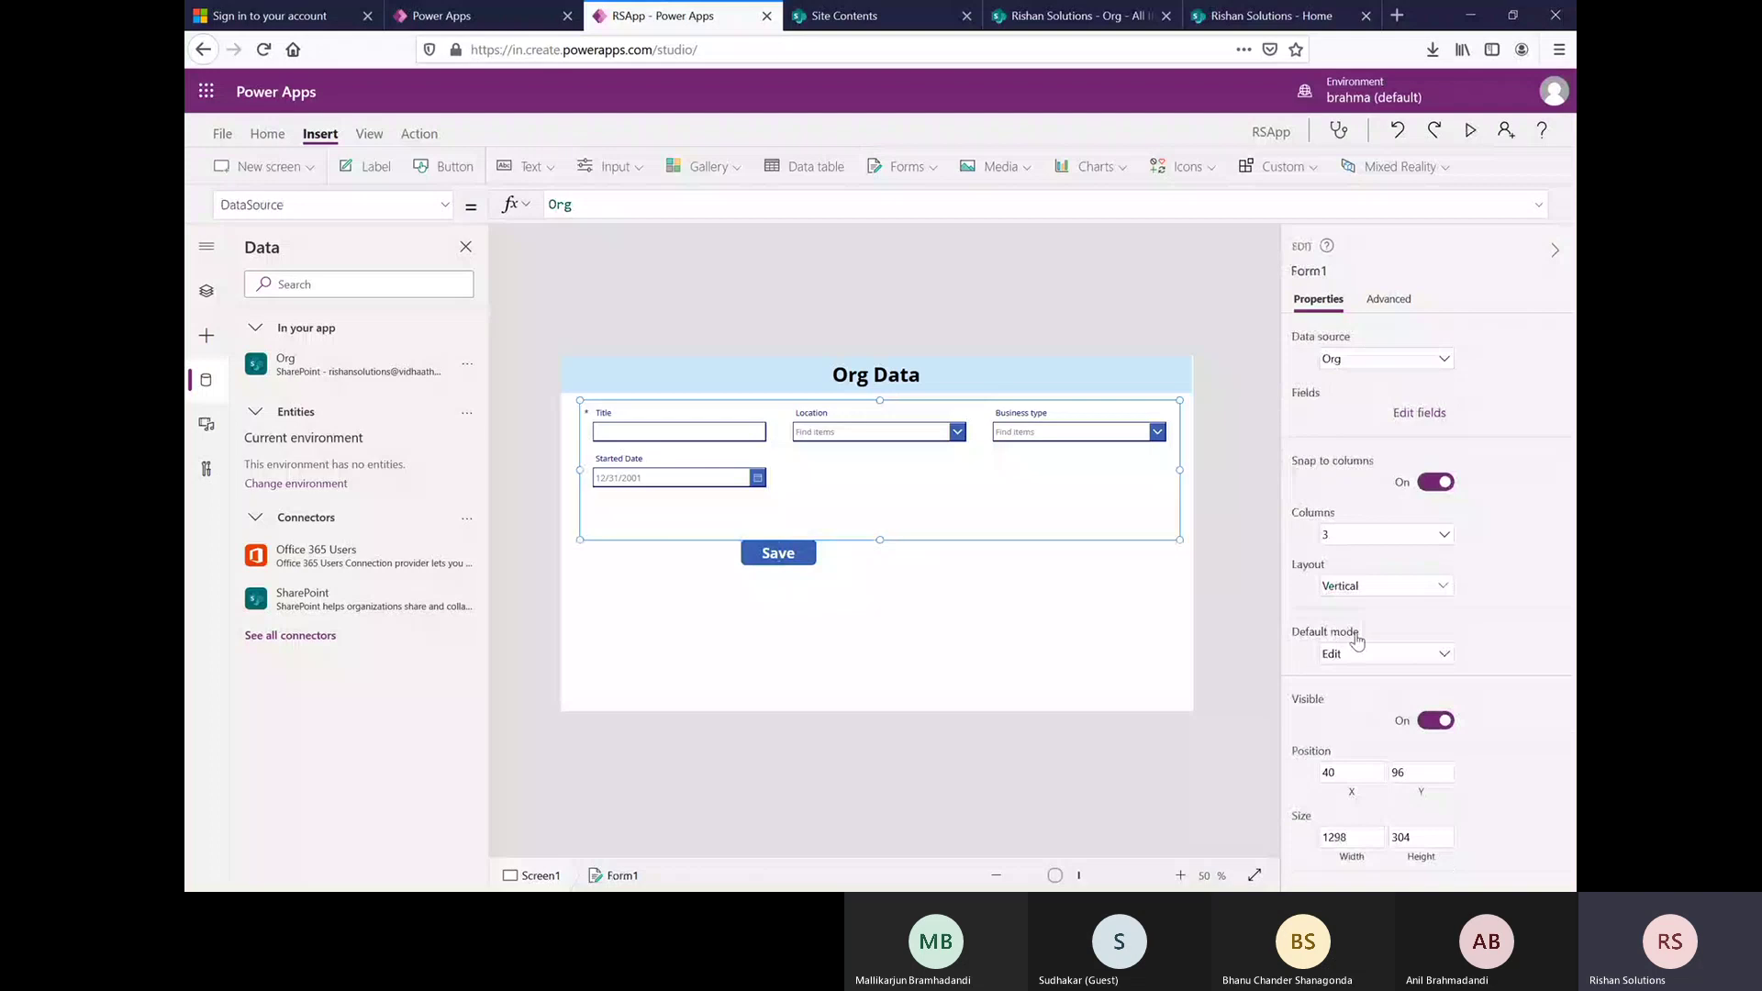
{"action": "left_click", "coordinate": [1447, 655]}
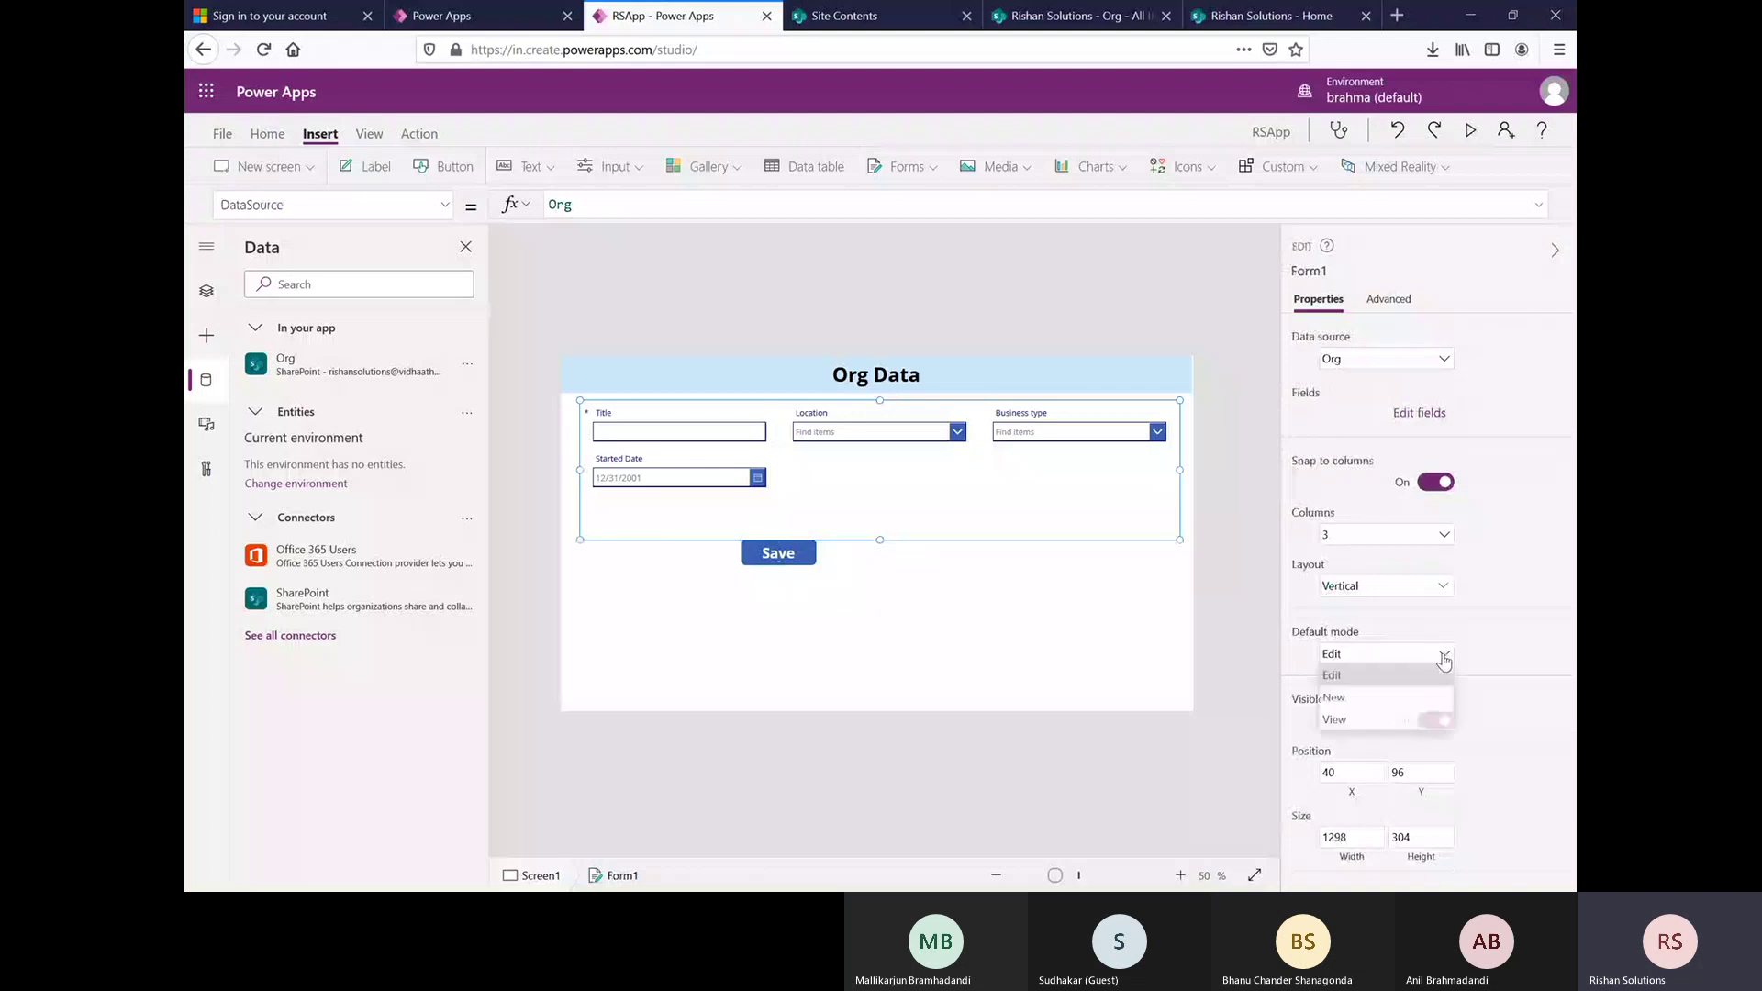
{"action": "left_click", "coordinate": [1362, 701]}
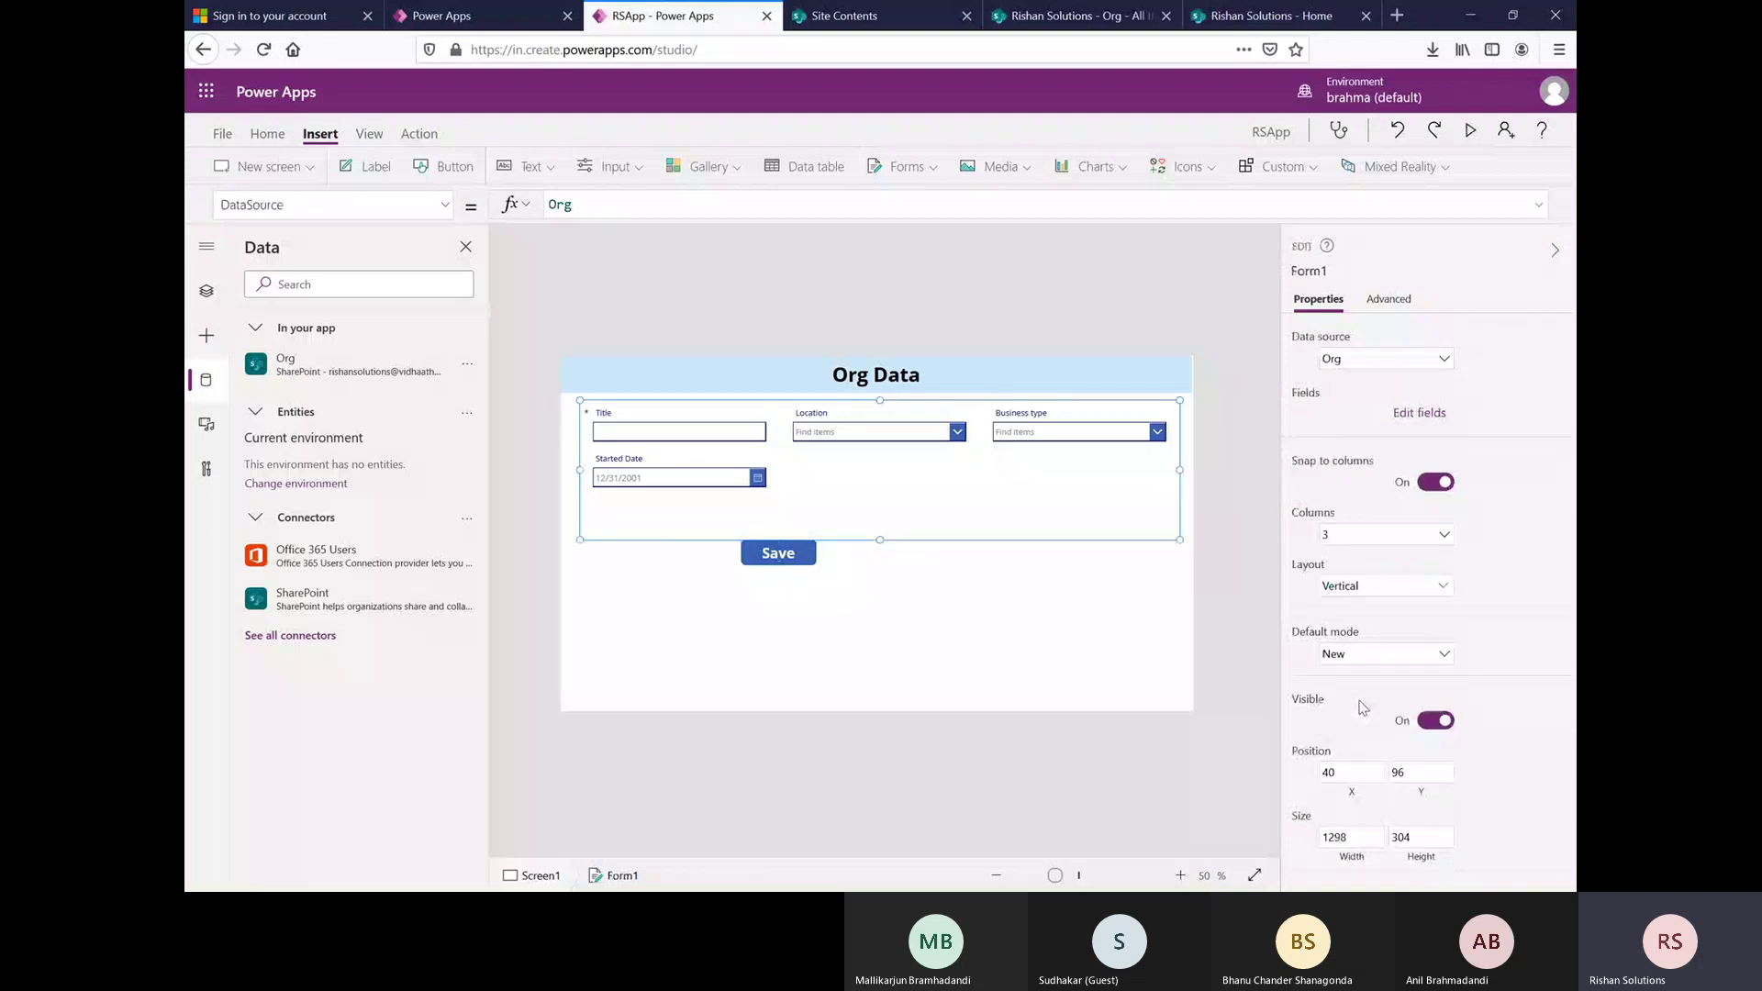
{"action": "left_click", "coordinate": [1065, 631]}
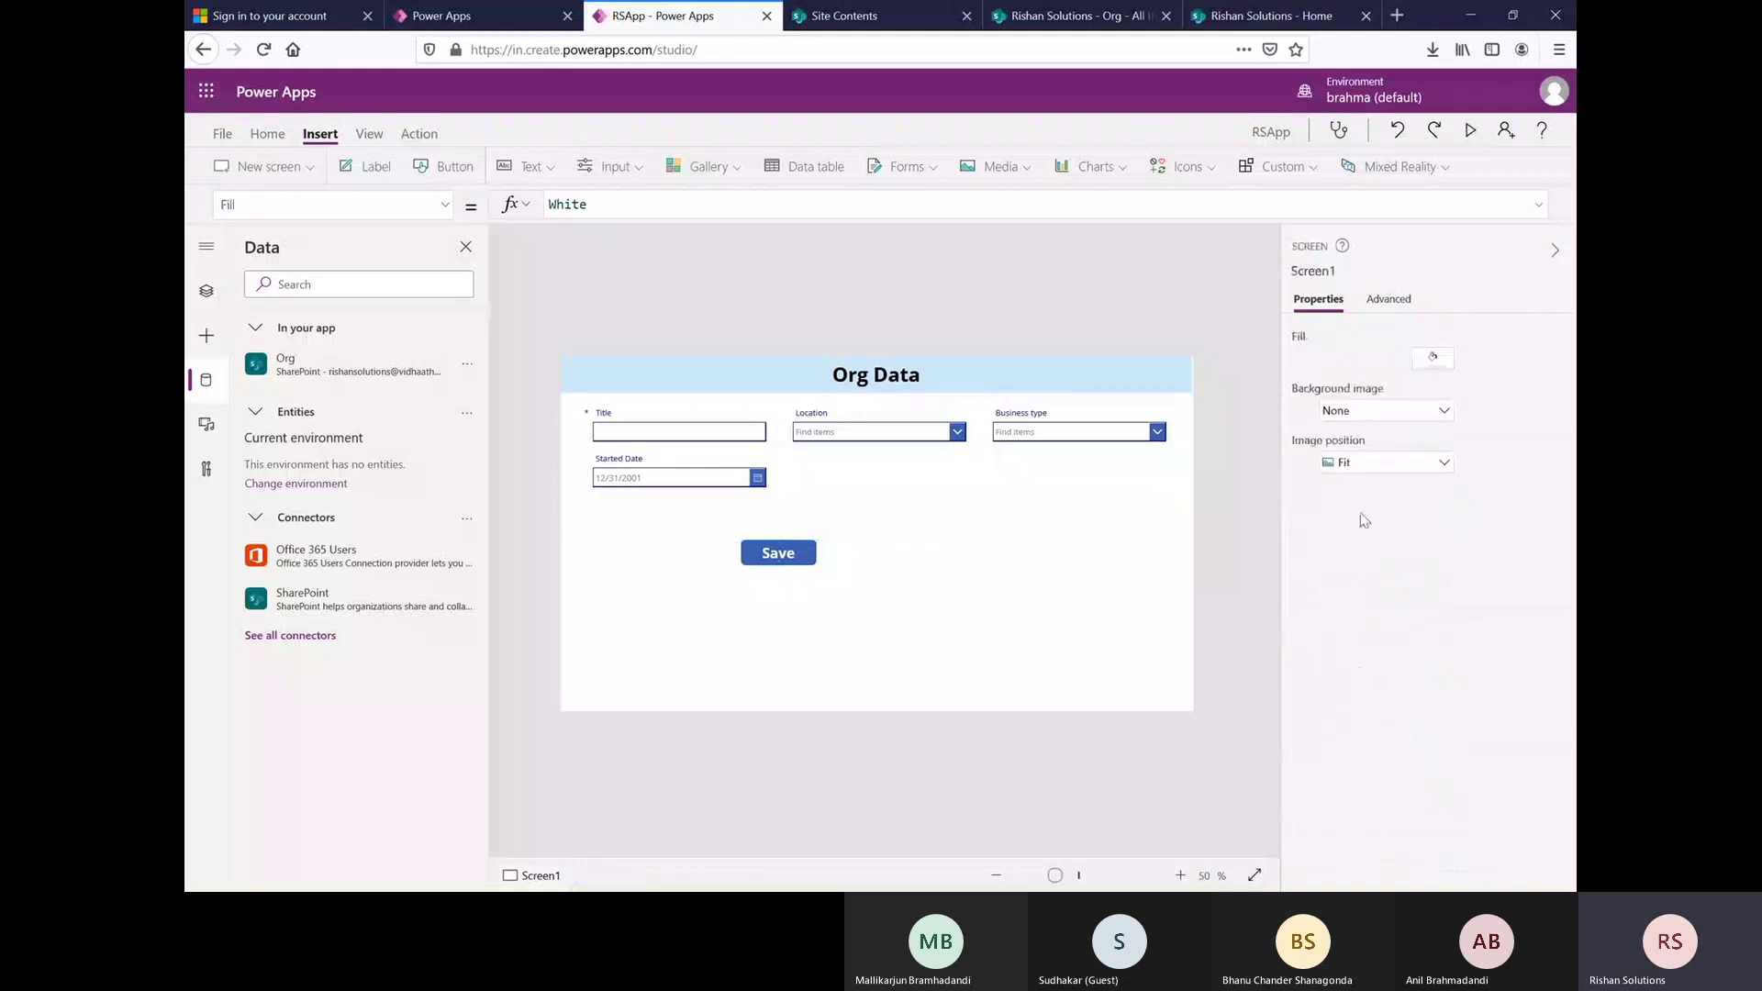
- Preview the app again to check the form in New mode, and return to editing
{"action": "left_click", "coordinate": [1471, 132]}
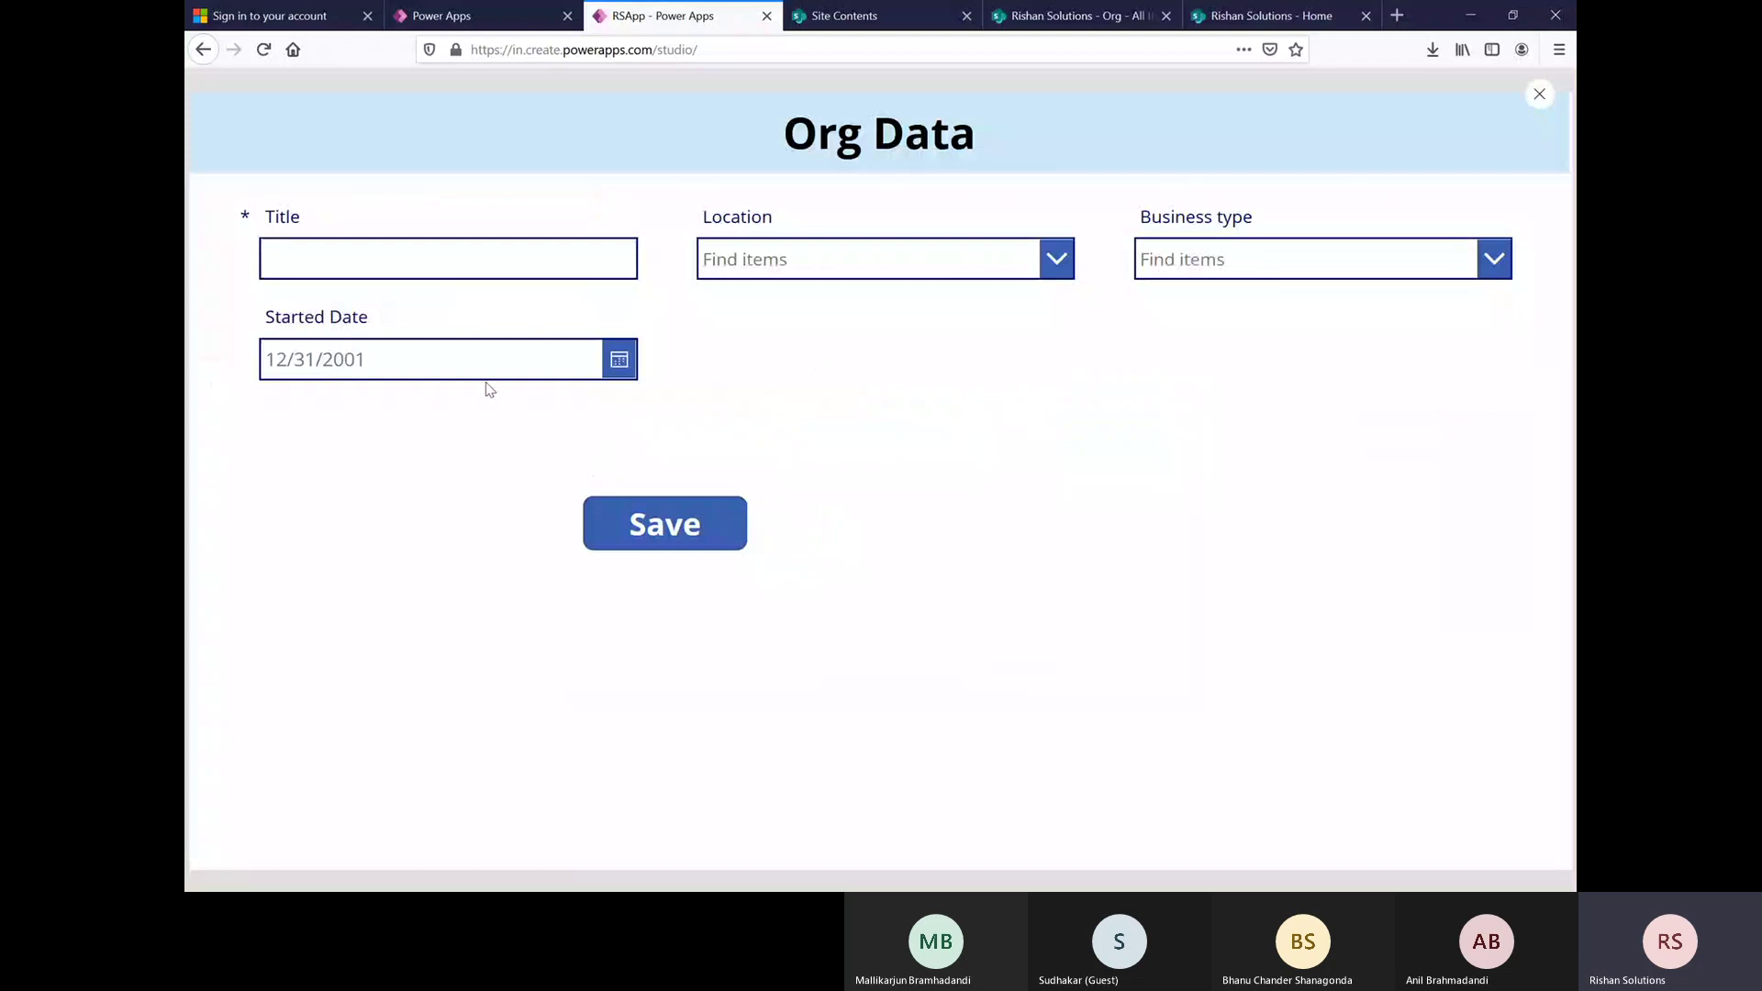
{"action": "left_click", "coordinate": [1541, 96]}
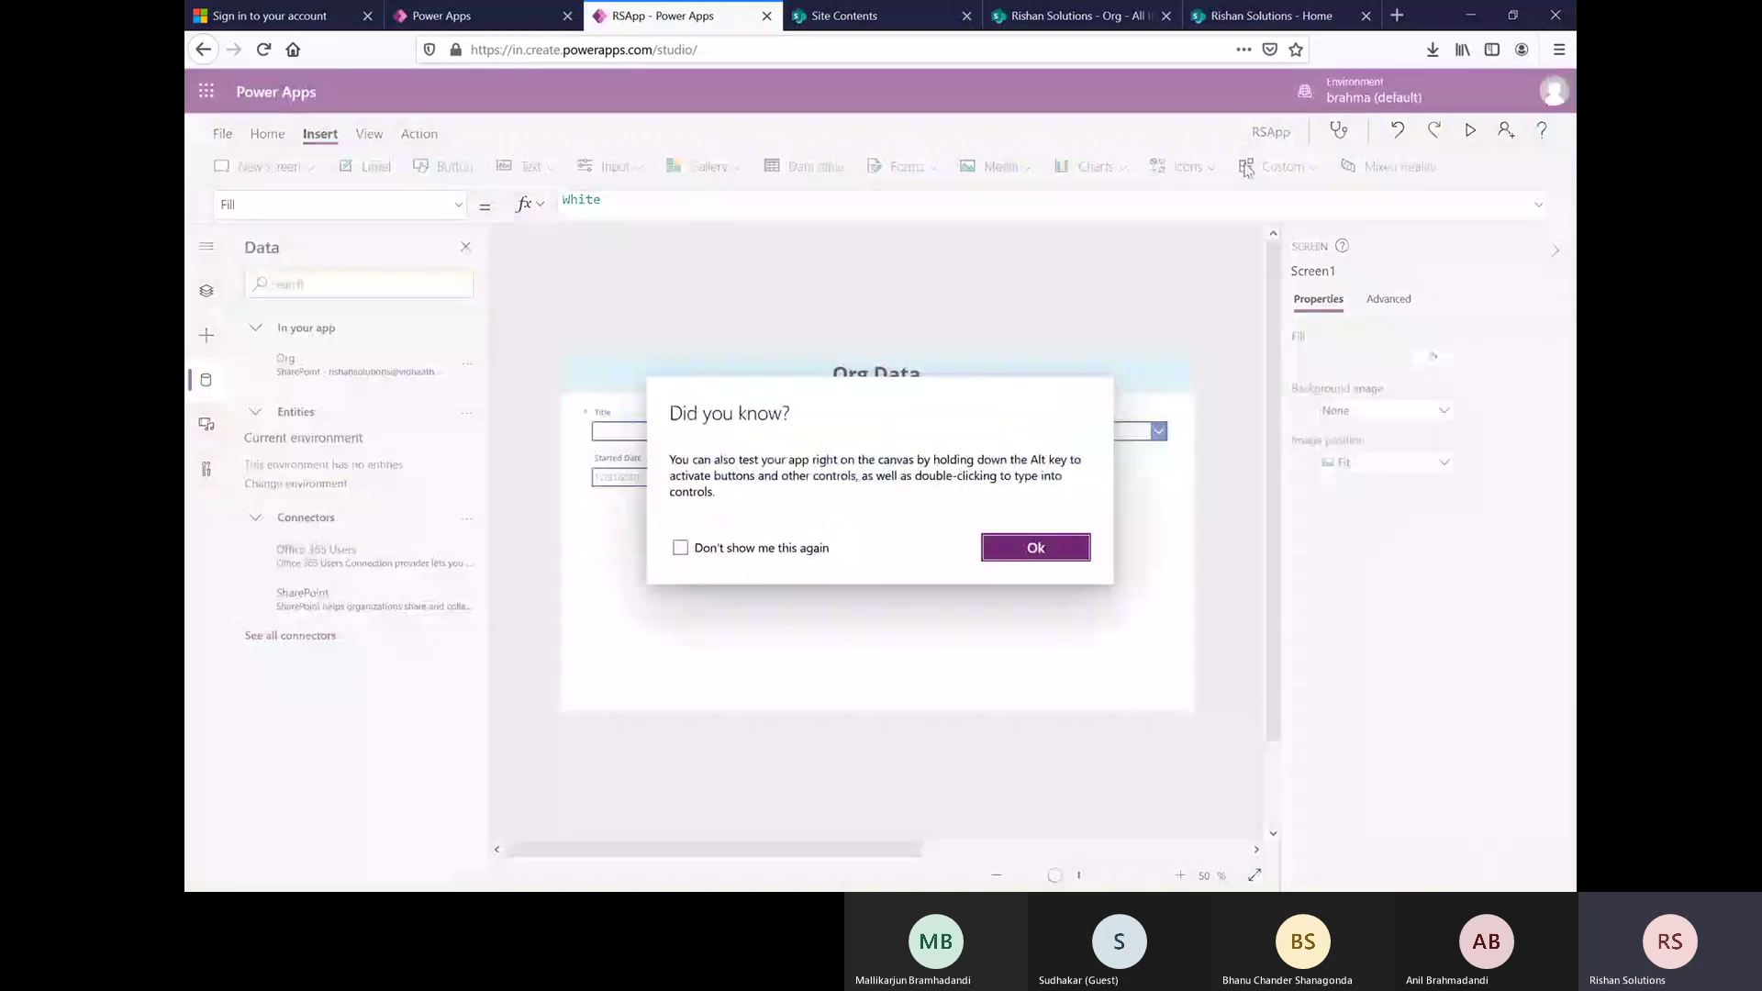
{"action": "left_click", "coordinate": [1070, 551]}
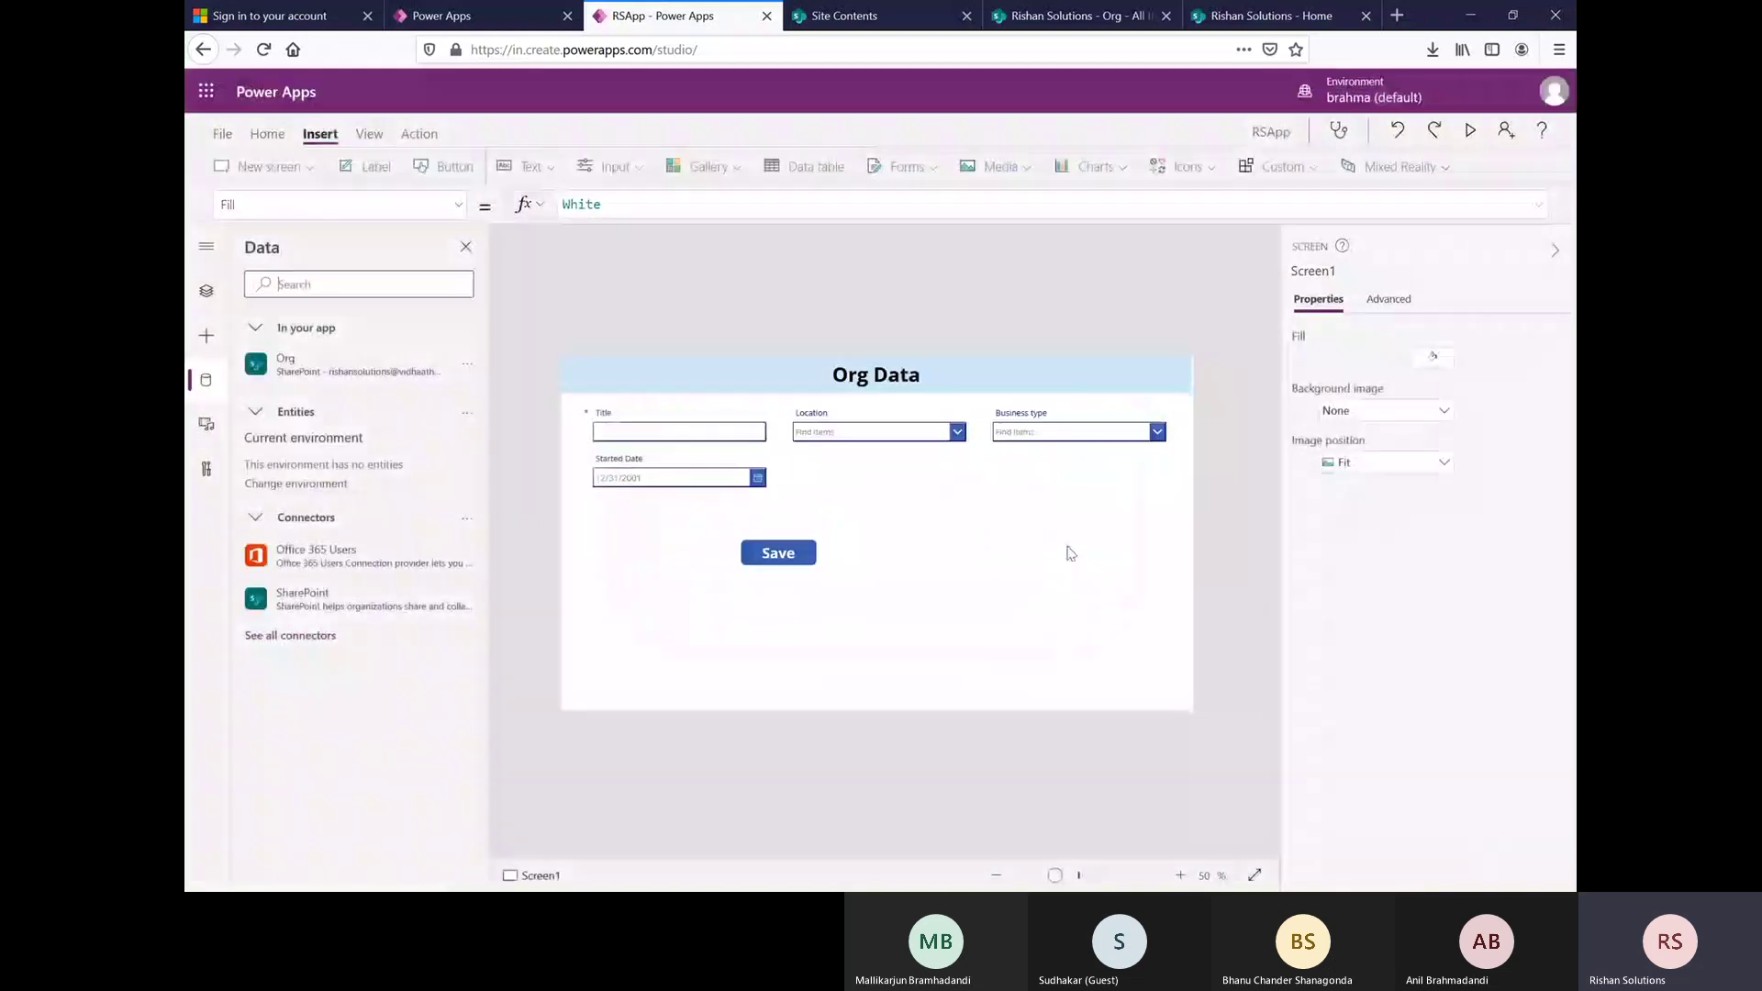
- Replace the Save button's OnSelect formula with SubmitForm(Form1)
{"action": "left_click", "coordinate": [773, 554]}
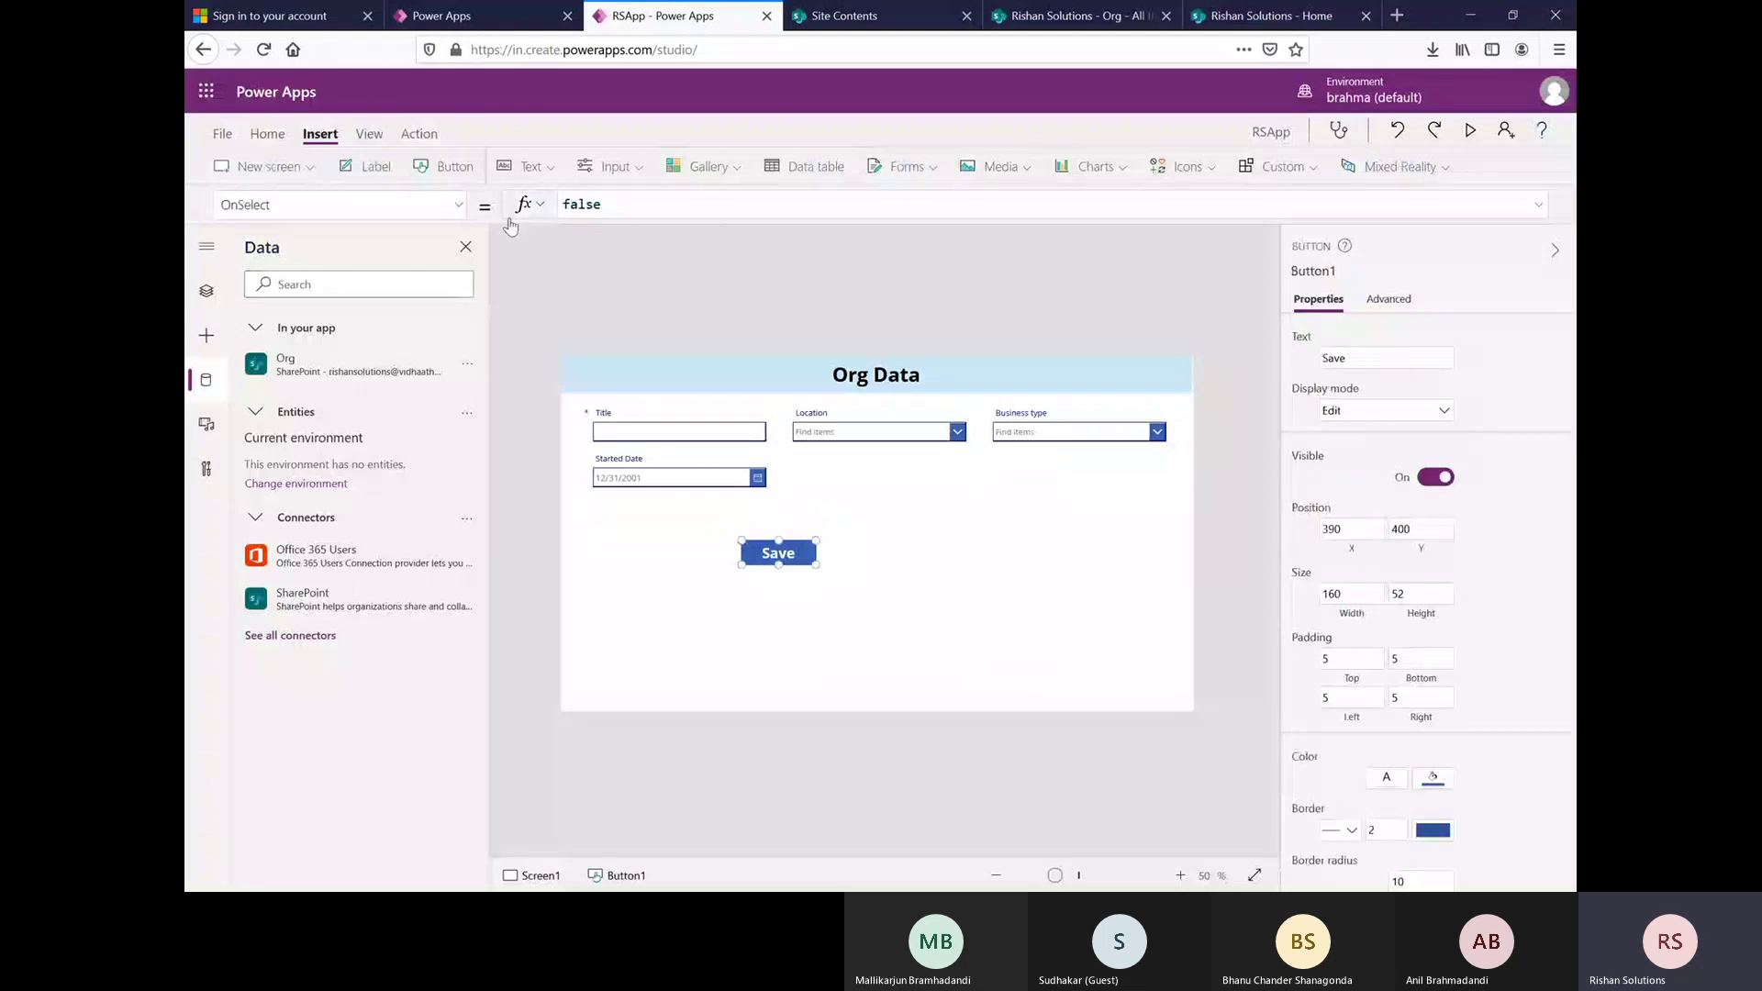
{"action": "left_click_drag", "start_coordinate": [598, 203], "coordinate": [563, 204]}
{"action": "key", "text": "BackSpace"}
{"action": "type", "text": "Submi"}
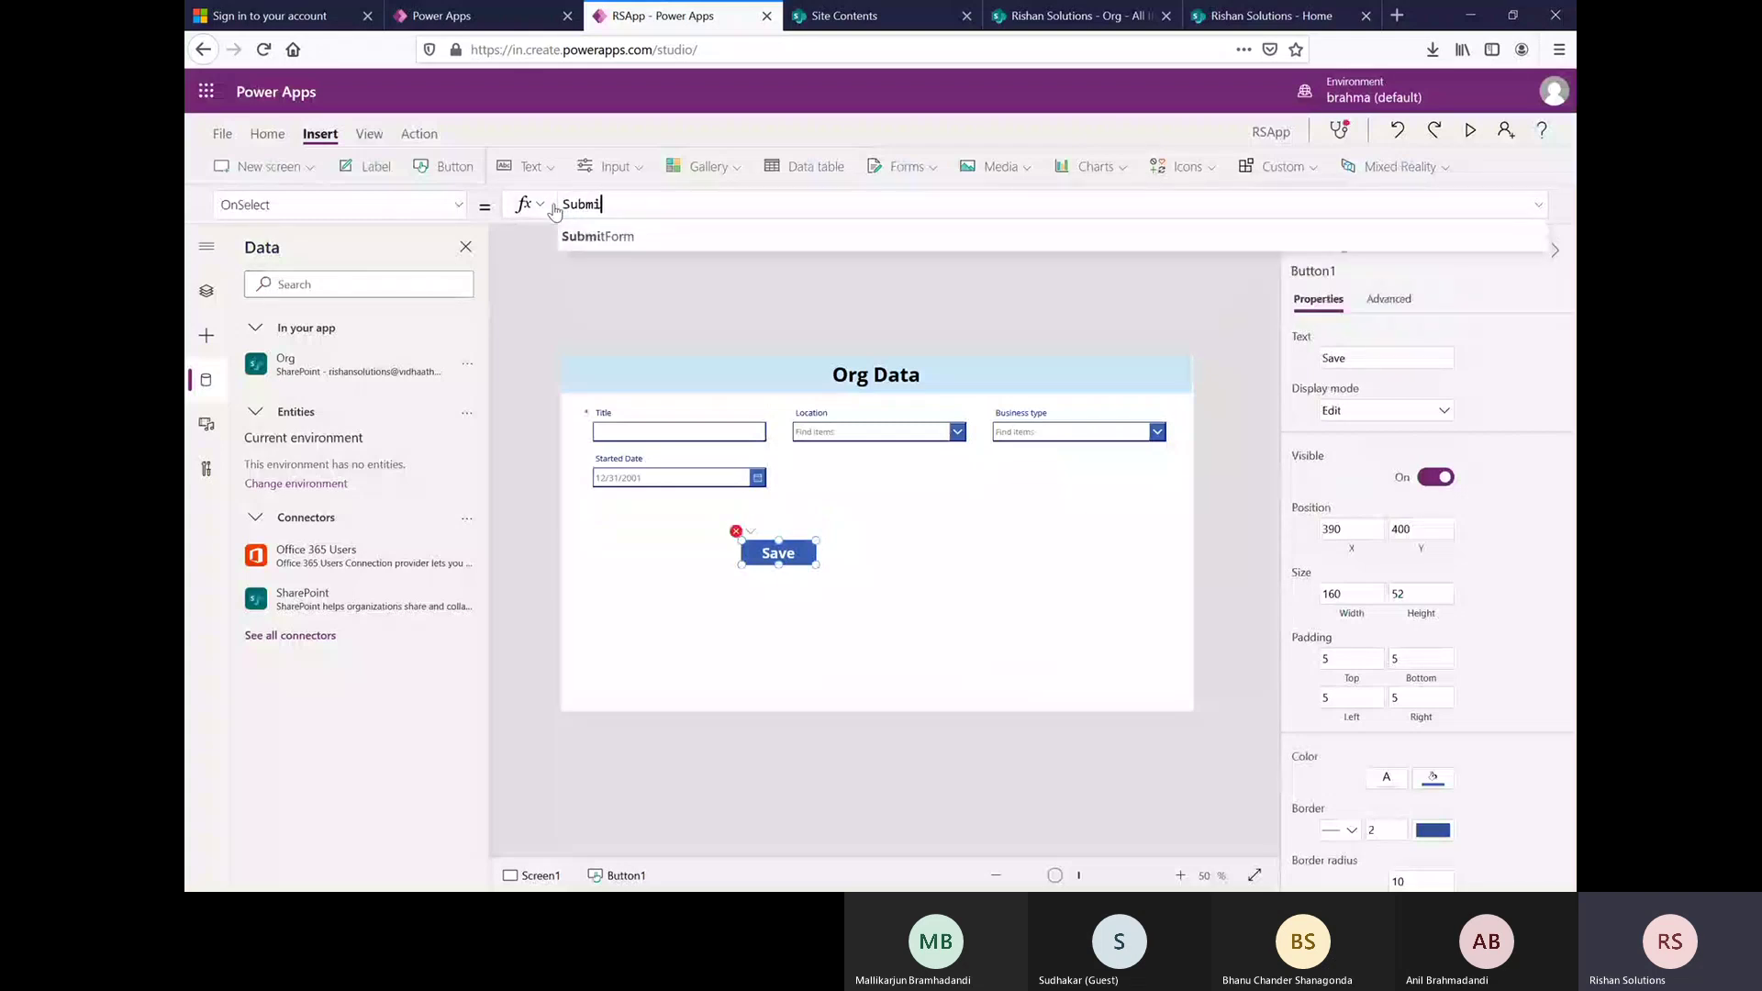
{"action": "type", "text": "t"}
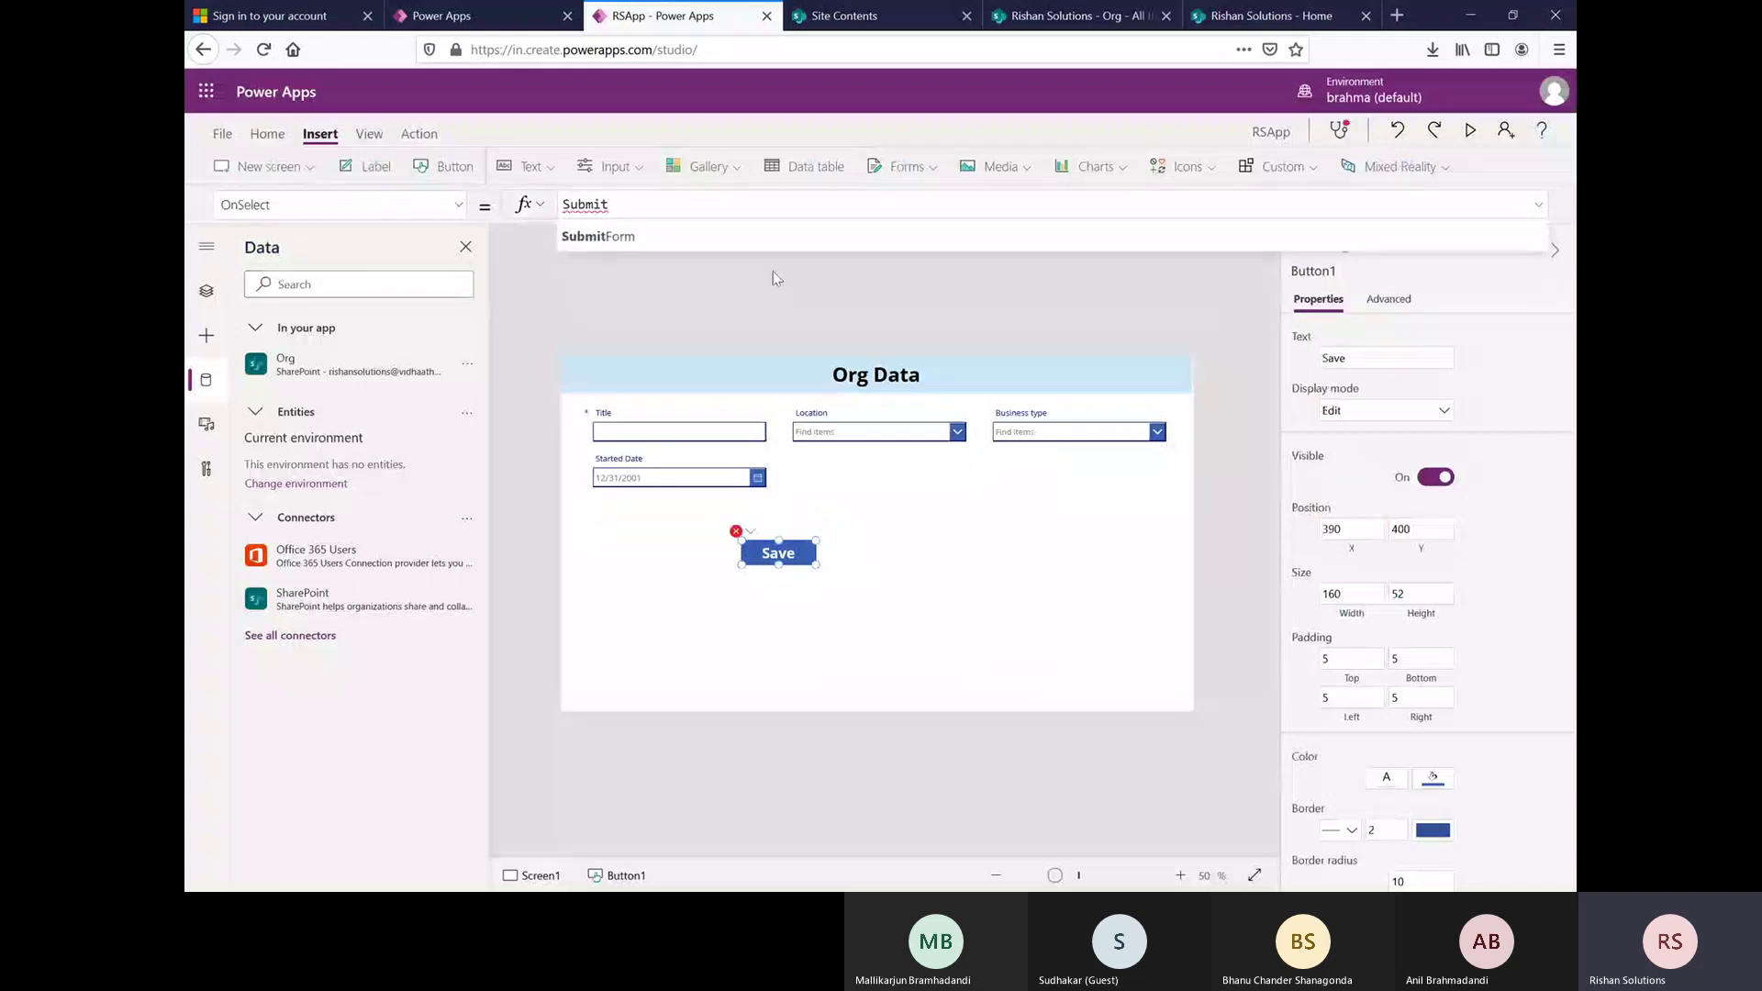
{"action": "left_click", "coordinate": [654, 238]}
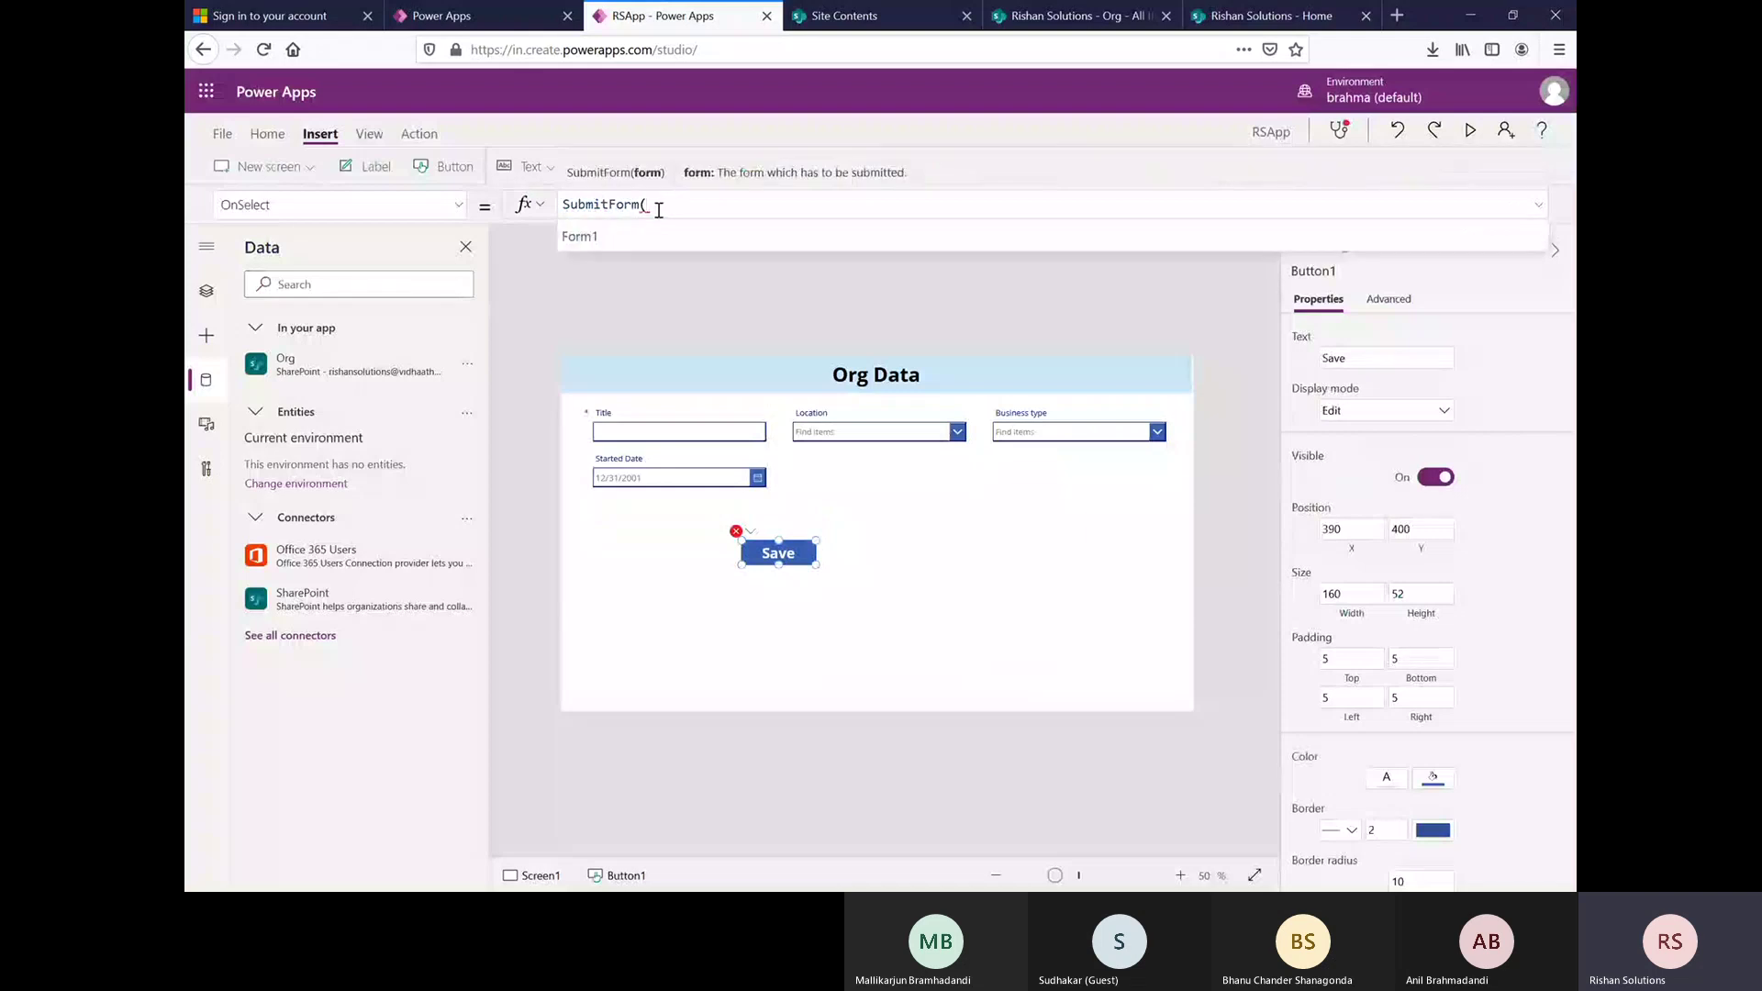
{"action": "left_click", "coordinate": [208, 293]}
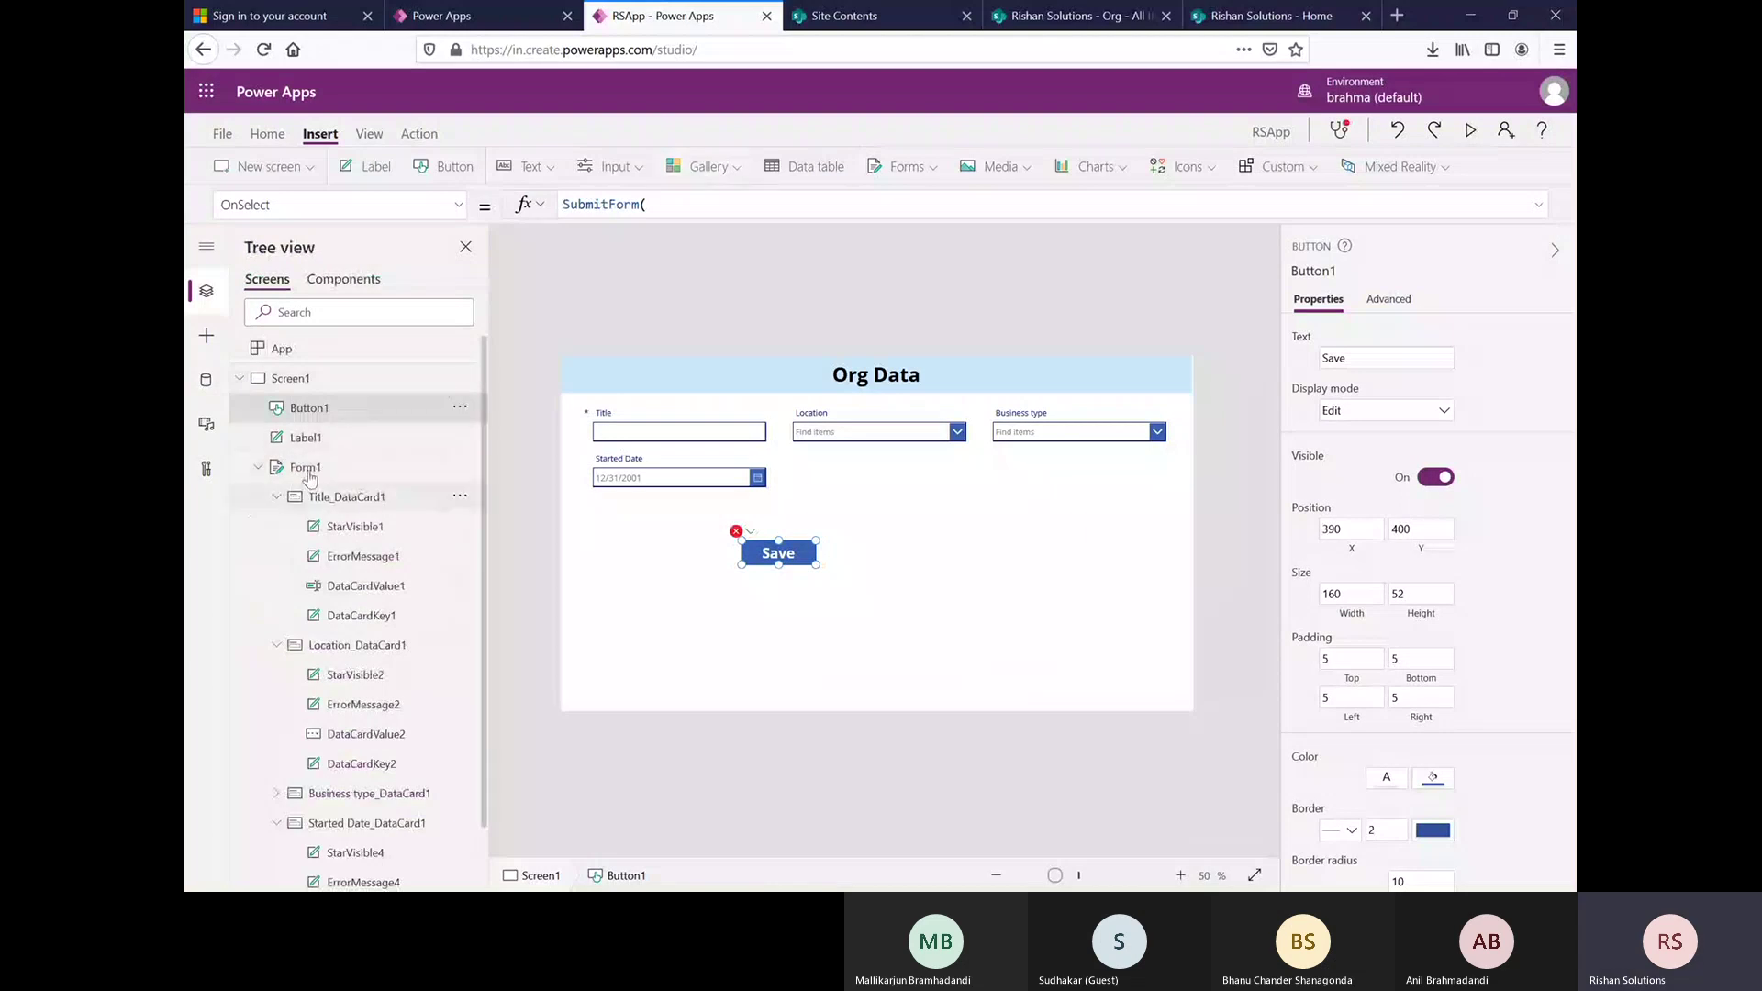
{"action": "left_click", "coordinate": [671, 203]}
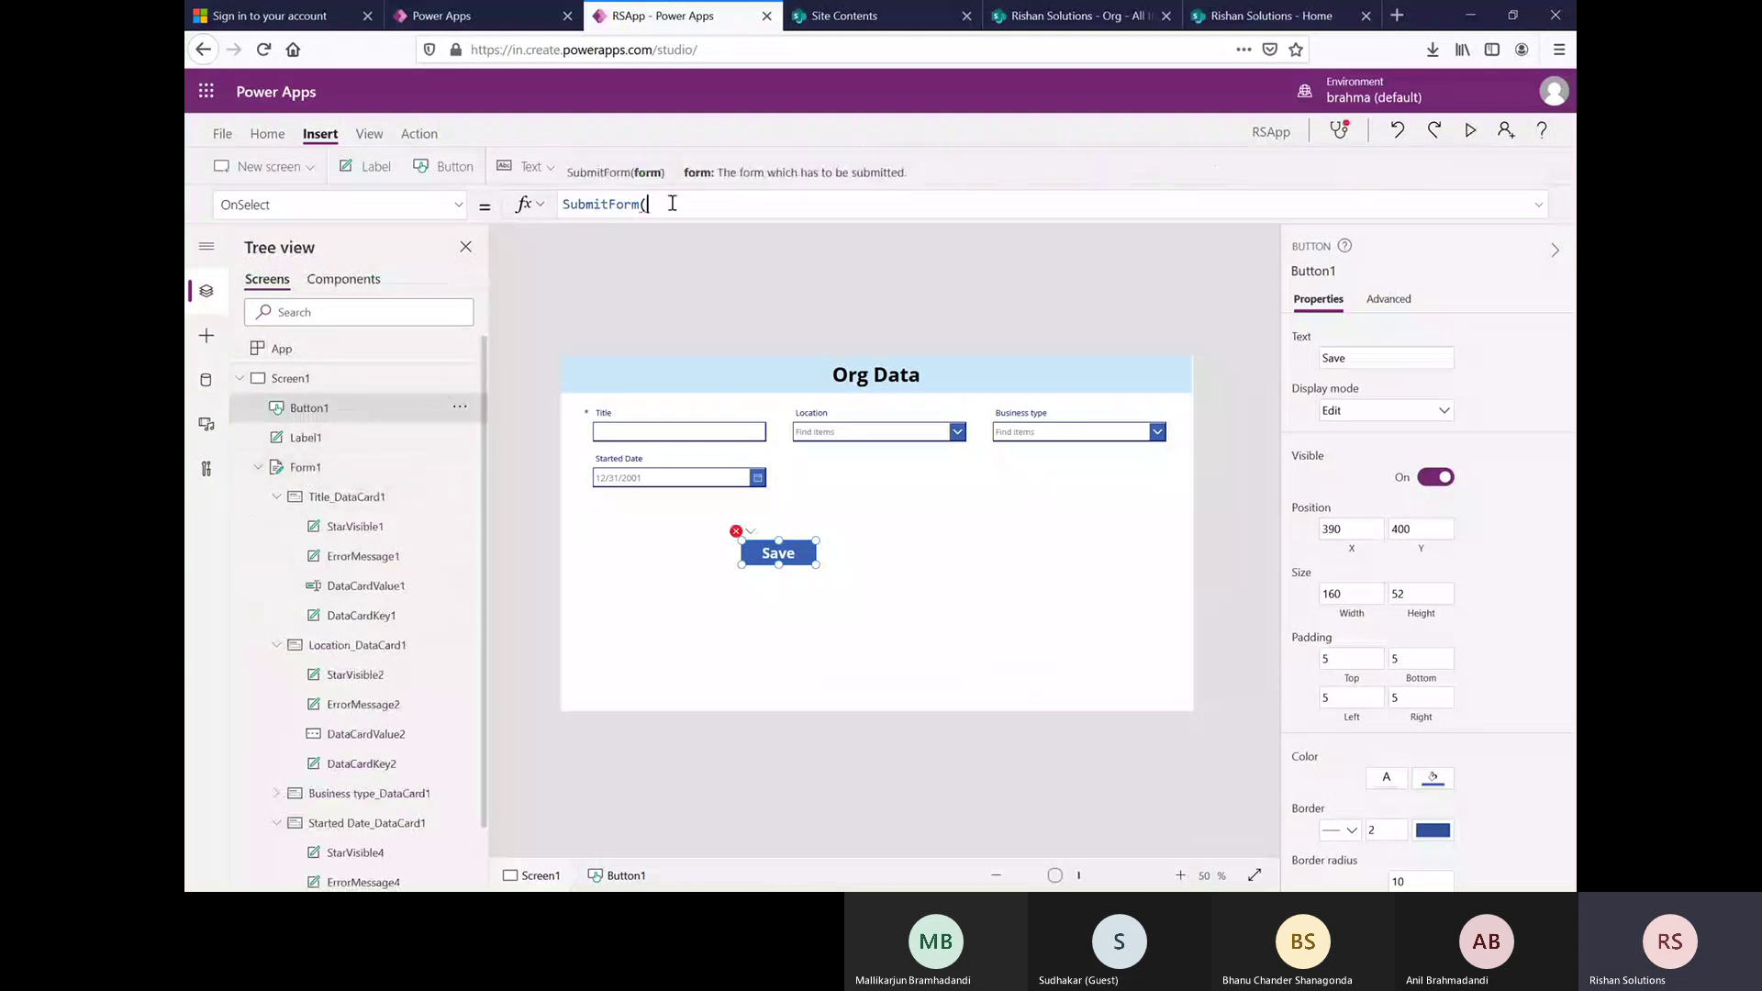
{"action": "type", "text": "For"}
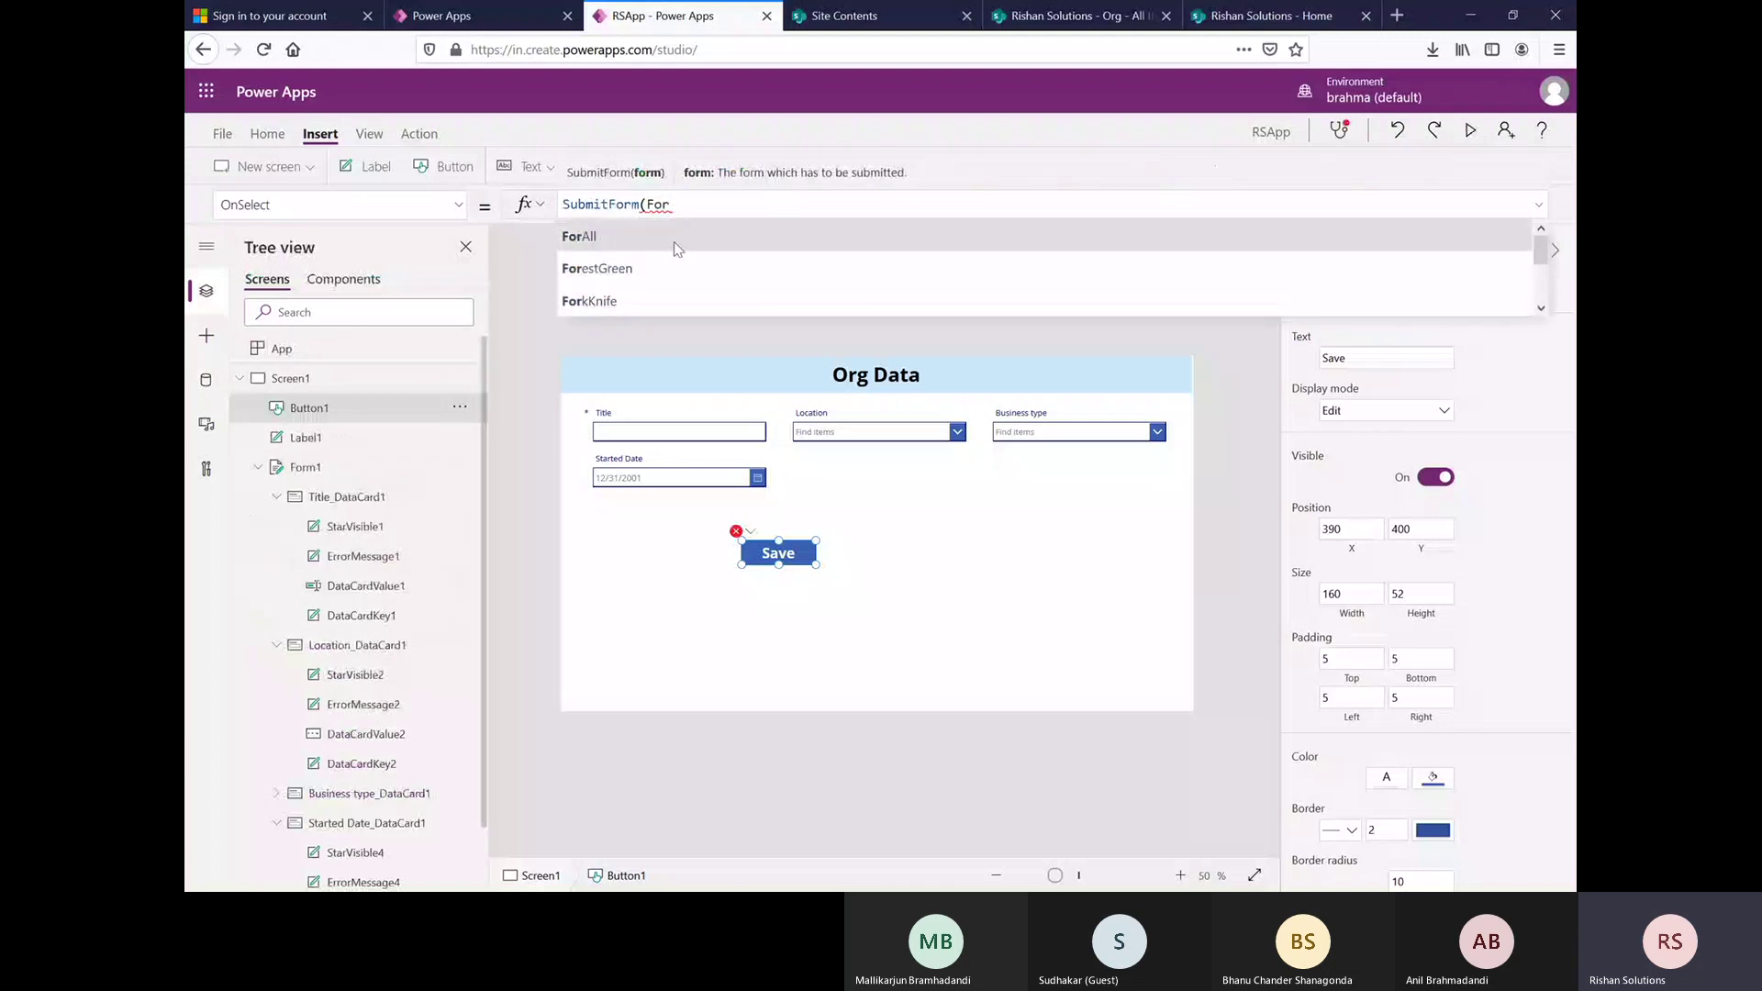
{"action": "type", "text": "m1"}
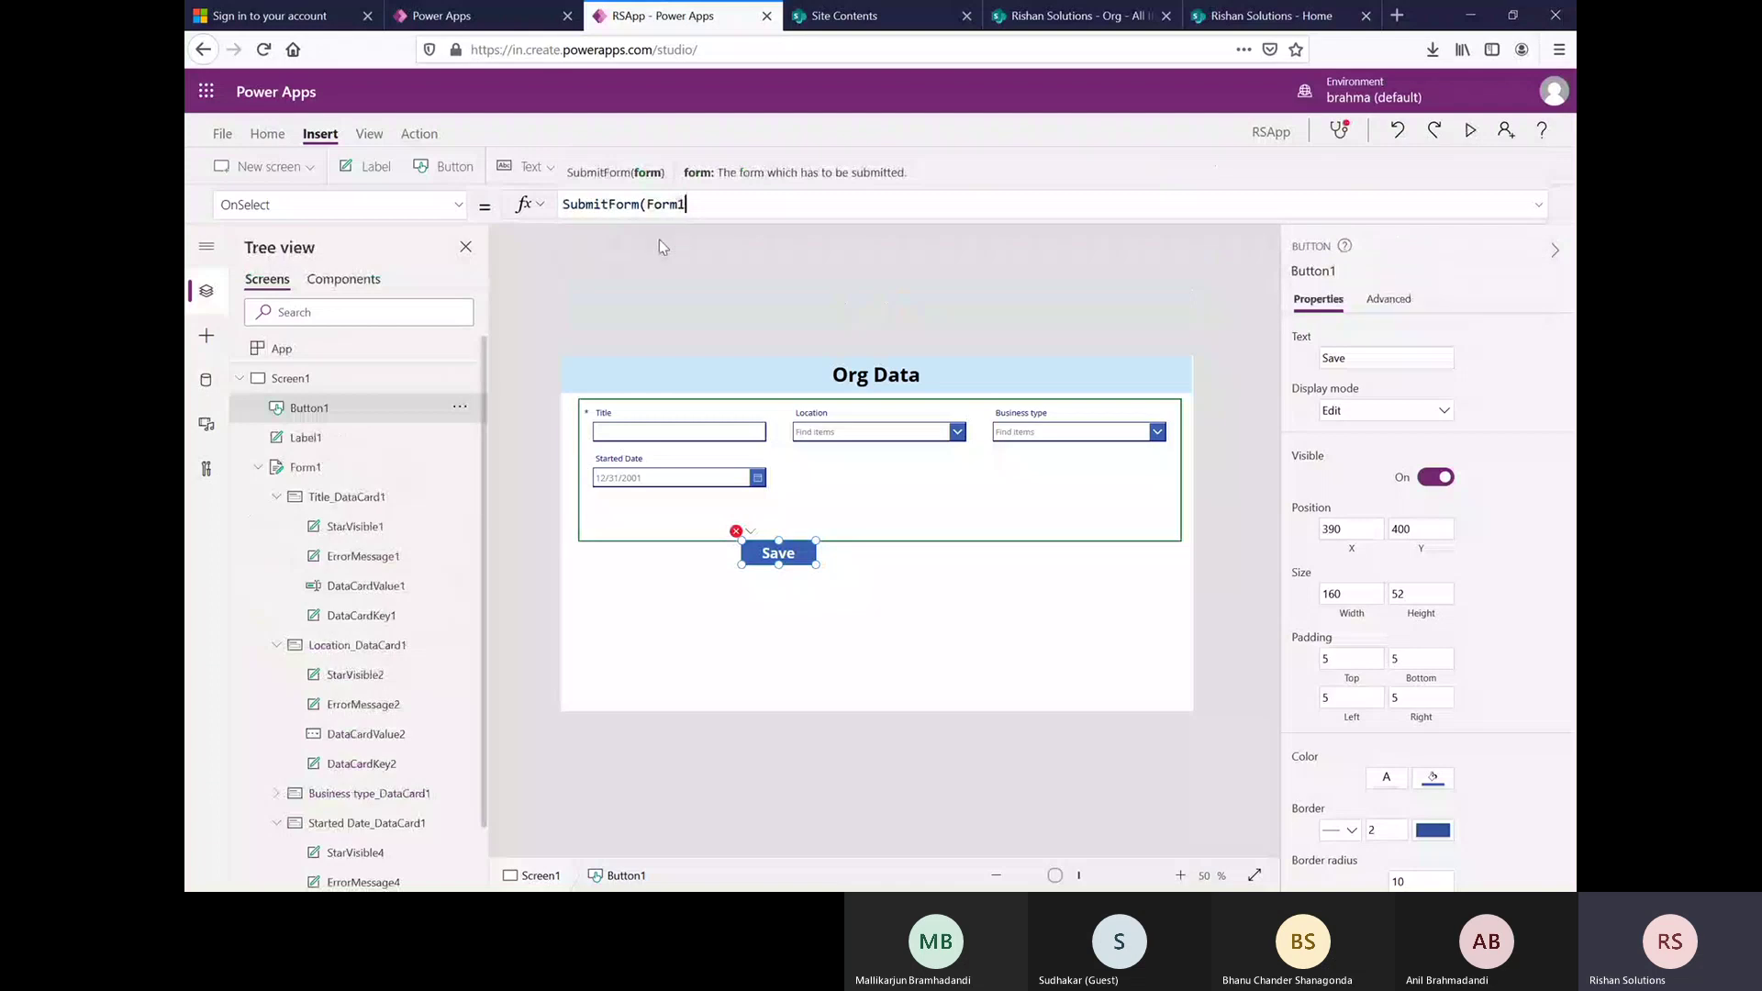
{"action": "type", "text": ")"}
{"action": "left_click", "coordinate": [925, 601]}
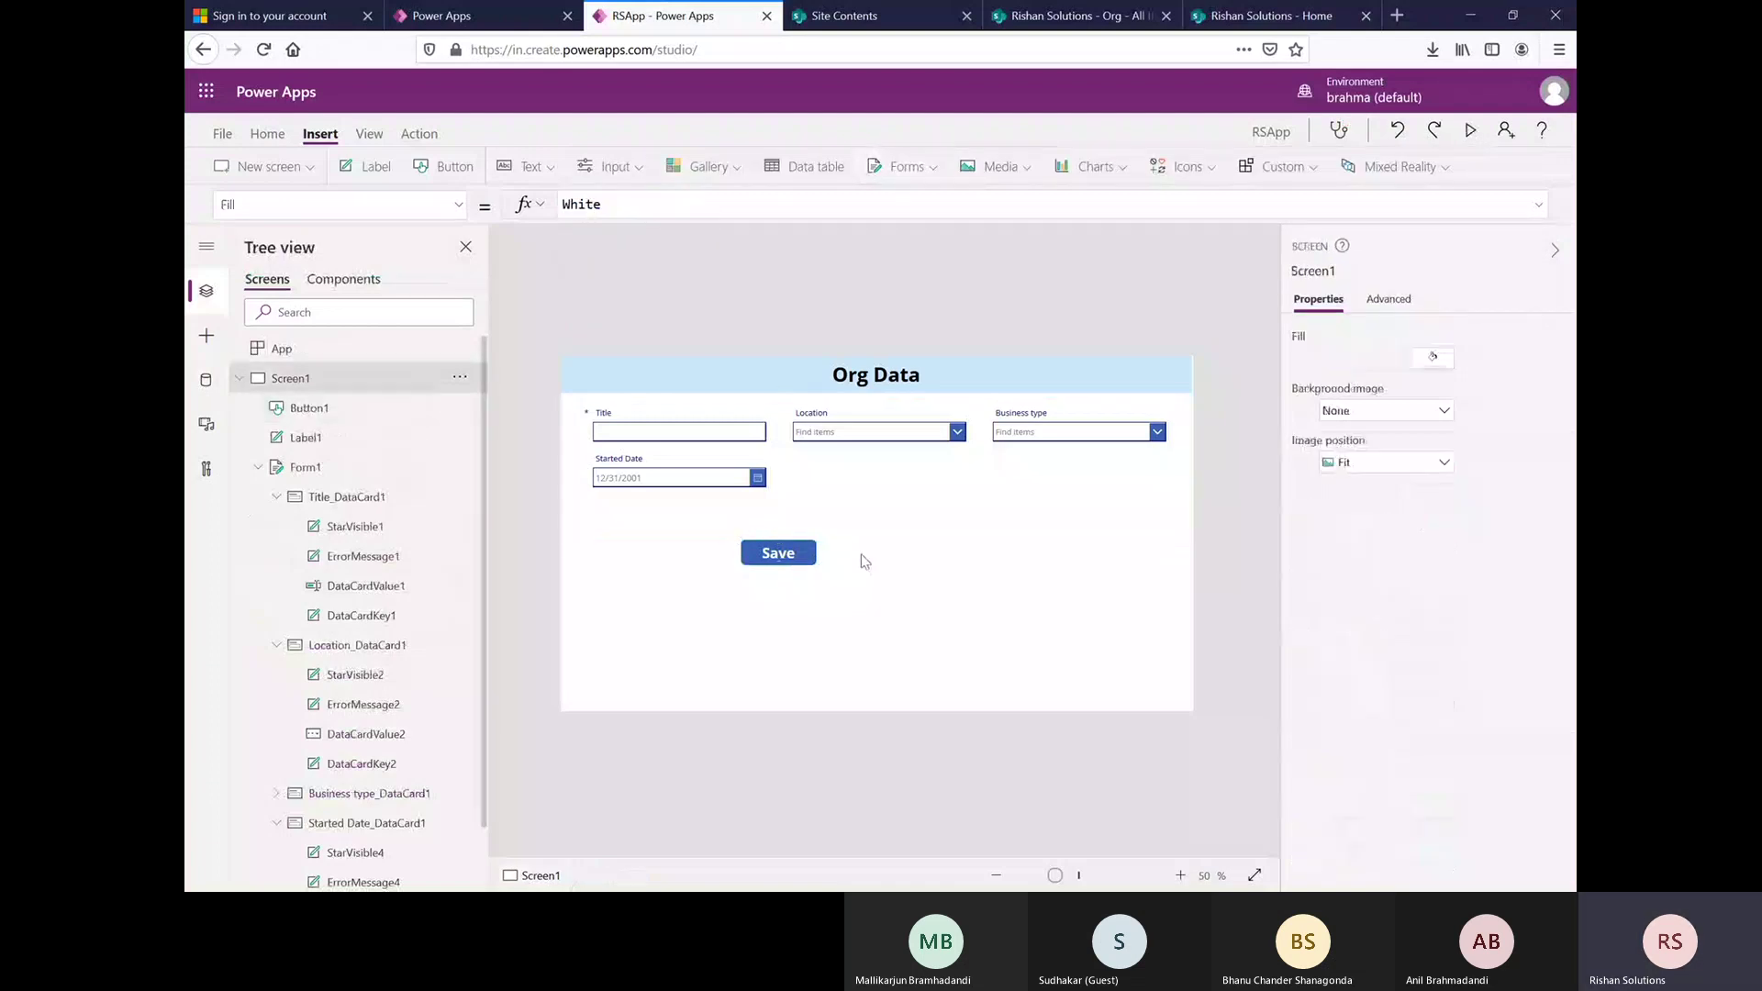
- In the app preview, save a record with Title "Rishan Solutions", Location Hyderabad, Business type Software and Started Date 1/8/2021, and close the preview
{"action": "left_click", "coordinate": [1473, 133]}
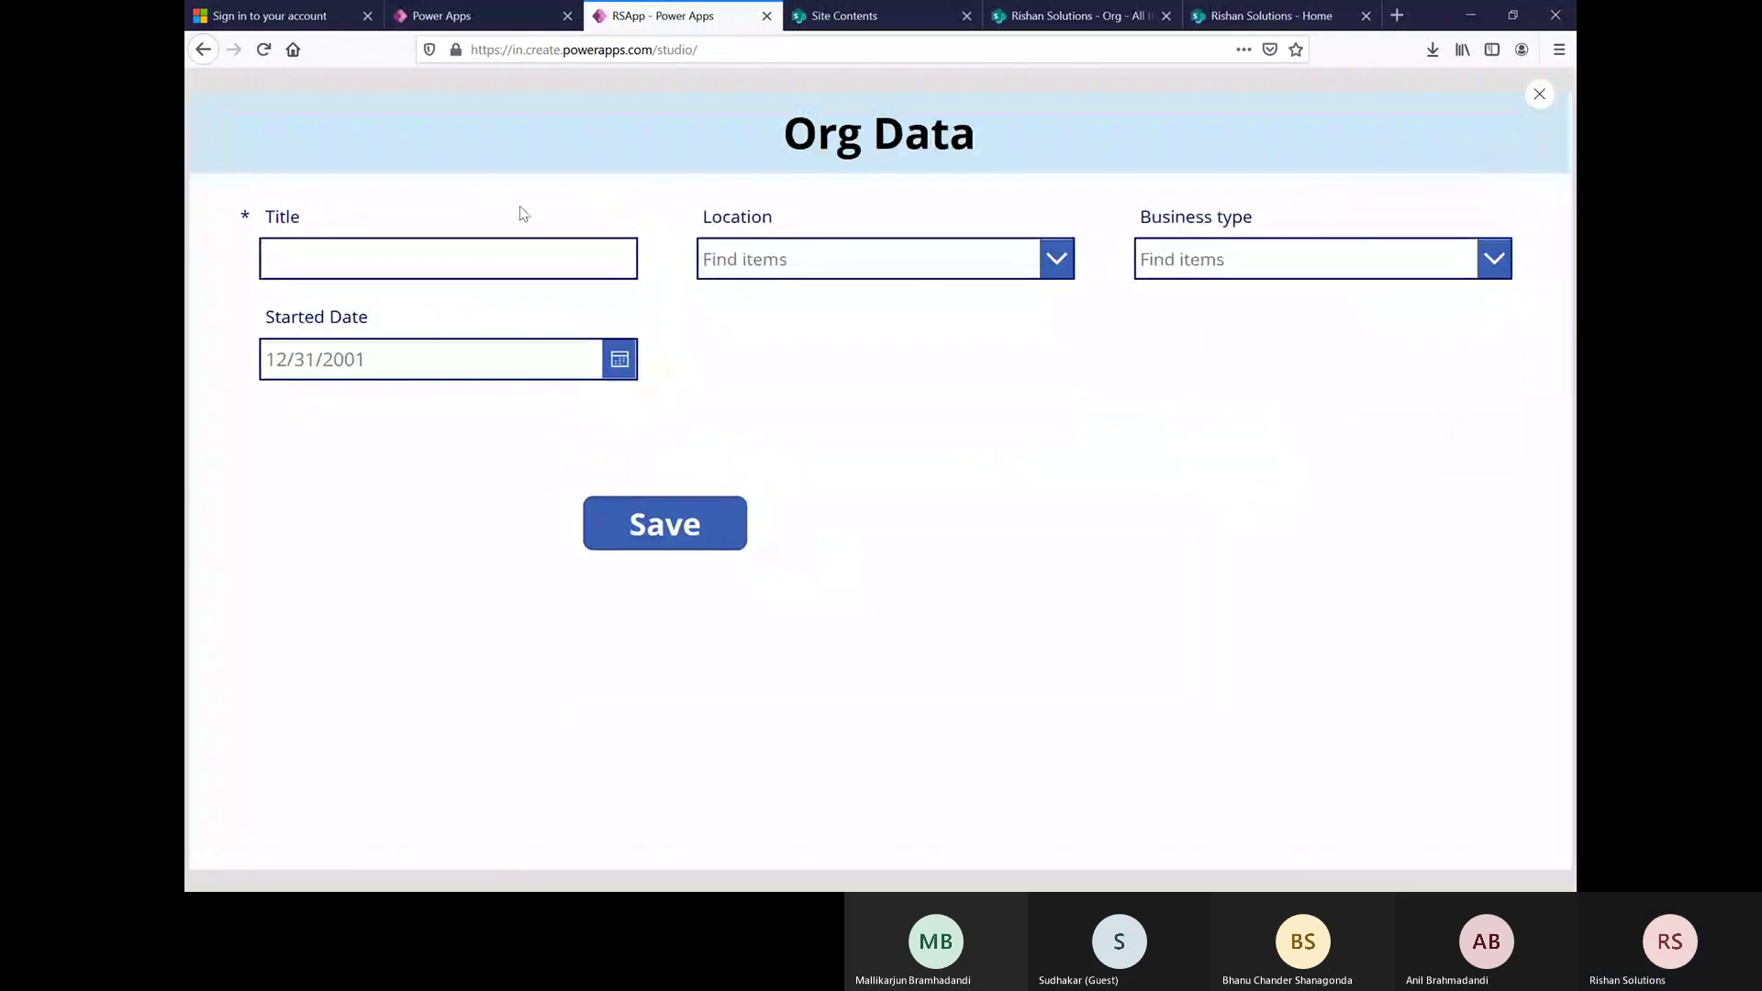
{"action": "left_click", "coordinate": [487, 260]}
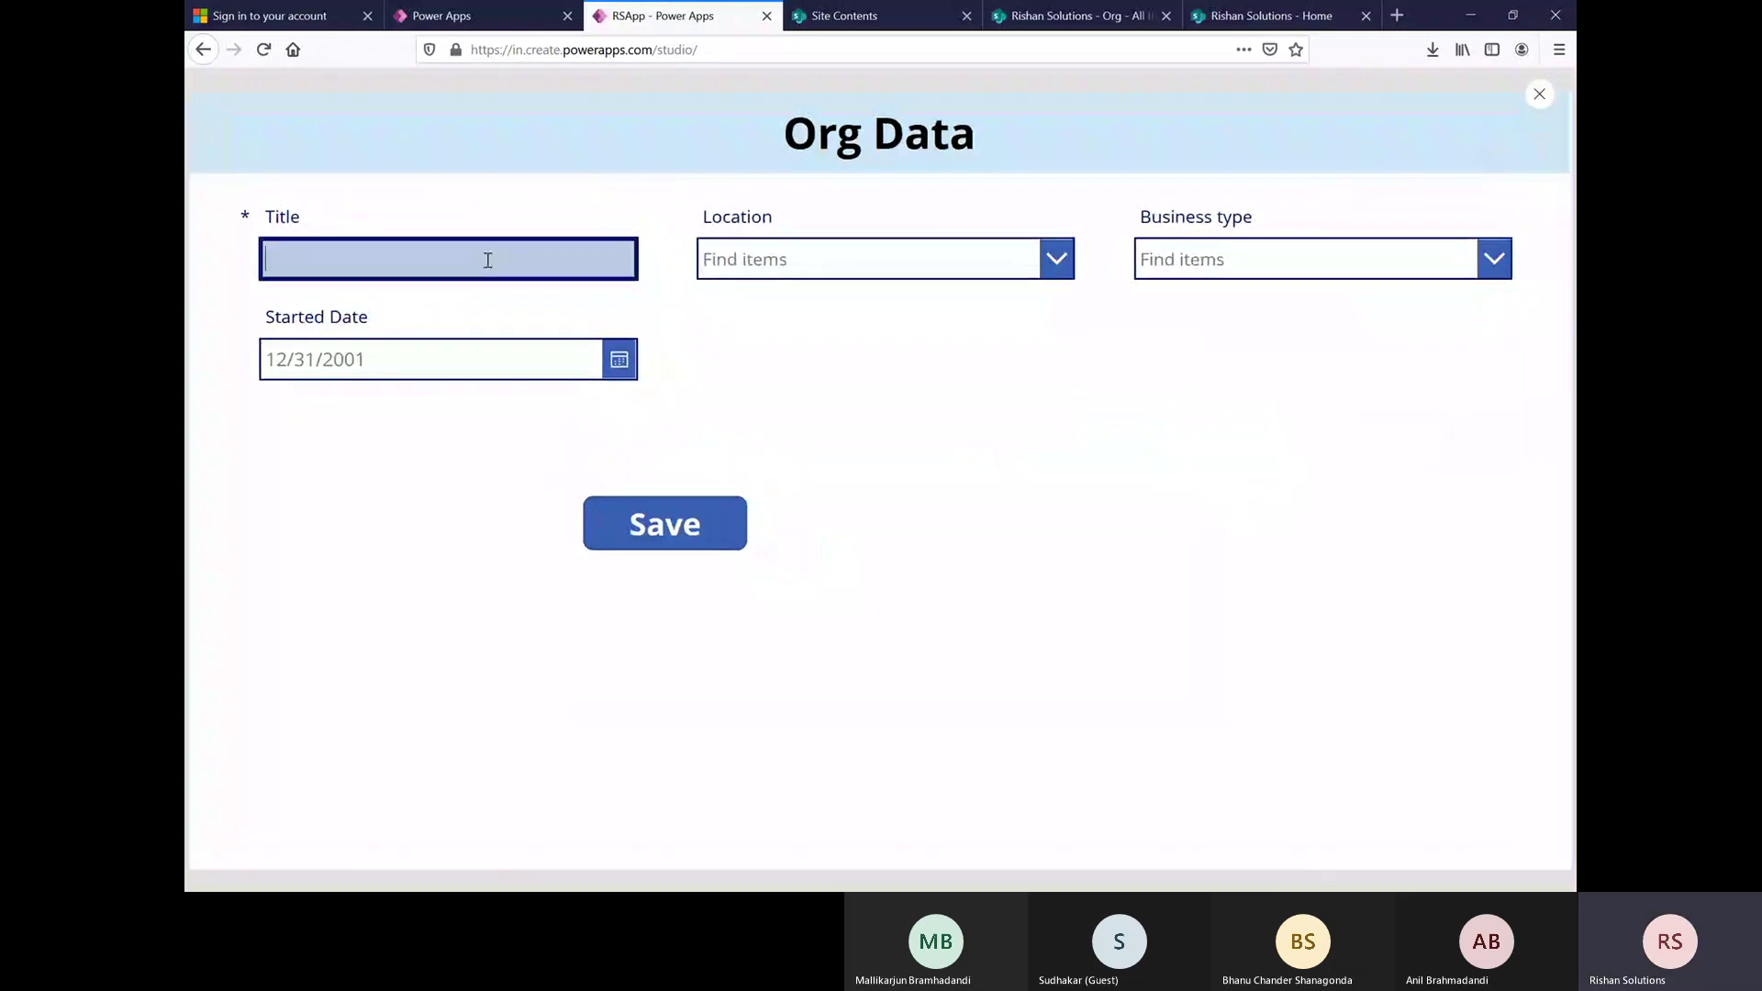
{"action": "type", "text": "R"}
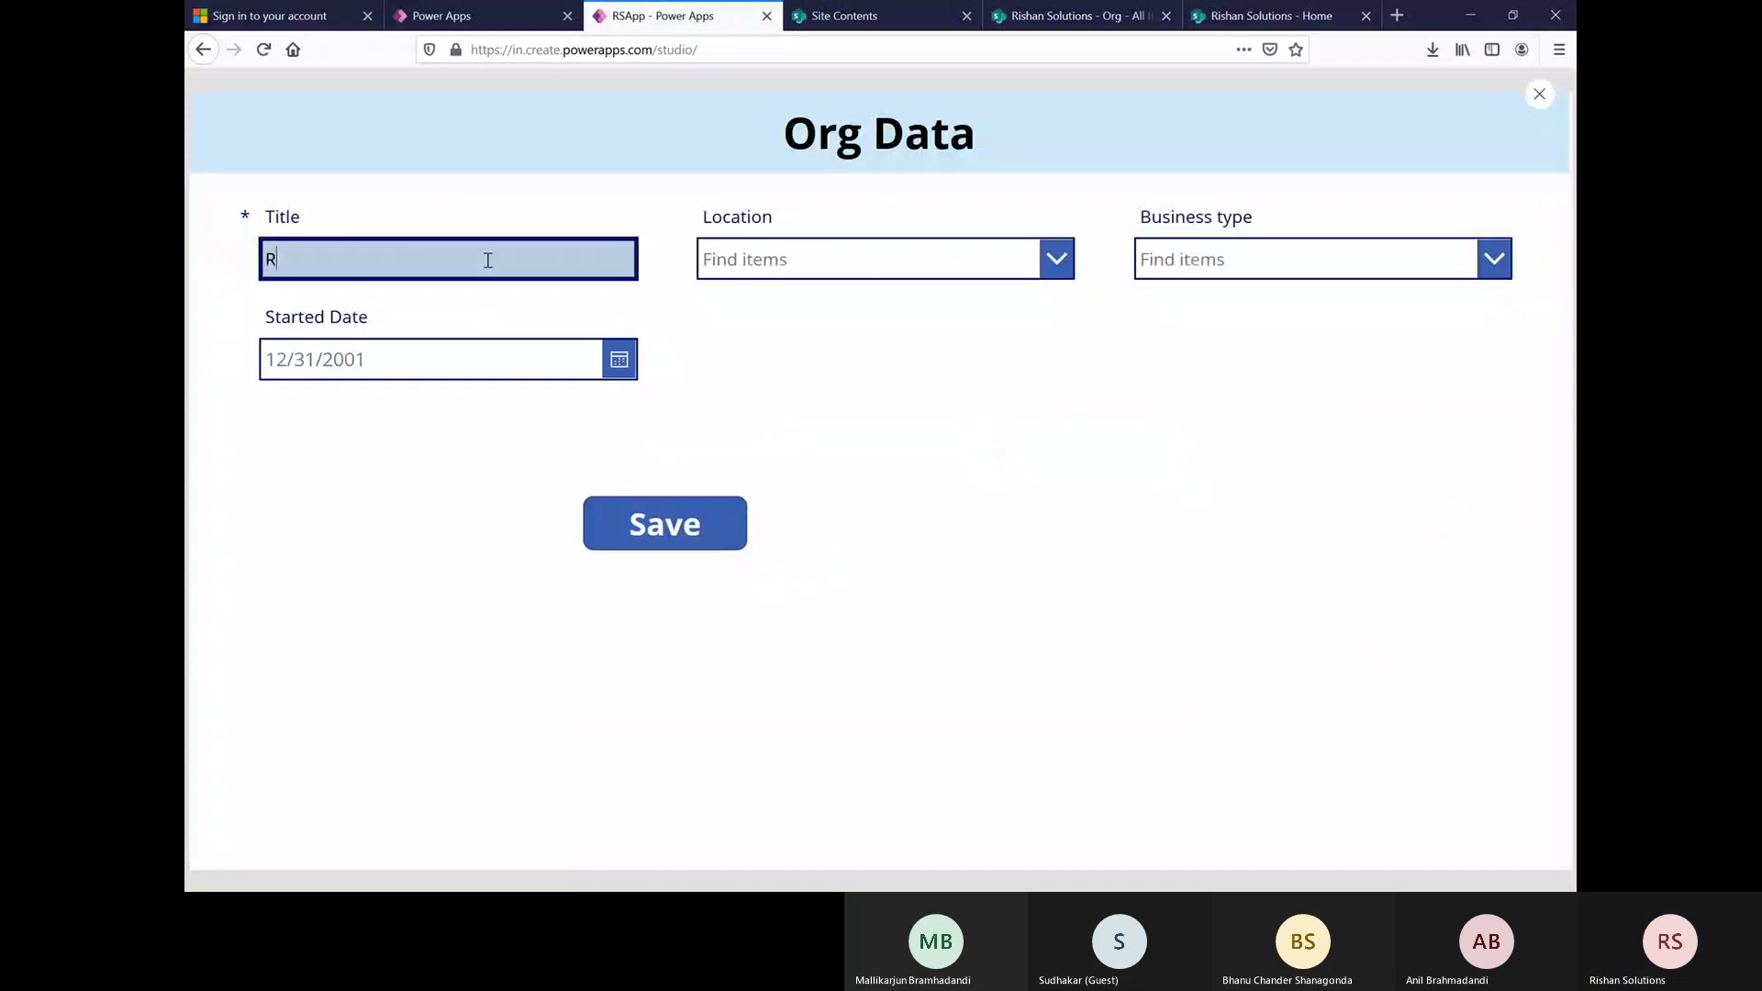
{"action": "type", "text": "ishan Solutions"}
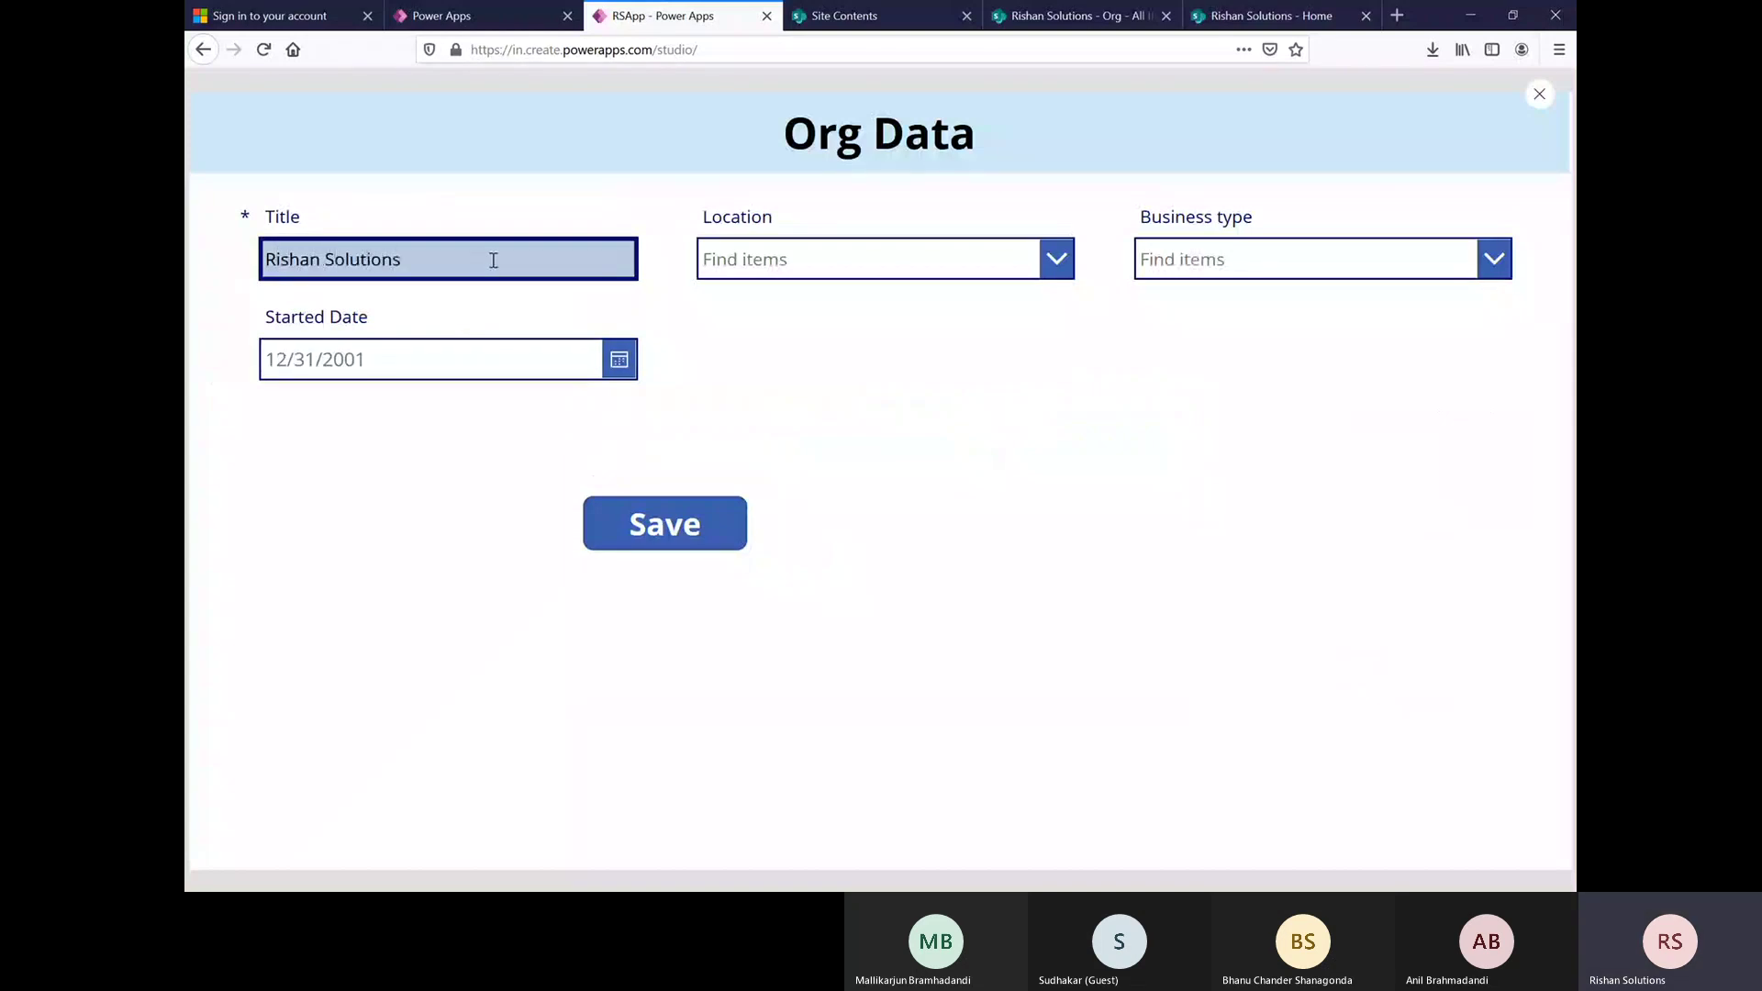
{"action": "left_click", "coordinate": [816, 256]}
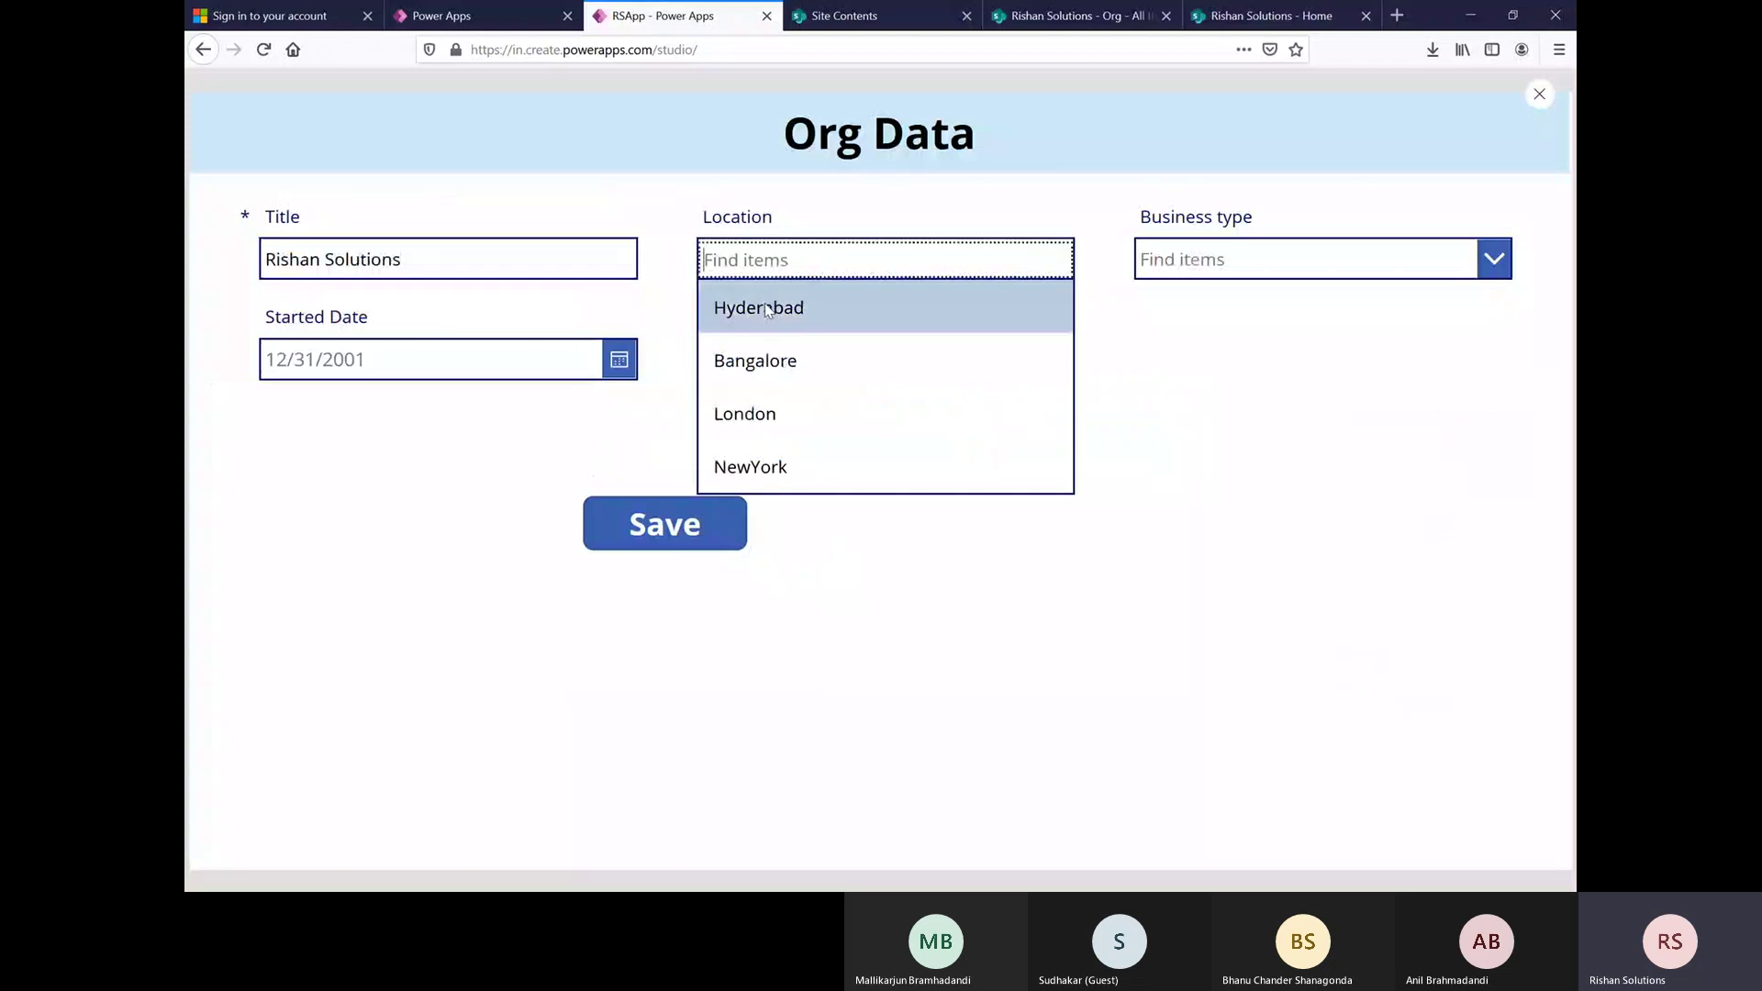
{"action": "left_click", "coordinate": [767, 313]}
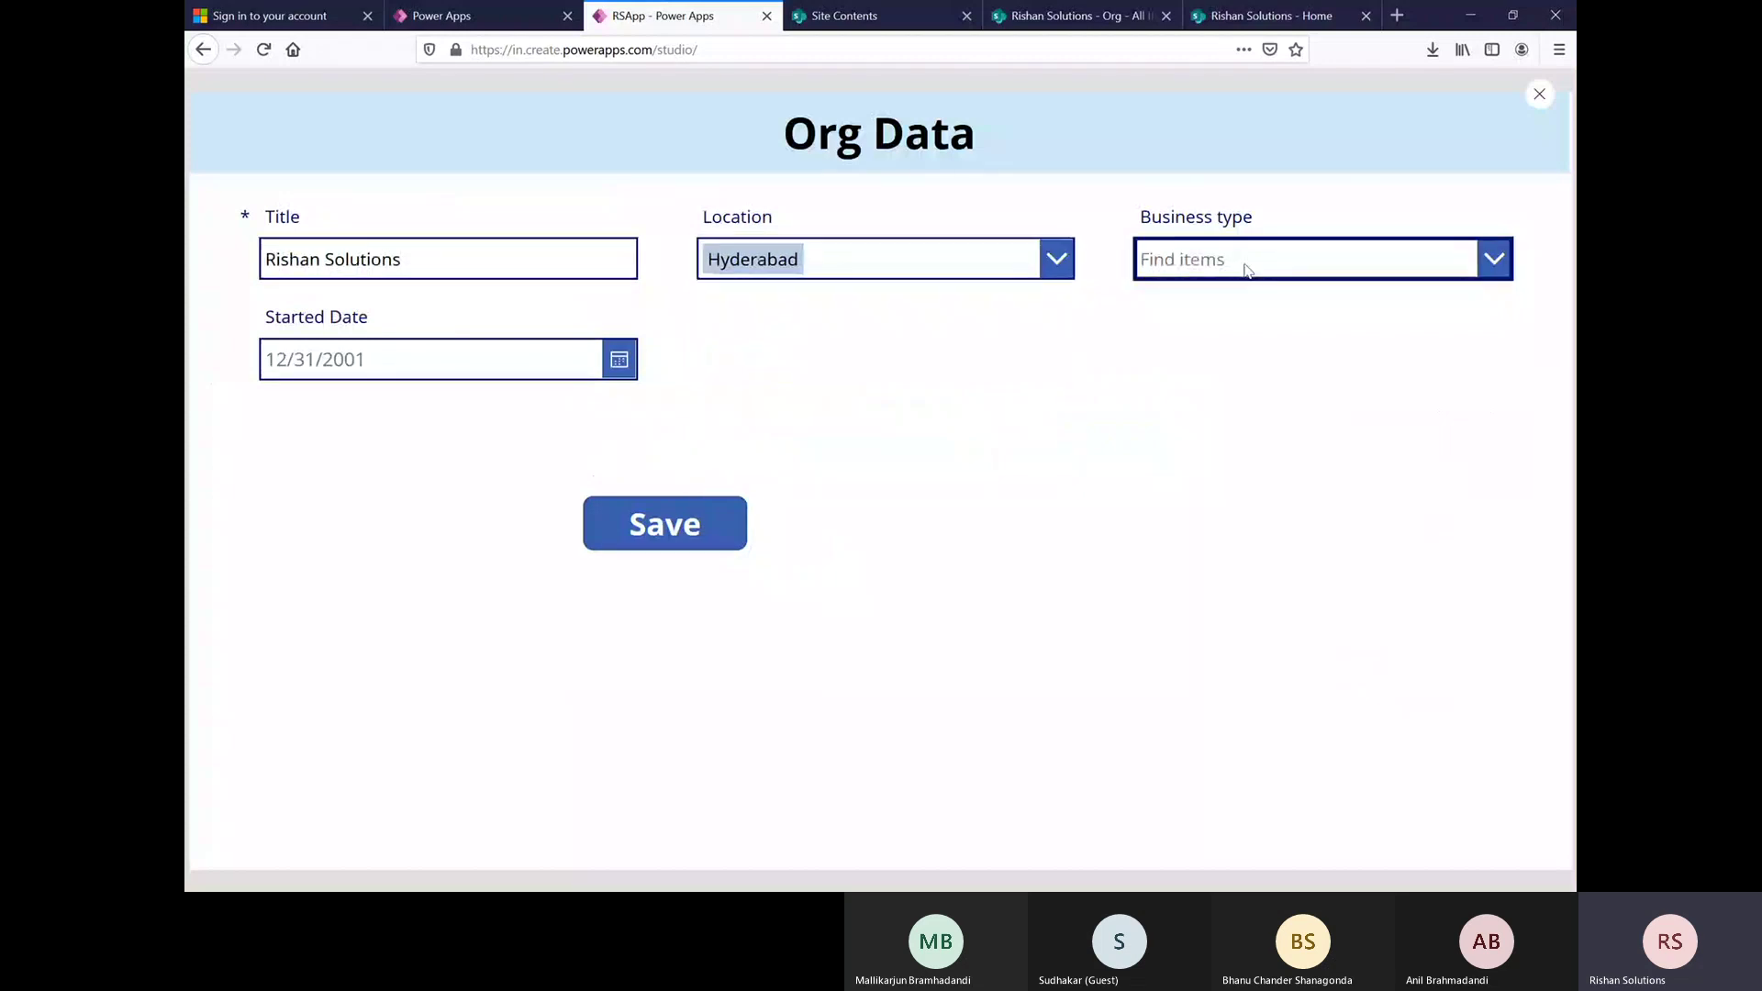
{"action": "left_click", "coordinate": [1146, 258]}
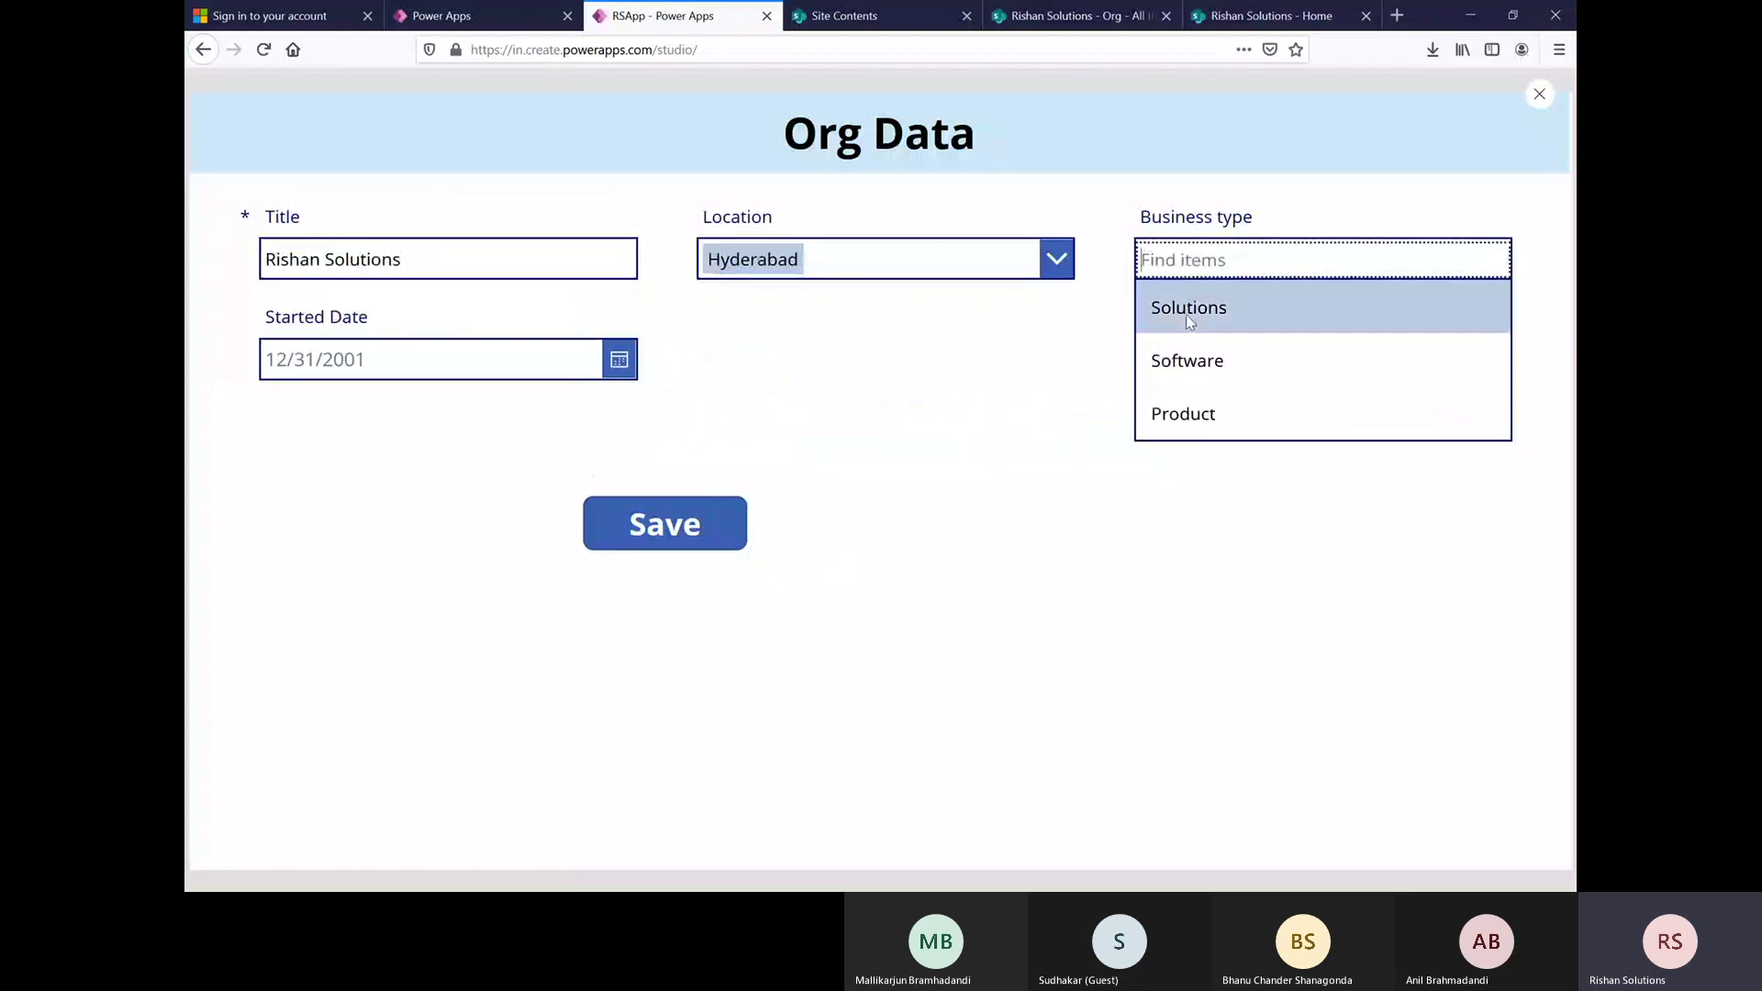
{"action": "left_click", "coordinate": [1184, 363]}
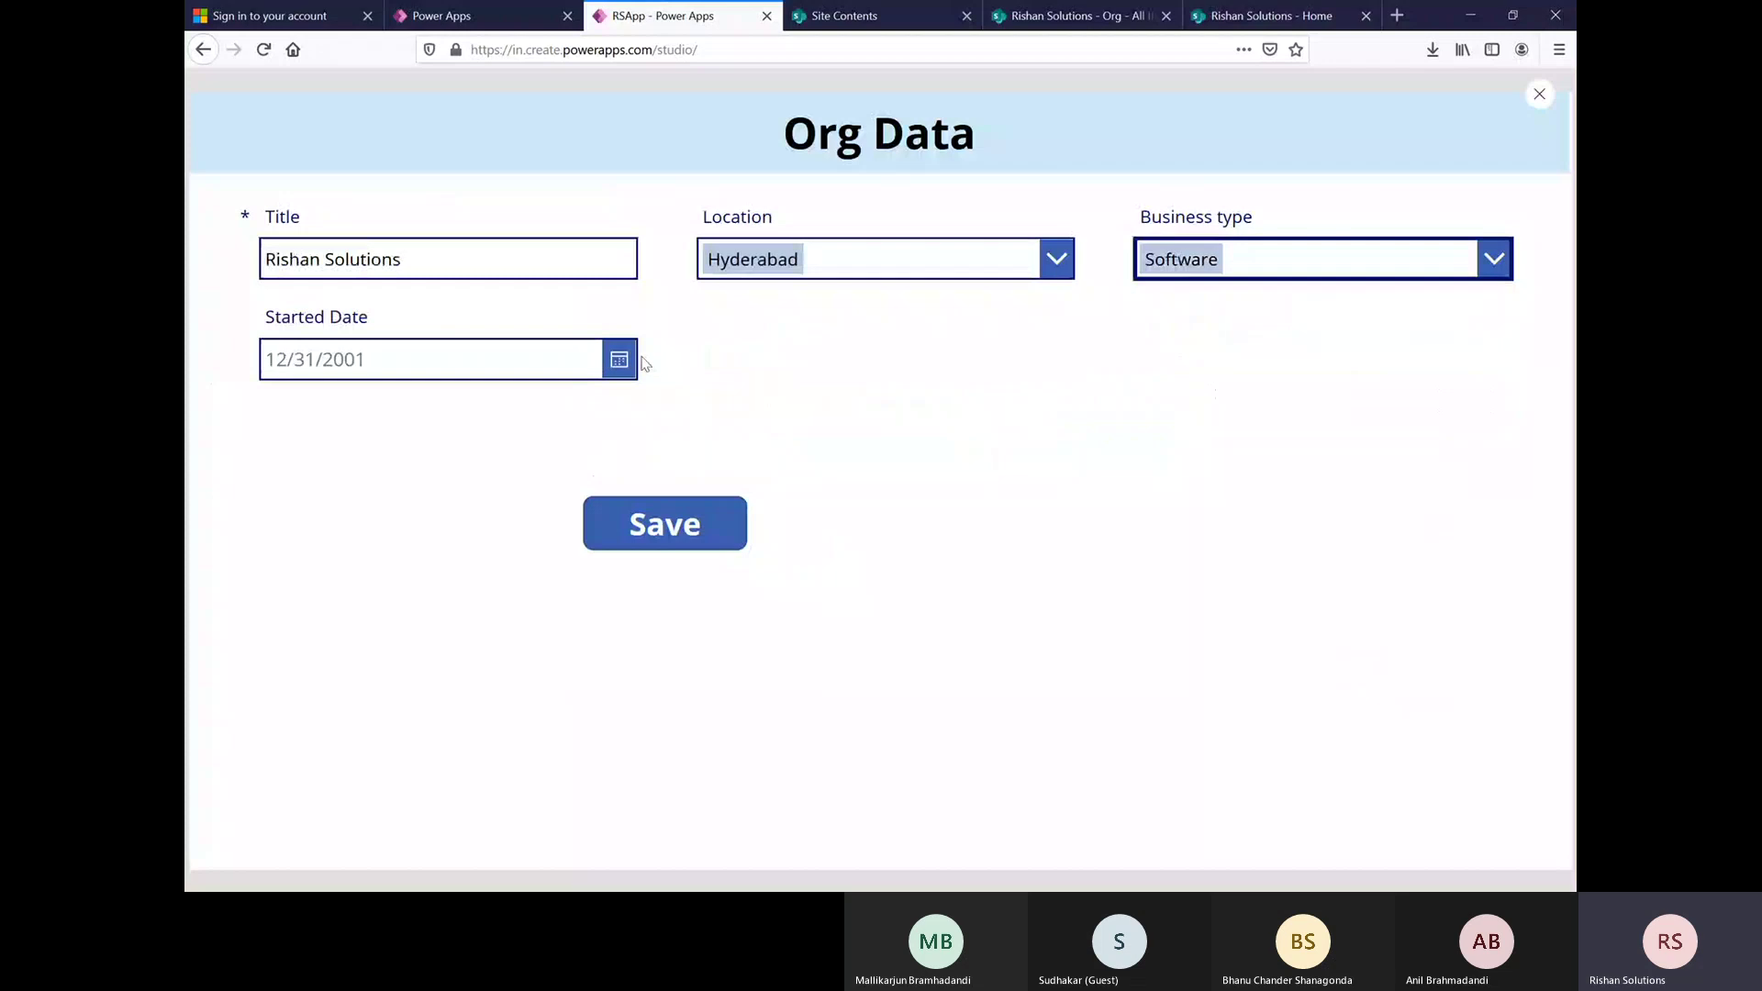
{"action": "left_click", "coordinate": [612, 360]}
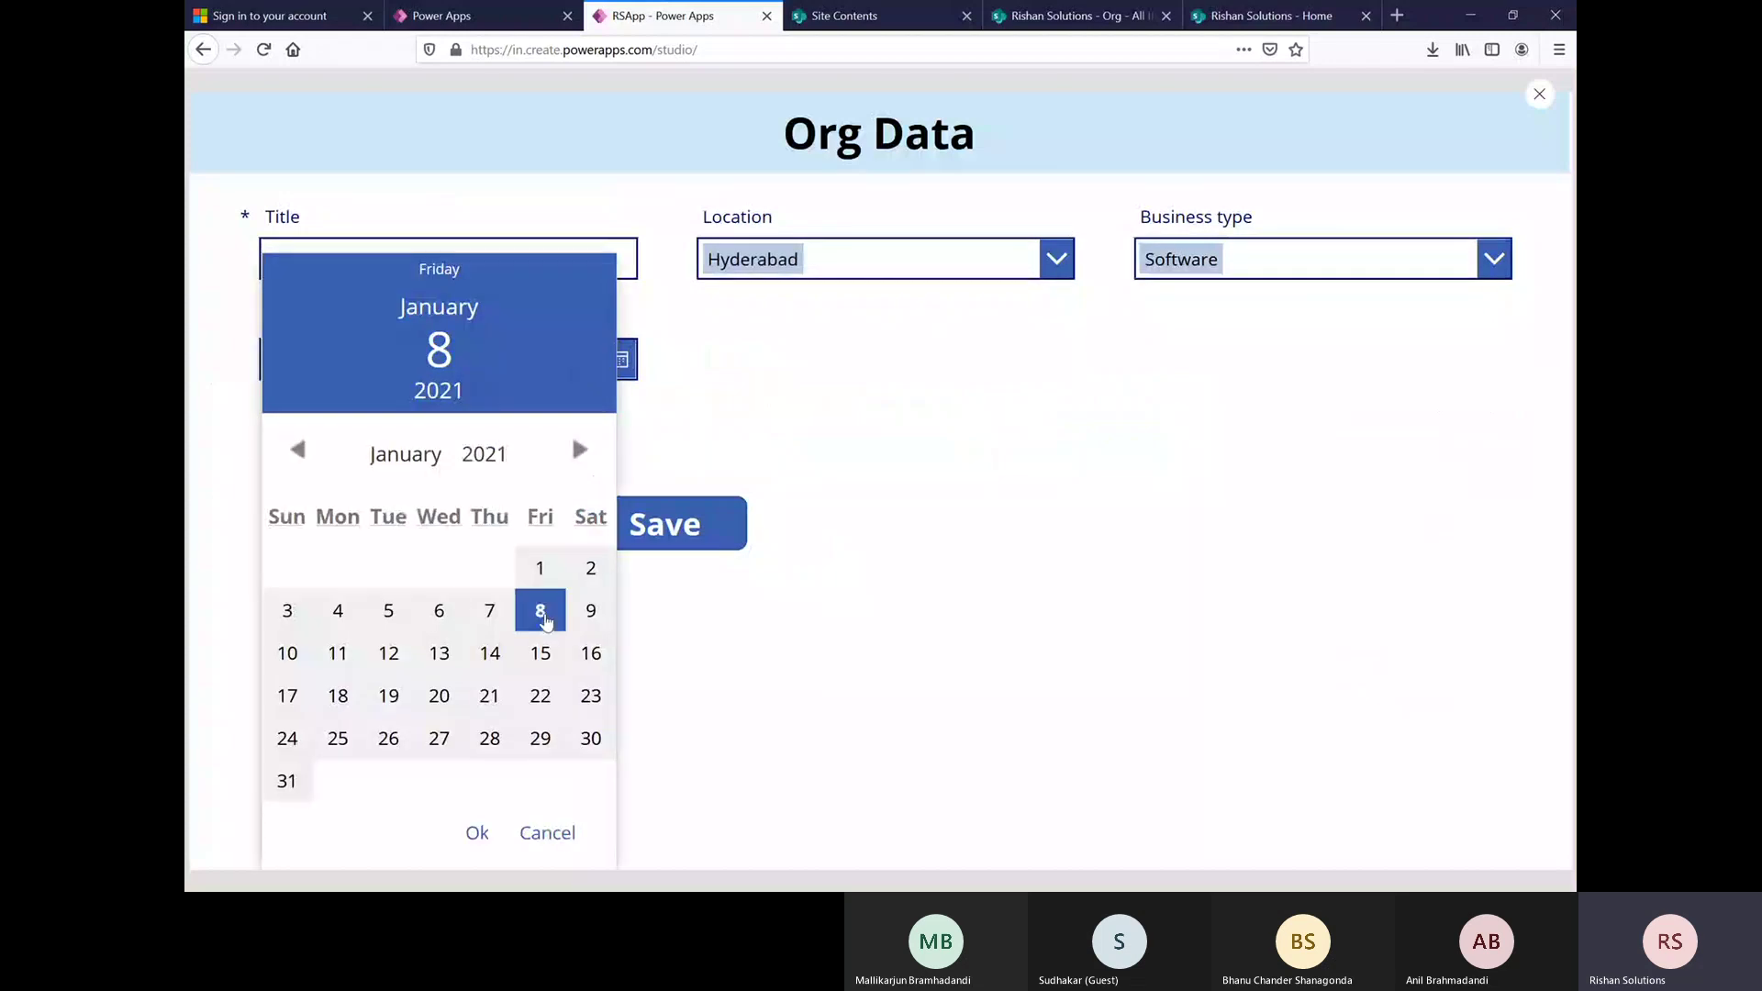
{"action": "left_click", "coordinate": [478, 835]}
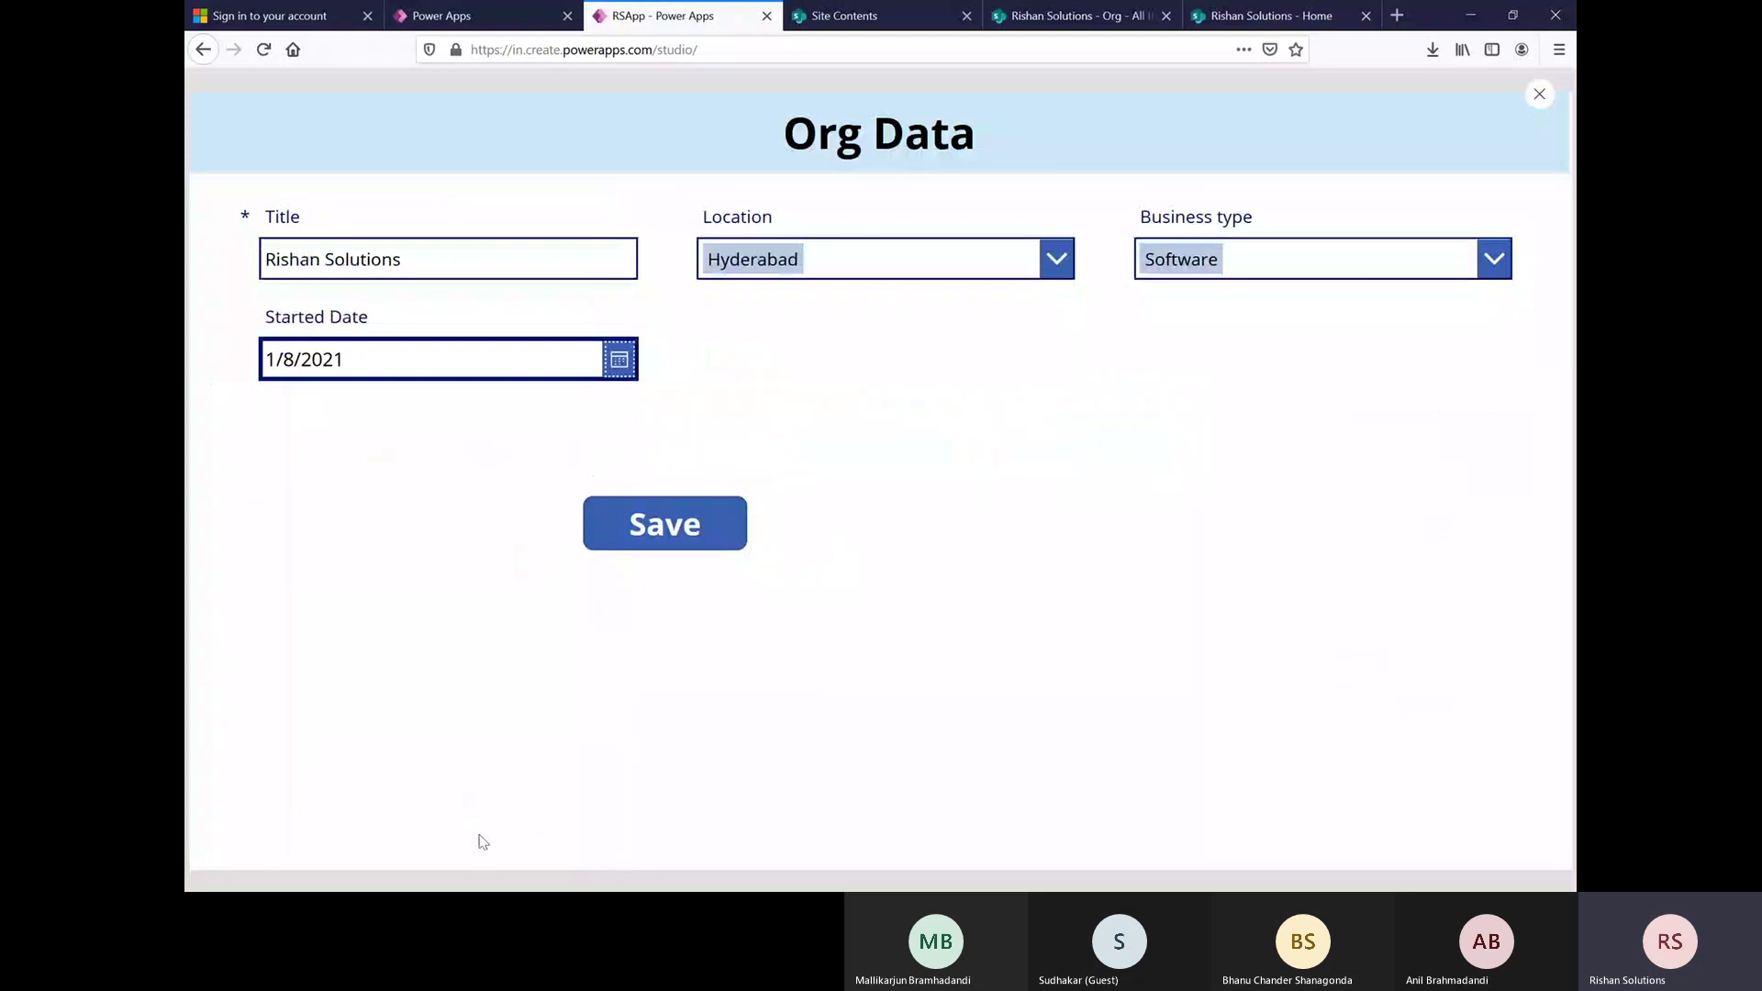
{"action": "left_click", "coordinate": [680, 541]}
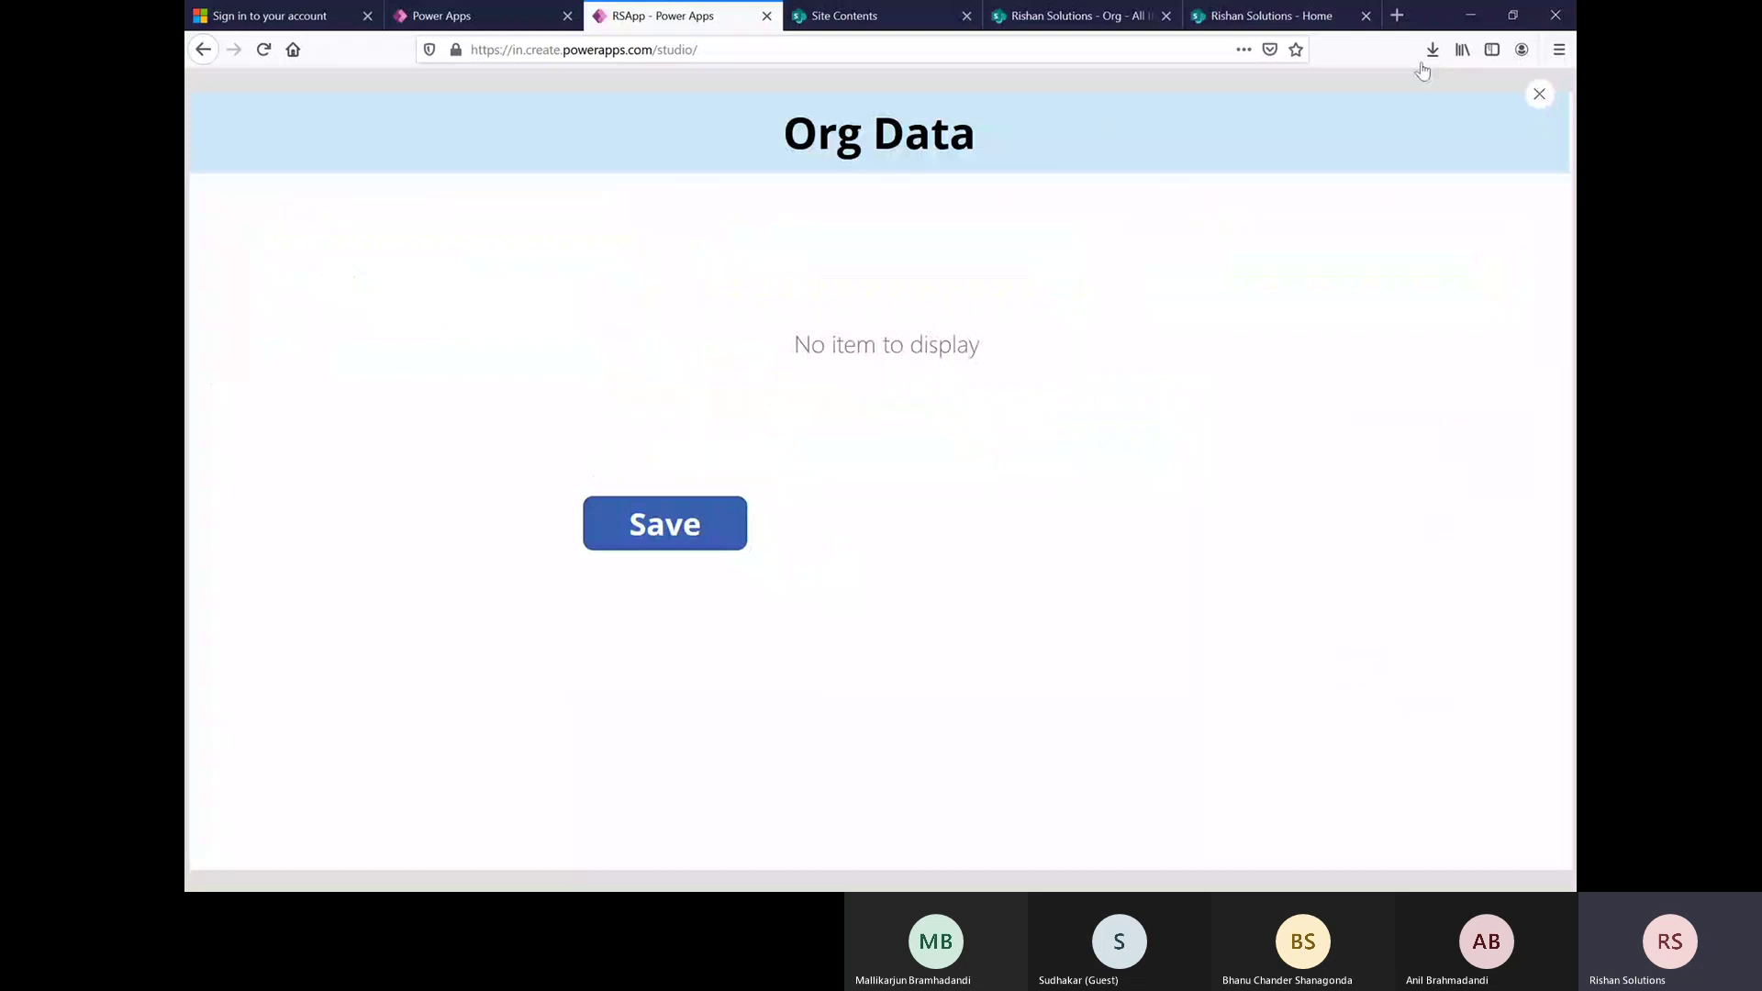
{"action": "key", "text": "Escape"}
- Check the Org list in SharePoint for the submitted record, and switch back to RSApp in Power Apps
{"action": "left_click", "coordinate": [1275, 15]}
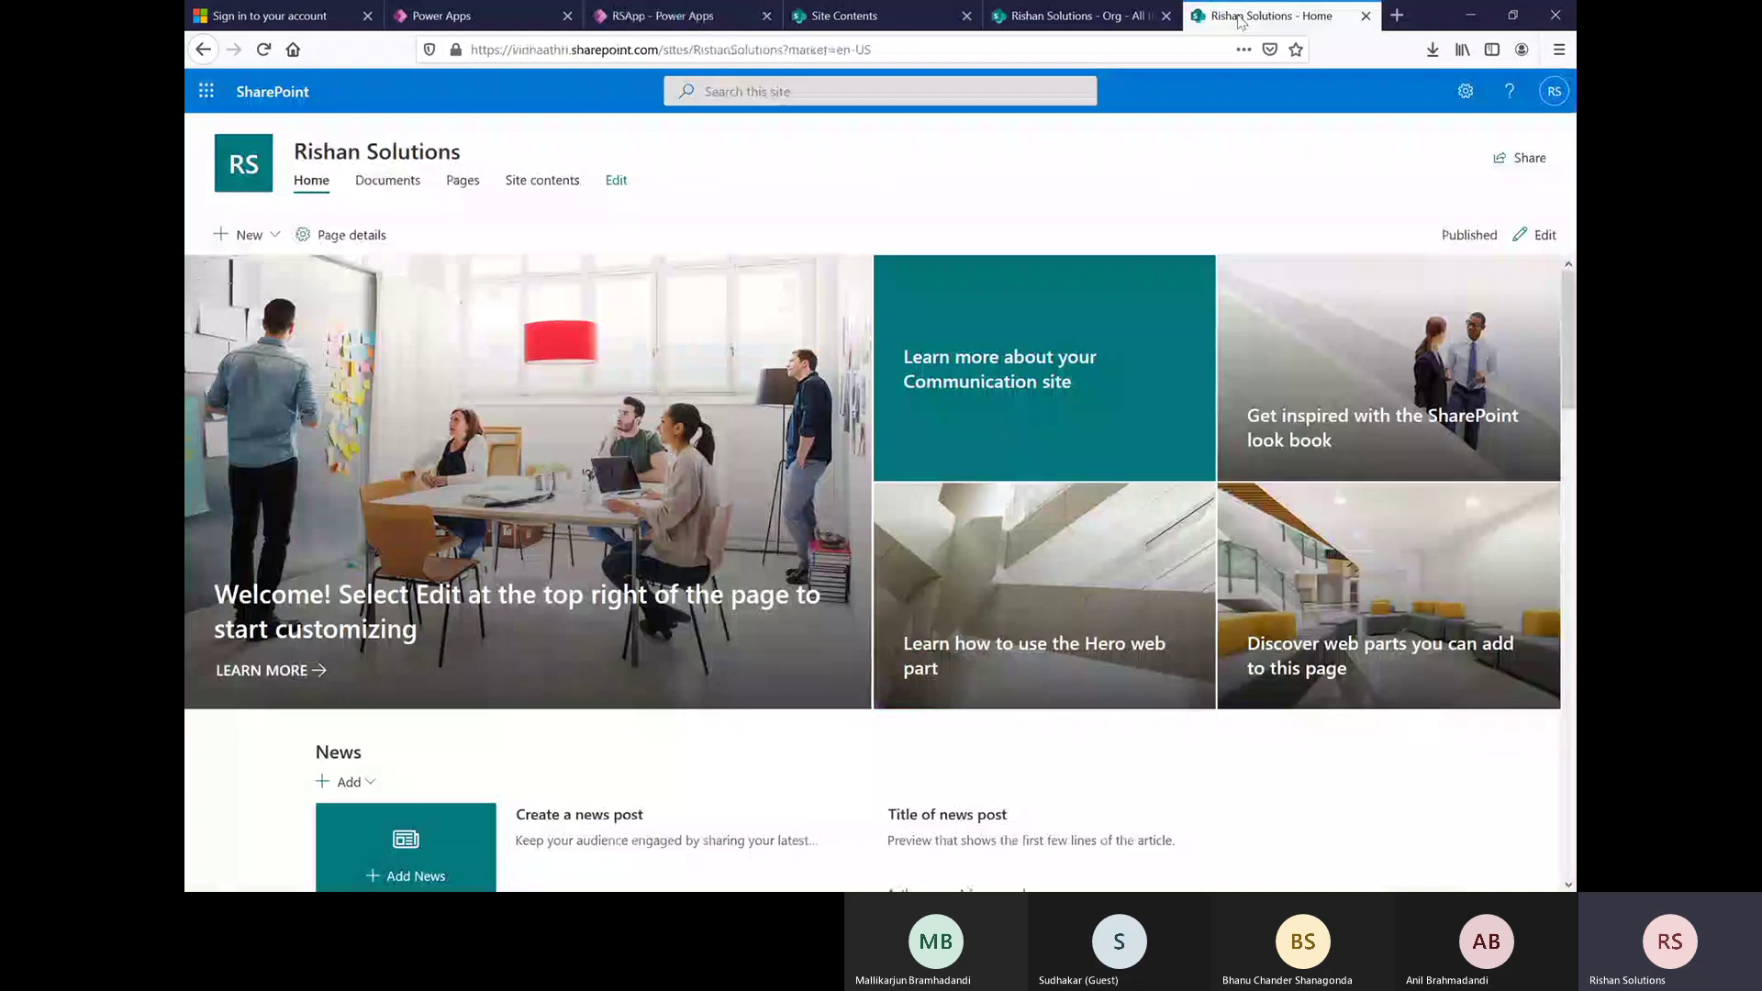
{"action": "left_click", "coordinate": [1016, 16]}
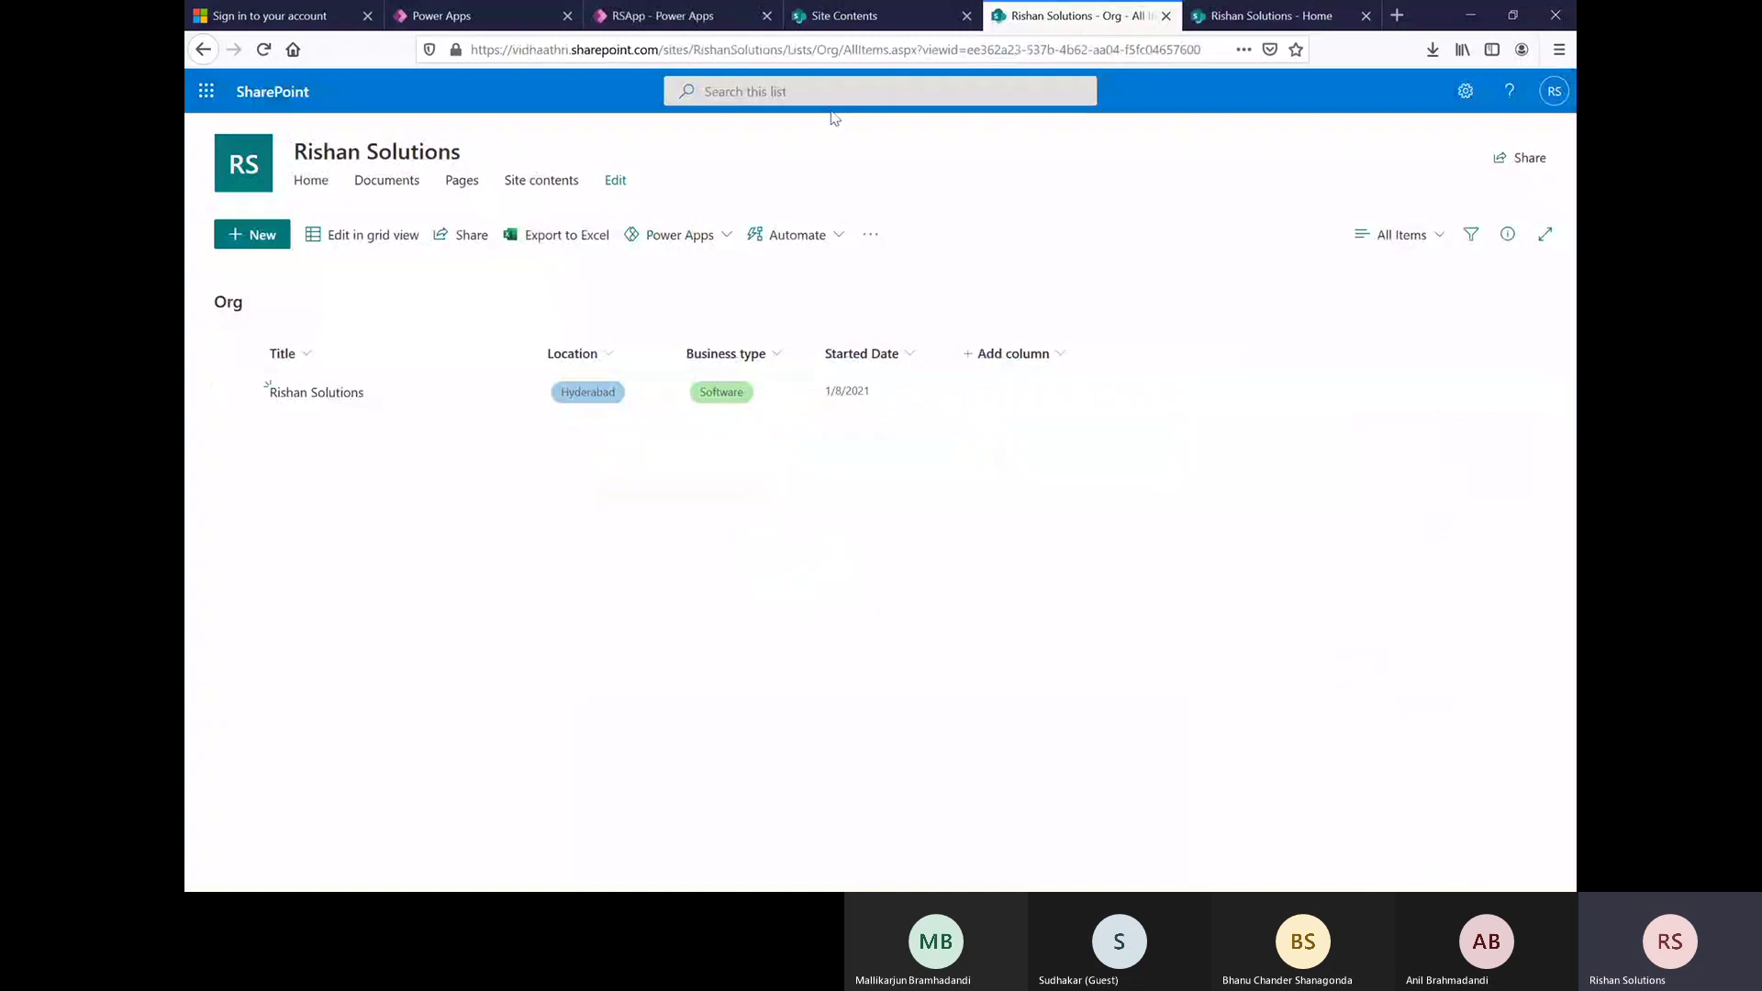
{"action": "left_click", "coordinate": [702, 18]}
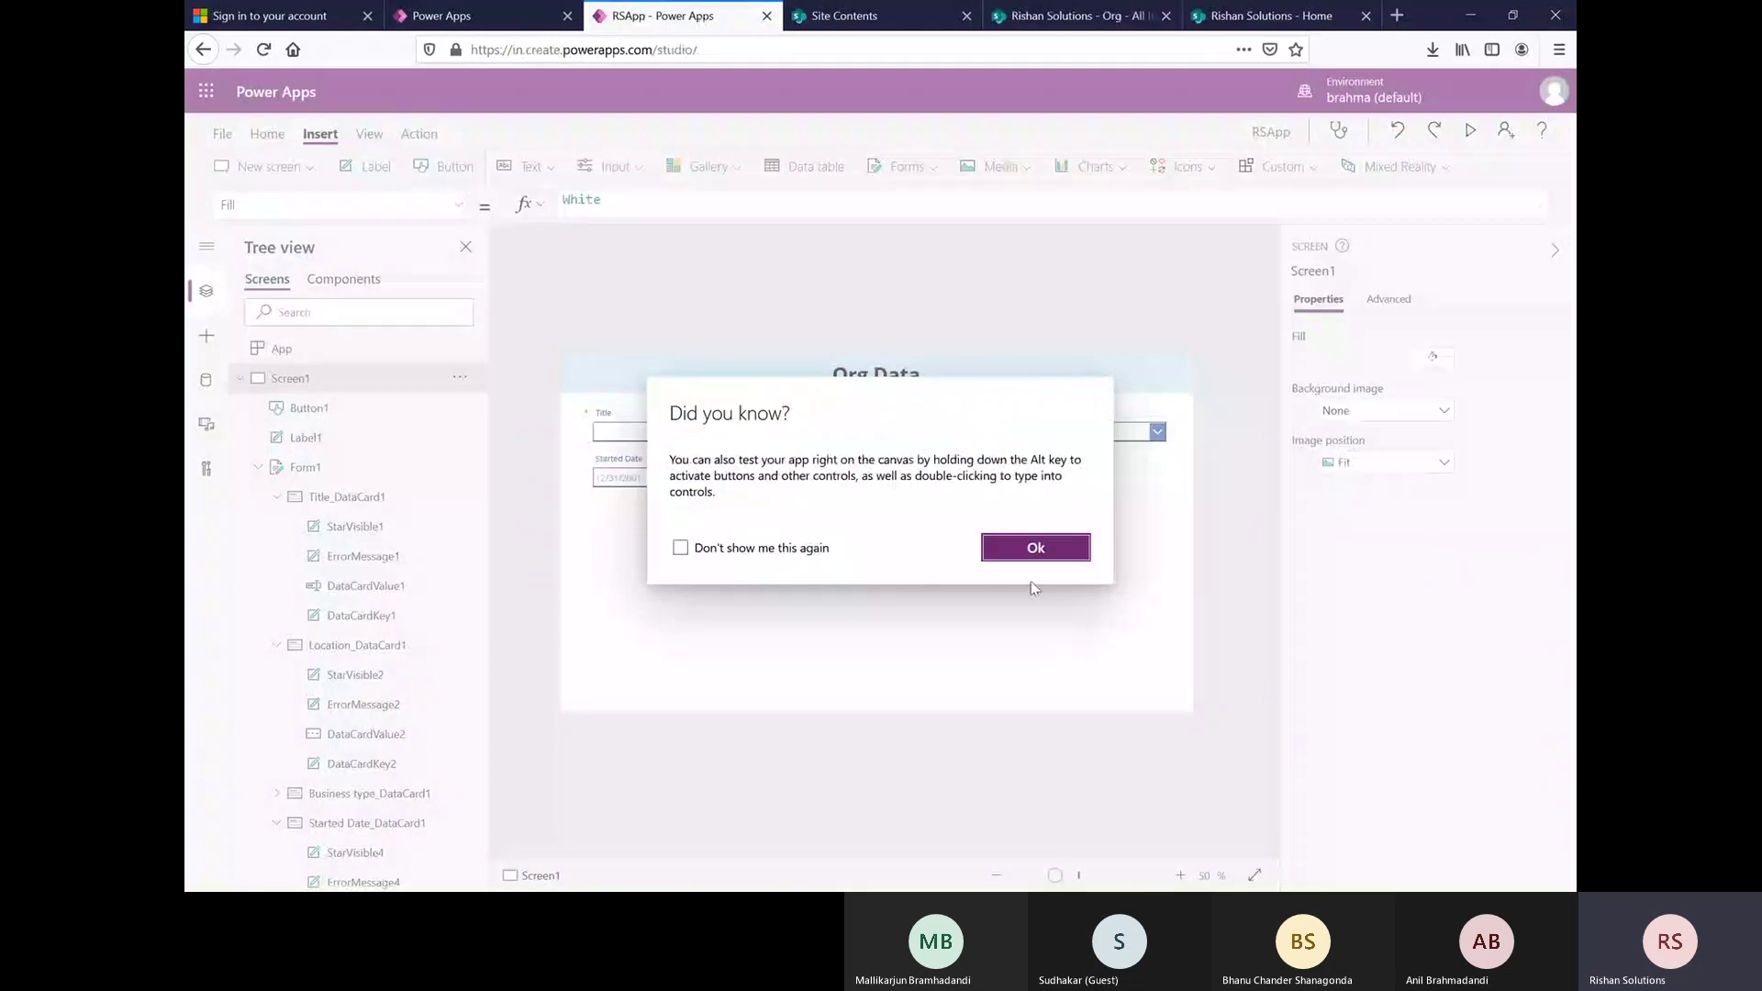
- Dismiss the testing tip, collapse Screen1 in the tree, and add a new screen from the Success template
{"action": "left_click", "coordinate": [1051, 556]}
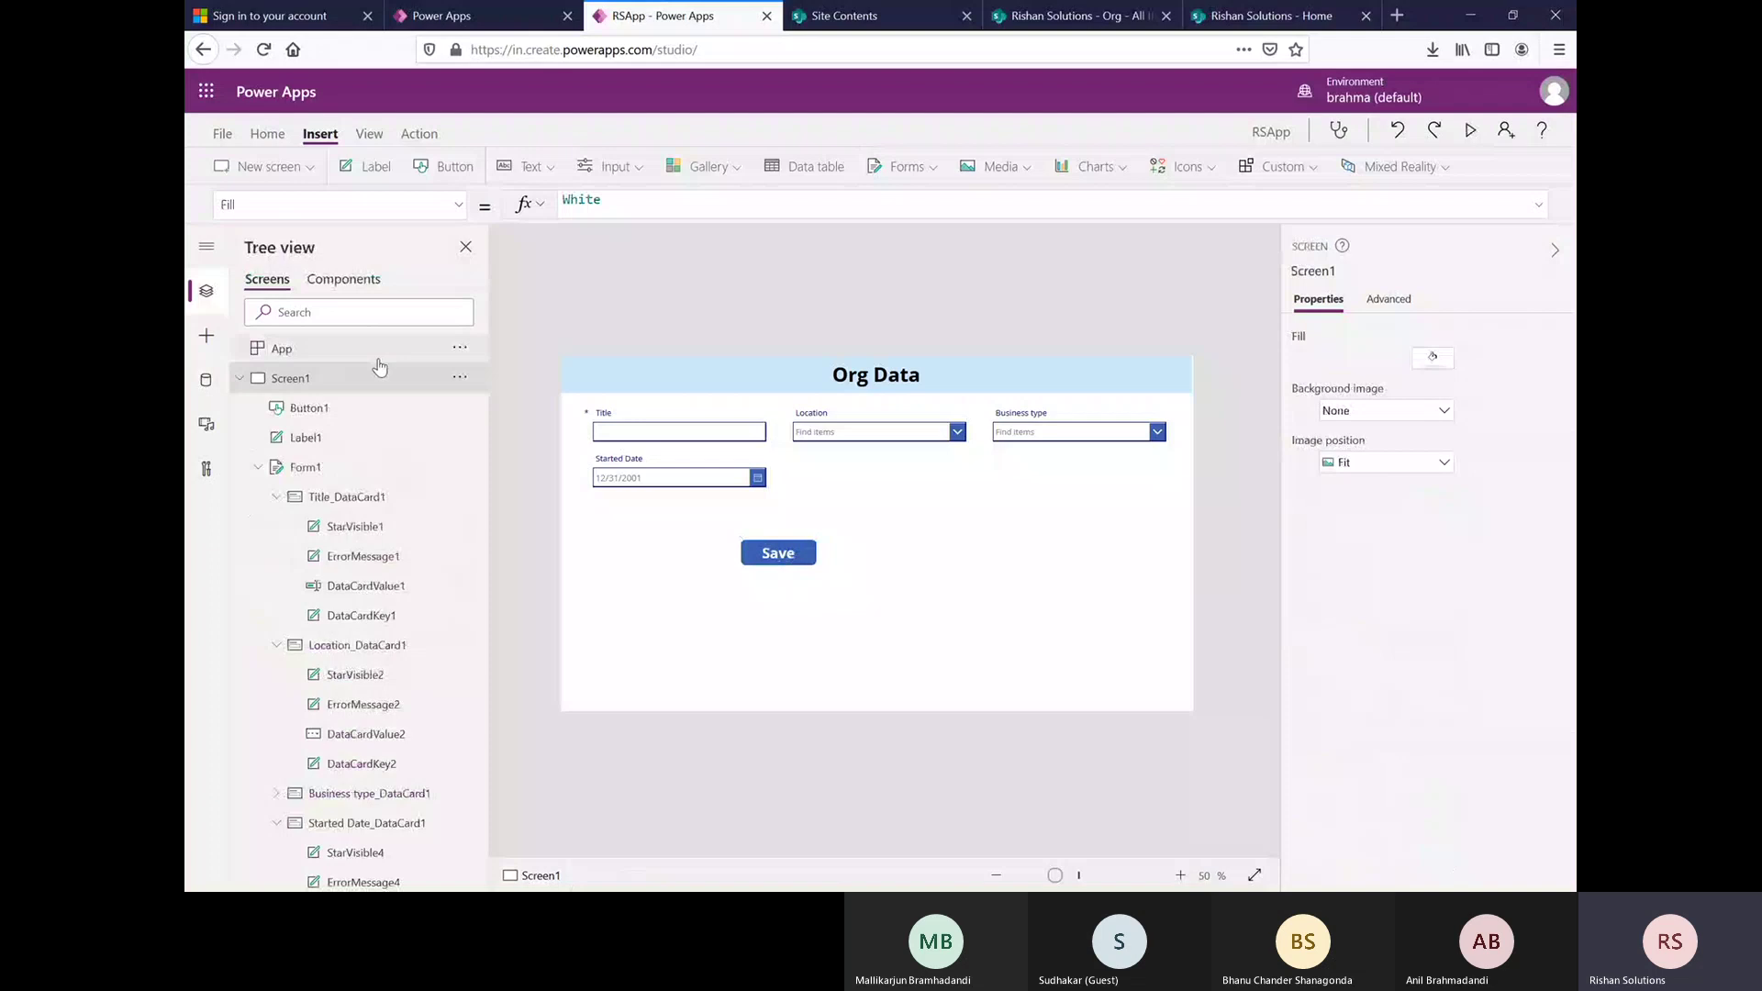
{"action": "left_click", "coordinate": [243, 380]}
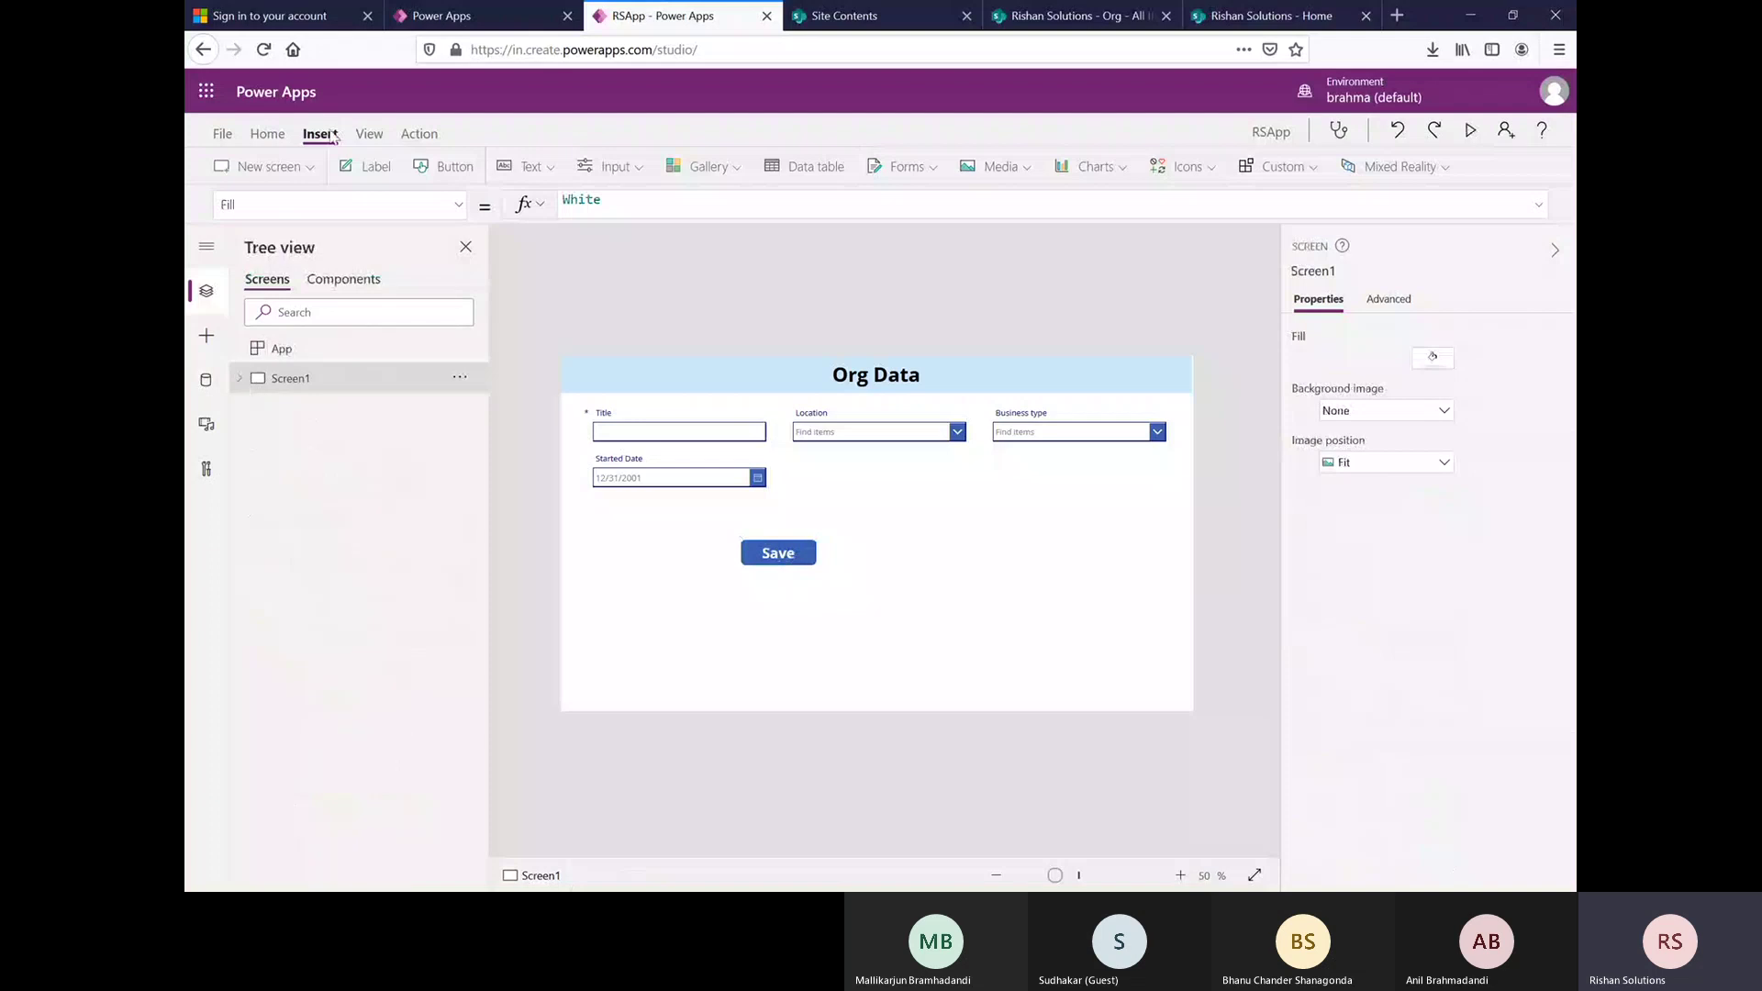
{"action": "left_click", "coordinate": [299, 169]}
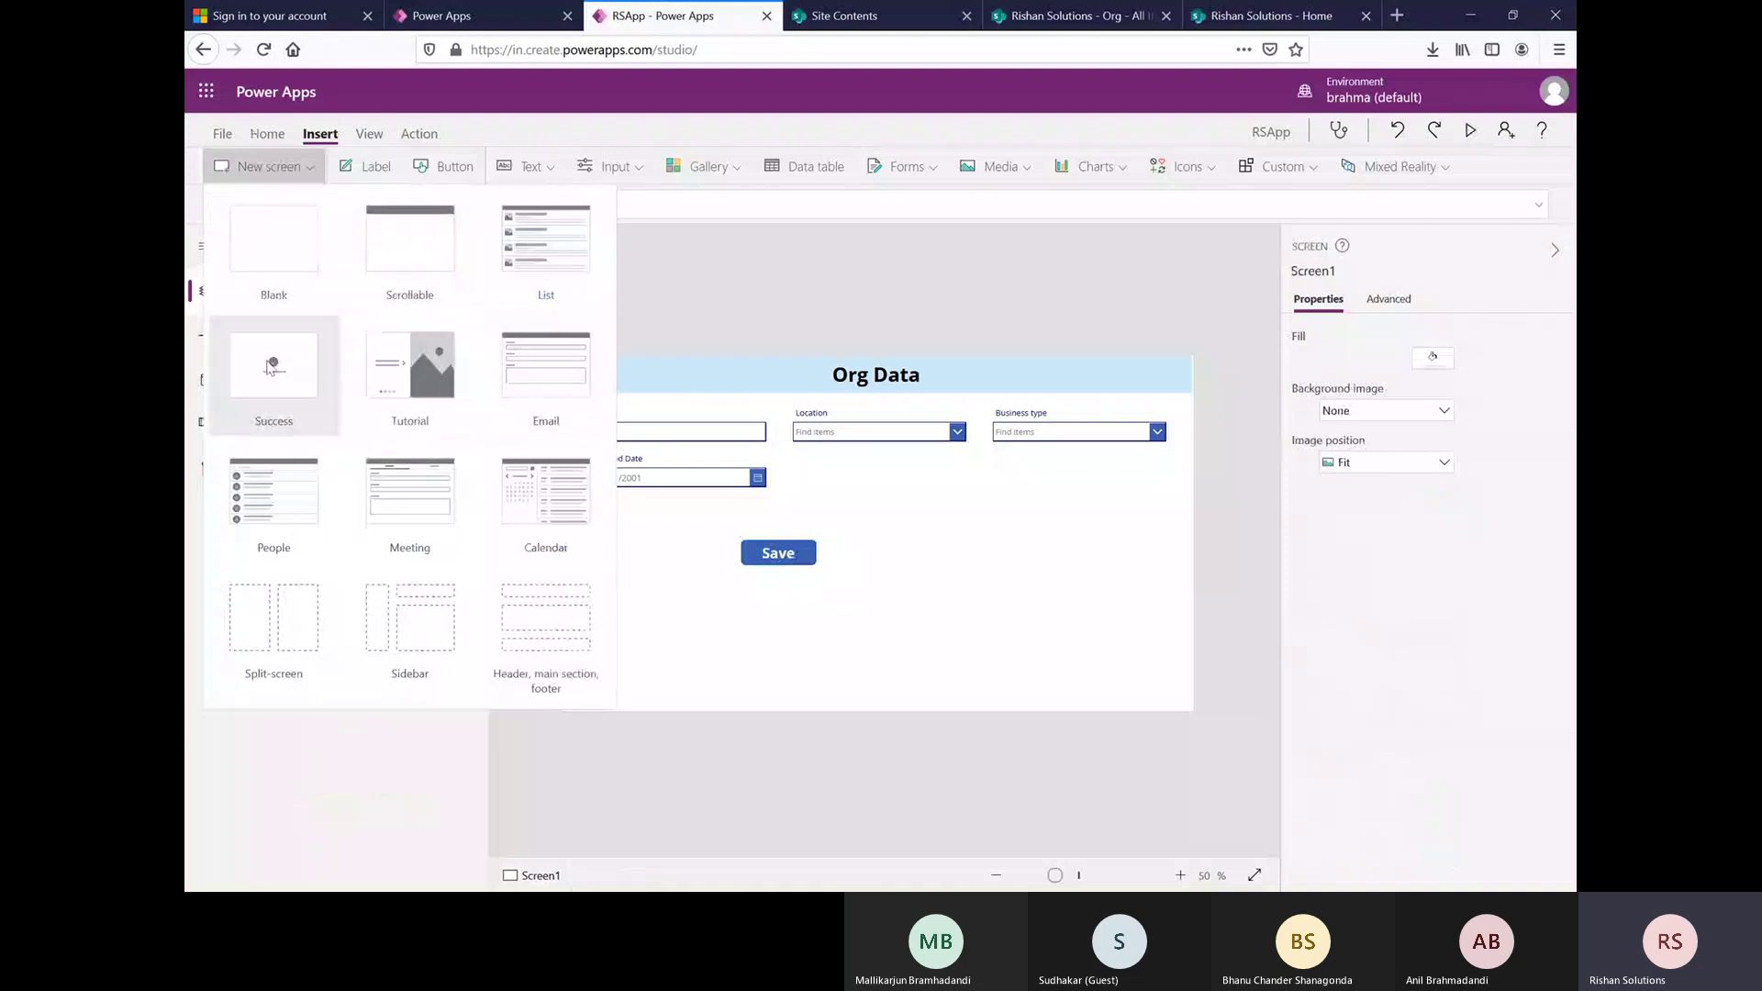
{"action": "key", "text": "Escape"}
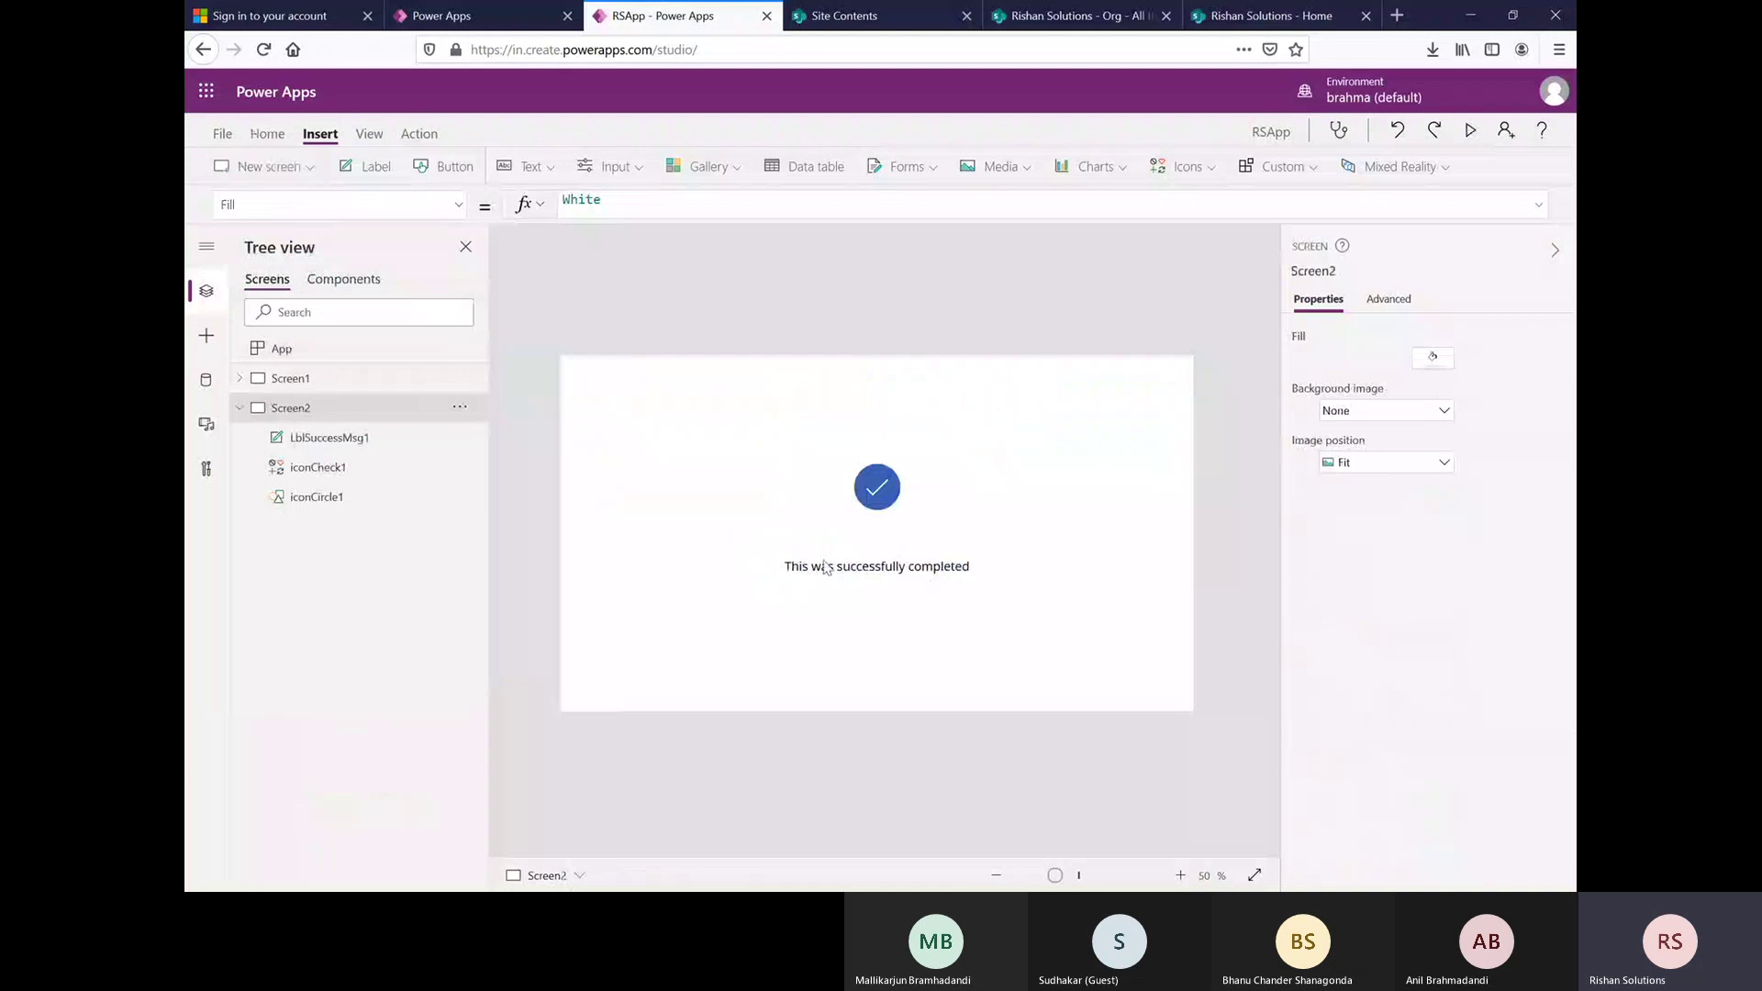
- Change the success message label on Screen2 to "Item Added successfully To the List"
{"action": "left_click", "coordinate": [884, 569]}
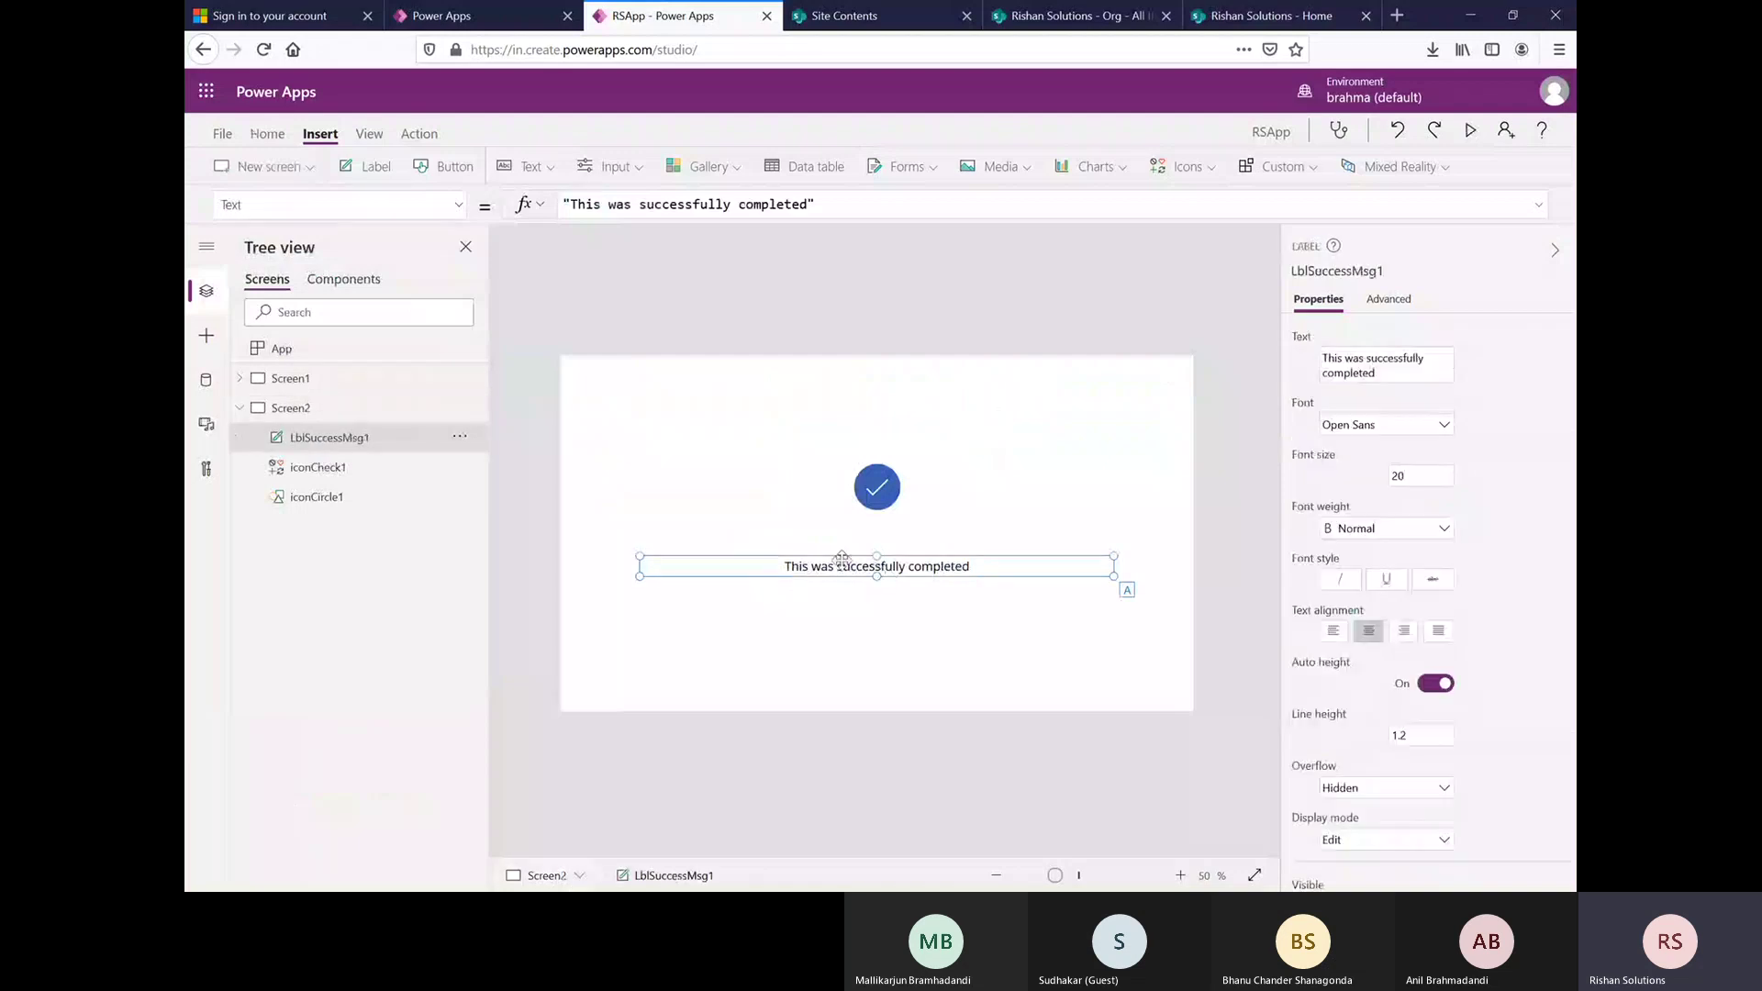
{"action": "double_click", "coordinate": [623, 202]}
{"action": "key", "text": "BackSpace"}
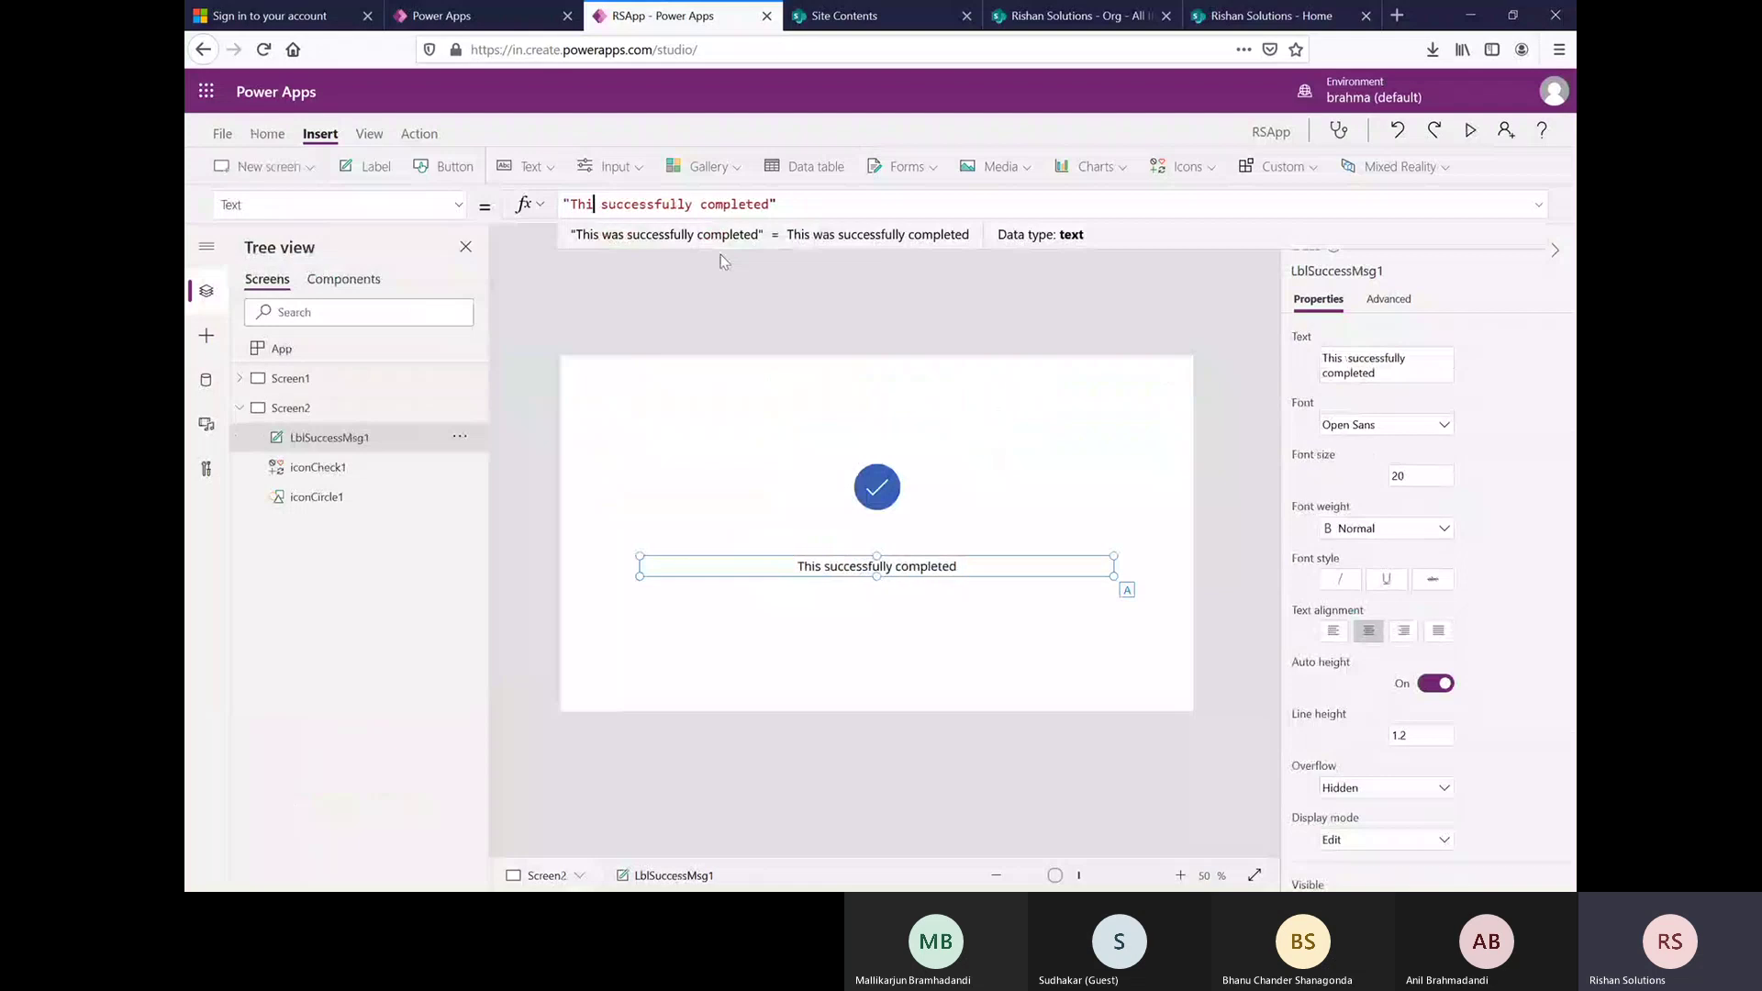
{"action": "key", "text": "BackSpace"}
{"action": "key", "text": "BackSpace"}
{"action": "key", "text": "BackSpace"}
{"action": "type", "text": "Item "}
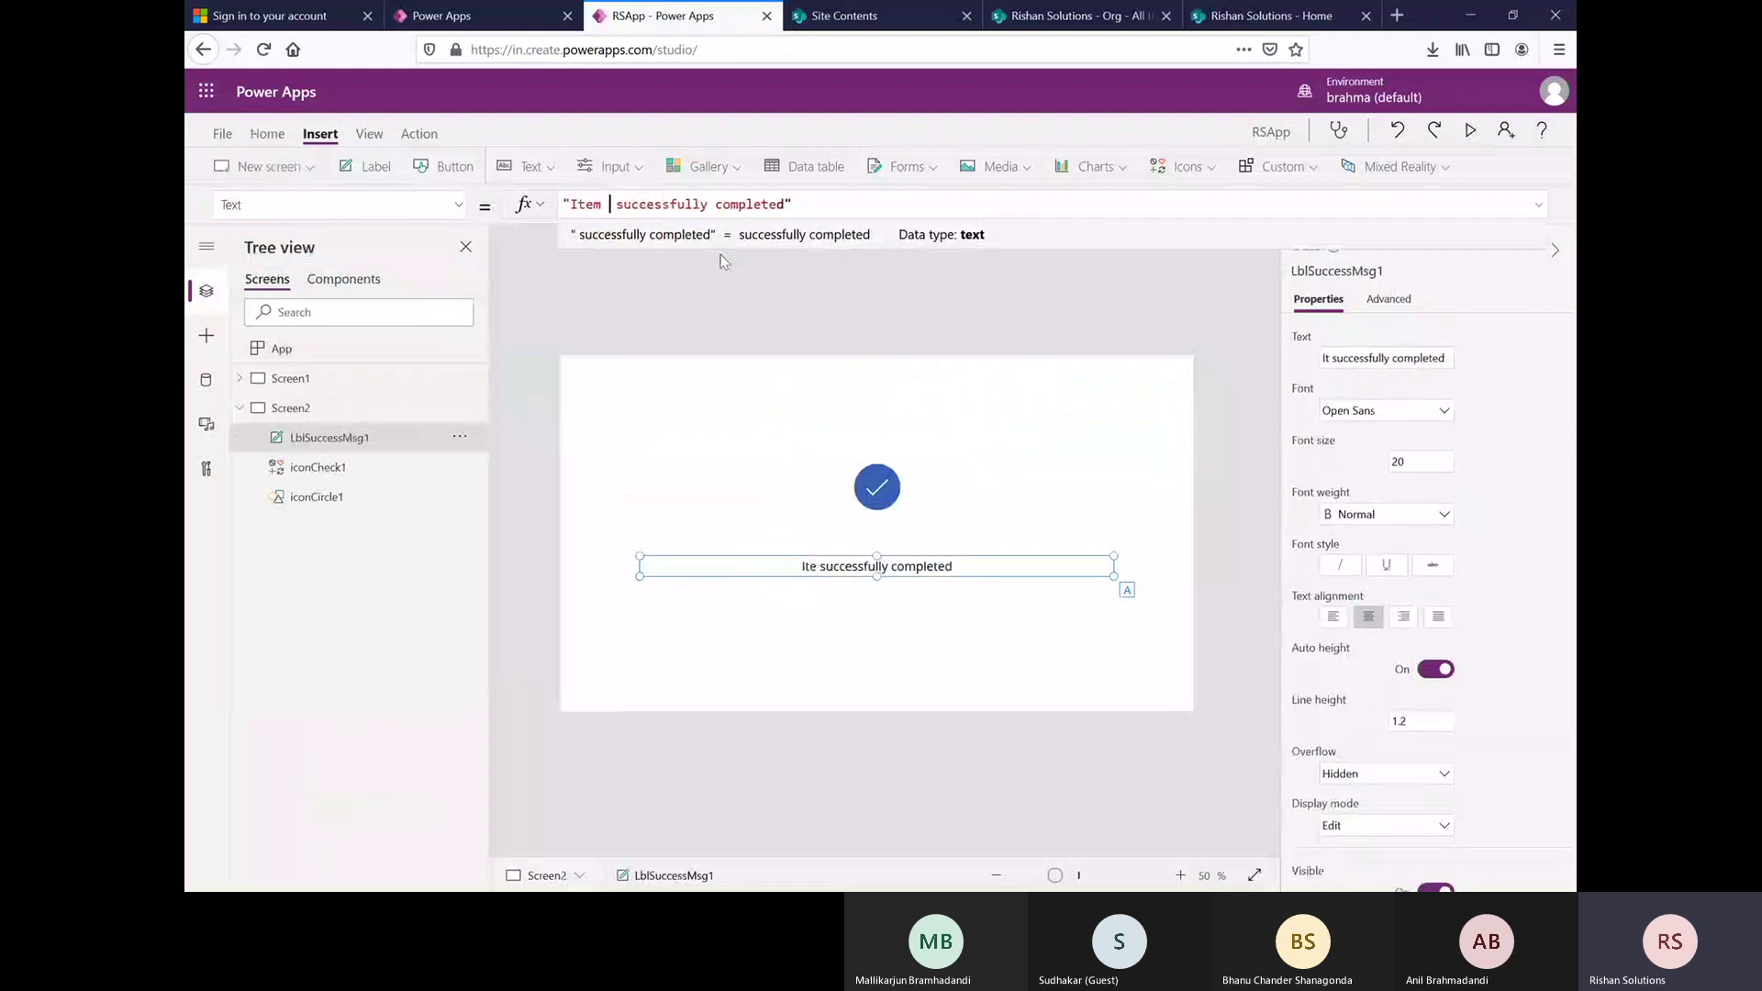
{"action": "type", "text": "Added"}
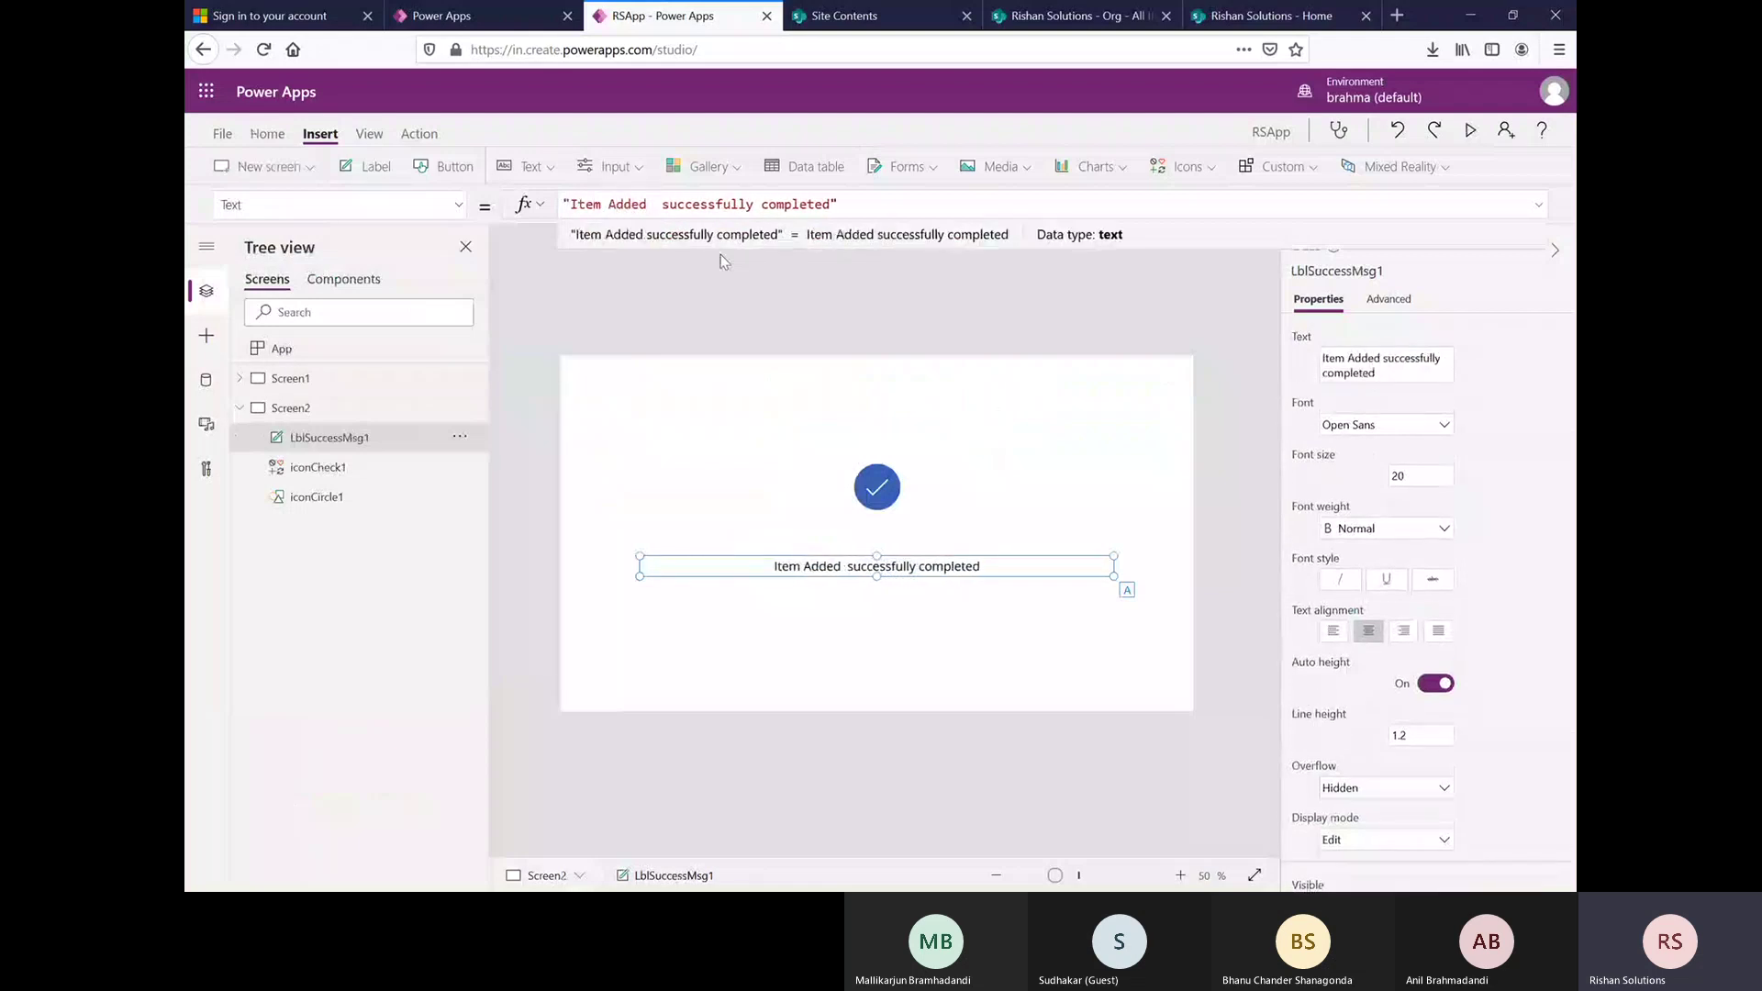
{"action": "key", "text": "BackSpace"}
{"action": "double_click", "coordinate": [774, 206]}
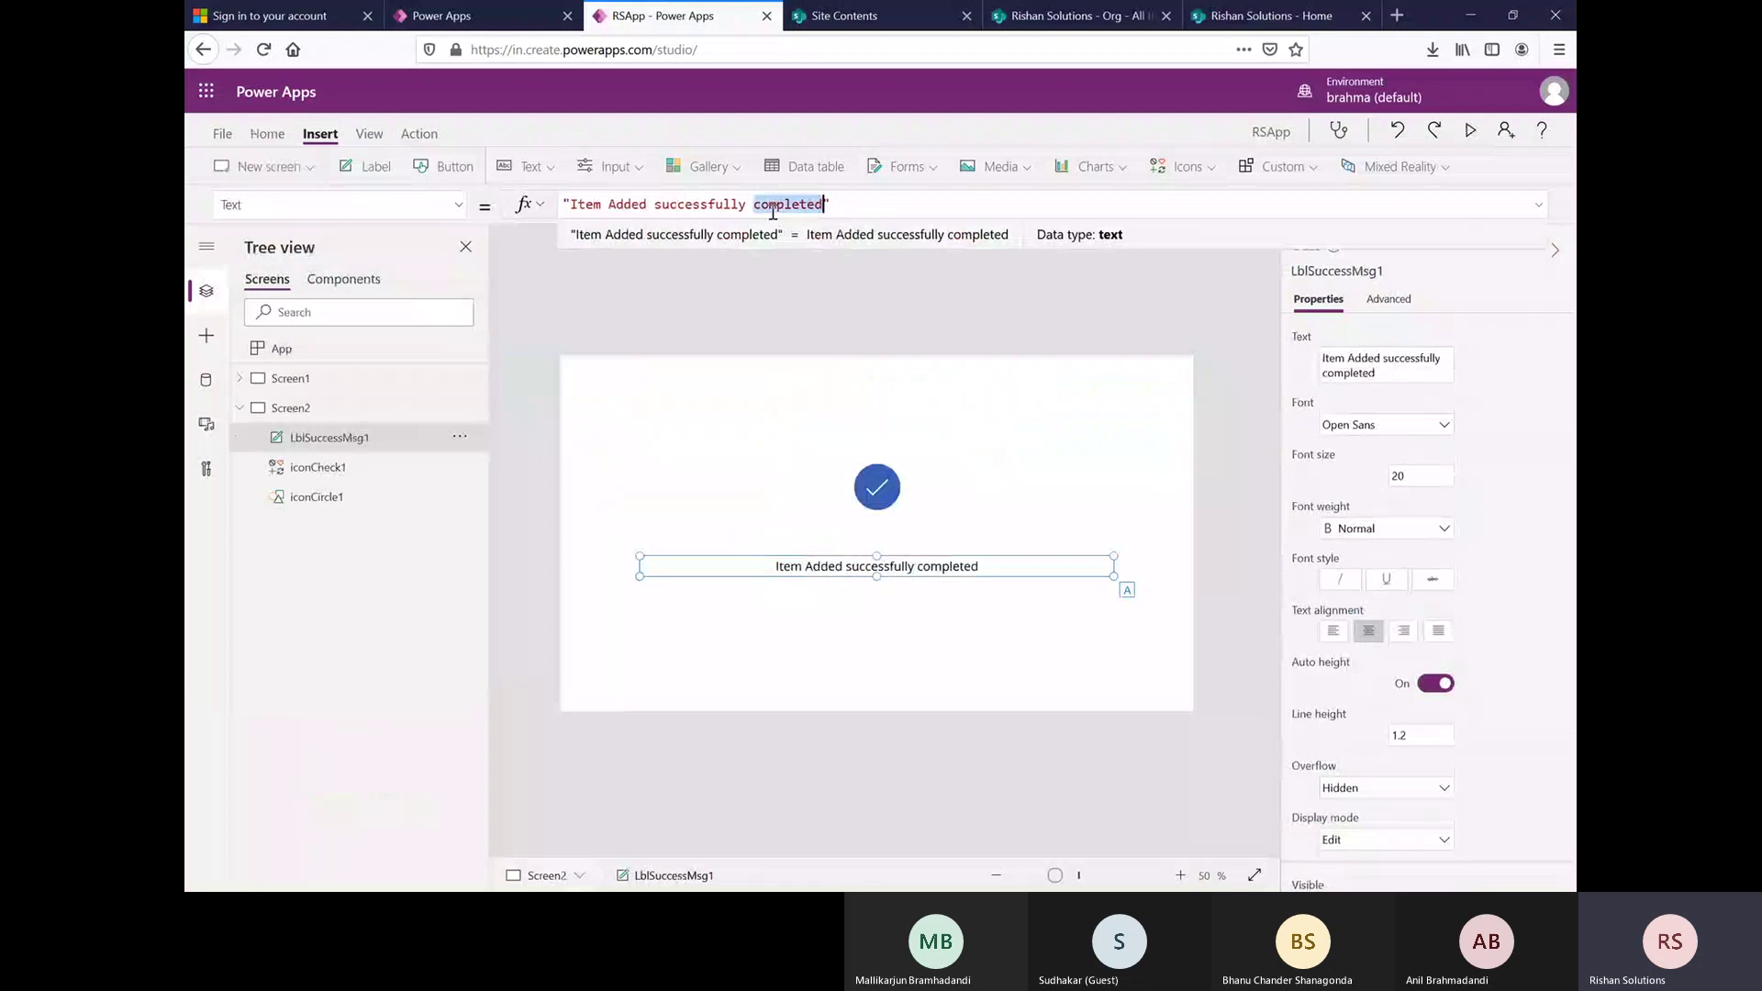
{"action": "type", "text": "To the L"}
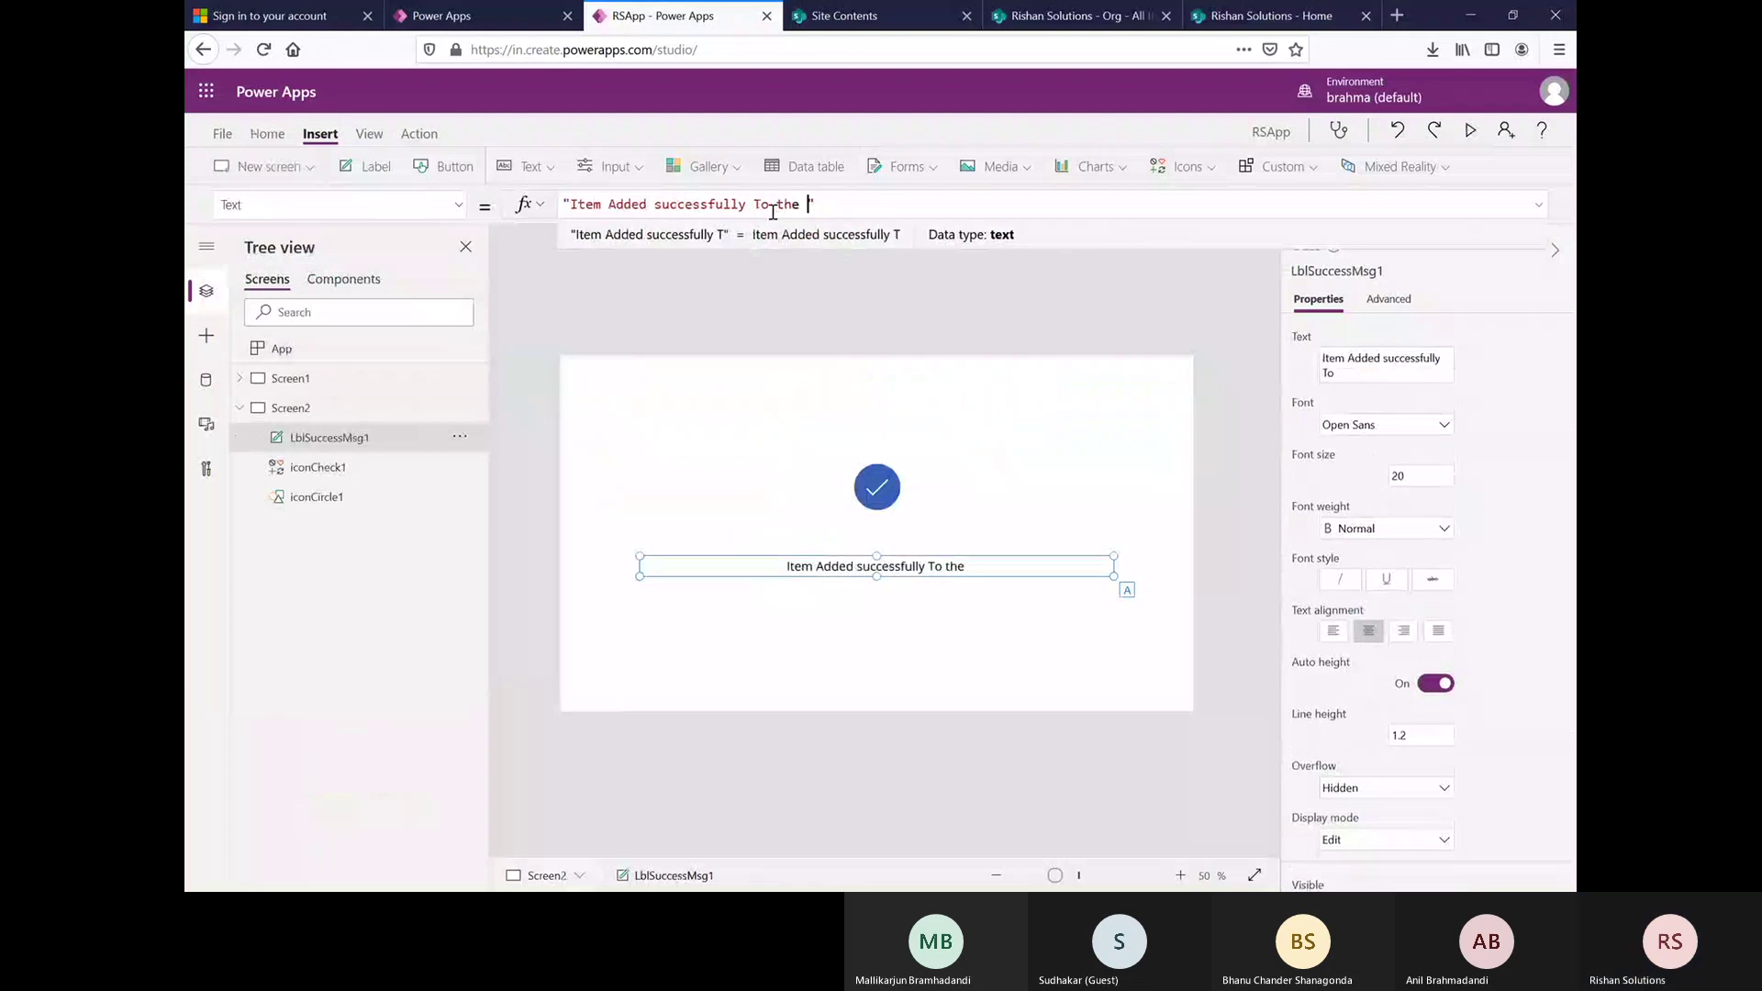
{"action": "type", "text": "Ist"}
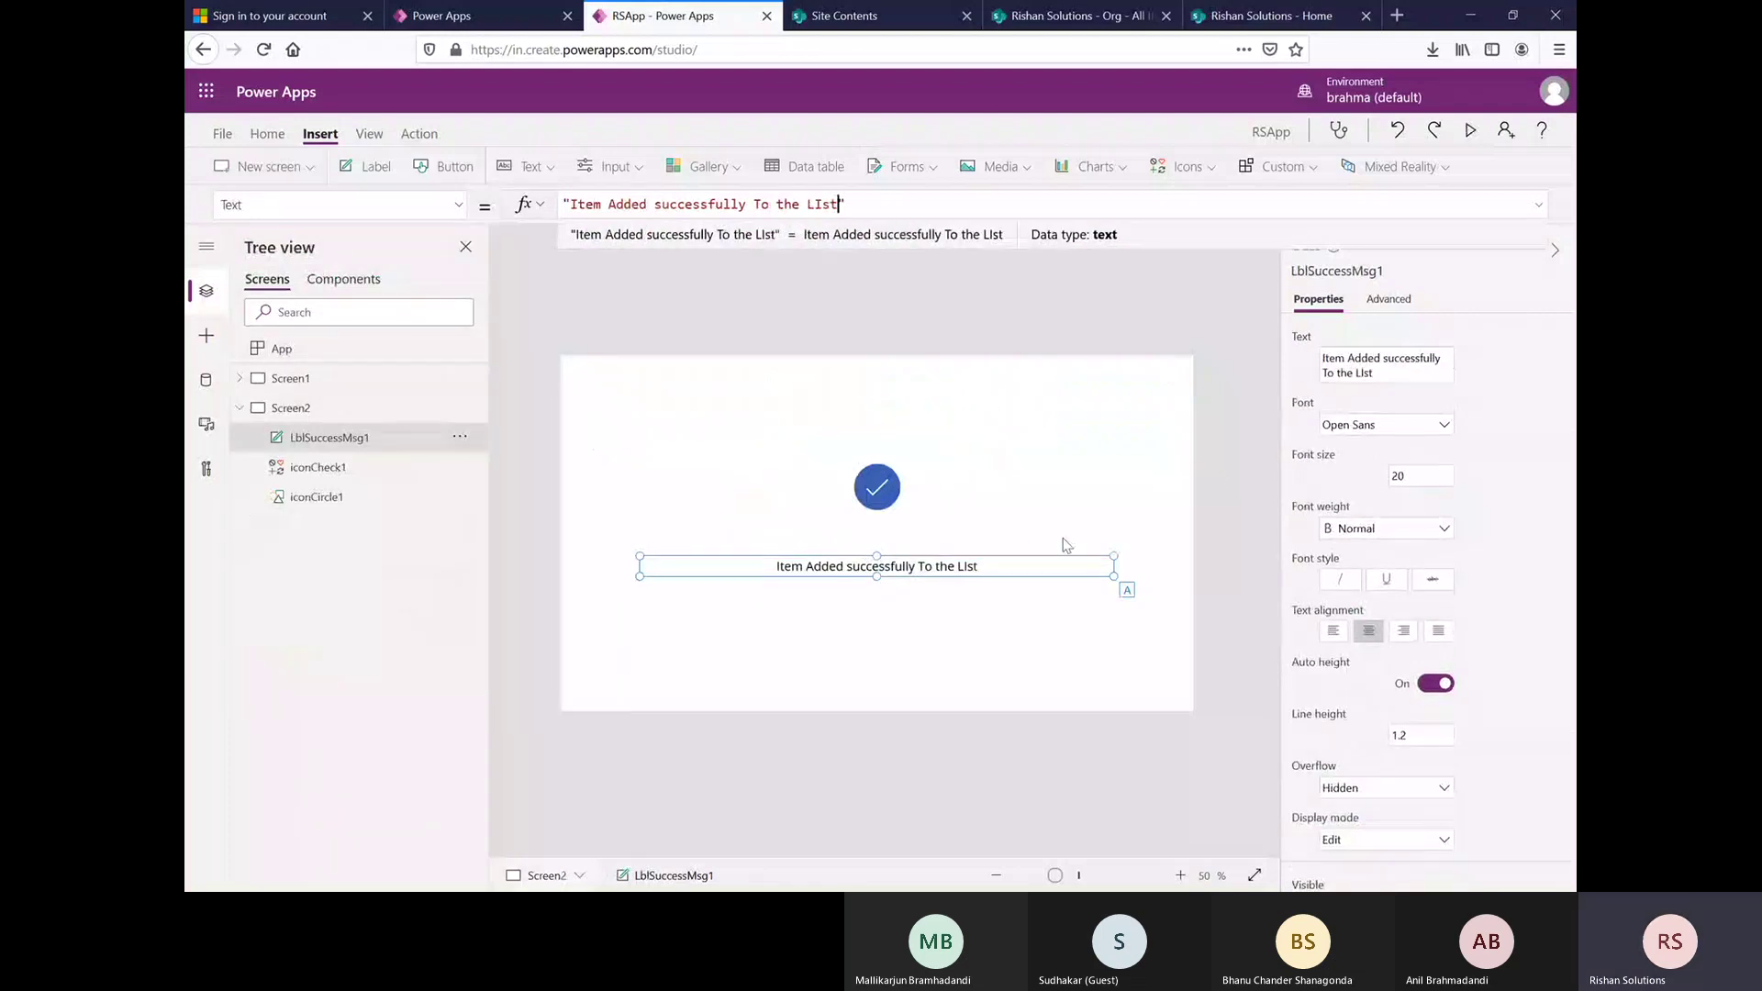
{"action": "left_click", "coordinate": [825, 209]}
{"action": "key", "text": "BackSpace"}
{"action": "type", "text": "i"}
- Format the success message label with font size 28, Bold weight and a dark green text color
{"action": "left_click", "coordinate": [1421, 474]}
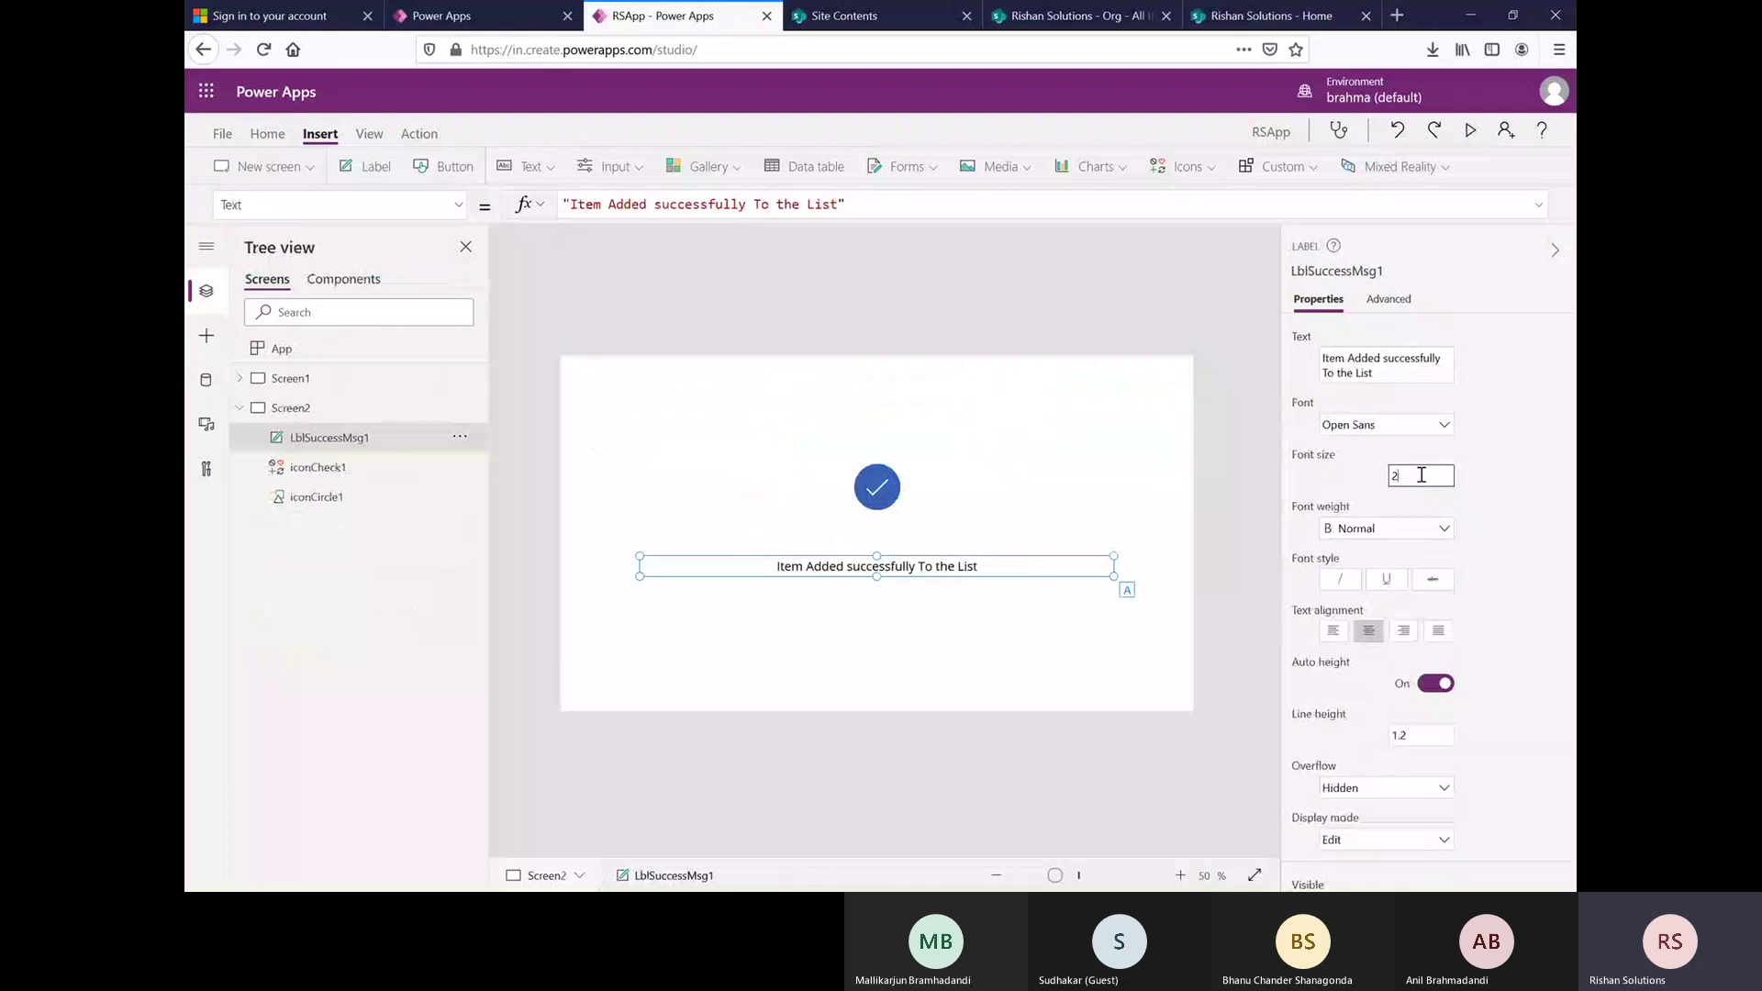
{"action": "type", "text": "28"}
{"action": "key", "text": "Return"}
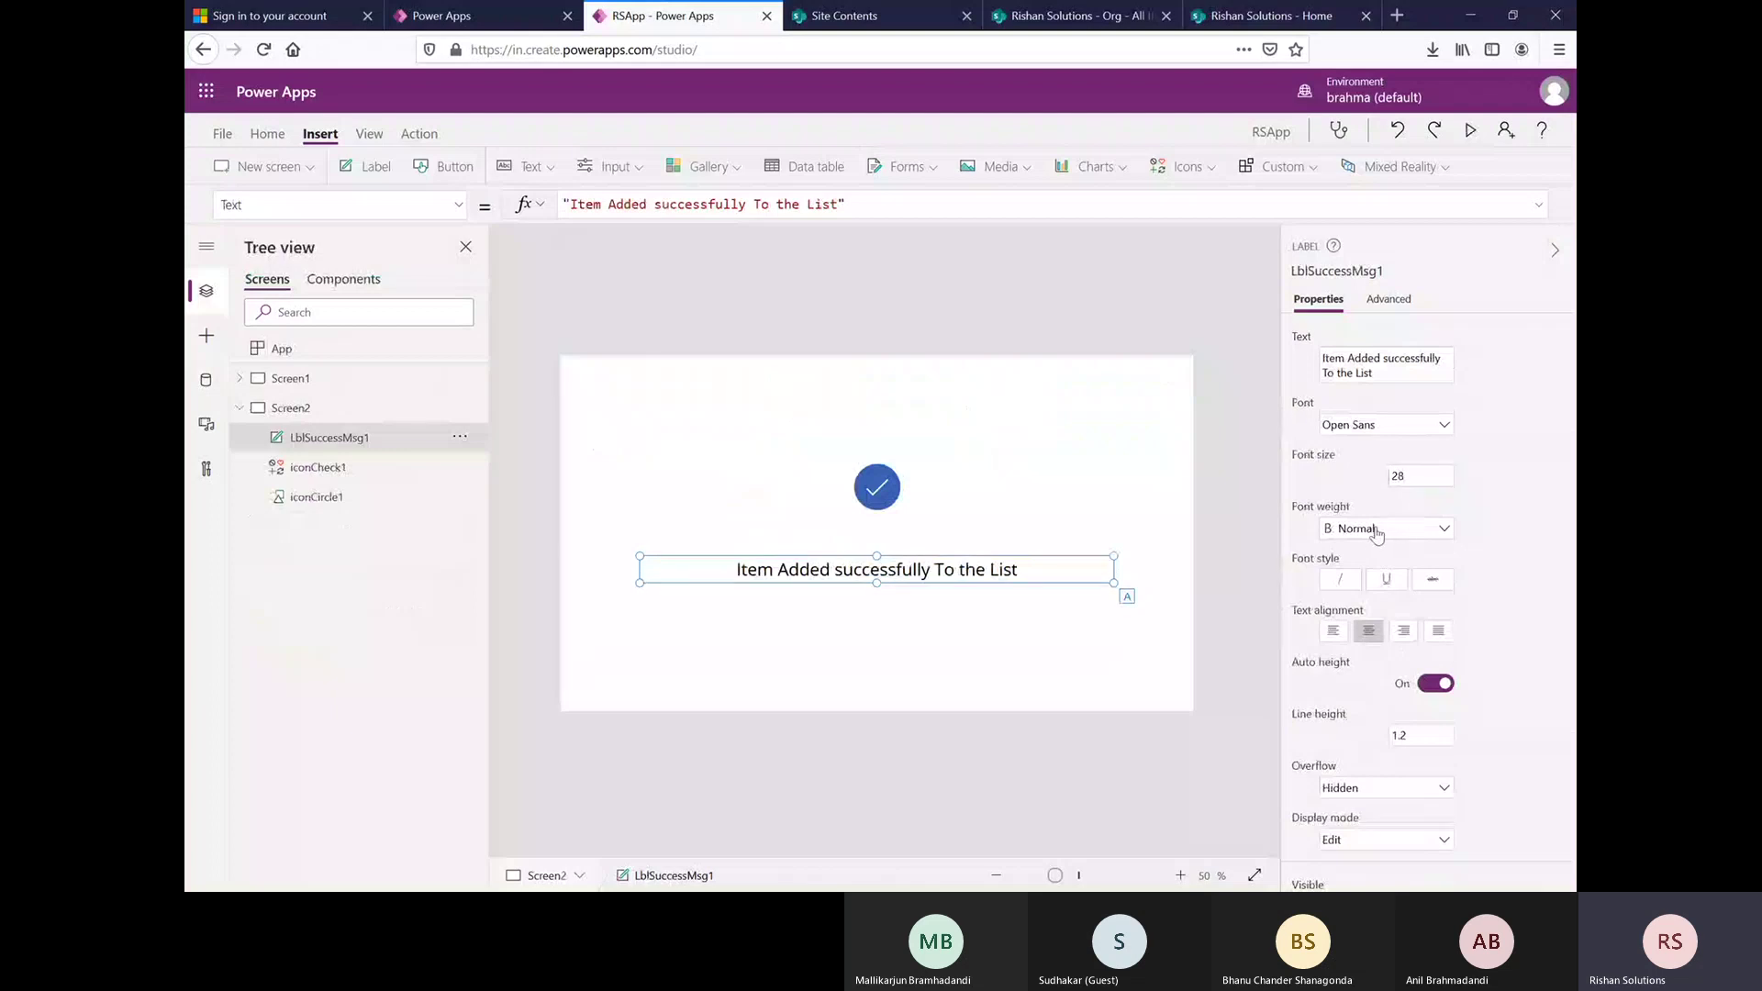
{"action": "left_click", "coordinate": [1370, 535]}
{"action": "left_click", "coordinate": [1366, 550]}
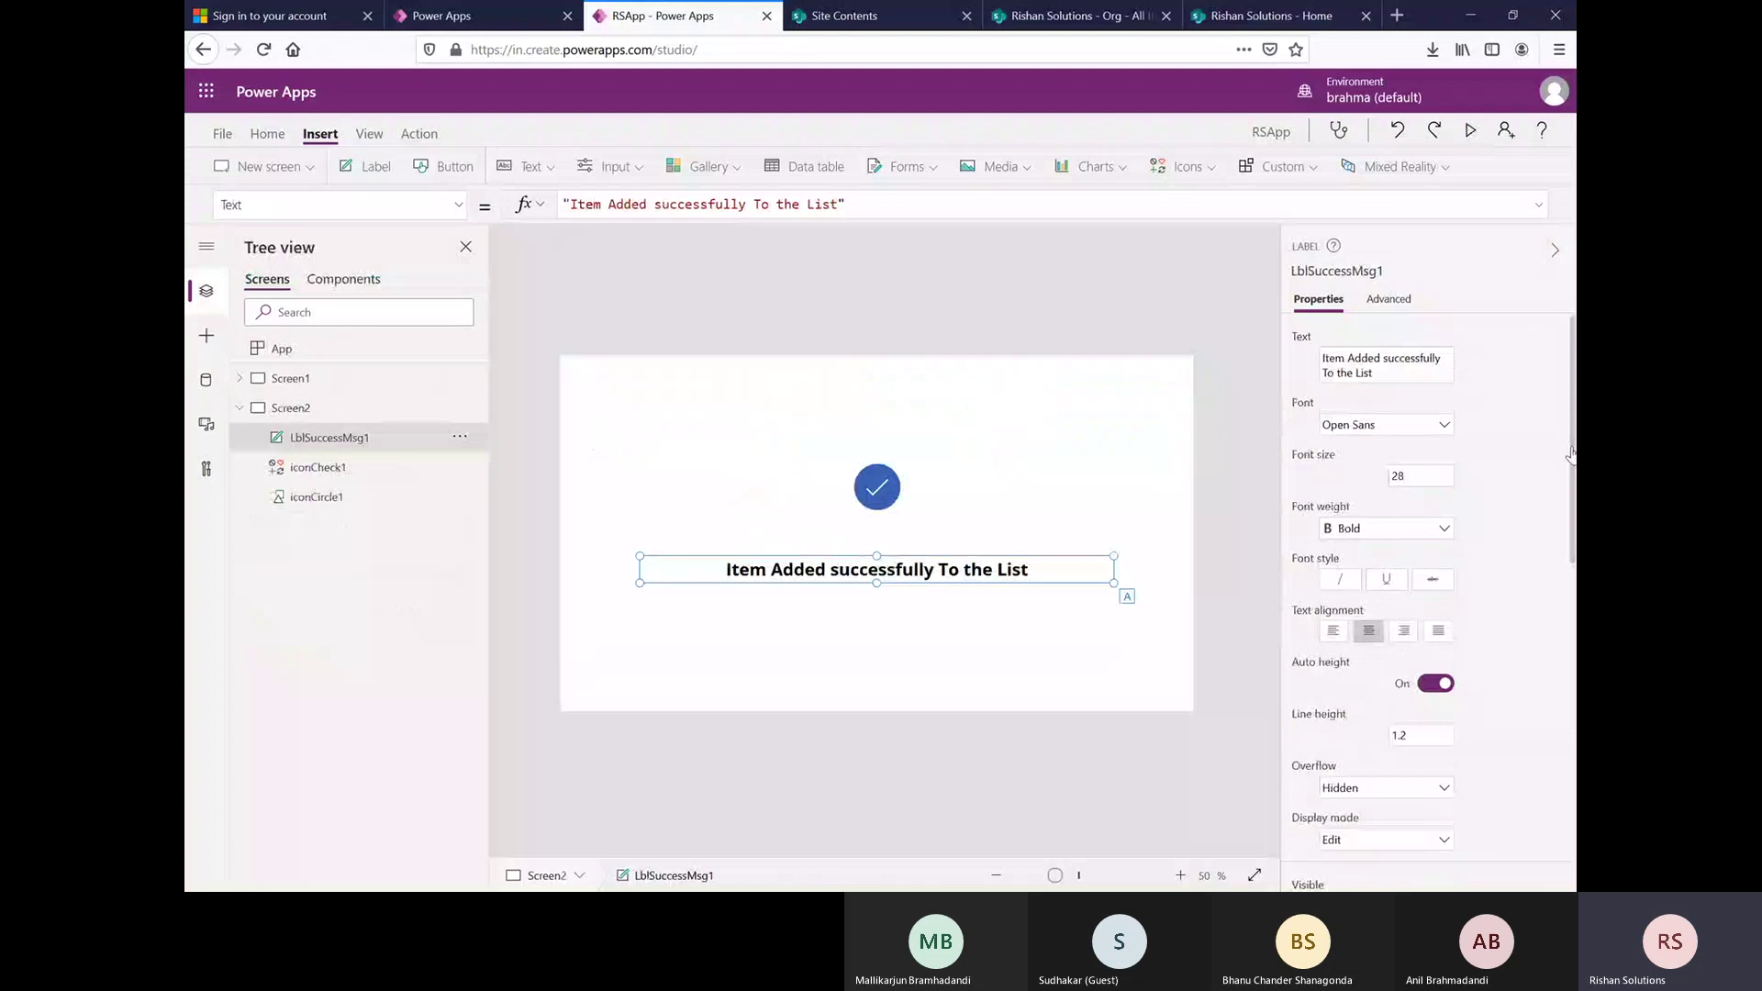
{"action": "left_click_drag", "start_coordinate": [1571, 454], "coordinate": [1572, 556]}
{"action": "scroll", "coordinate": [1572, 573], "scroll_direction": "down", "scroll_amount": 5}
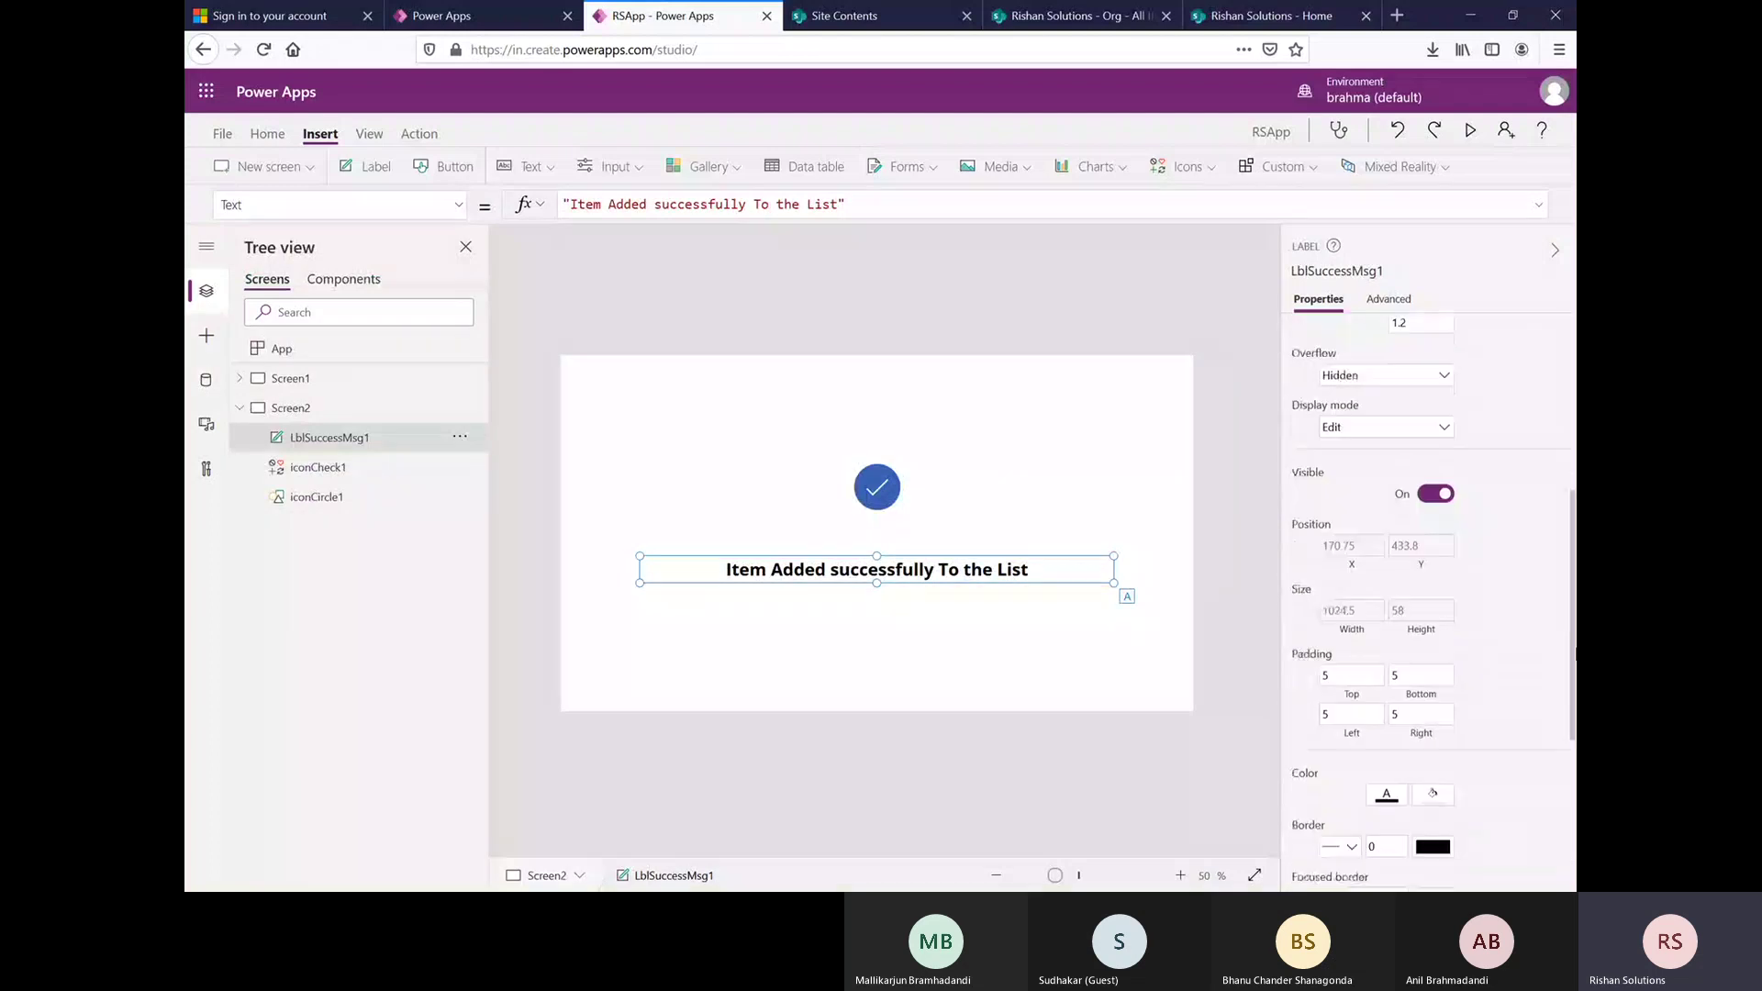
{"action": "left_click", "coordinate": [1387, 690]}
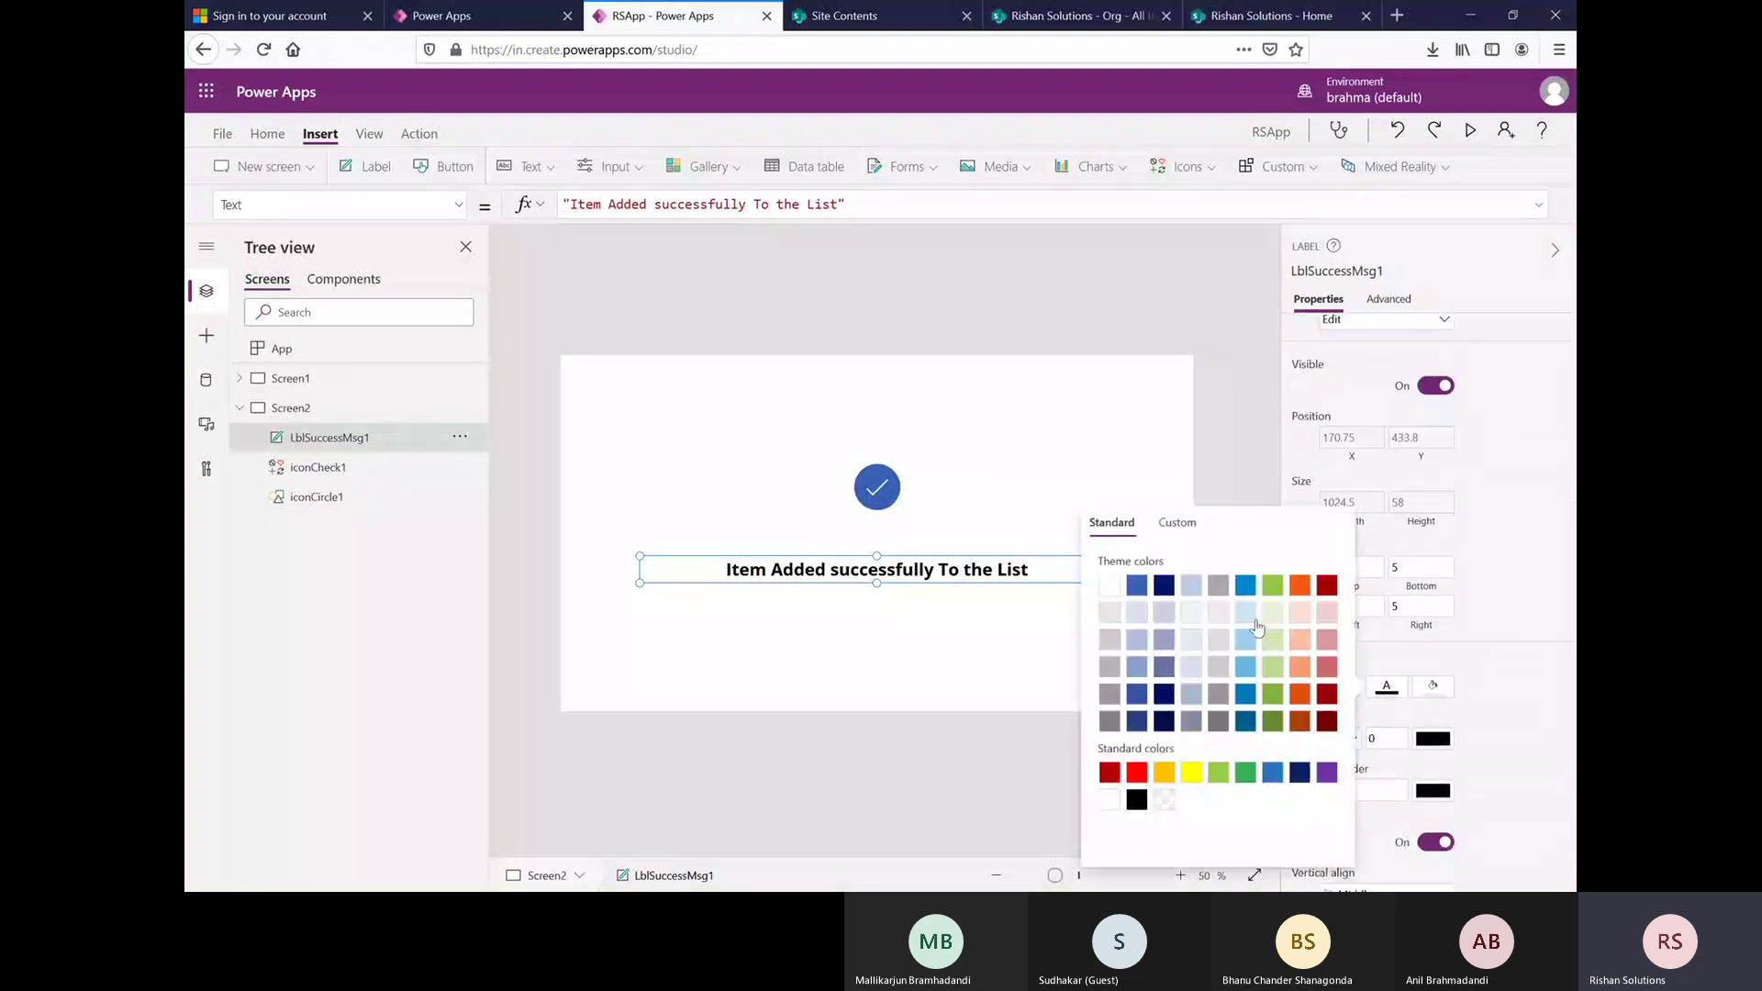
{"action": "left_click", "coordinate": [1267, 724]}
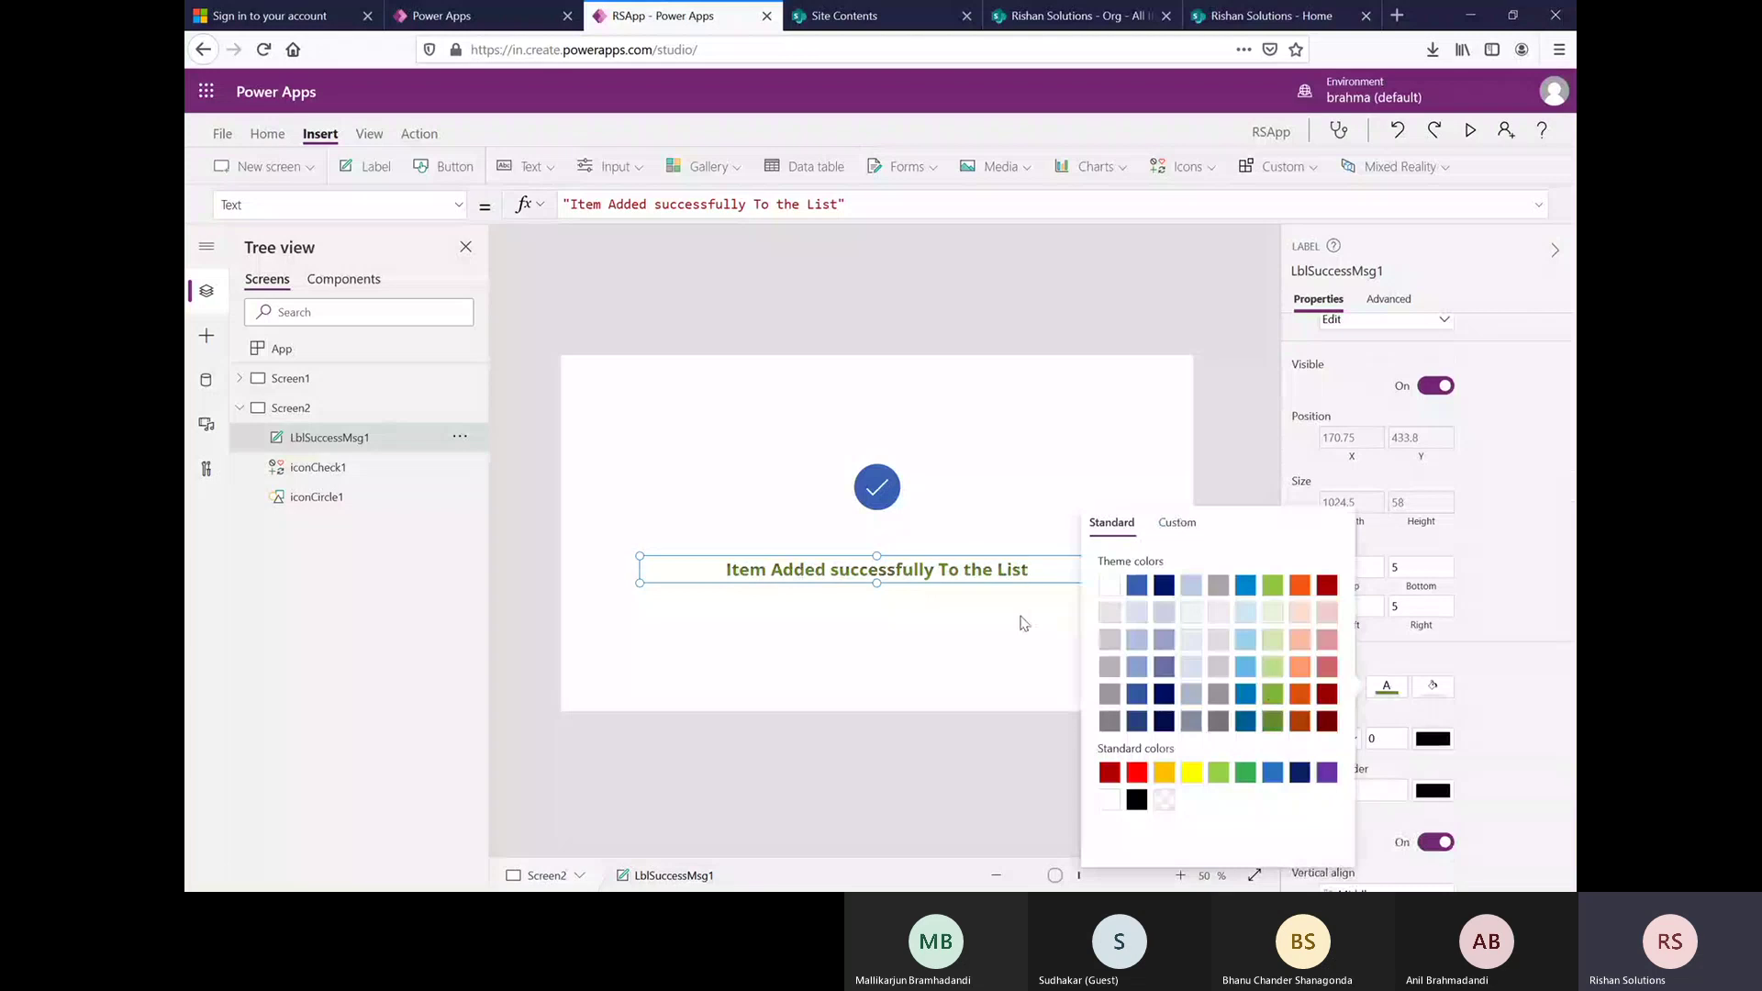
{"action": "left_click", "coordinate": [995, 621]}
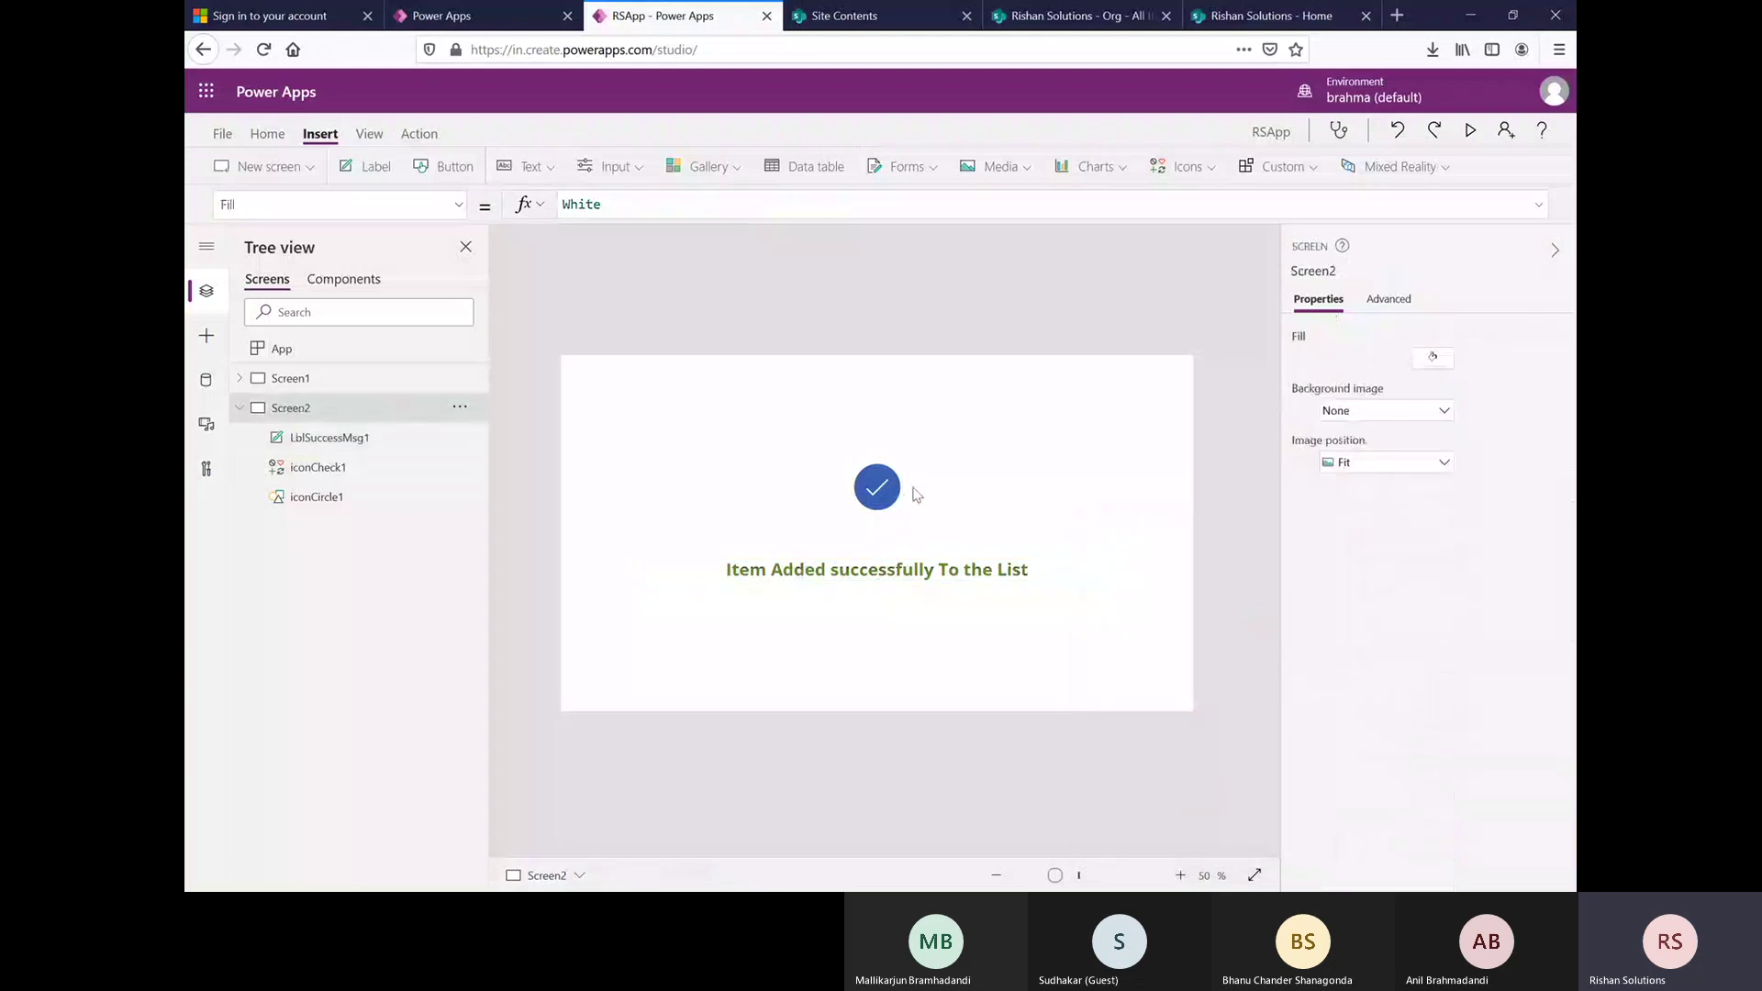
- Extend the OnSelect formula of Screen1's Save button to SubmitForm(Form1);Navigate(Screen2)
{"action": "left_click", "coordinate": [309, 378]}
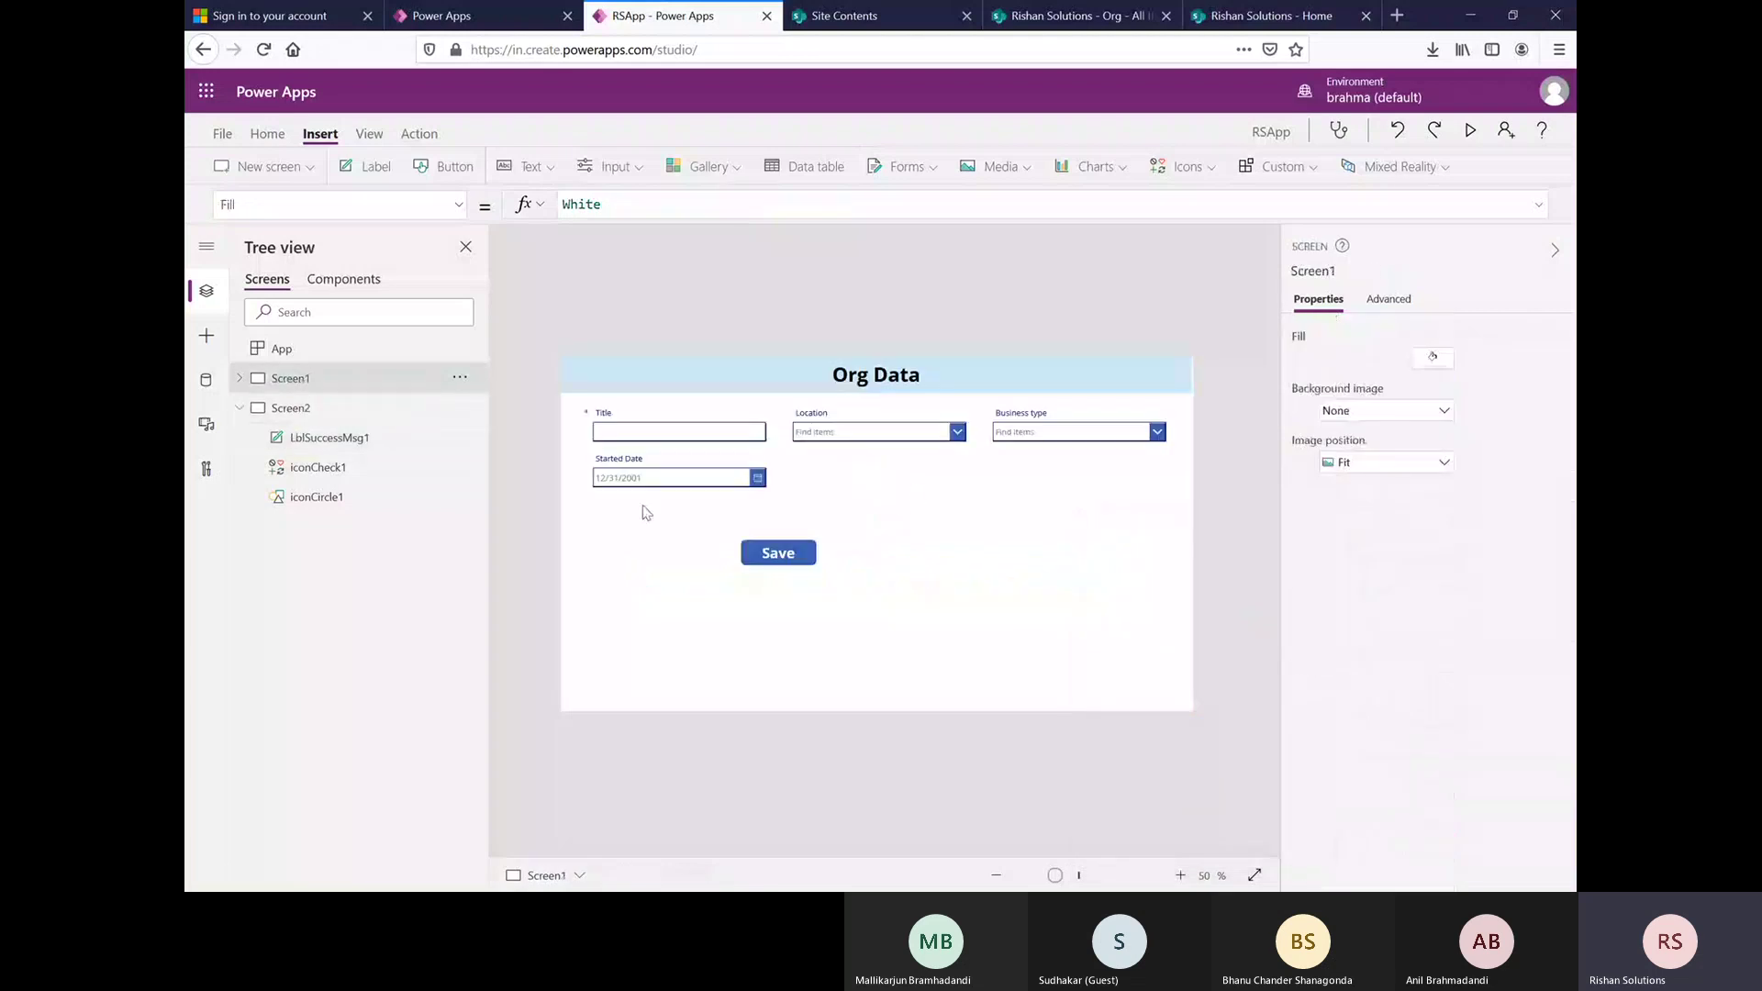
{"action": "left_click", "coordinate": [776, 550]}
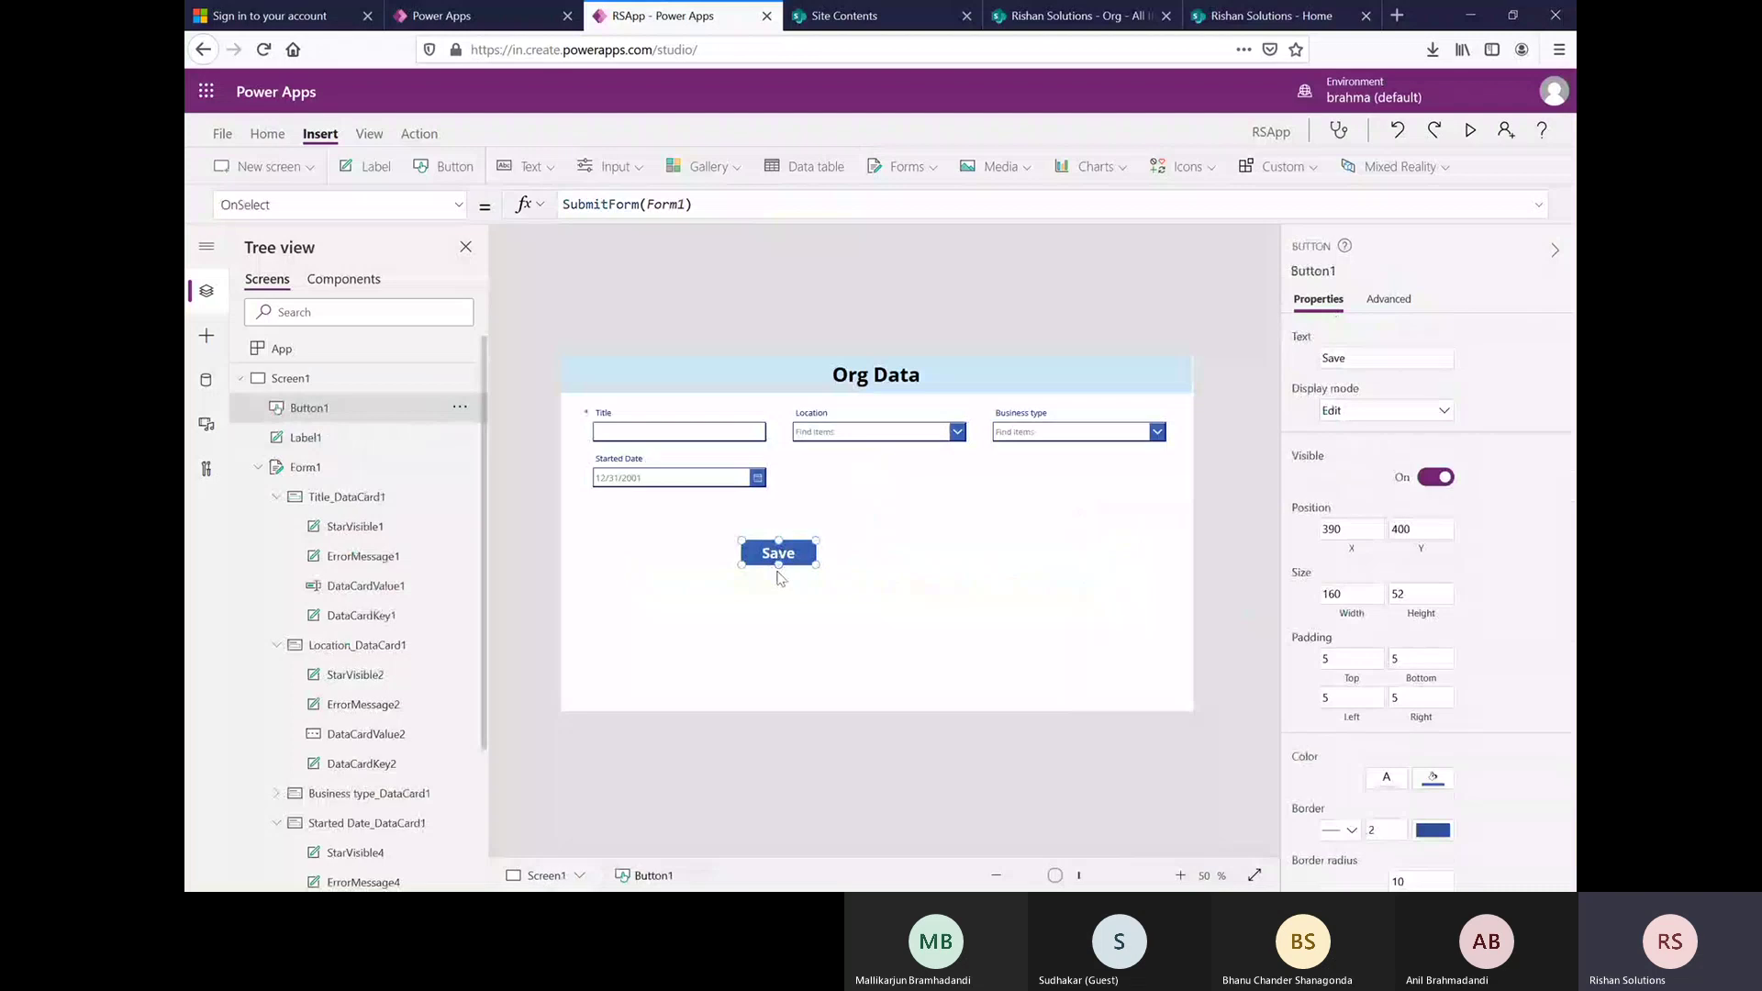
{"action": "left_click", "coordinate": [737, 210]}
{"action": "type", "text": ";"}
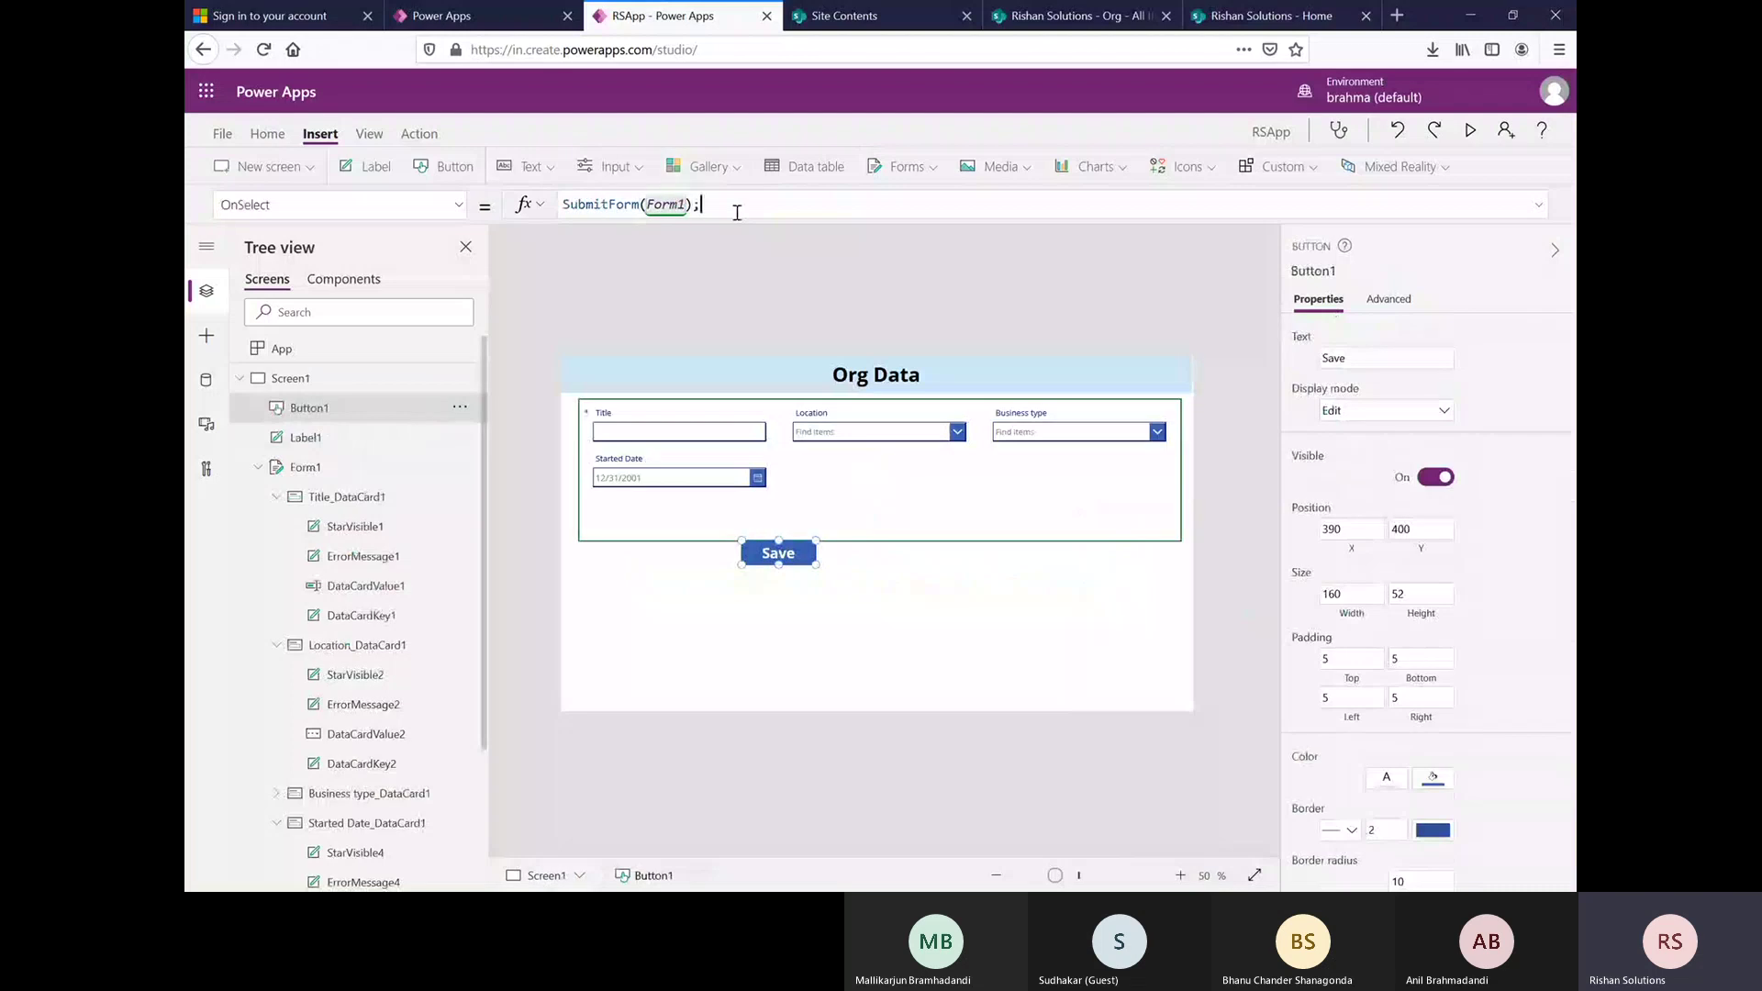
{"action": "type", "text": "Navigate("}
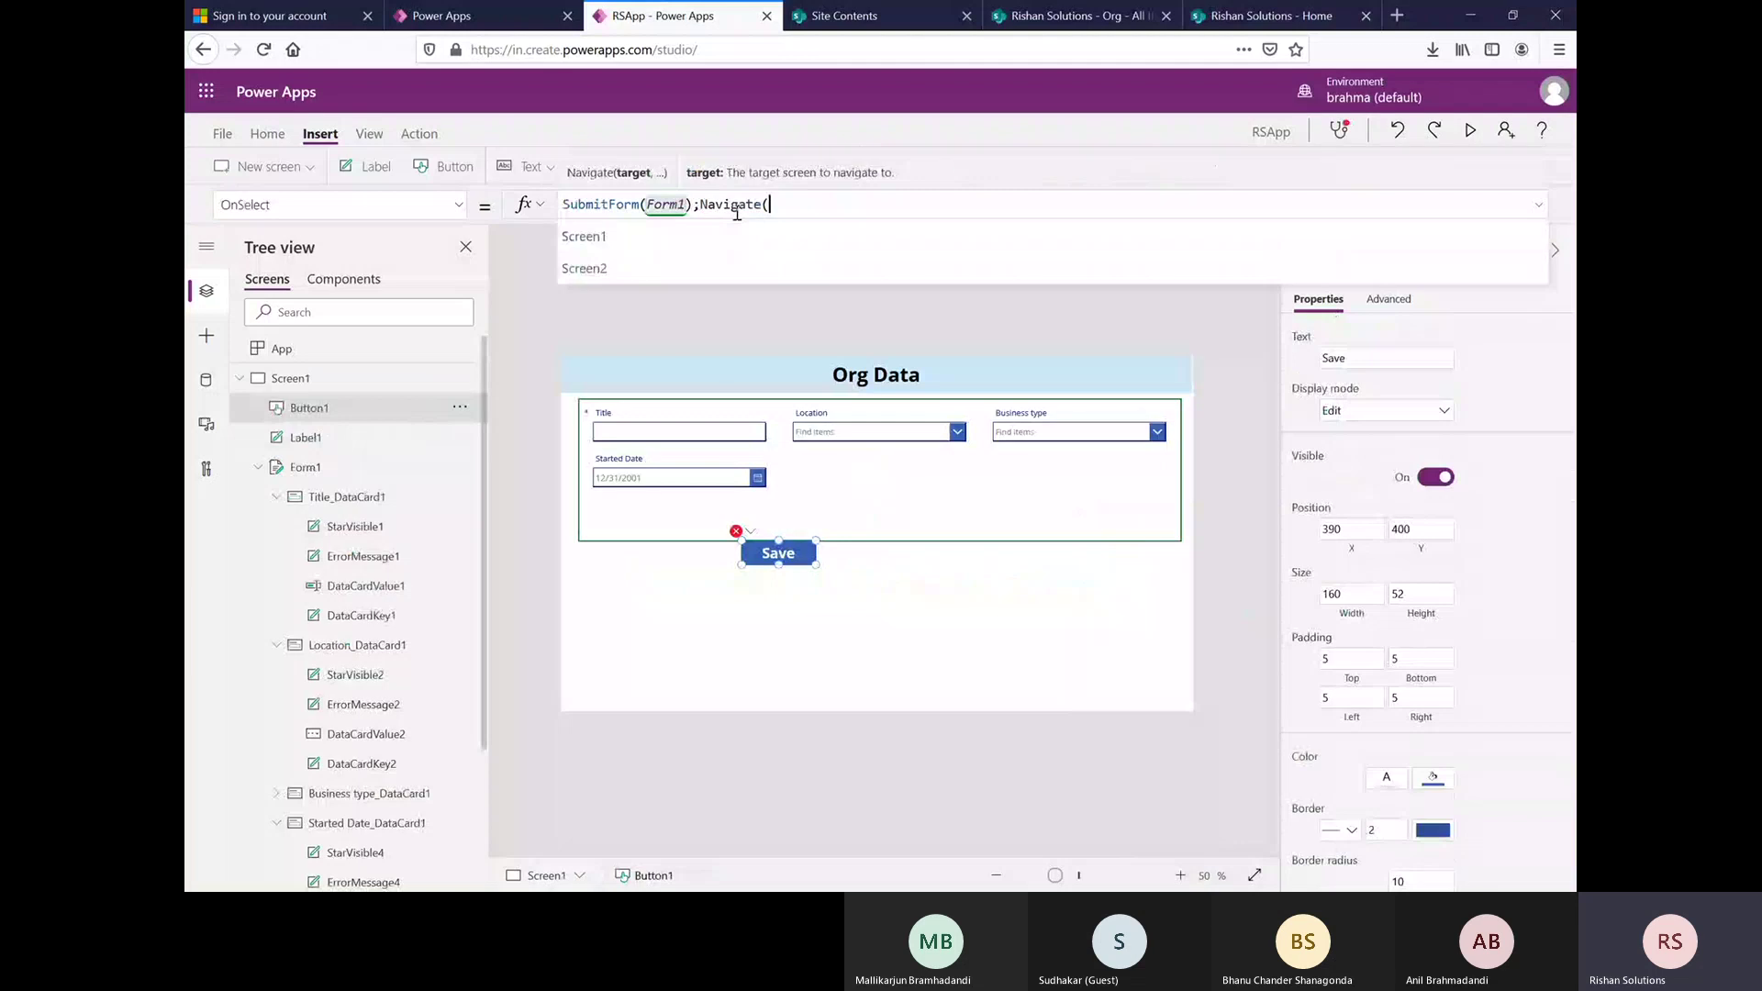
{"action": "left_click", "coordinate": [625, 265]}
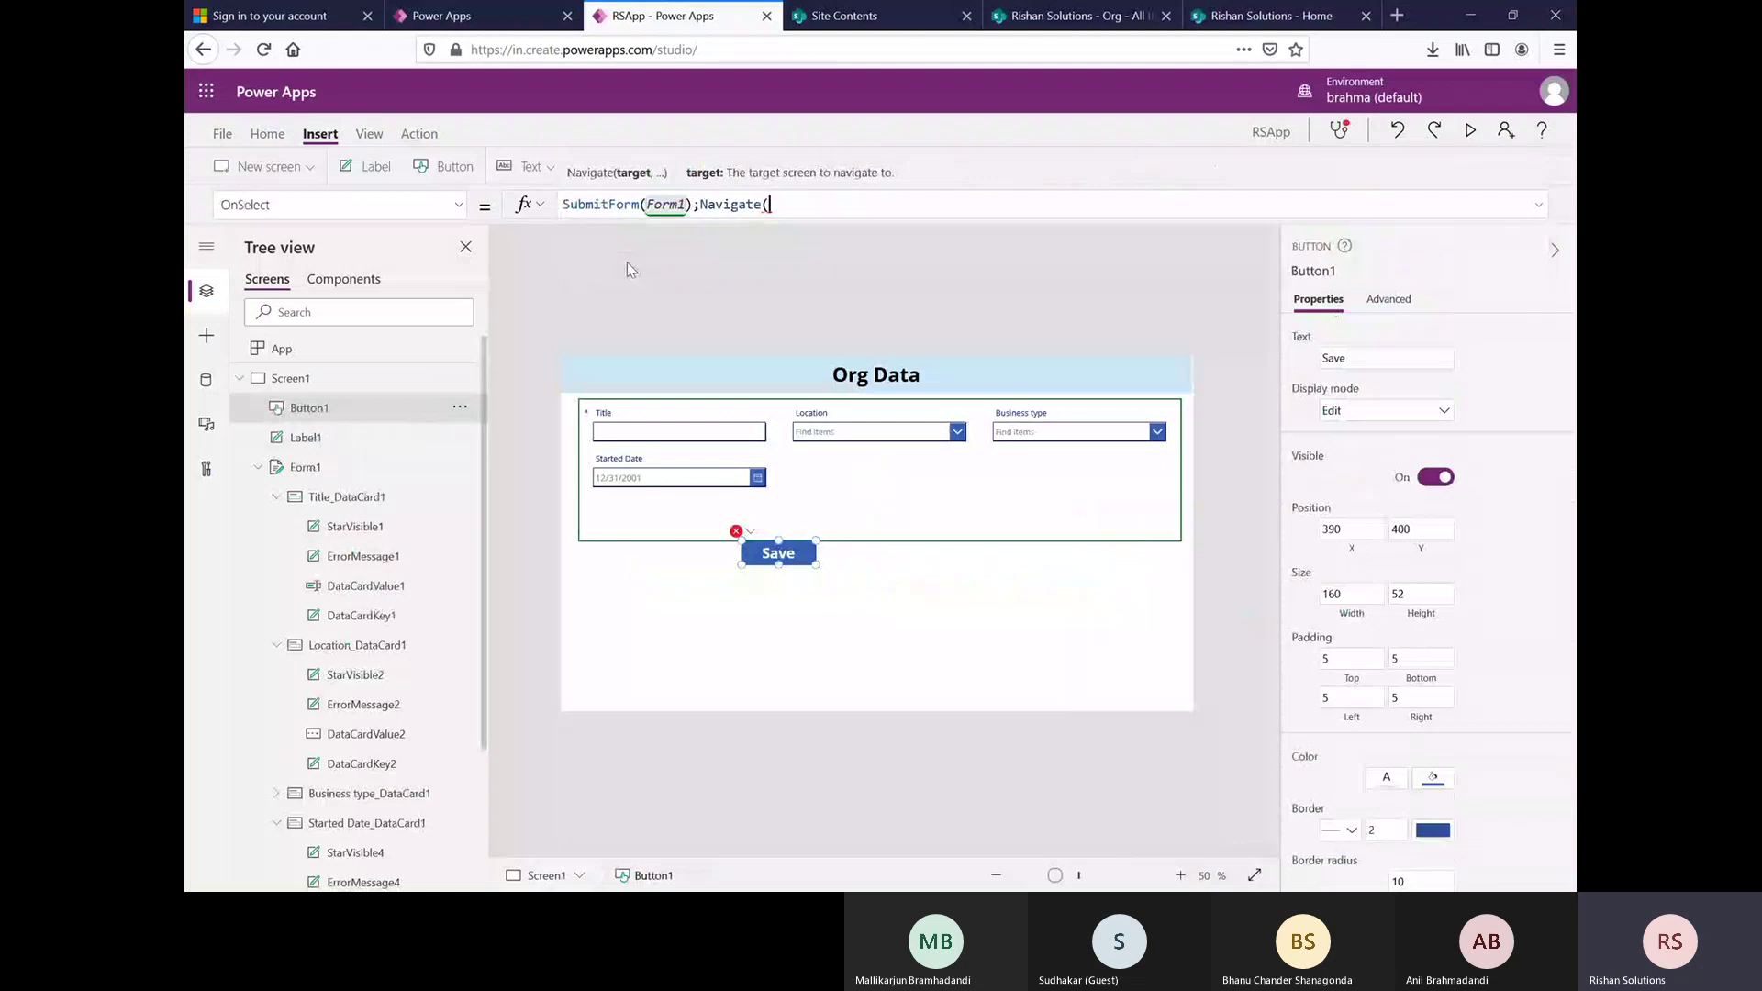
{"action": "type", "text": ")"}
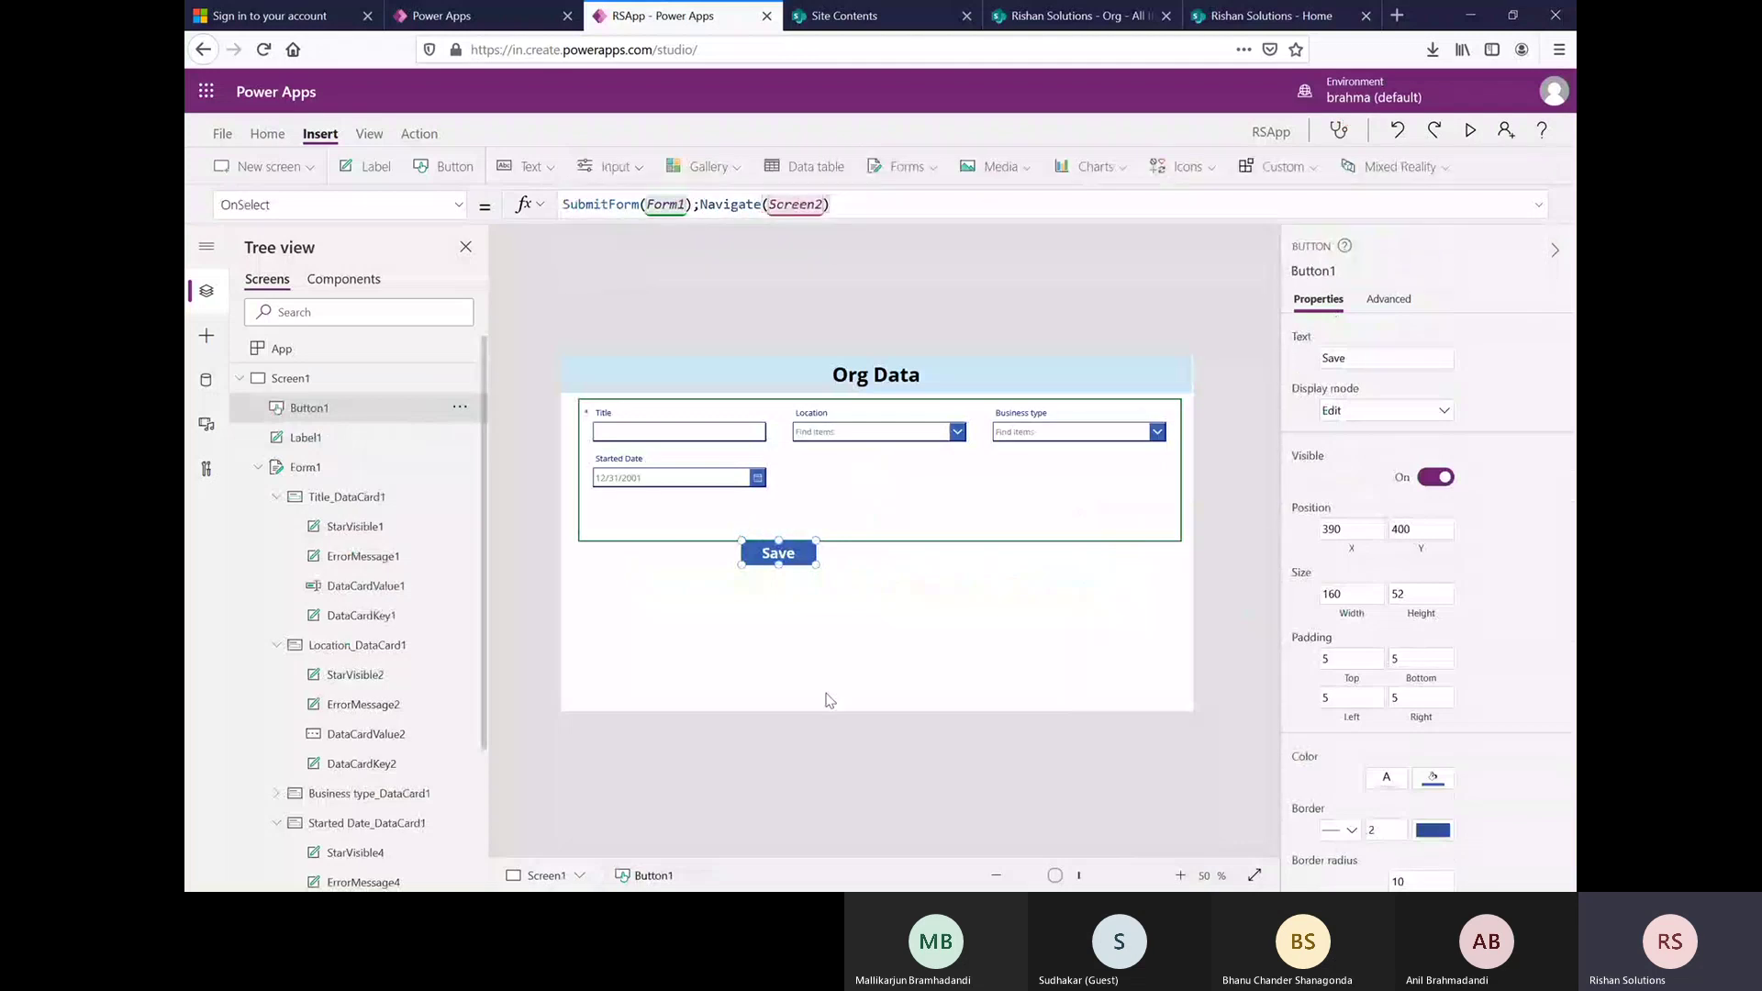
{"action": "left_click", "coordinate": [916, 629]}
- Preview Screen1 with its form, return to editing and dismiss the testing tip
{"action": "left_click", "coordinate": [959, 488]}
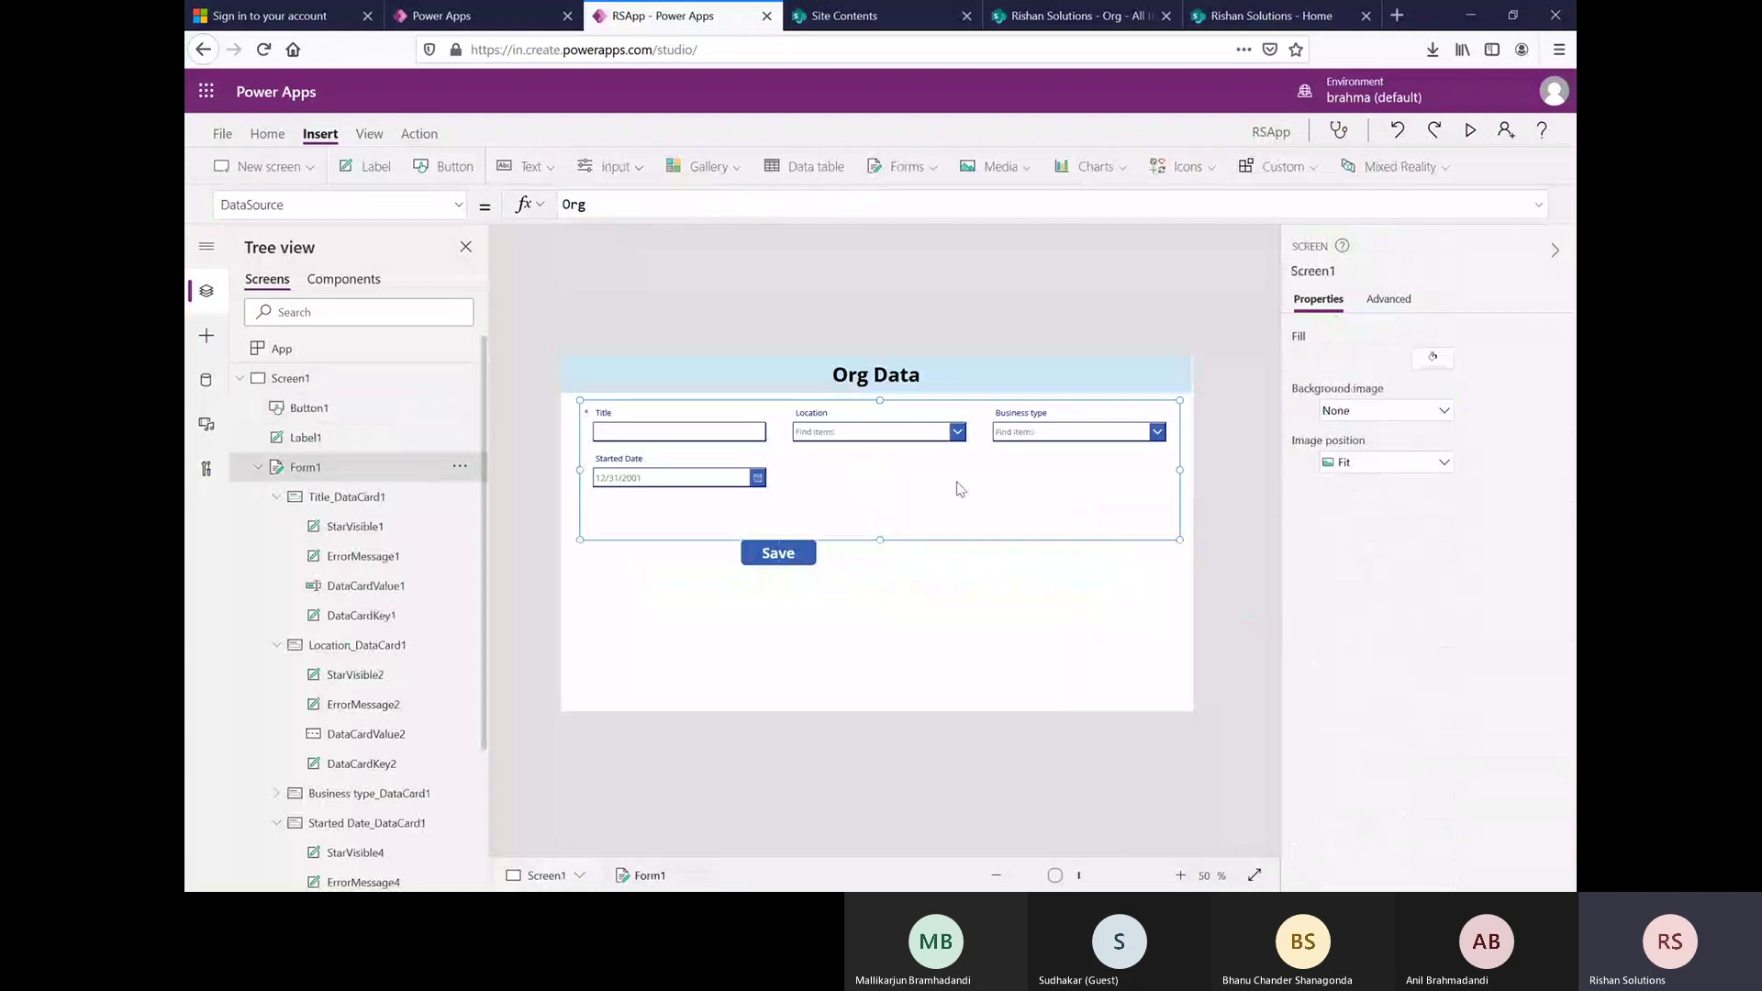
{"action": "left_click", "coordinate": [1469, 131]}
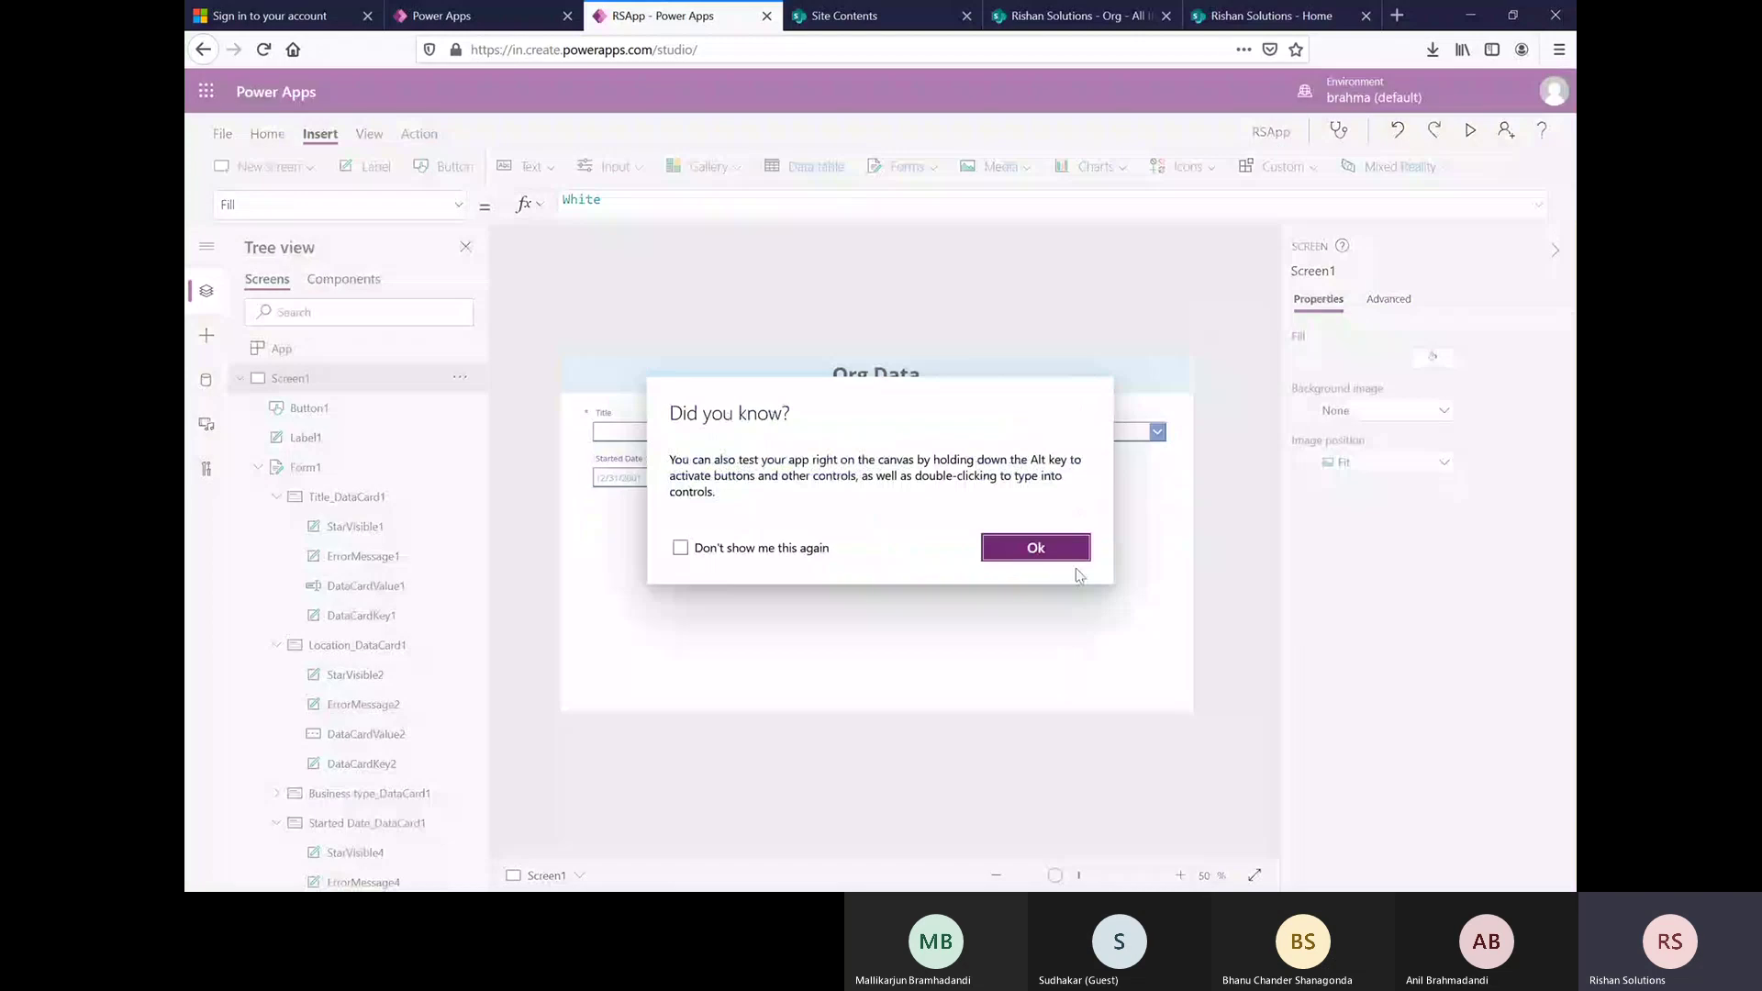
{"action": "left_click", "coordinate": [1042, 550]}
- Select Form1 on Screen1 and set its default mode to New
{"action": "left_click", "coordinate": [1005, 448]}
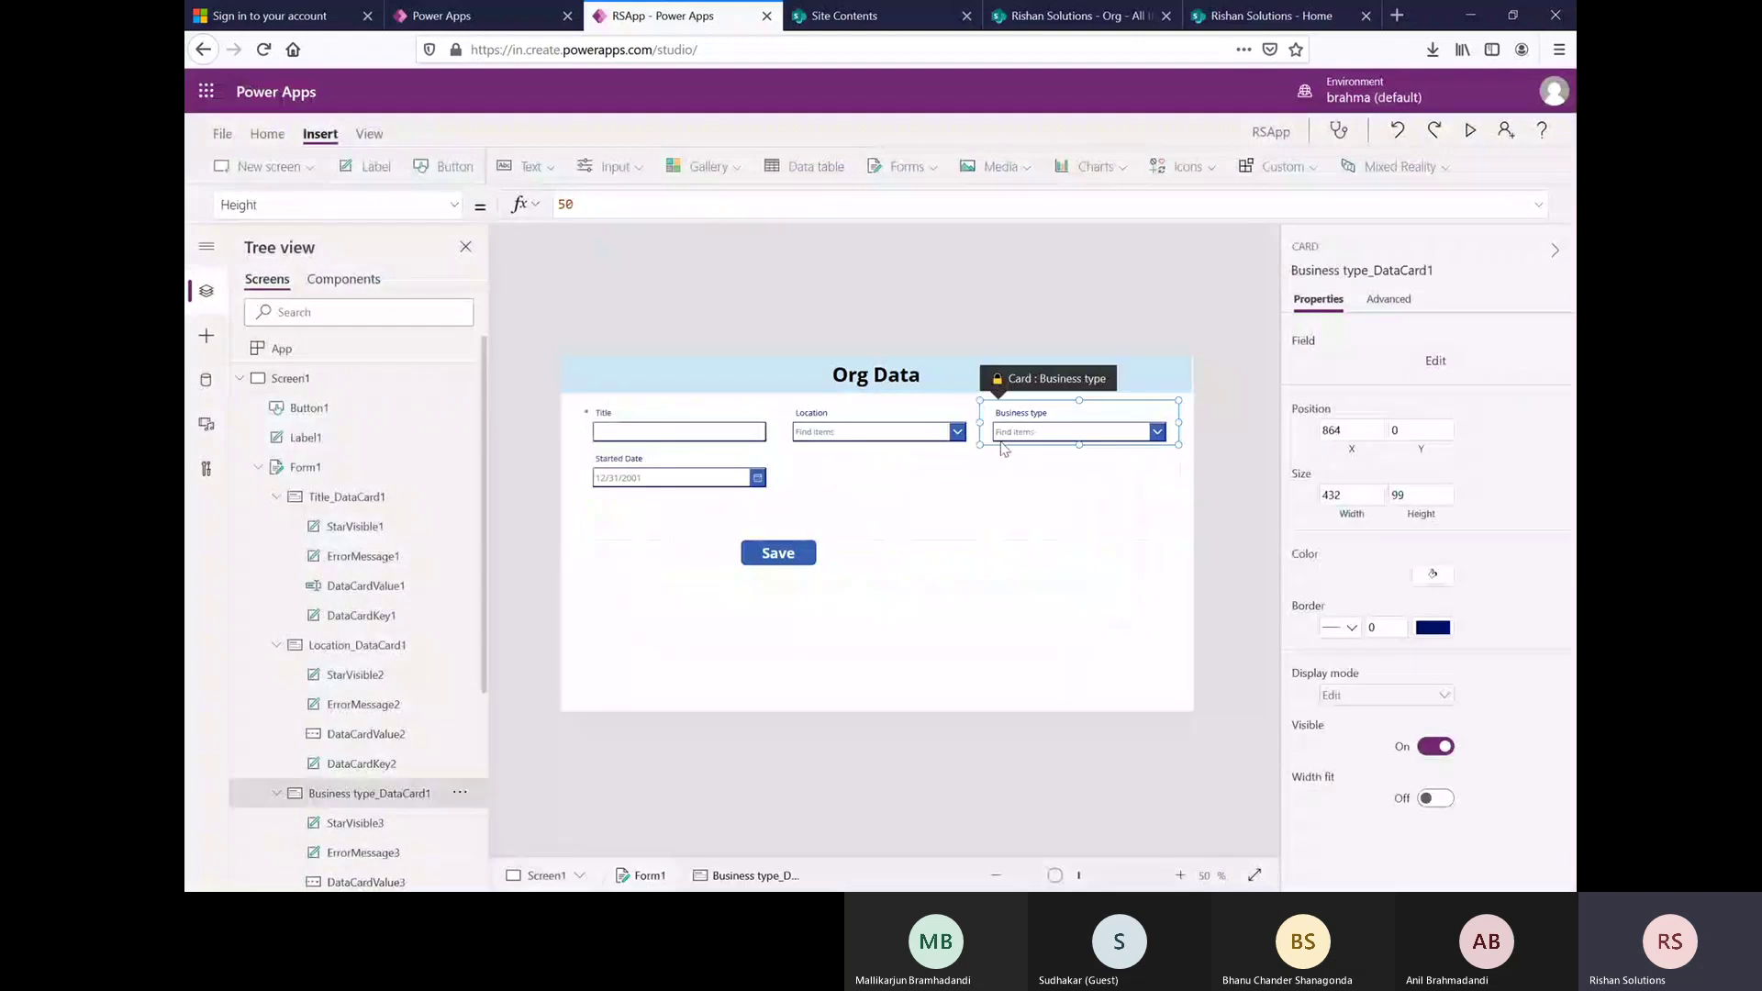
{"action": "left_click", "coordinate": [895, 482]}
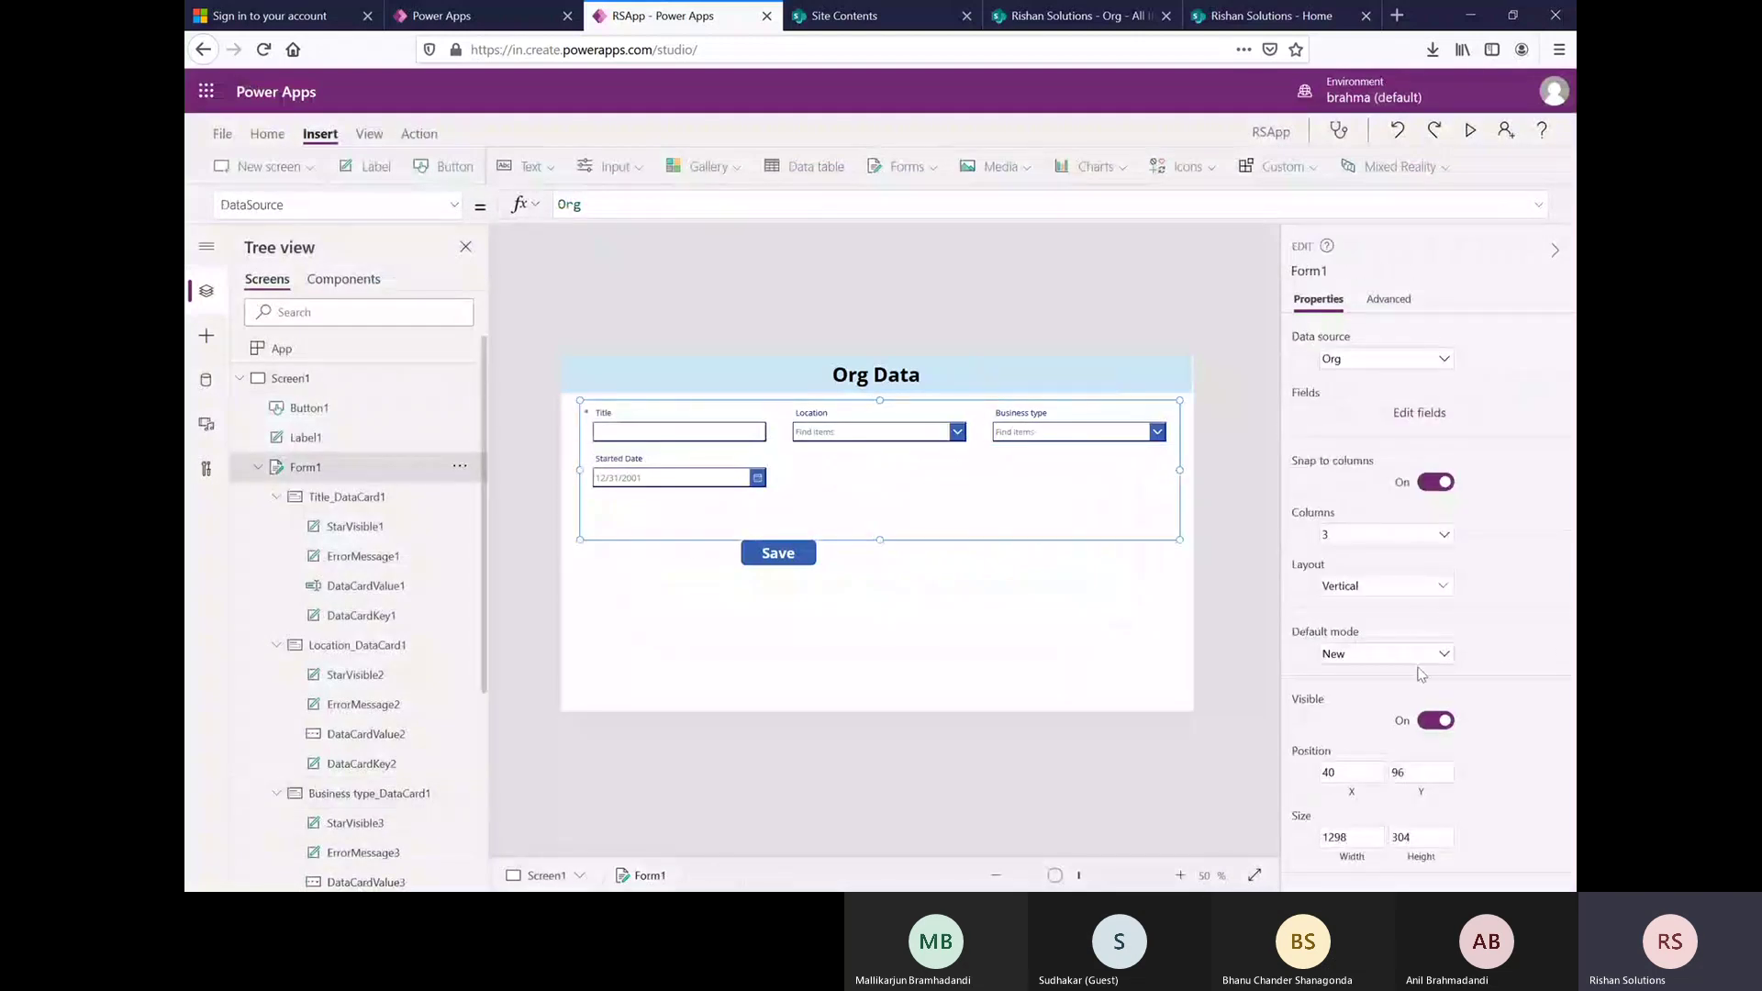
{"action": "left_click", "coordinate": [1418, 655]}
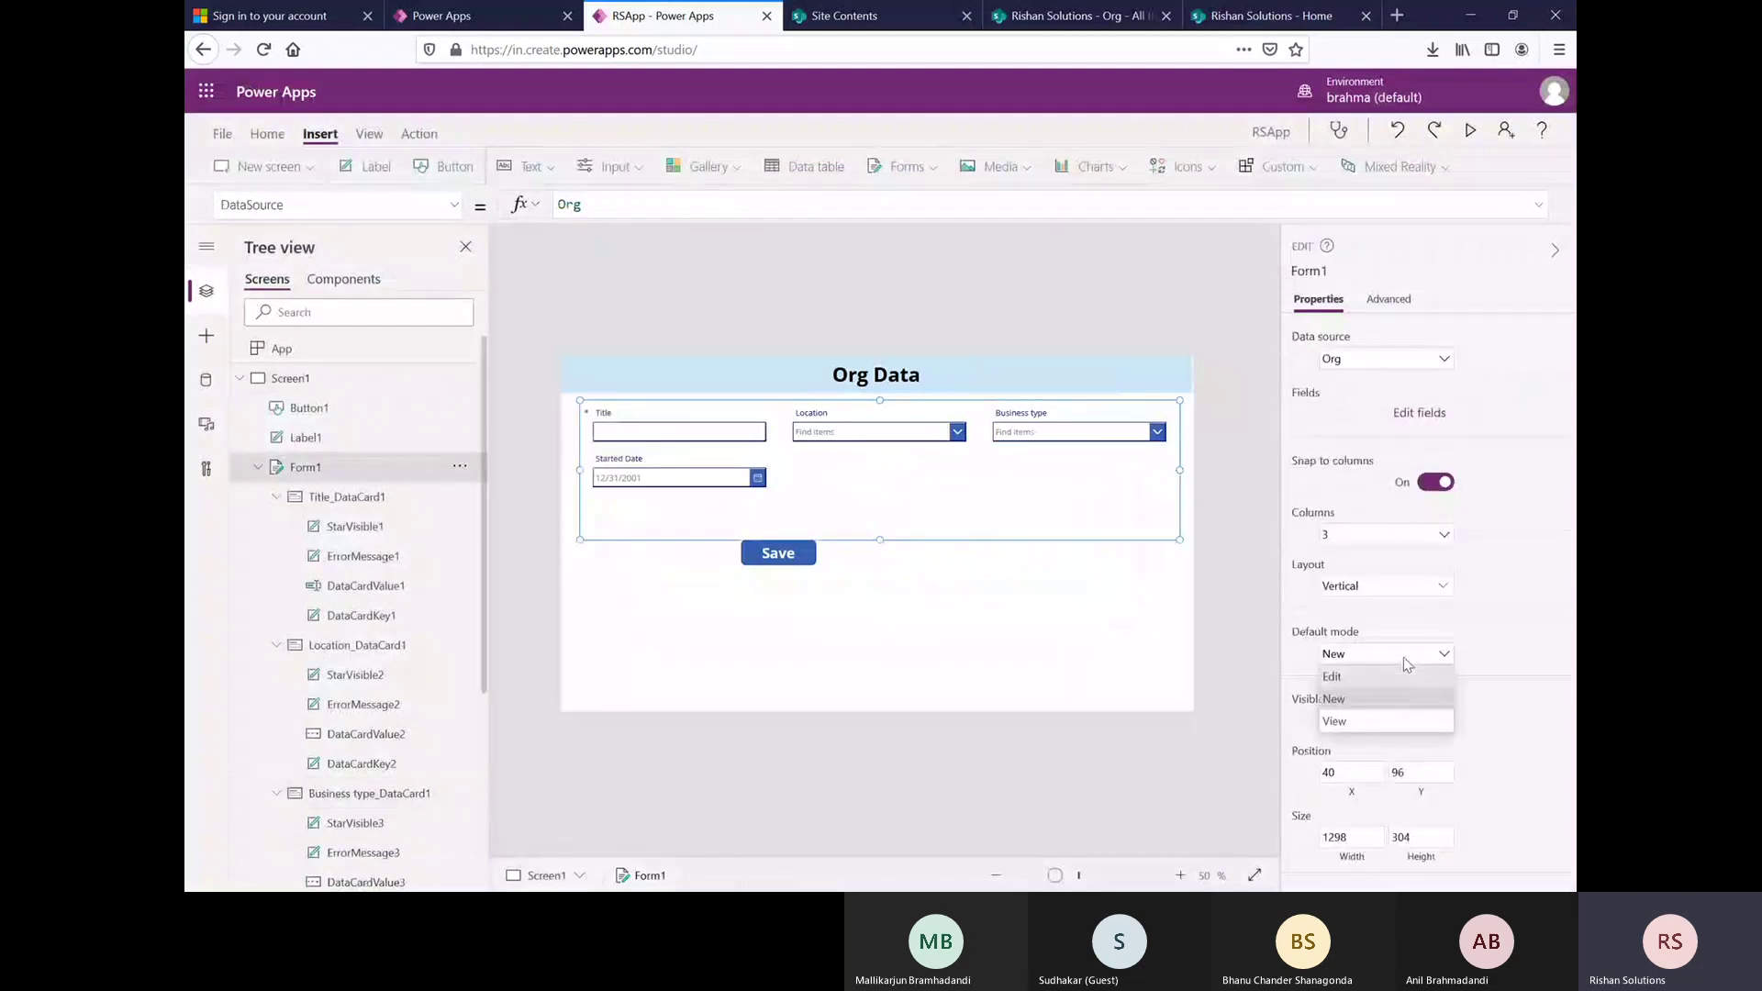
{"action": "left_click", "coordinate": [1367, 705]}
{"action": "left_click", "coordinate": [1007, 636]}
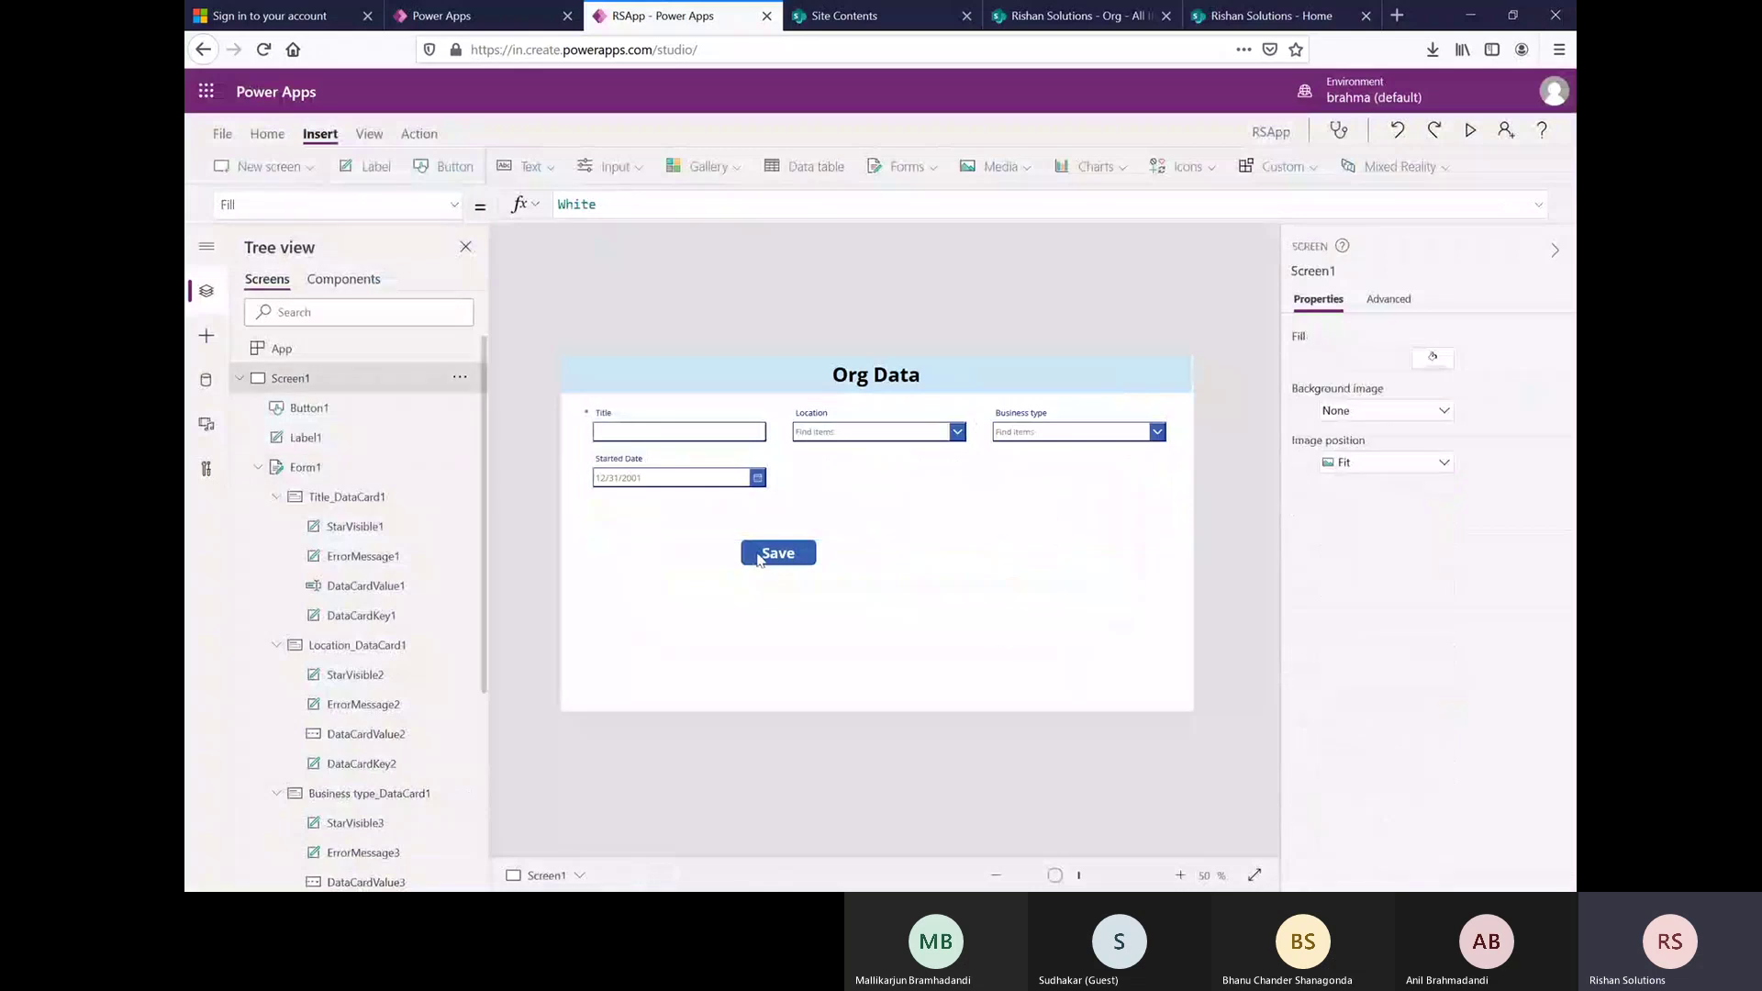
- Review the Save button's formula, test the button in the app preview without entering data, dismiss the notification and close the preview
{"action": "left_click", "coordinate": [758, 557]}
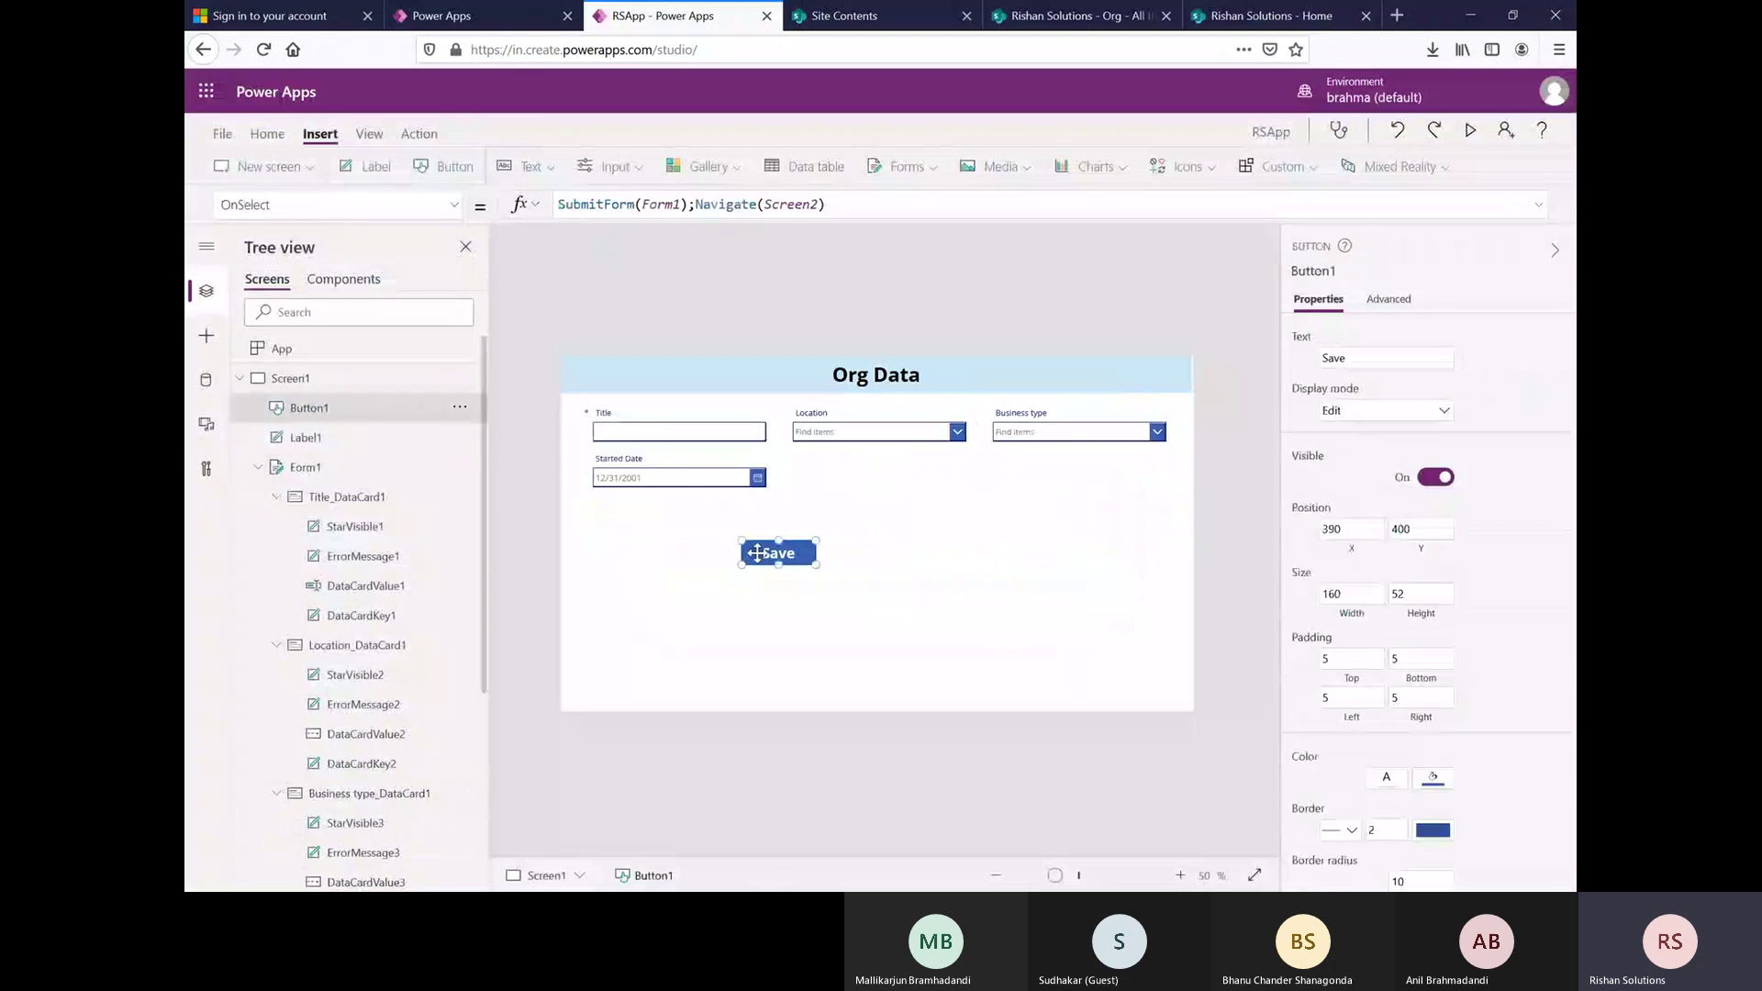
{"action": "left_click", "coordinate": [1473, 132]}
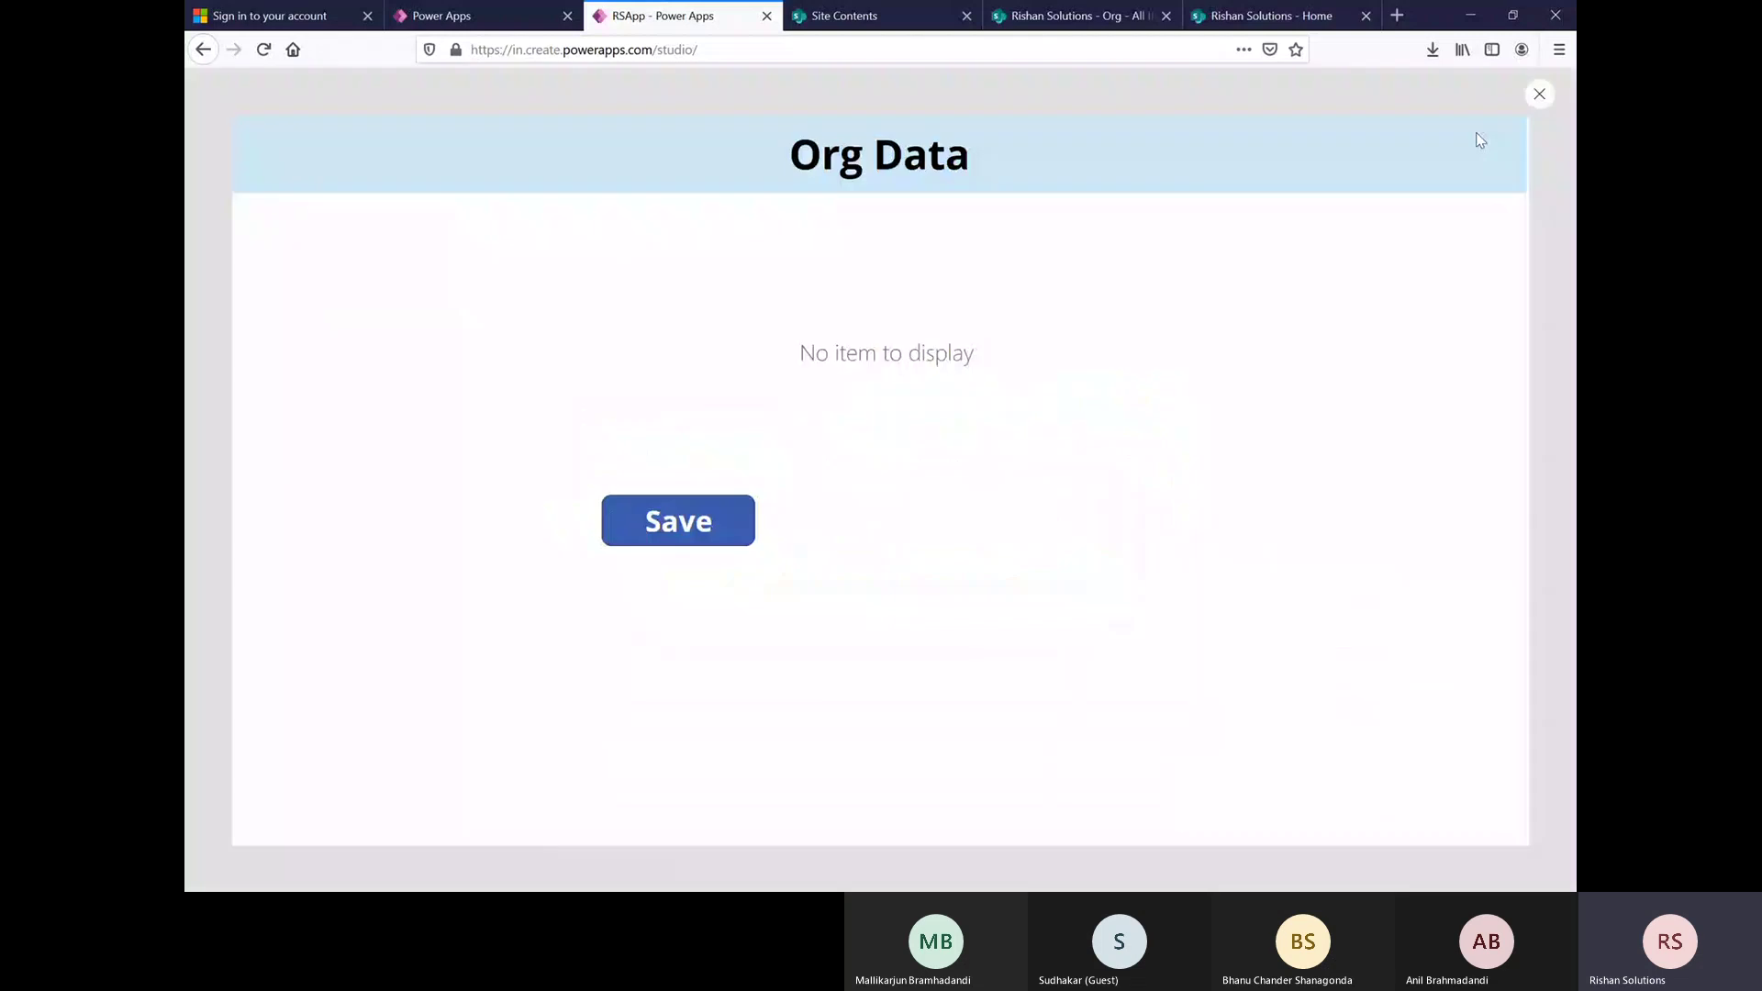
{"action": "left_click", "coordinate": [677, 524]}
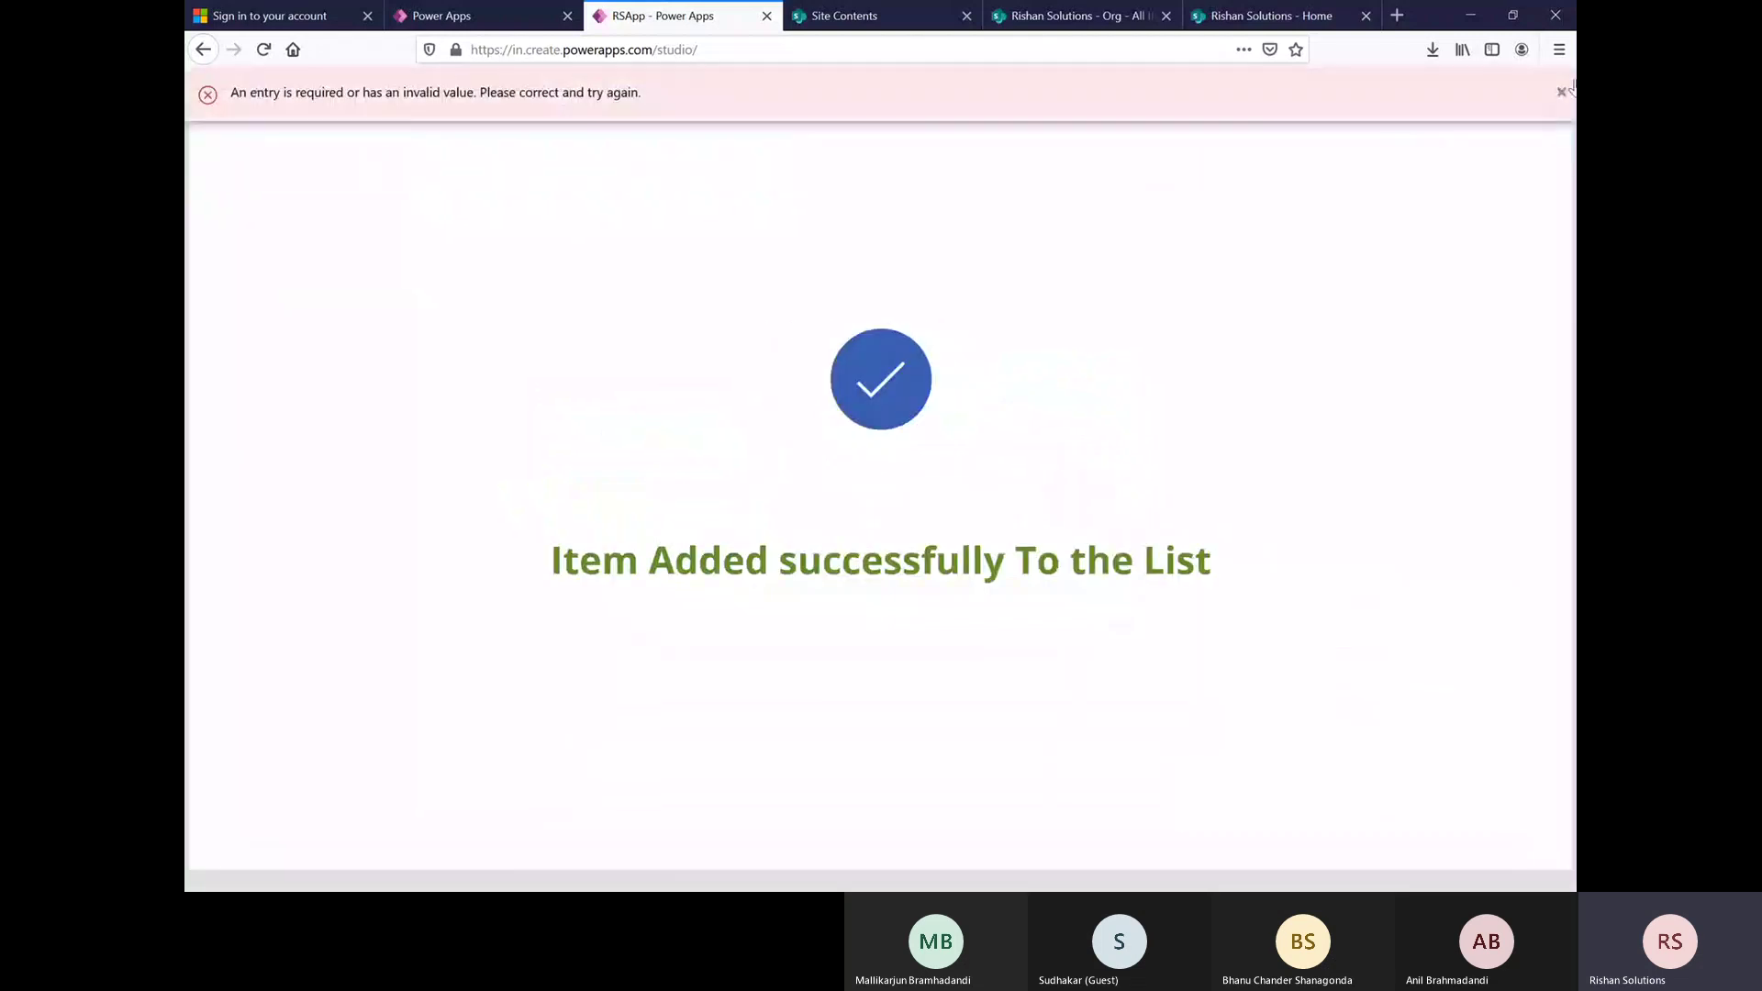
{"action": "left_click", "coordinate": [1564, 94]}
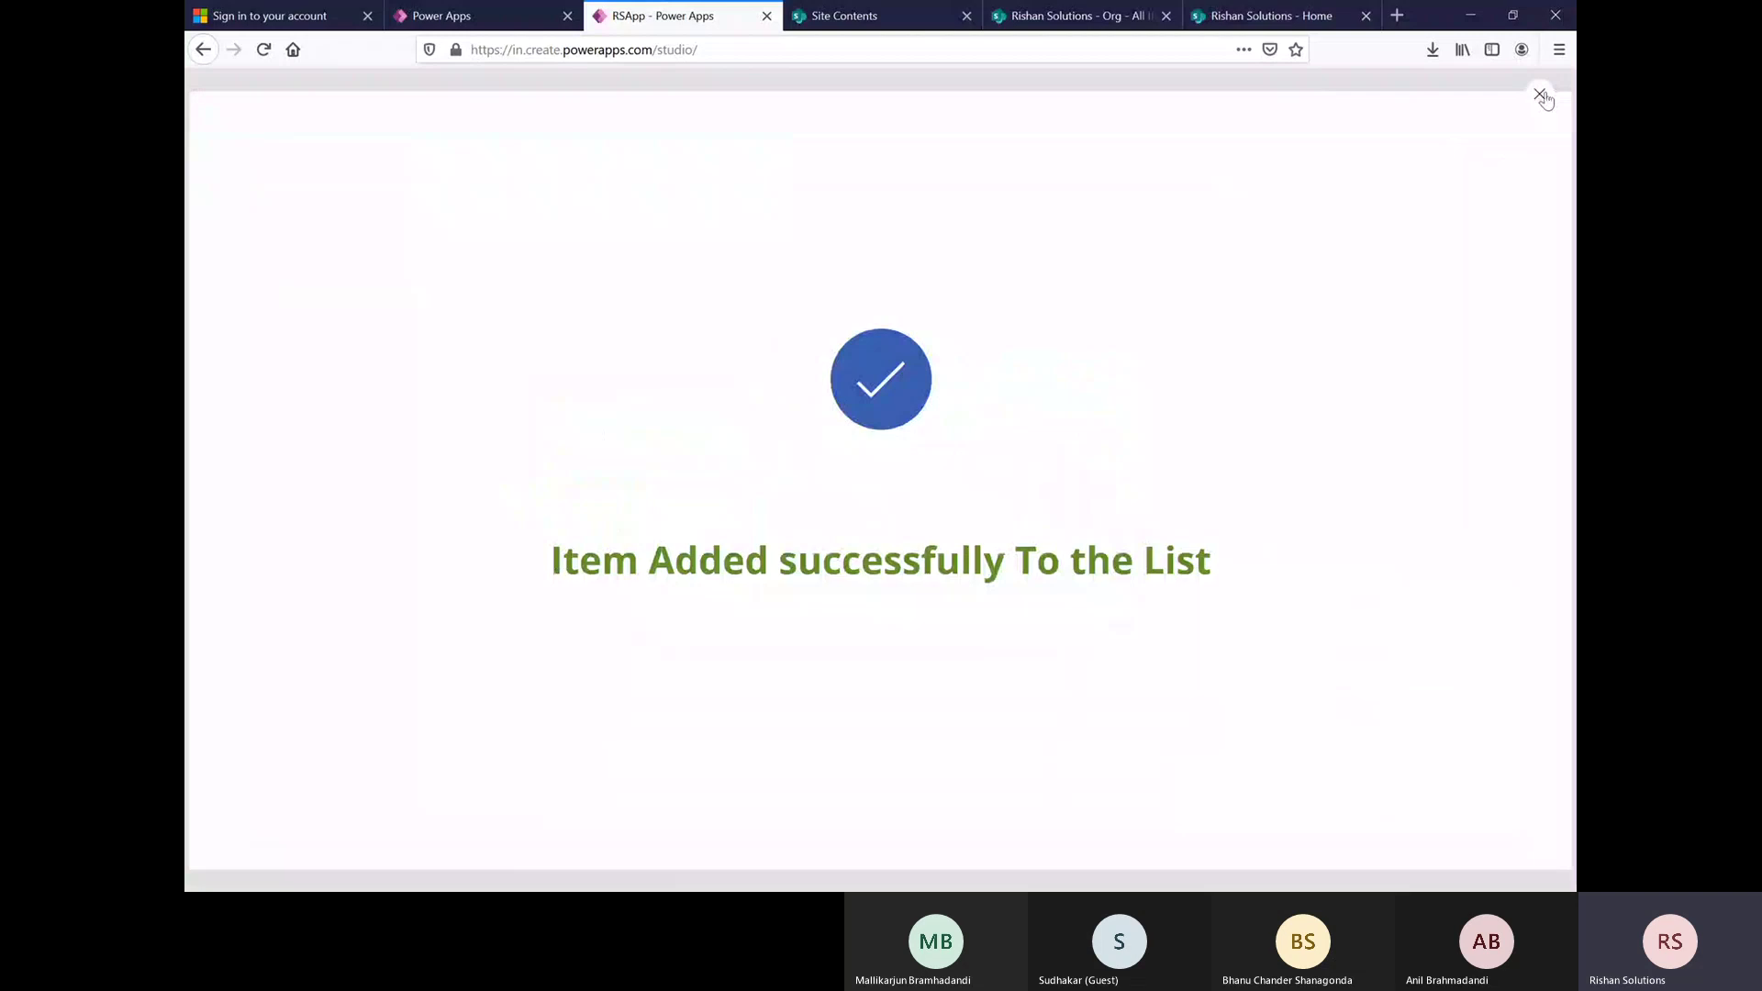
{"action": "left_click", "coordinate": [1542, 95]}
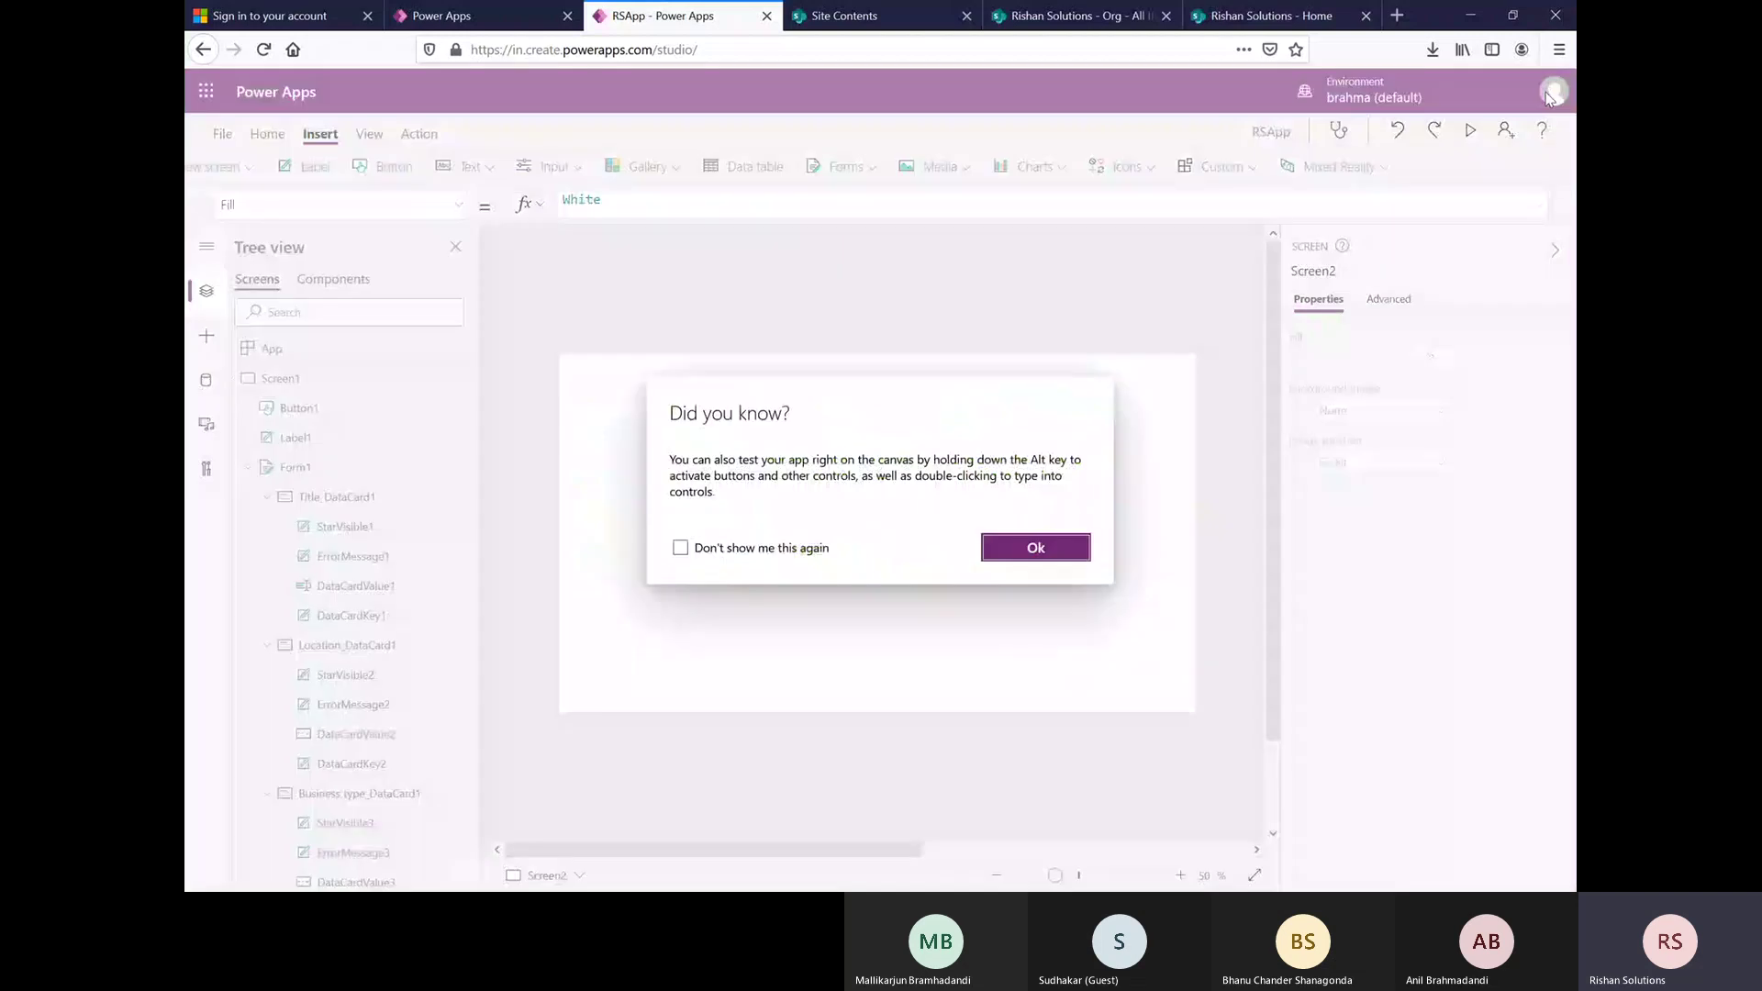
- Dismiss the testing tip, preview Screen2 with its success message, and return to editing
{"action": "left_click", "coordinate": [1030, 546]}
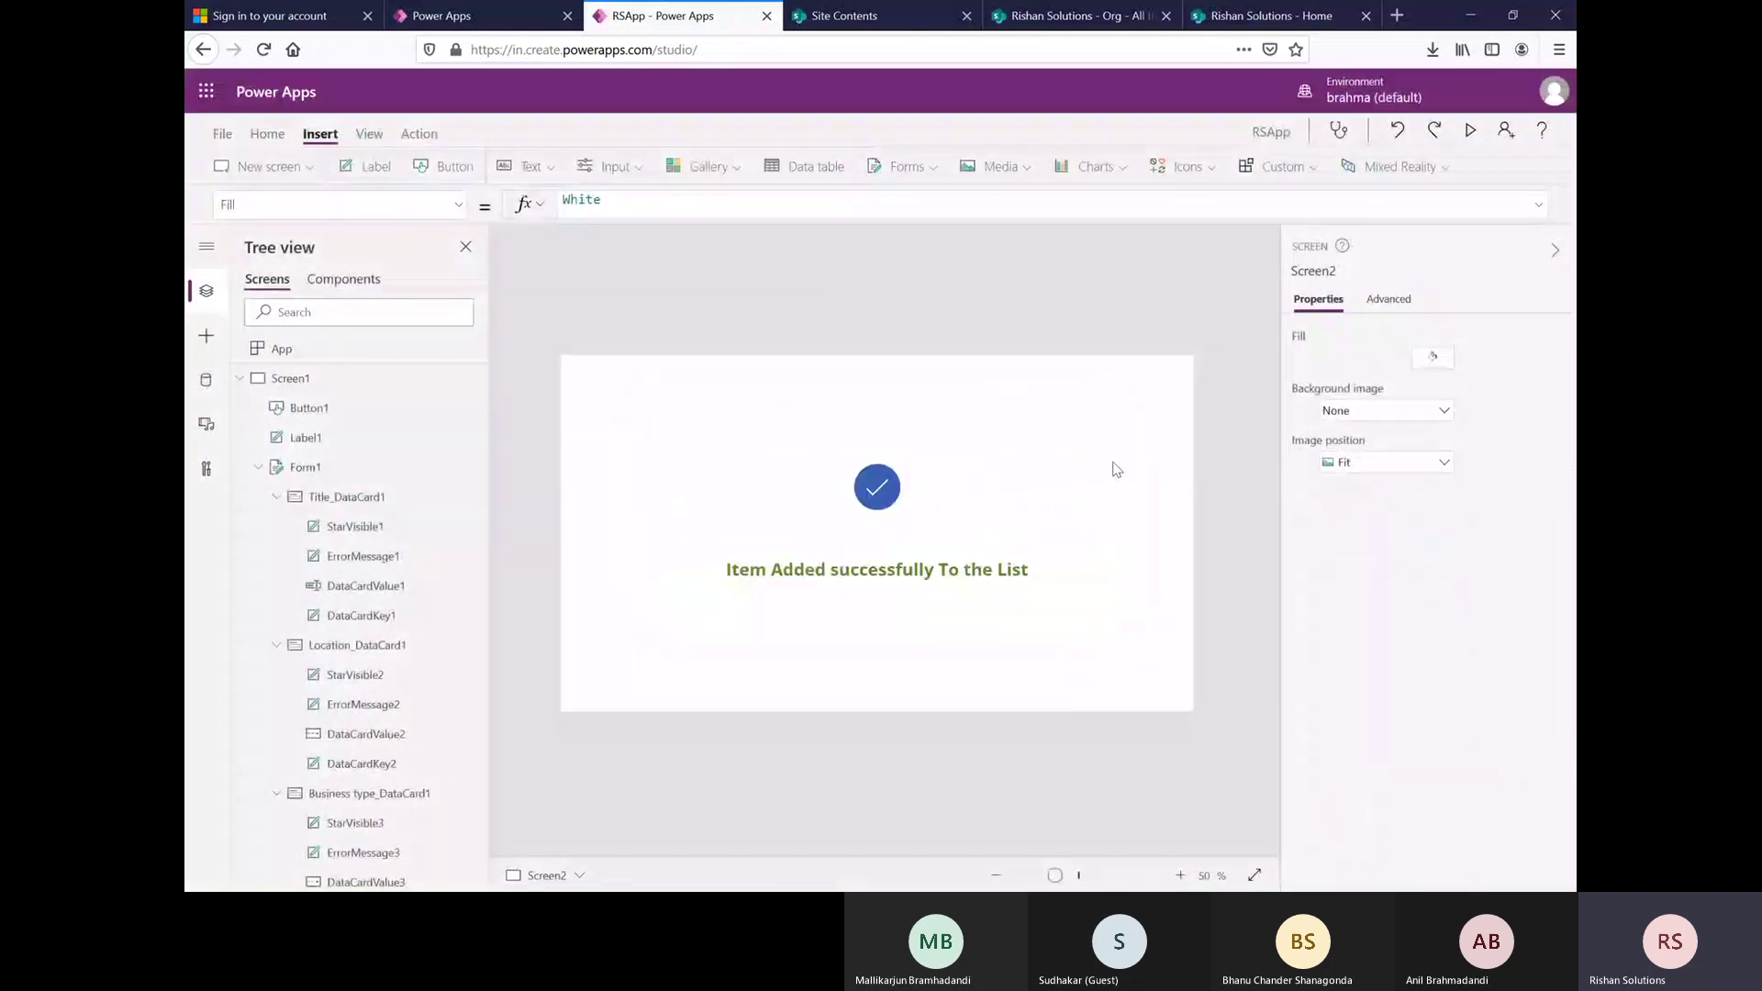
{"action": "left_click", "coordinate": [1466, 137]}
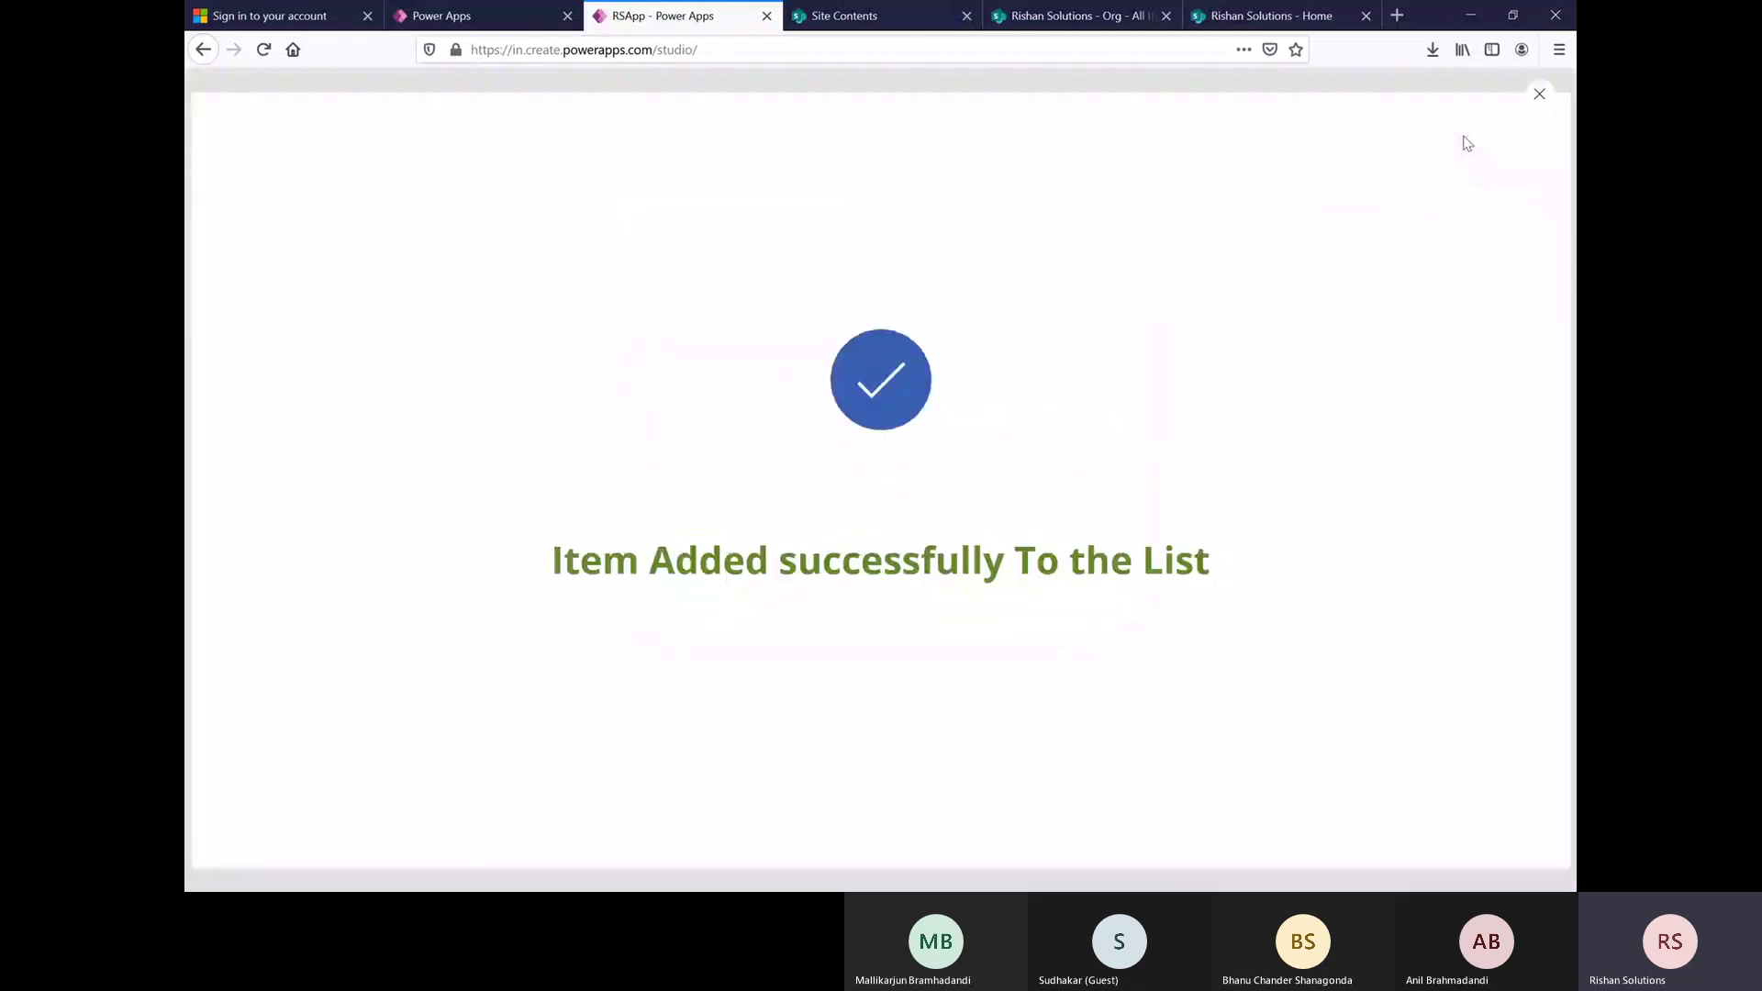
{"action": "left_click", "coordinate": [1541, 96]}
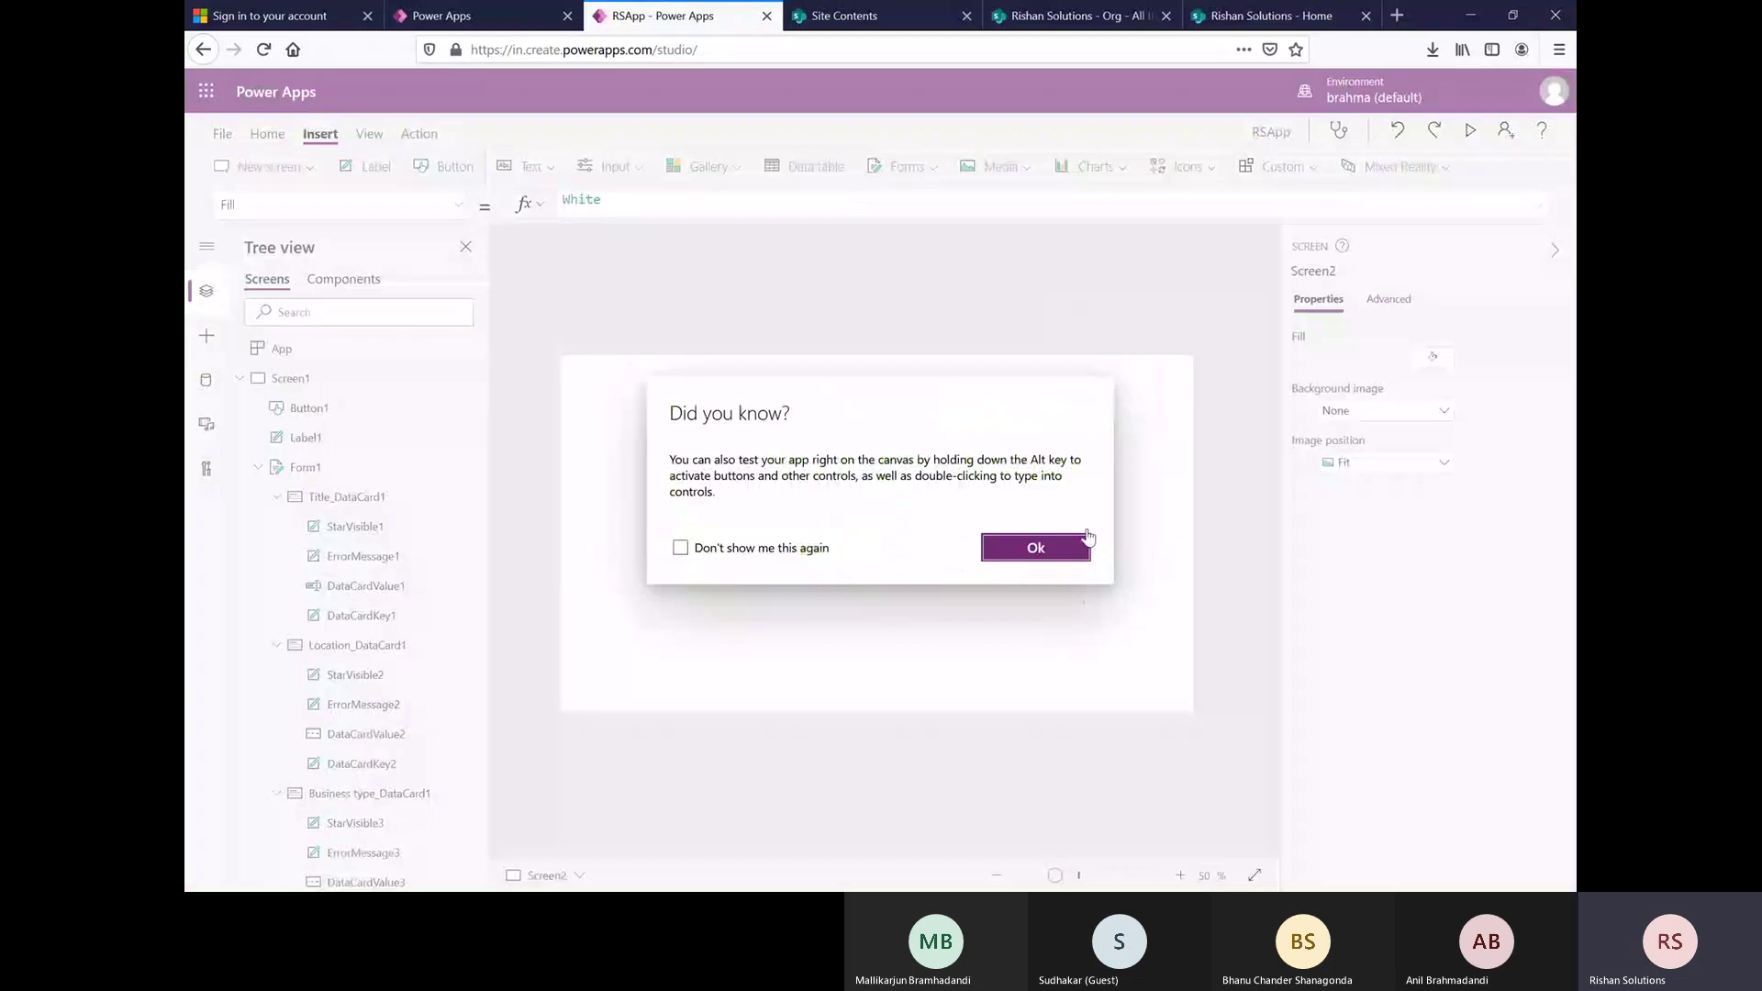
{"action": "left_click", "coordinate": [1035, 547]}
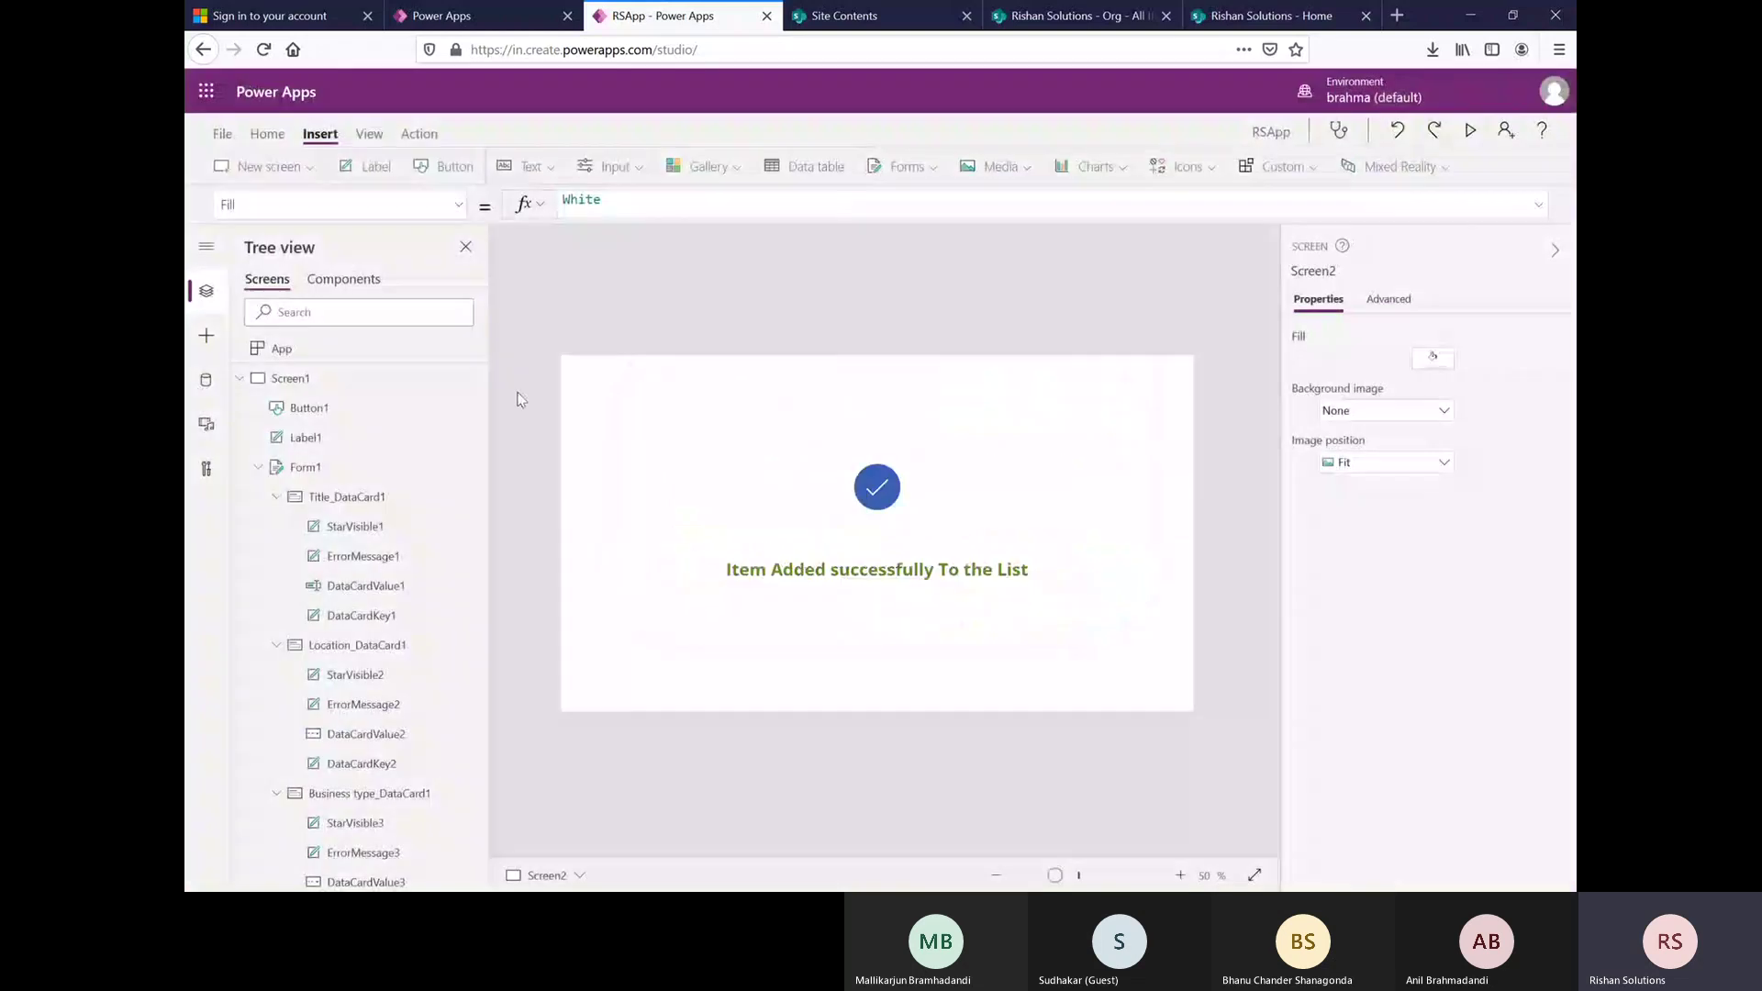
- Preview Screen1, return to editing and inspect the Save button and Form1's default mode
{"action": "left_click", "coordinate": [284, 381]}
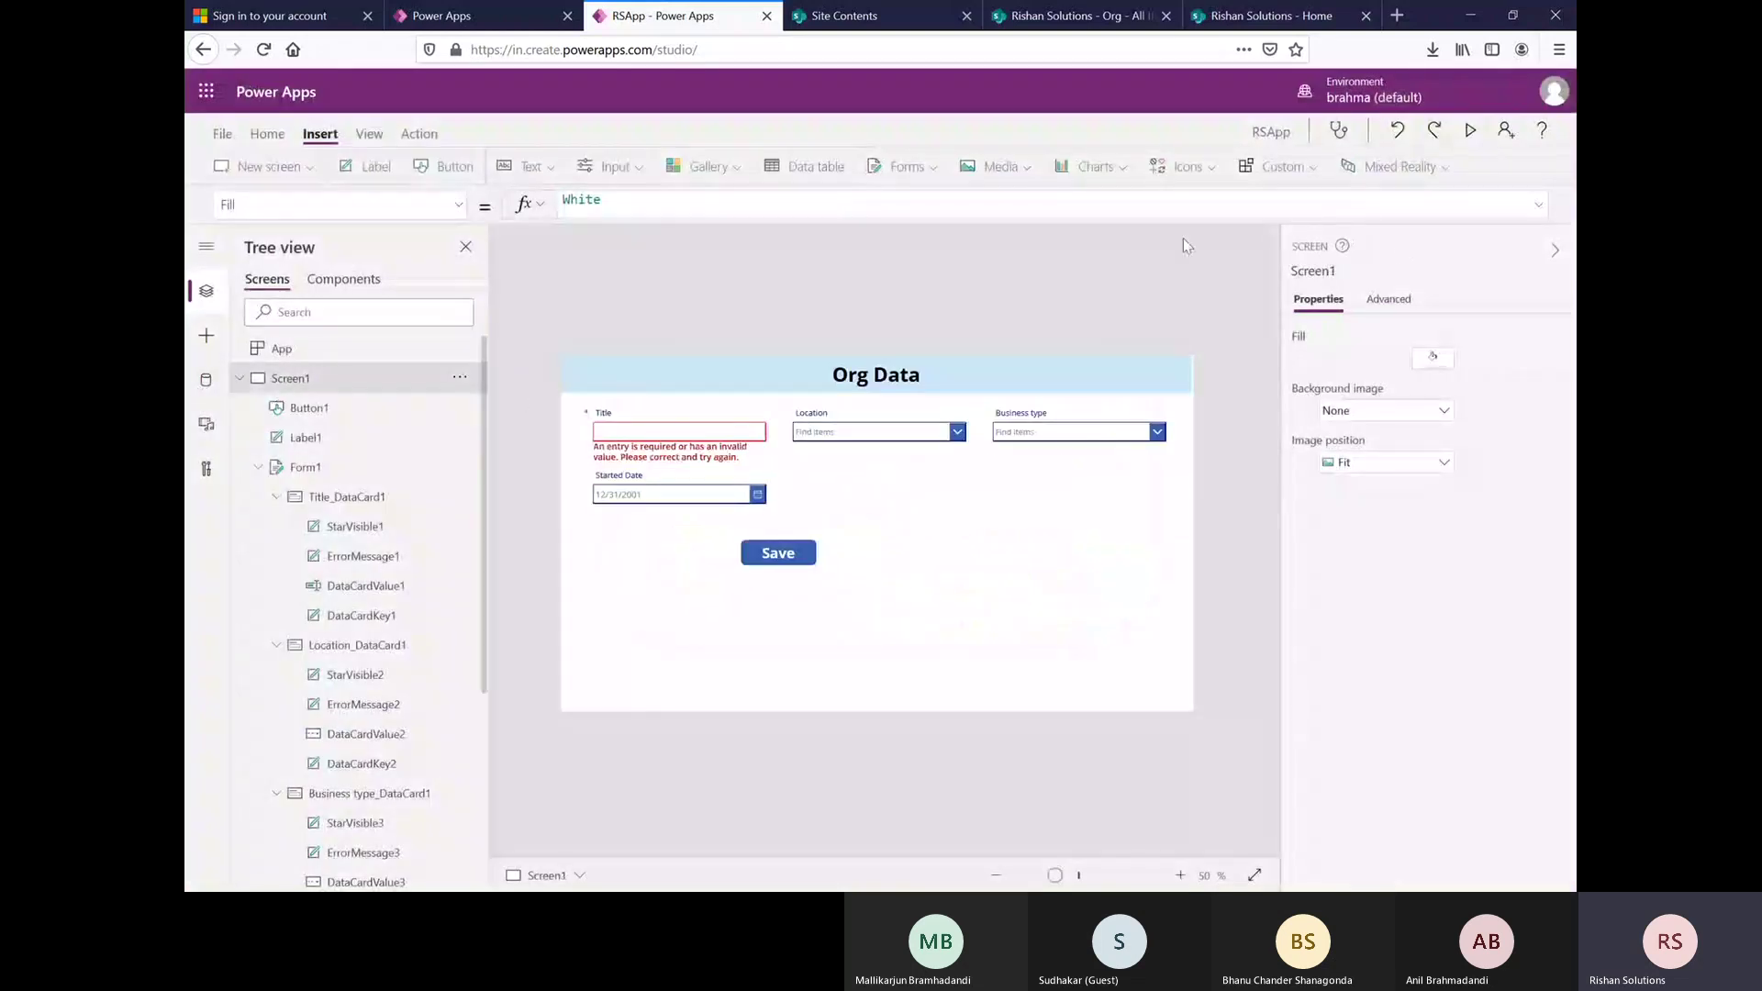
{"action": "left_click", "coordinate": [1472, 133]}
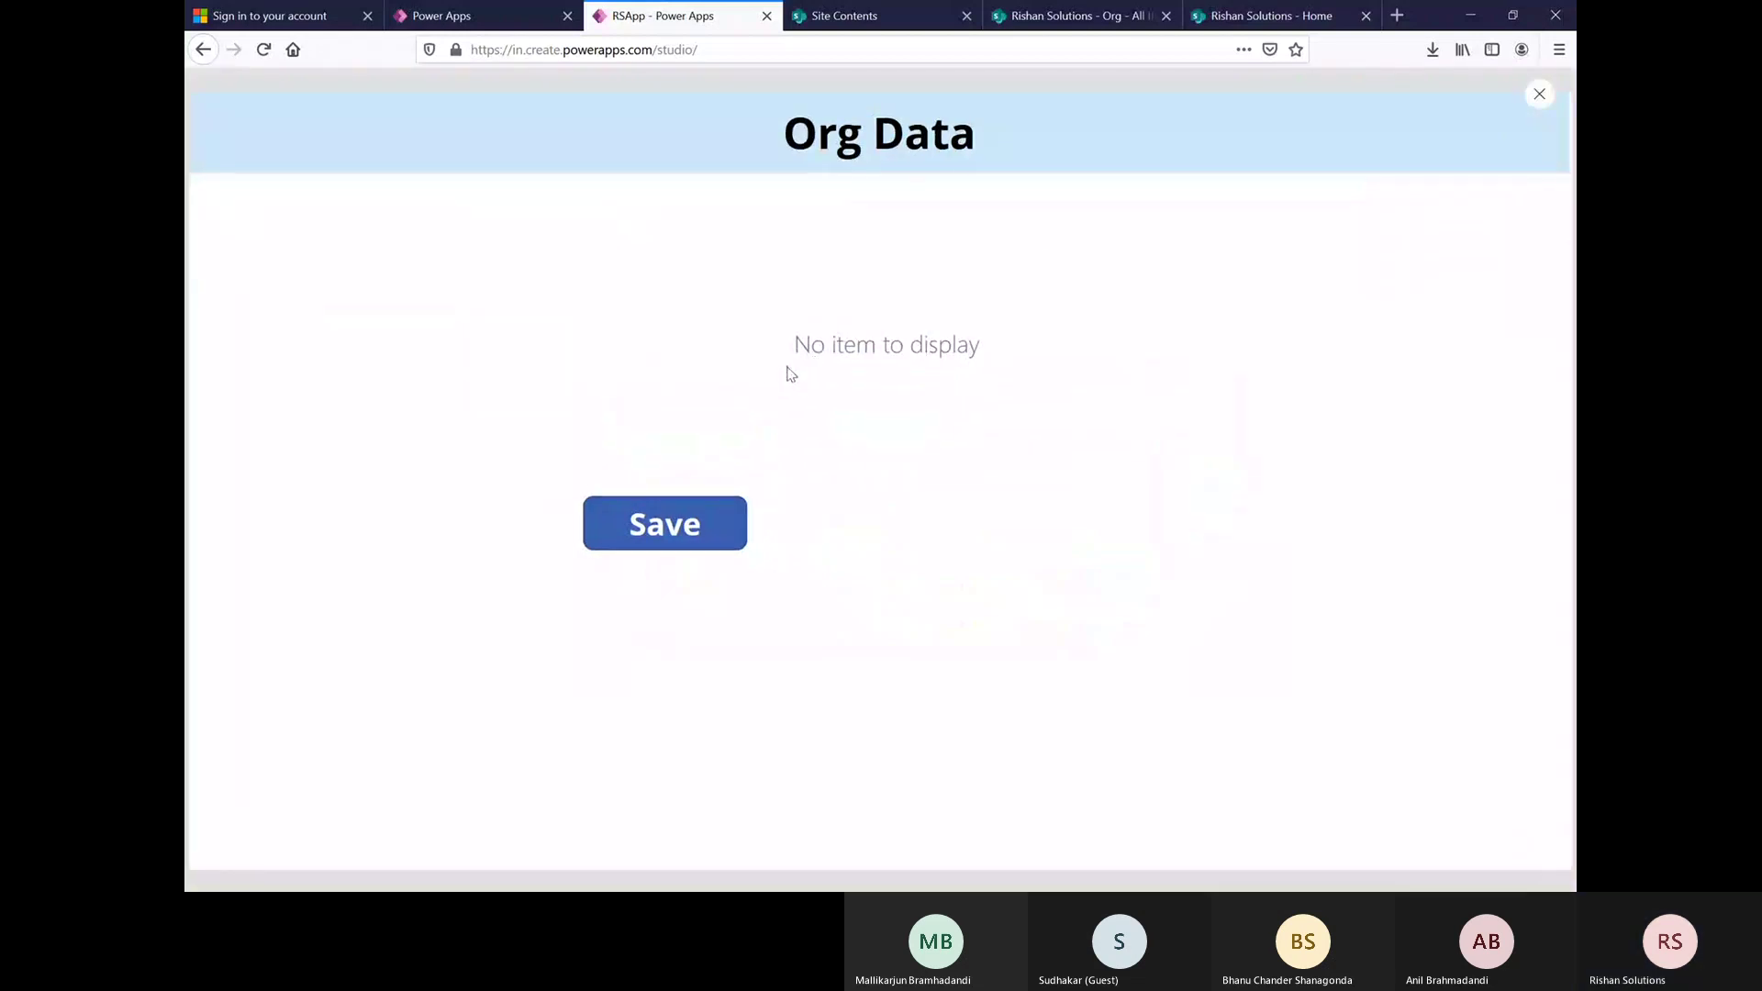
{"action": "left_click", "coordinate": [1541, 96]}
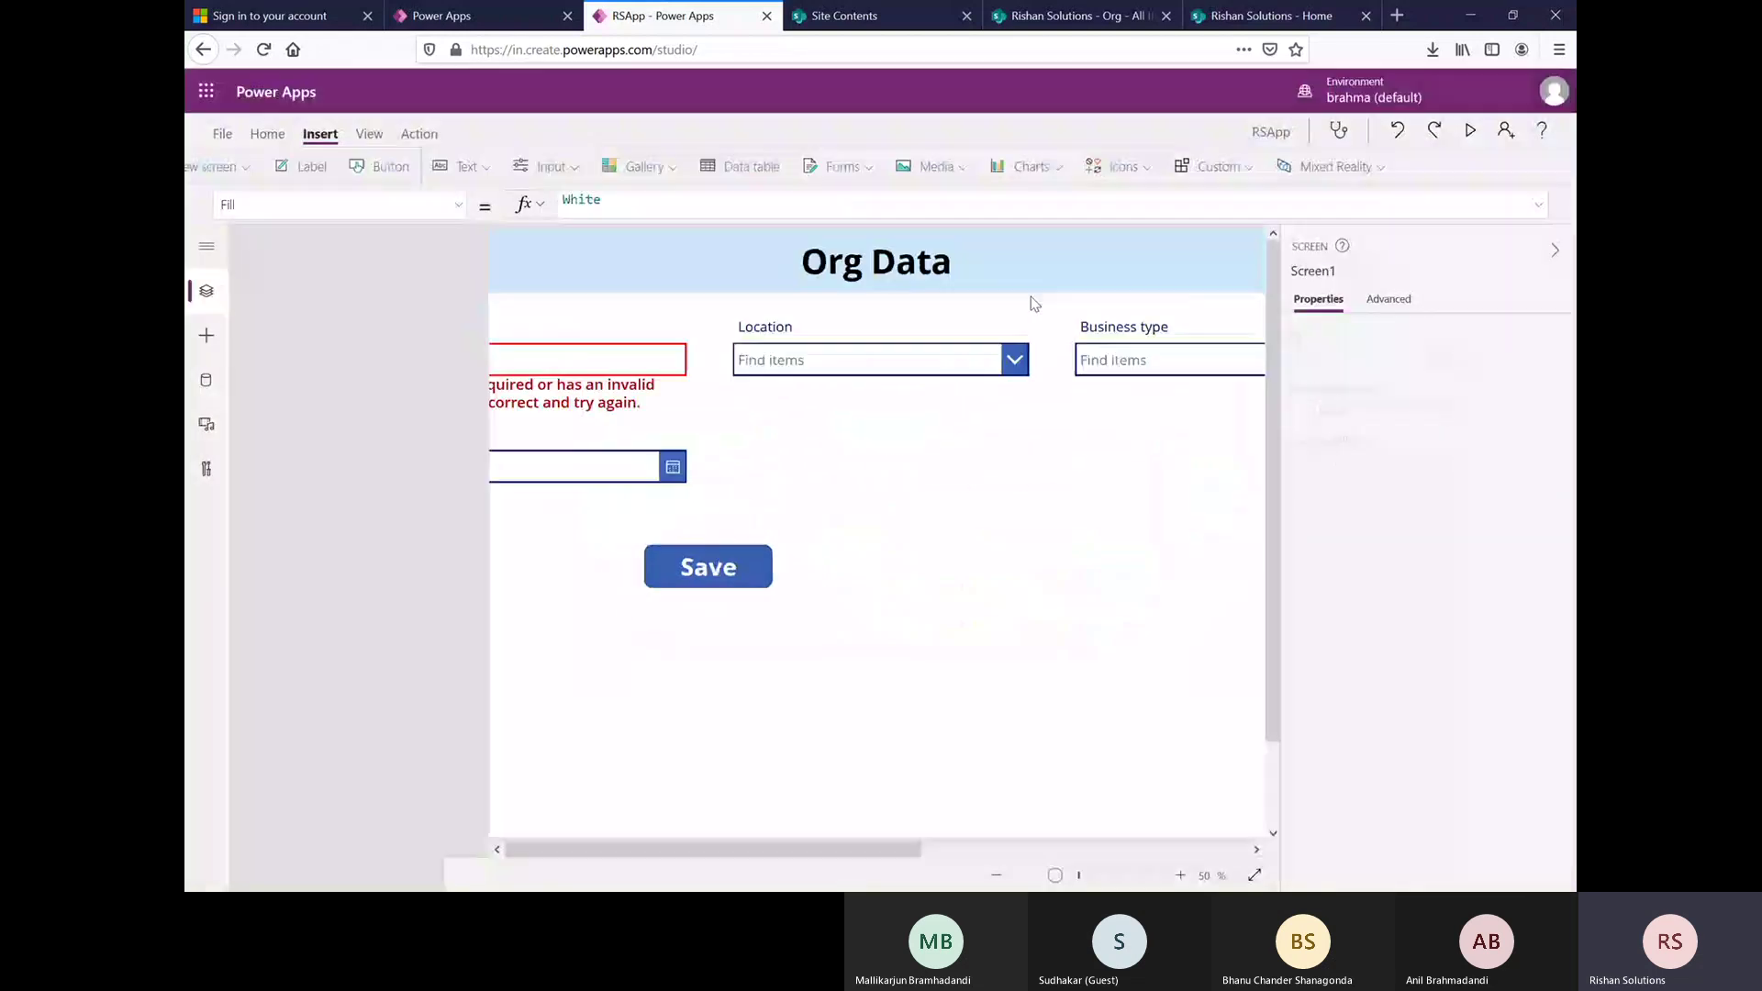
{"action": "left_click", "coordinate": [1055, 563]}
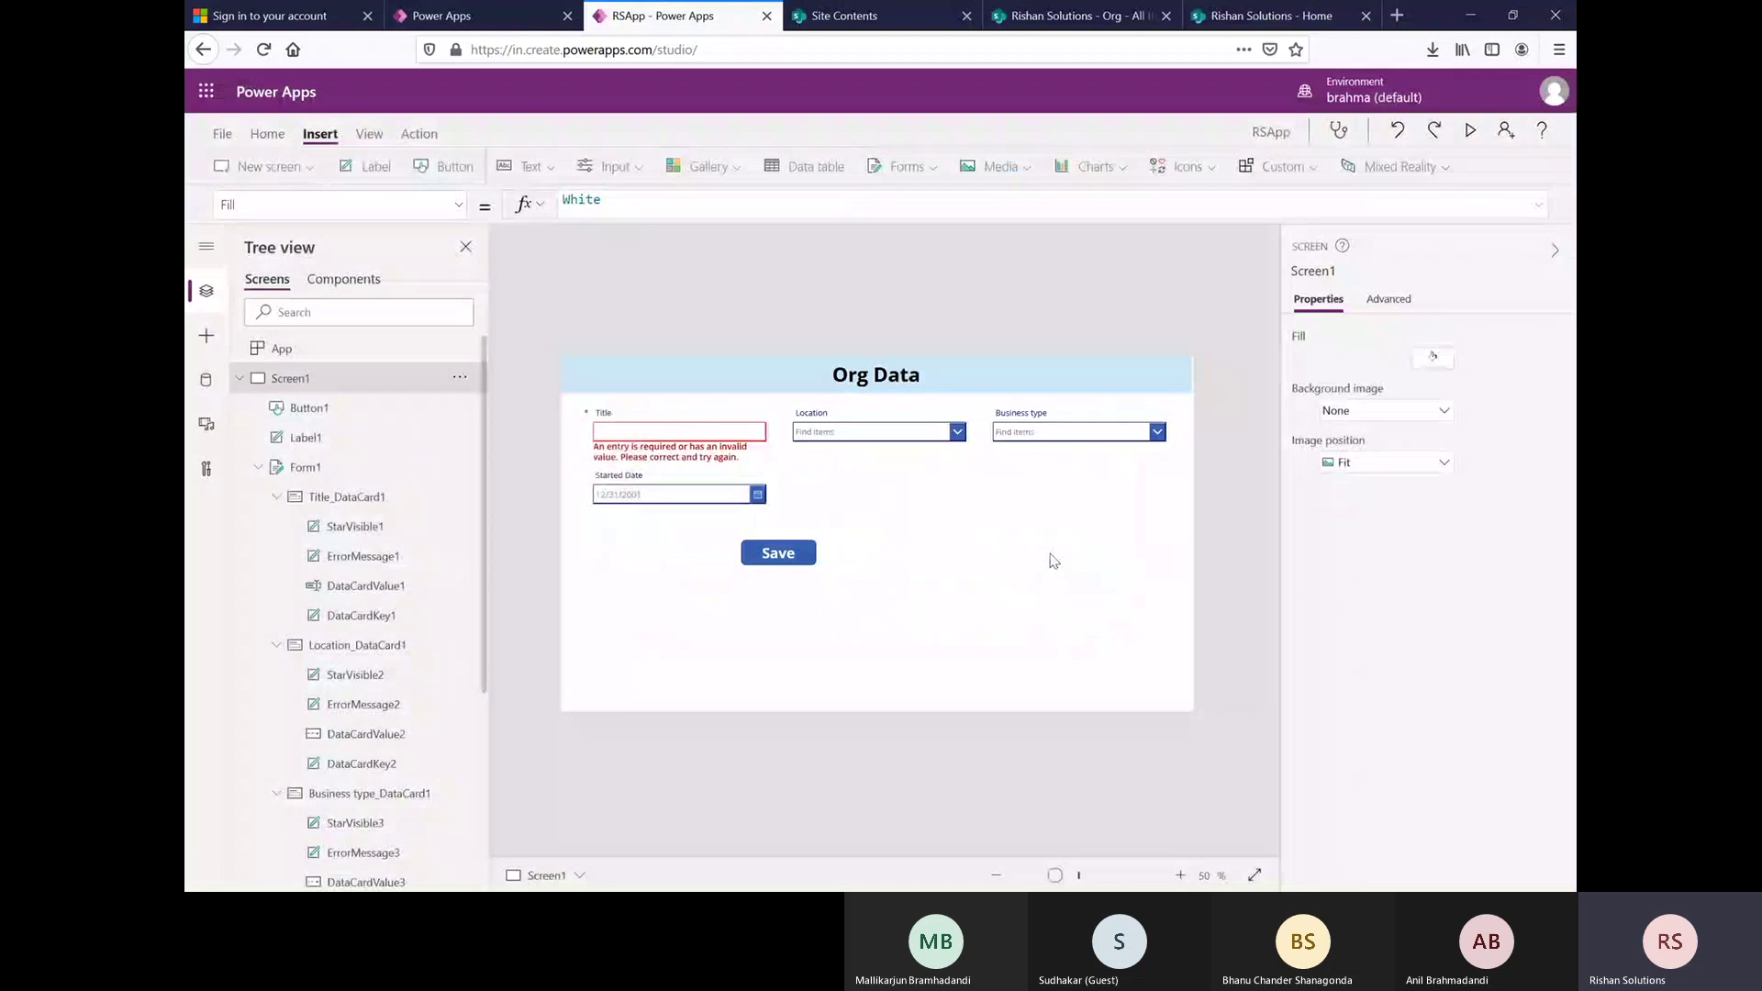
{"action": "left_click", "coordinate": [780, 557]}
{"action": "left_click", "coordinate": [906, 483]}
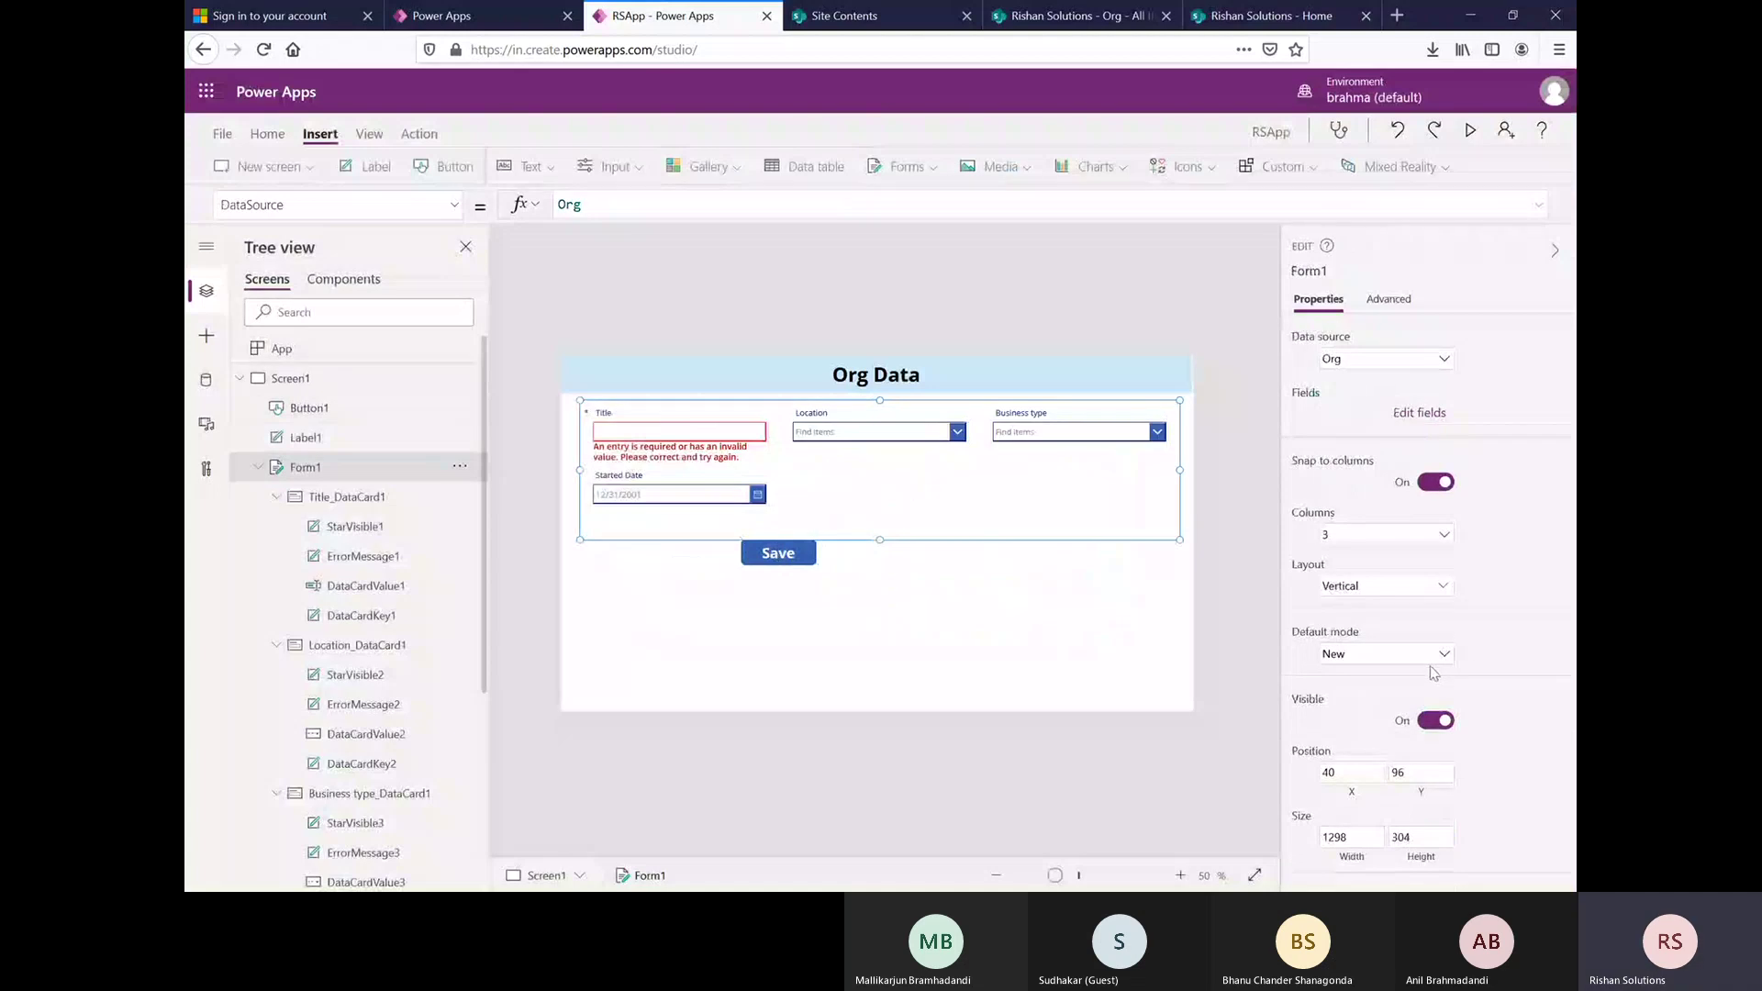
{"action": "left_click", "coordinate": [223, 133]}
{"action": "left_click", "coordinate": [217, 145]}
- Add a button to Screen2 below and to the right of the success message, at about X 945, Y 633
{"action": "left_click", "coordinate": [250, 384]}
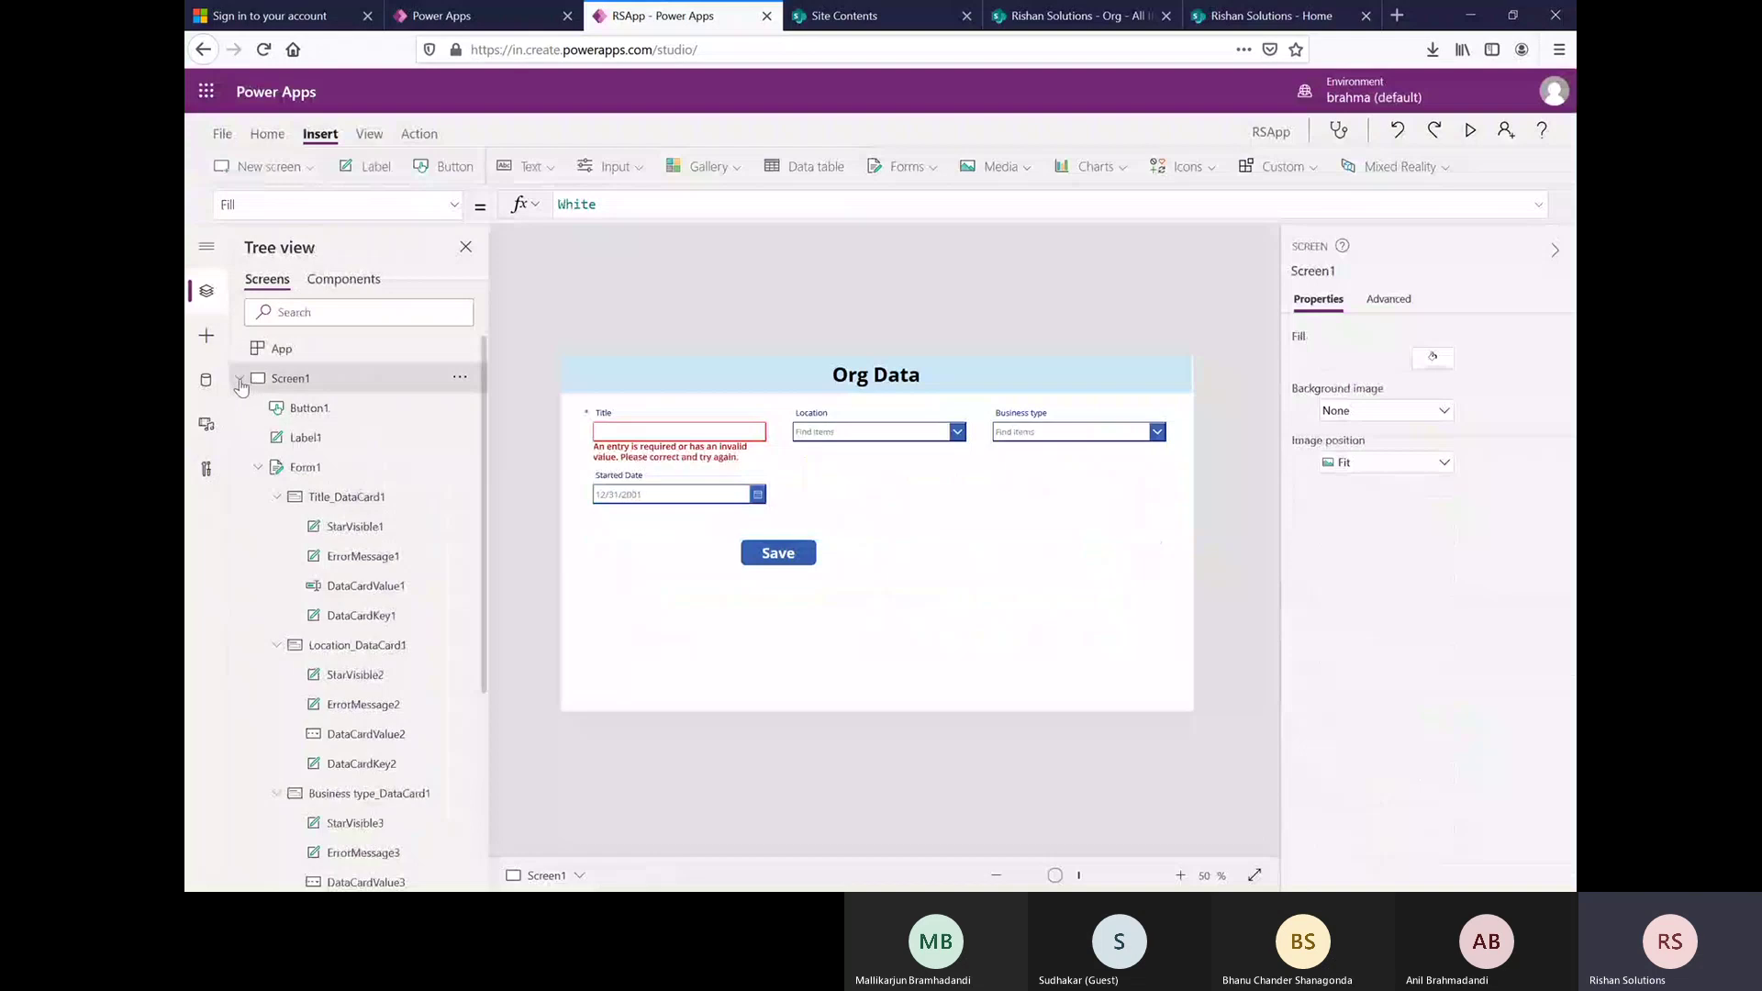
{"action": "left_click", "coordinate": [241, 382]}
{"action": "left_click", "coordinate": [307, 411]}
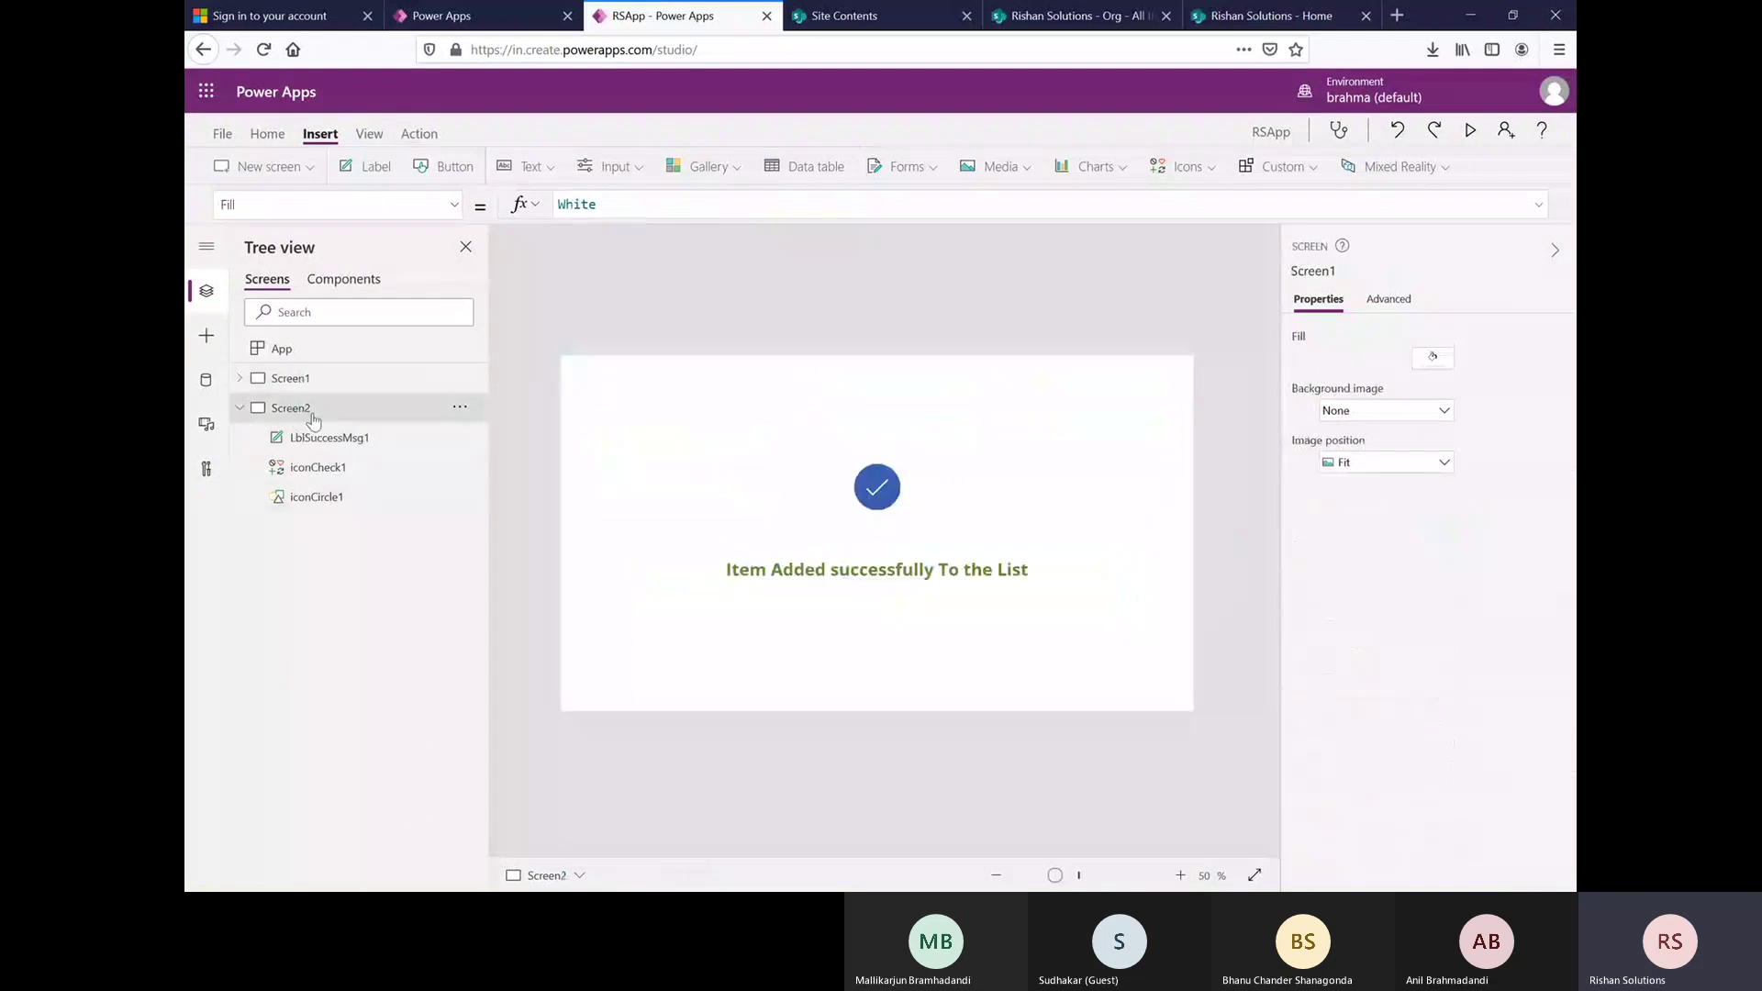
{"action": "left_click", "coordinate": [443, 166]}
{"action": "left_click_drag", "start_coordinate": [616, 383], "coordinate": [1035, 658]}
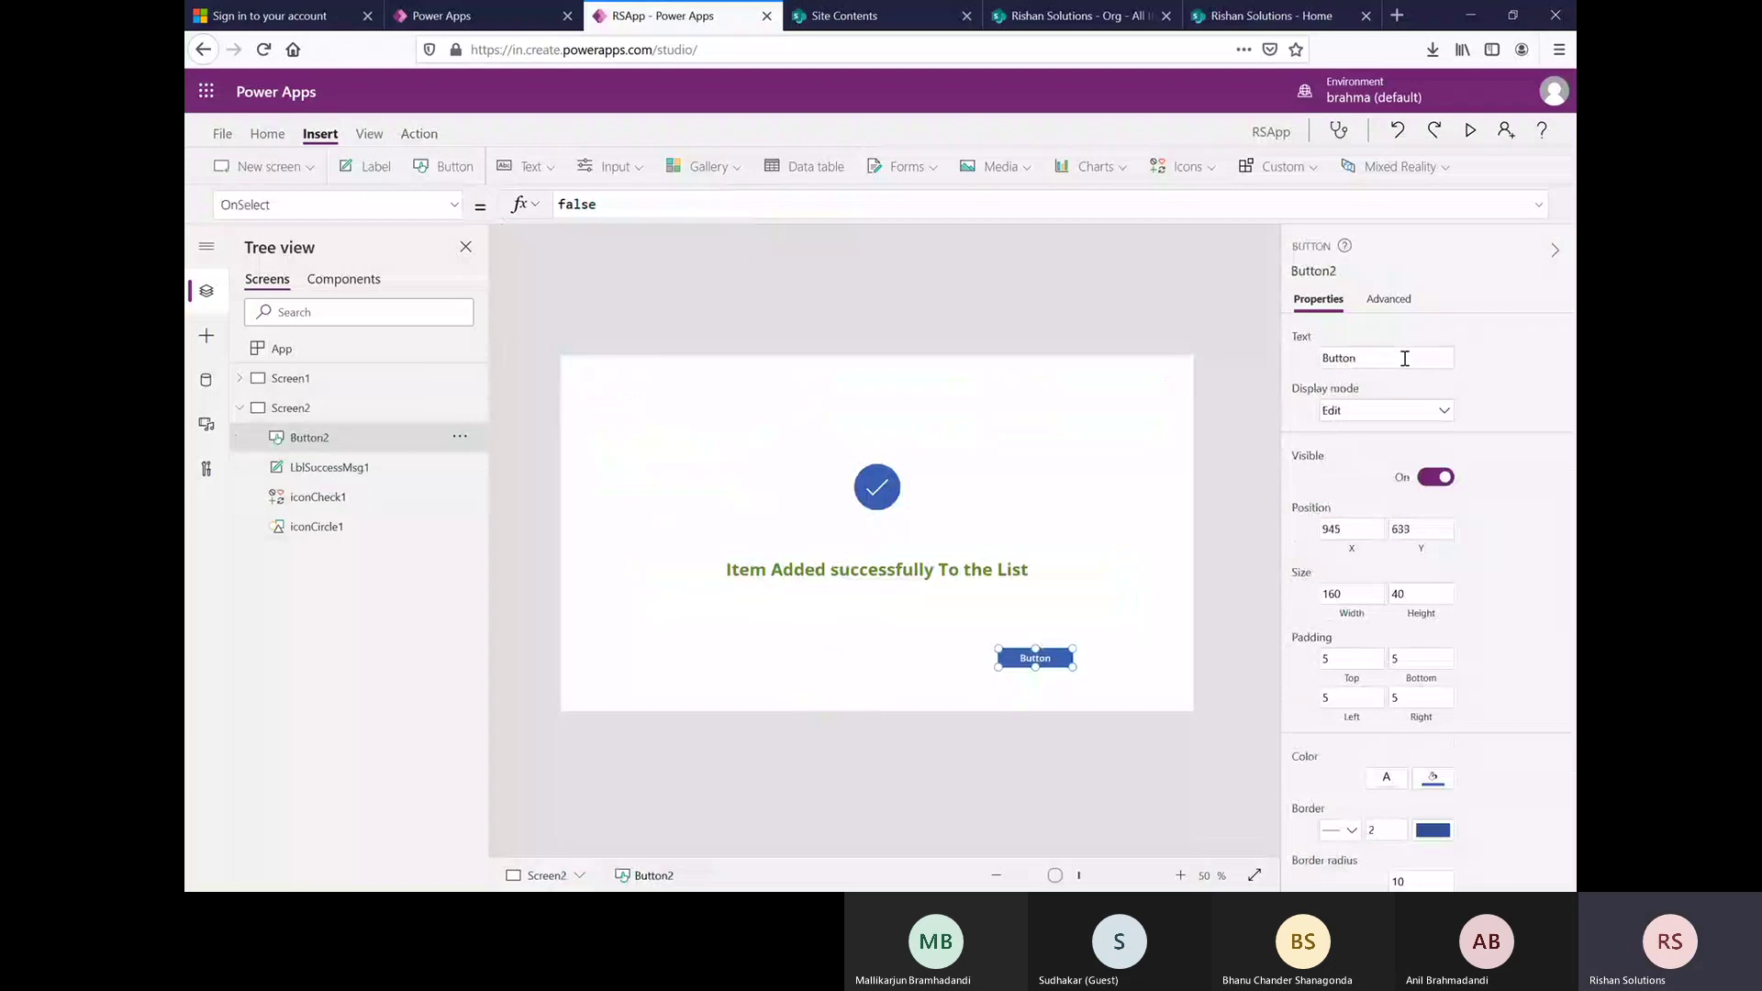
- Set the text of Screen2's new button to "Add new Item"
{"action": "left_click", "coordinate": [1404, 358]}
{"action": "key", "text": "BackSpace"}
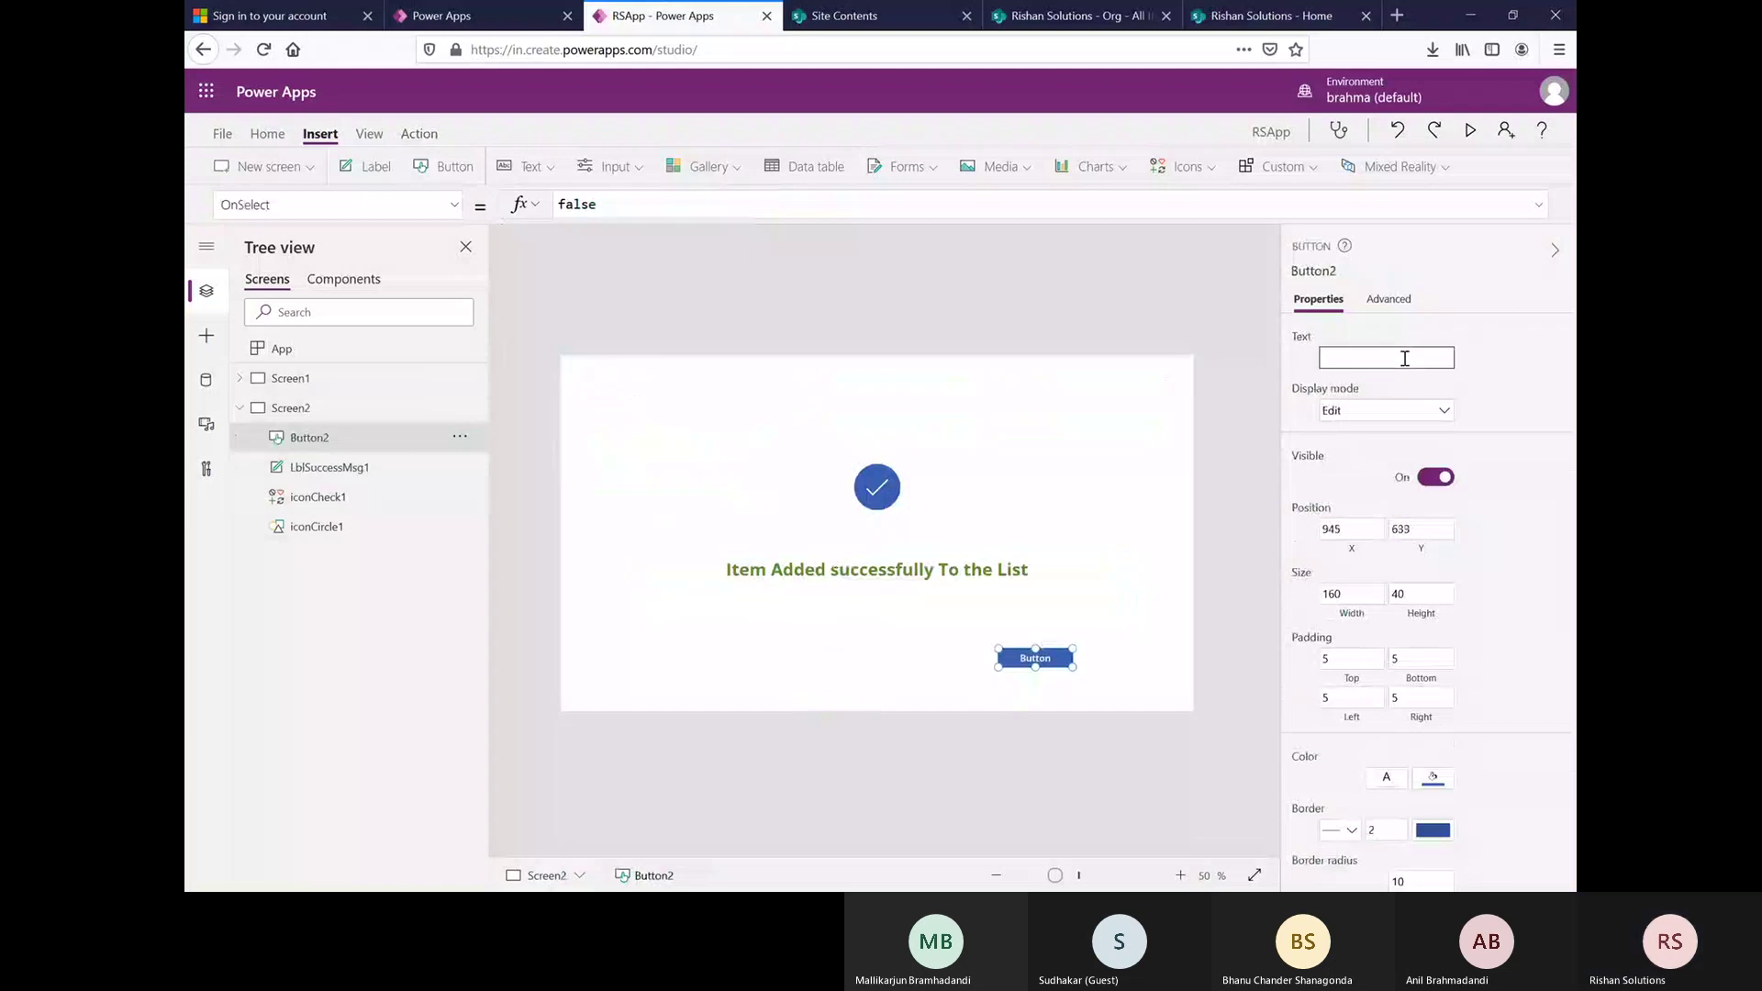
{"action": "type", "text": "Add new Item"}
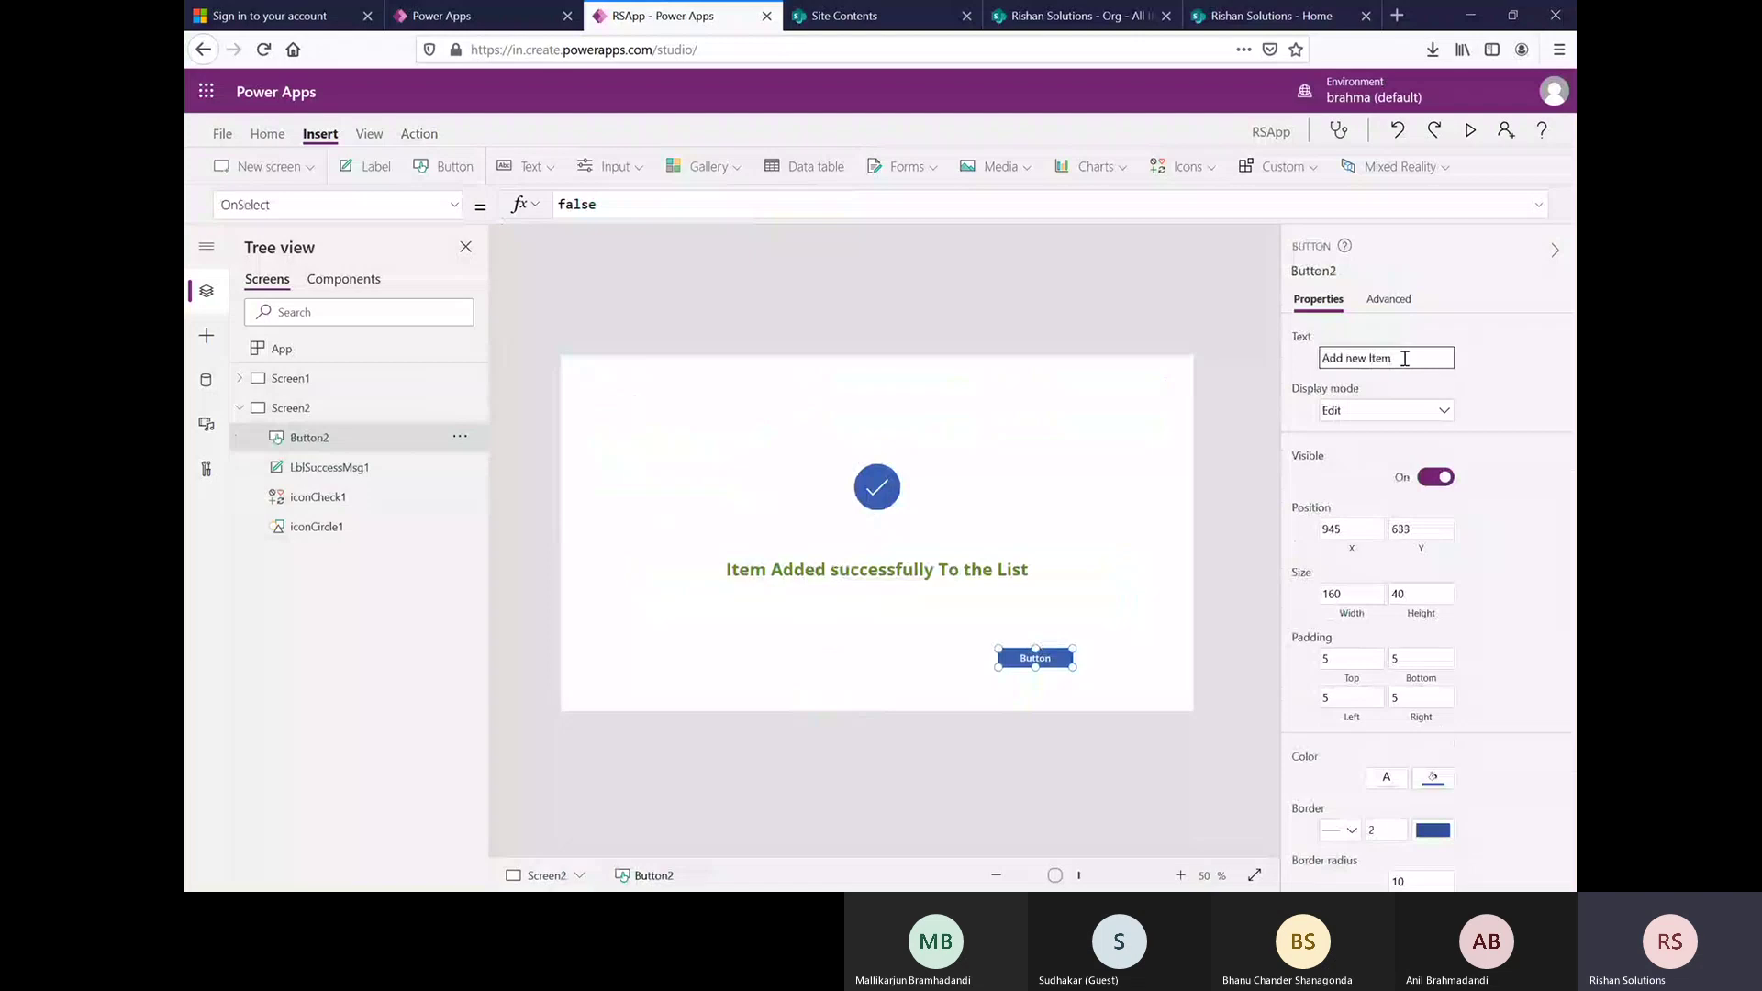
{"action": "left_click", "coordinate": [1111, 603]}
- Replace the OnSelect formula of the "Add new Item" button with Navigate(Screen1)
{"action": "left_click", "coordinate": [1032, 661]}
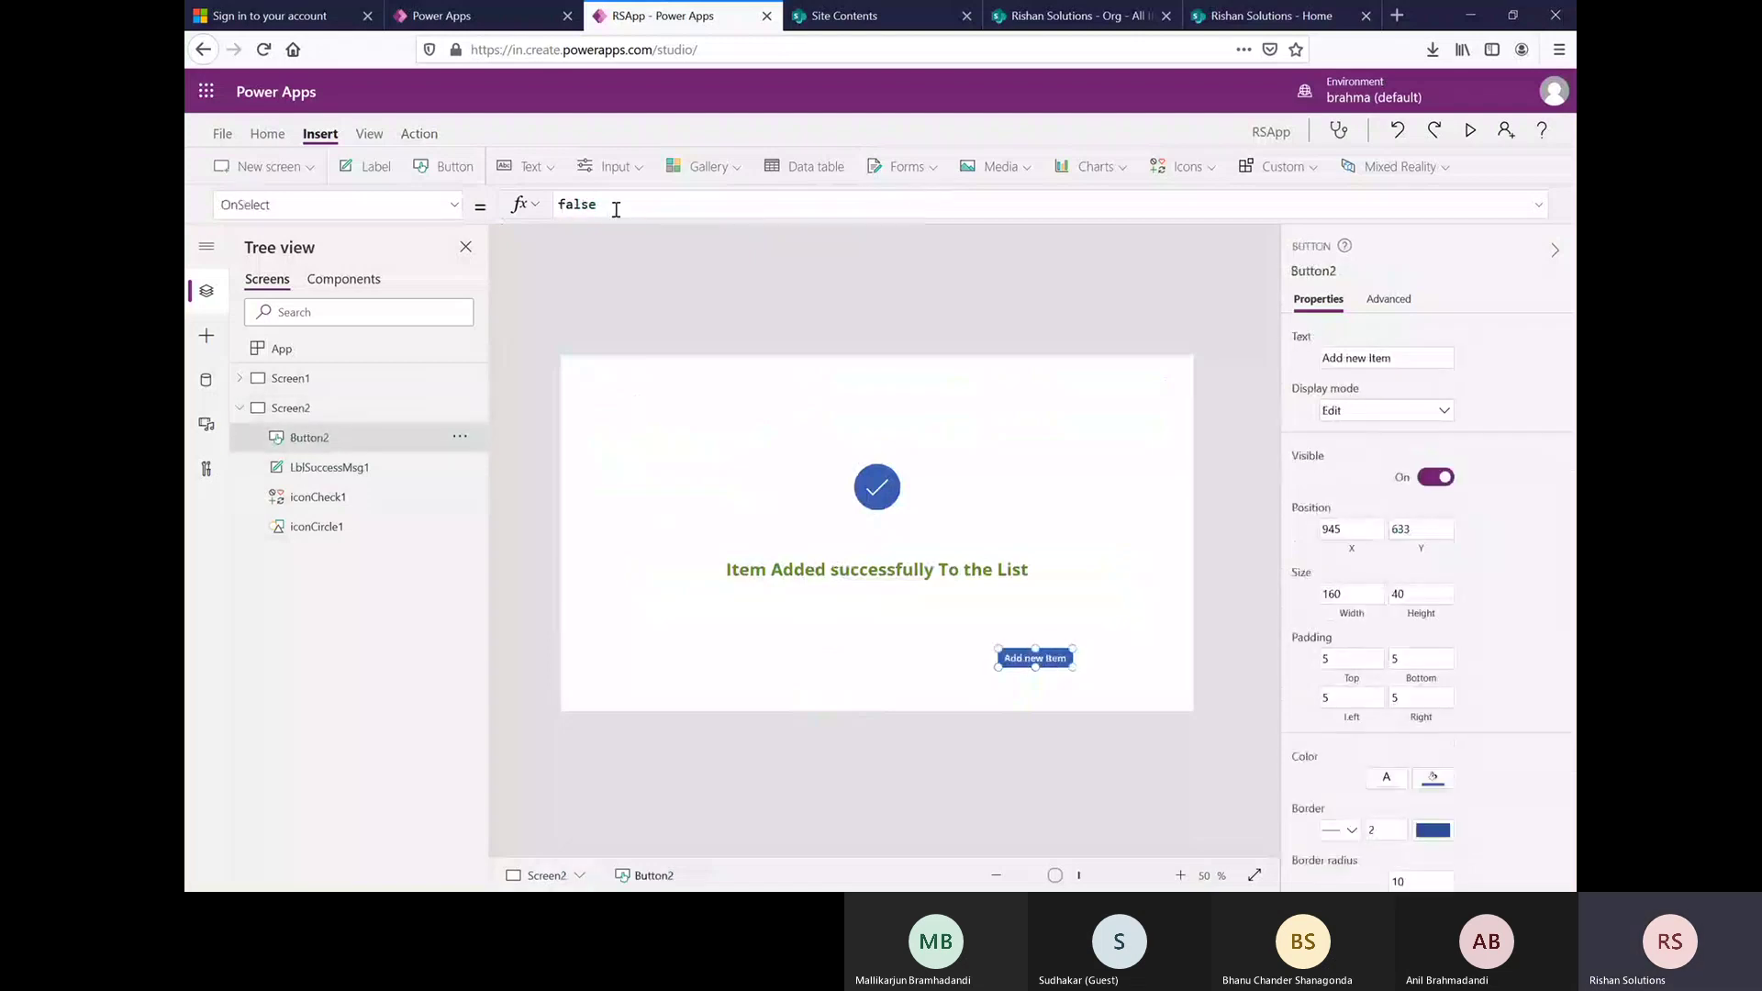
{"action": "left_click_drag", "start_coordinate": [617, 205], "coordinate": [542, 216]}
{"action": "type", "text": "Navi"}
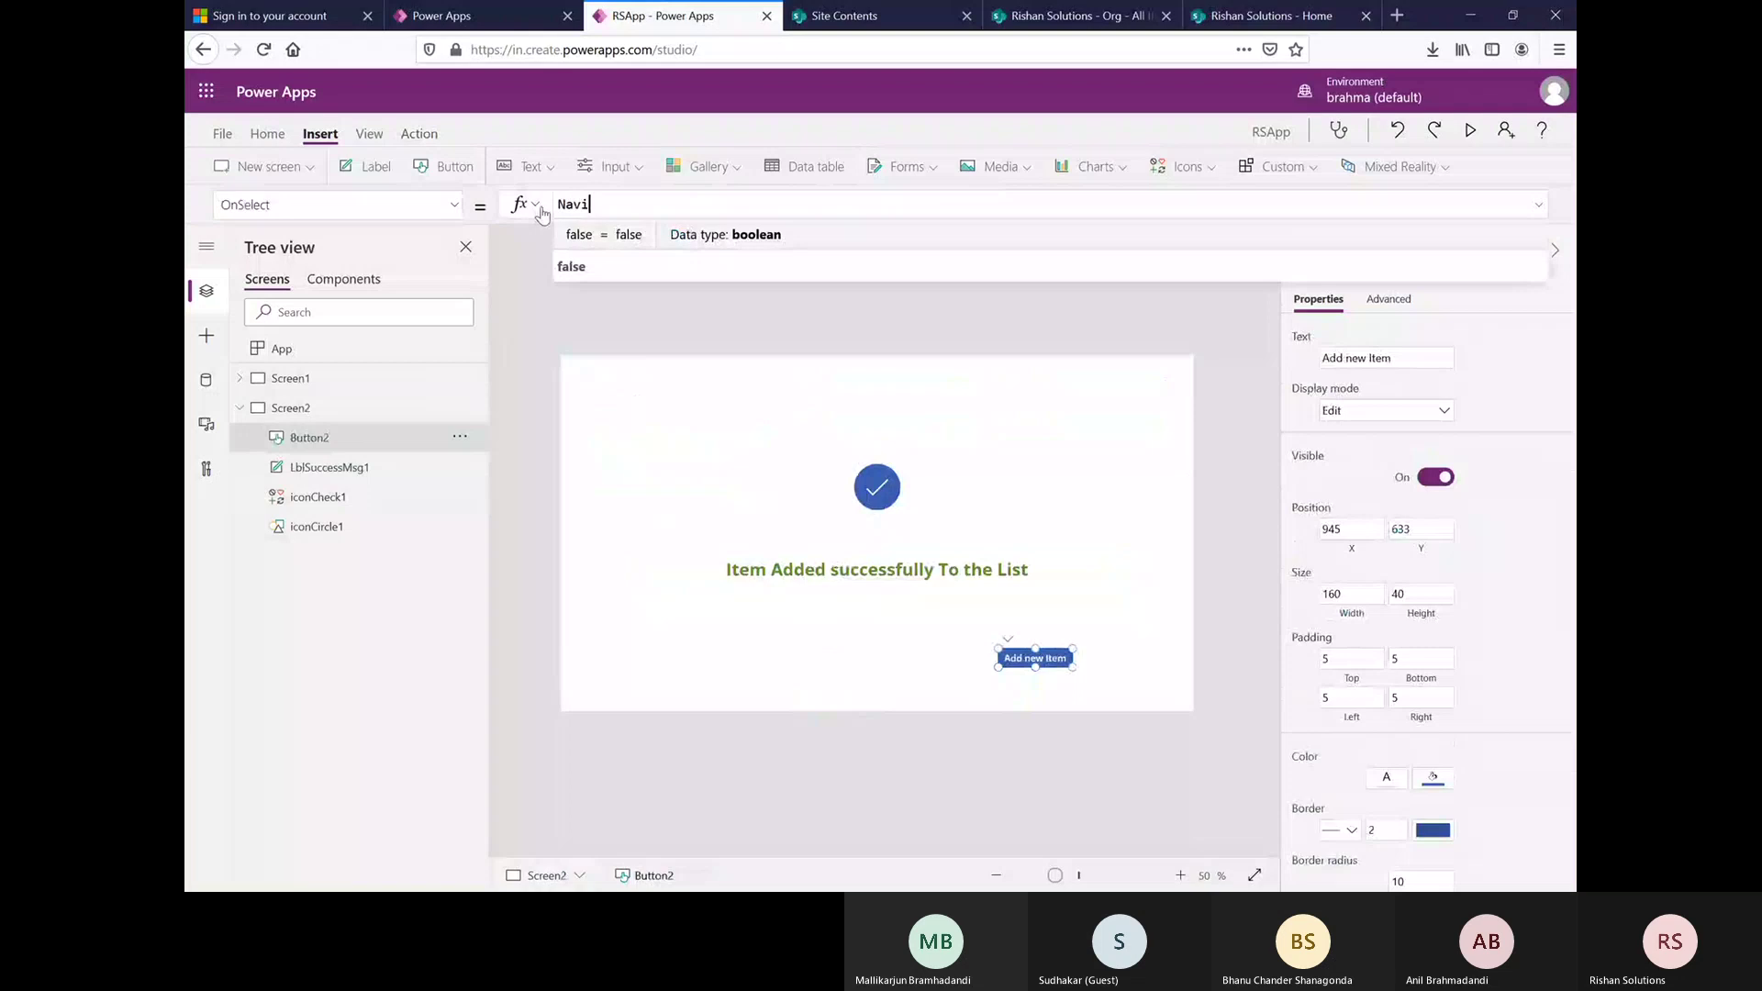
{"action": "left_click", "coordinate": [629, 241]}
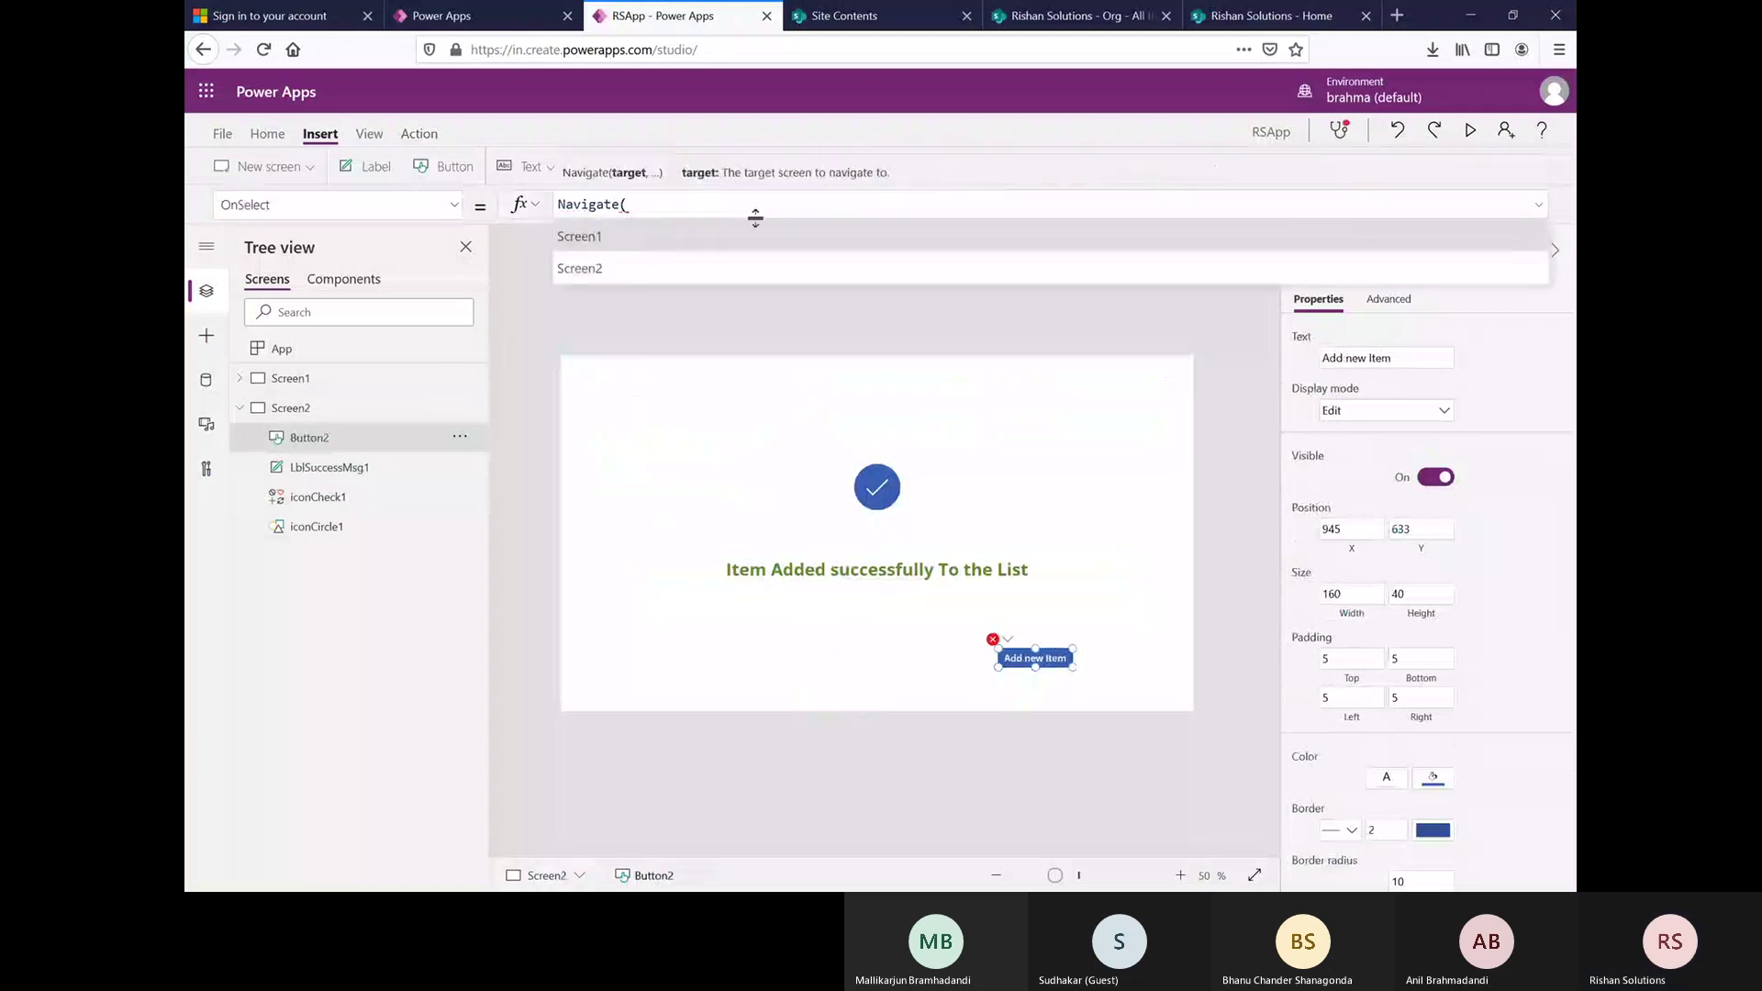
{"action": "type", "text": "scree"}
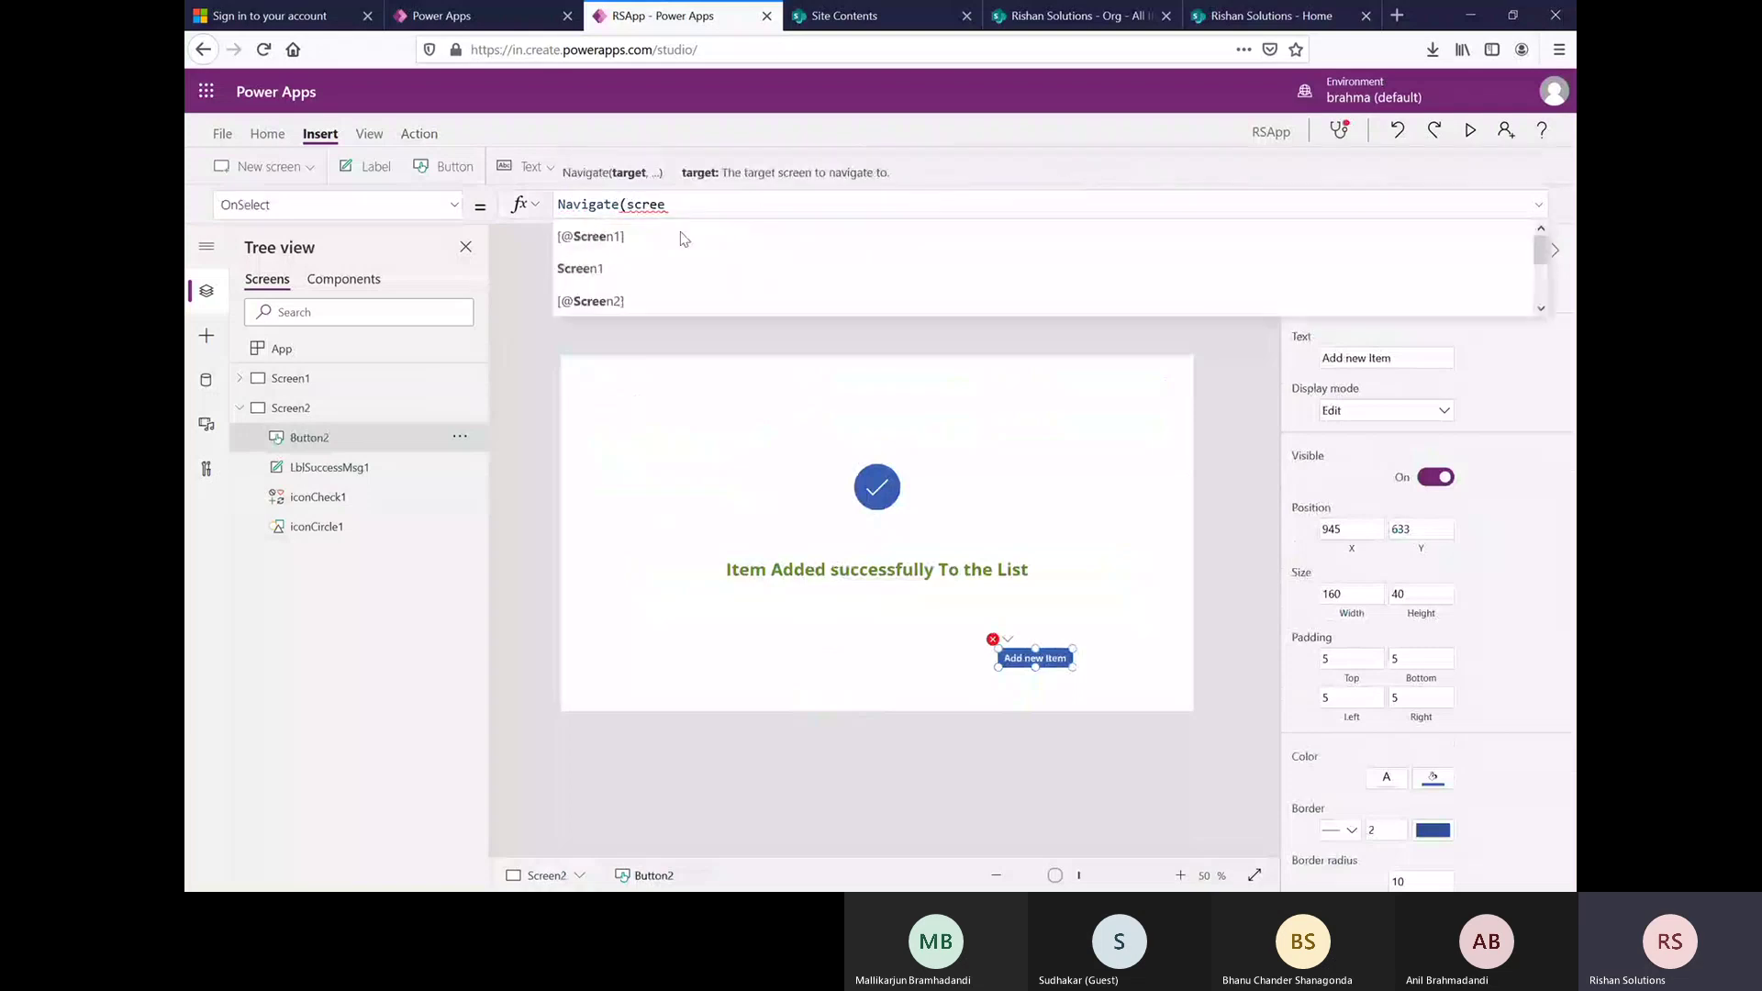
{"action": "left_click", "coordinate": [638, 274]}
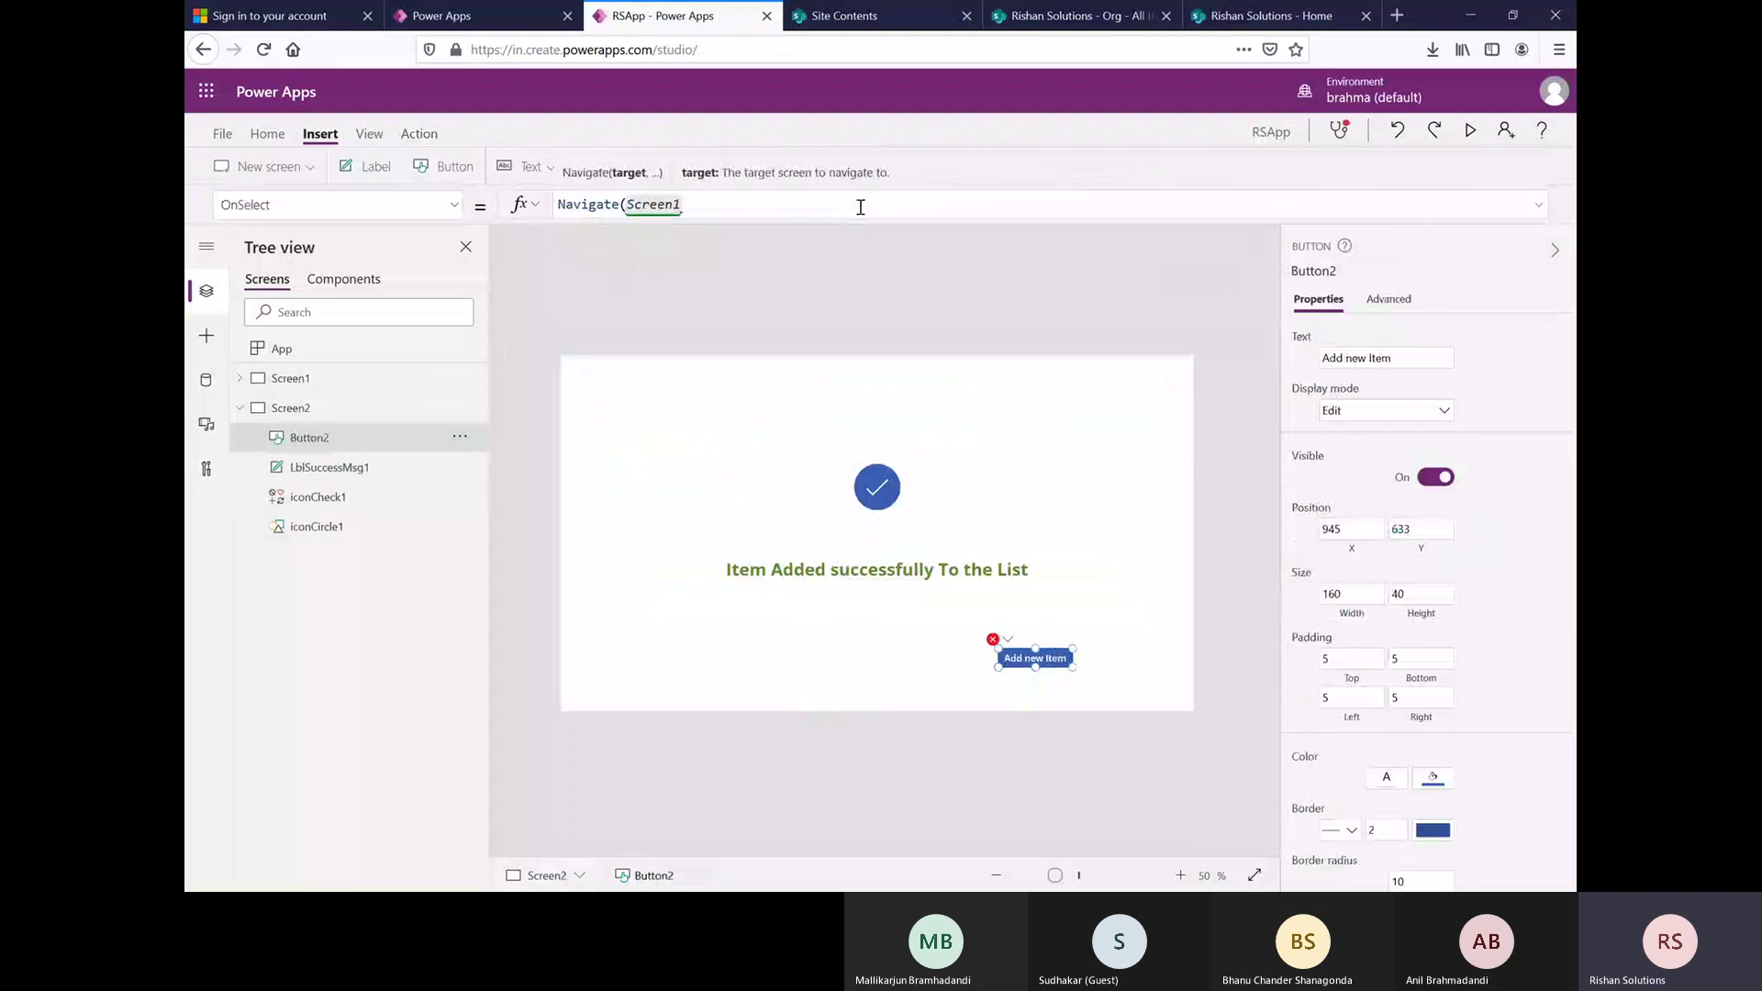
{"action": "left_click", "coordinate": [849, 654]}
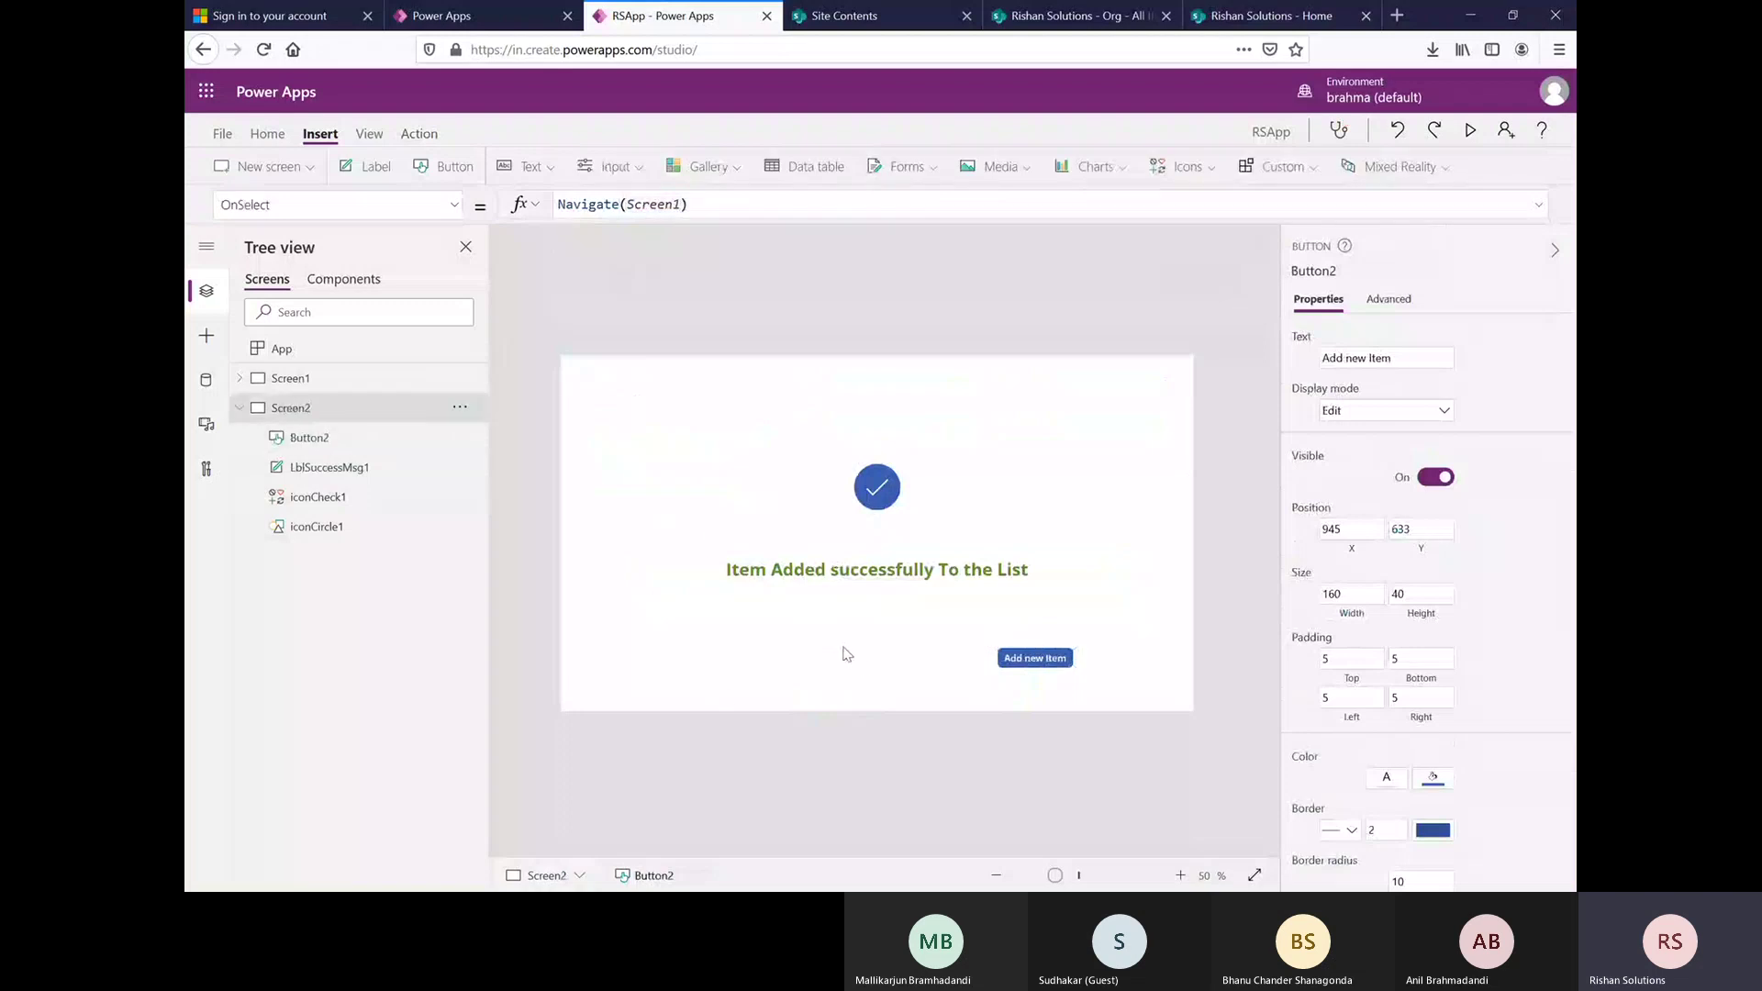
- Test the "Add new Item" button in the app preview, close the preview and dismiss the testing tip
{"action": "left_click", "coordinate": [1473, 134]}
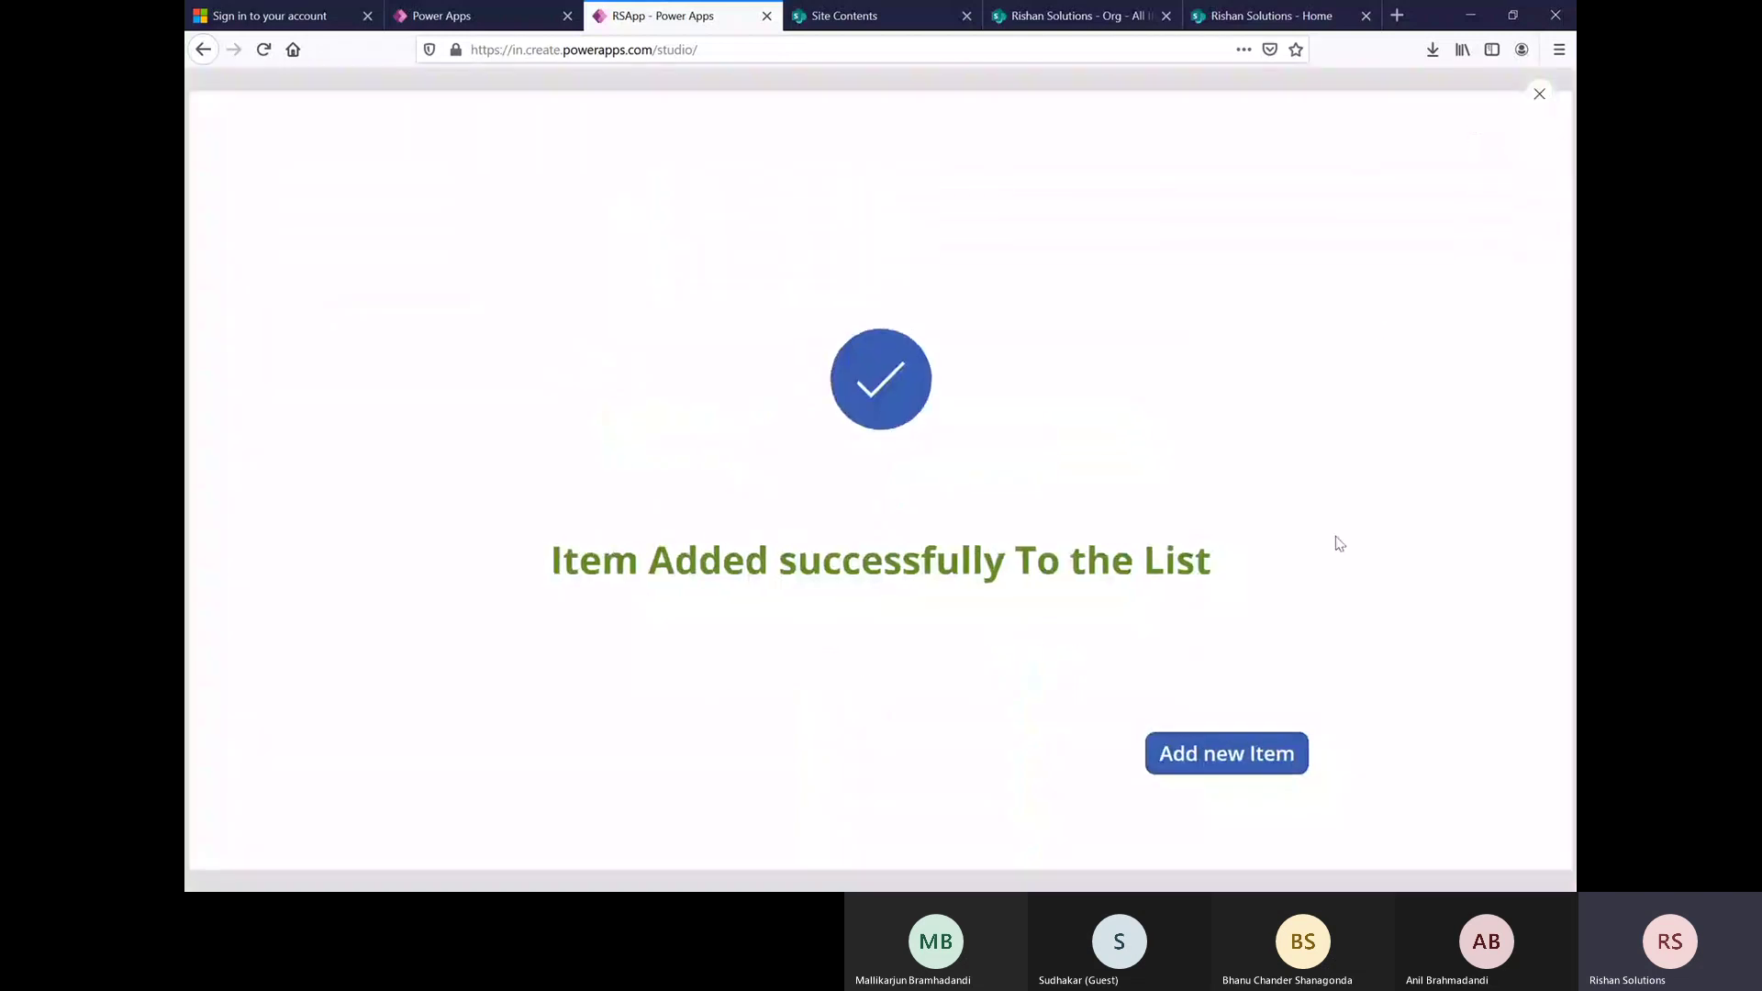
{"action": "left_click", "coordinate": [1231, 756]}
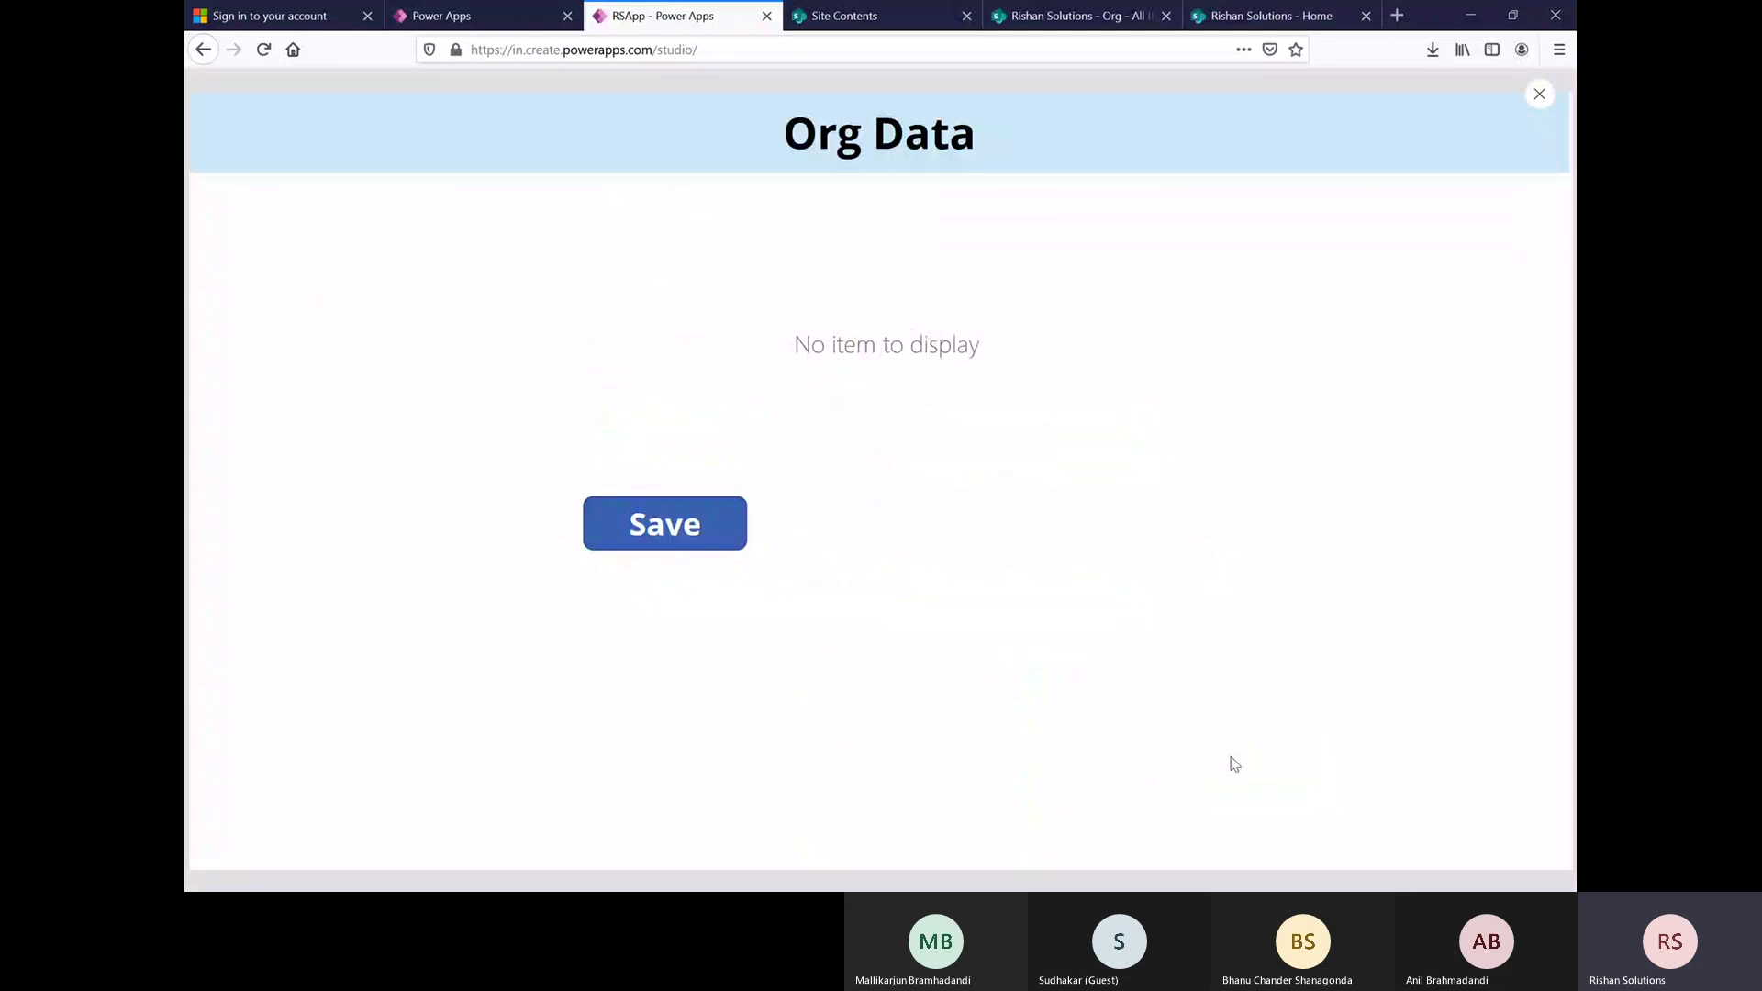
{"action": "left_click", "coordinate": [1539, 95]}
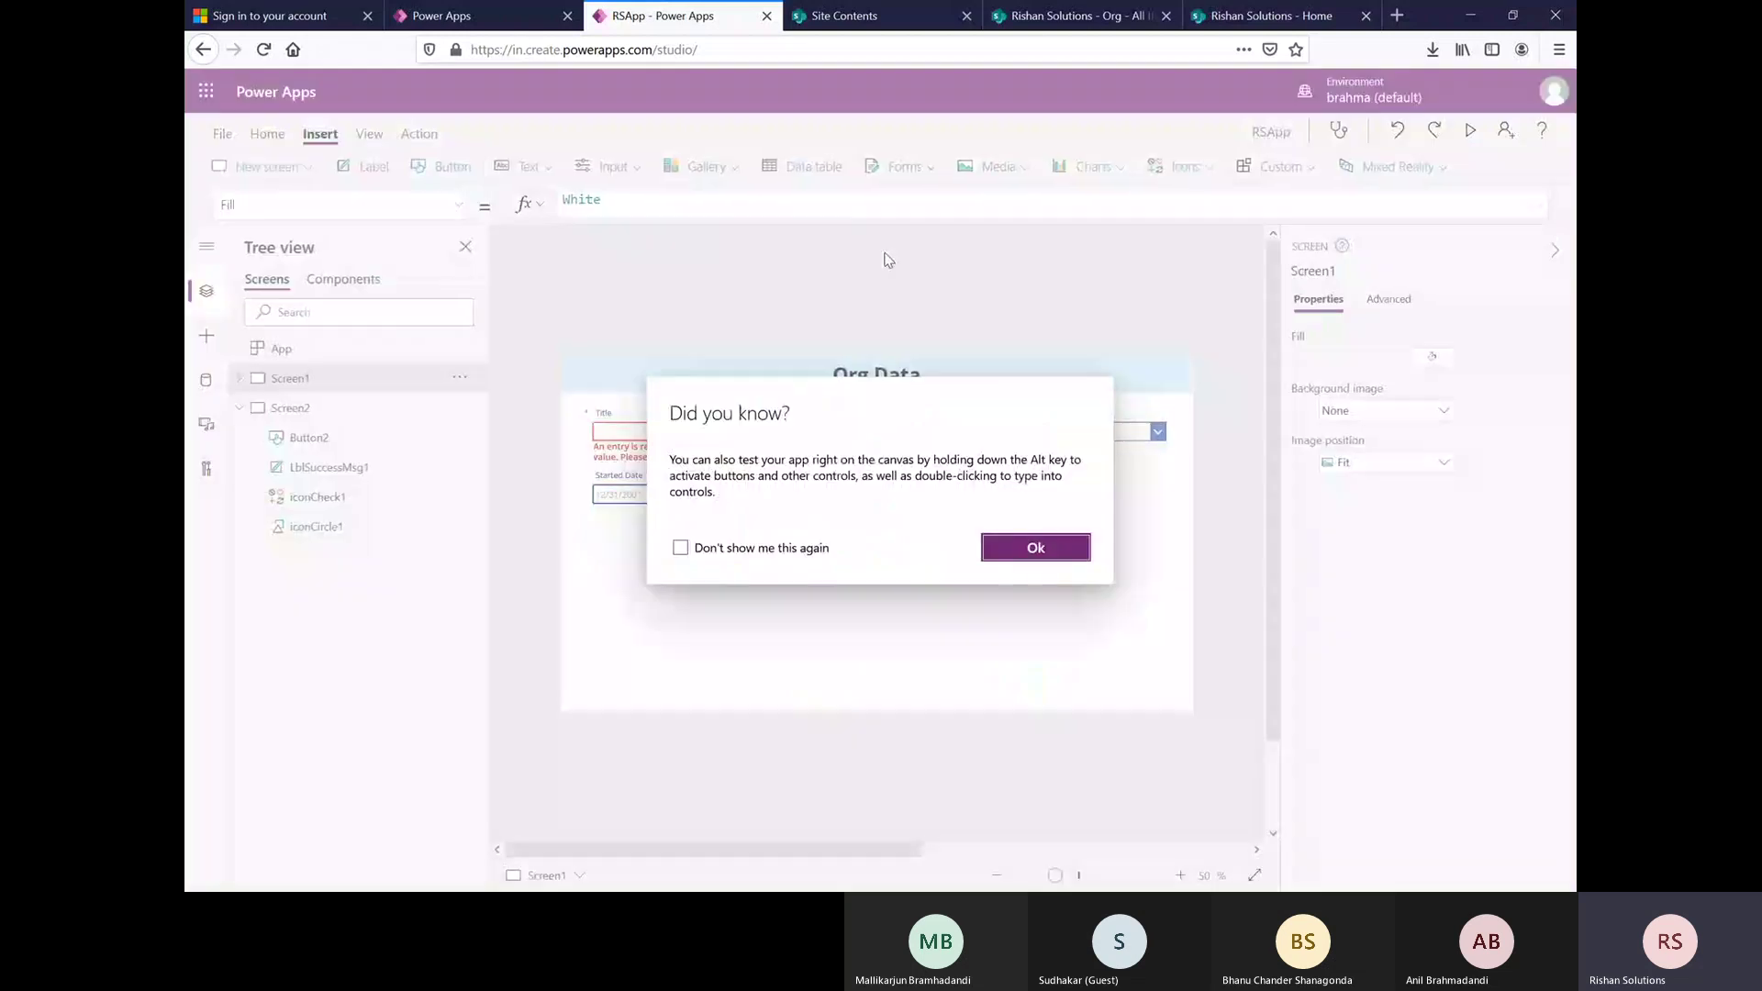
{"action": "left_click", "coordinate": [1036, 548]}
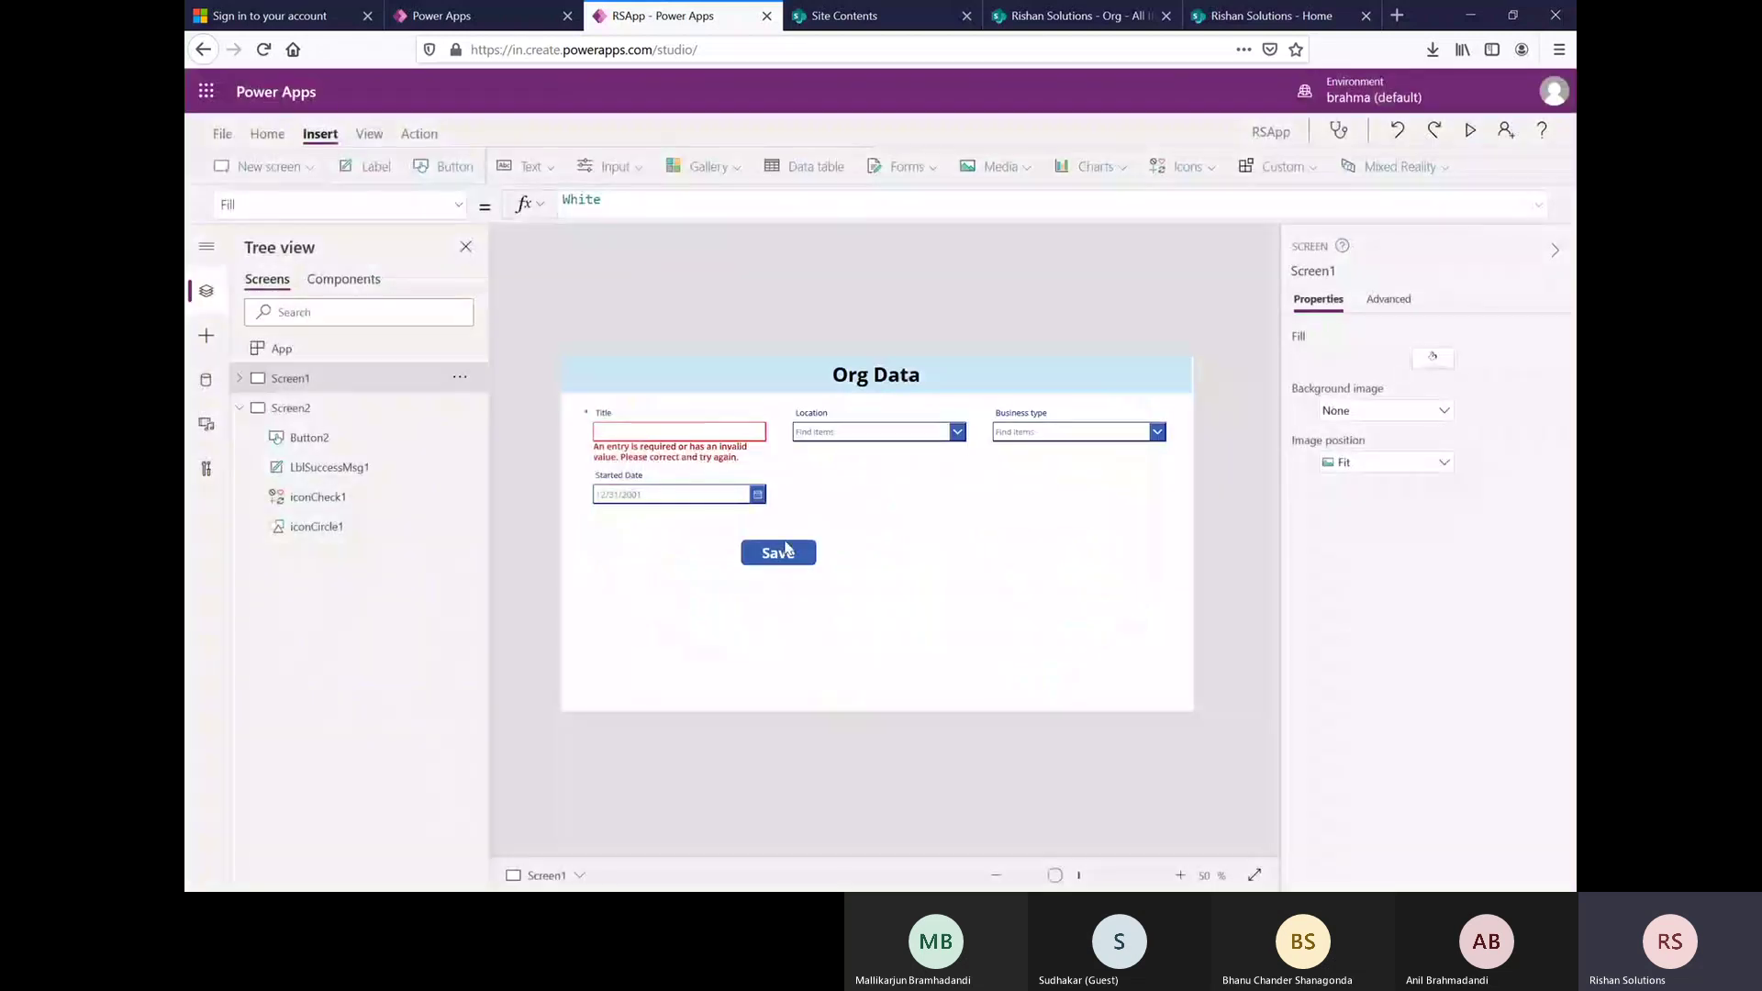
- Extend the OnSelect formula of Screen2's "Add new Item" button to Navigate(Screen1);ResetForm(Form1)
{"action": "left_click", "coordinate": [301, 415]}
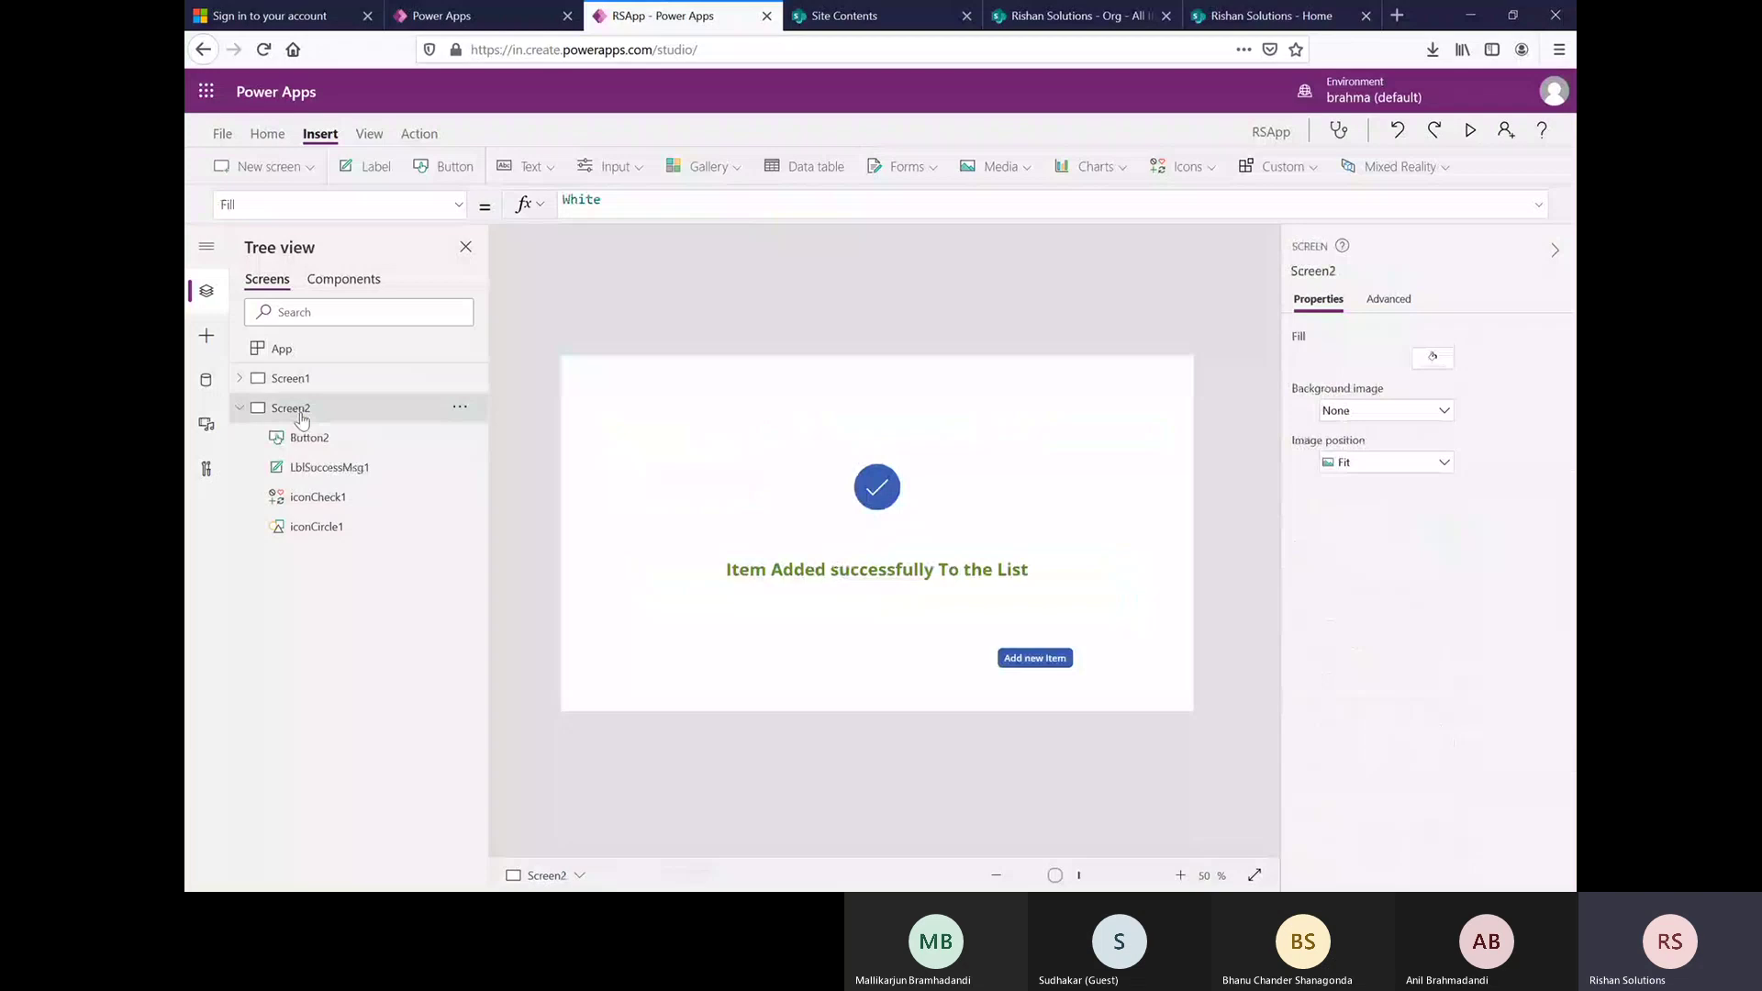
{"action": "left_click", "coordinate": [1014, 659]}
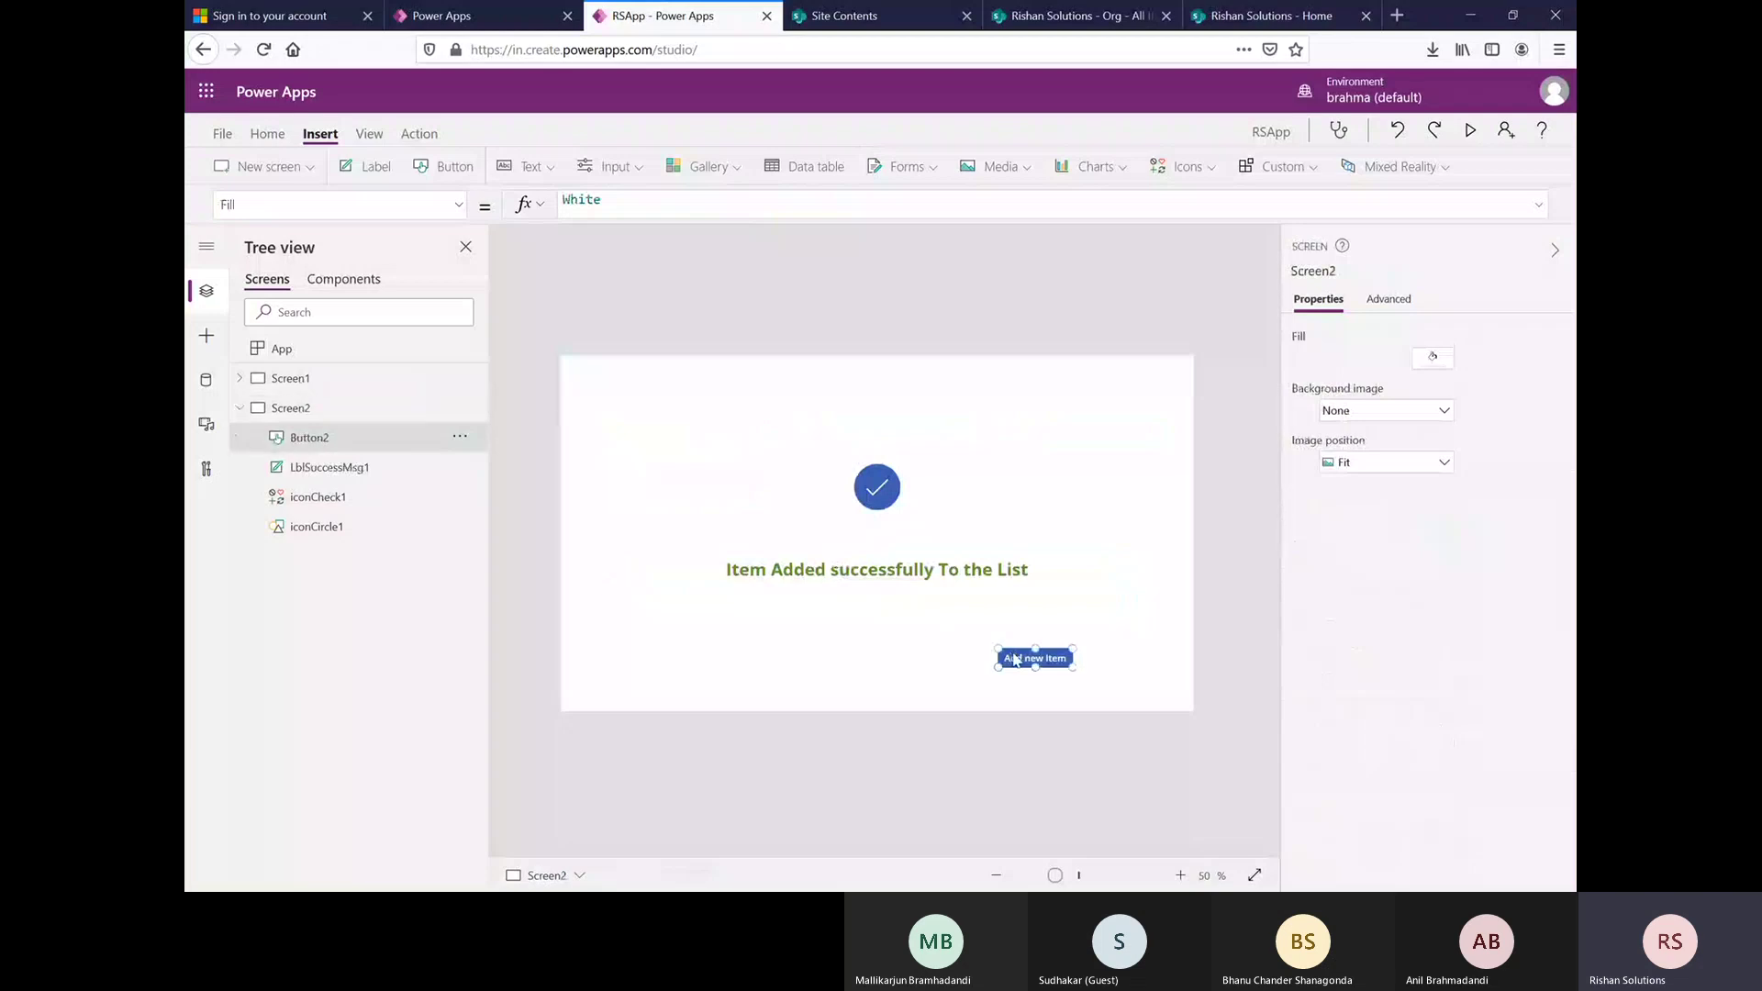
{"action": "left_click", "coordinate": [725, 203]}
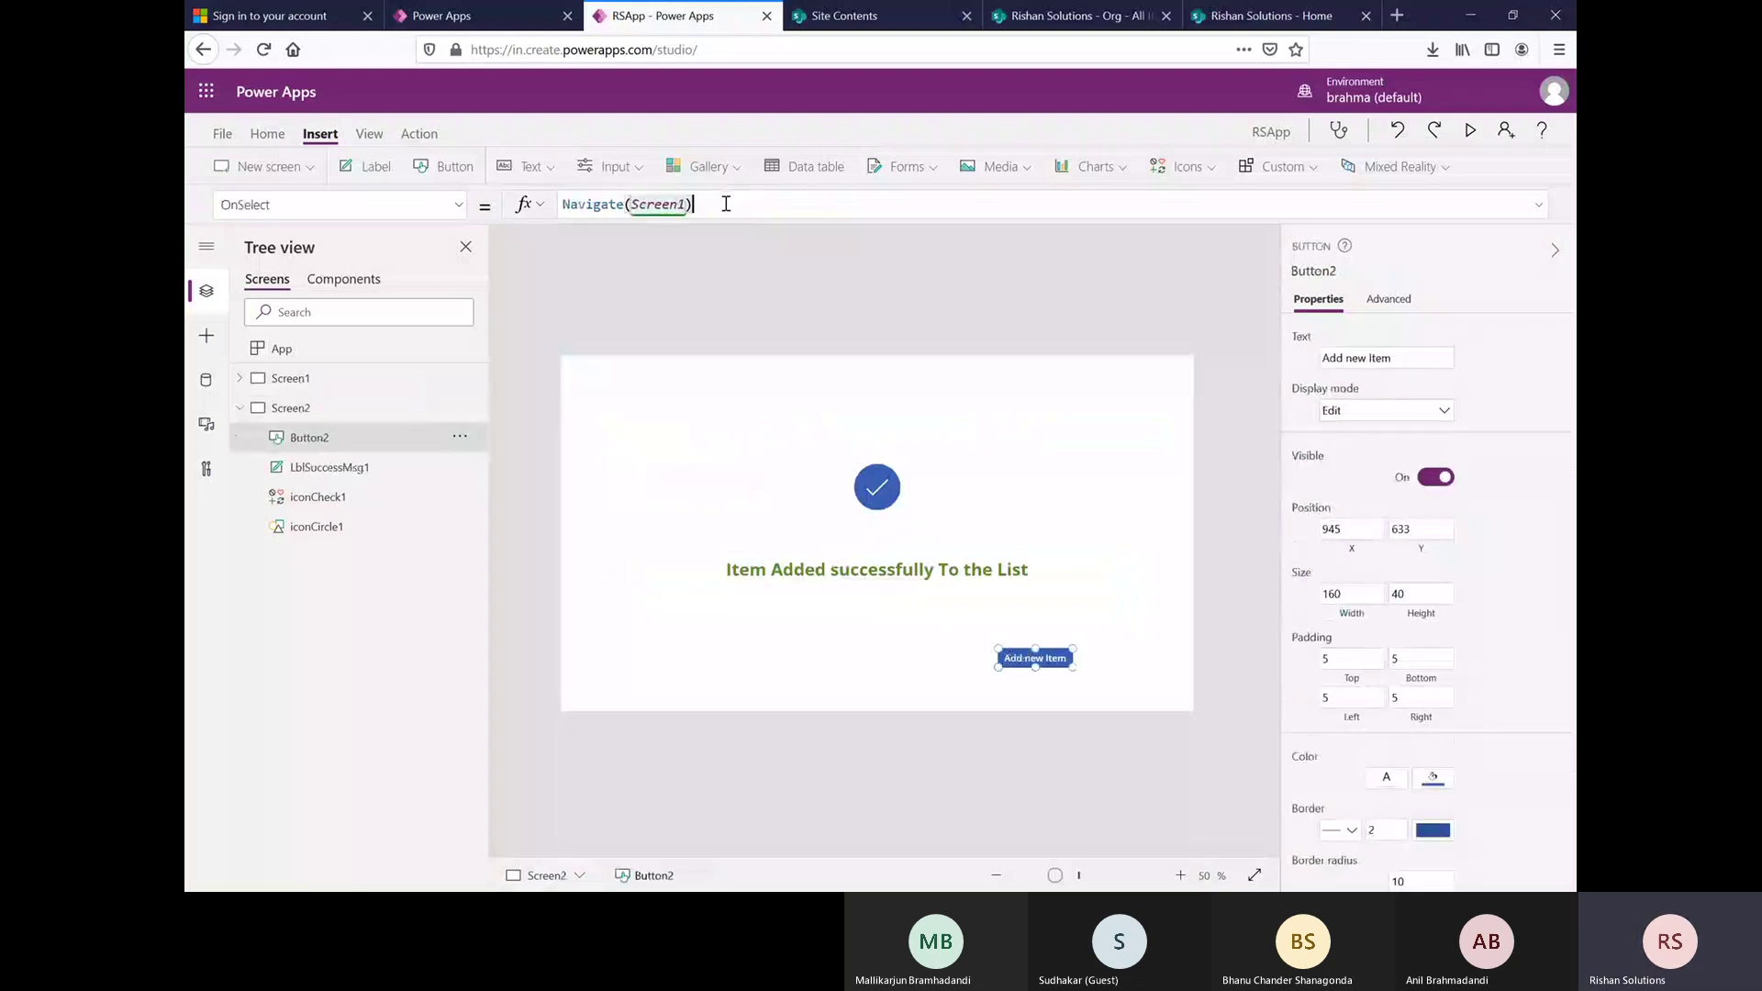
{"action": "type", "text": ";reset"}
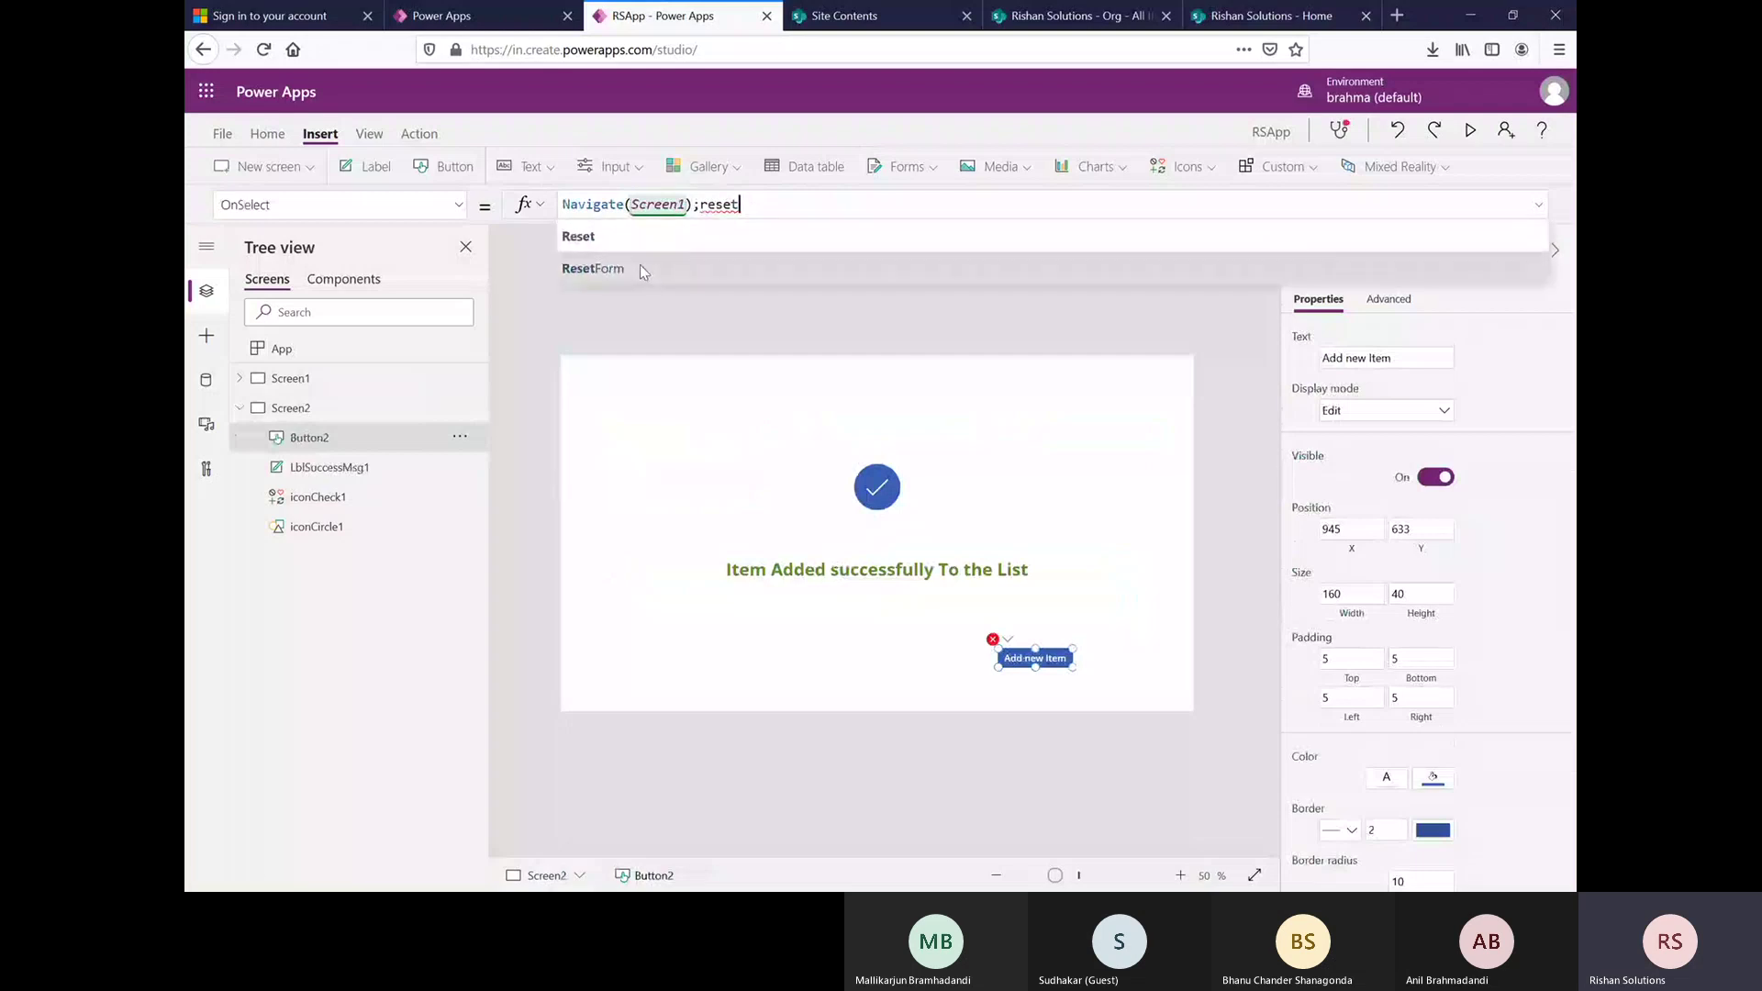
{"action": "left_click", "coordinate": [639, 268]}
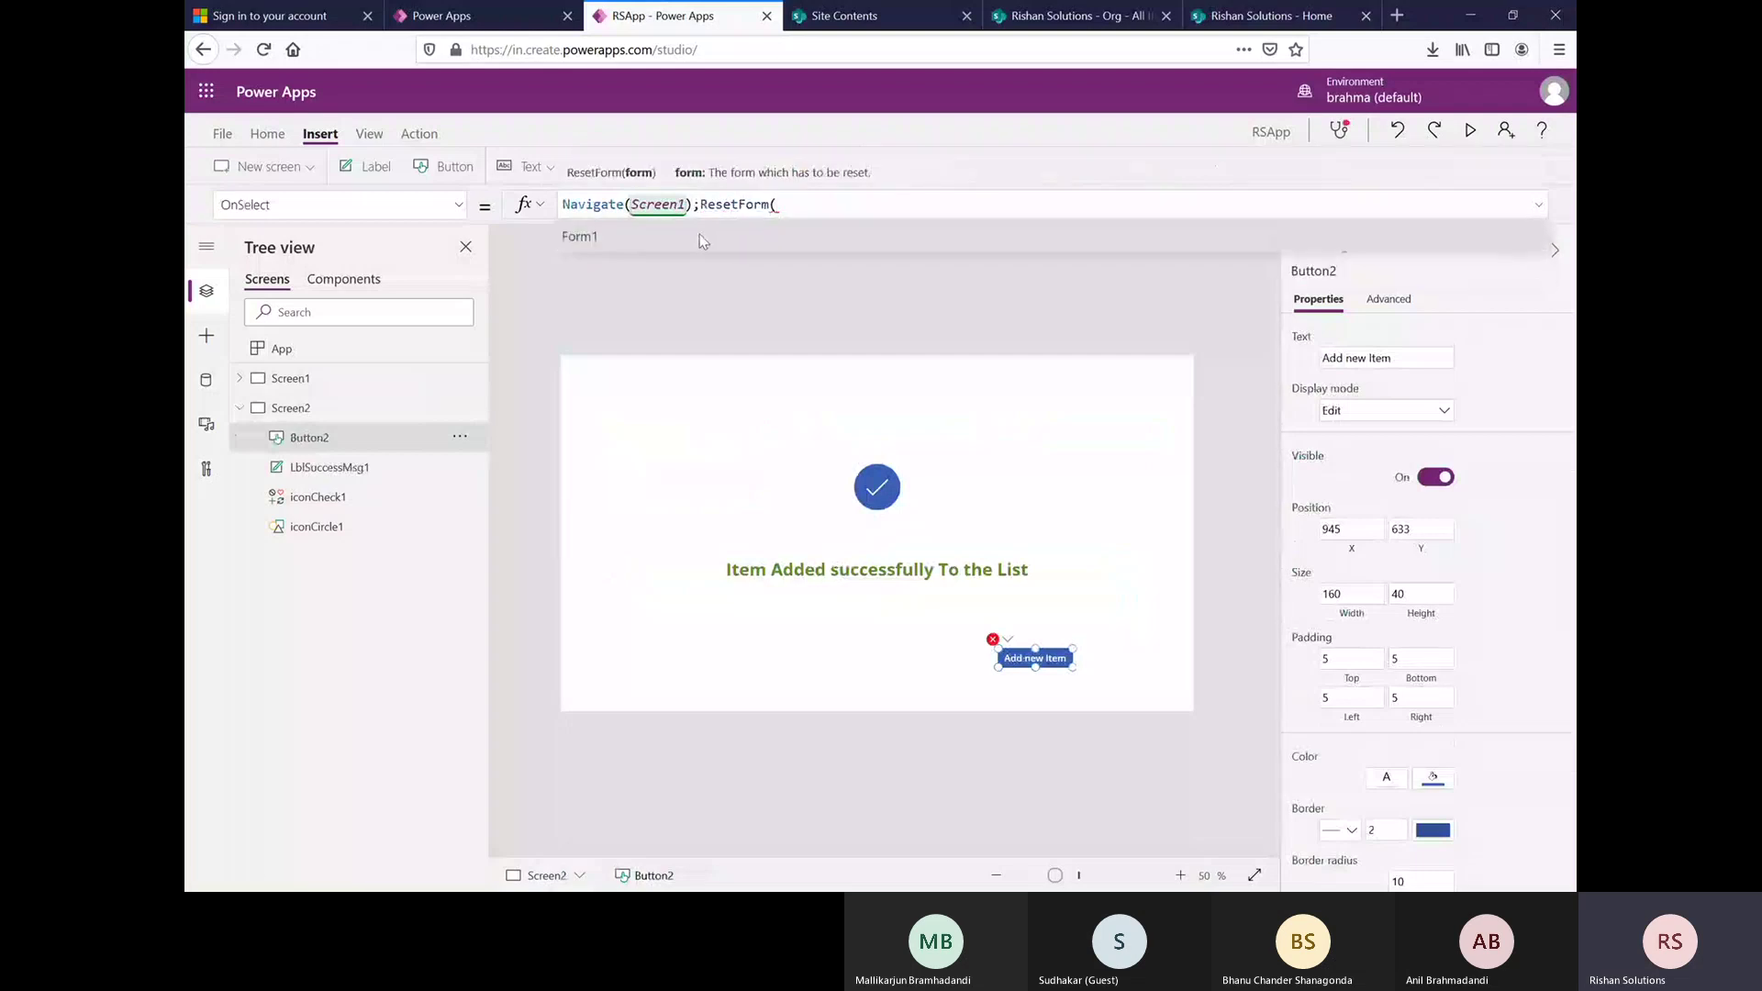
{"action": "left_click", "coordinate": [699, 237]}
{"action": "type", "text": ")"}
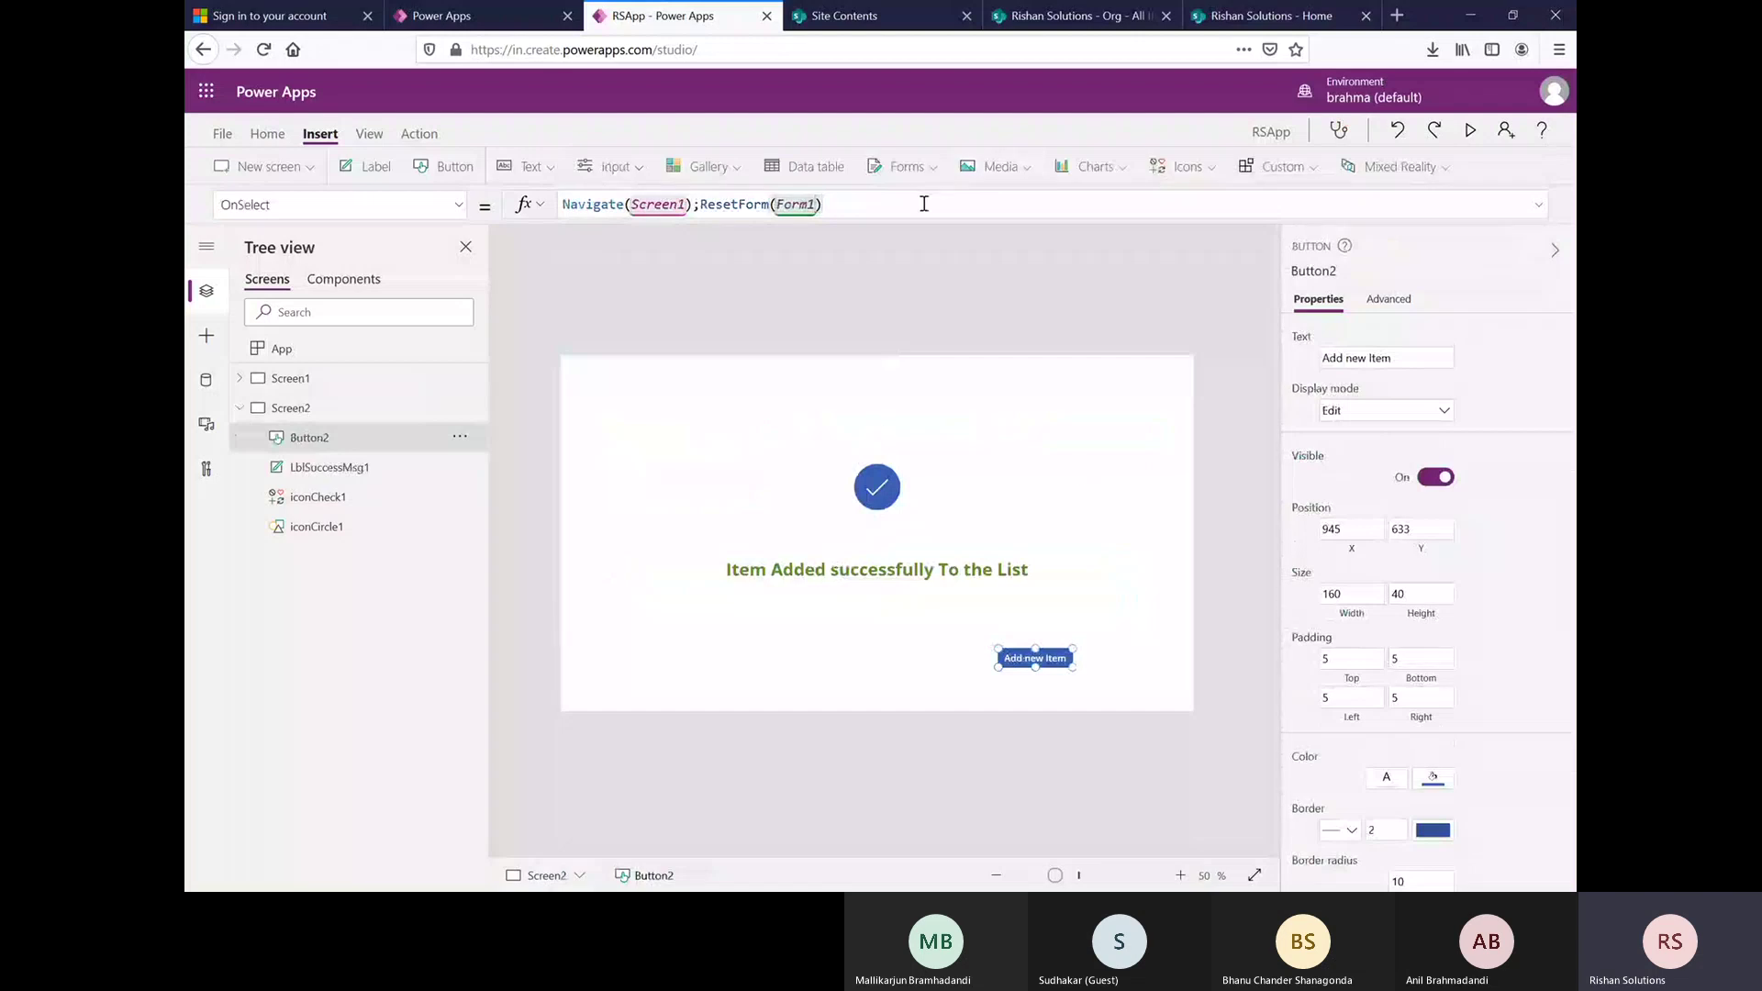
- Append ;NewForm(Form1) to the OnSelect formula of the "Add new Item" button
{"action": "type", "text": ";"}
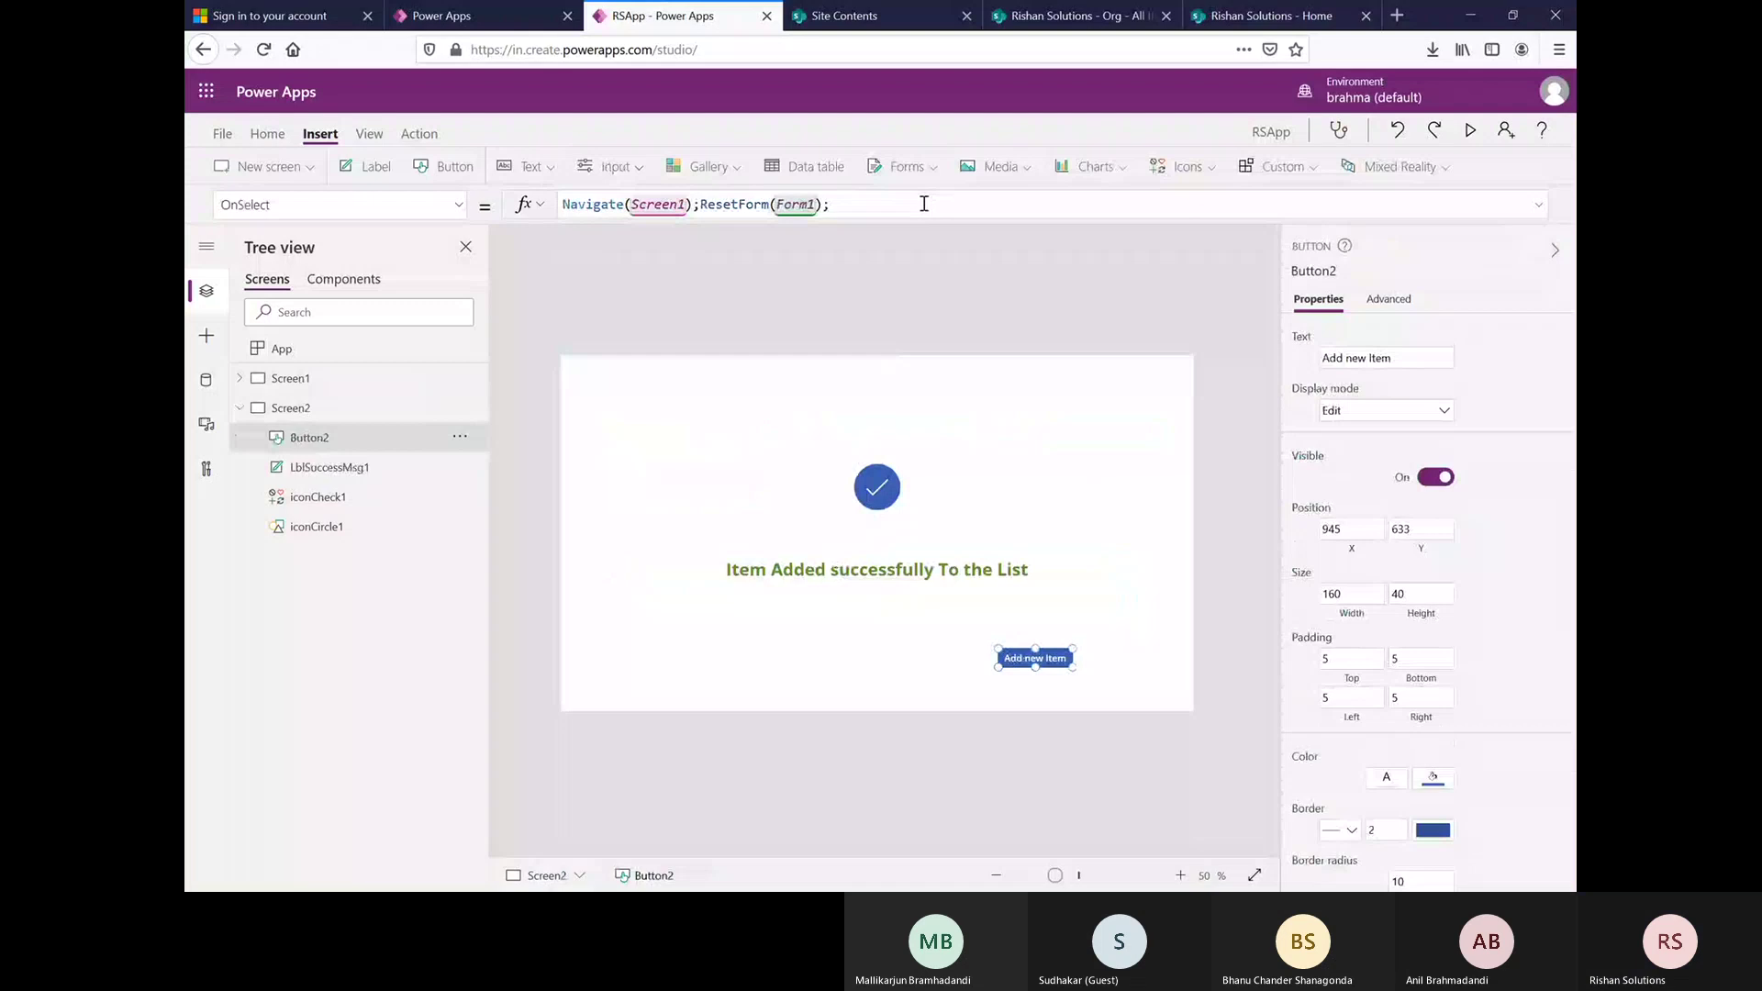
{"action": "type", "text": "n"}
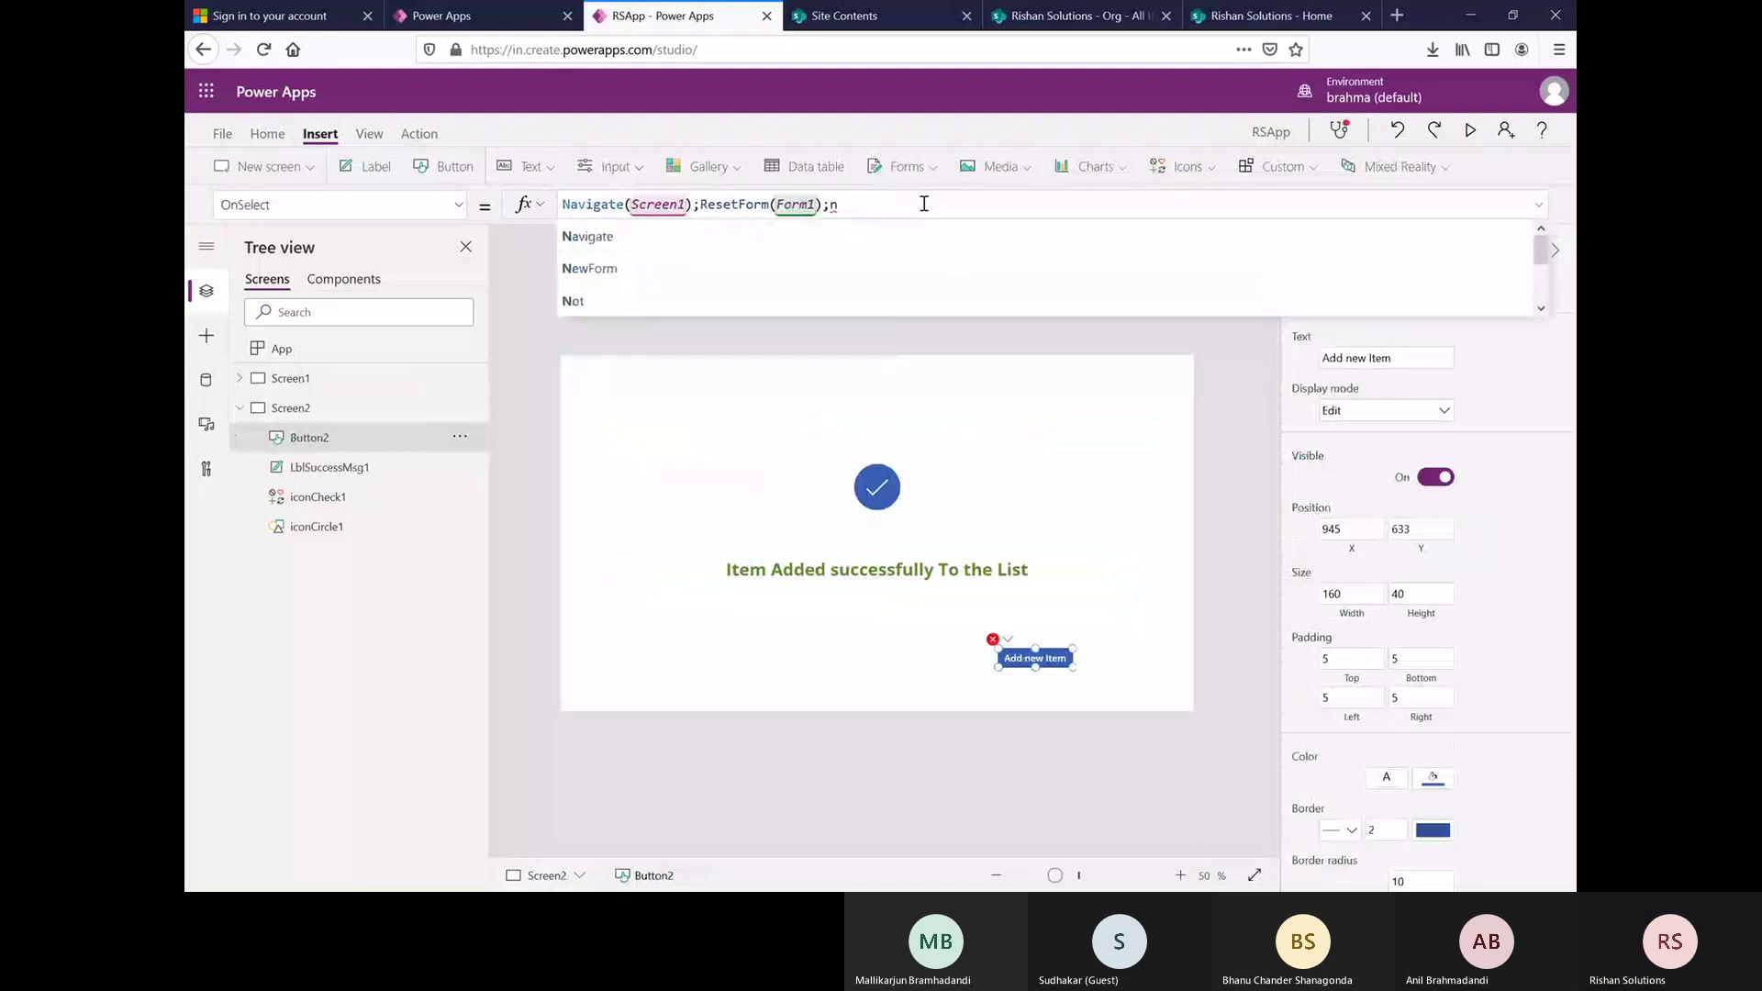
{"action": "type", "text": "new"}
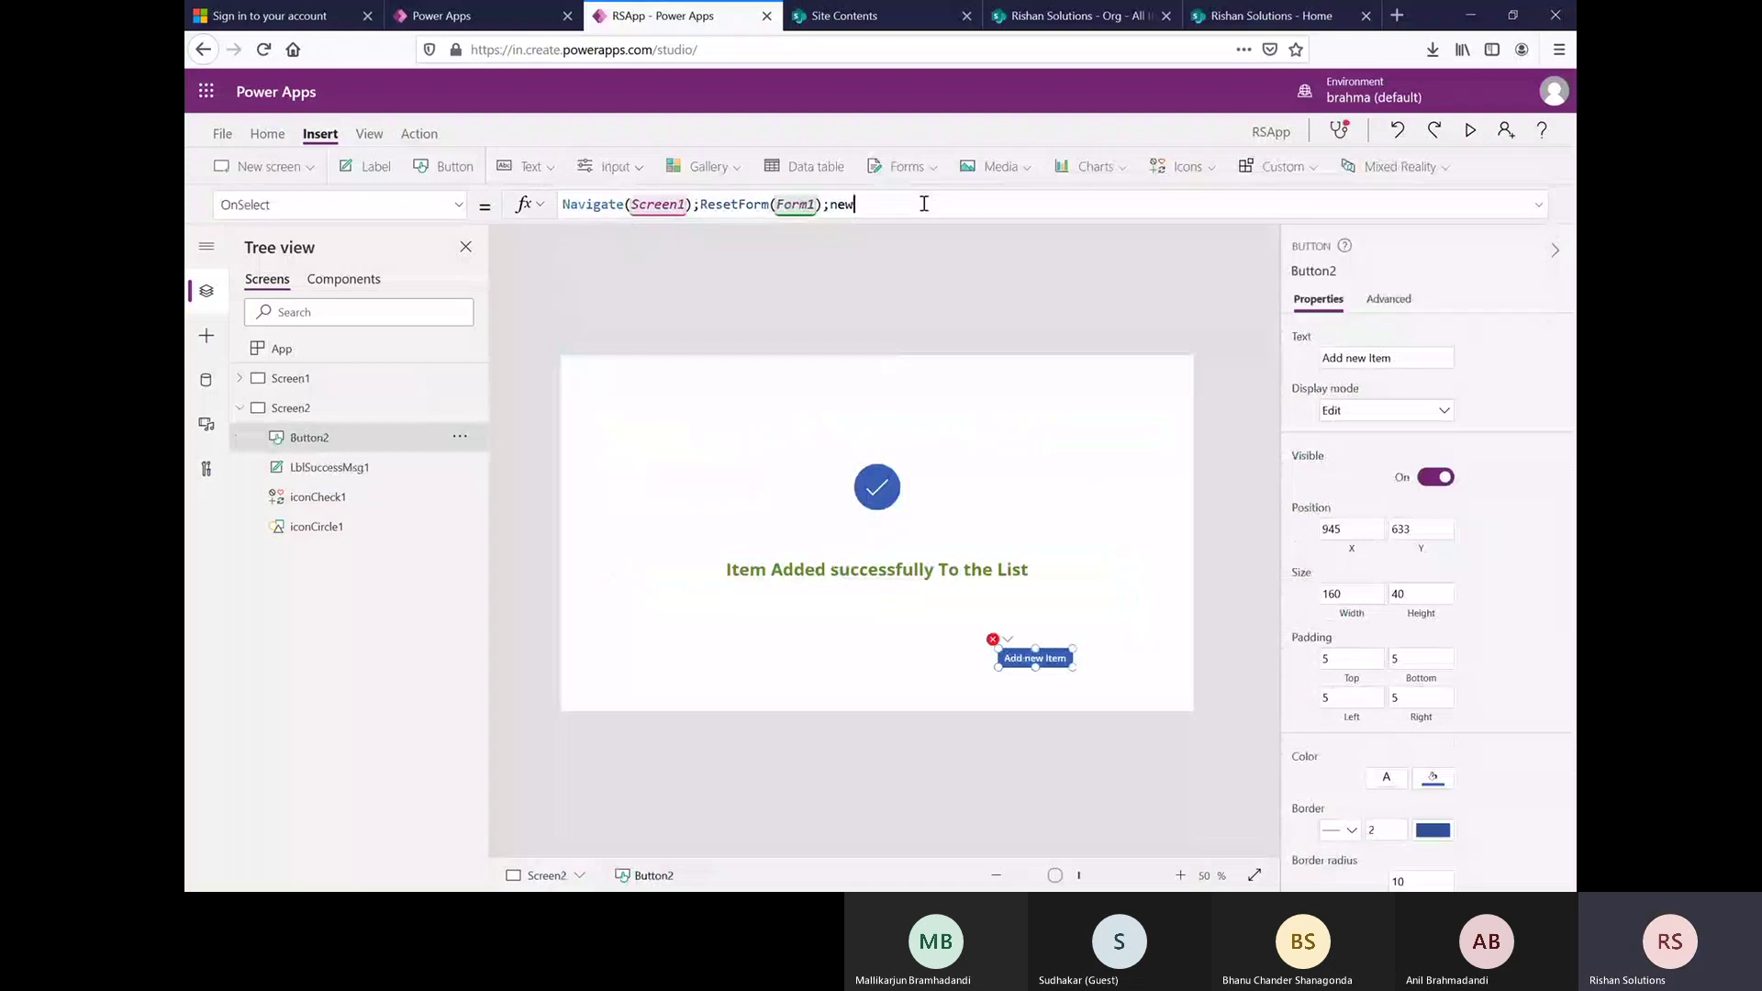
{"action": "left_click", "coordinate": [657, 238]}
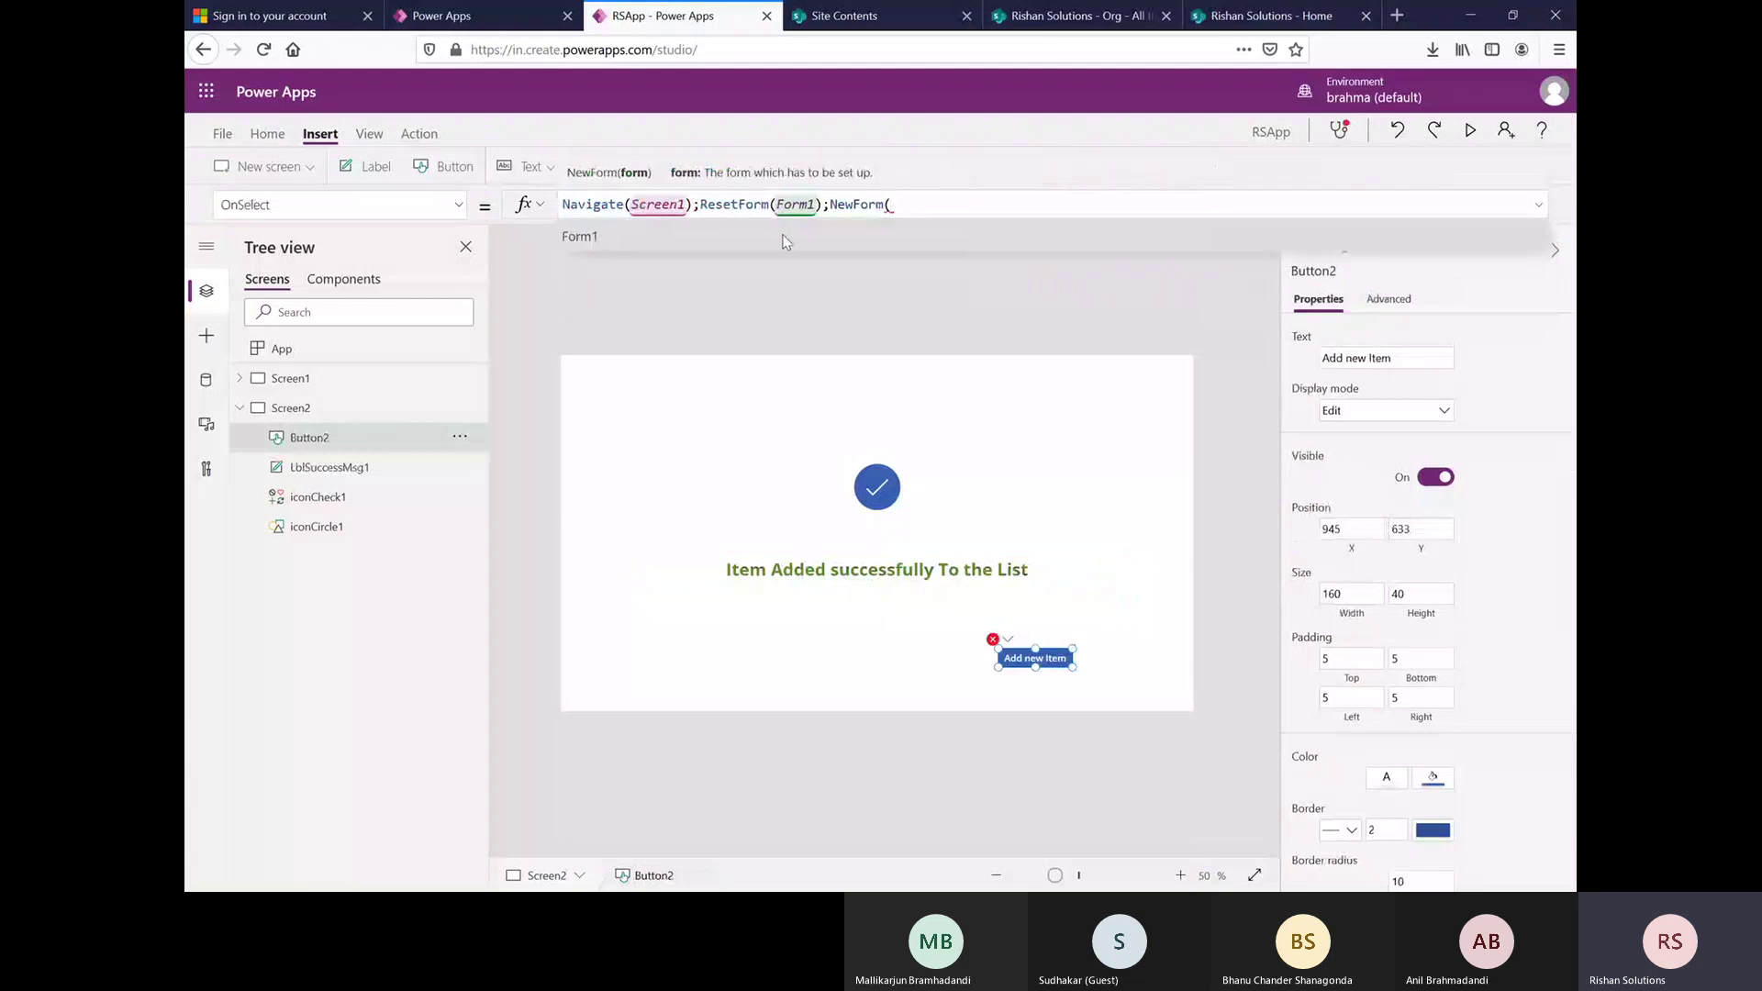
{"action": "type", "text": "Form1)"}
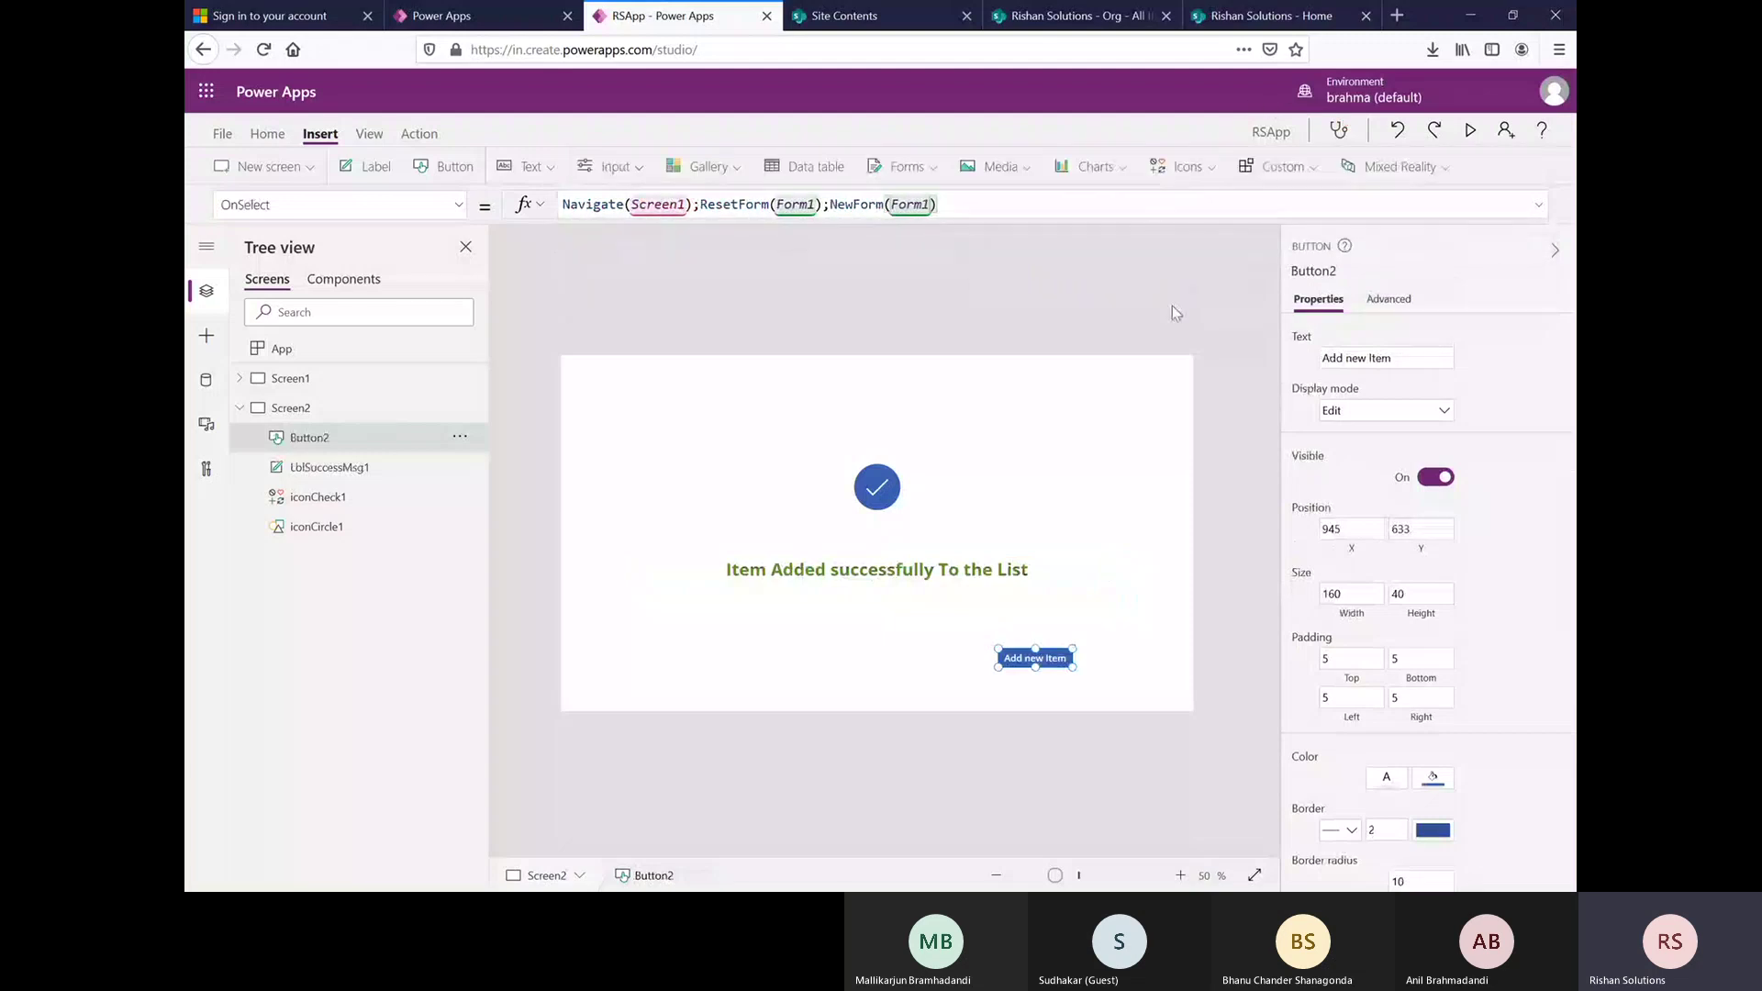
- In the app preview, start a new item with Title Rishan Digital, Location Bangalore and Business type Software
{"action": "left_click", "coordinate": [1470, 131]}
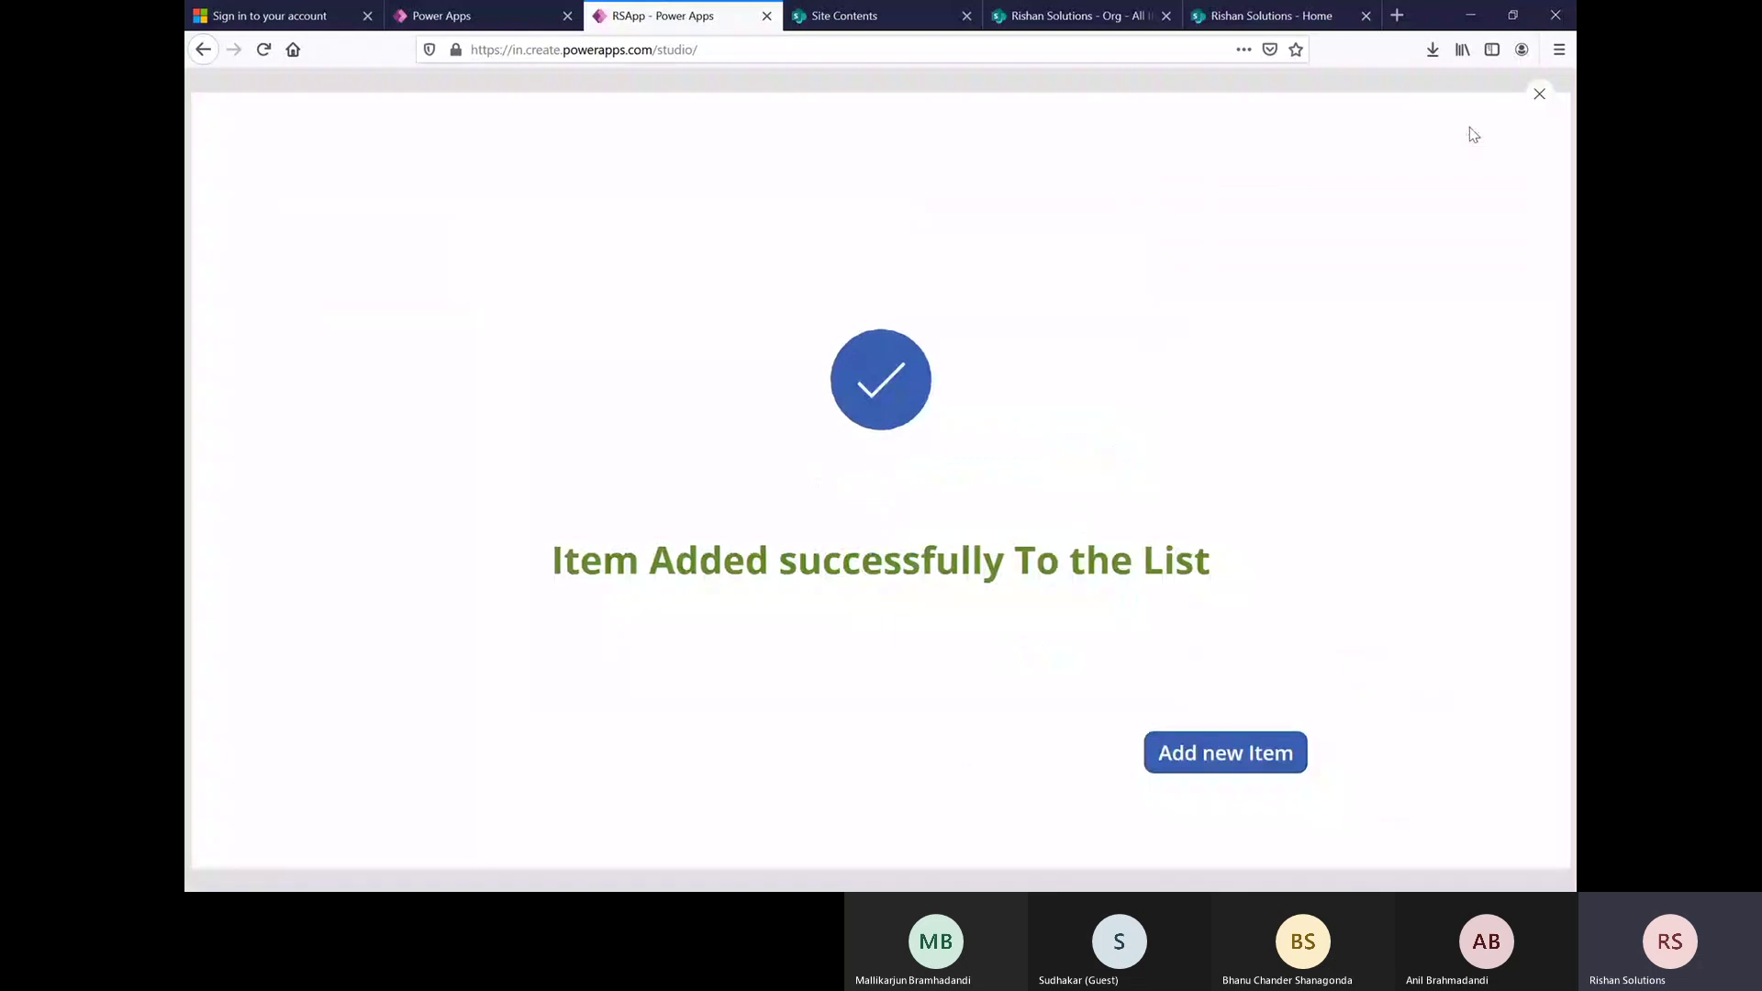
{"action": "left_click", "coordinate": [1251, 764]}
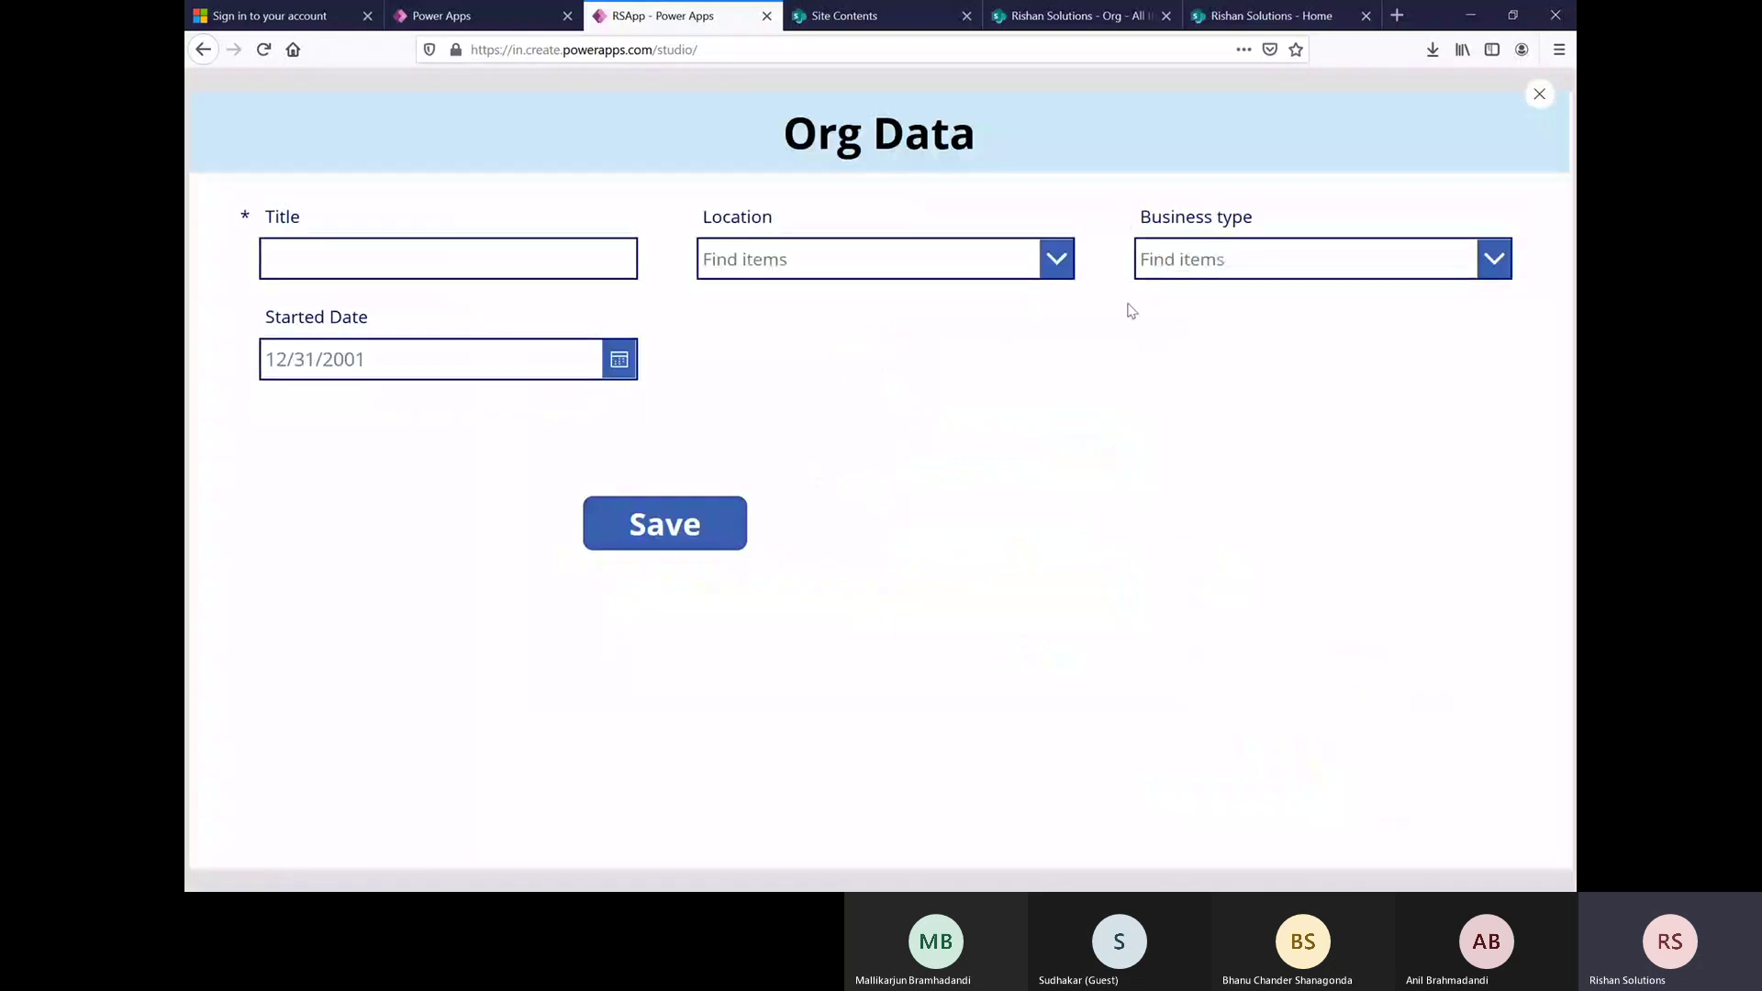
{"action": "left_click", "coordinate": [443, 246]}
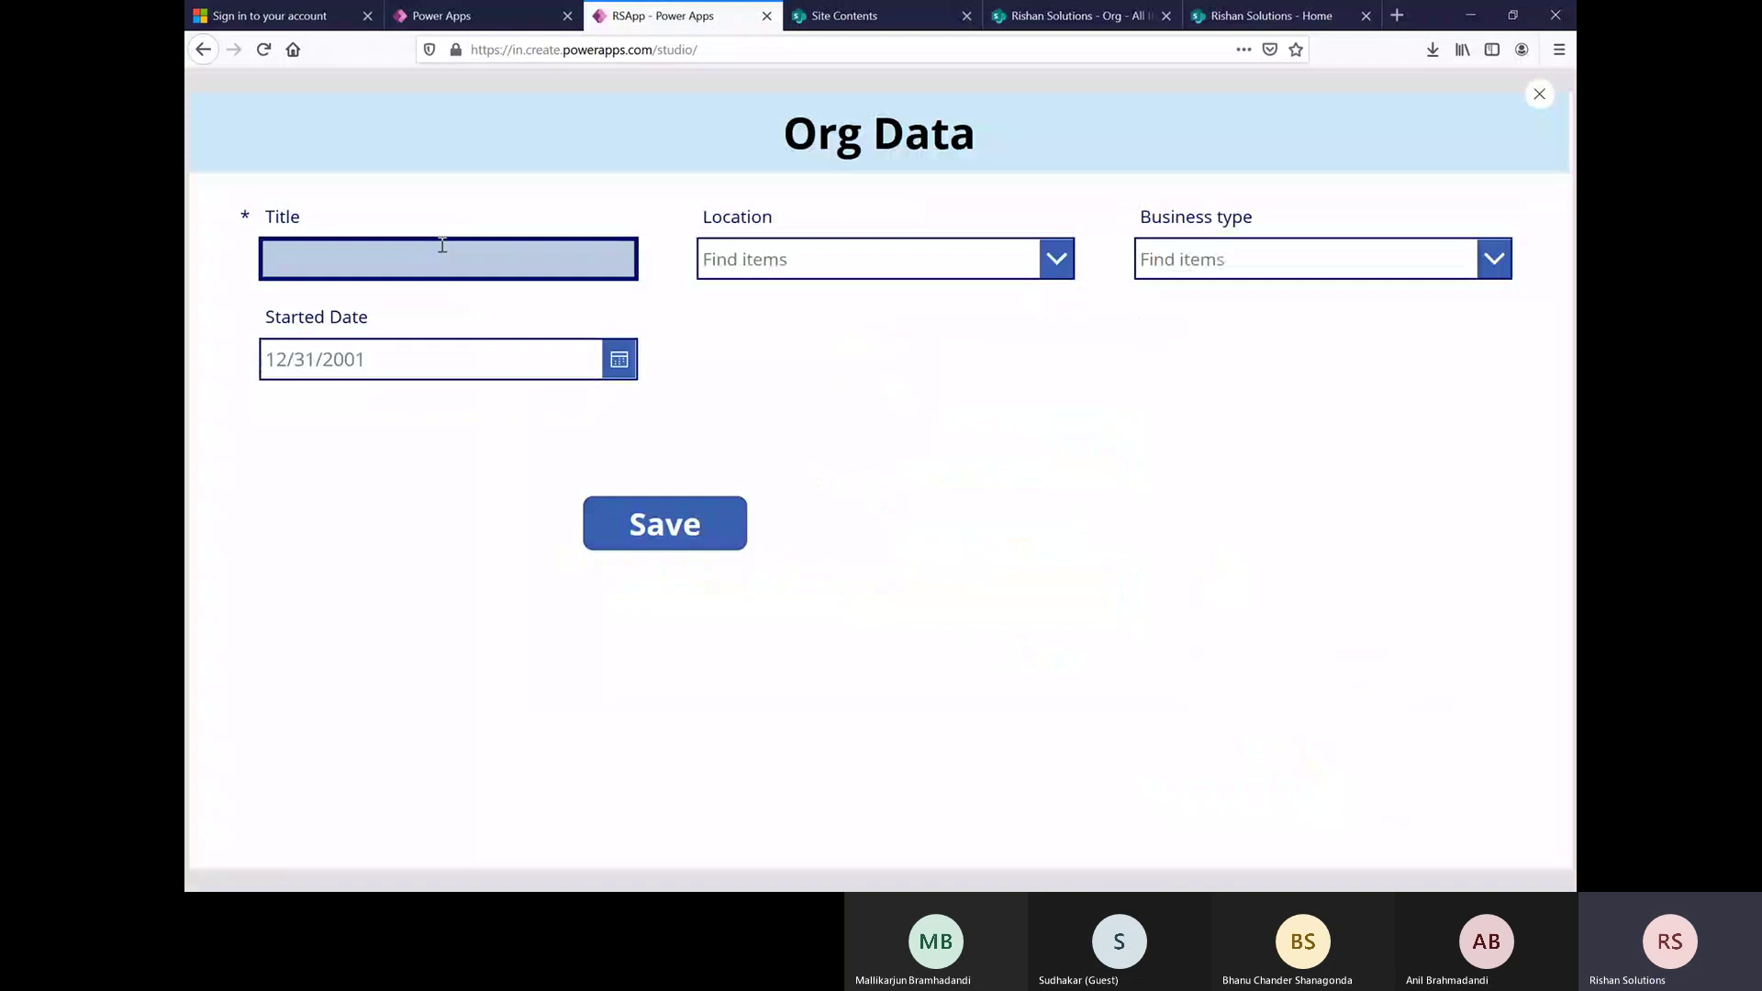
{"action": "type", "text": "Rishan Digital"}
{"action": "left_click", "coordinate": [731, 264]}
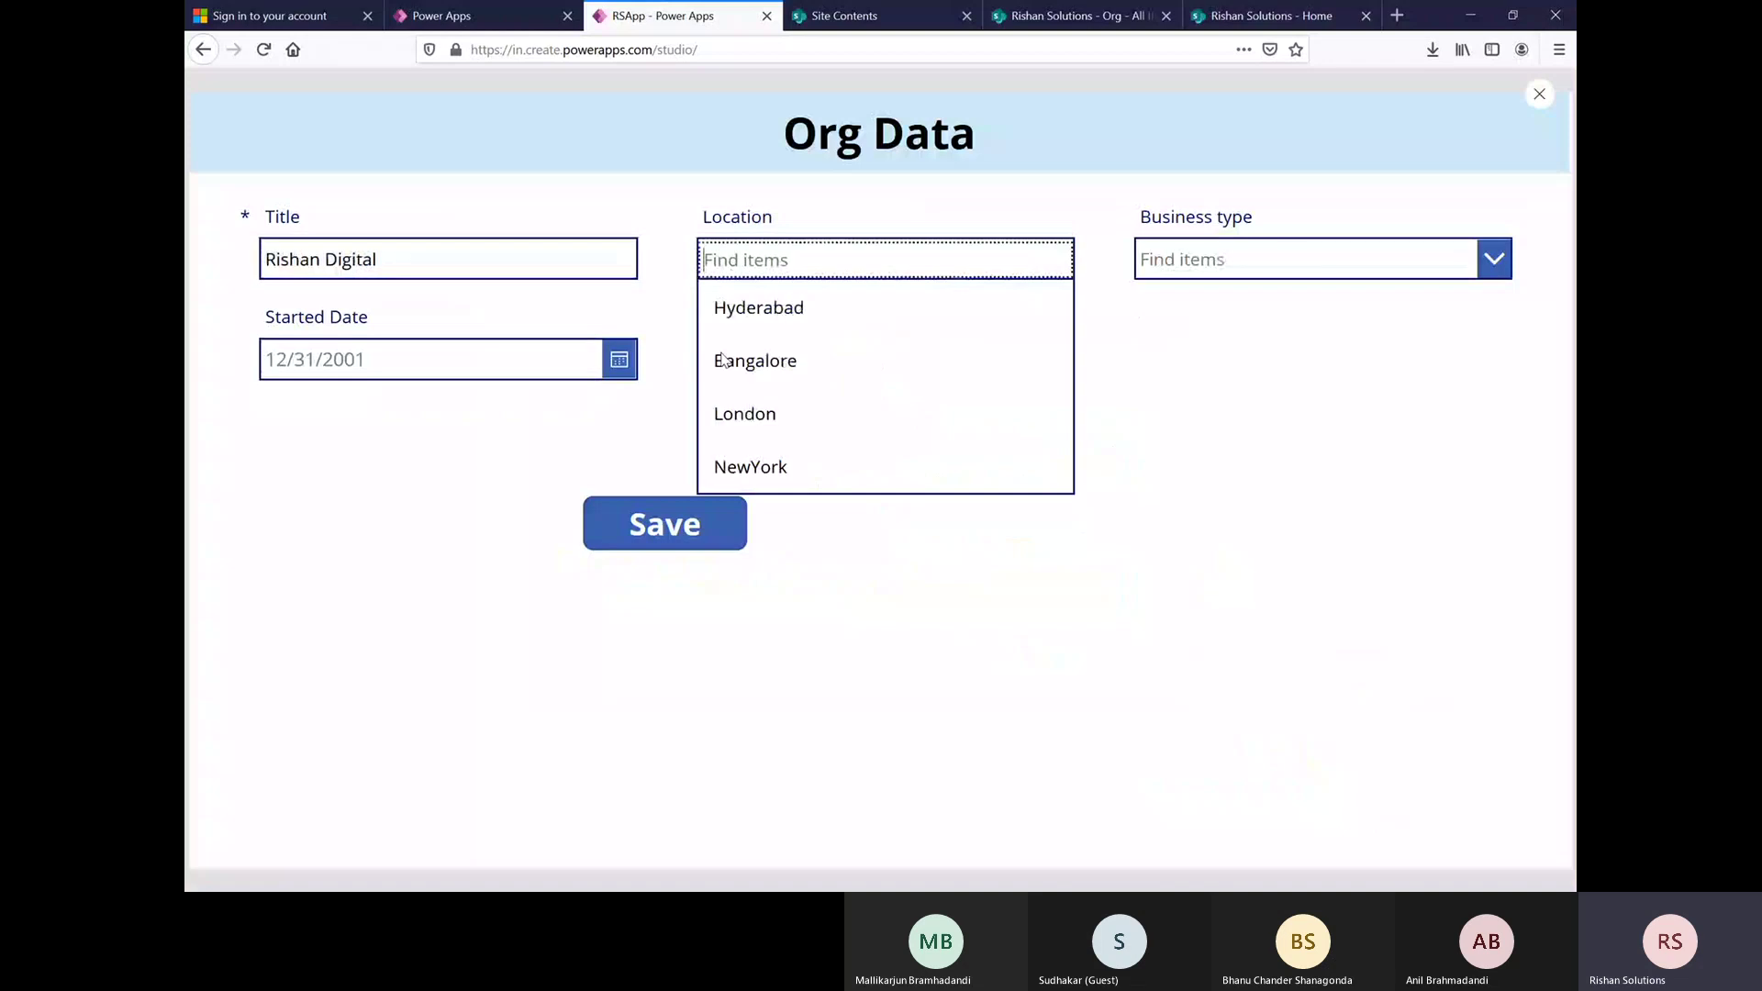
{"action": "left_click", "coordinate": [725, 381]}
{"action": "left_click", "coordinate": [1290, 271]}
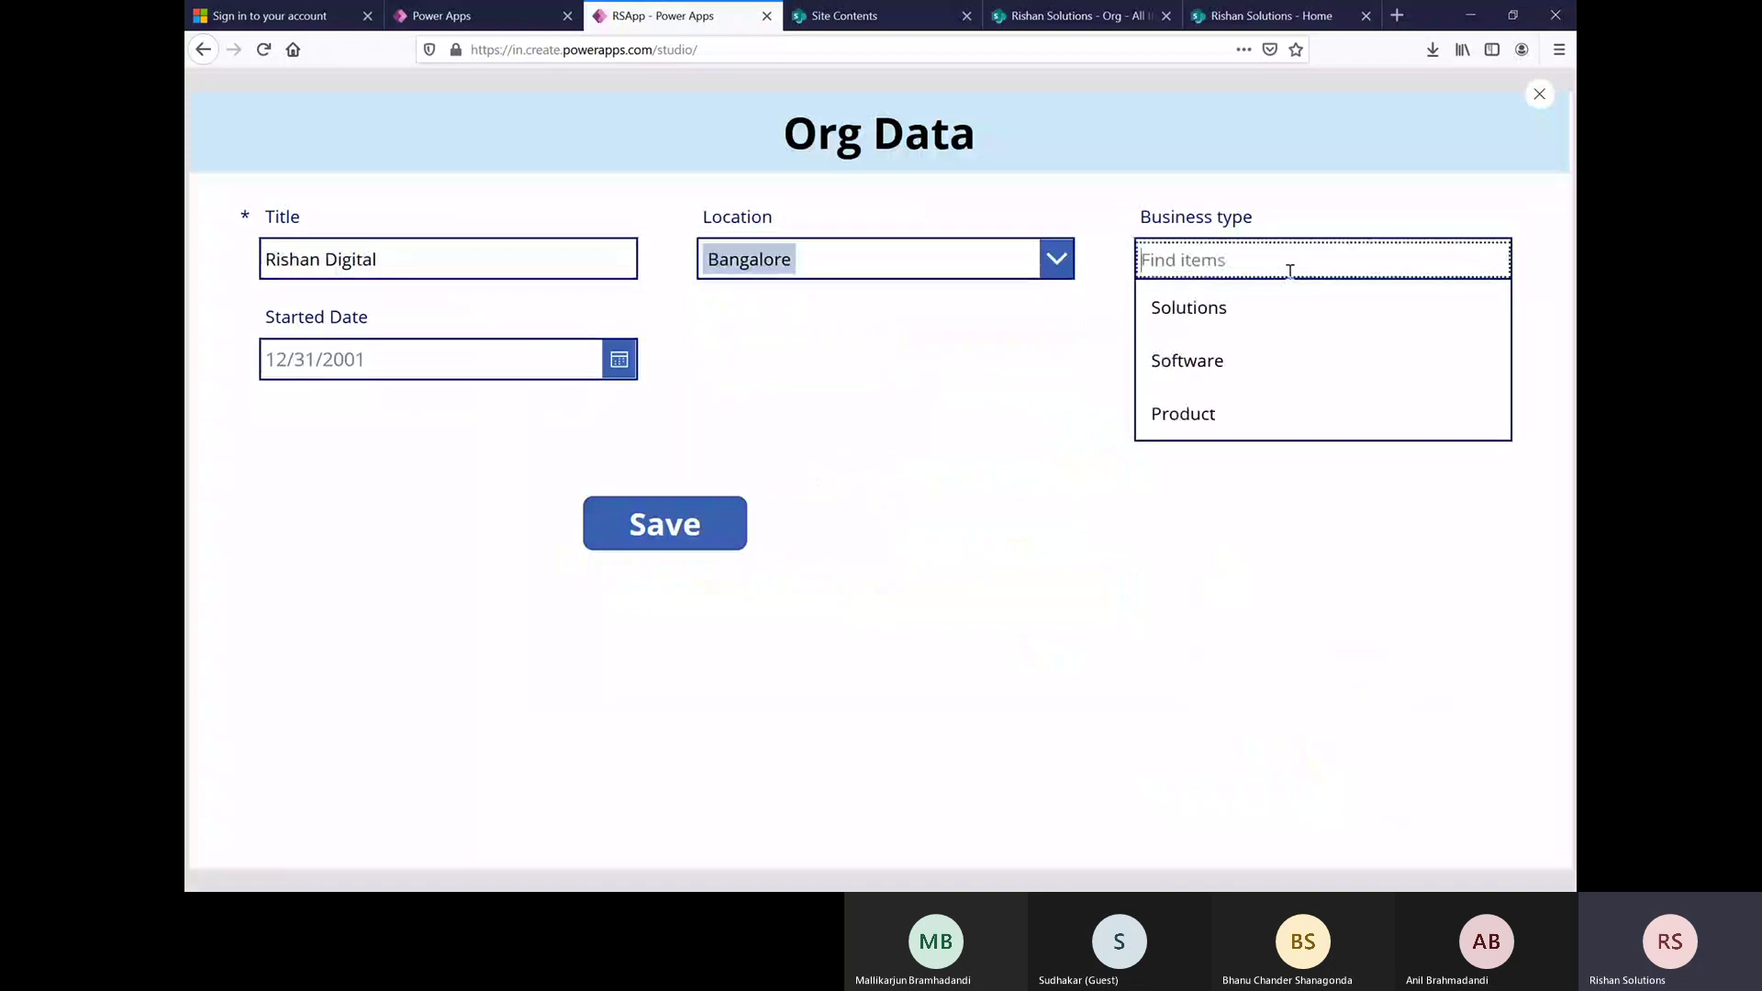
{"action": "left_click", "coordinate": [1215, 360]}
- Select February 11, 2021 in the Started Date calendar and save the form entry
{"action": "left_click", "coordinate": [482, 375]}
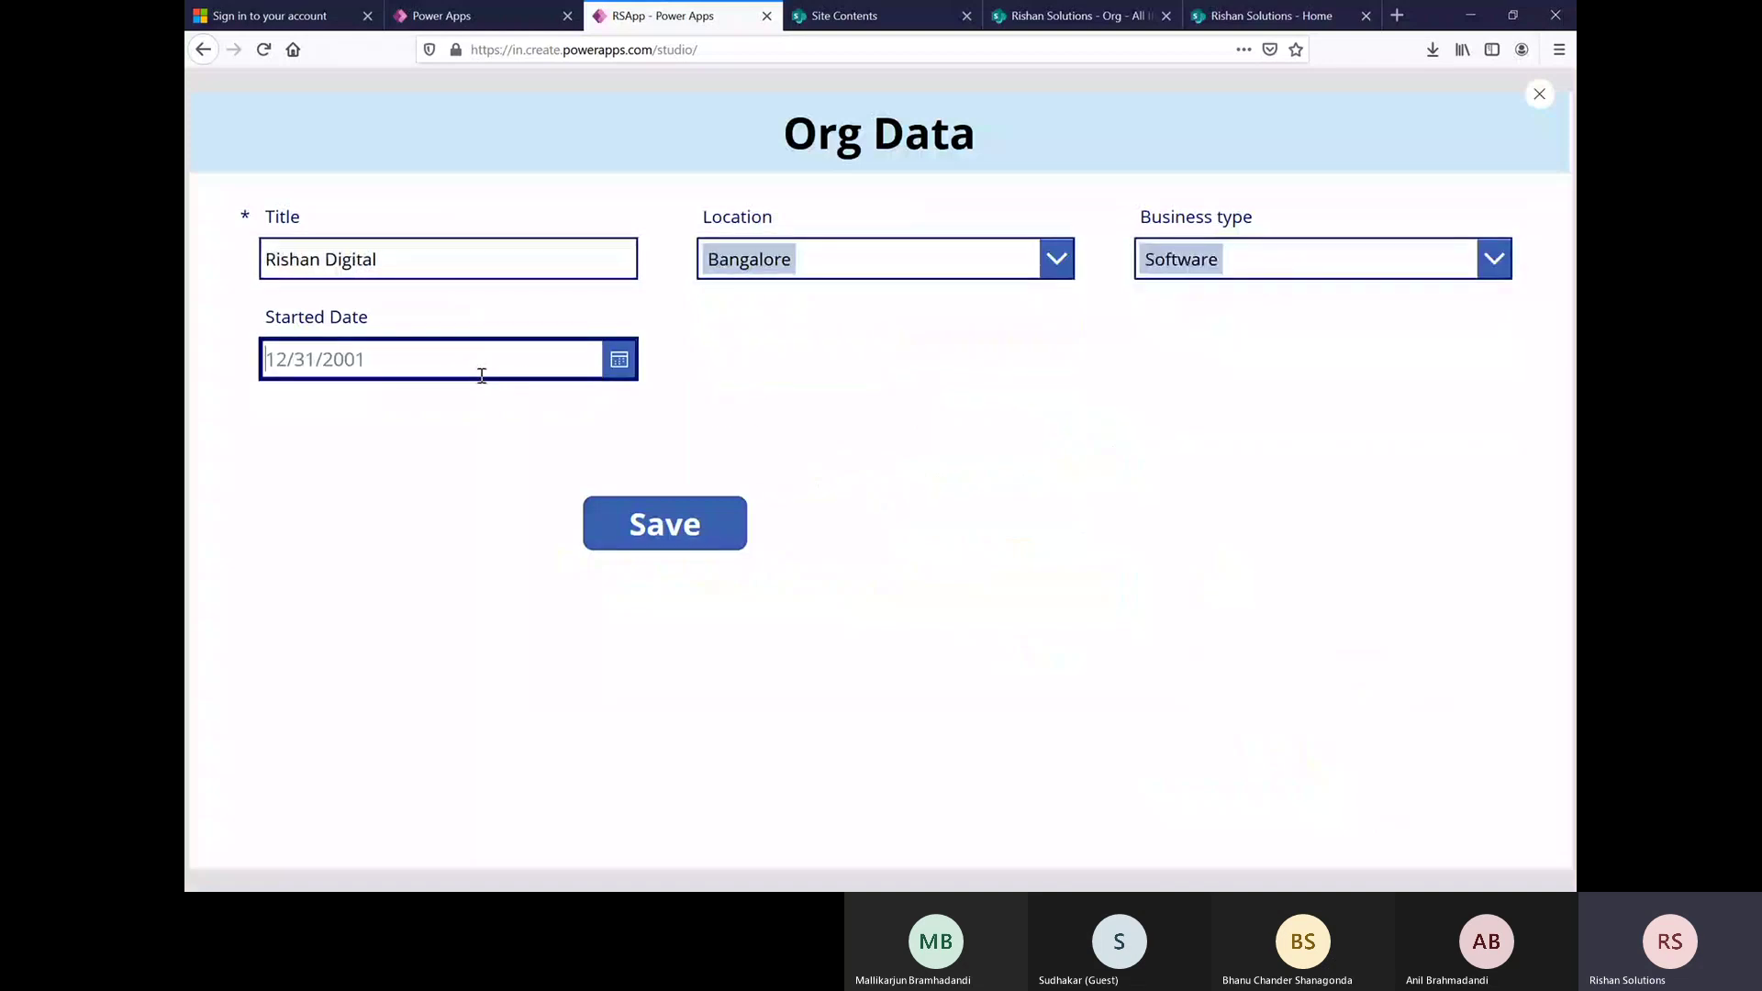
{"action": "left_click", "coordinate": [619, 359]}
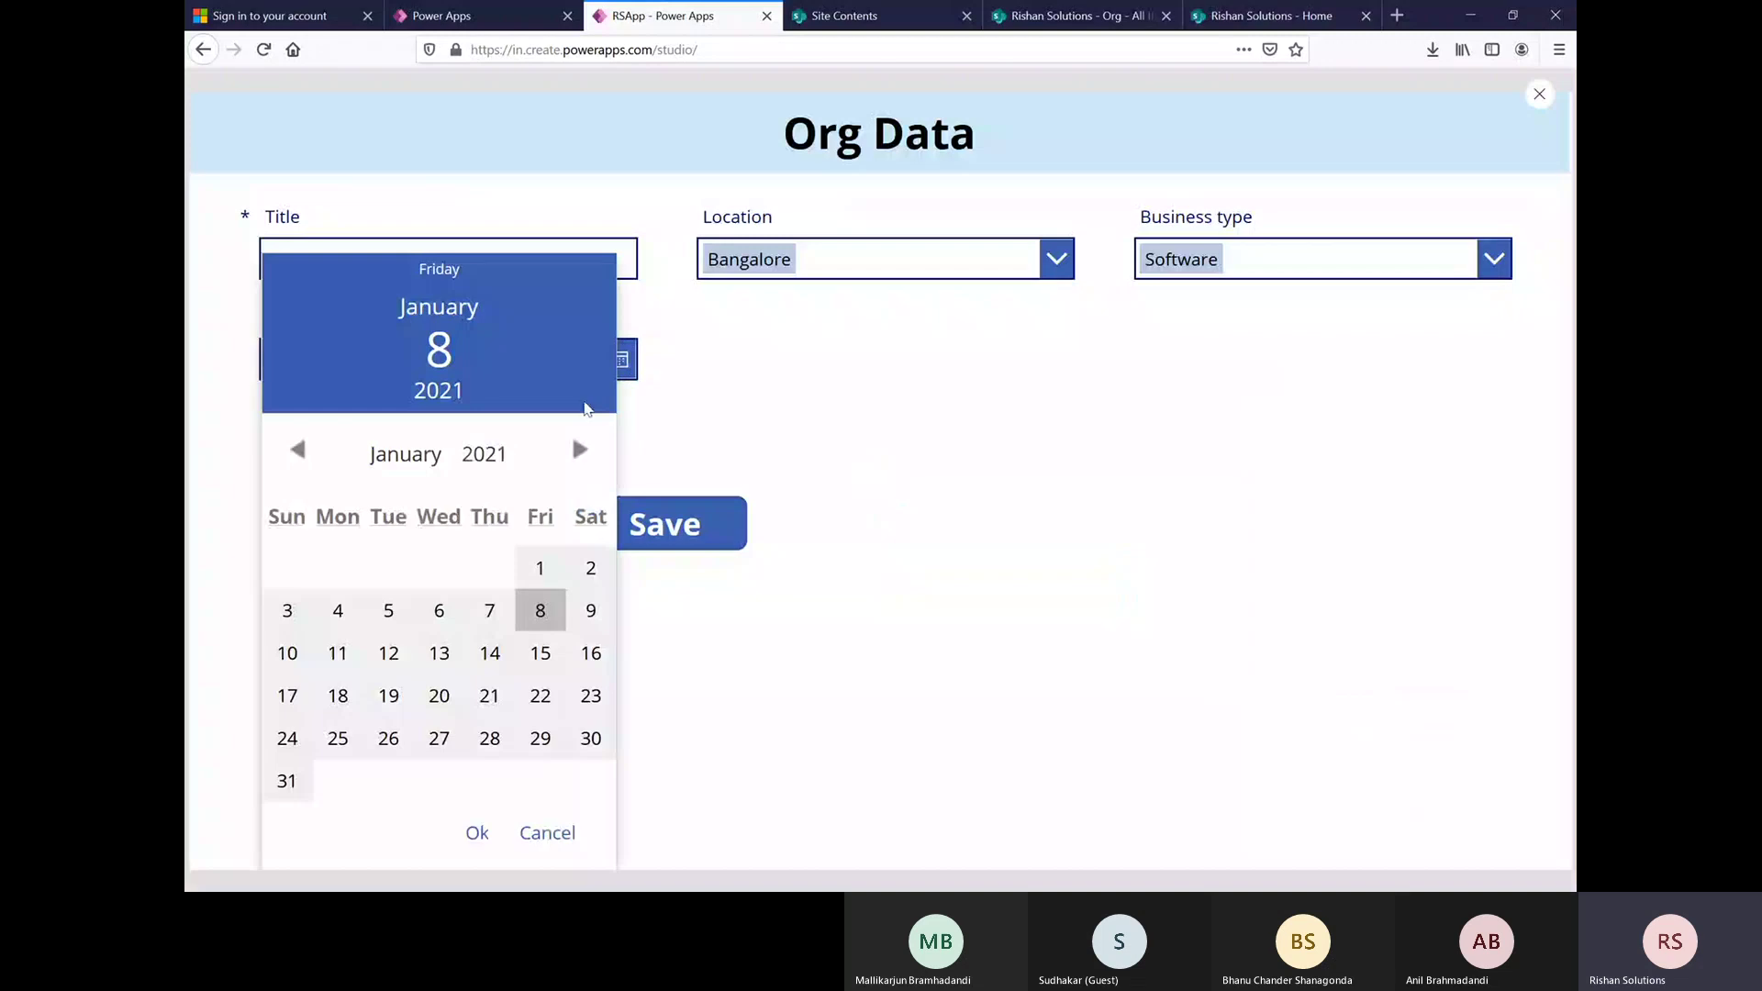
{"action": "left_click", "coordinate": [578, 452]}
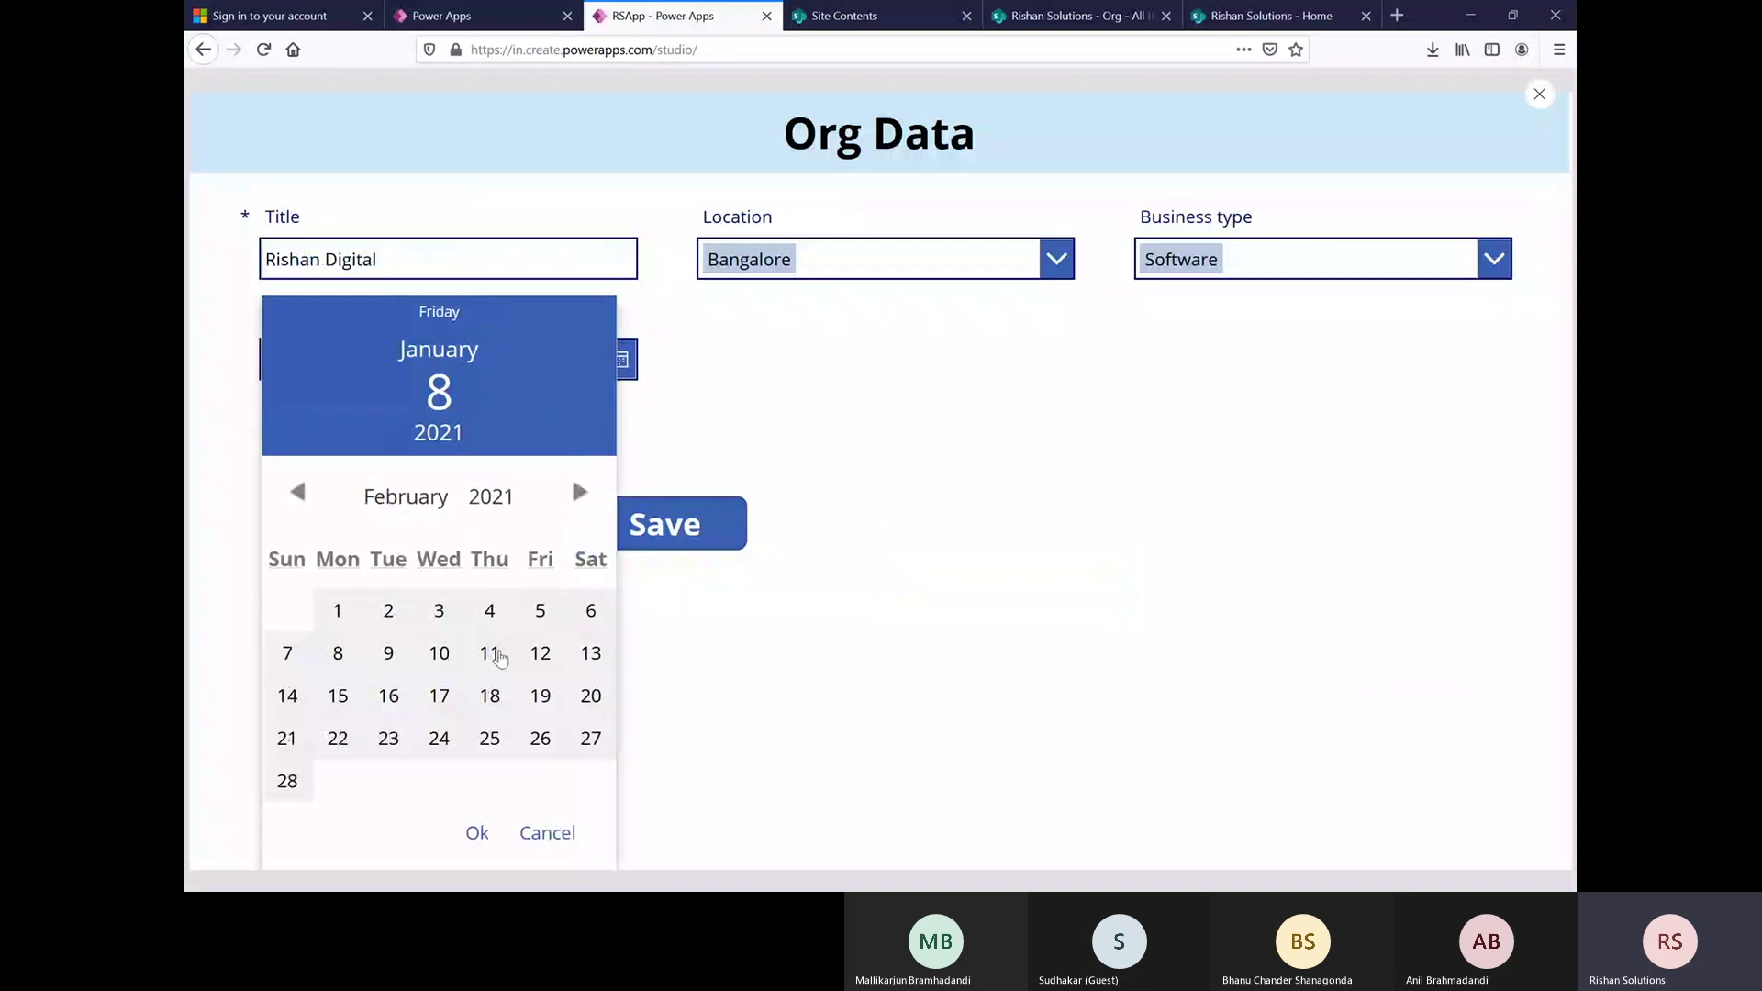
{"action": "left_click", "coordinate": [492, 655]}
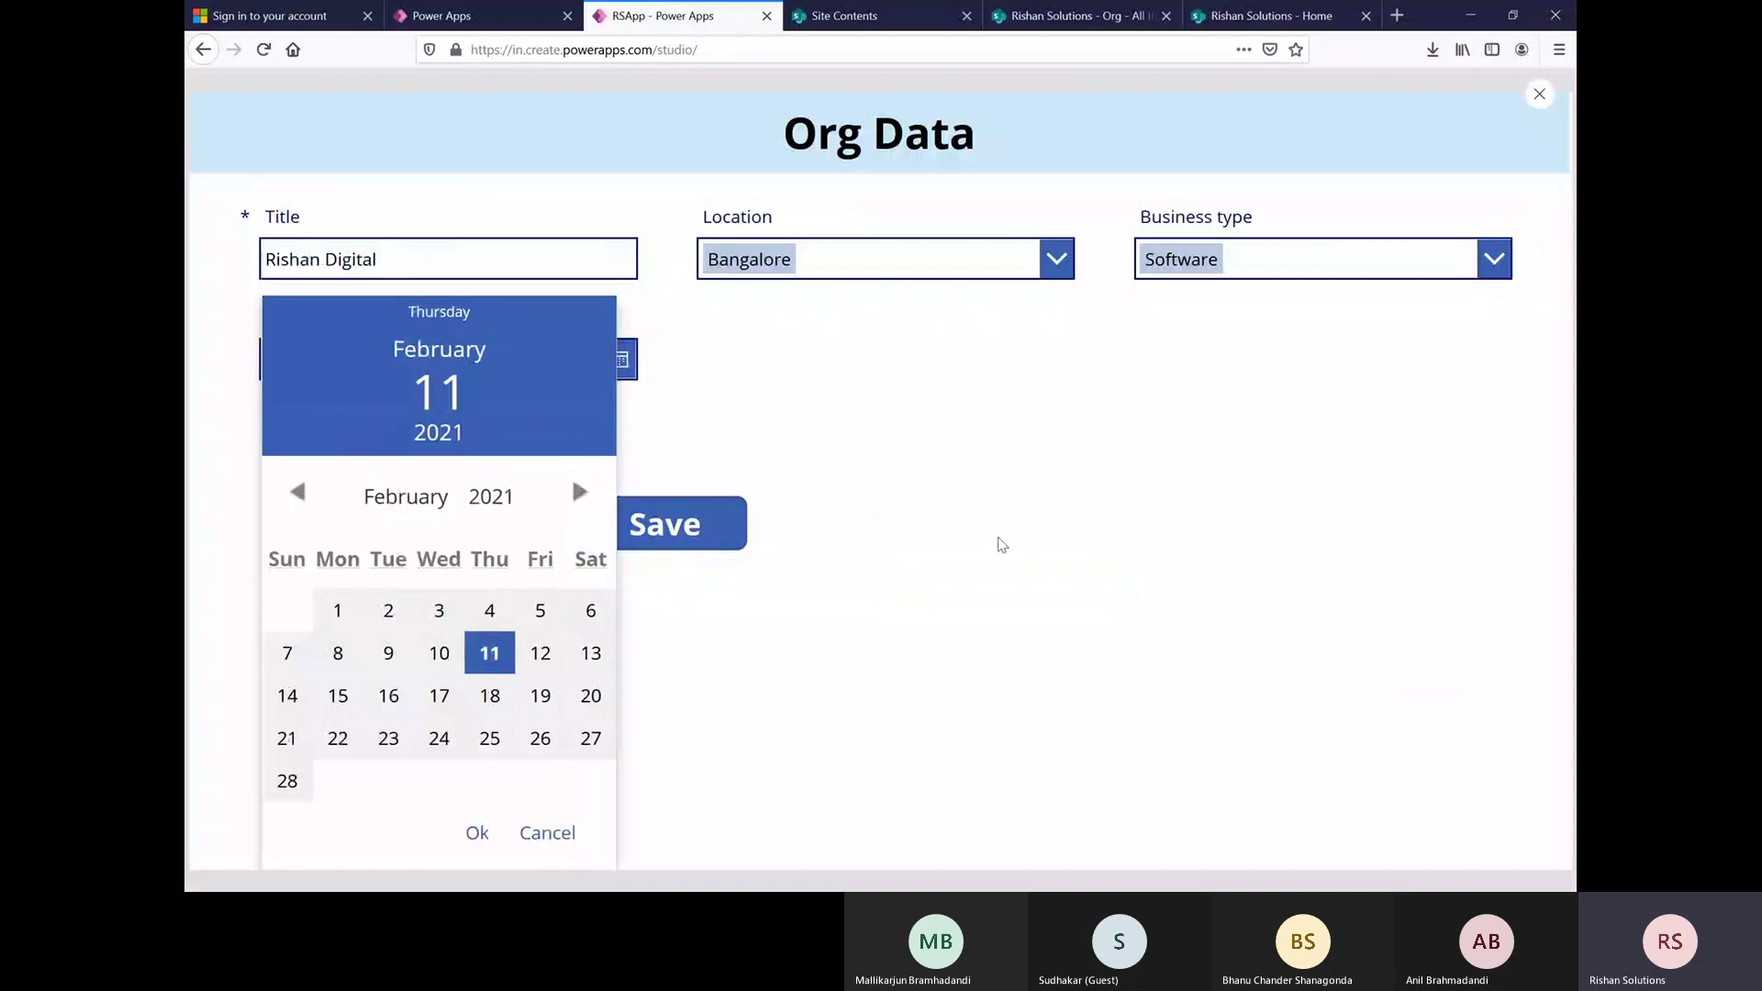
{"action": "left_click", "coordinate": [688, 533]}
{"action": "left_click", "coordinate": [666, 530]}
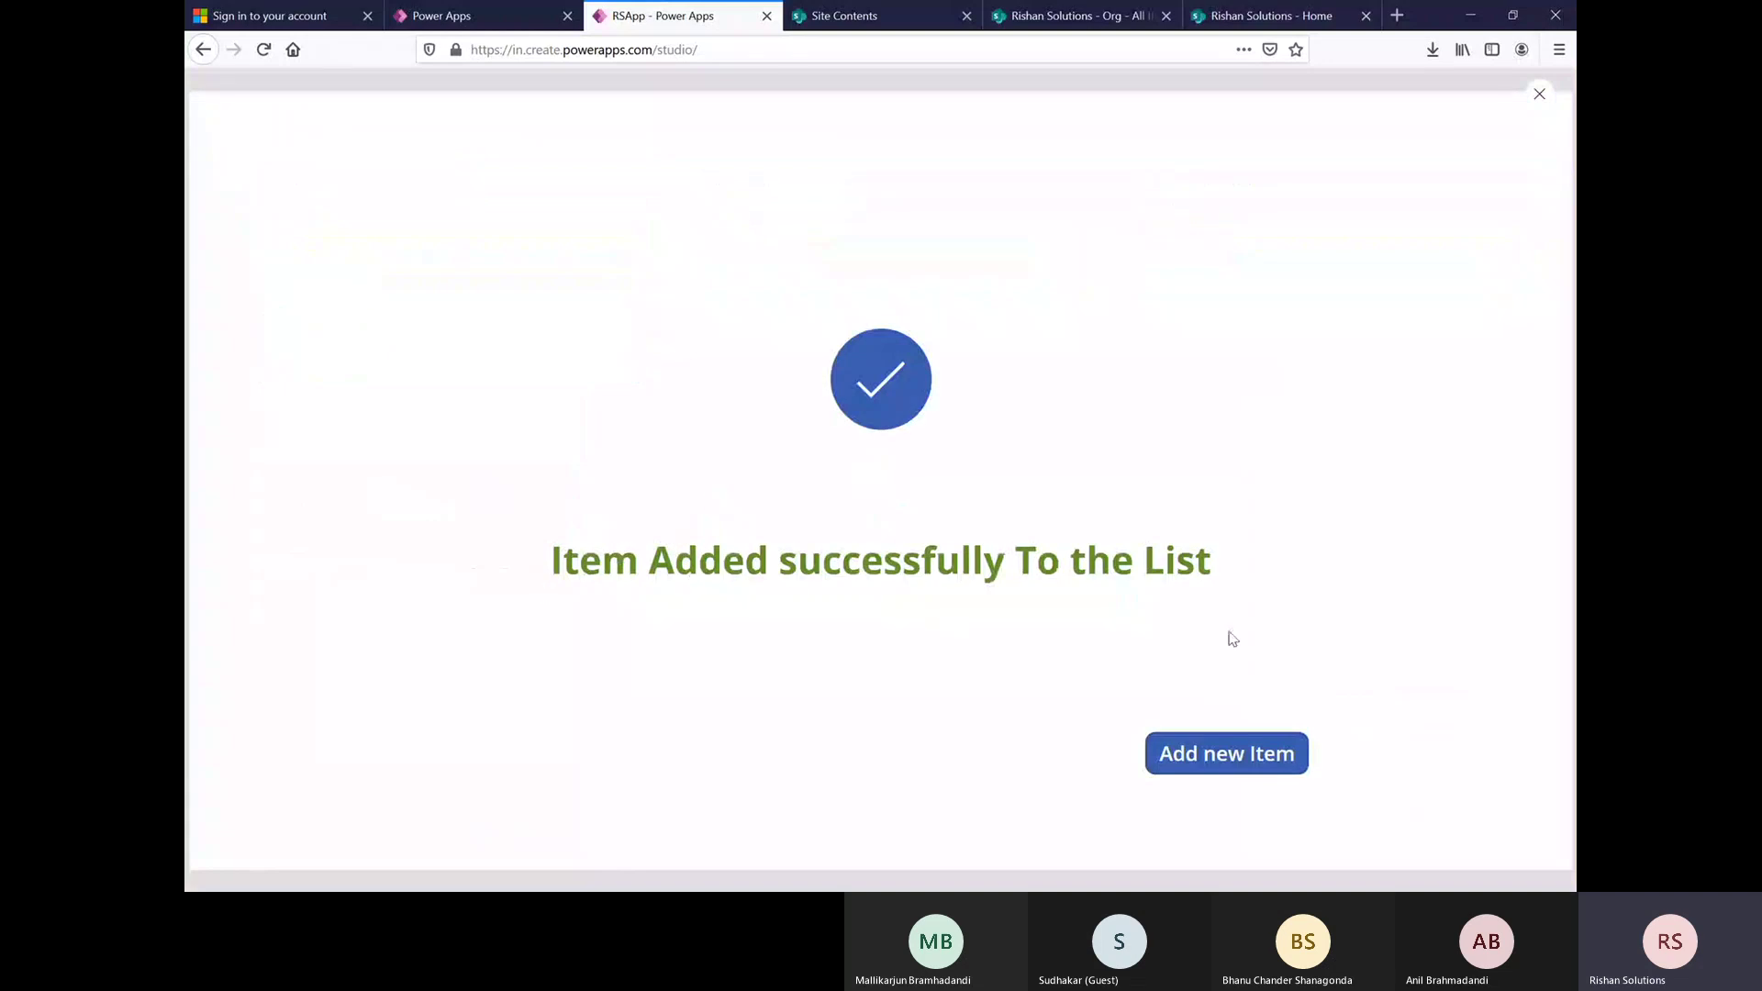
- Return from the success screen to the entry form and check the saved item in the SharePoint Org list
{"action": "left_click", "coordinate": [1271, 769]}
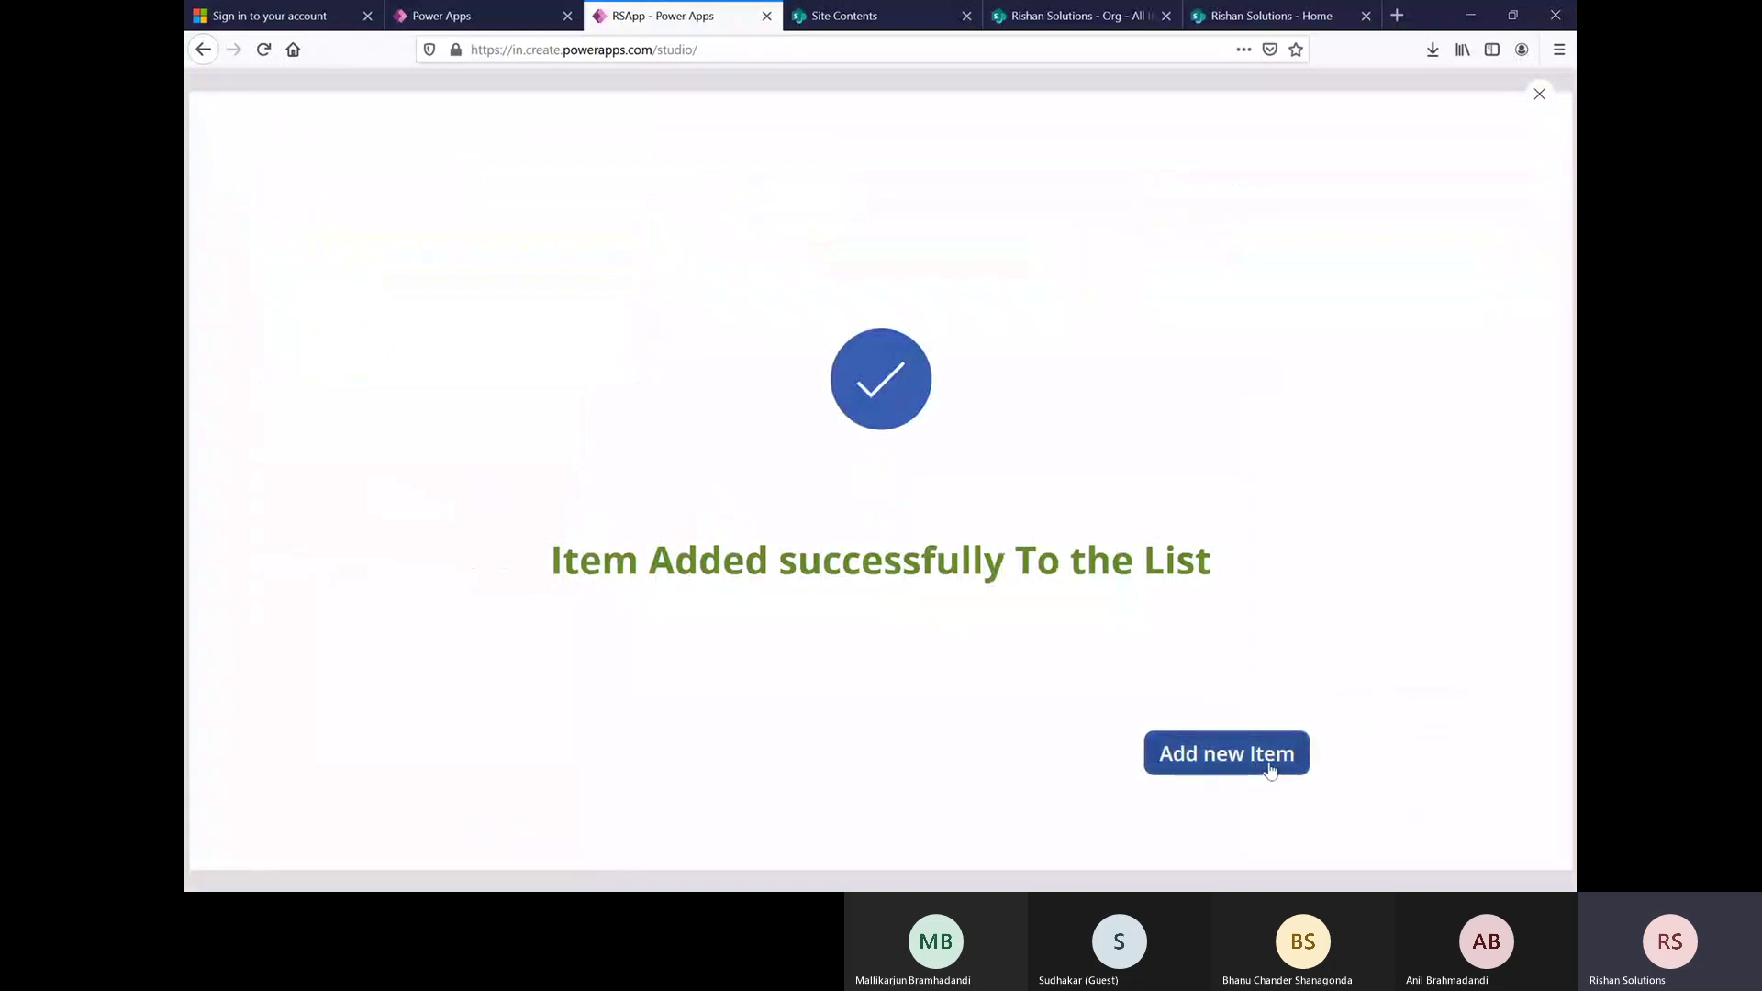
{"action": "left_click", "coordinate": [1214, 754]}
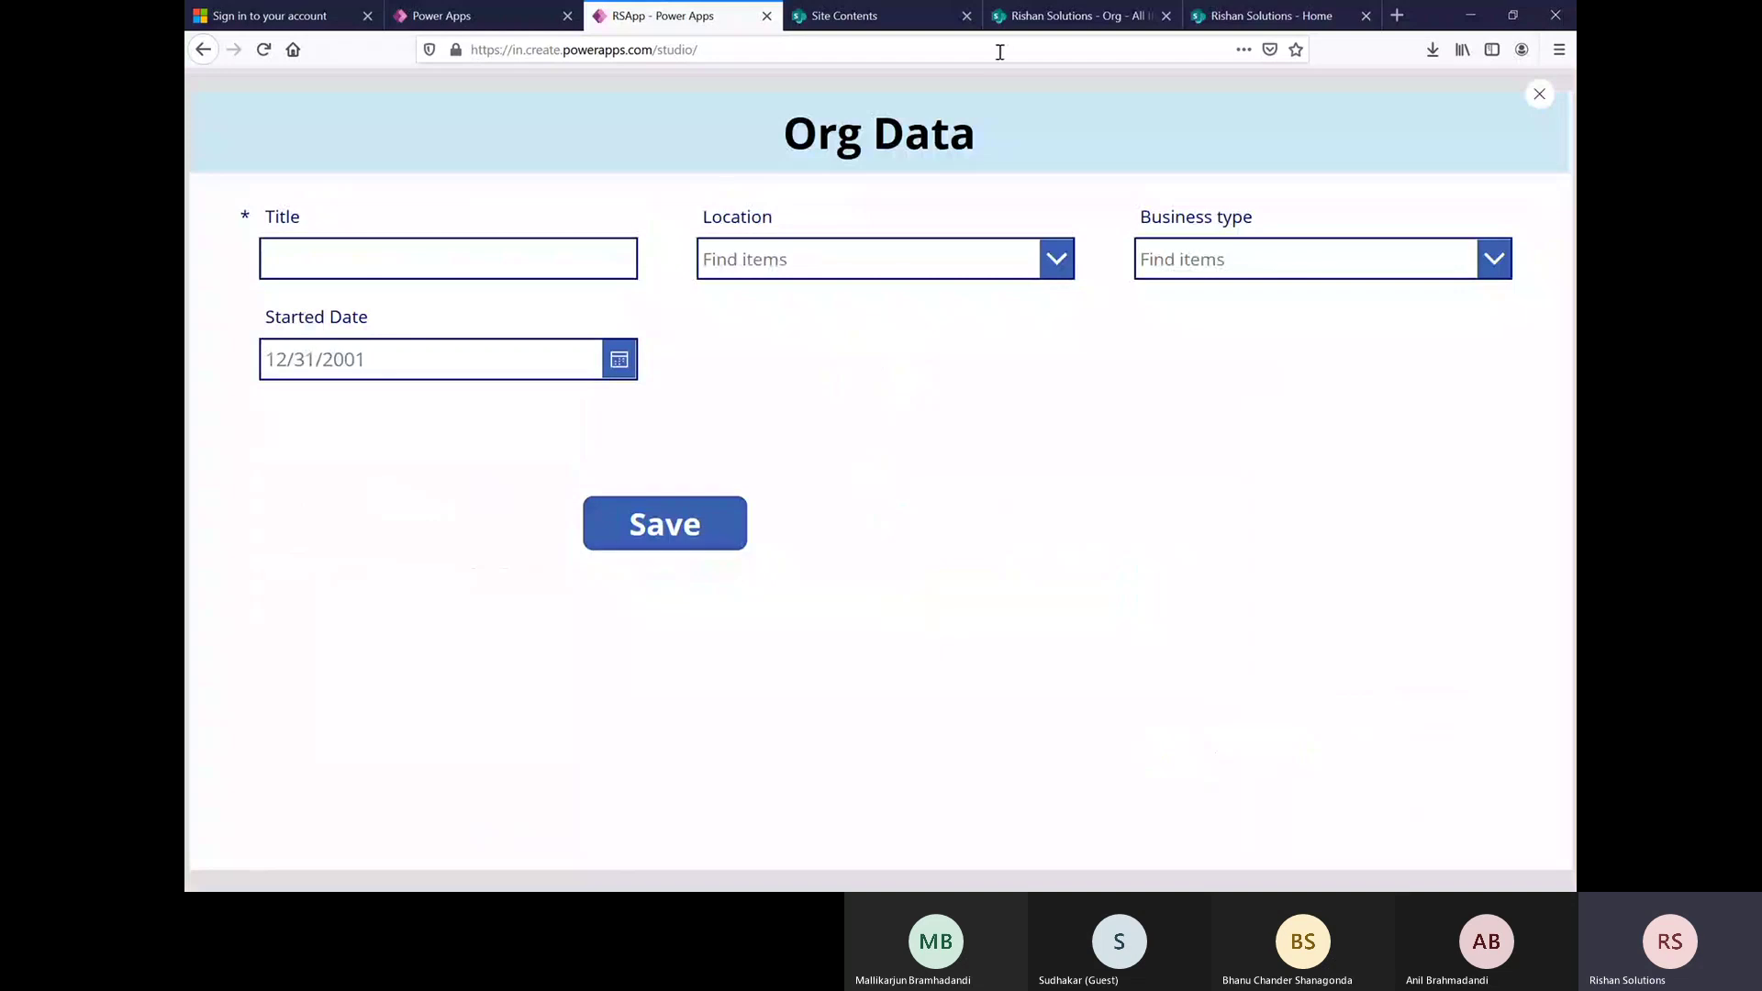
{"action": "left_click", "coordinate": [1044, 18]}
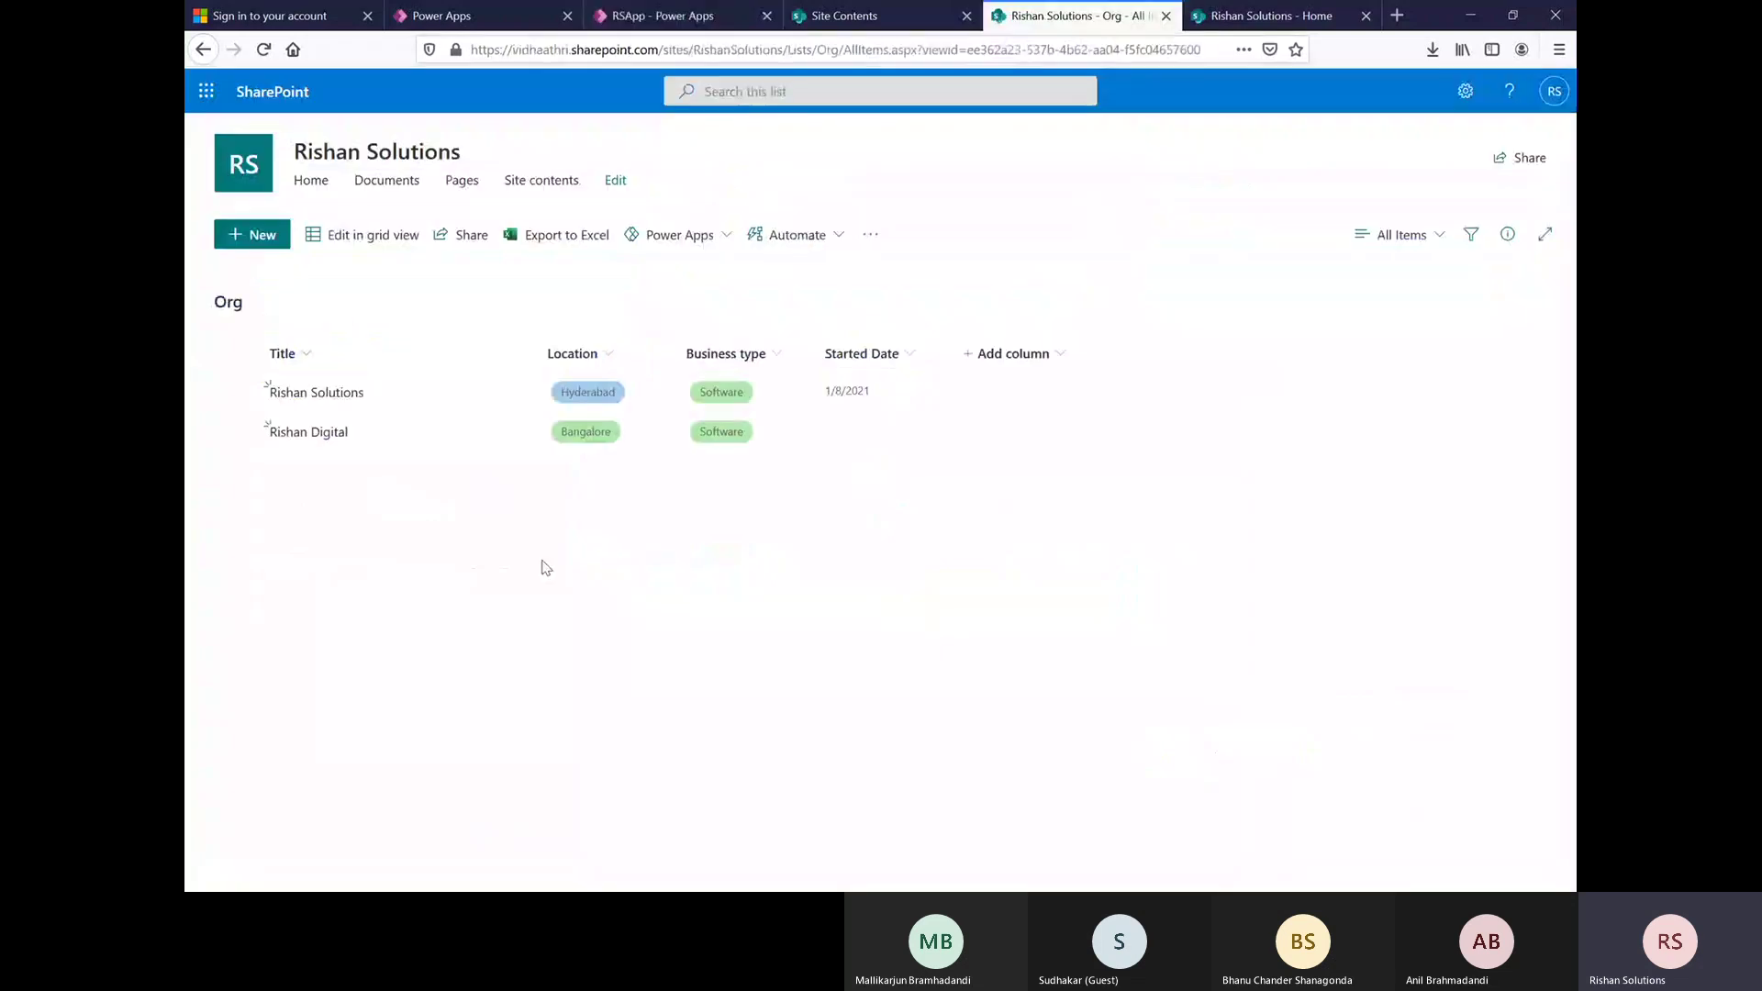
- Switch to the Power Apps home page
{"action": "left_click", "coordinate": [507, 22]}
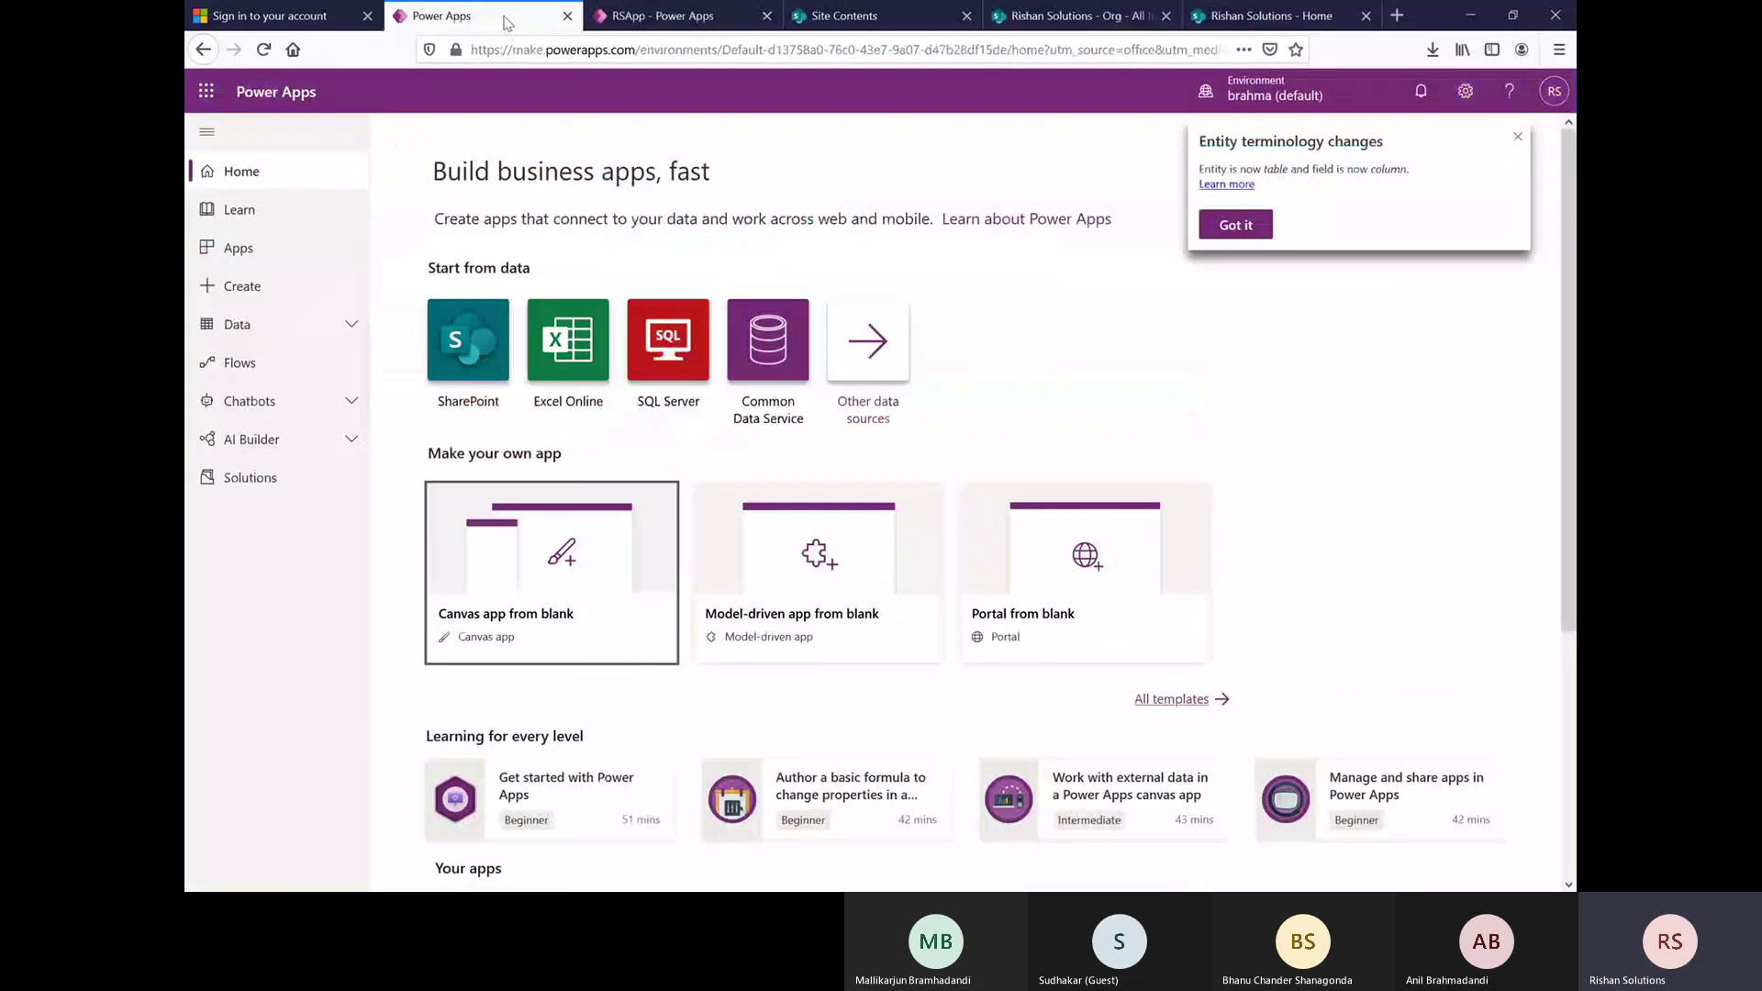